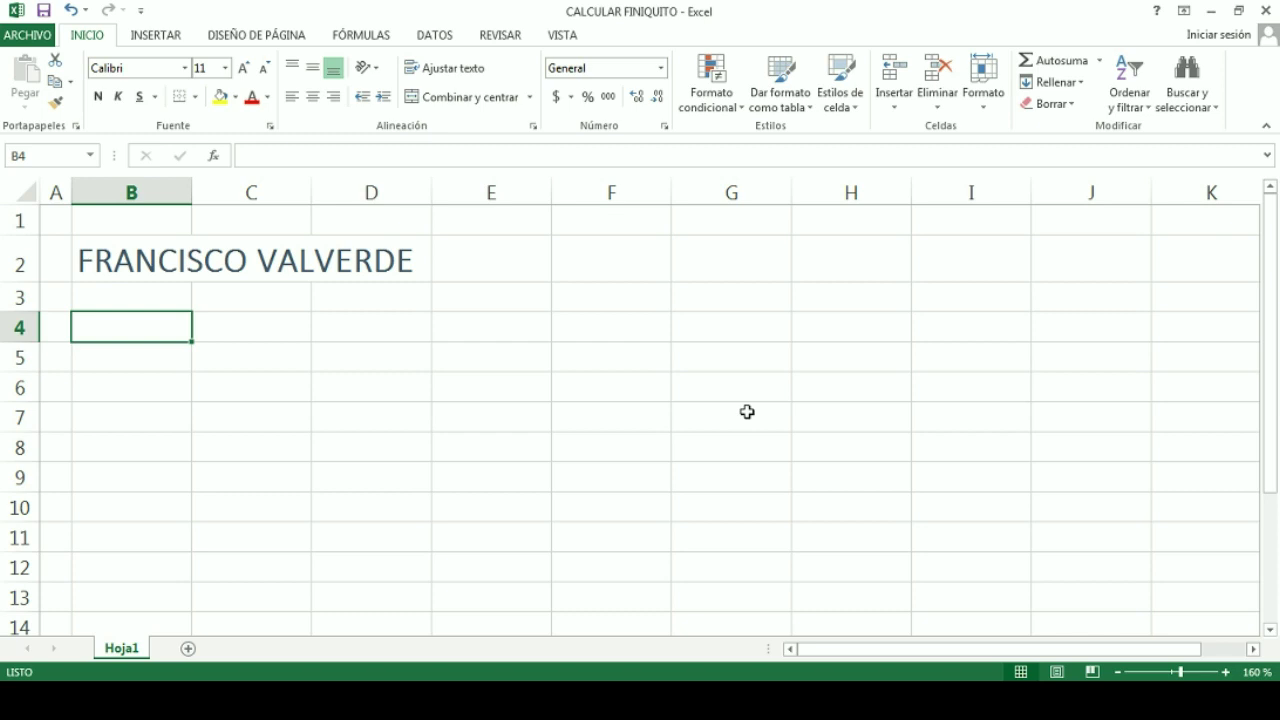
Add a new sheet, Hoja2, and enter the heading FINIQUITO in cell B9.
left_click(188, 648)
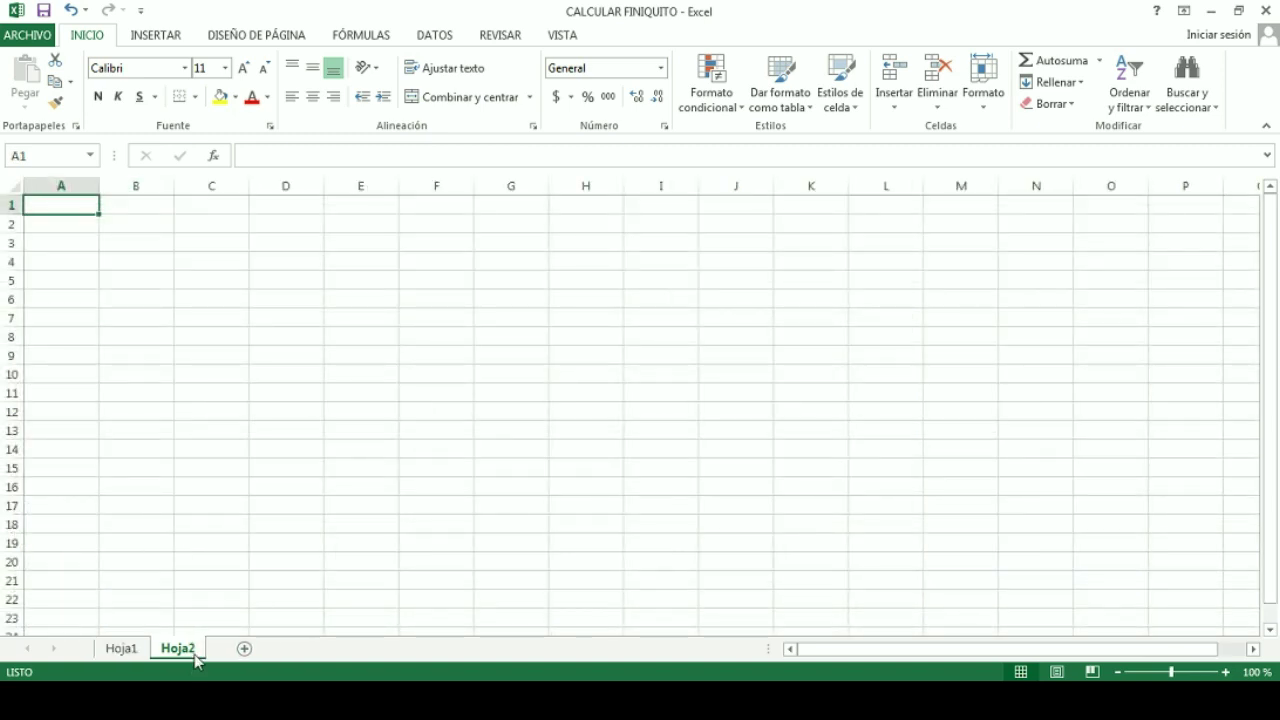
left_click(128, 352)
type("FINIQ")
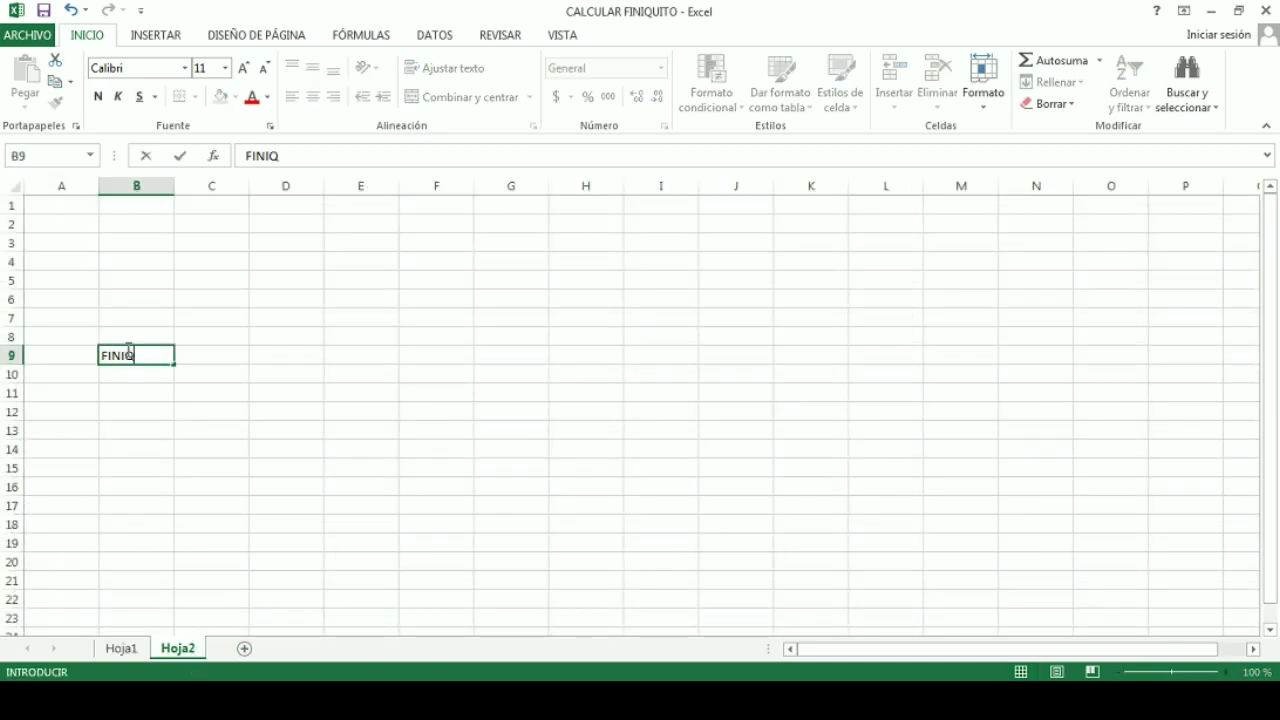
type("UITO")
key("Tab")
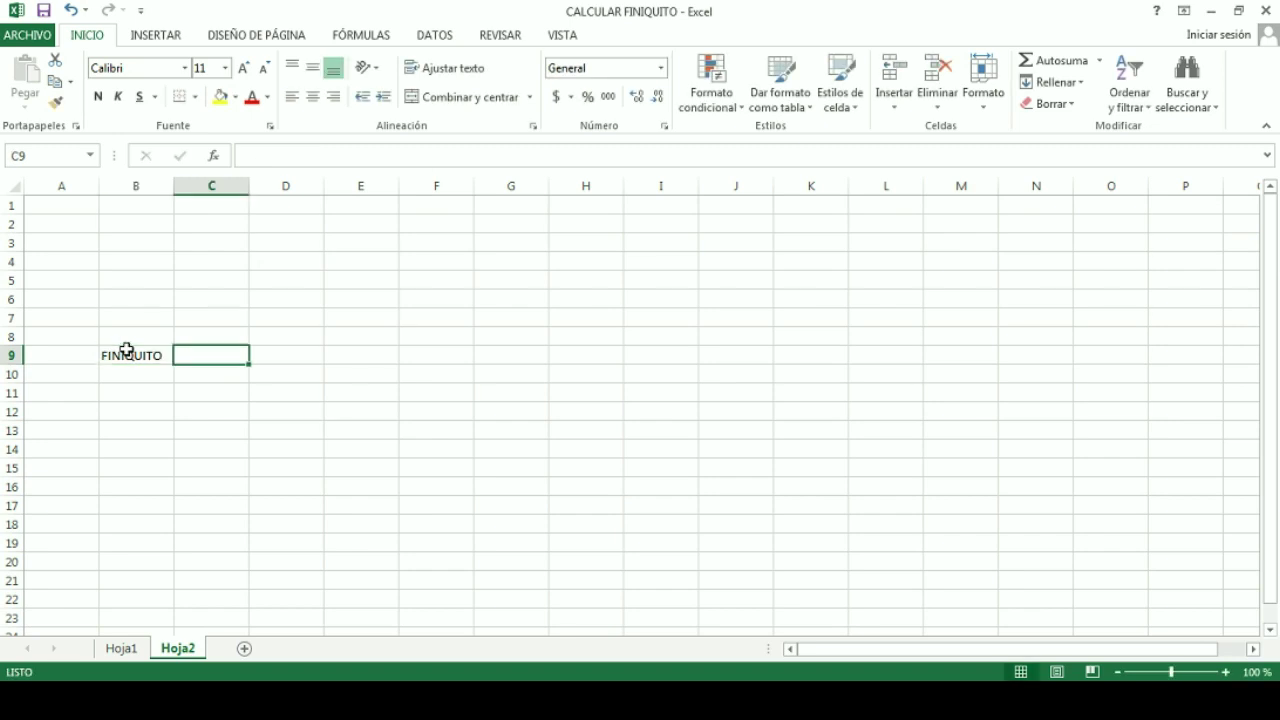
scroll(468, 479, "up", 3)
scroll(468, 479, "up", 1)
scroll(468, 479, "down", 1)
scroll(394, 337, "down", 1)
scroll(371, 360, "up", 2)
left_click(357, 401)
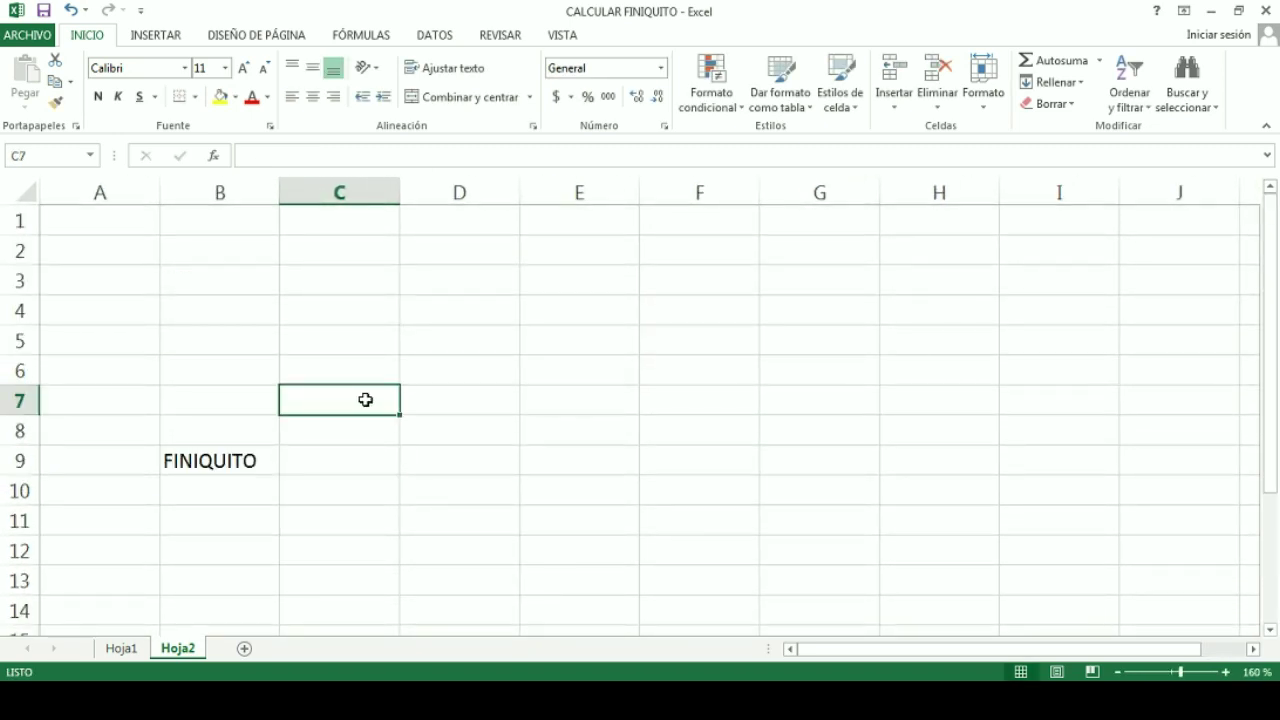
Enter RENUNCIA VOLUNTARIA in cell C7.
type("D")
key("BackSpace")
type("RENUNCIA VOLUNTAQR")
key("BackSpace")
key("BackSpace")
type("RA")
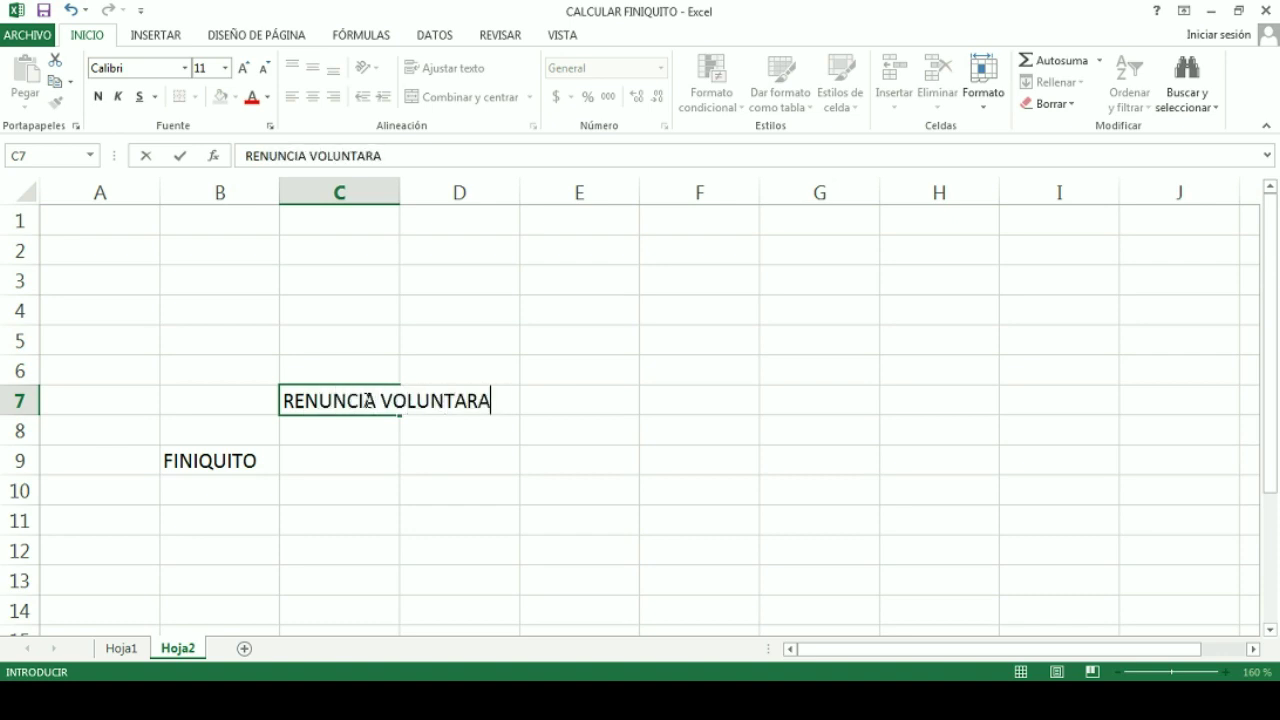
type("A")
key("Tab")
key("Tab")
List AGUINALDO, VACACIONES and PRIMA VACACIONAL in E7, E8 and E9.
key("Up")
key("Down")
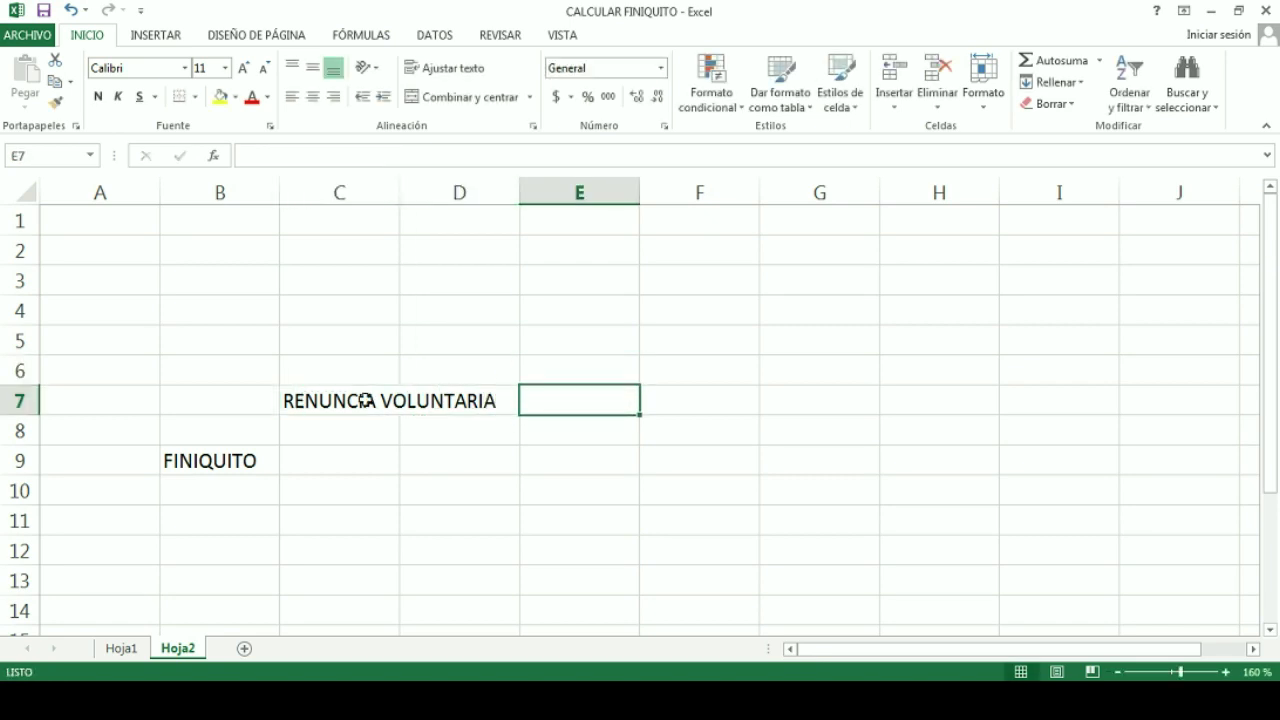
type("AGUINALDO")
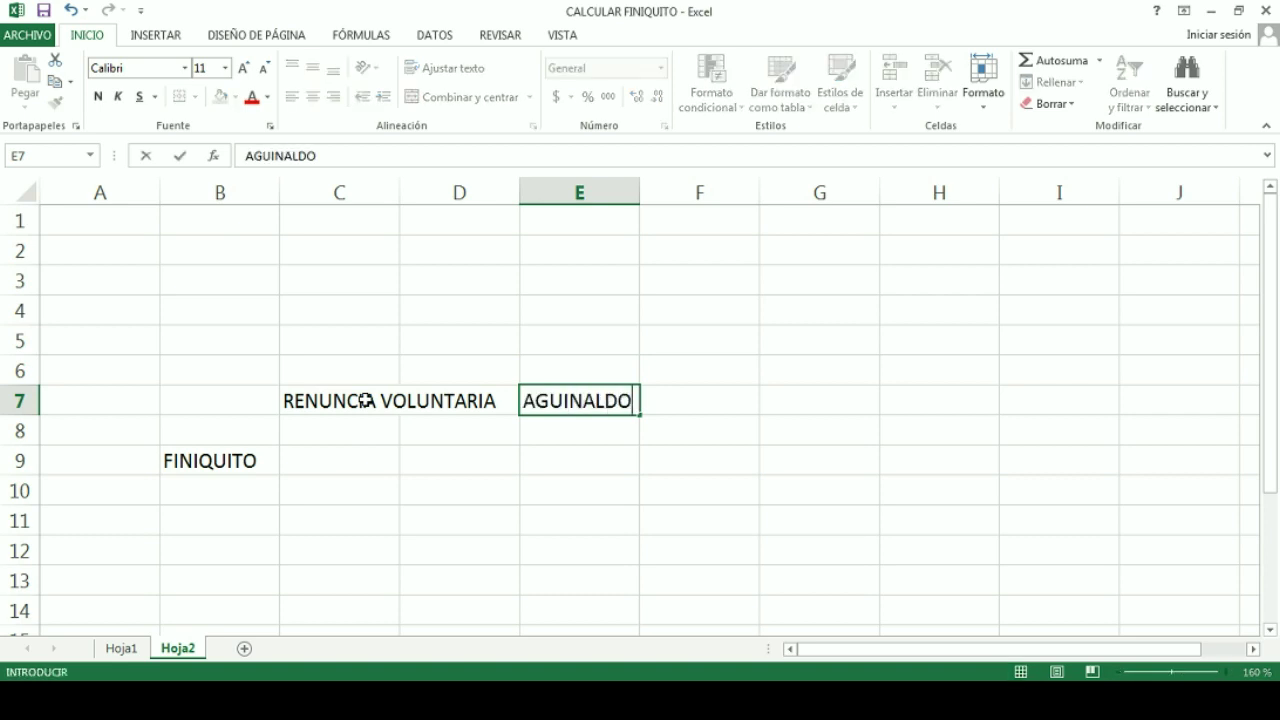
key("Return")
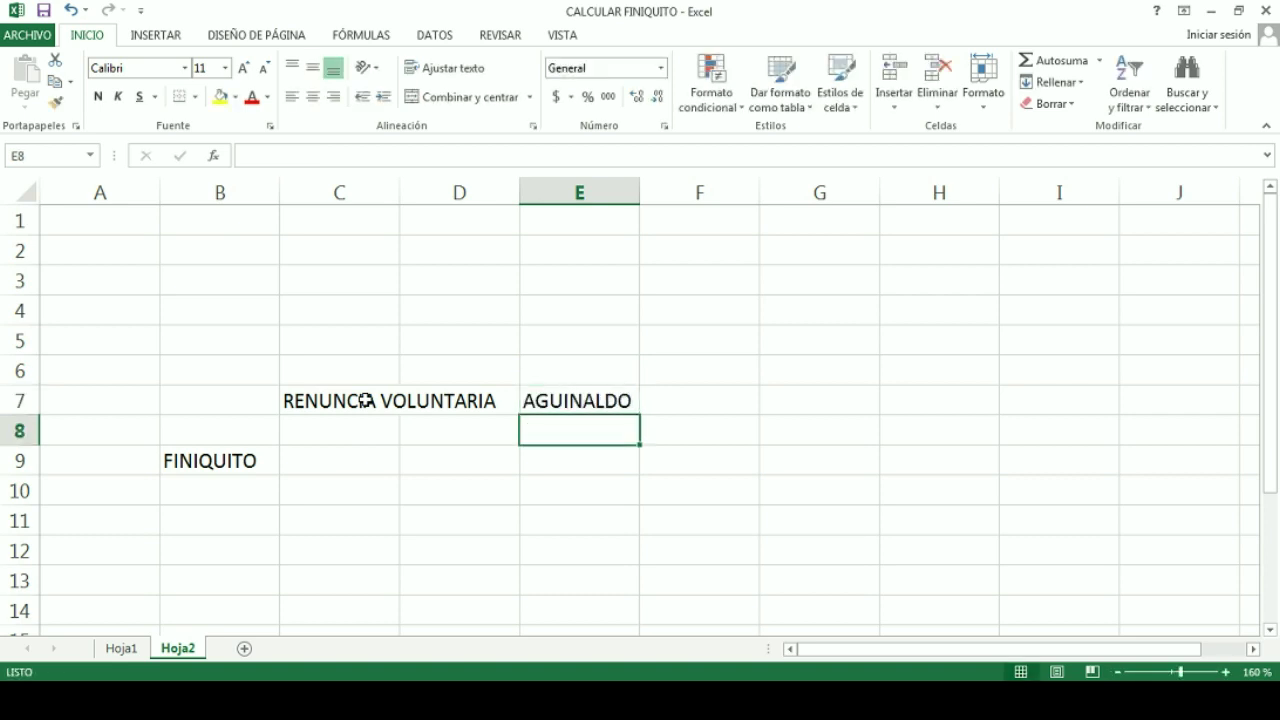
type("VACACIONES")
key("Return")
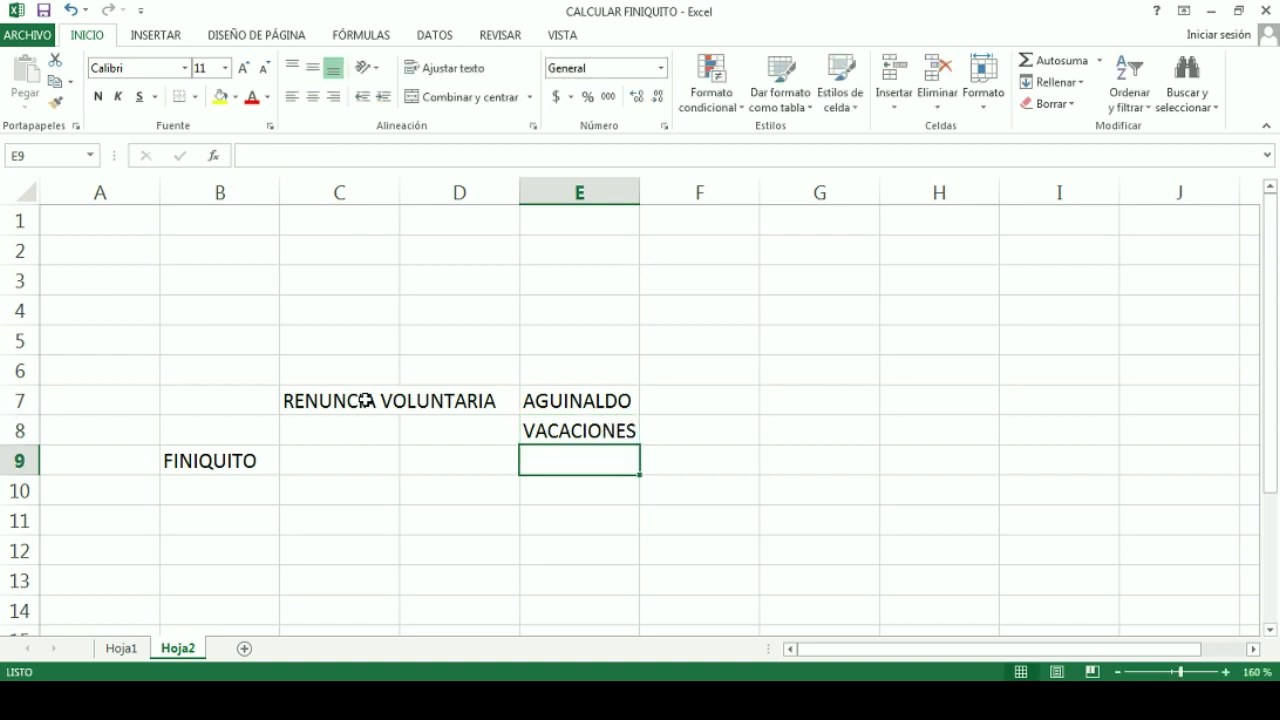
type("PRIMA VACACIONA")
key("Return")
key("Left")
key("Left")
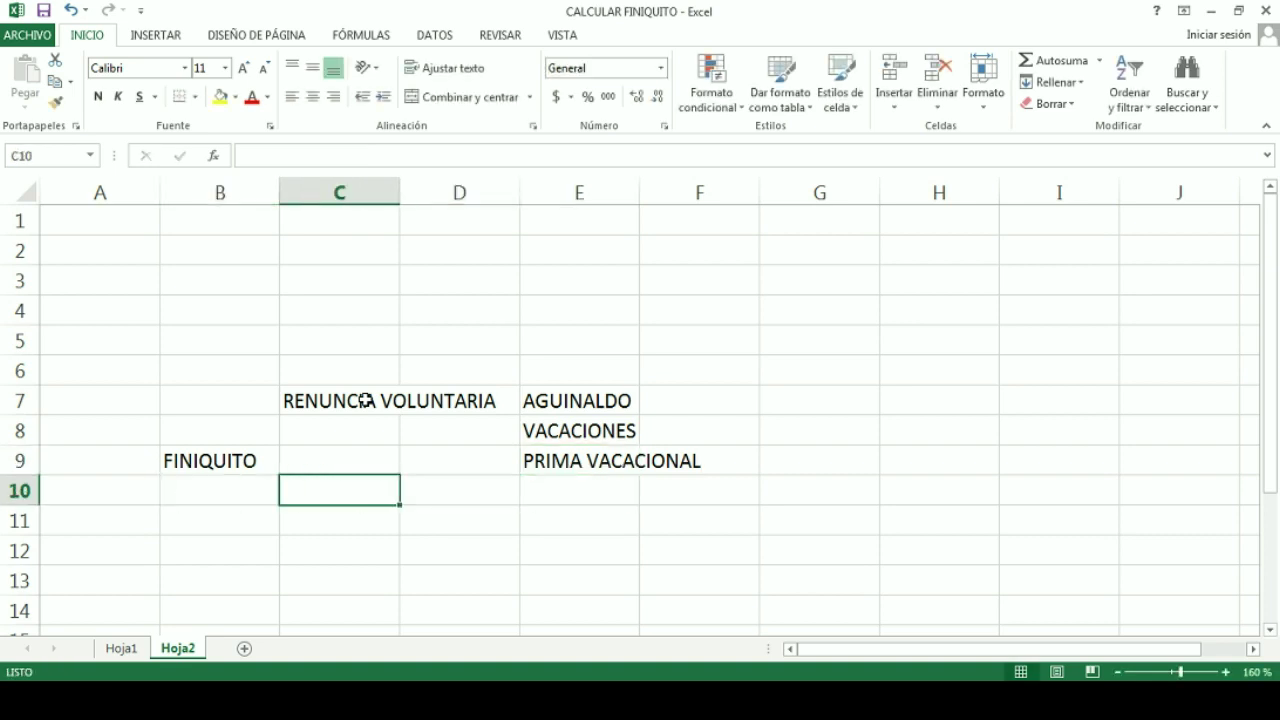
key("Down")
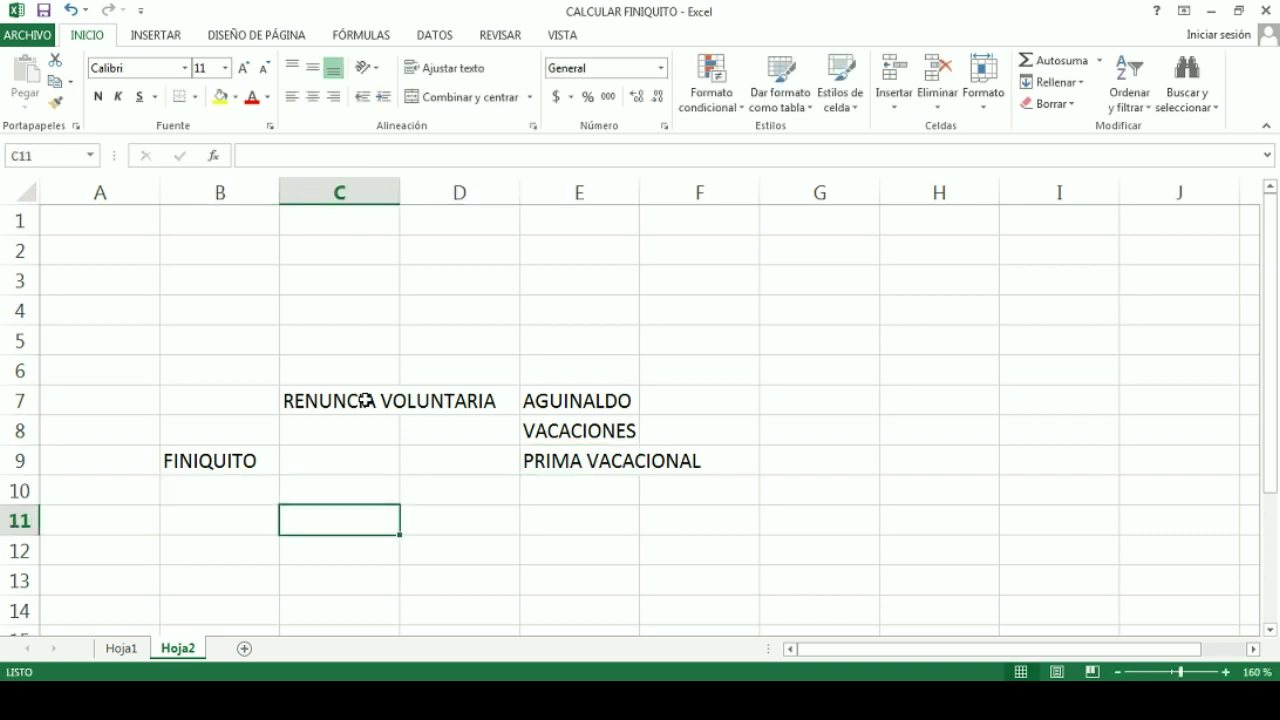
scroll(545, 414, "down", 1)
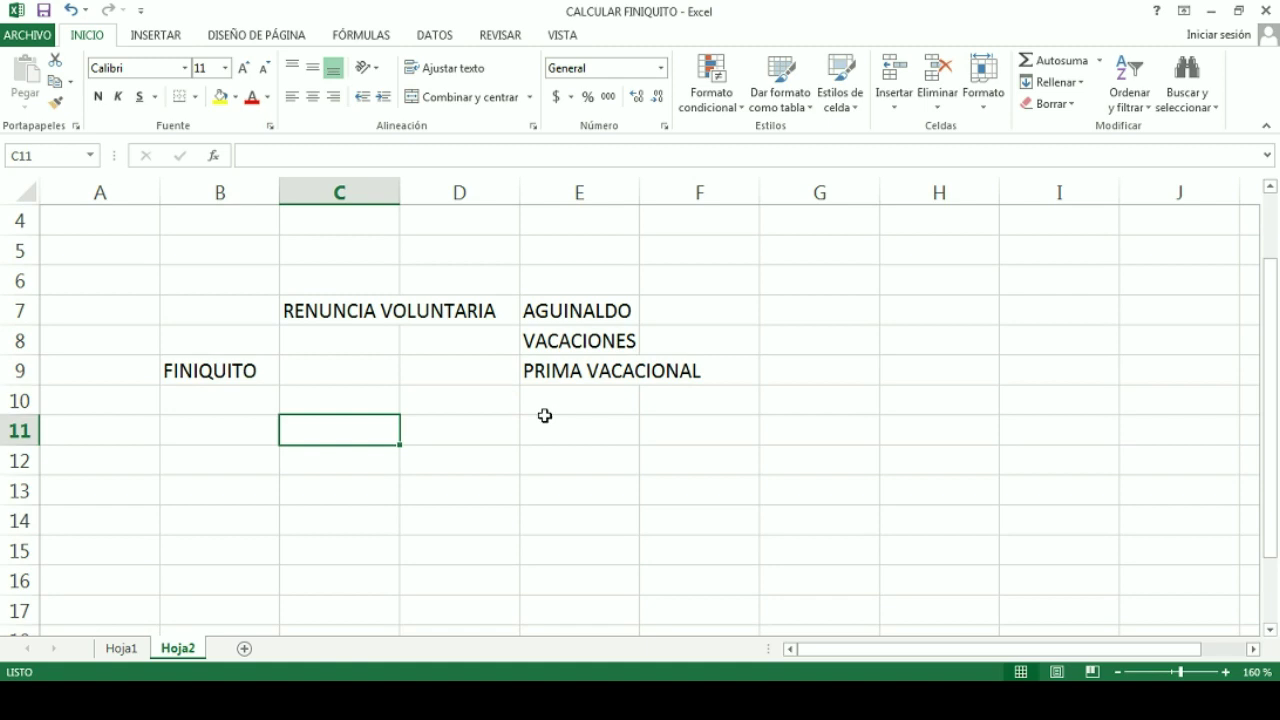
Enter DESPIDO in C11 and move it down to C13.
type("DESPIDO")
key("Tab")
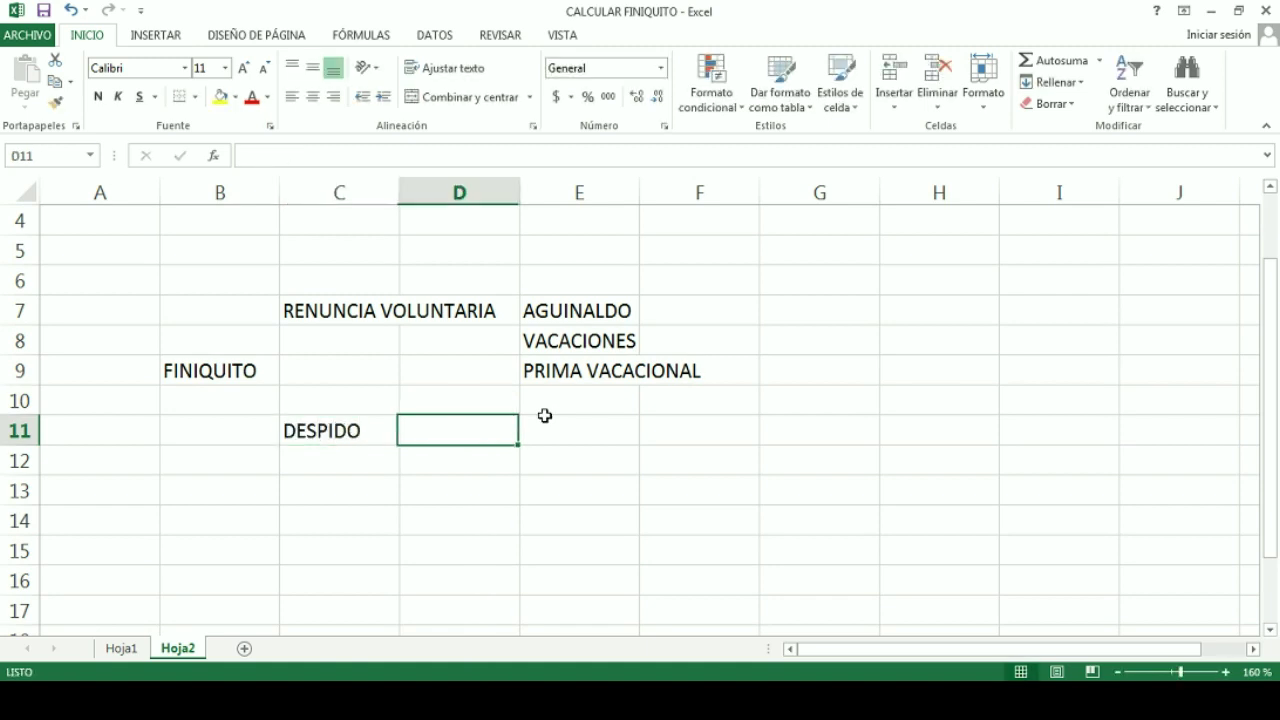
left_click(297, 434)
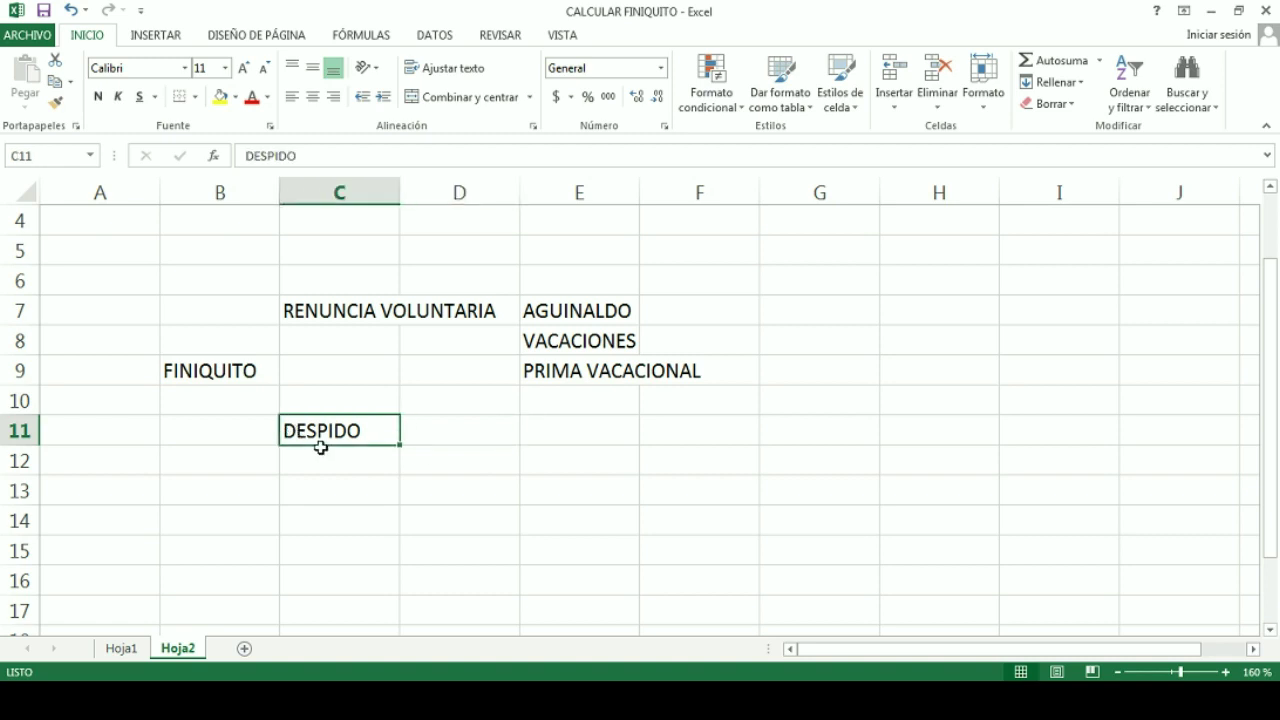
mouse_move(330, 446)
left_mouse_down()
mouse_move(325, 485)
mouse_move(351, 514)
left_mouse_up()
left_click(535, 490)
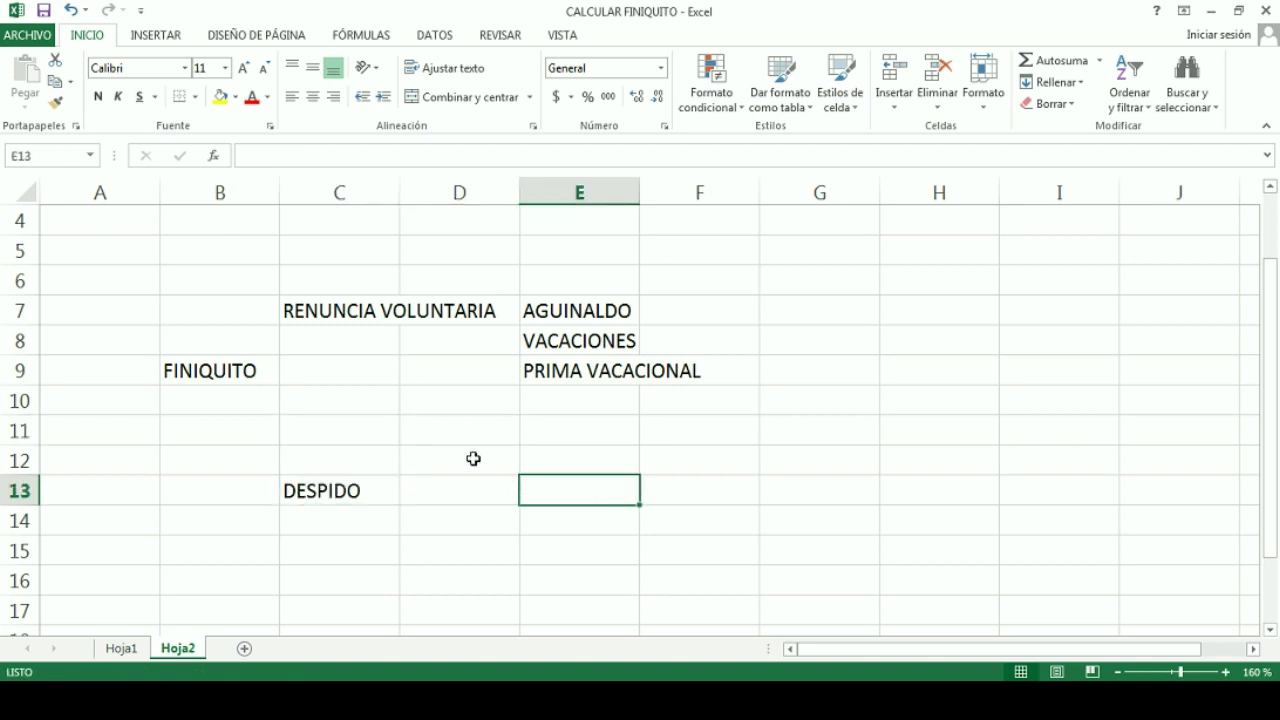
Enter JUSTIFICADO in cell D12.
left_click(474, 457)
type("JUS")
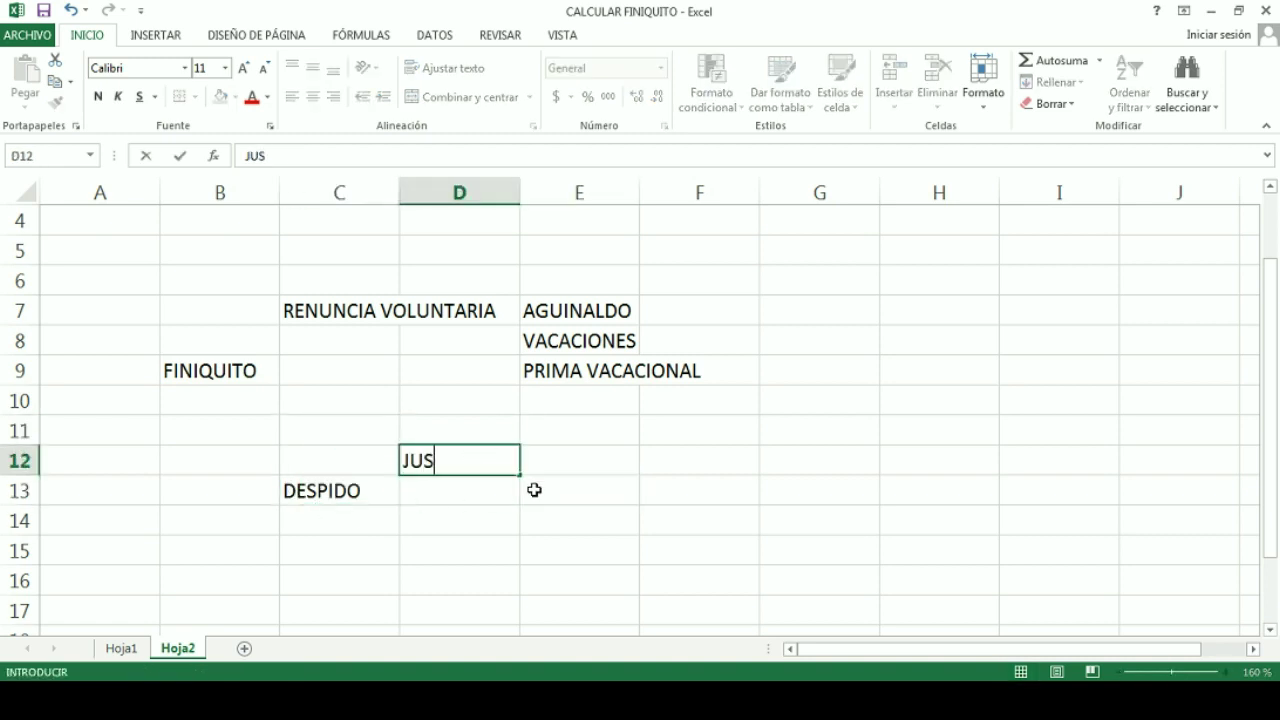
type("TIFICADO")
key("ctrl+Return")
key("Down")
key("Down")
Enter INJUSTIFICADO in D14 and move it down to D16.
type("INJU")
key("BackSpace")
type("TIFICADO")
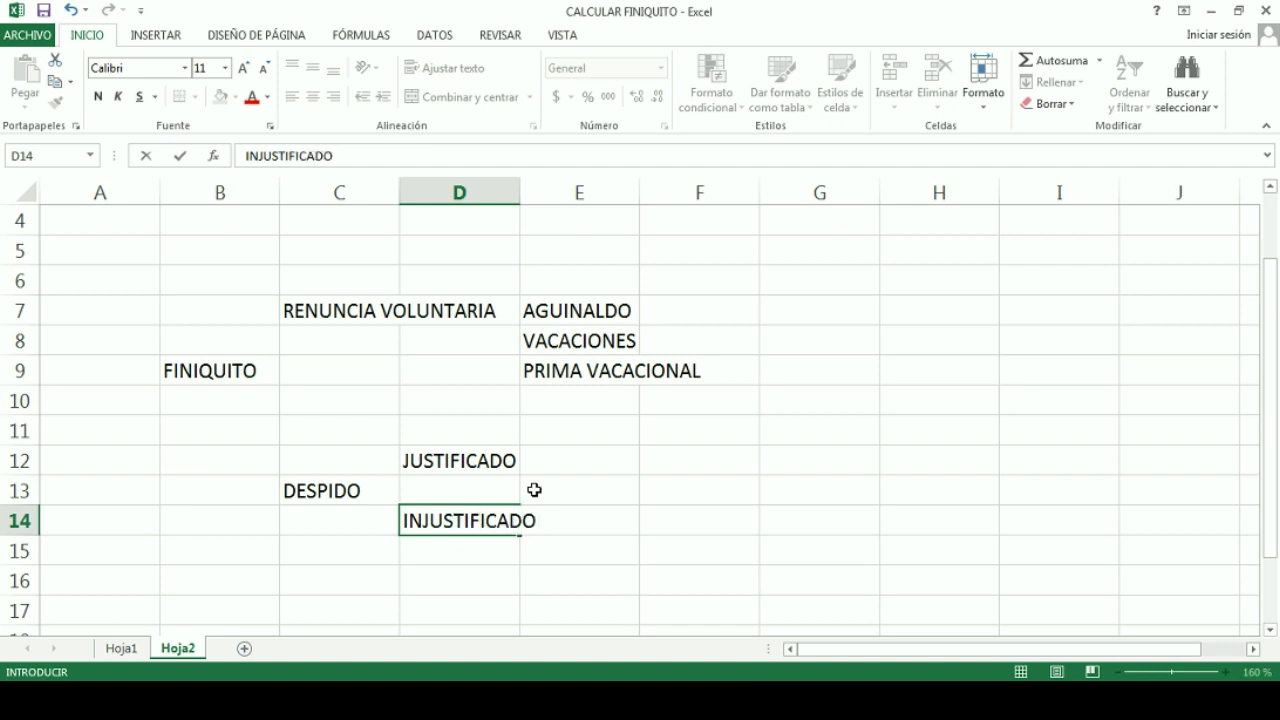
left_click(497, 459)
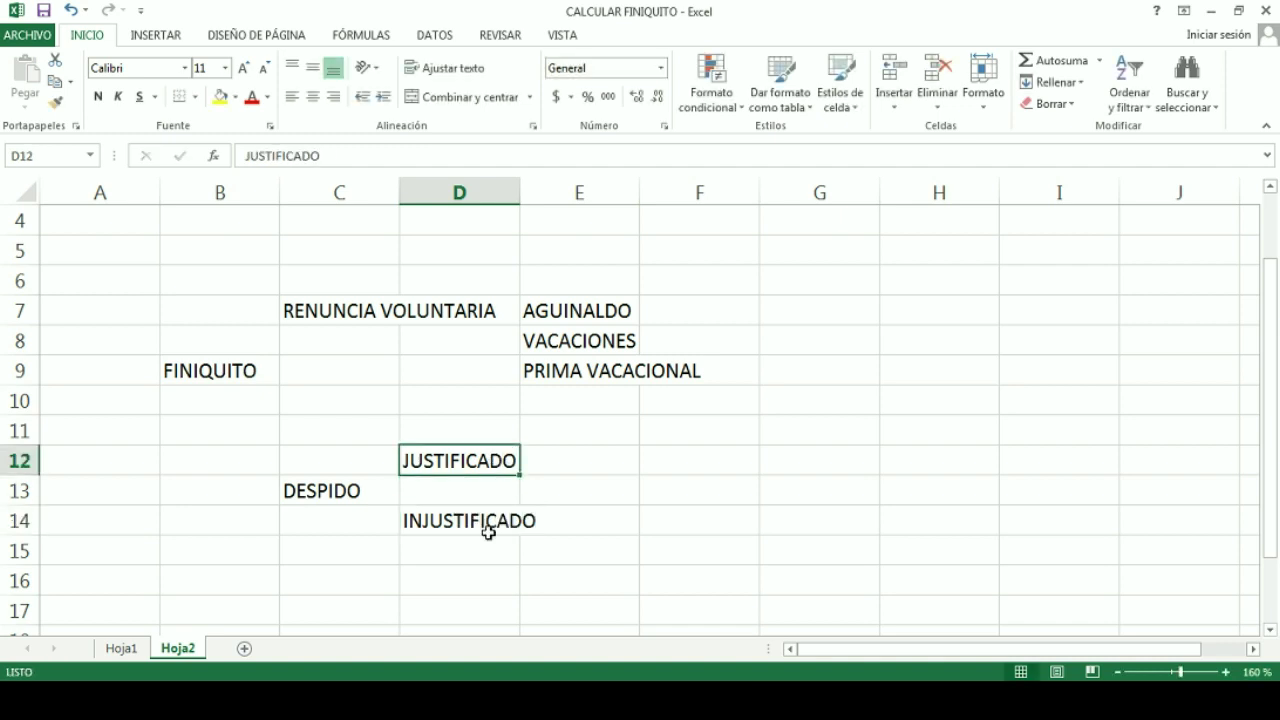
left_click(489, 525)
left_click(667, 550)
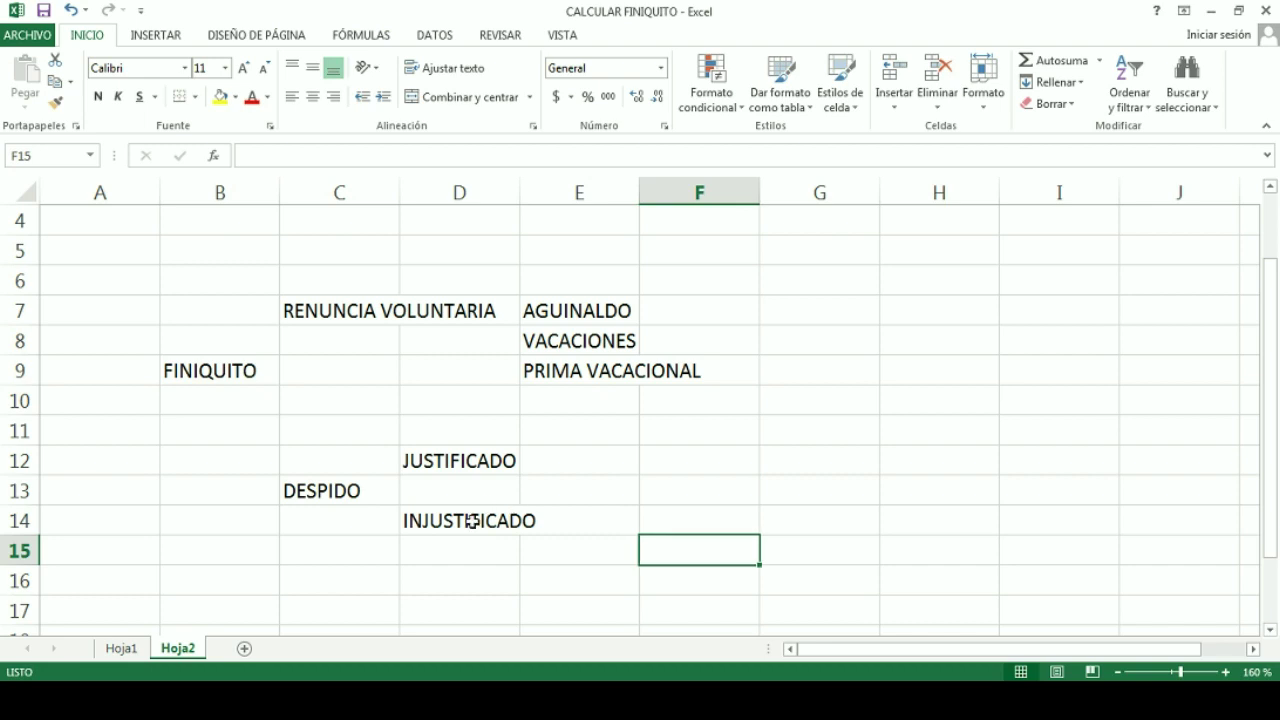
scroll(474, 520, "down", 2)
scroll(476, 520, "up", 1)
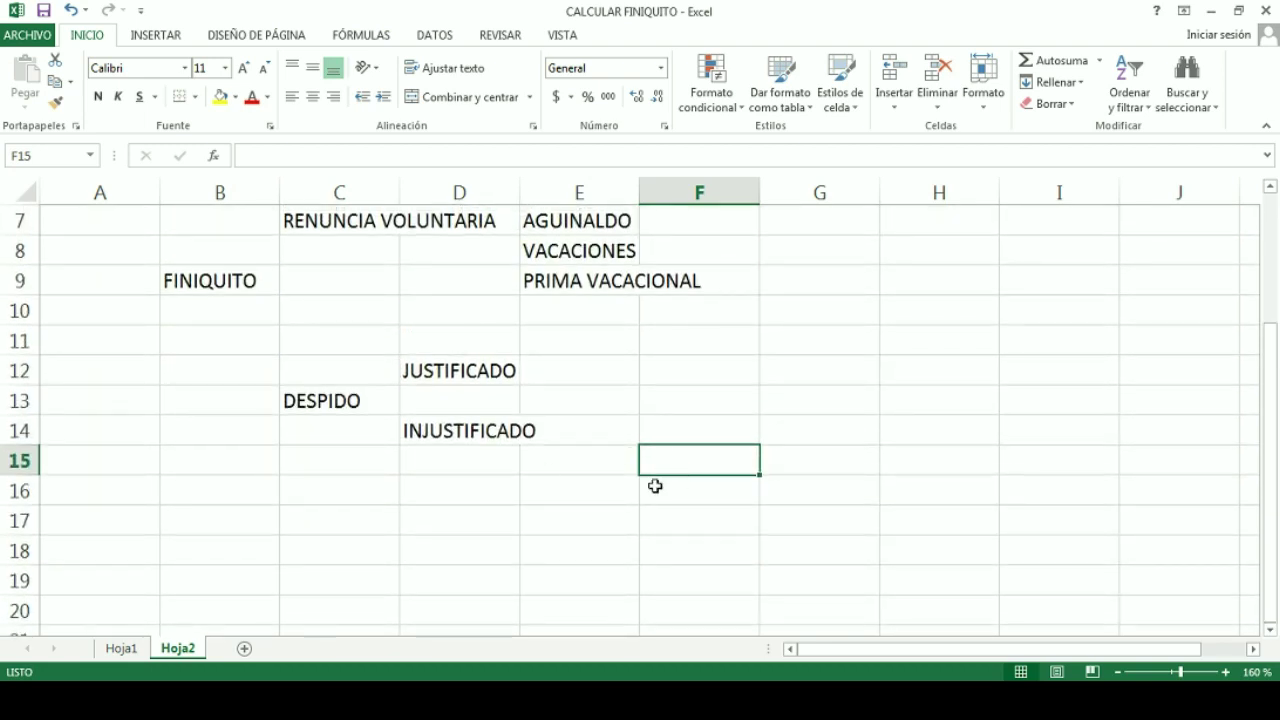
left_click(457, 430)
left_click_drag(457, 447, 460, 515)
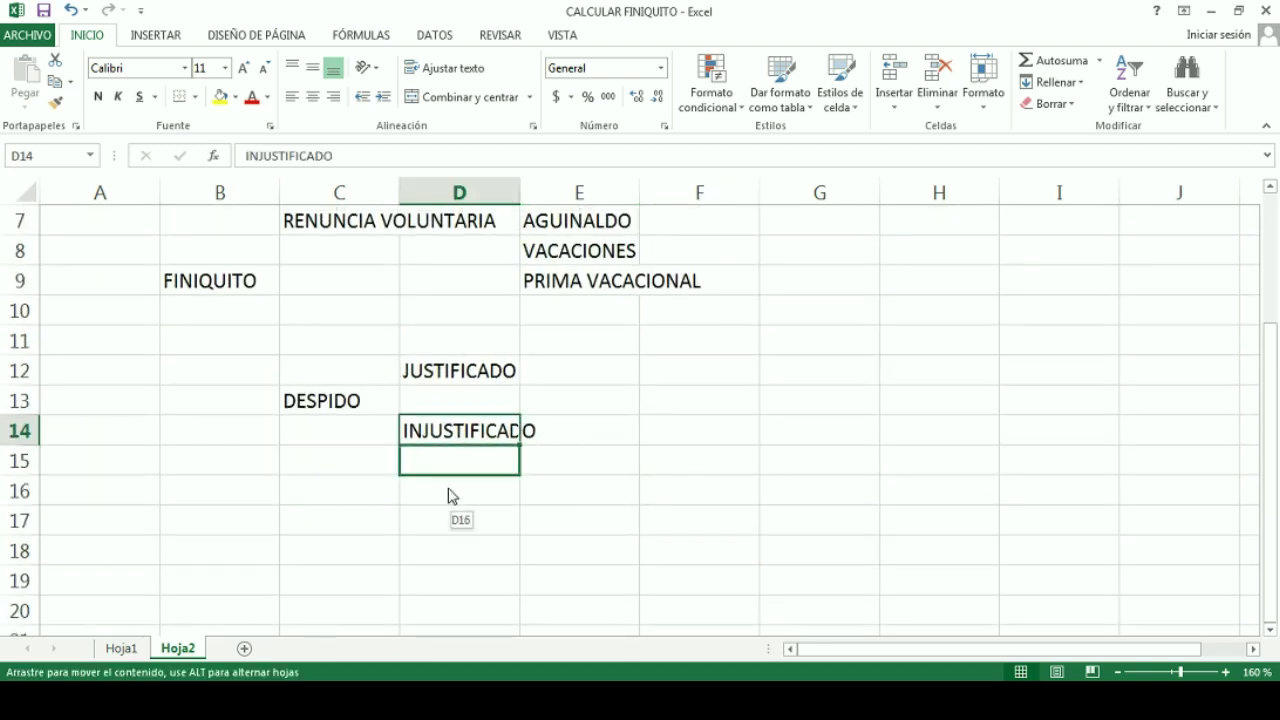
left_click(459, 381)
left_click(472, 487)
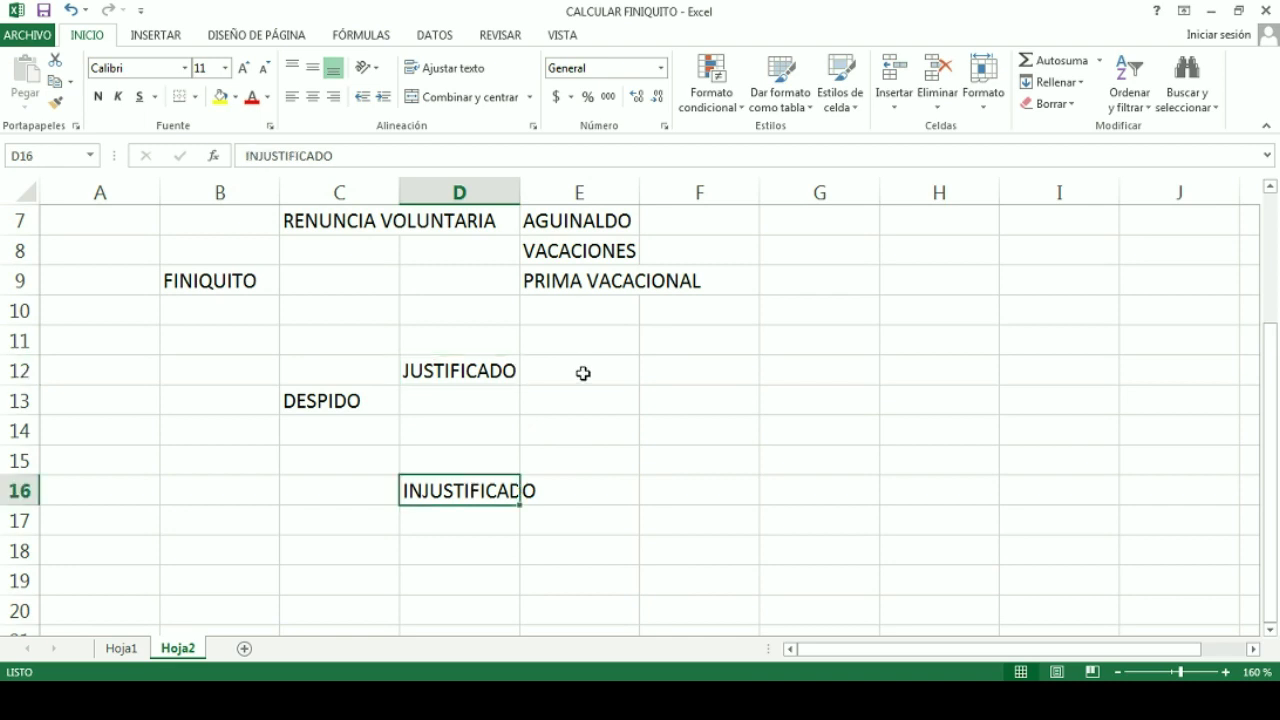
left_click(590, 378)
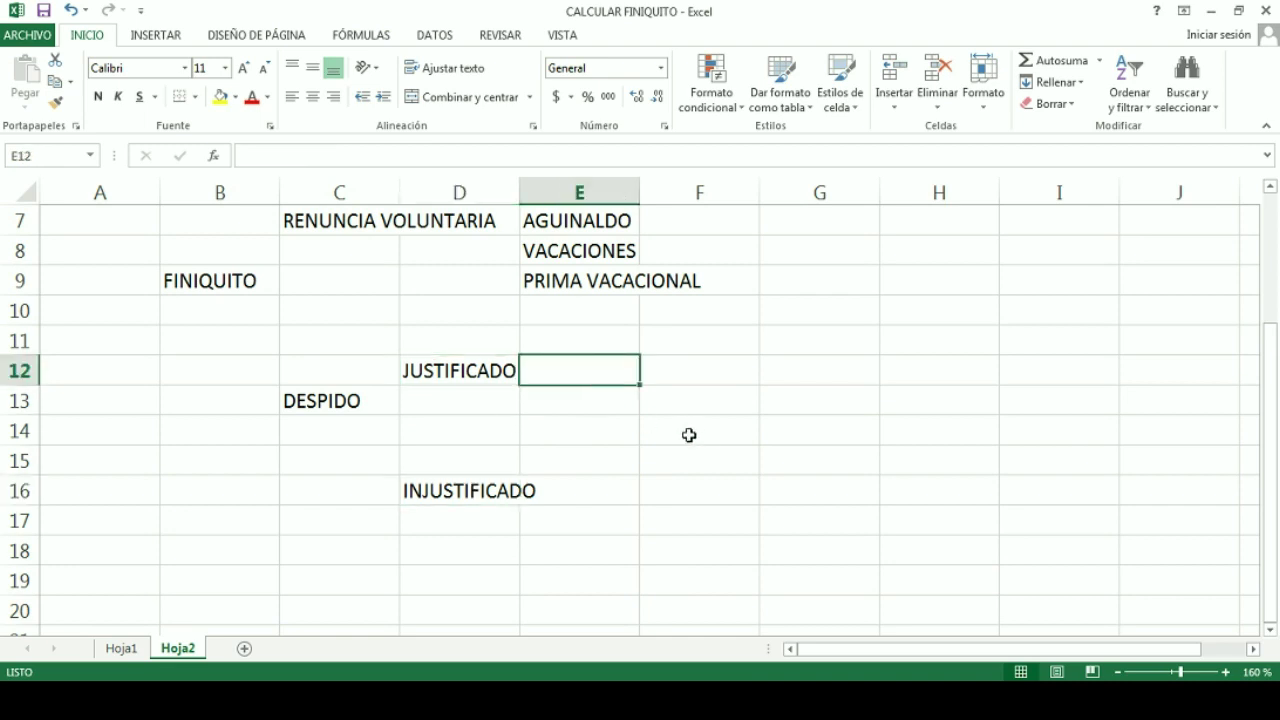
scroll(640, 457, "up", 1)
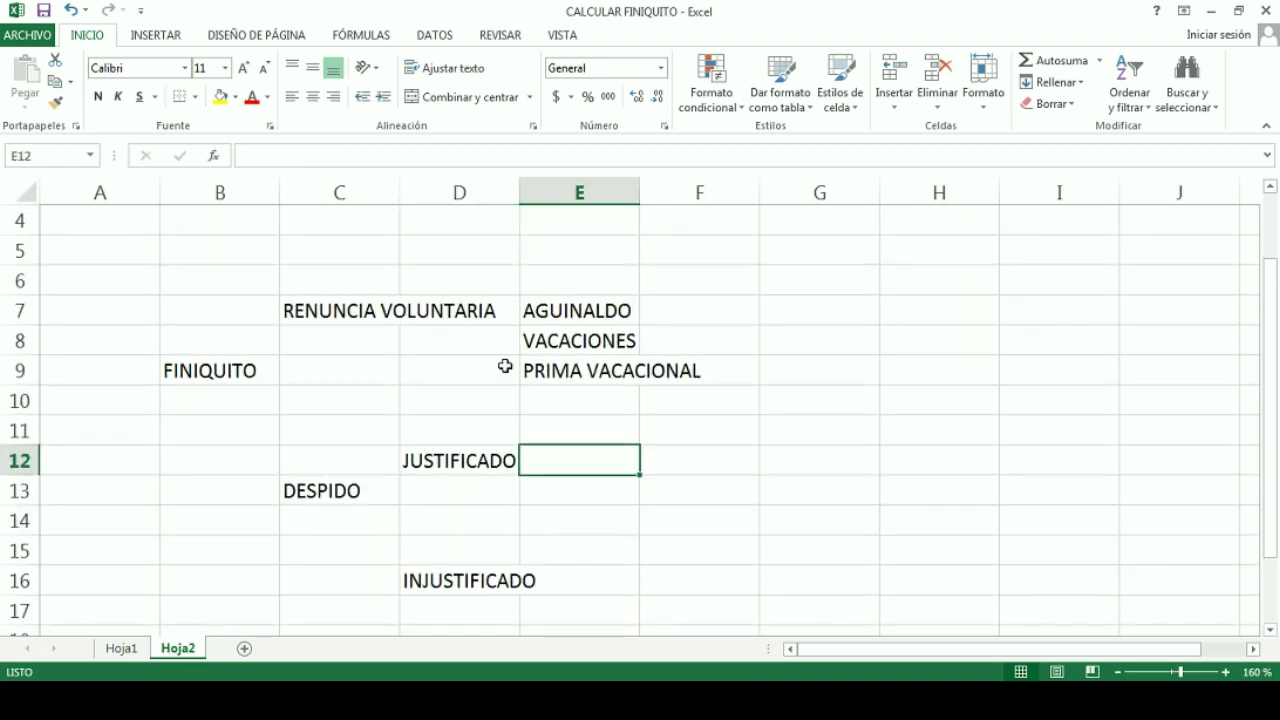
Type PRIMA ANTIGUEDAD into E12 beside JUSTIFICADO, cancelling an earlier copy of E7:E9.
left_click(590, 318)
left_click_drag(590, 322, 586, 371)
right_click(583, 337)
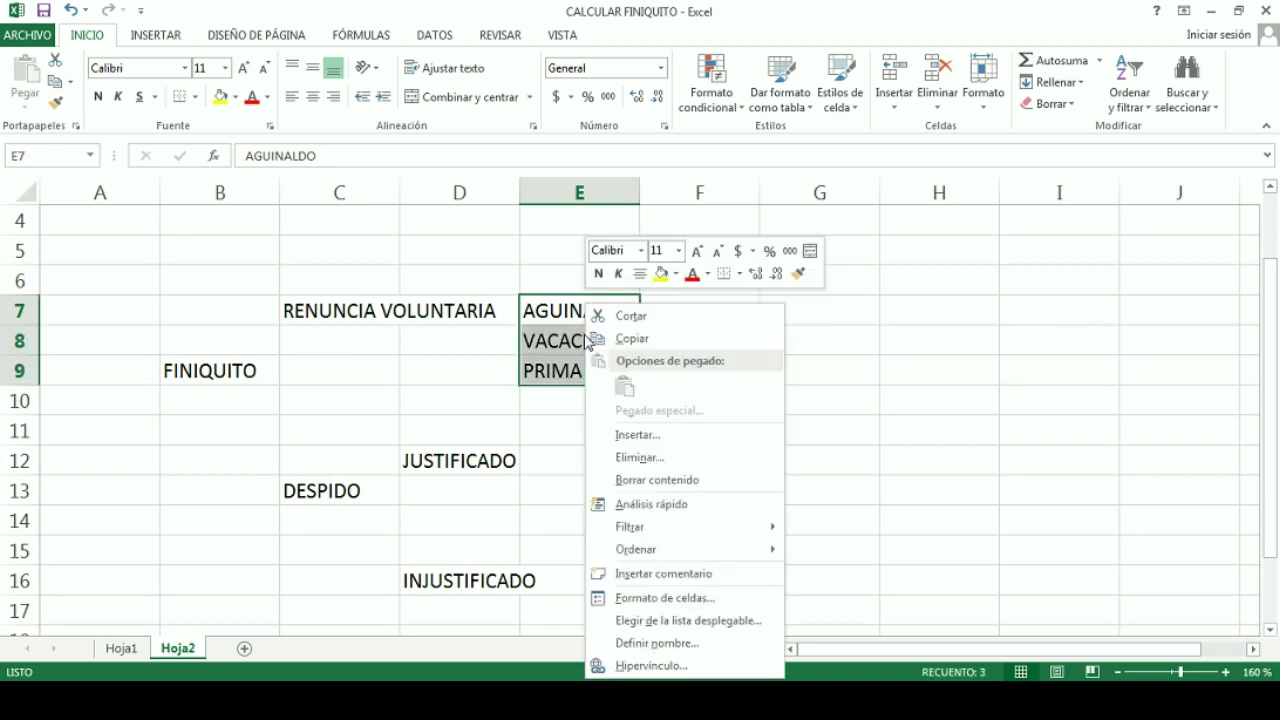
left_click(628, 340)
left_click(605, 460)
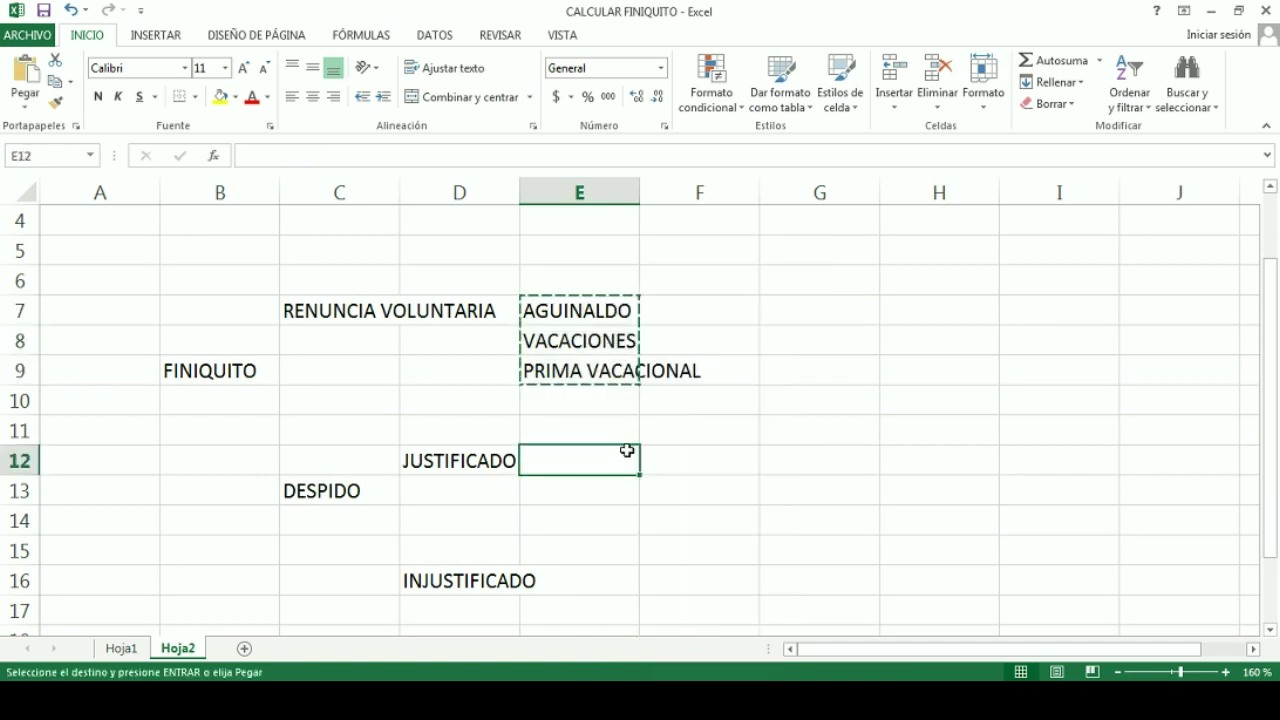
key("Escape")
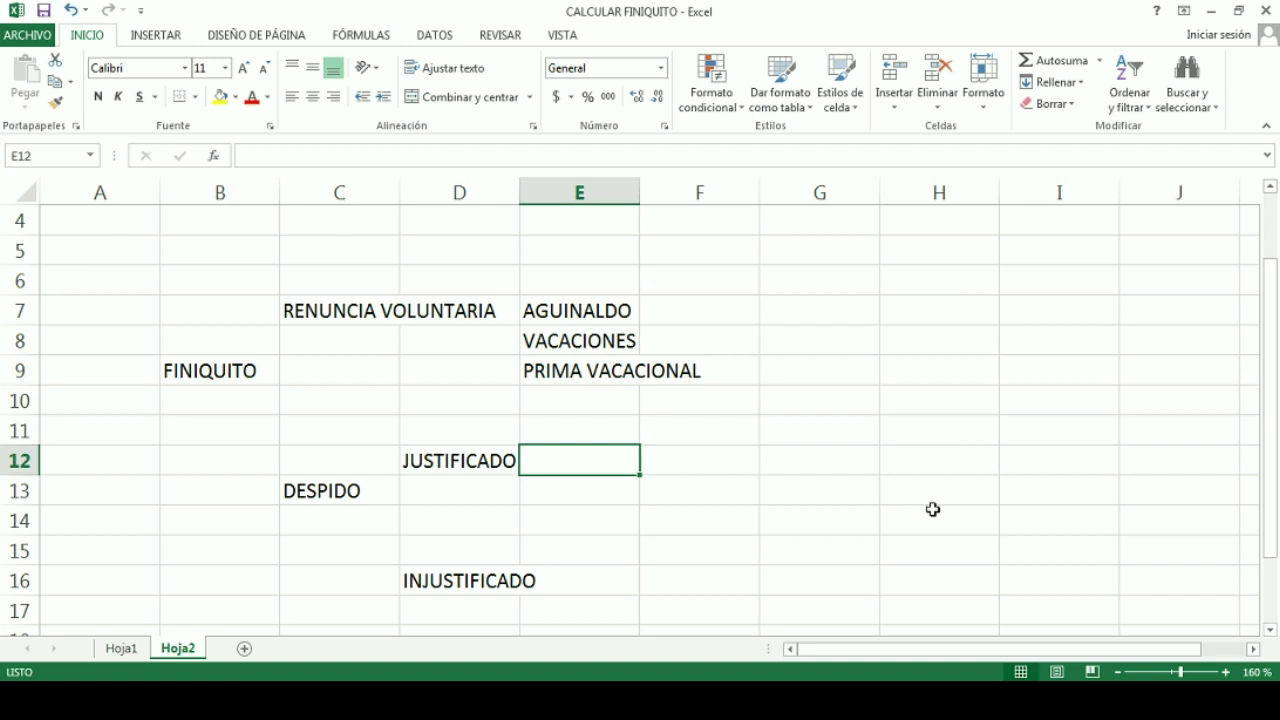
type("PRIMA ANTIGUEDAD")
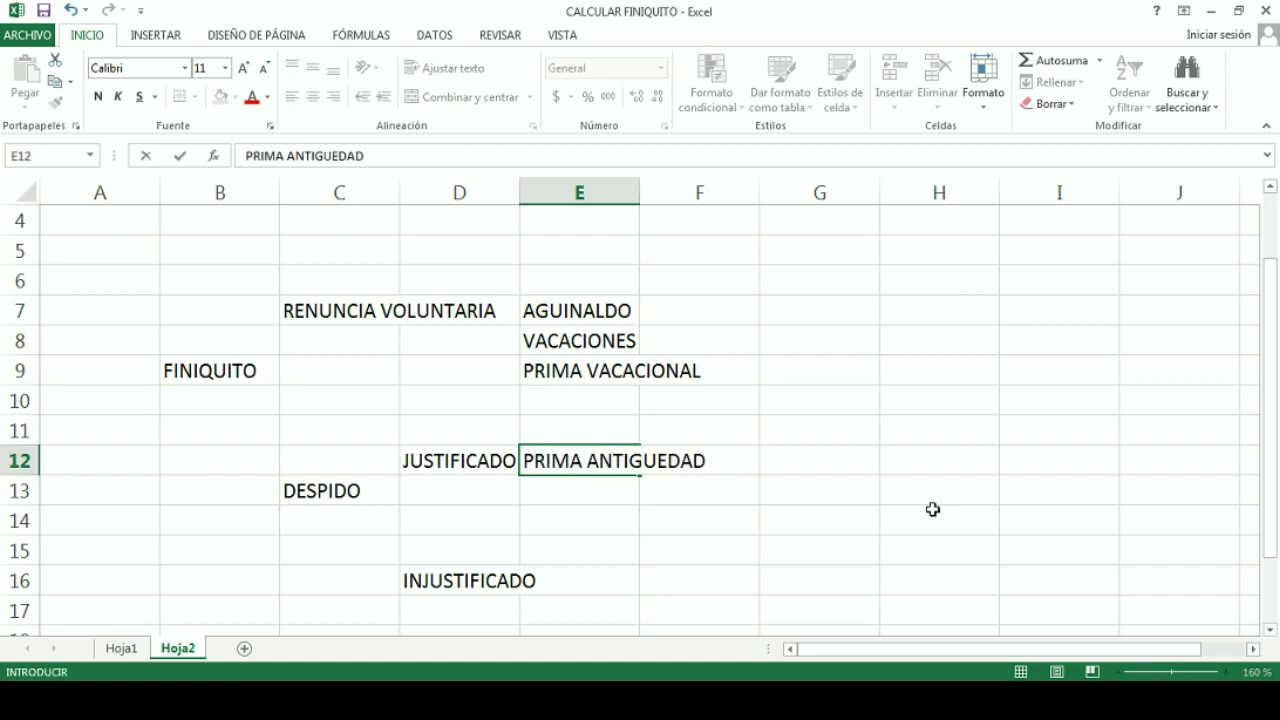
key("Return")
scroll(932, 509, "down", 1)
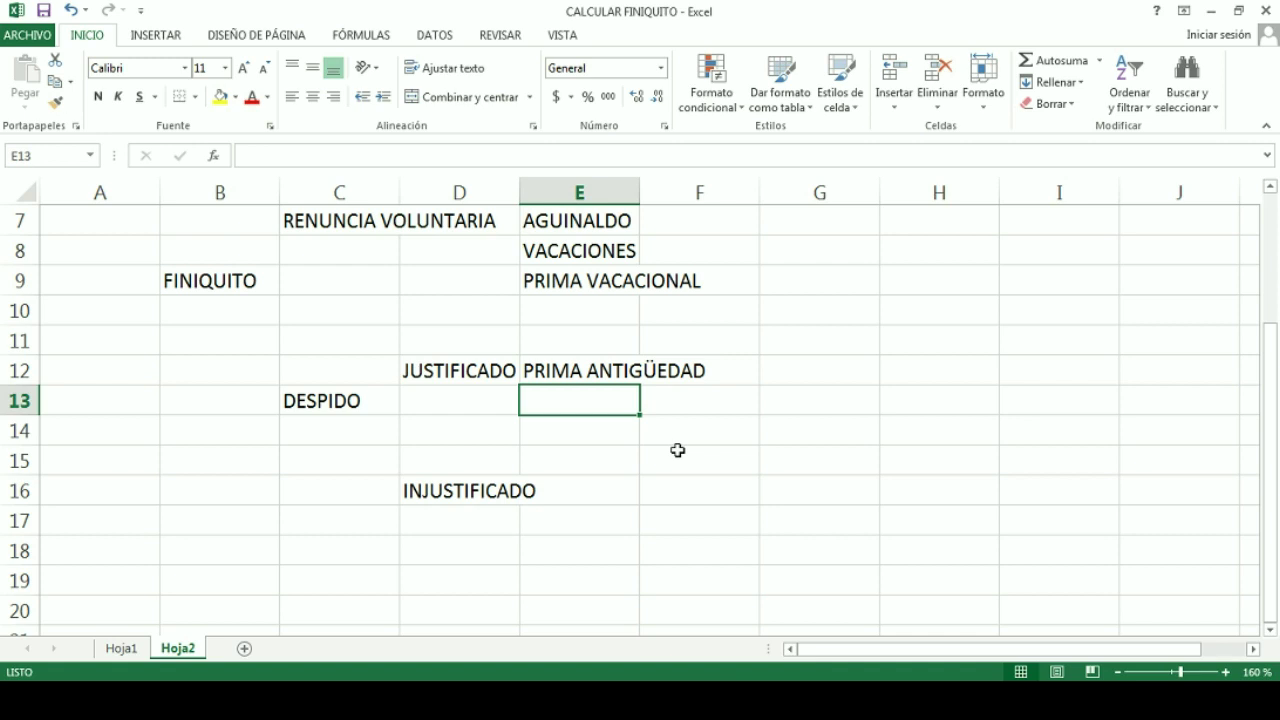
key("Down")
key("Down")
key("Down")
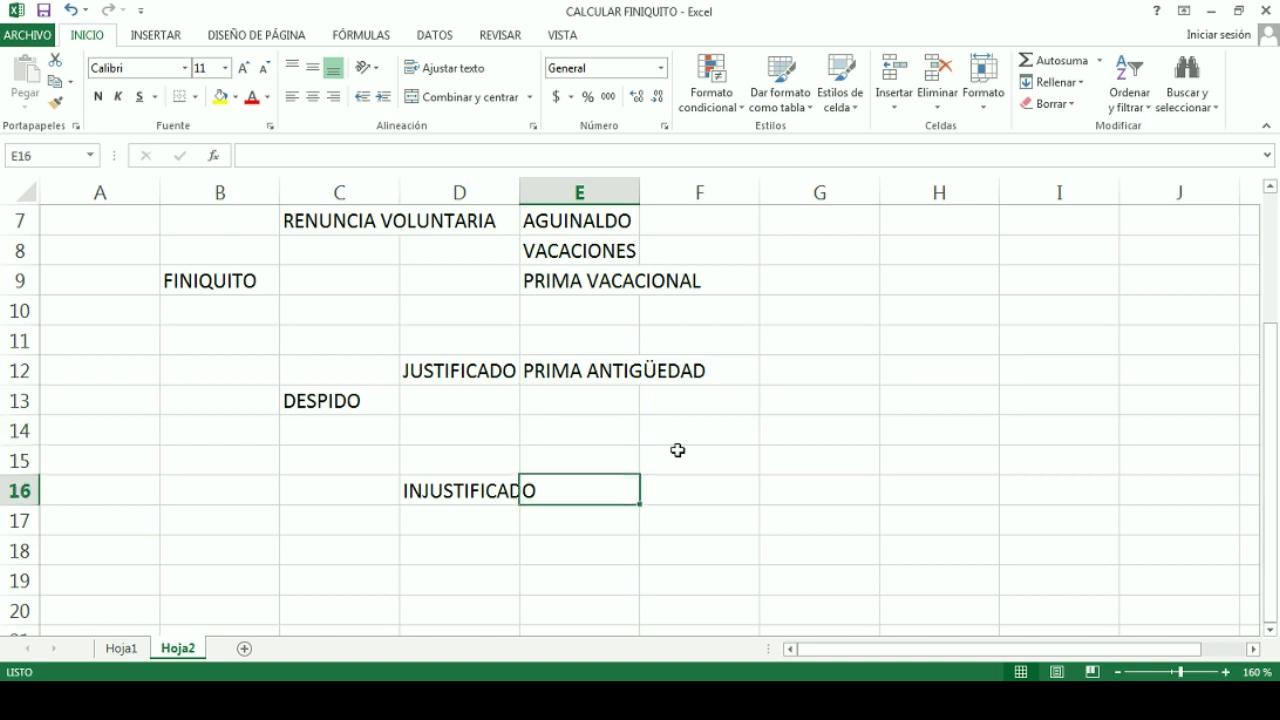
Move the PRIMA ANTIGÜEDAD label from E12 over to F12.
key("Up")
key("Up")
key("Up")
left_click(593, 372)
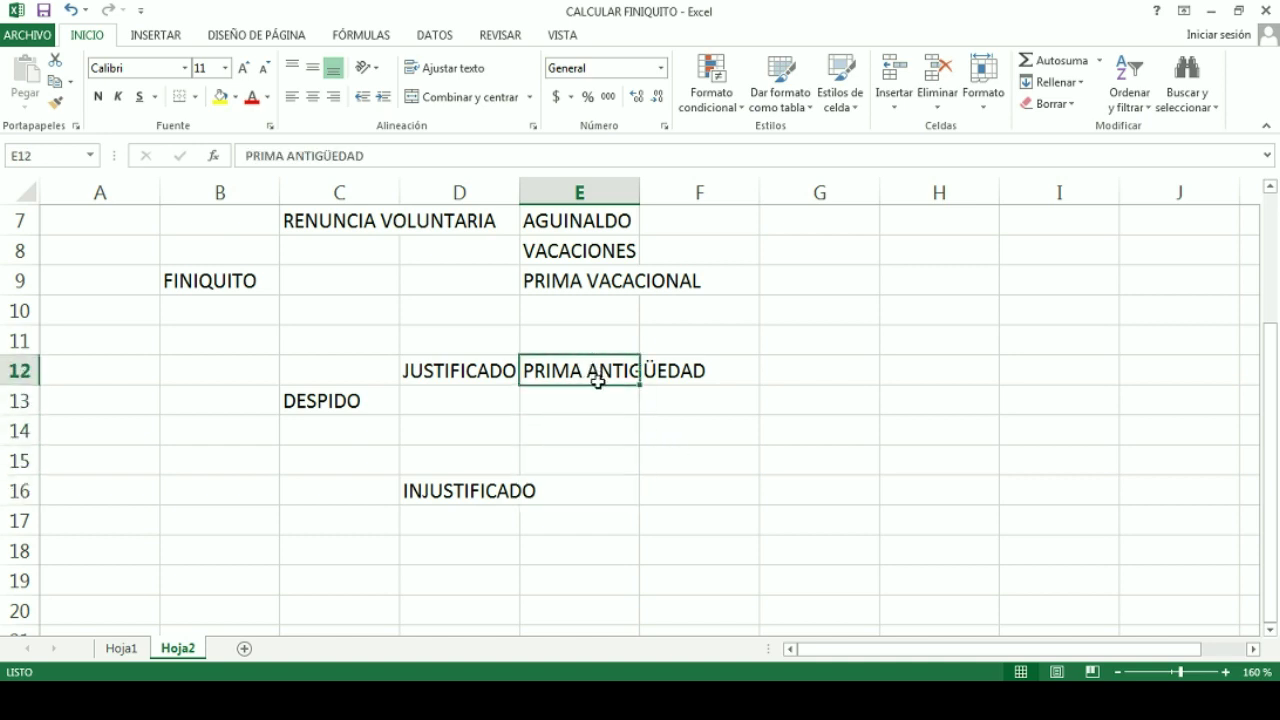
left_click_drag(598, 386, 663, 391)
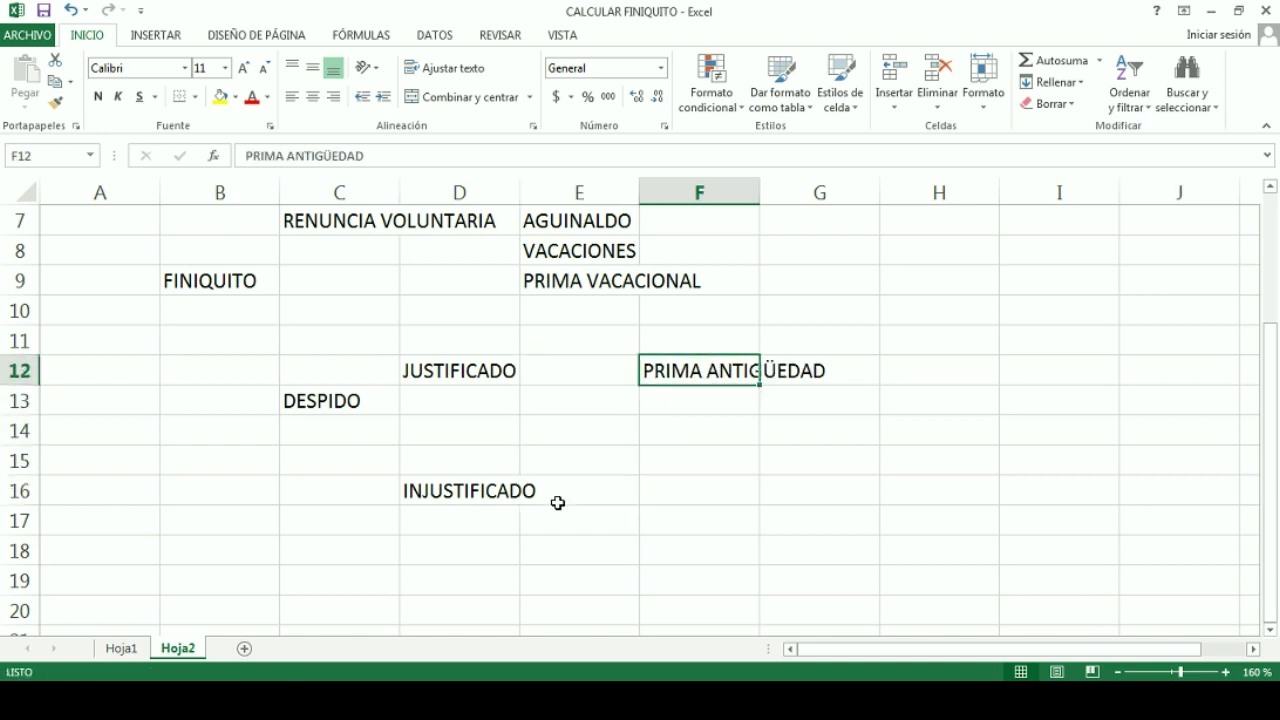
left_click(526, 496)
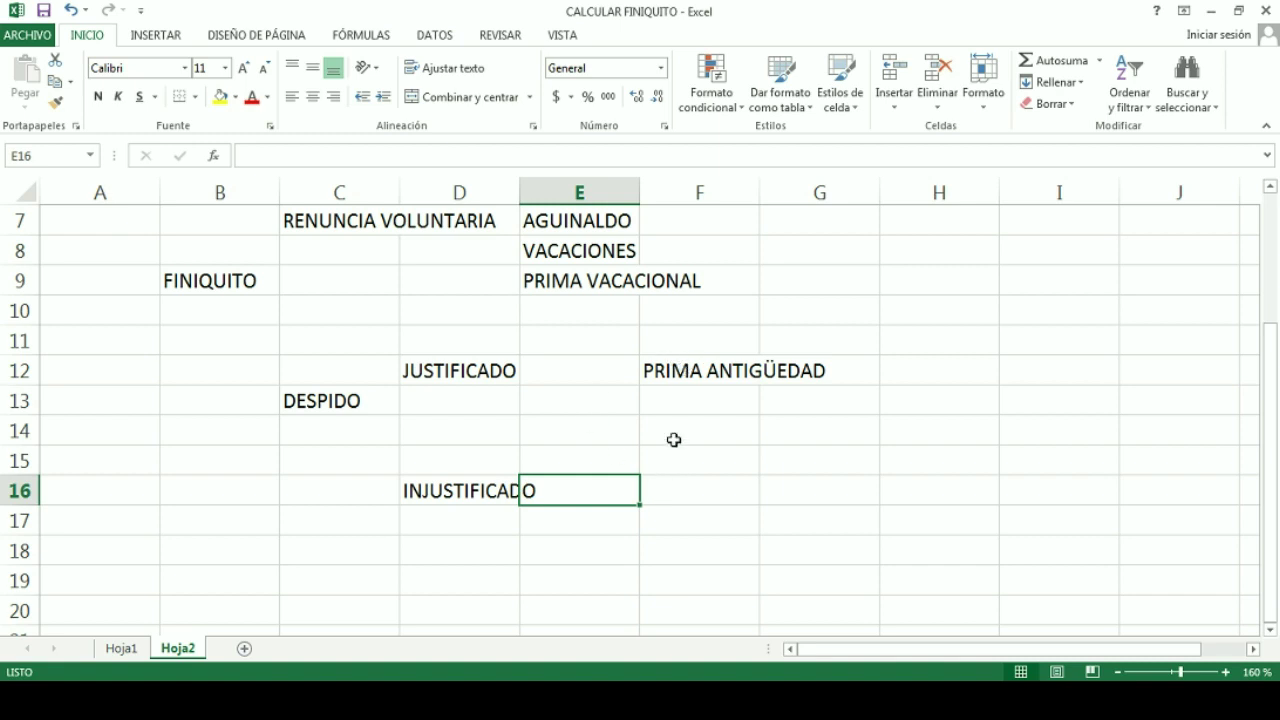
left_click(683, 490)
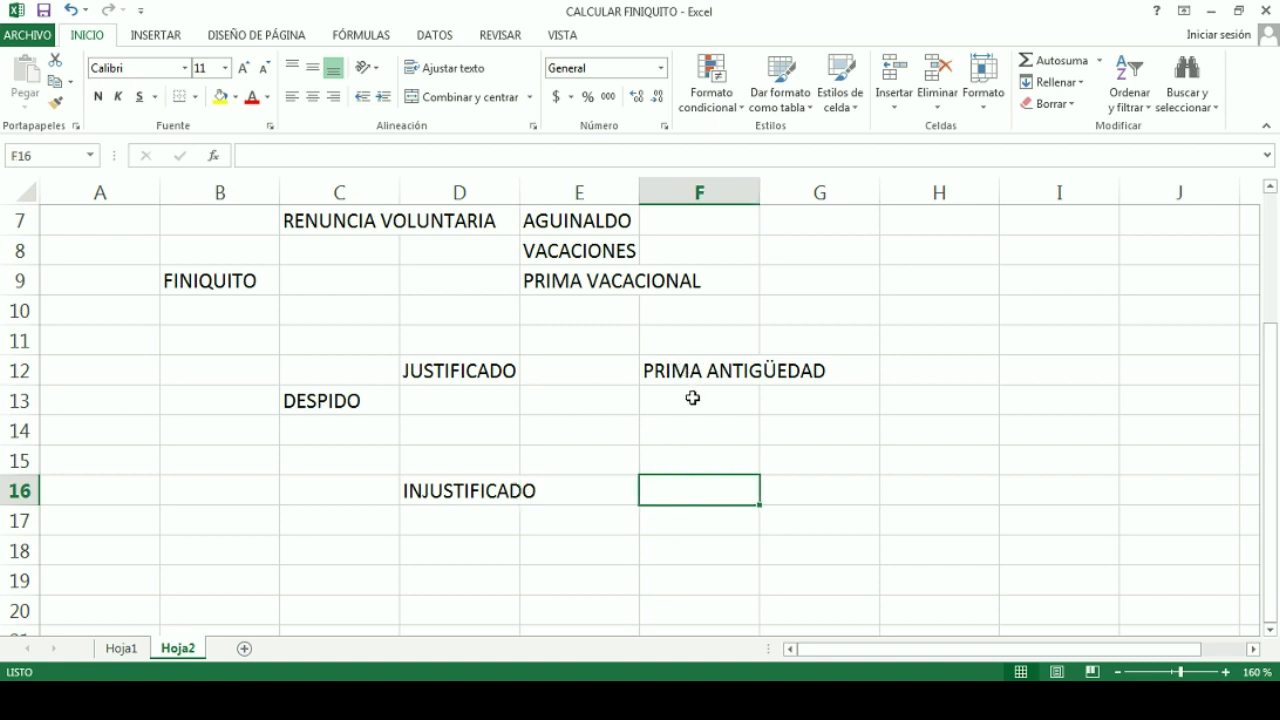
Autofit column D to fit INJUSTIFICADO and drag PRIMA ANTIGÜEDAD back into E12.
double_click(519, 190)
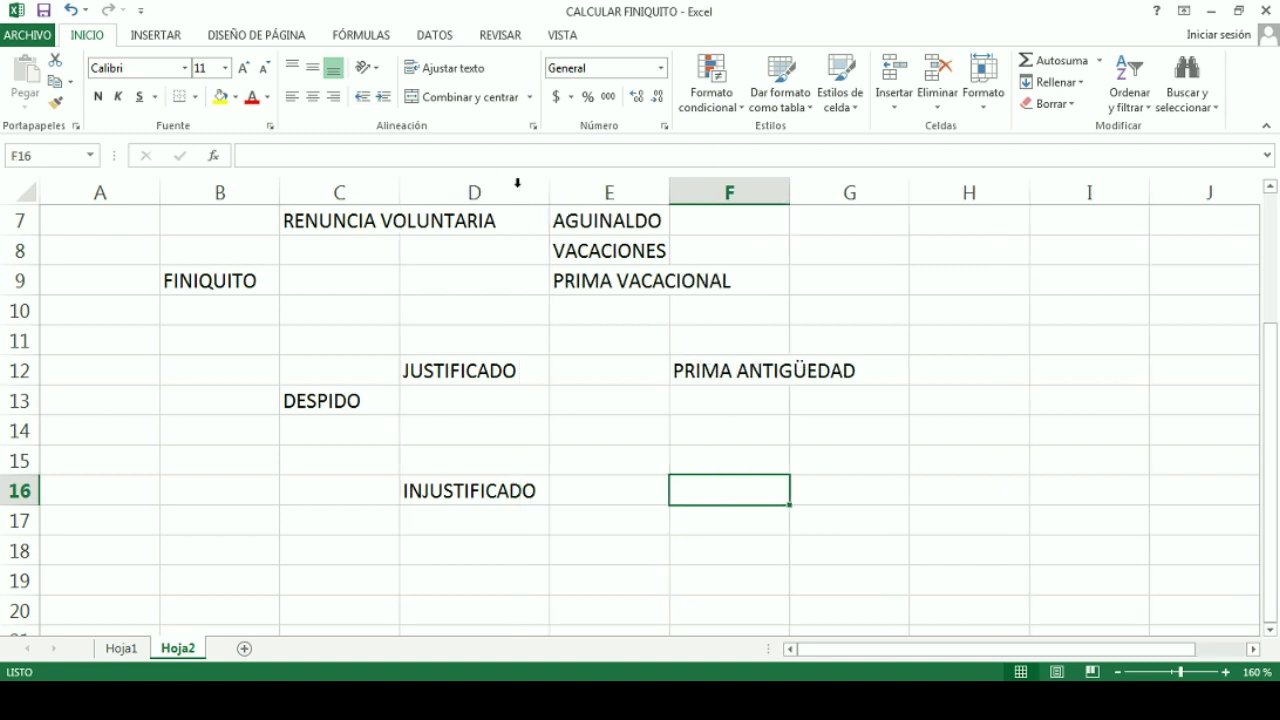
left_click(716, 377)
left_click_drag(703, 384, 605, 410)
left_click(532, 496)
left_click(610, 497)
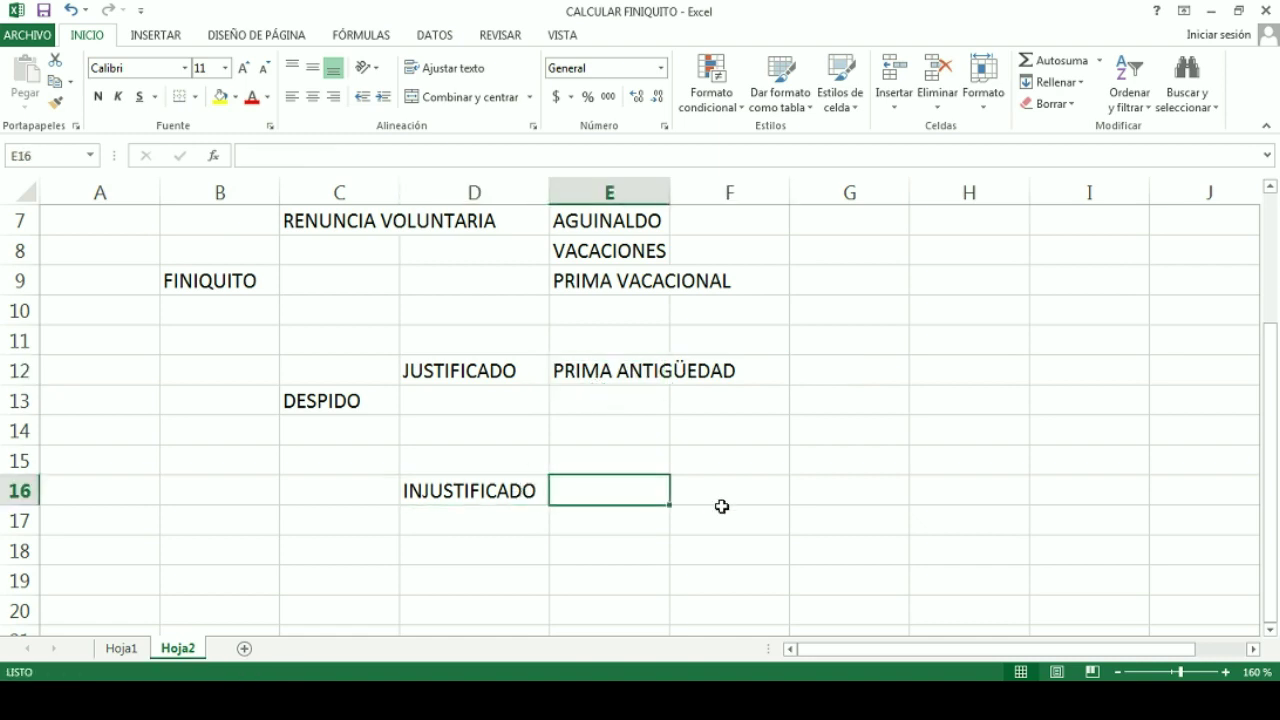
Enter INDEMNIZACION in E16 and PRIMA DE ANTIGÜEDAD in E17.
type("IN")
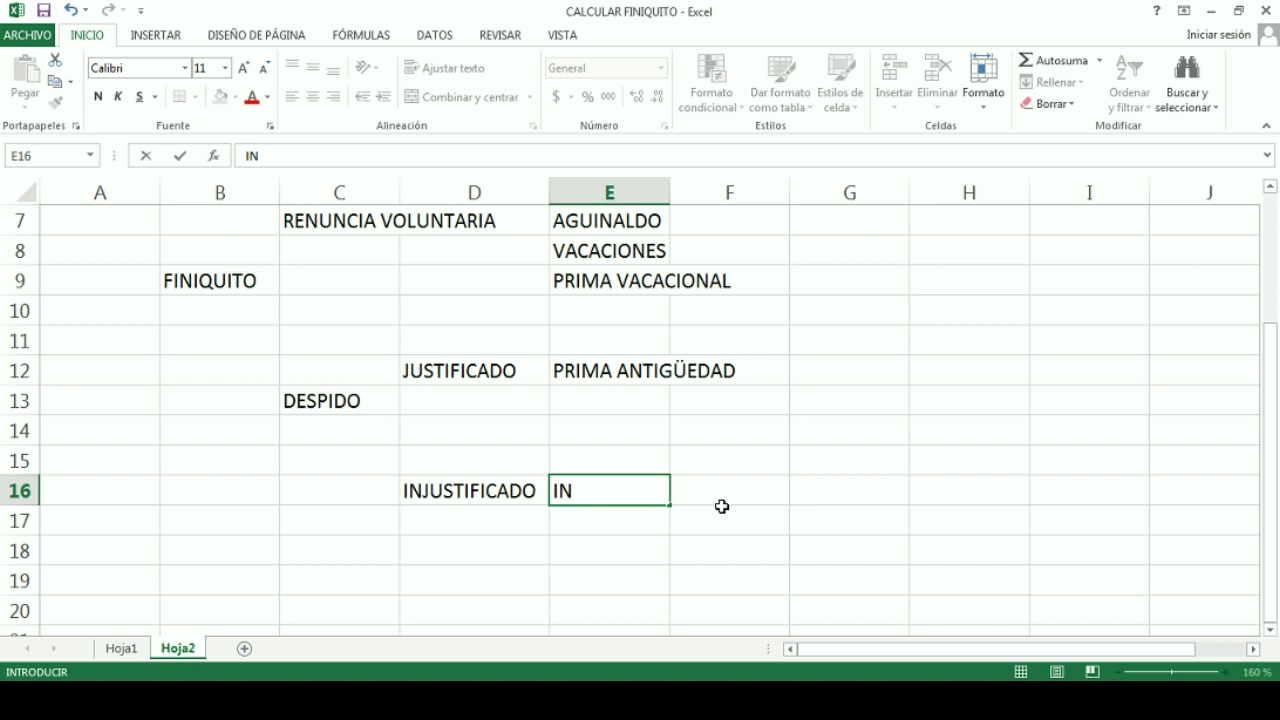
type("DEMNIZACION")
key("Return")
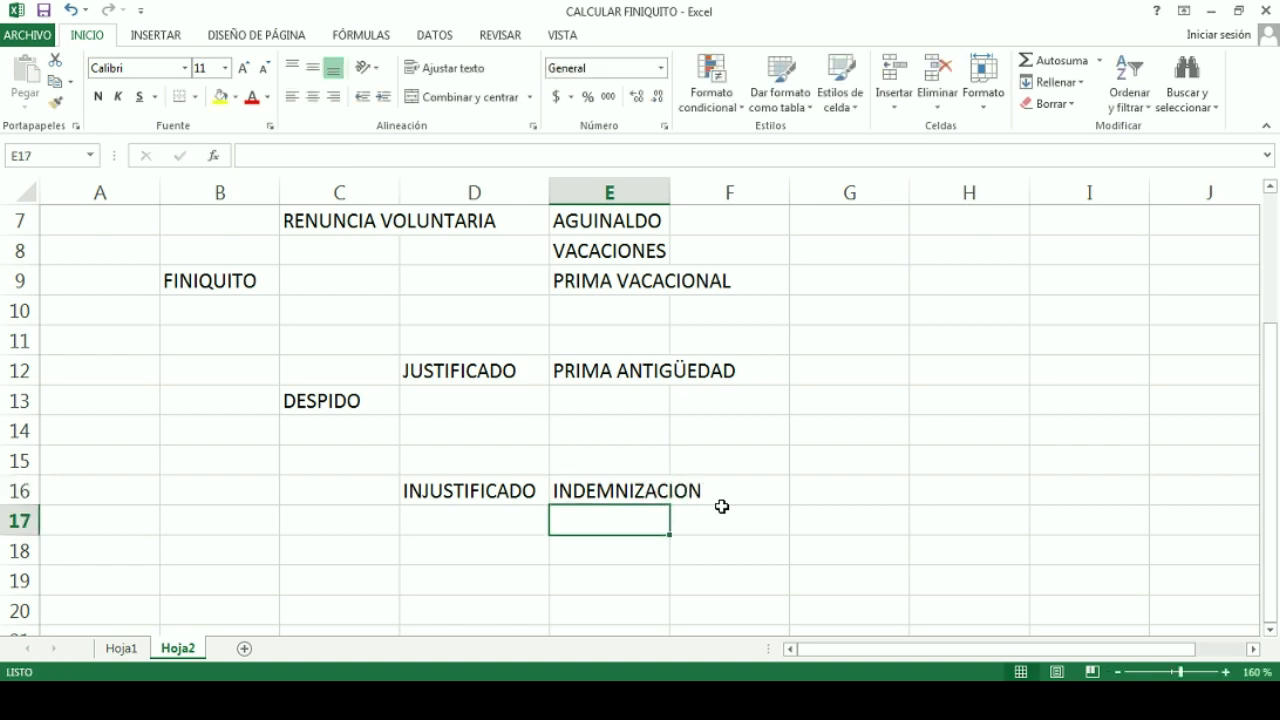
type("PRIMA")
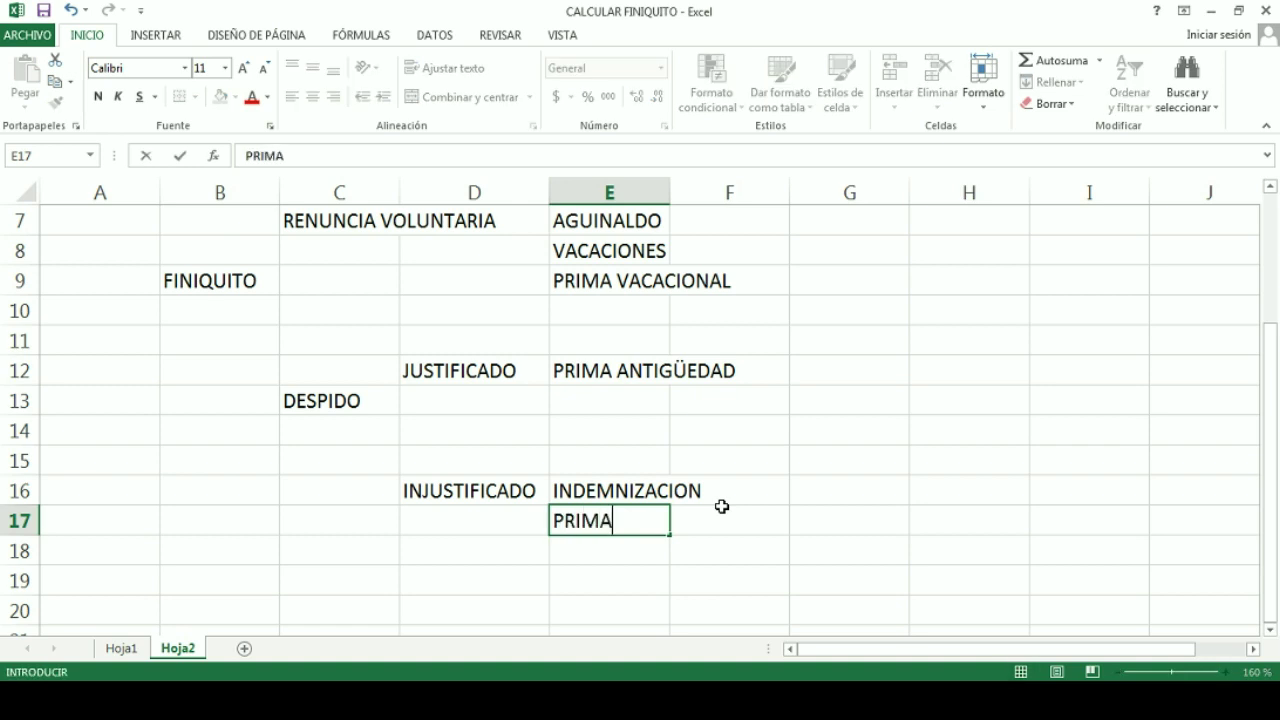
type(" DE AN TIG")
key("BackSpace")
key("BackSpace")
key("BackSpace")
key("BackSpace")
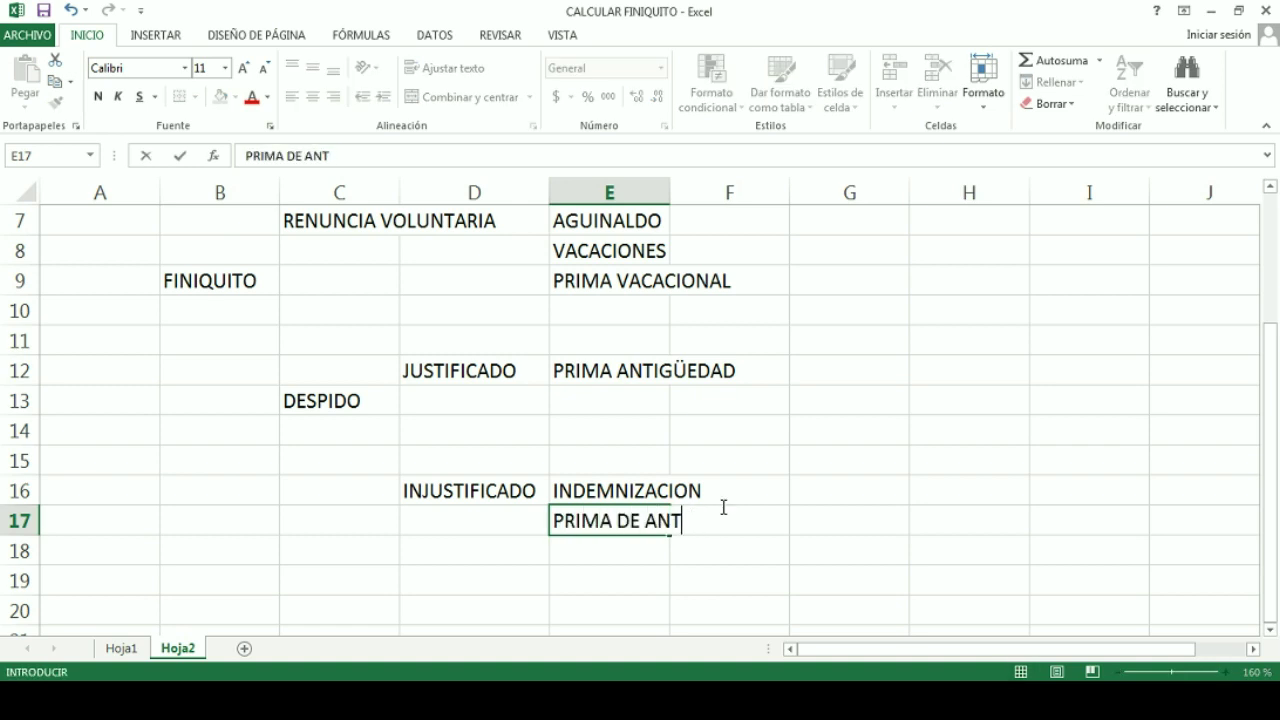
type("GÜEDAD")
key("Return")
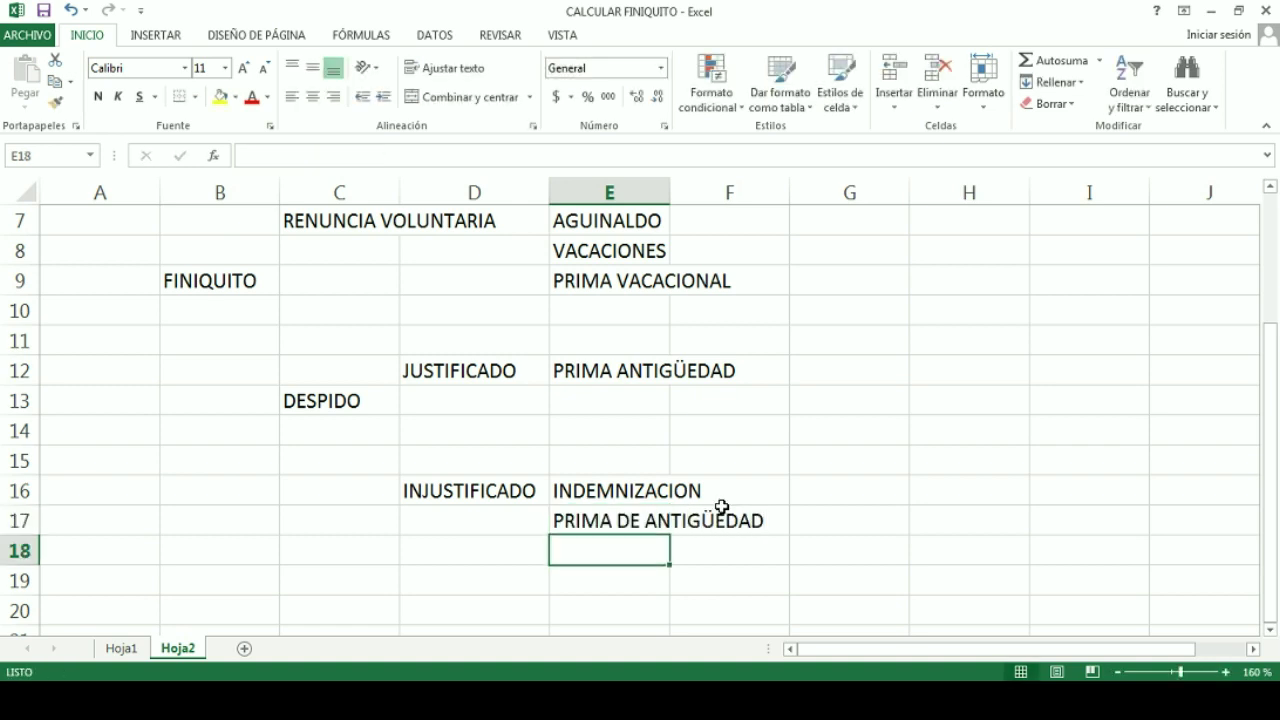
left_click(475, 375)
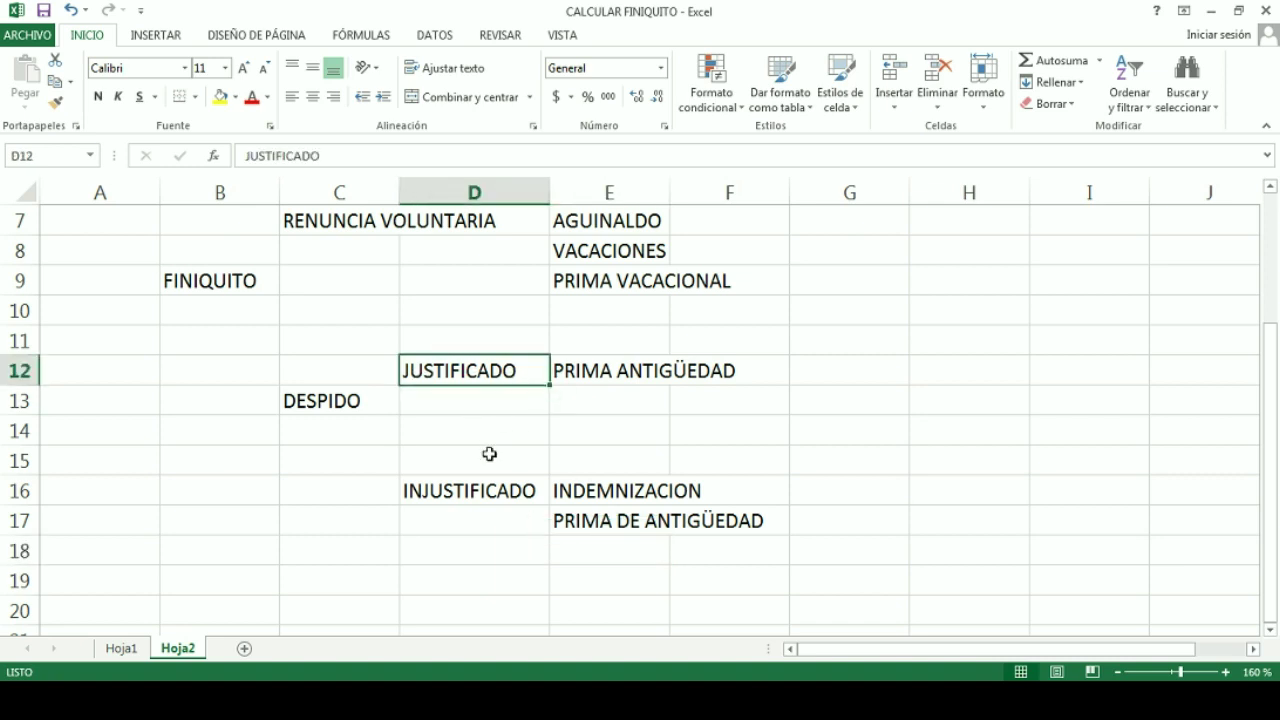
left_click(607, 374)
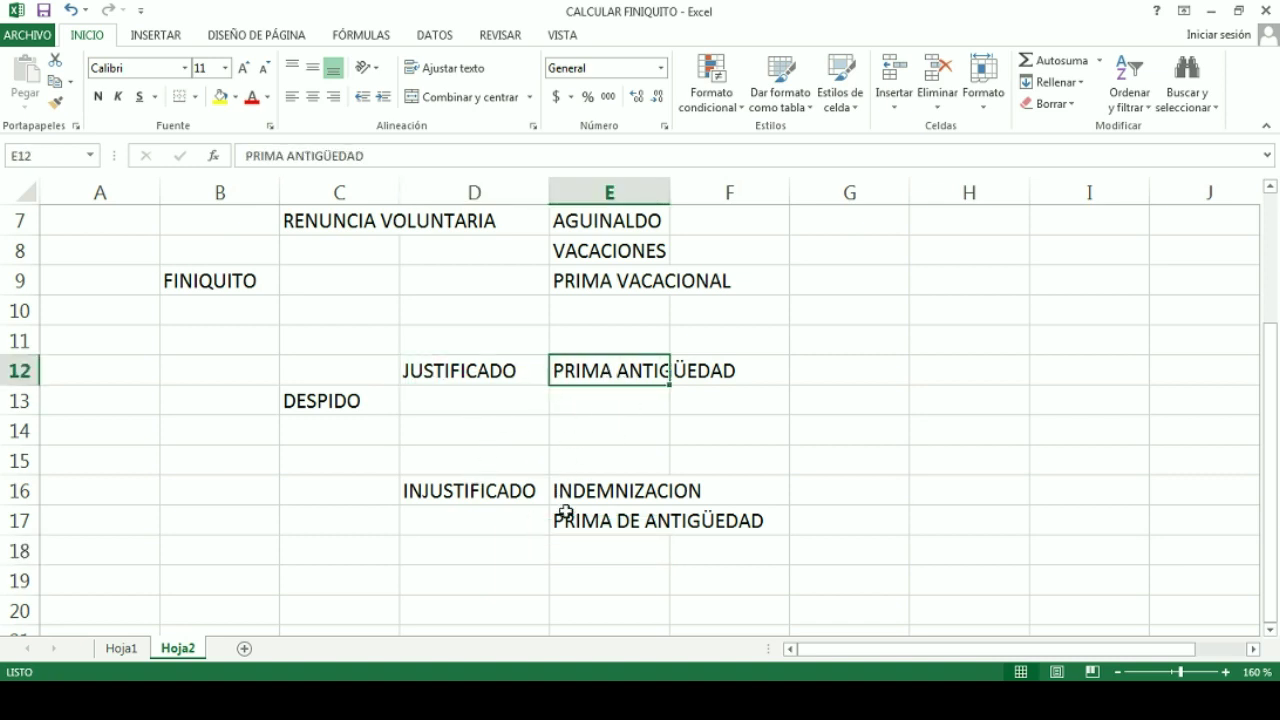
Copy the AGUINALDO, VACACIONES and PRIMA VACACIONAL labels from E7:E9.
left_click(603, 526)
scroll(650, 500, "up", 1)
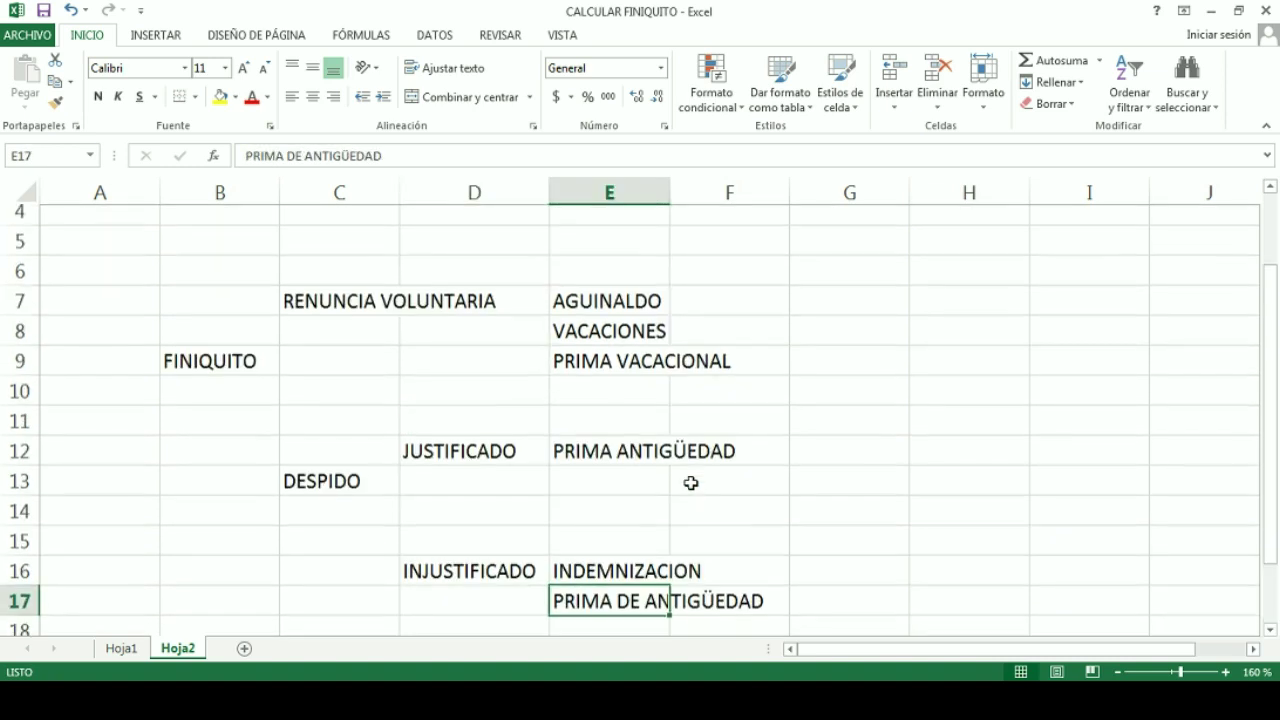
left_click_drag(591, 317, 601, 372)
right_click(603, 322)
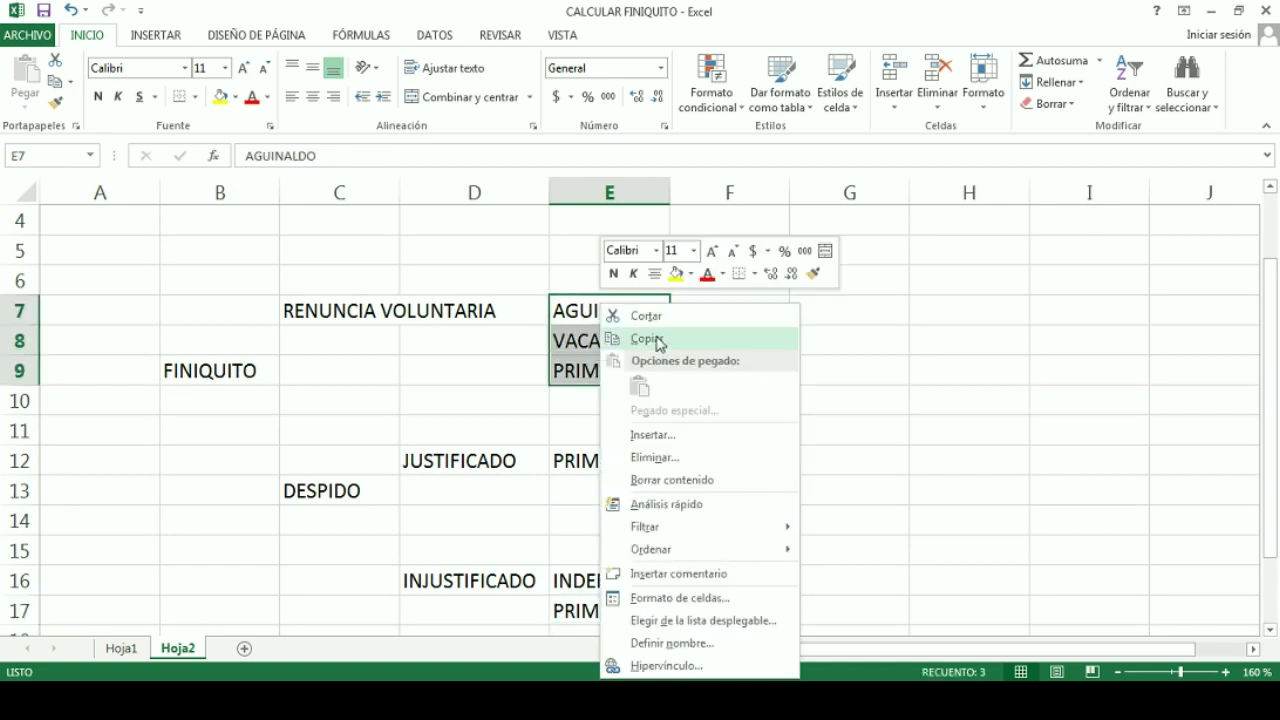
left_click(646, 337)
scroll(600, 460, "down", 2)
scroll(651, 403, "up", 3)
left_click(765, 398)
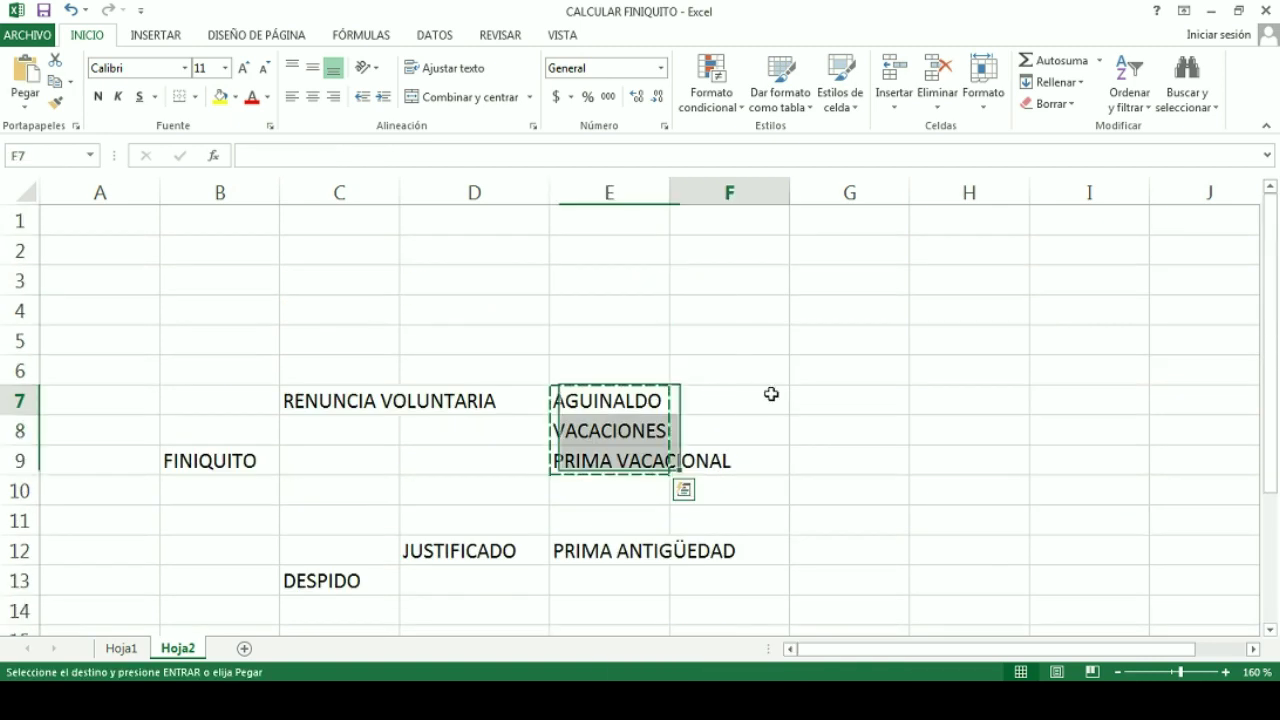
scroll(788, 428, "down", 1)
scroll(789, 428, "down", 1)
left_click(789, 428)
Shift the INJUSTIFICADO block D16:F17 down one row and recopy E7:E9.
mouse_move(450, 490)
left_mouse_down()
mouse_move(646, 486)
mouse_move(708, 517)
mouse_move(666, 566)
left_mouse_up()
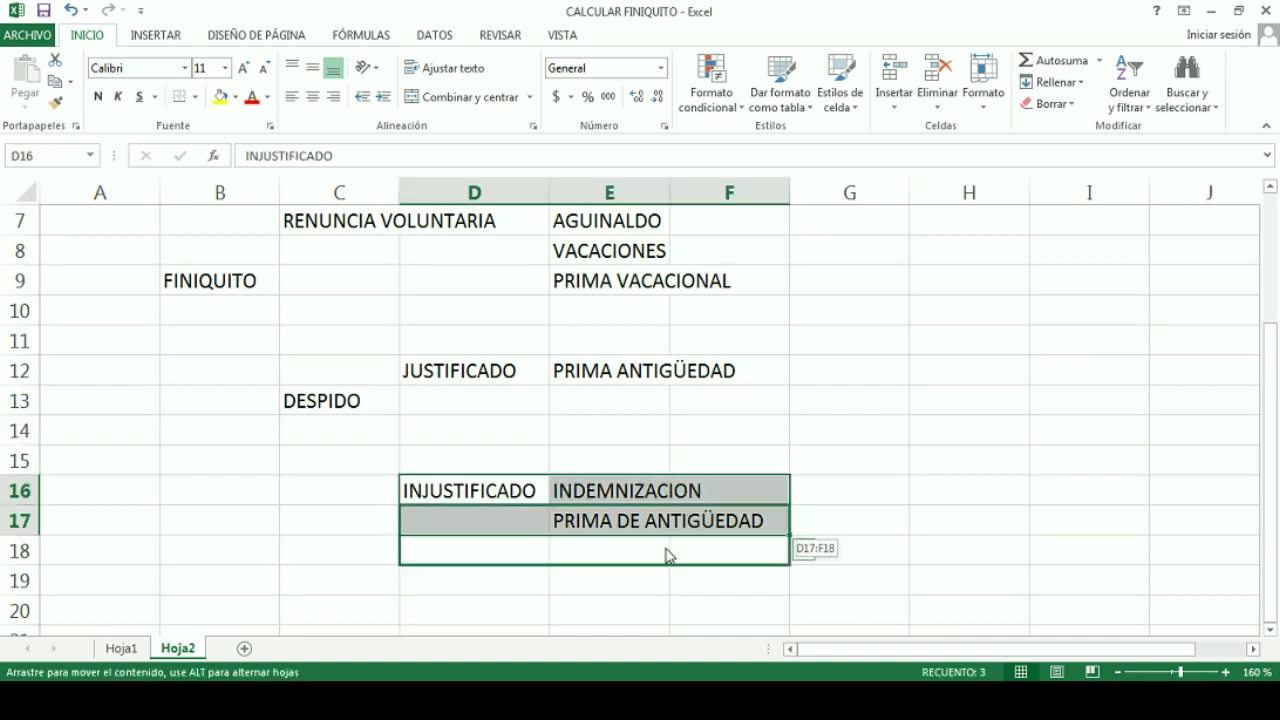
left_click(726, 423)
left_click_drag(633, 227, 623, 277)
right_click(623, 277)
left_click(655, 313)
right_click(630, 251)
left_click(664, 288)
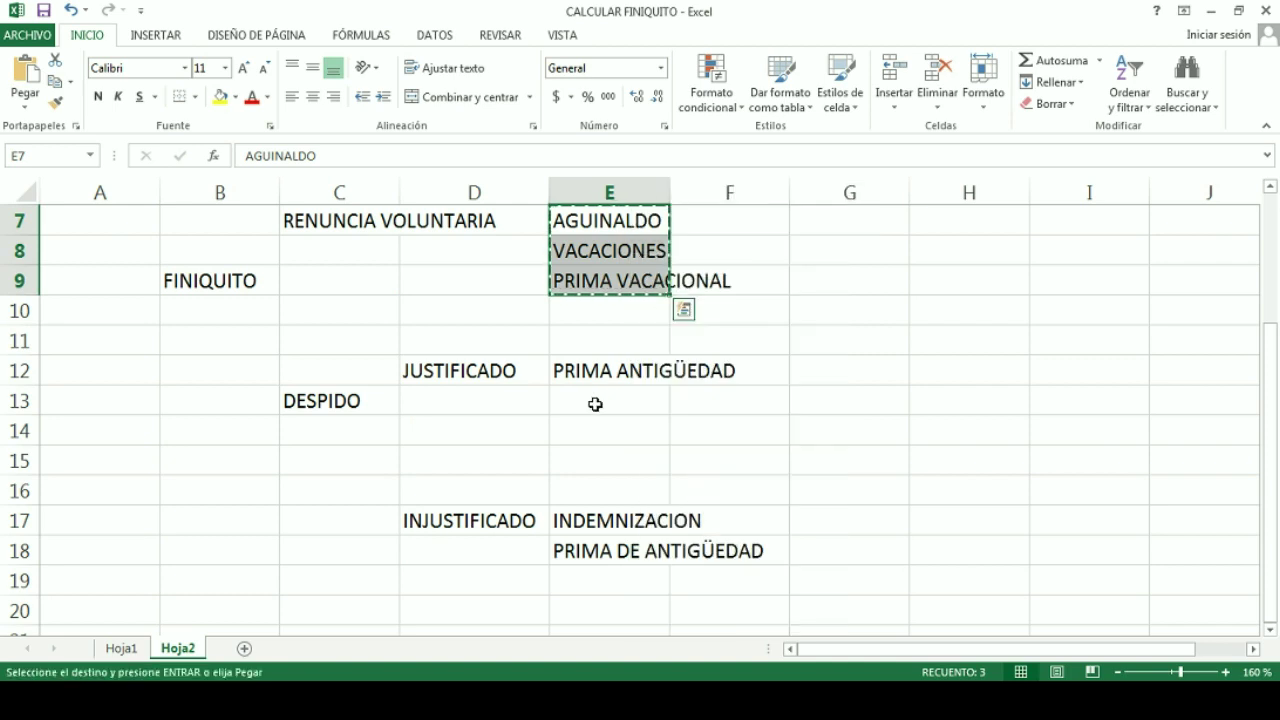
Paste the three labels into E13:E15 and E19:E21.
right_click(597, 401)
left_click(666, 115)
left_click(857, 394)
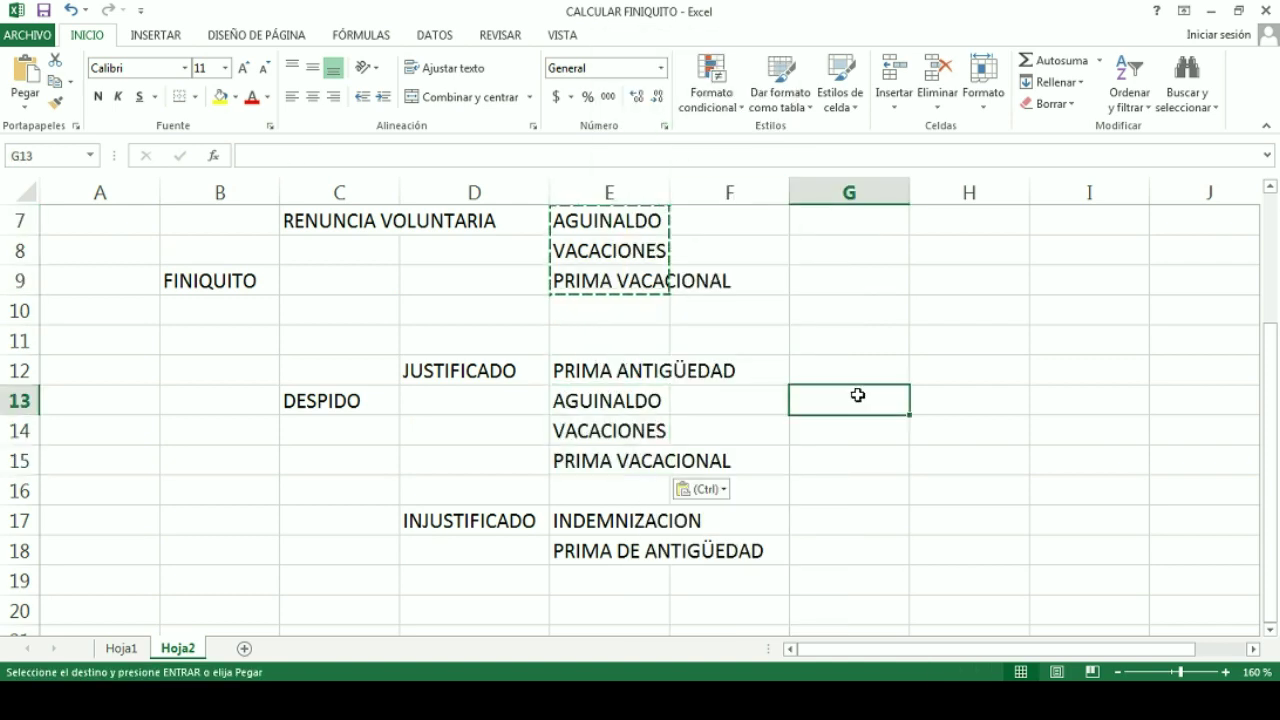
right_click(589, 580)
left_click(627, 282)
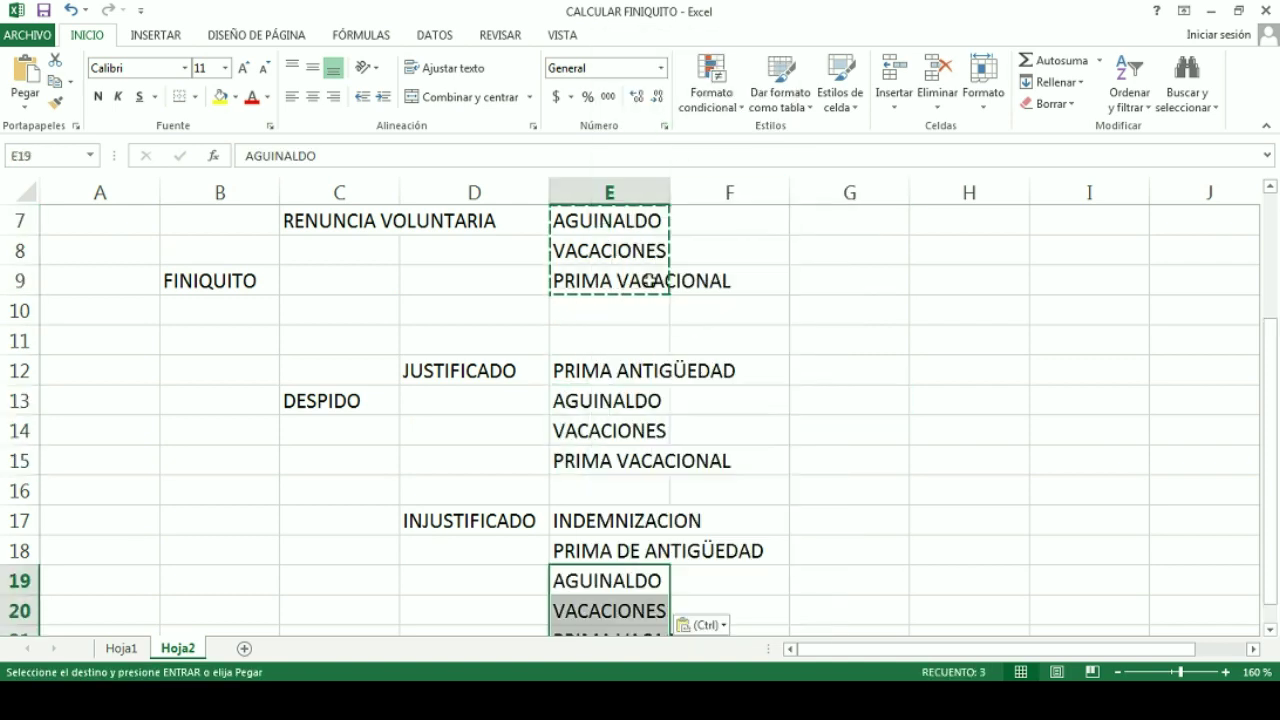
Check the pasted lists by selecting cells around them, then cancel copy mode.
left_click_drag(608, 410, 614, 458)
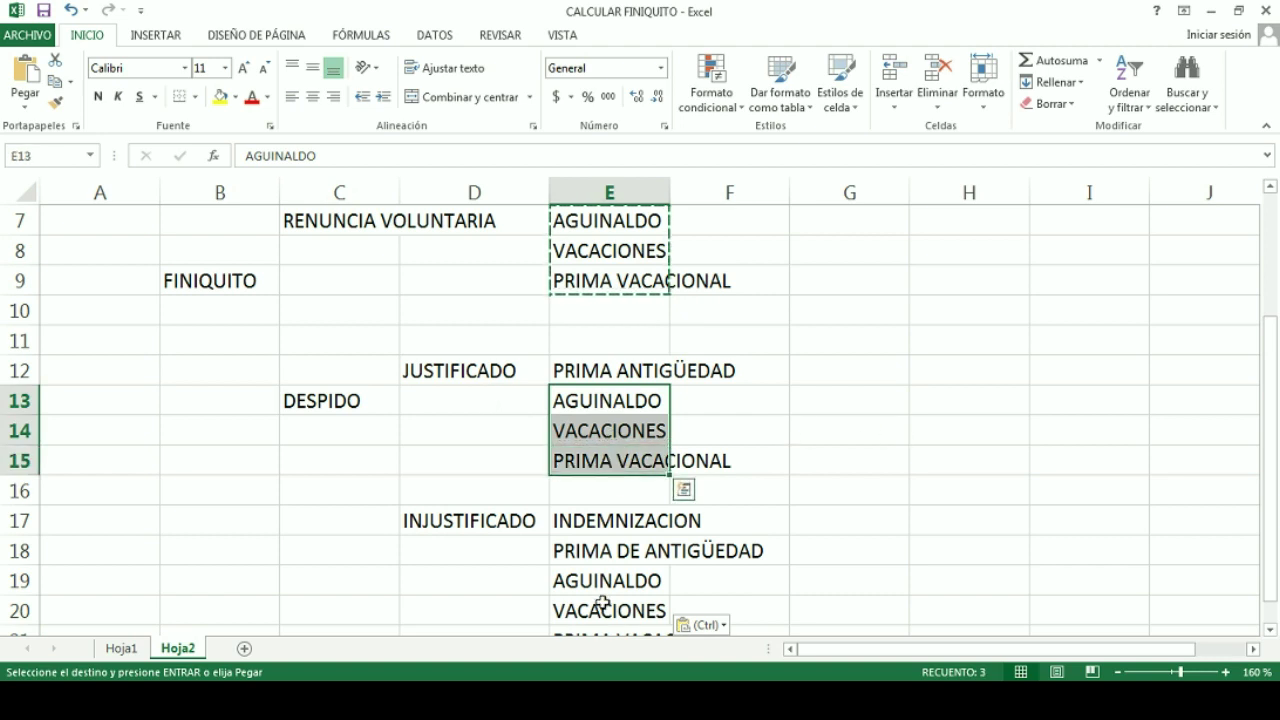
left_click_drag(603, 585, 625, 572)
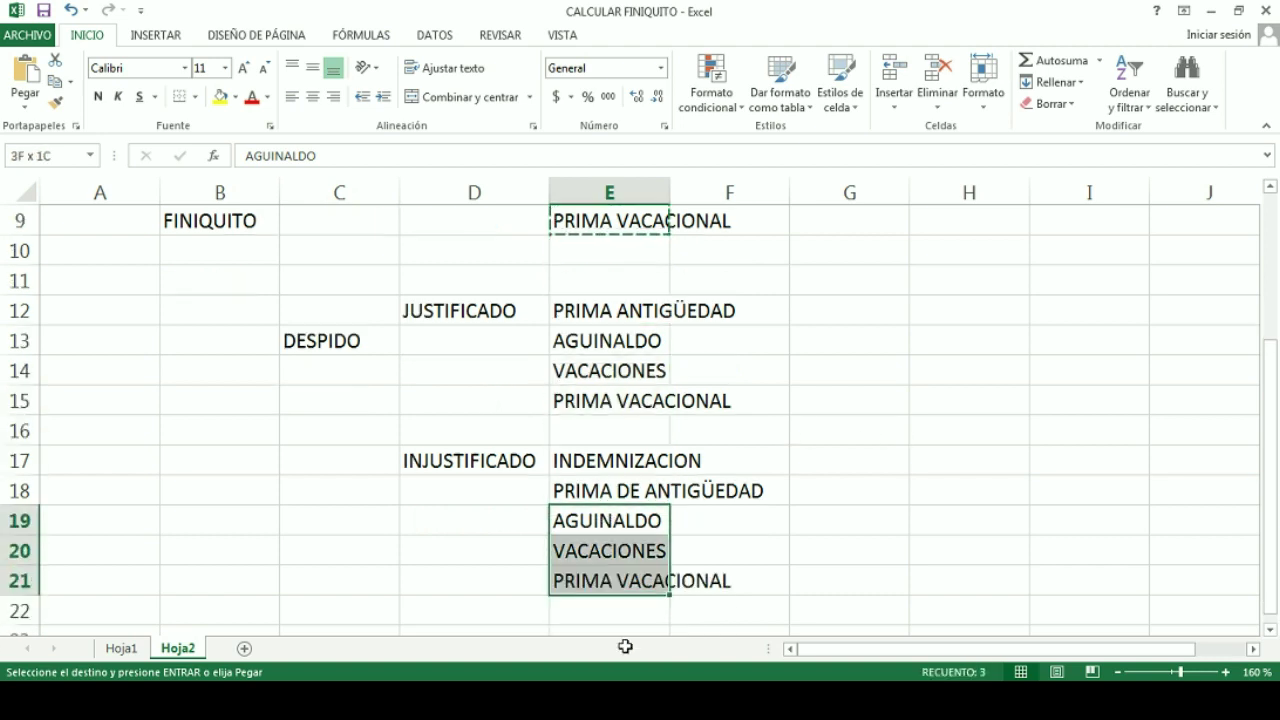
left_click(706, 349)
left_click(500, 328)
left_click(666, 490)
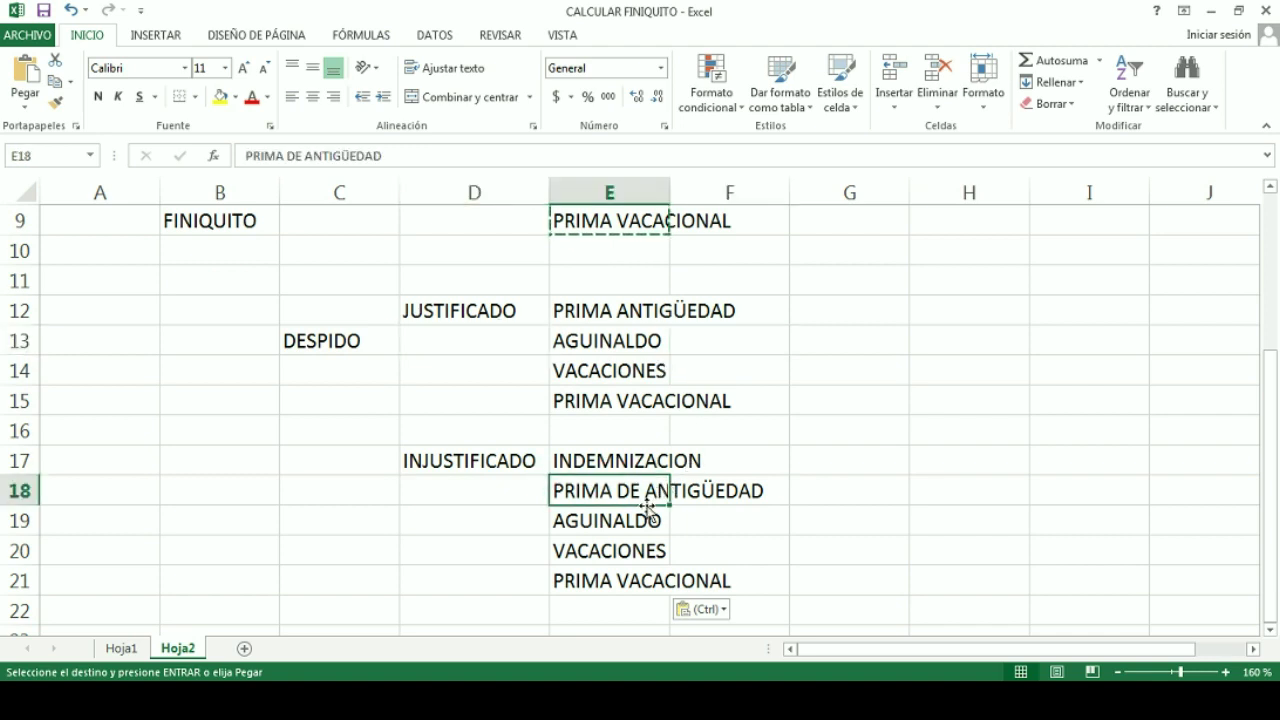
left_click(521, 538)
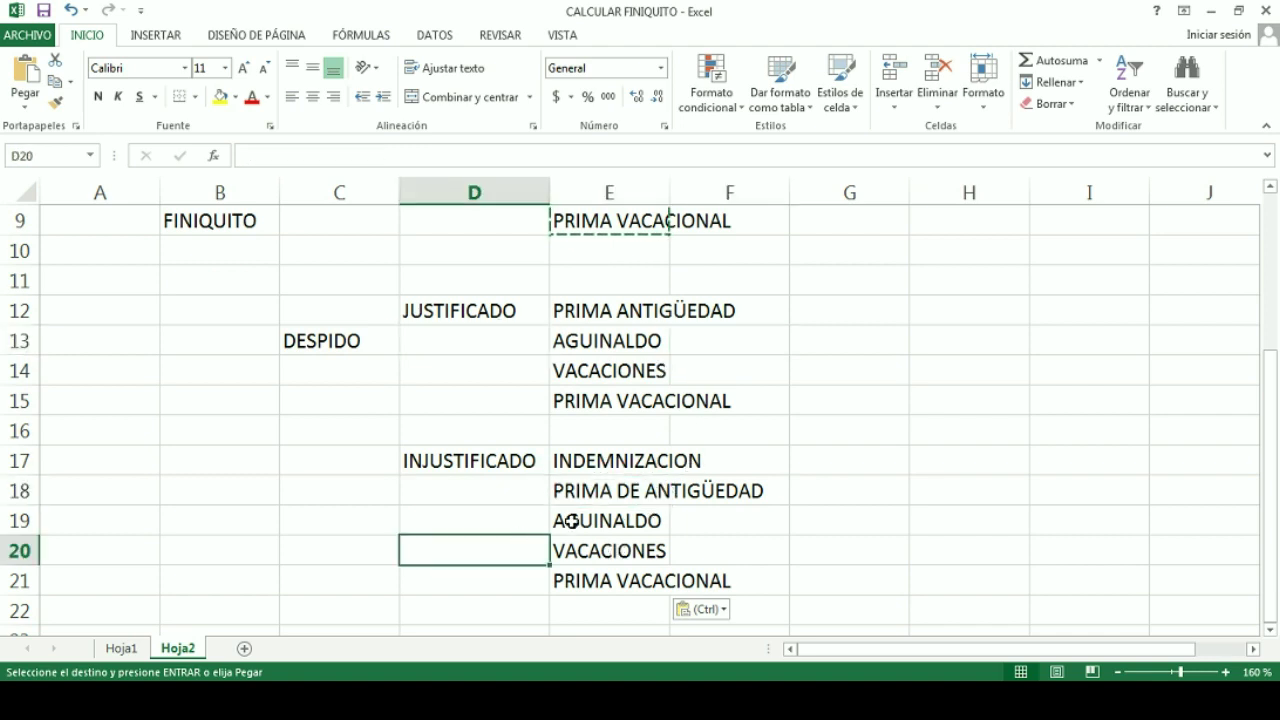
scroll(571, 520, "up", 1)
left_click(606, 505)
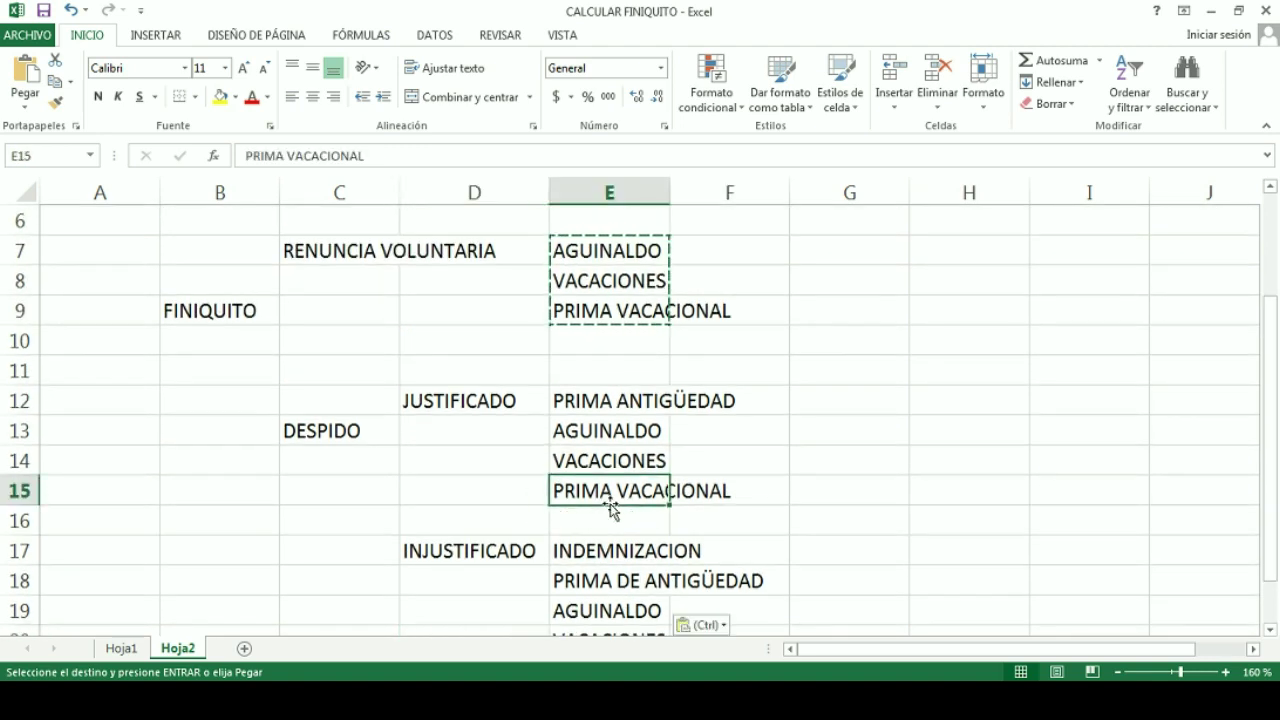
left_click(471, 400)
left_click(334, 450)
left_click(345, 435)
left_click(555, 455)
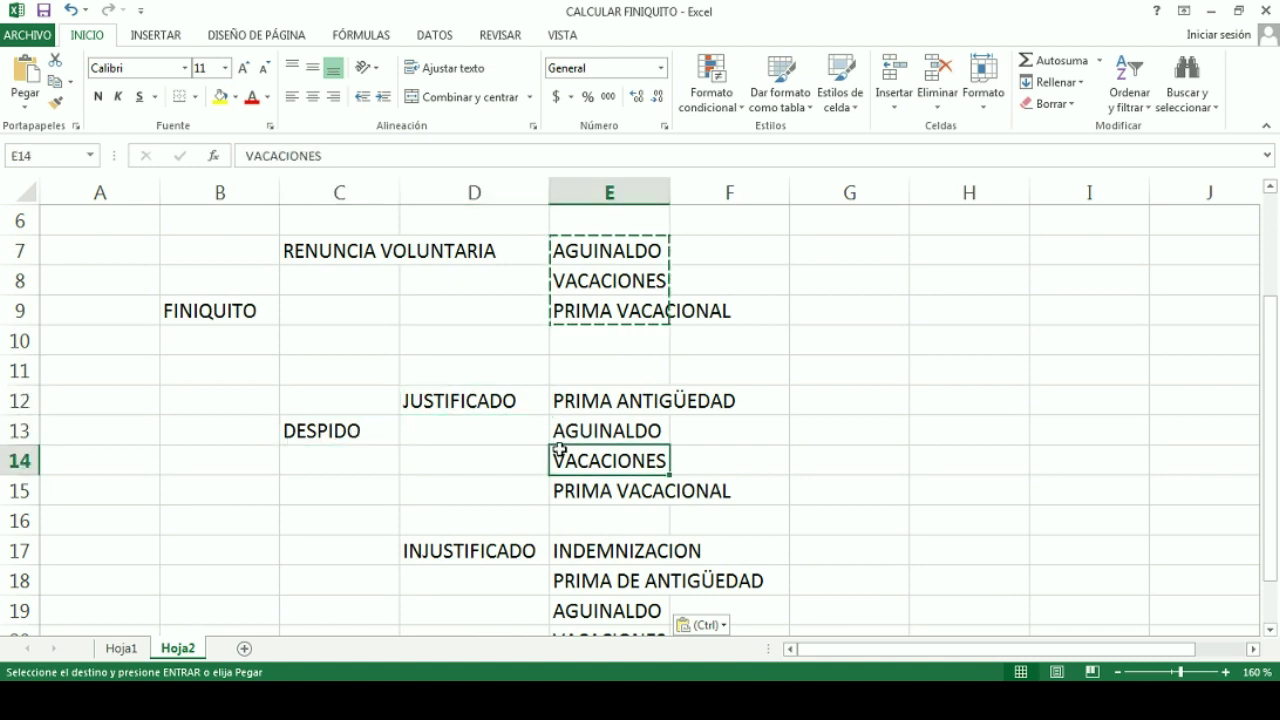
left_click(480, 282)
left_click(700, 342)
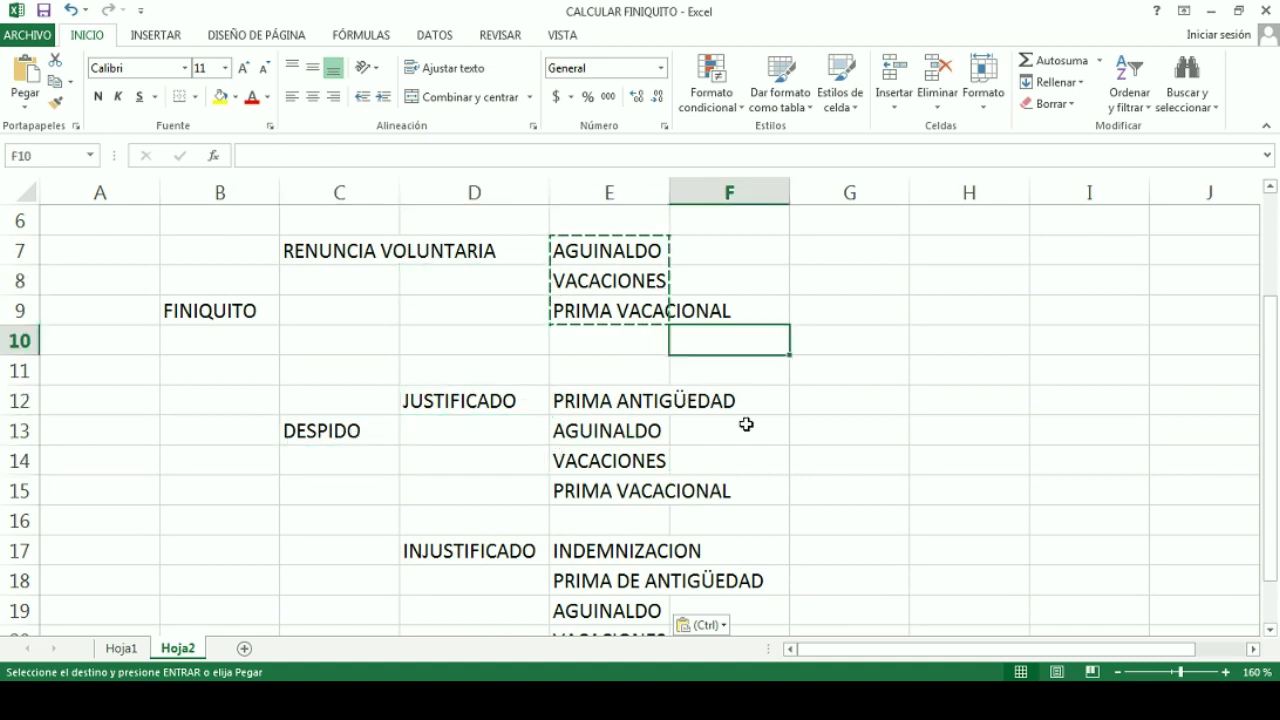
key("Escape")
left_click(837, 441)
scroll(729, 470, "down", 1)
scroll(615, 425, "up", 1)
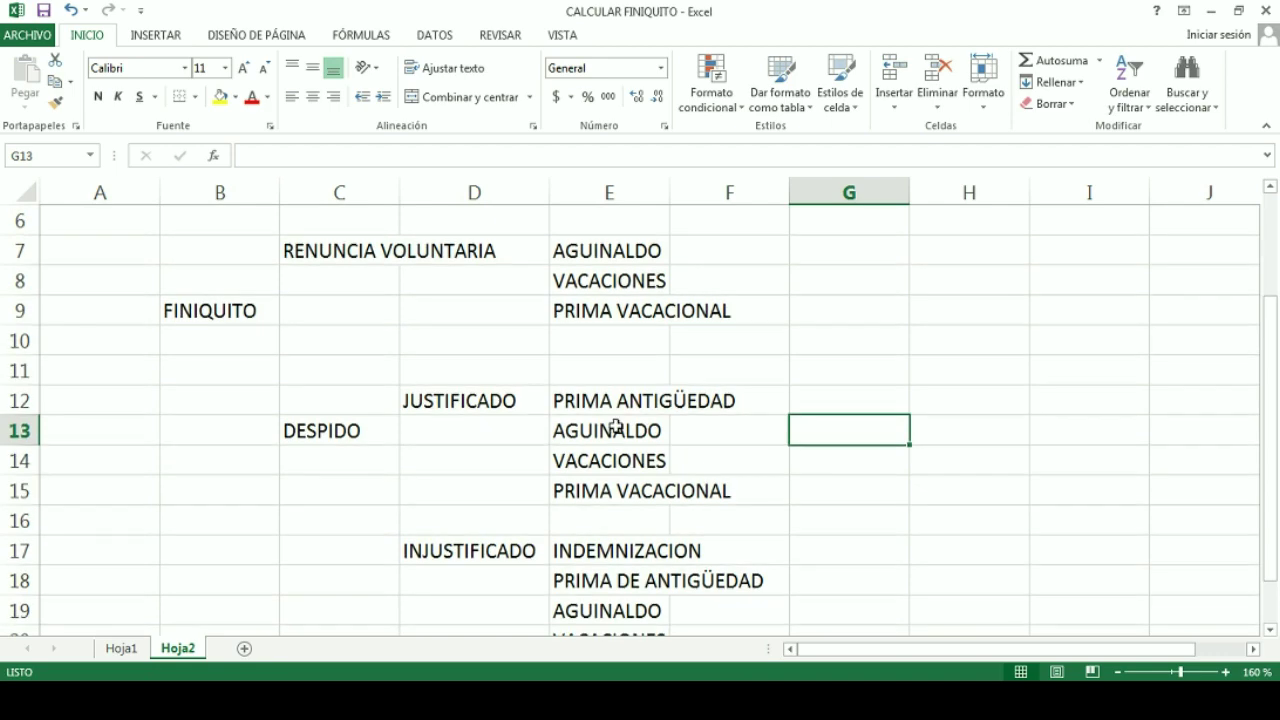
Narrow column A and move the FINIQUITO heading down to B10.
scroll(620, 420, "down", 1, "ctrl")
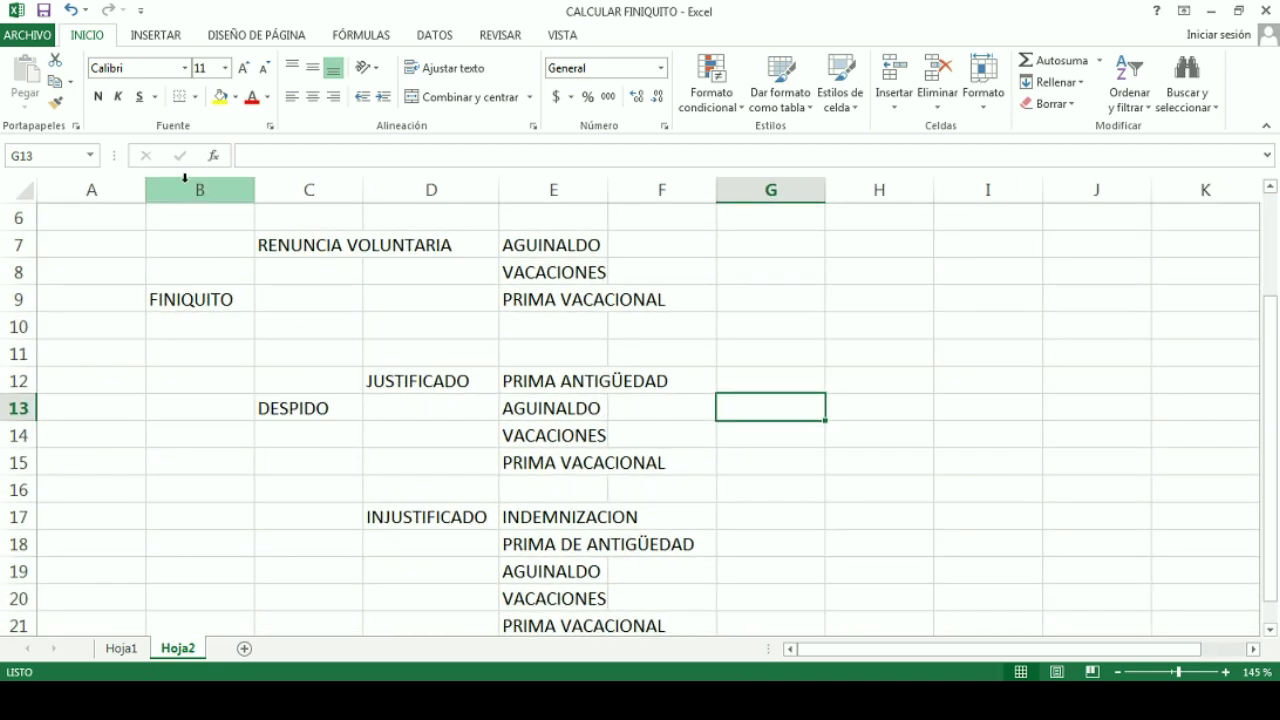
left_click(138, 192)
left_click(183, 254)
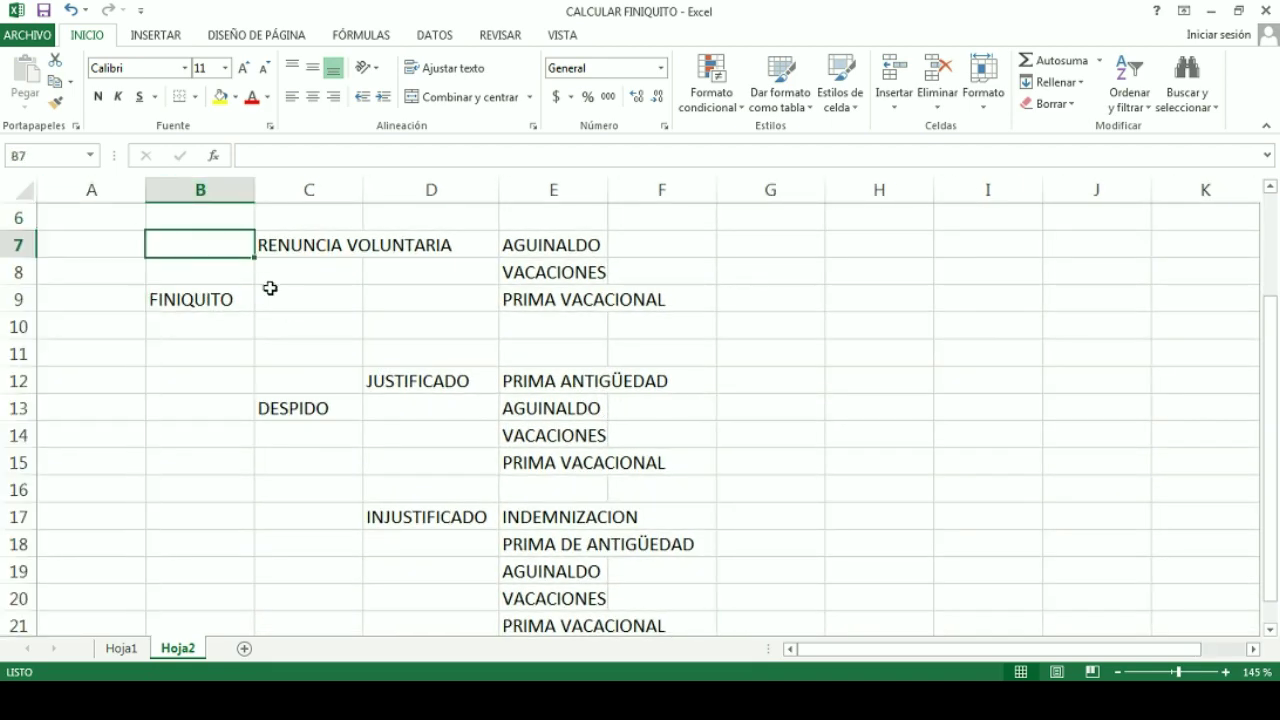
scroll(286, 289, "down", 1, "ctrl")
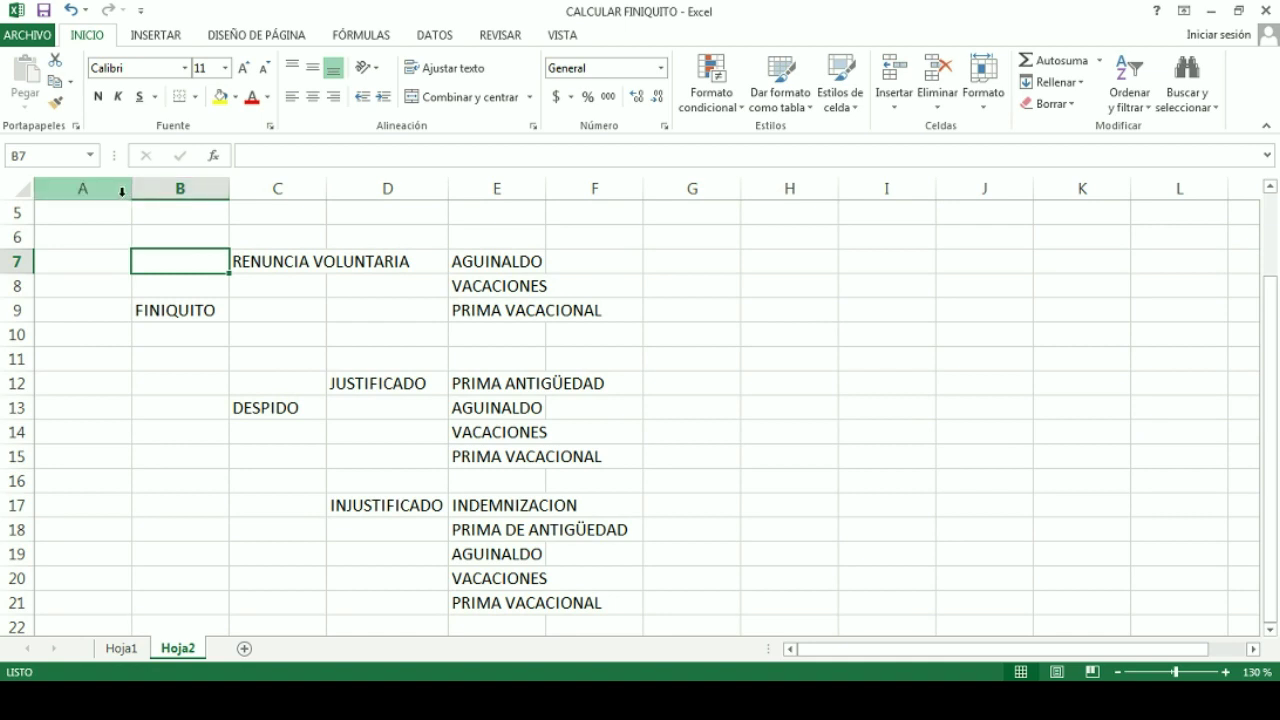
left_click_drag(131, 189, 70, 222)
left_click(197, 329)
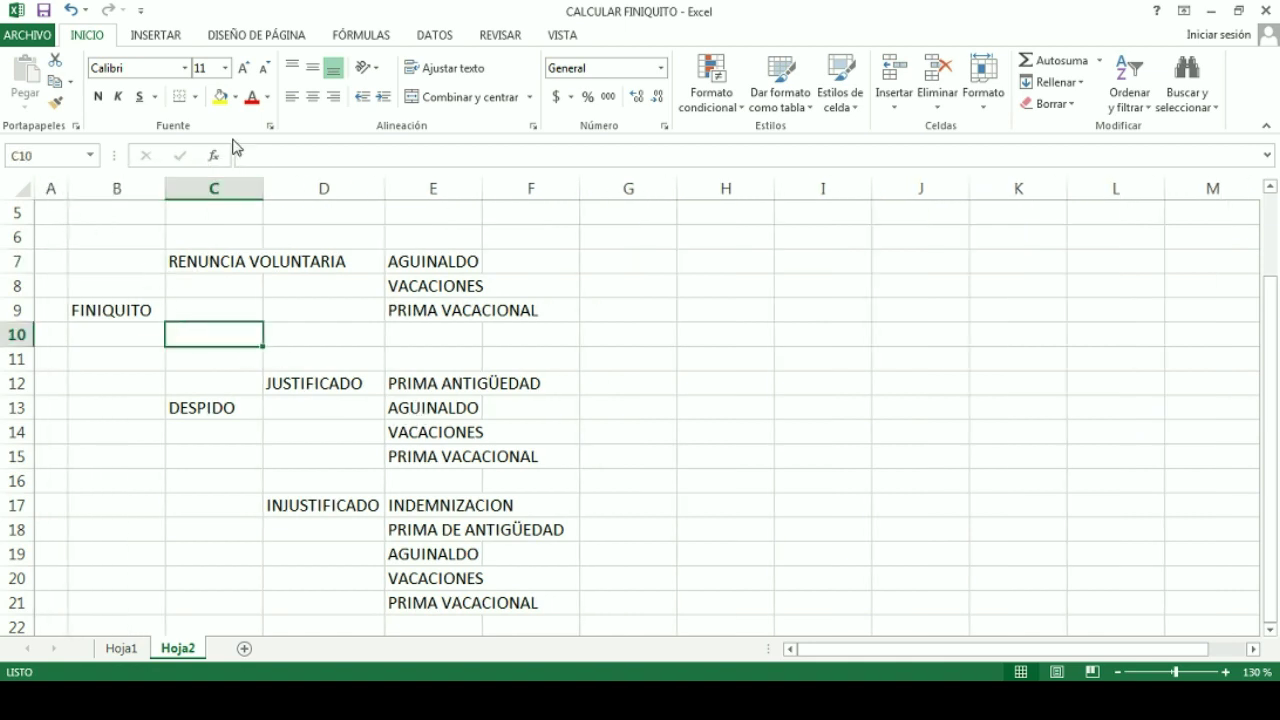
left_click(137, 314)
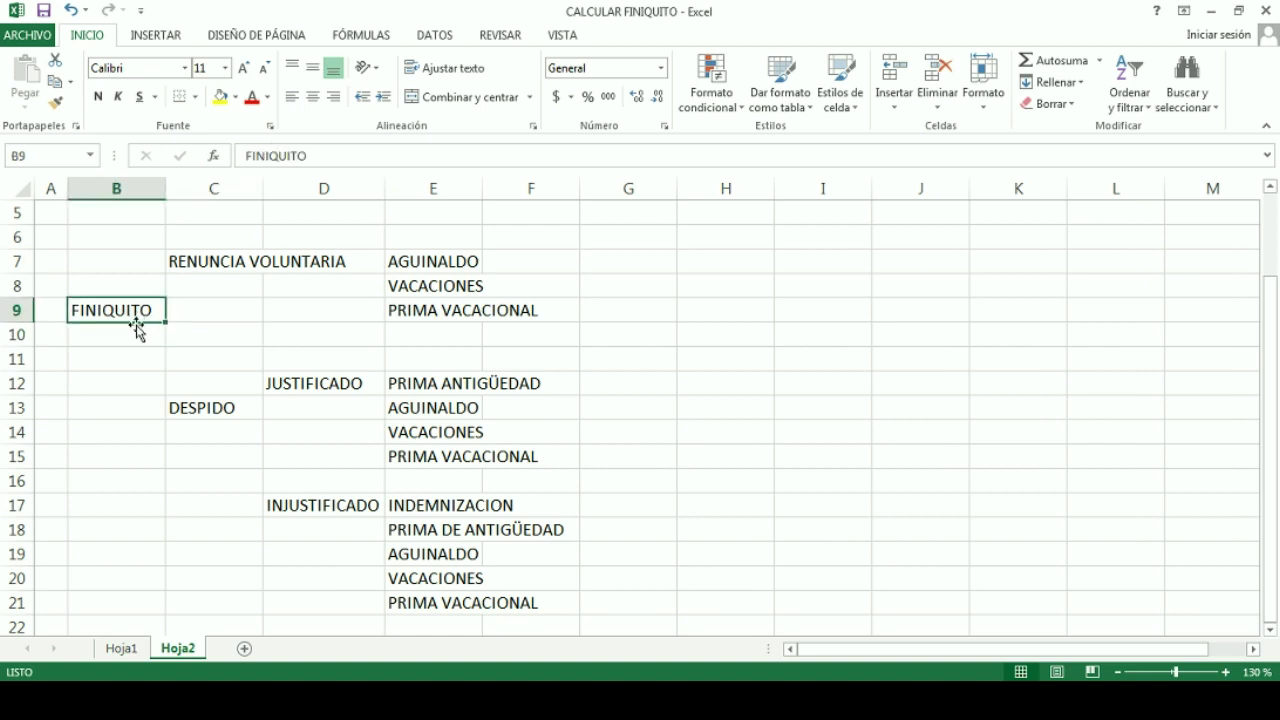
left_click_drag(142, 322, 141, 339)
left_click(247, 314)
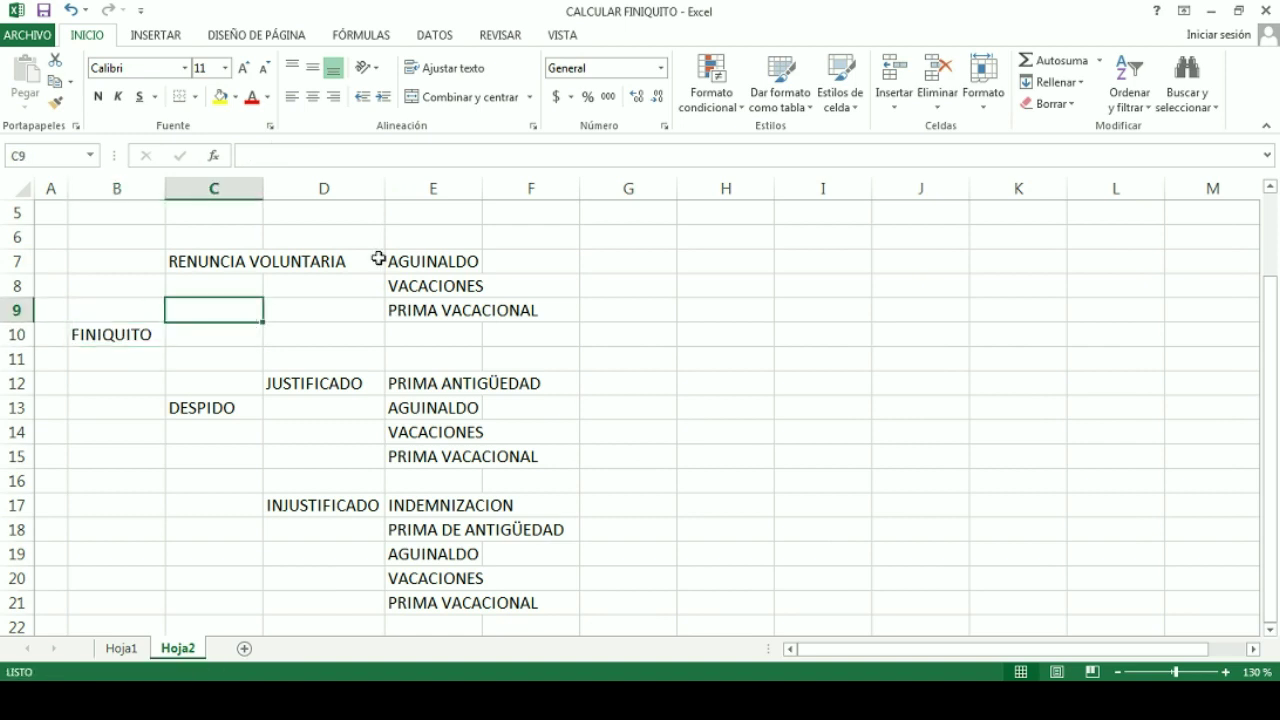
Make the concept labels in E7:E21 bold.
left_click_drag(432, 260, 455, 580)
left_click(428, 358)
left_click_drag(412, 265, 472, 606)
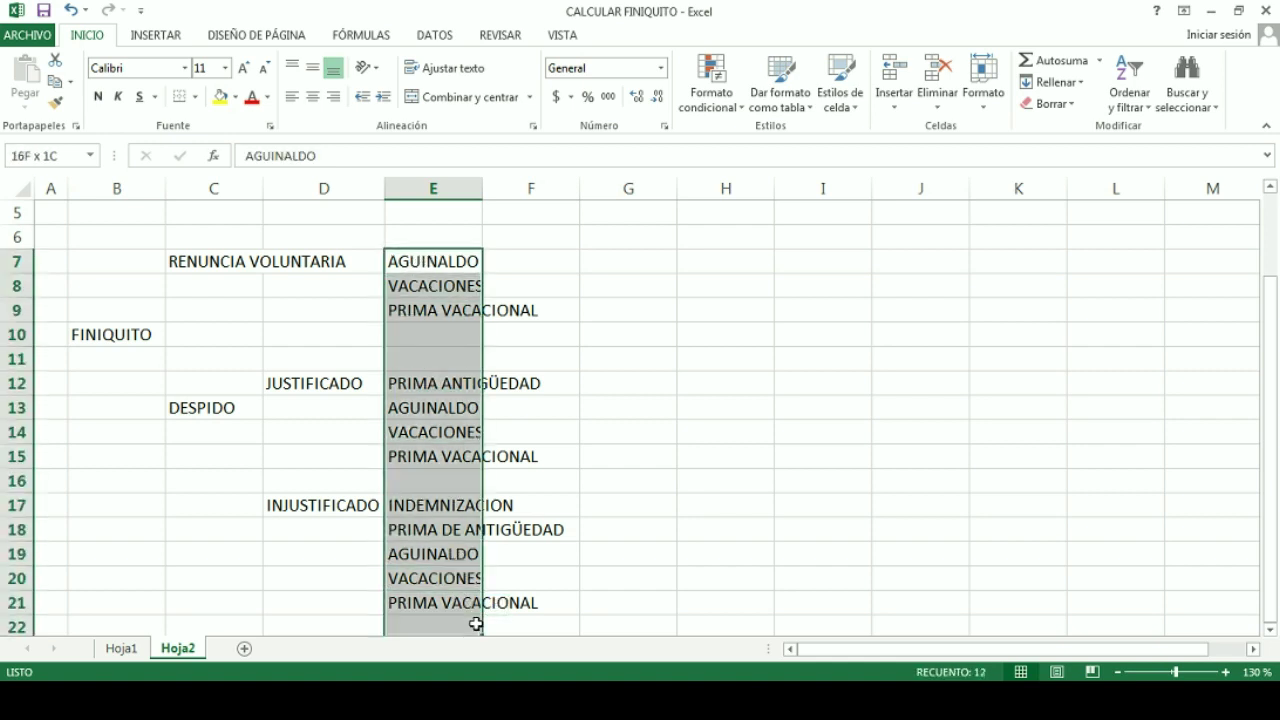
left_click(97, 96)
left_click(315, 308)
left_click(395, 315)
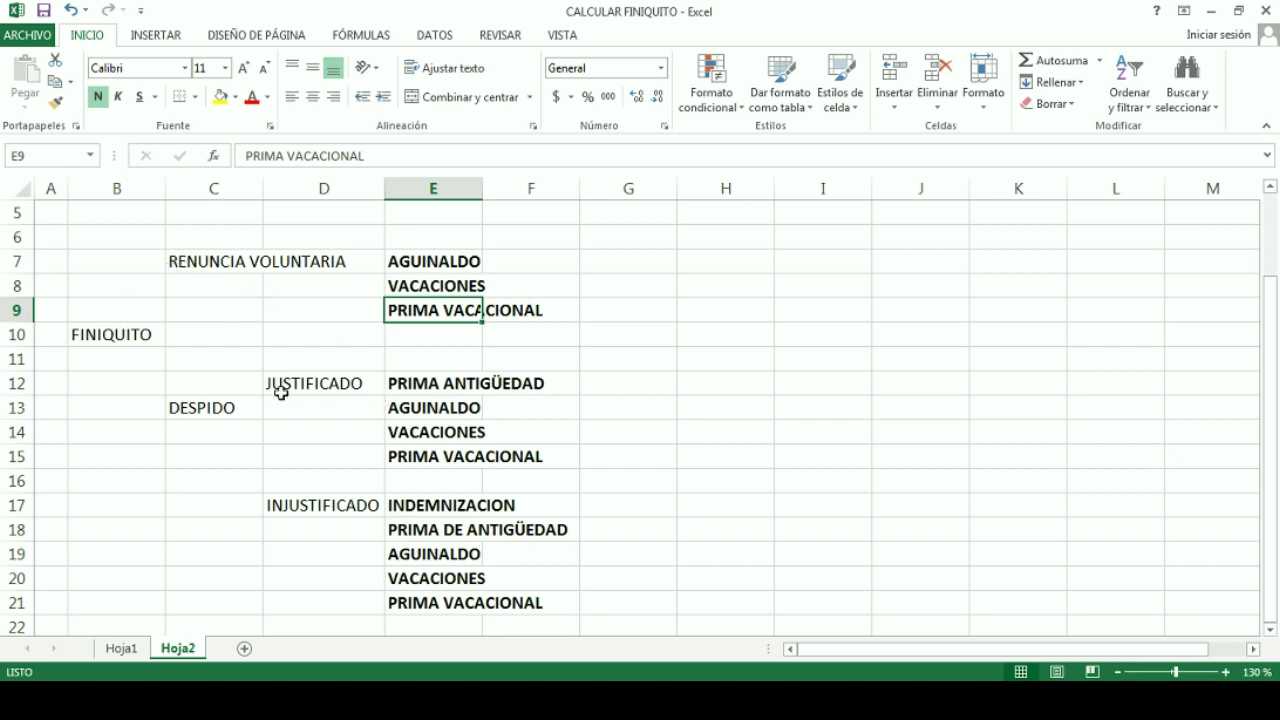
left_click(190, 404)
left_click(178, 38)
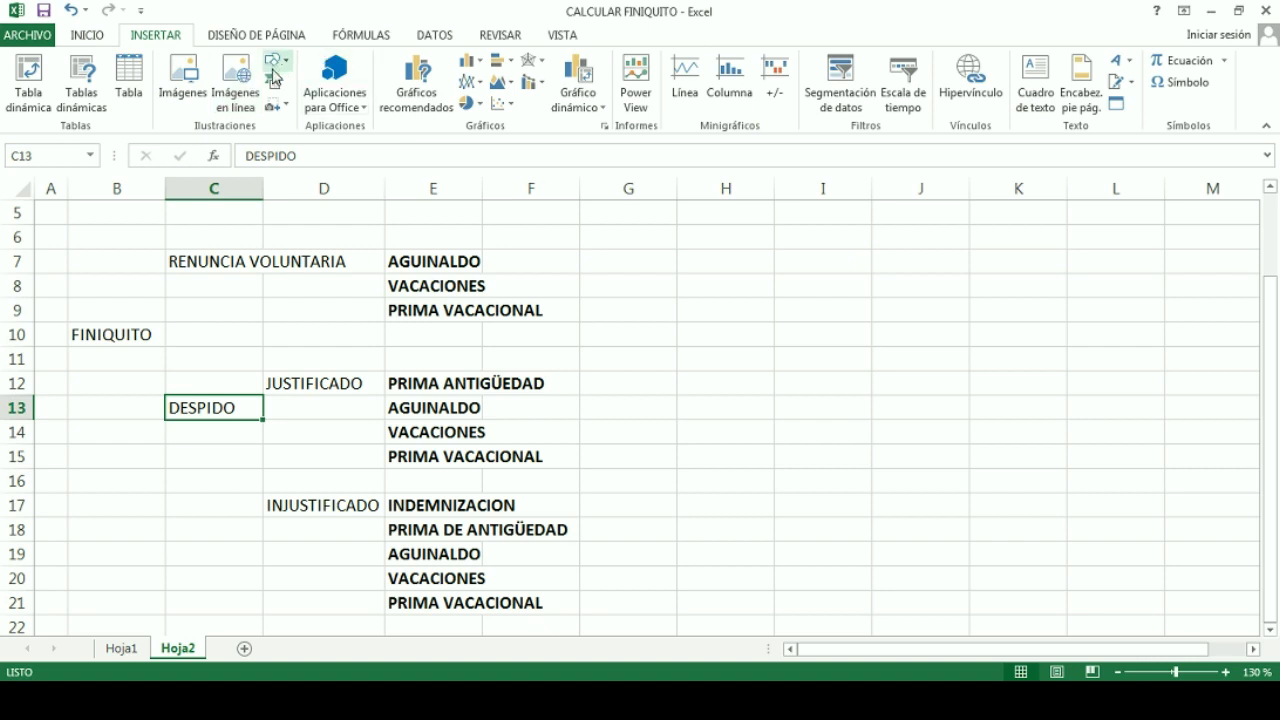
Draw a left curly brace beside FINIQUITO spanning the RENUNCIA VOLUNTARIA and DESPIDO cases.
left_click(276, 62)
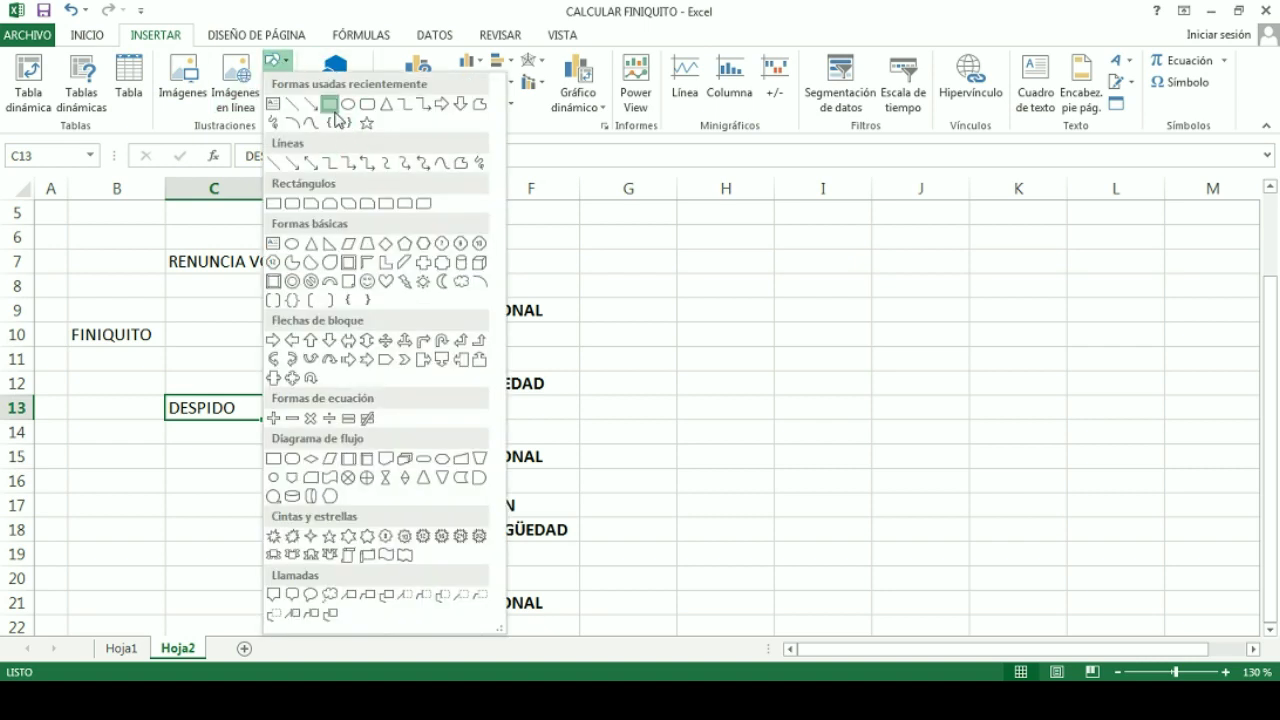
left_click(330, 101)
left_click(276, 62)
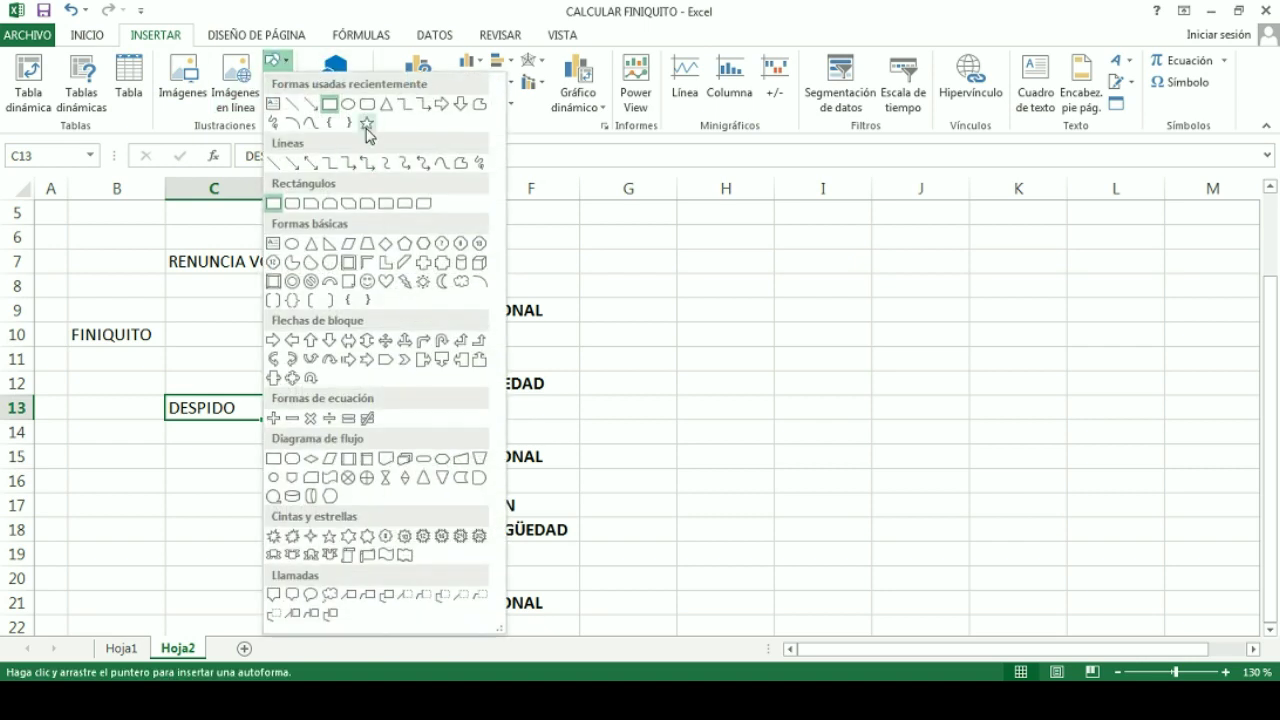
left_click(327, 123)
left_click_drag(171, 237, 150, 431)
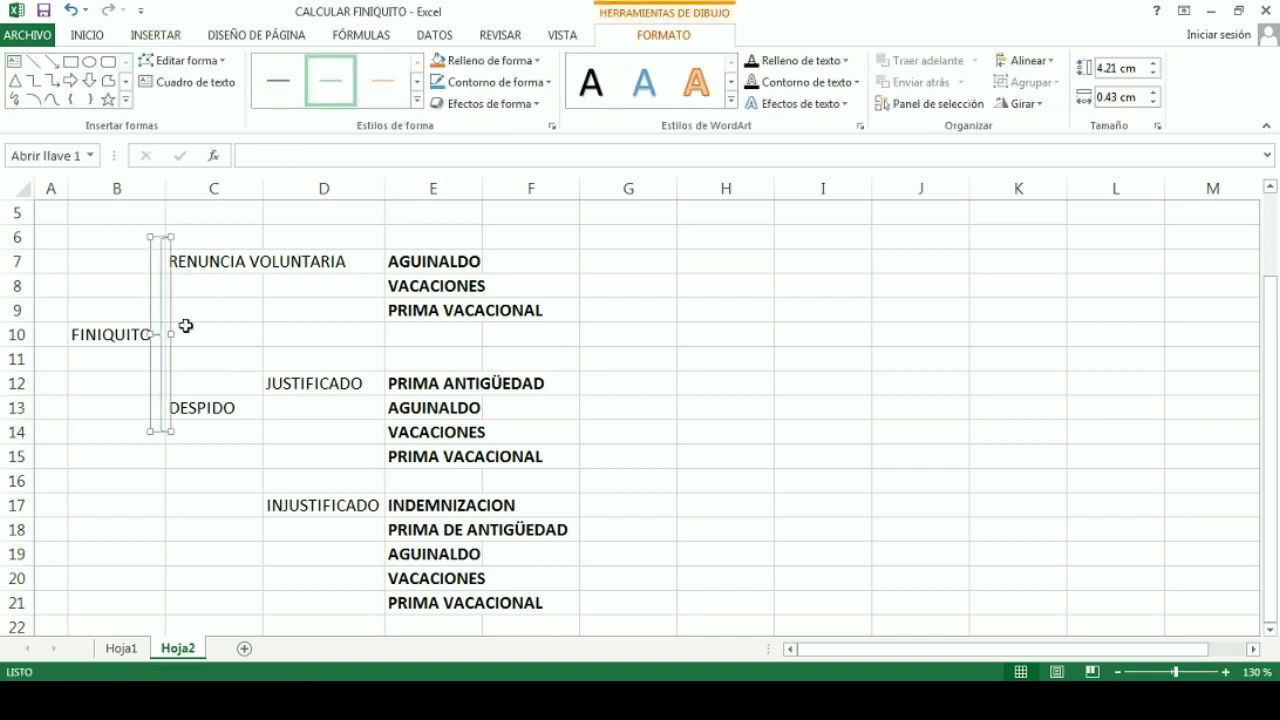
Give the brace a thick blue outline.
left_click(525, 66)
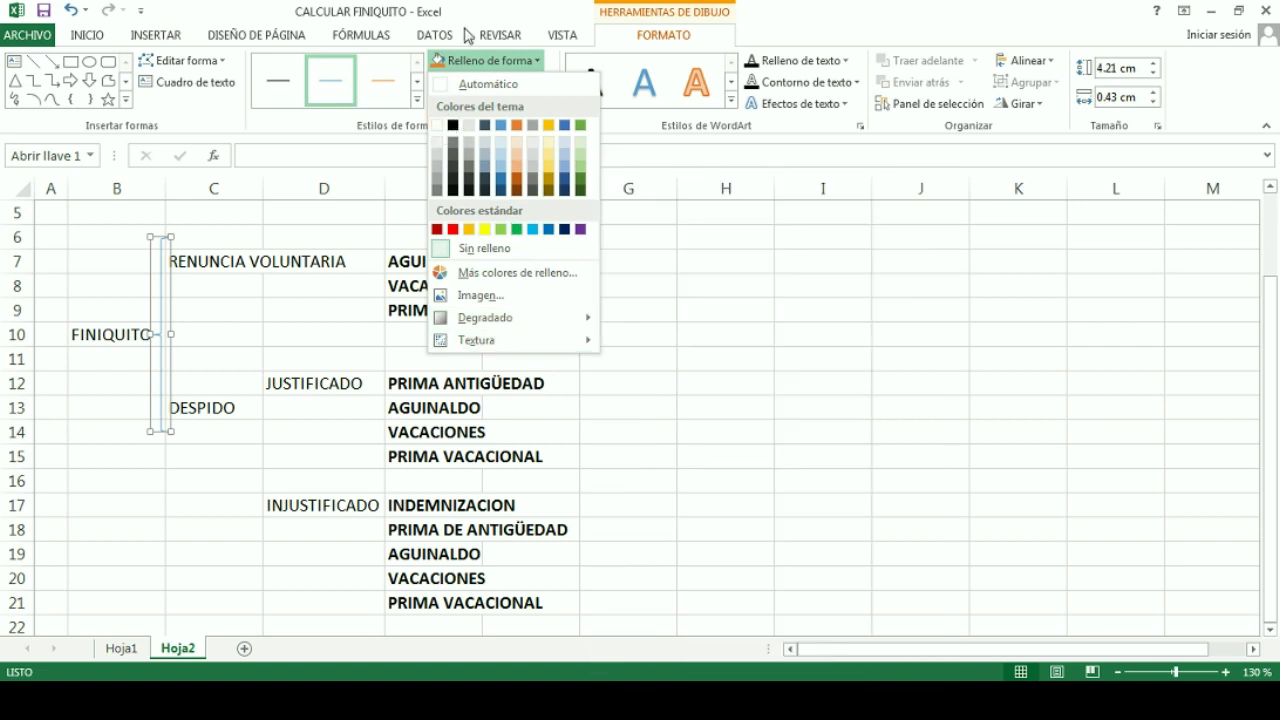
left_click(467, 25)
left_click(523, 103)
left_click(527, 82)
left_click(527, 82)
mouse_move(520, 317)
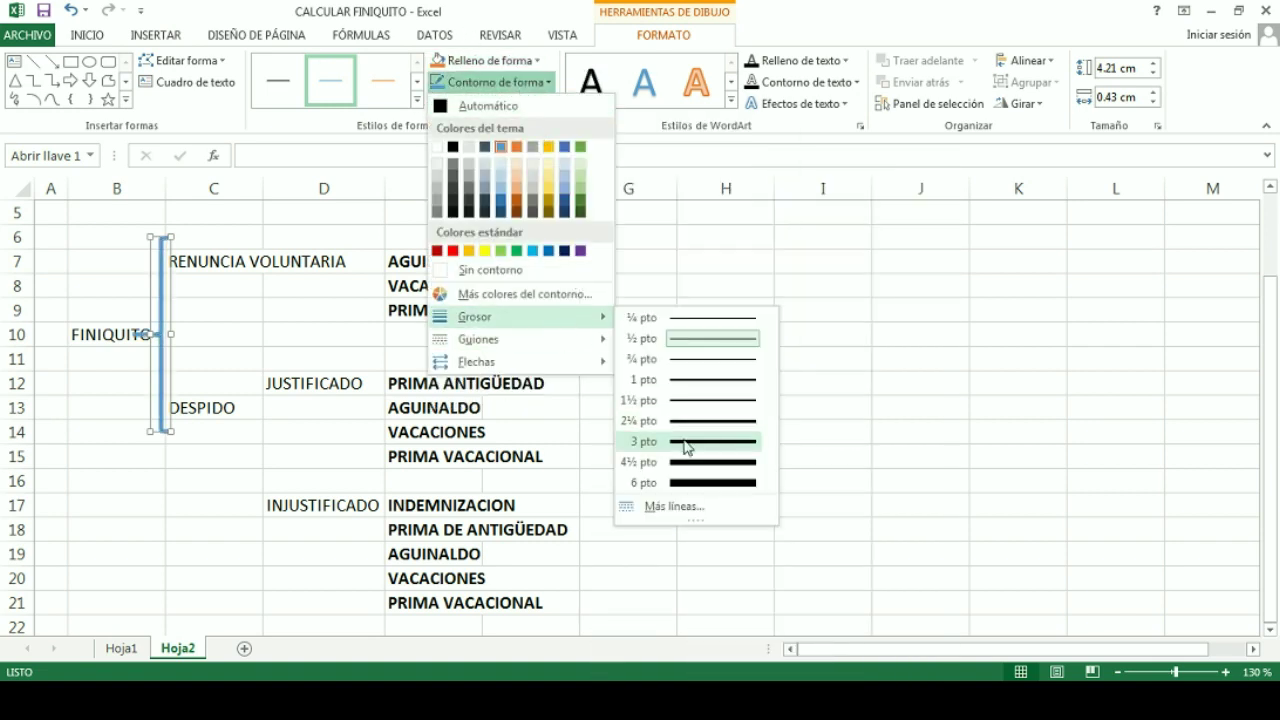
left_click(706, 486)
left_click(706, 486)
Resize the brace into a slim bracket spanning rows 6 to 14.
left_click(155, 334)
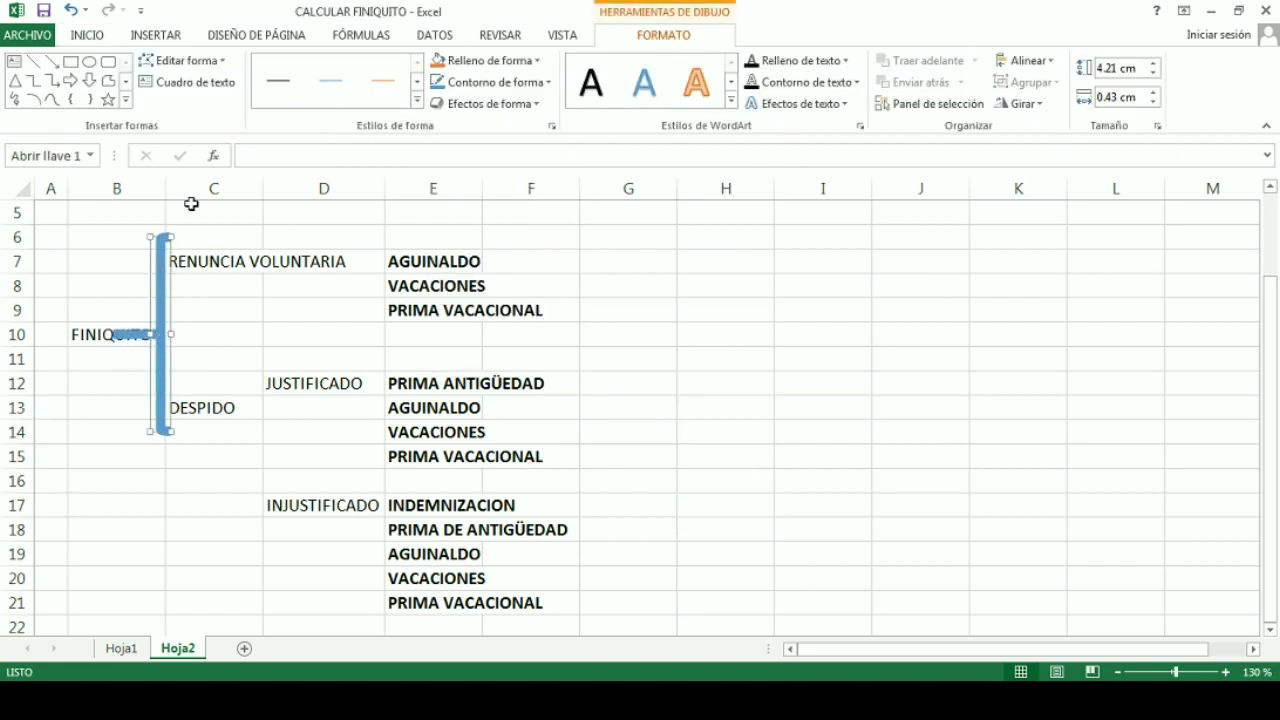
left_click_drag(171, 236, 222, 220)
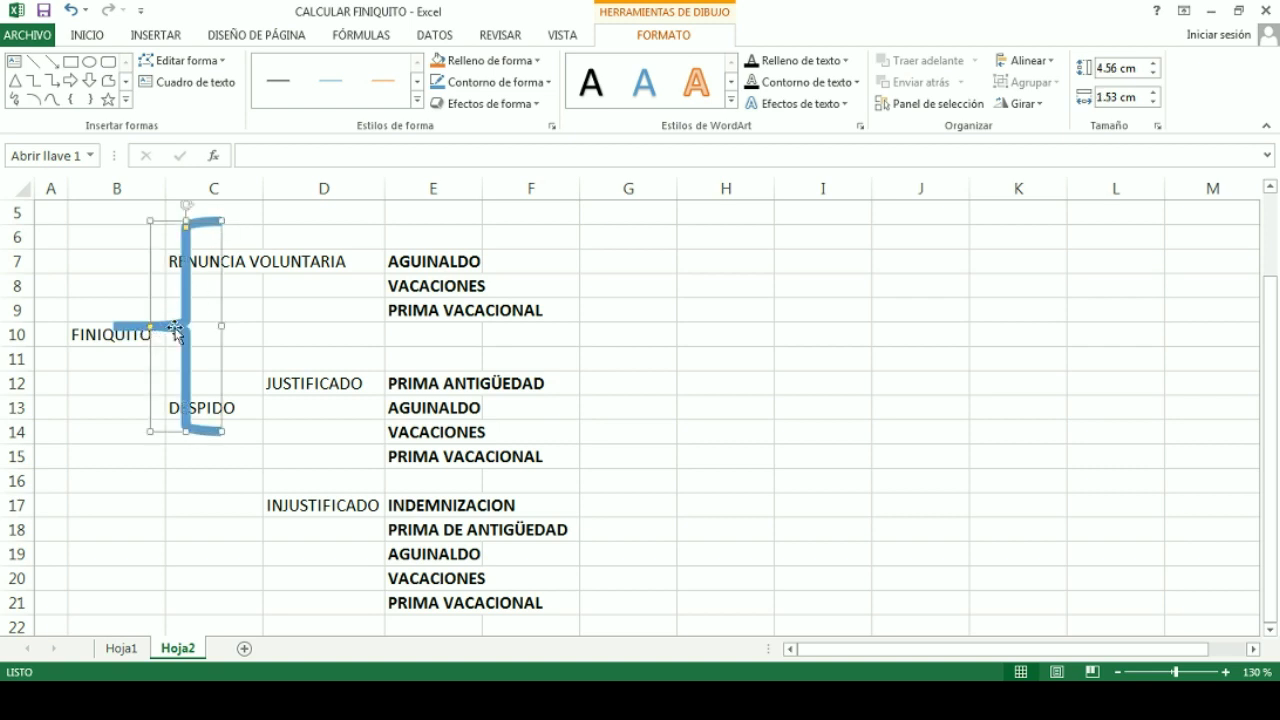
left_click_drag(219, 325, 143, 326)
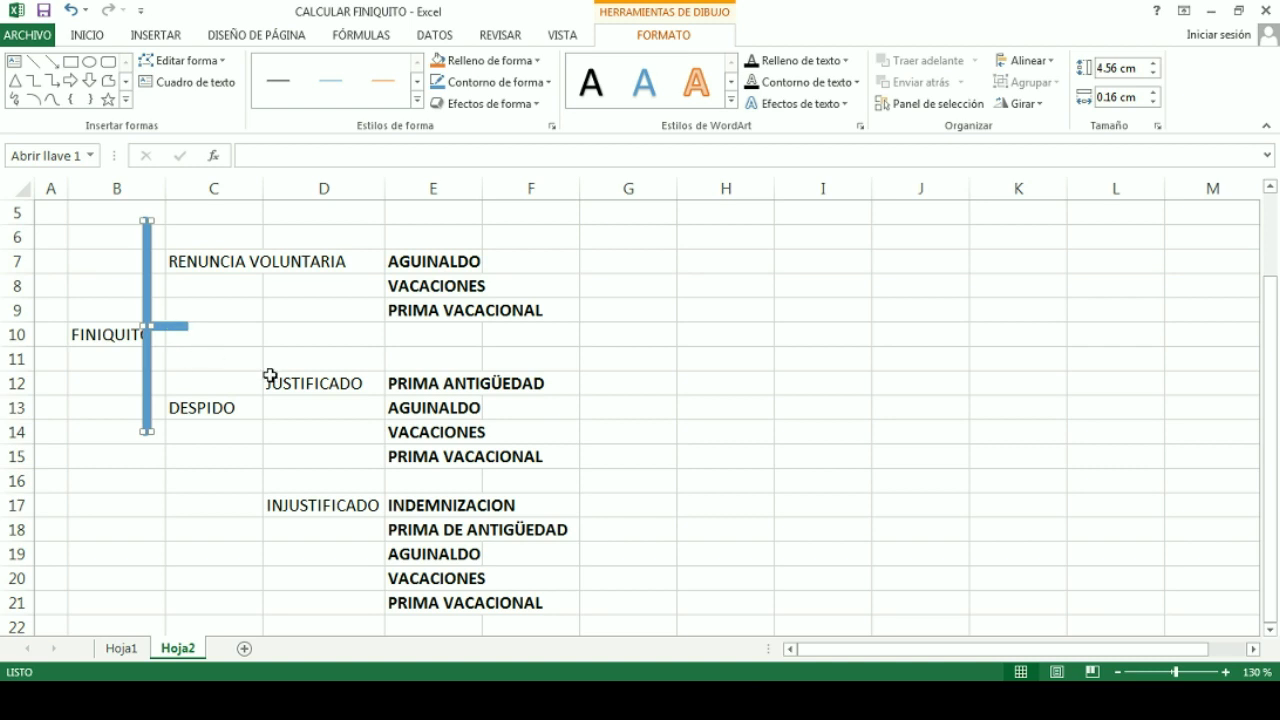
left_click(272, 336)
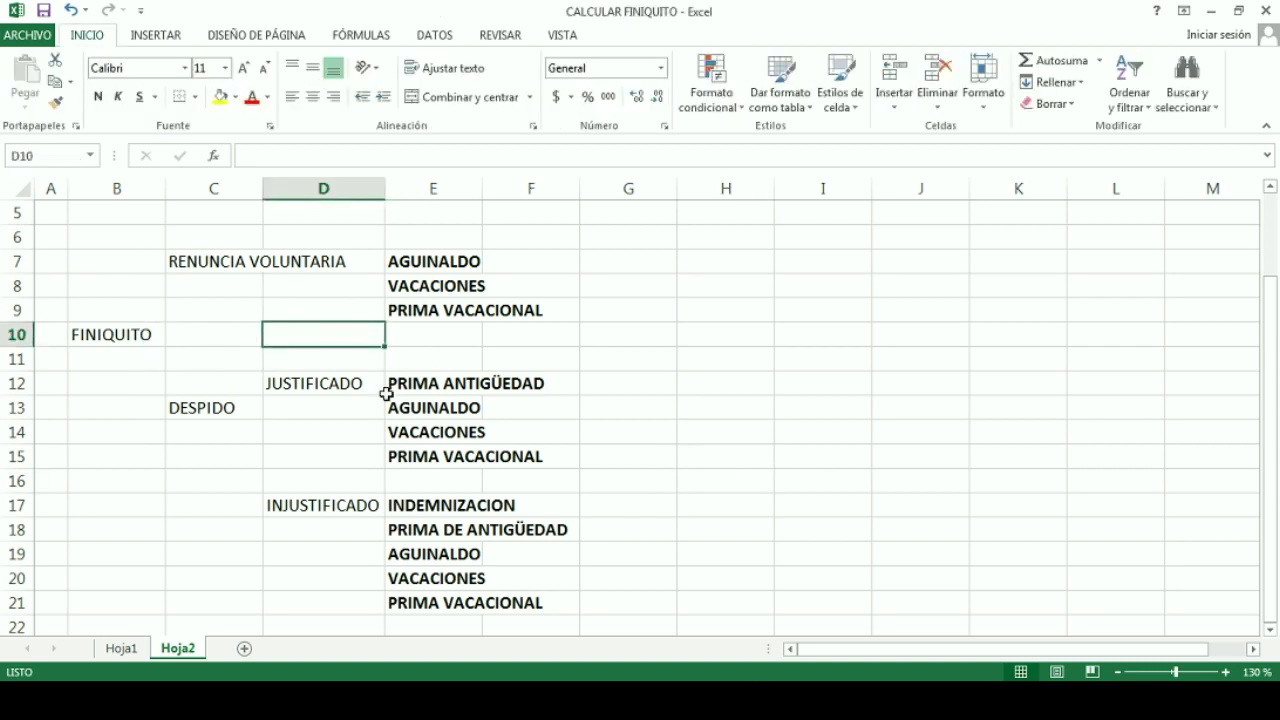
Review the FINIQUITO, RENUNCIA VOLUNTARIA, DESPIDO and AGUINALDO cells on Hoja2.
left_click(195, 268)
left_click_drag(197, 266, 409, 262)
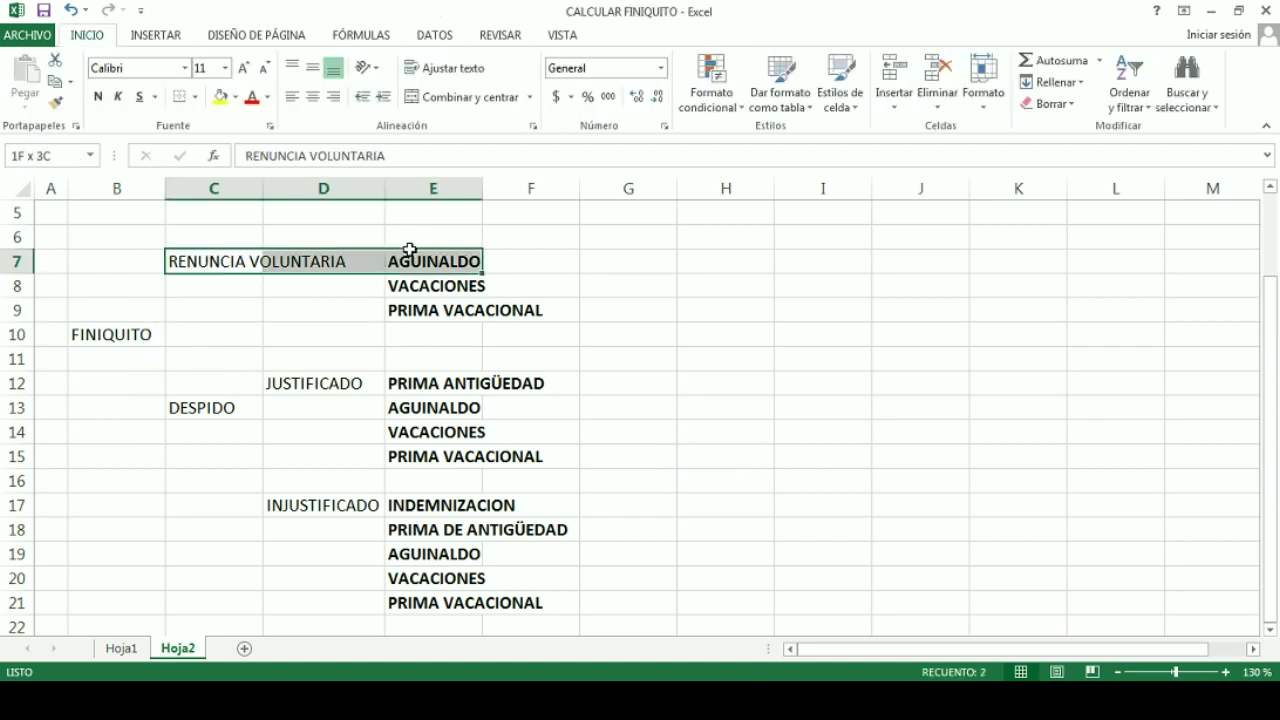
left_click(330, 362)
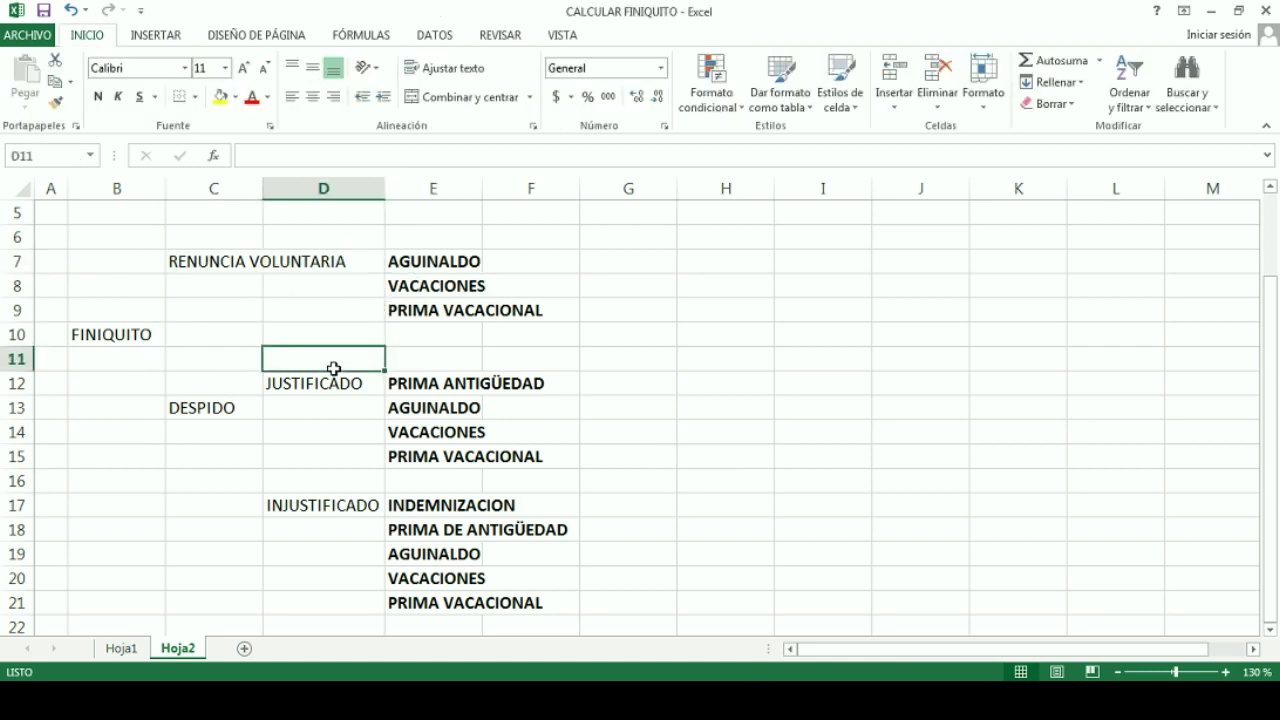
left_click(105, 336)
left_click(209, 260)
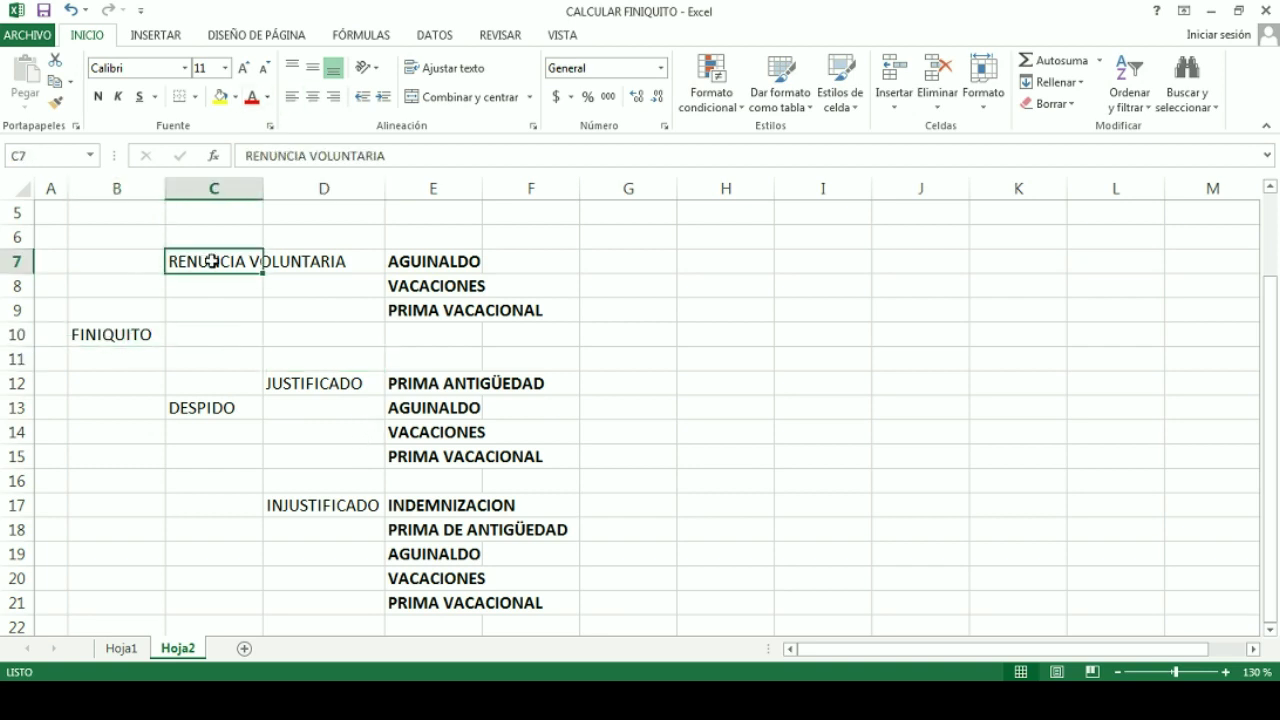
left_click(192, 410)
left_click(412, 261)
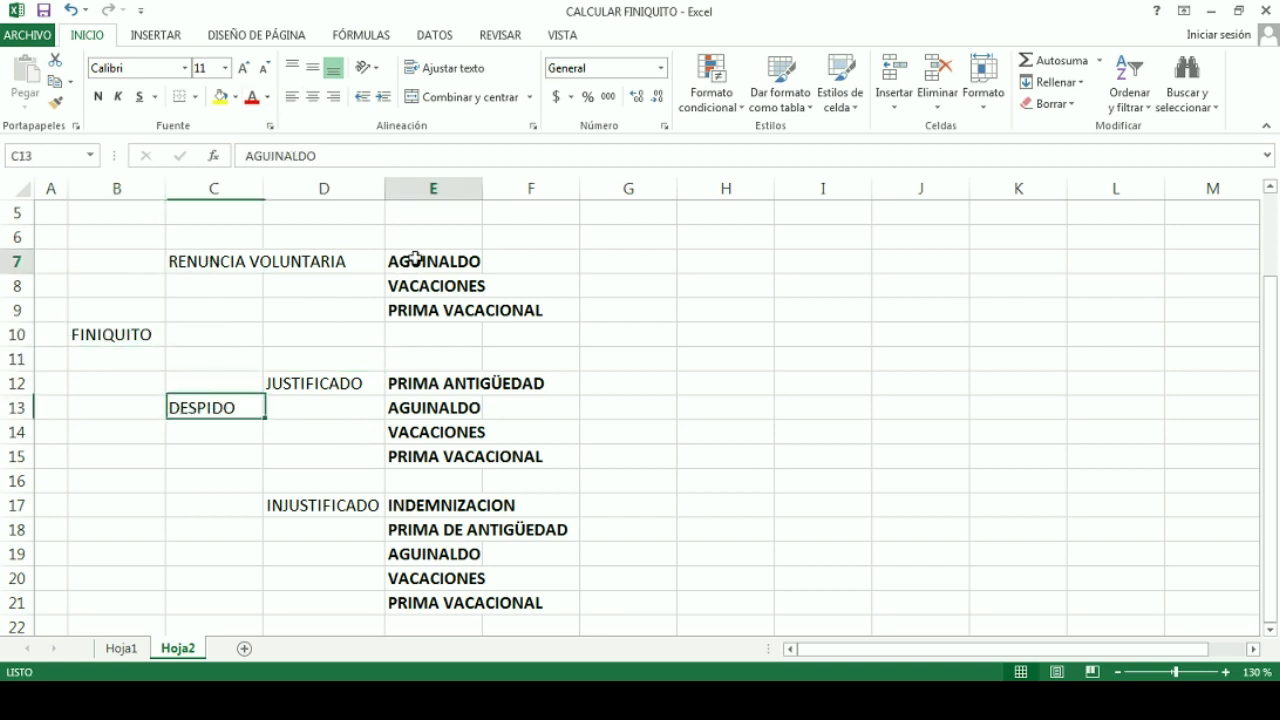
left_click(510, 476)
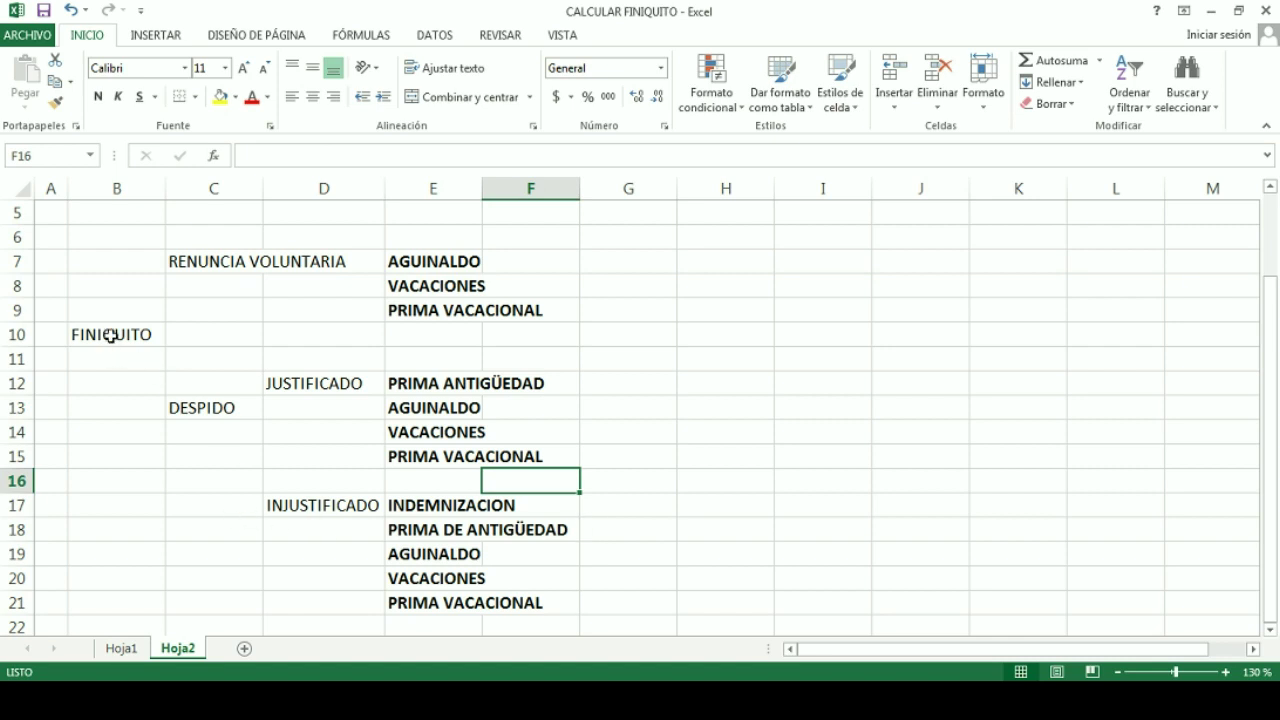
Review the DESPIDO INJUSTIFICADO benefits listed in E17:E21.
left_click(210, 417)
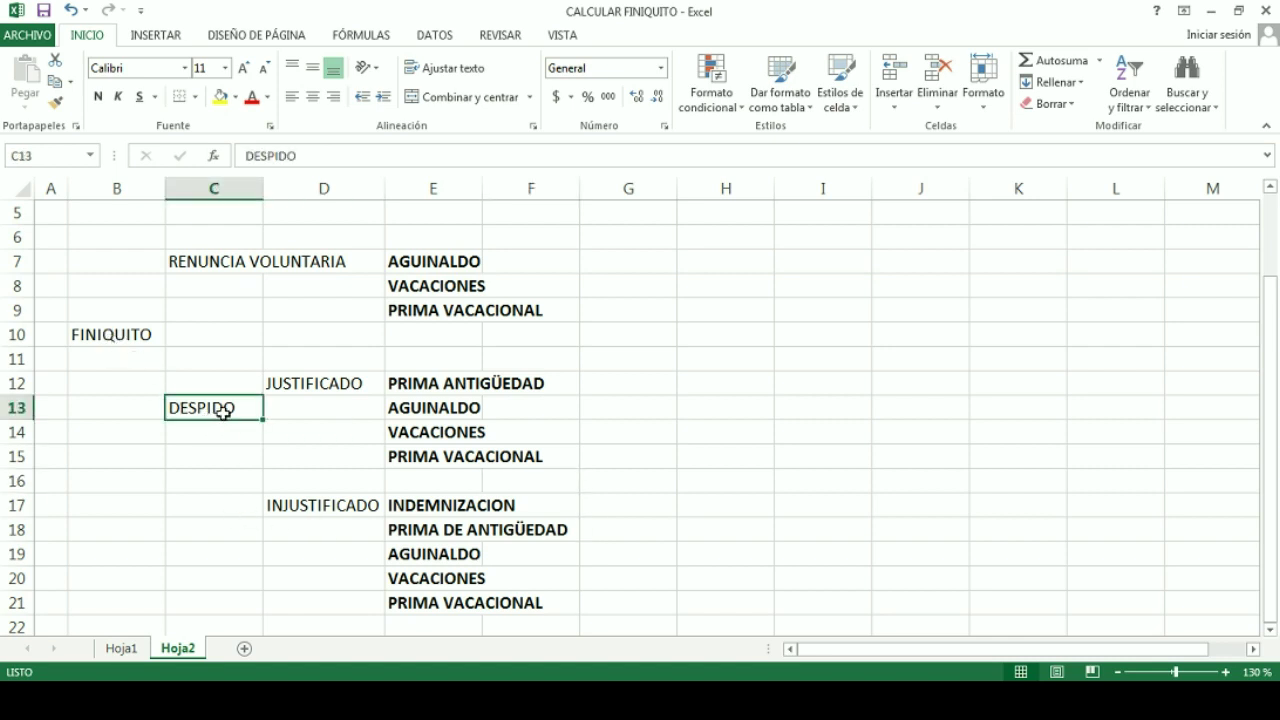
left_click(332, 505)
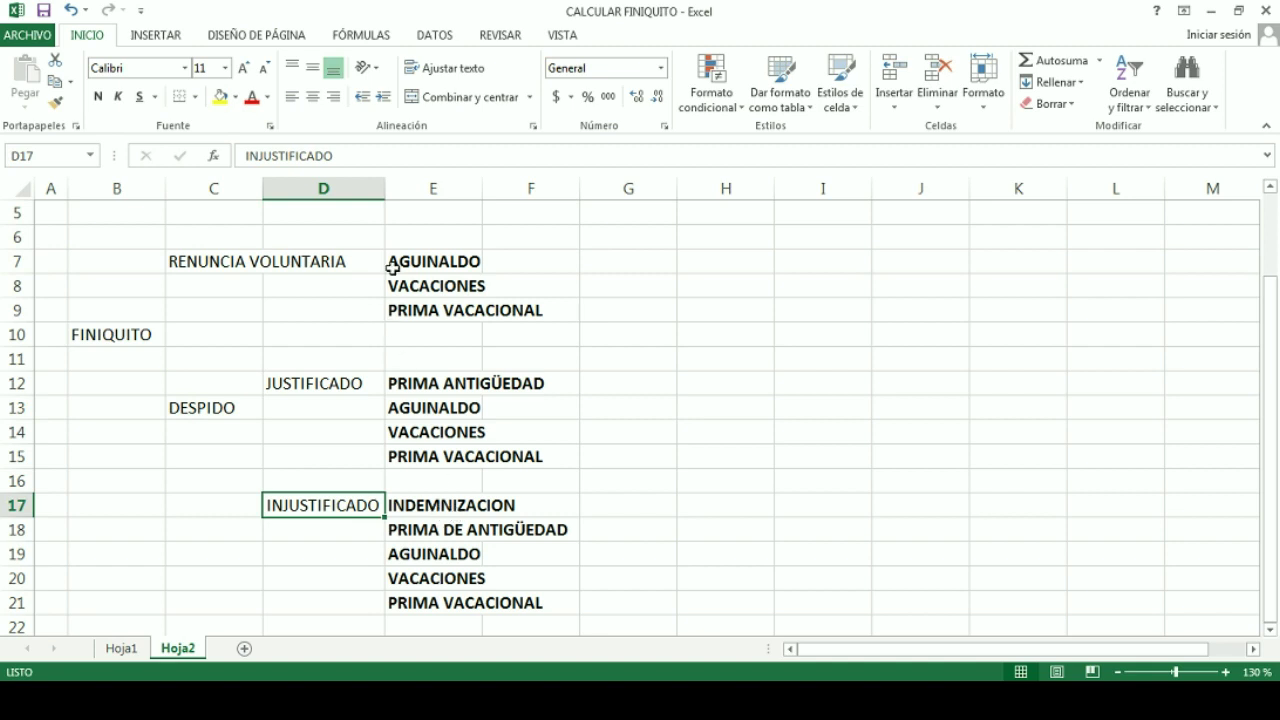
left_click(330, 286)
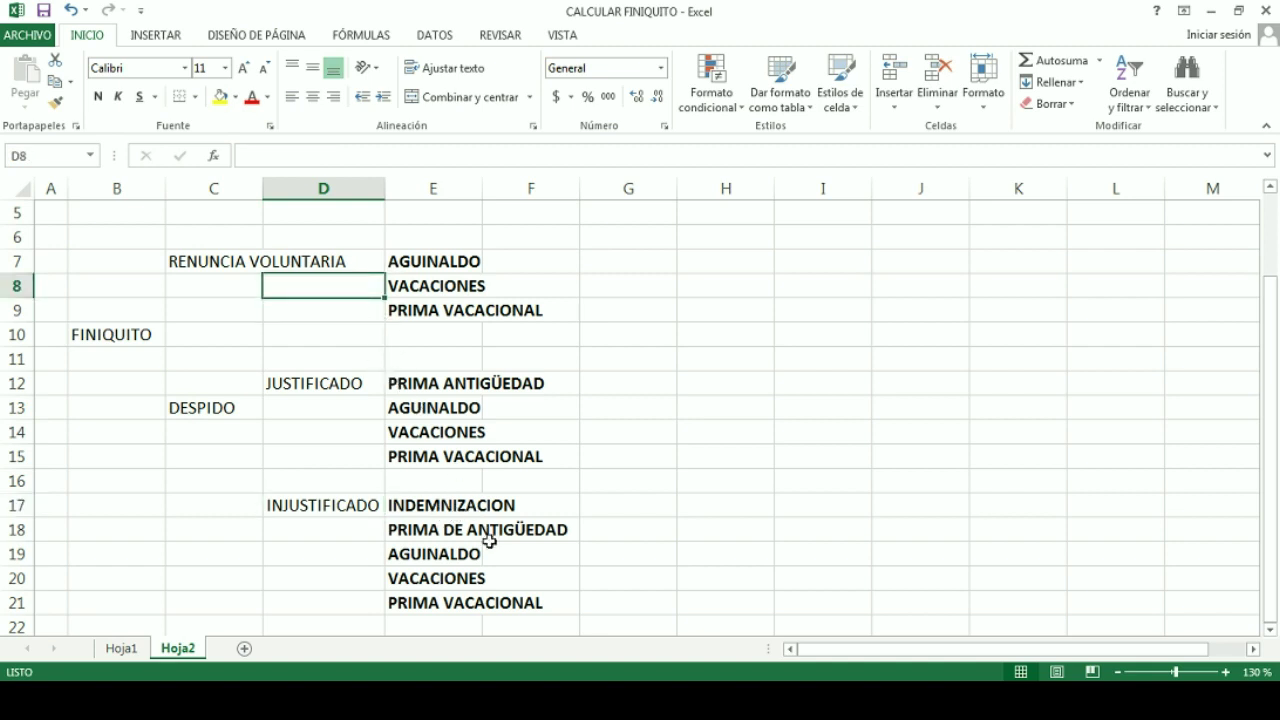
left_click_drag(420, 503, 410, 602)
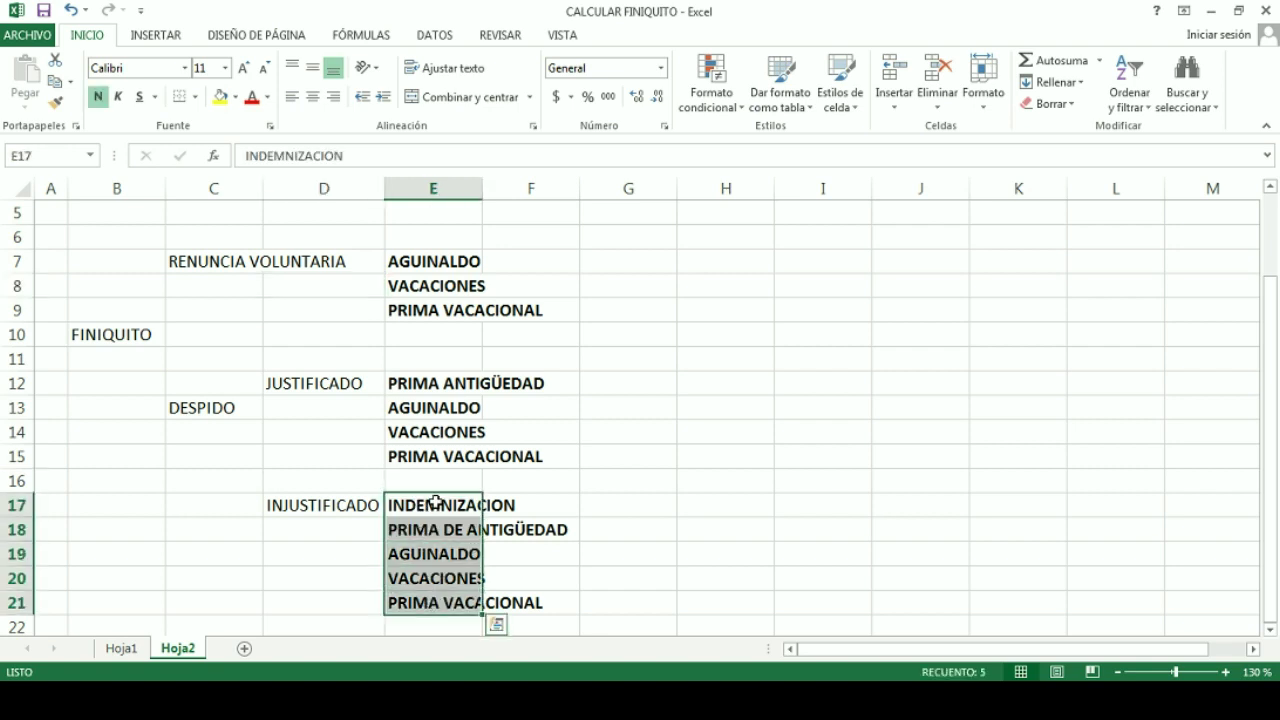
left_click(436, 502)
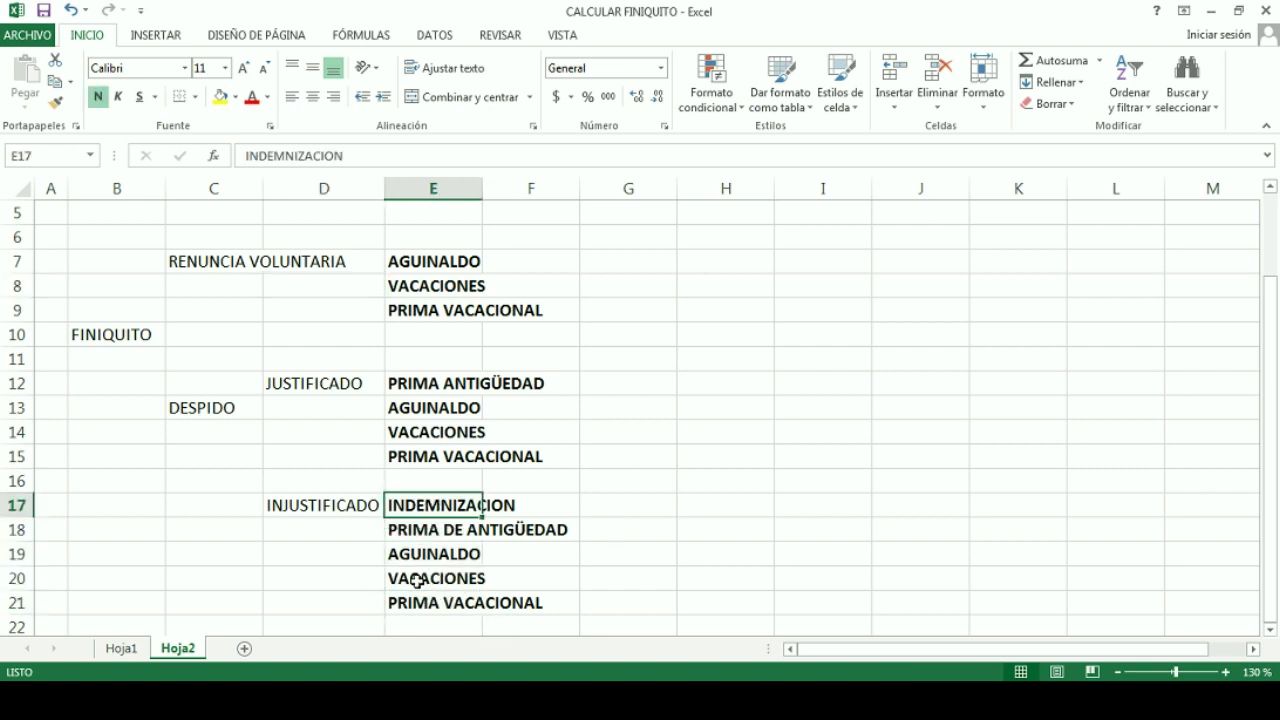
left_click(448, 524)
left_click(432, 554)
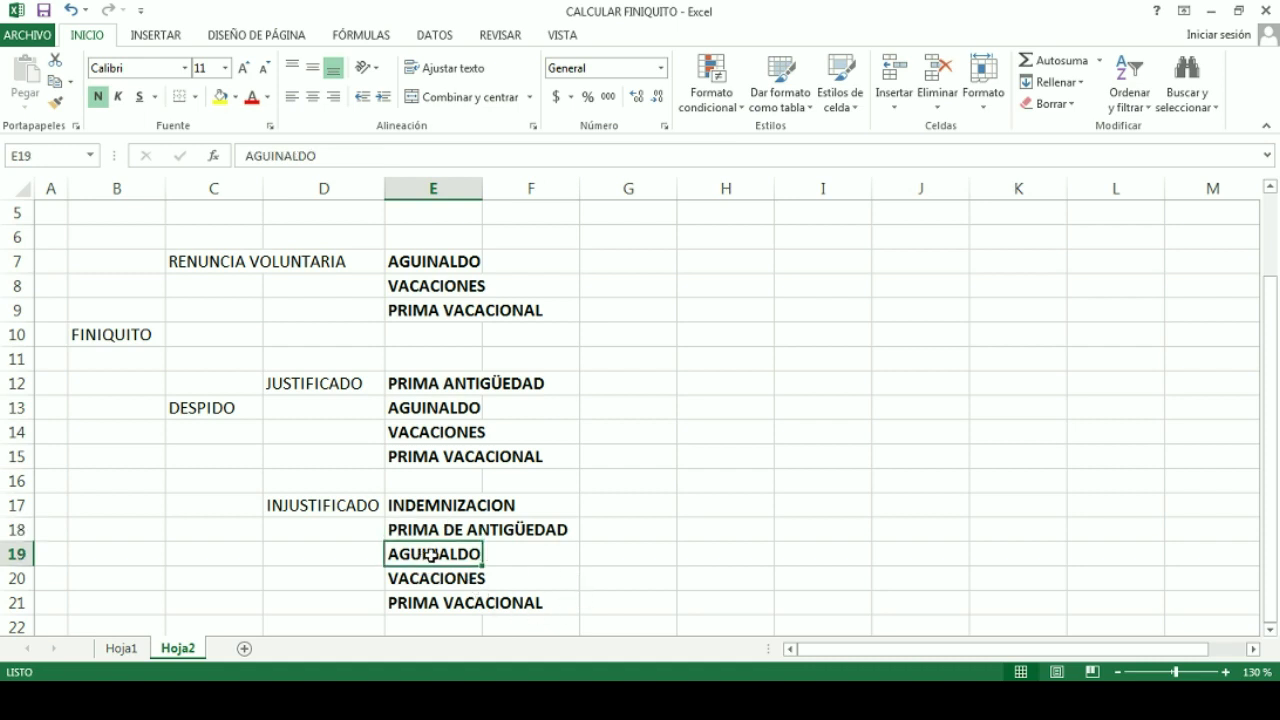
left_click(444, 579)
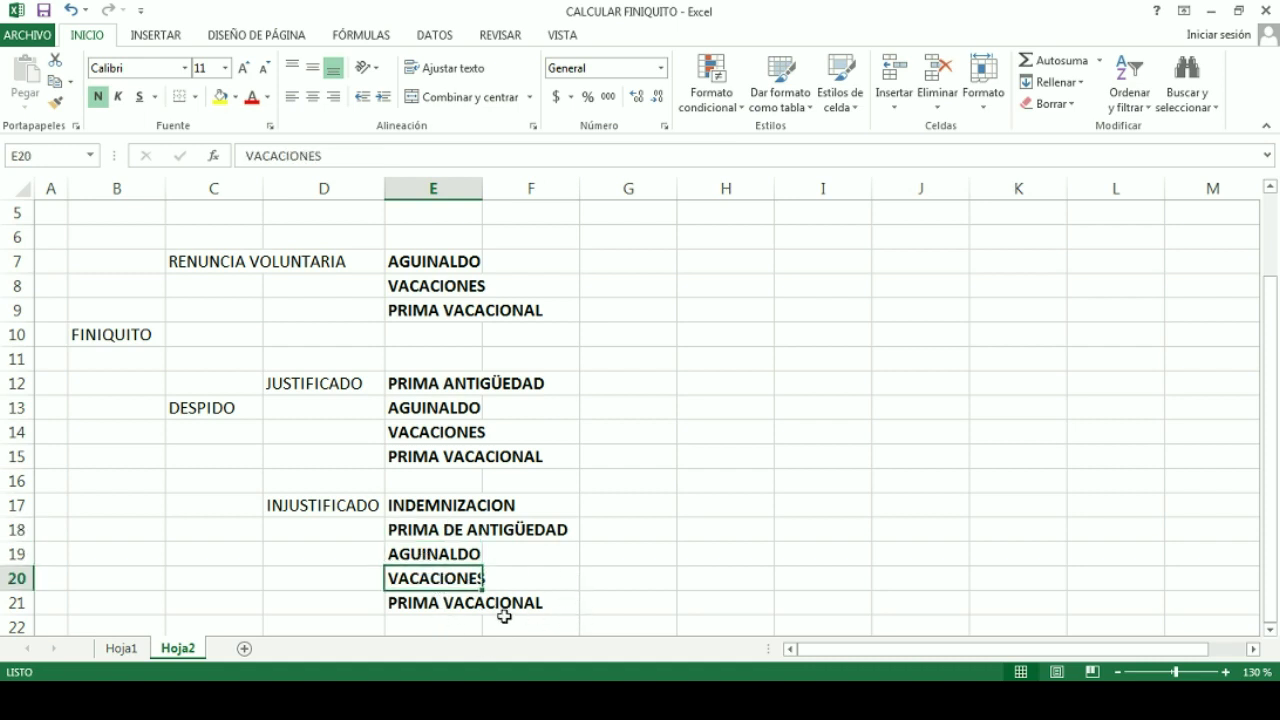
left_click(412, 606)
Recheck the benefit cells in E8, E12, E15 and E17:E21, then go to Hoja1.
left_click(434, 299)
left_click(434, 385)
left_click(434, 452)
left_click(460, 380)
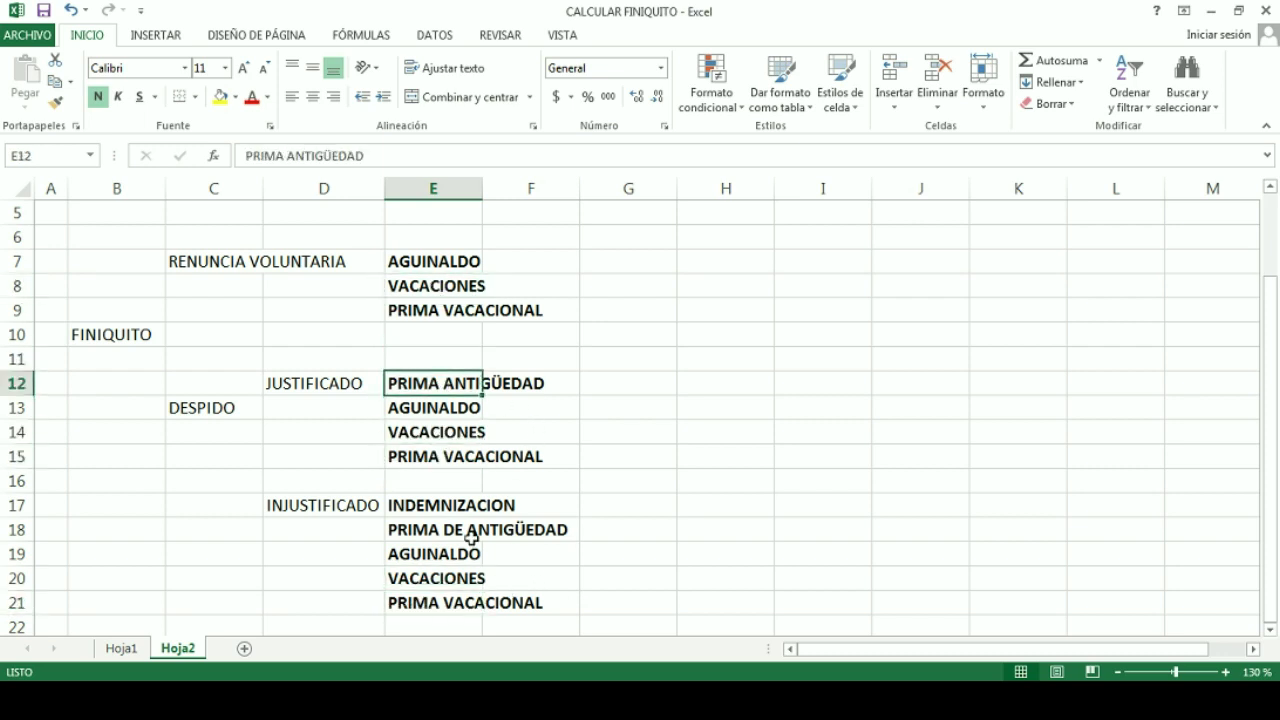
left_click_drag(413, 505, 449, 603)
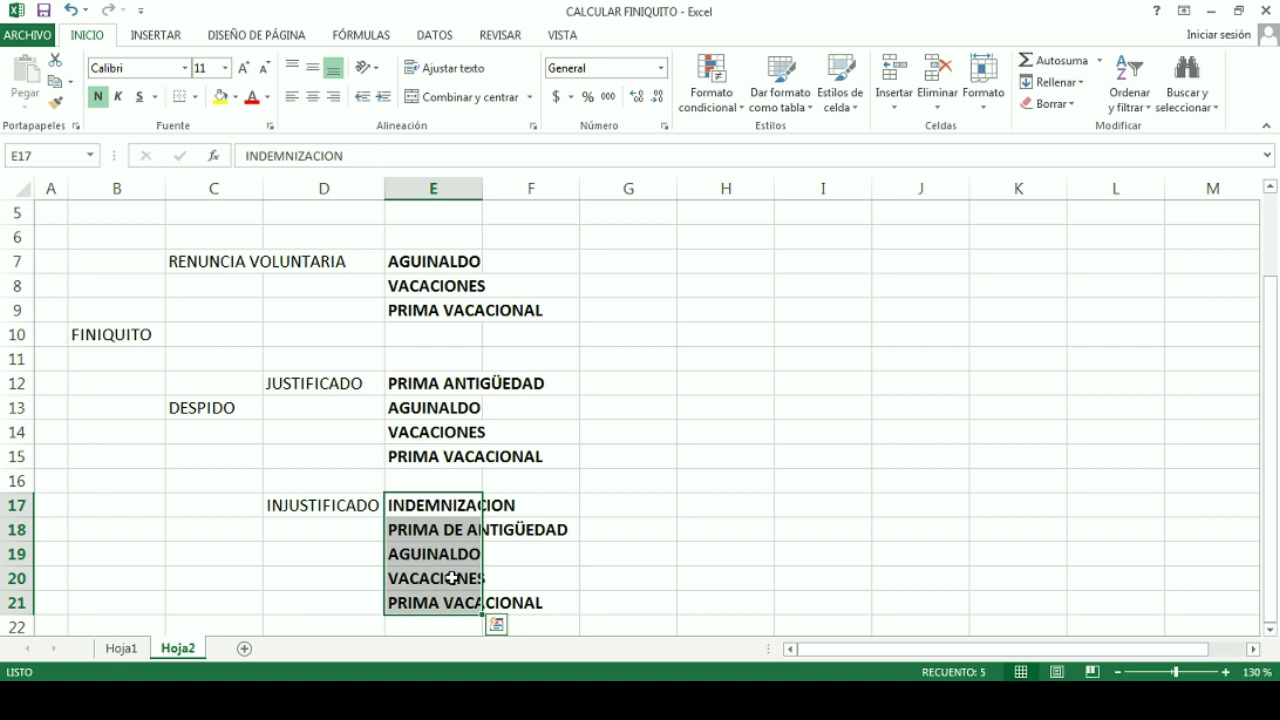
left_click(236, 554)
scroll(360, 521, "down", 1)
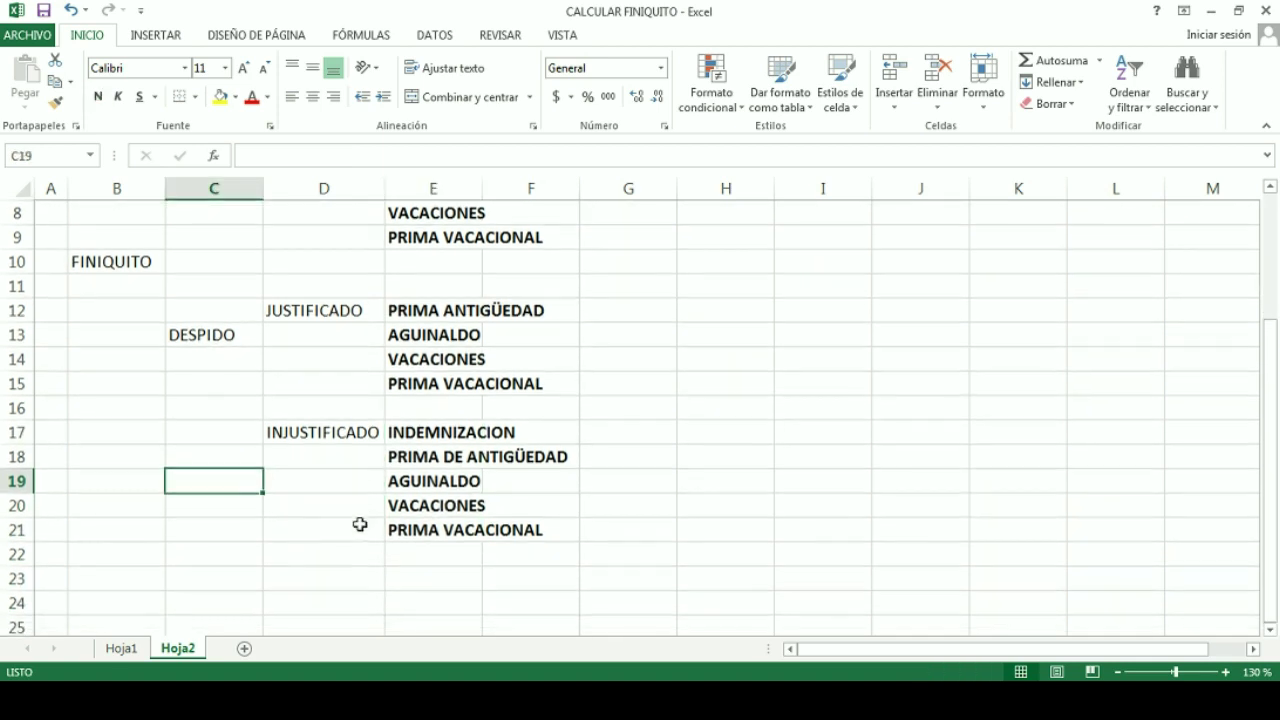
left_click(122, 648)
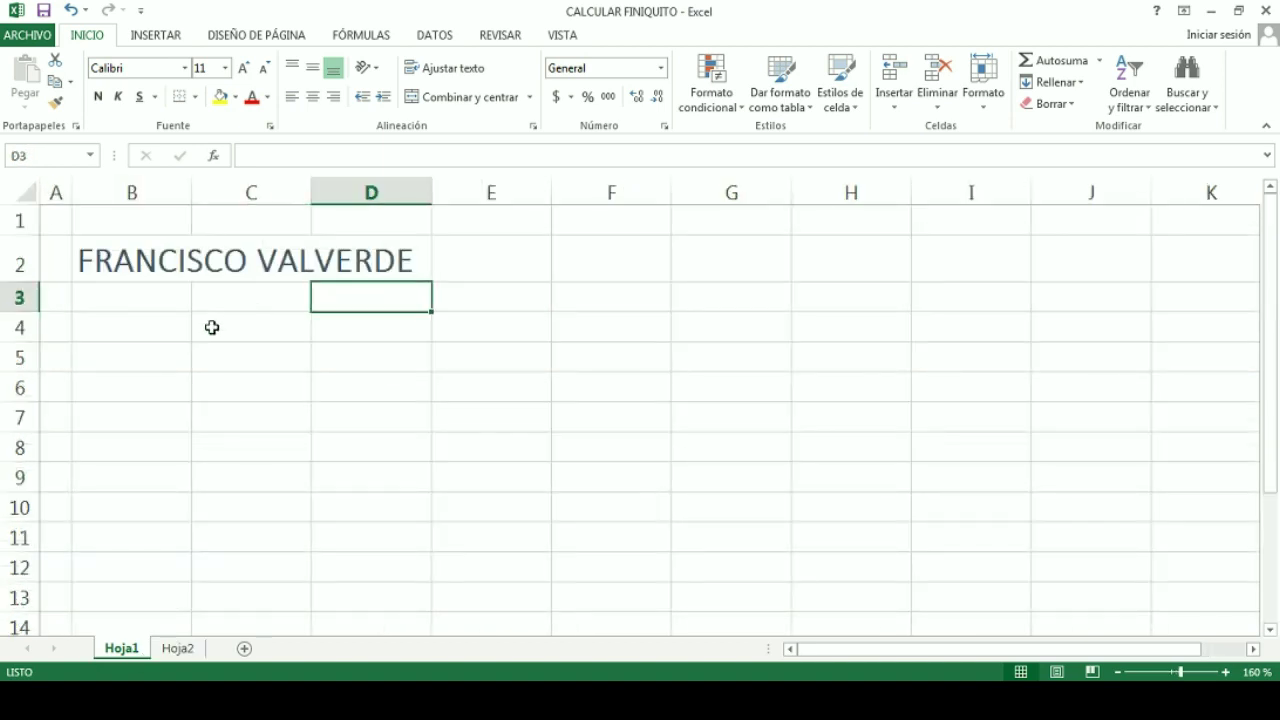
Enter the labels SALARIO DIARIO, FECHA INGRESO and FECHA DE BAJA in B4:B6.
left_click(182, 330)
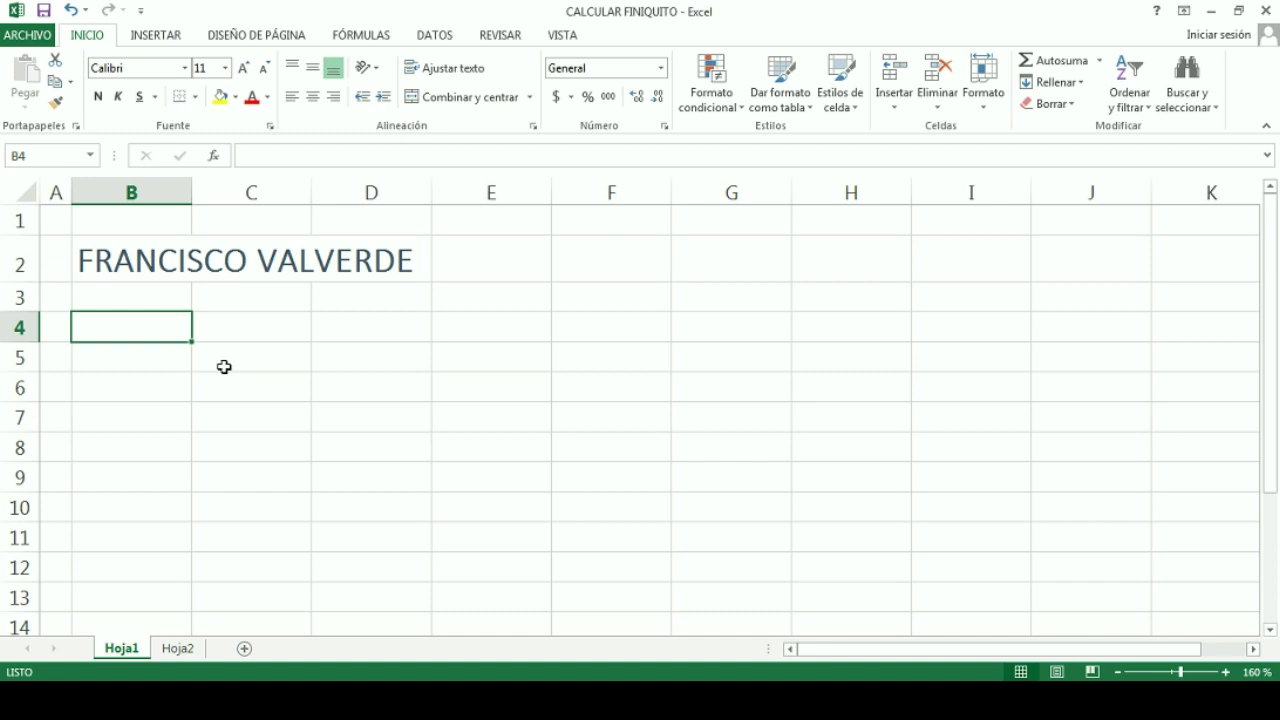
type("SALARIO DIARIO")
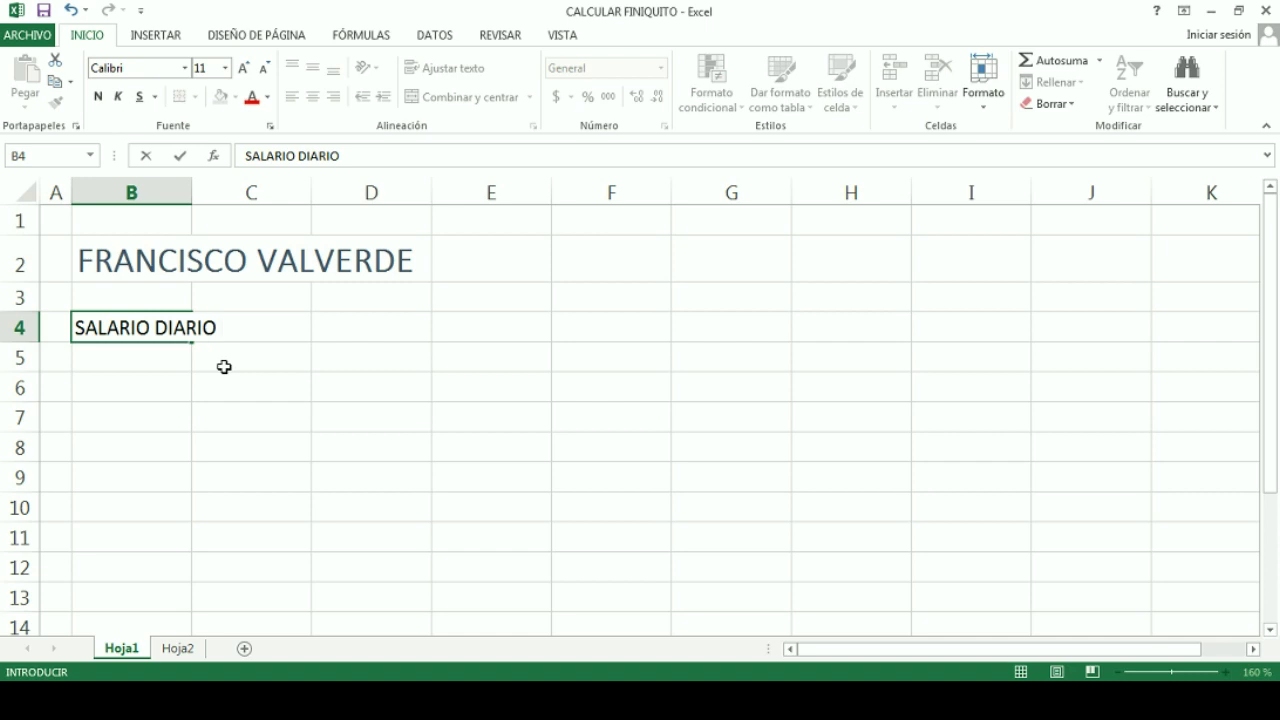
key("Return")
type("FECHA")
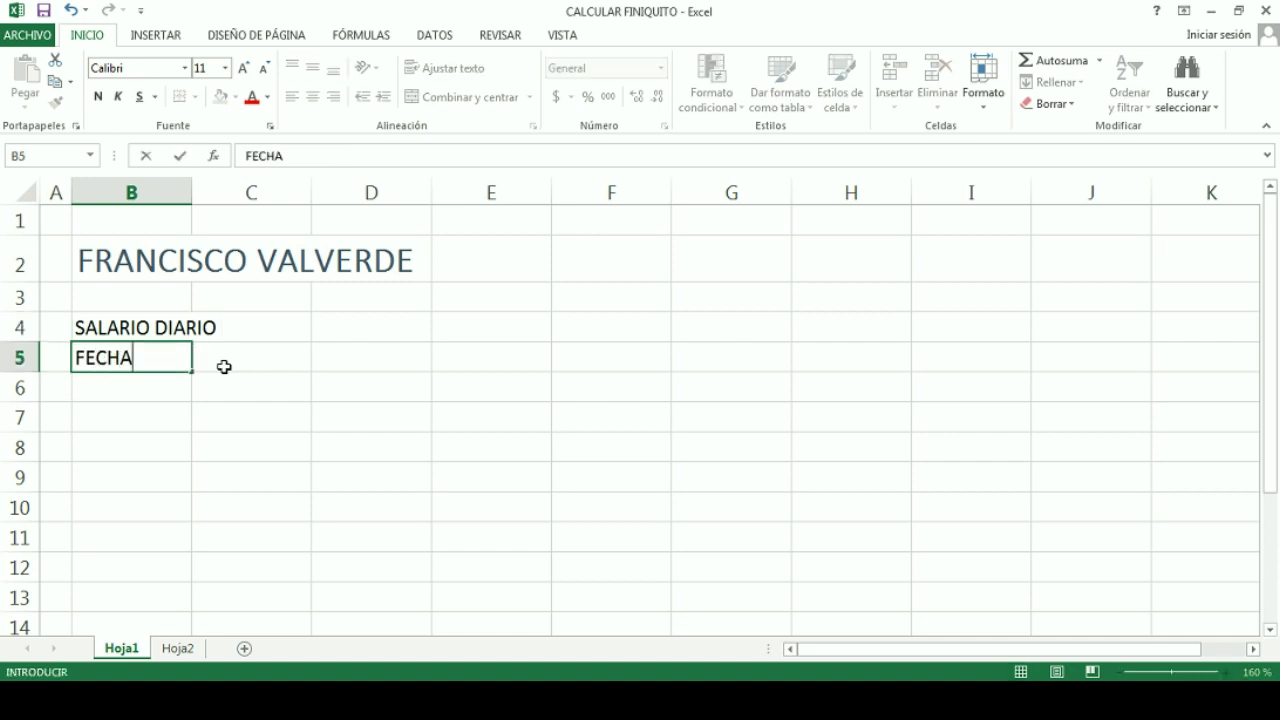
type(" INGRESO")
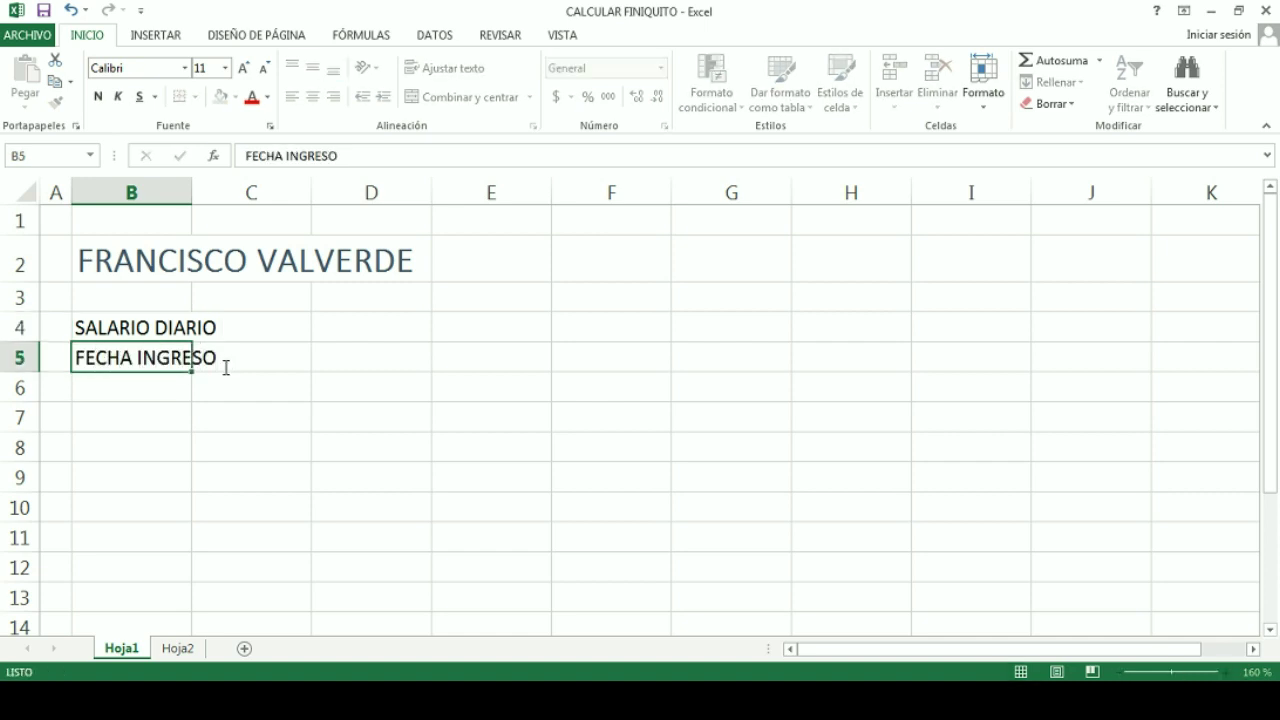
key("Return")
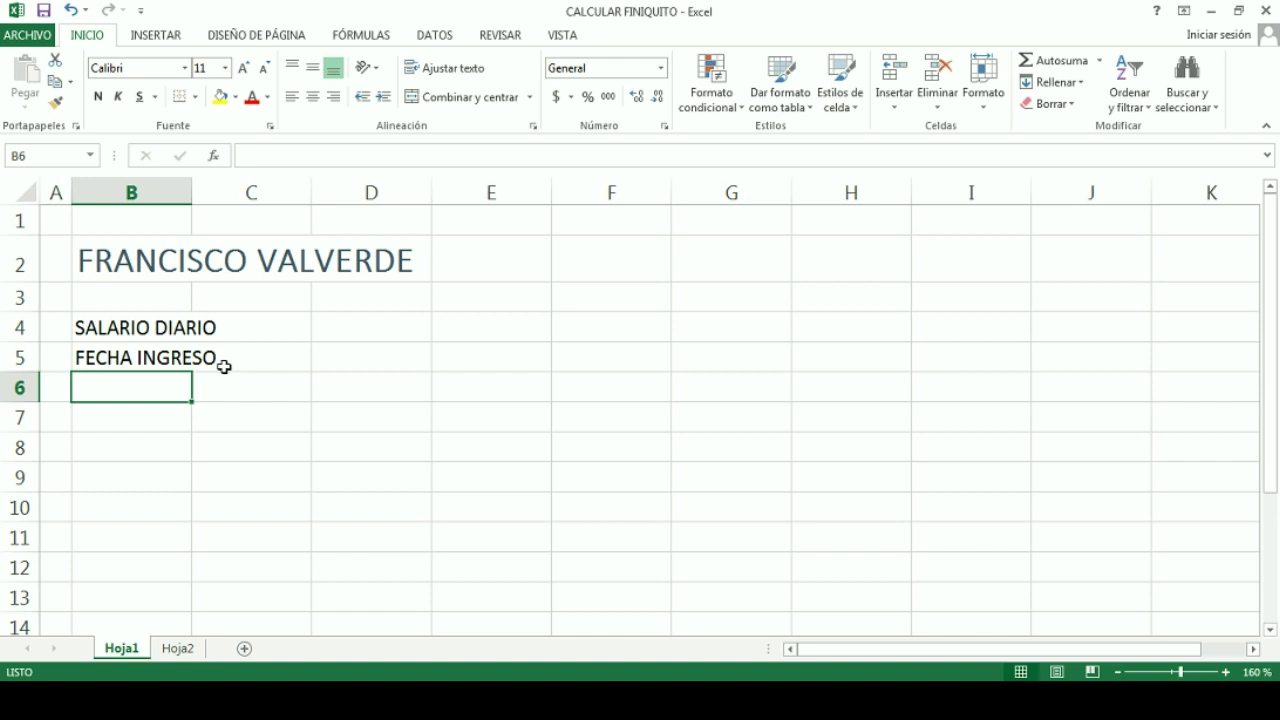
type("FECHA DE BAJA")
key("Return")
key("Down")
key("Down")
key("Down")
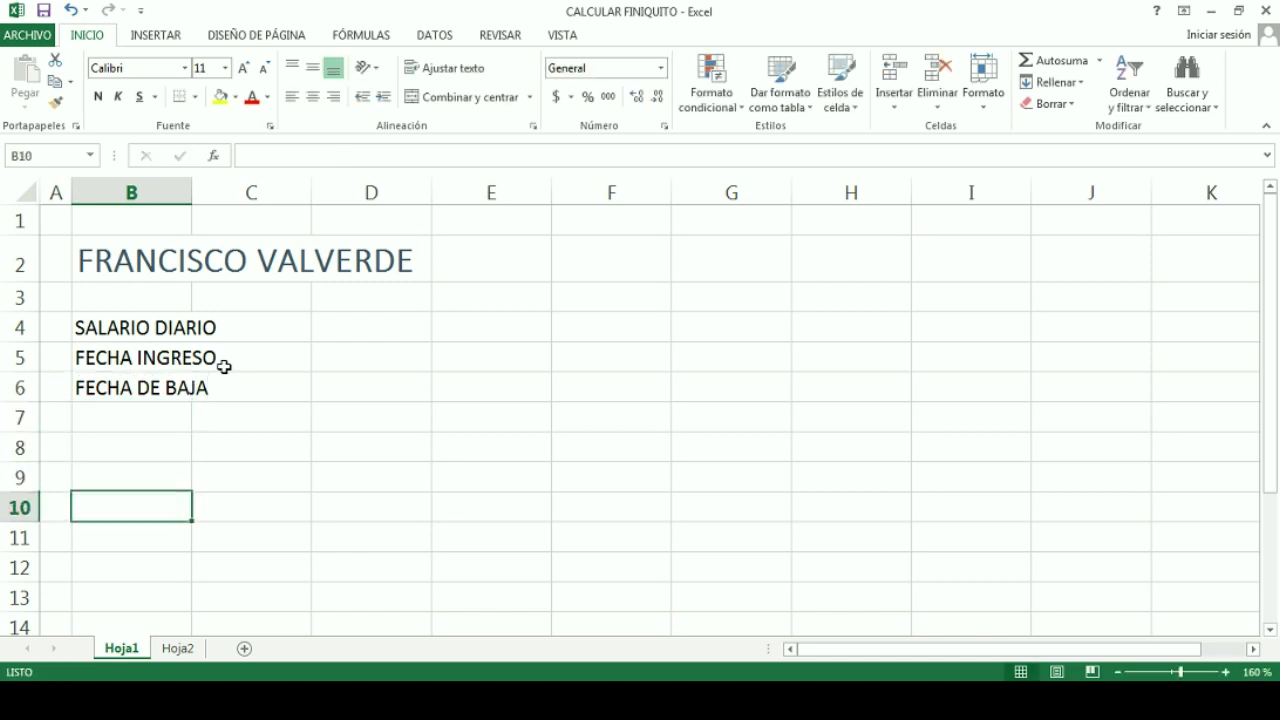
key("Up")
key("Up")
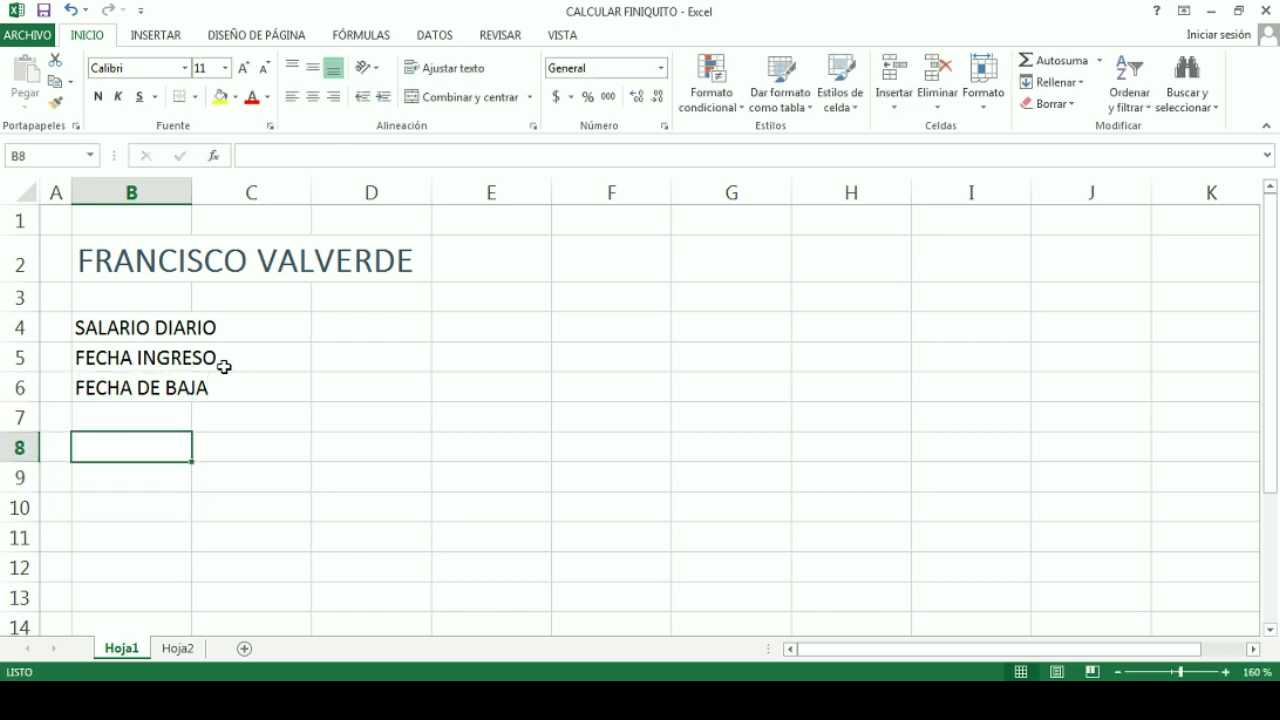
left_click(330, 322)
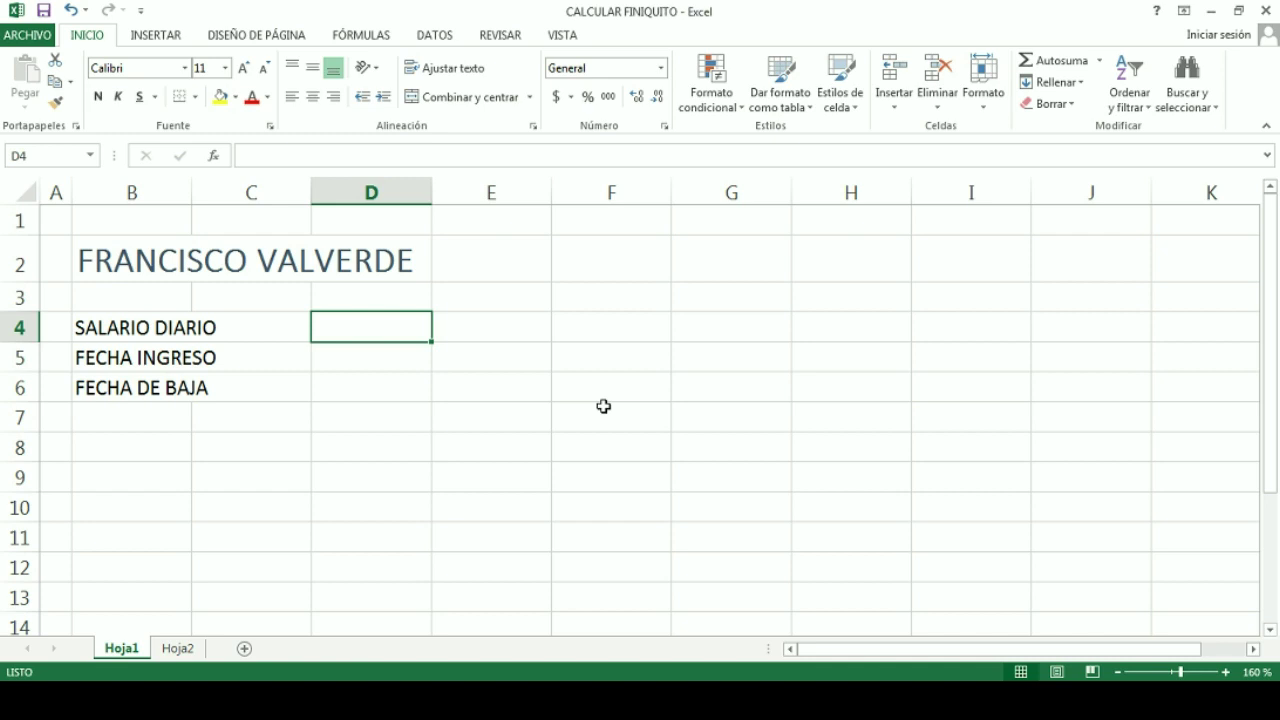
Enter the daily wage 245.55 in D4.
type("245.5")
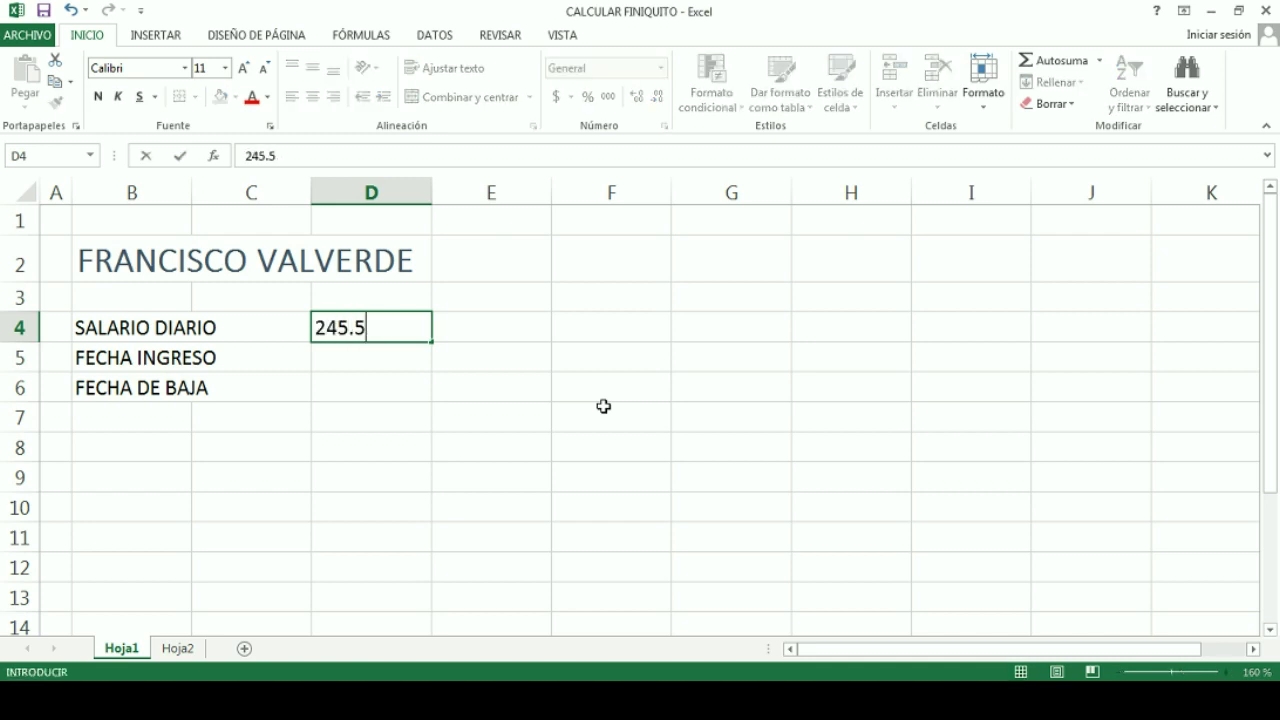
type("5")
key("Return")
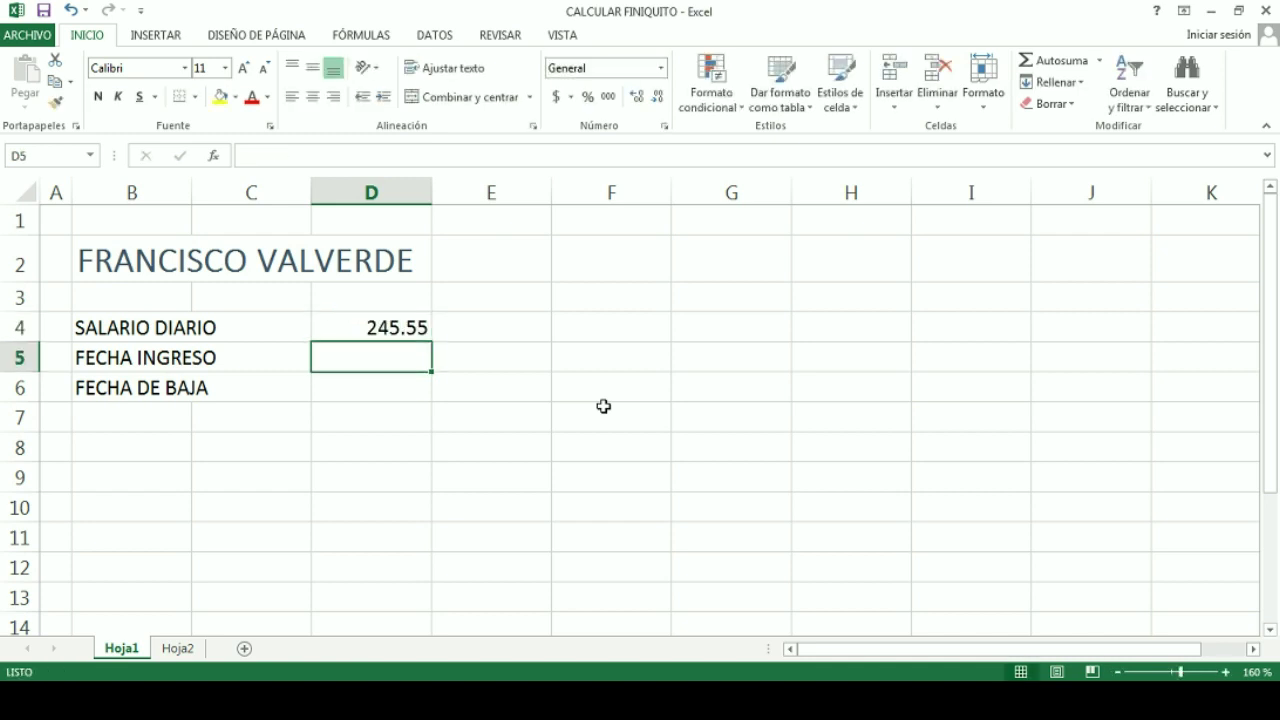
key("Up")
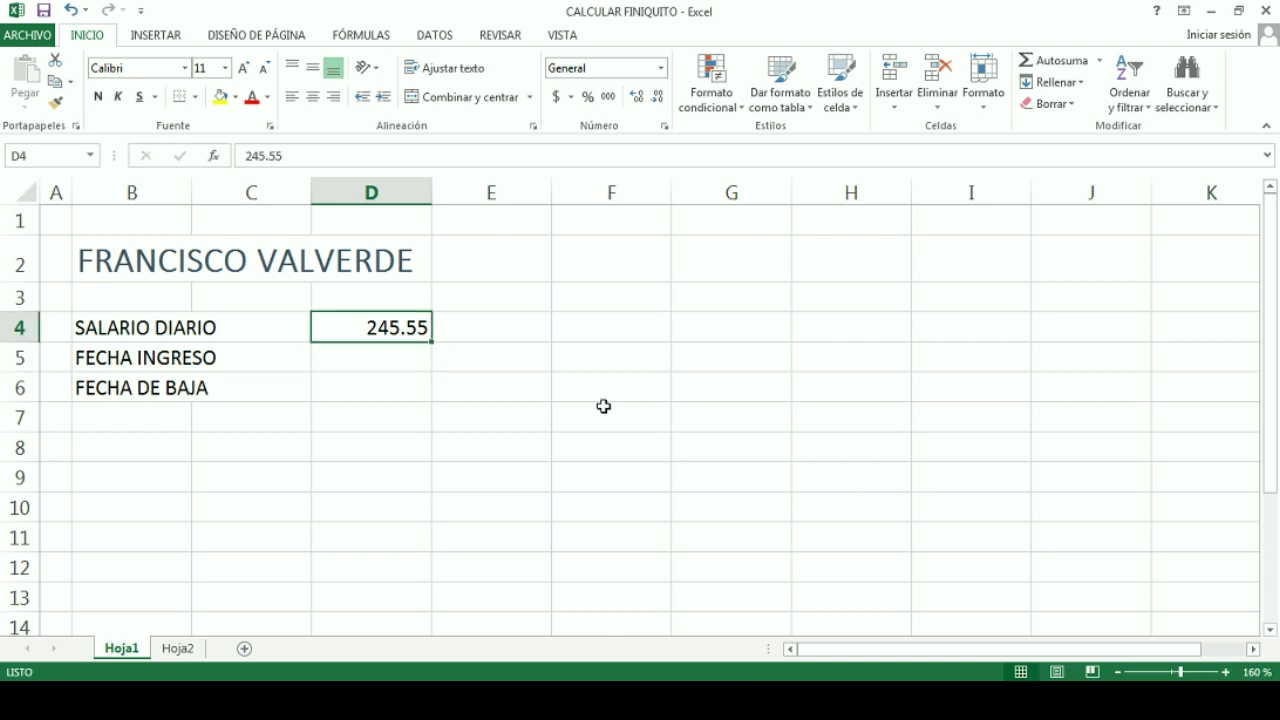
key("Right")
key("Right")
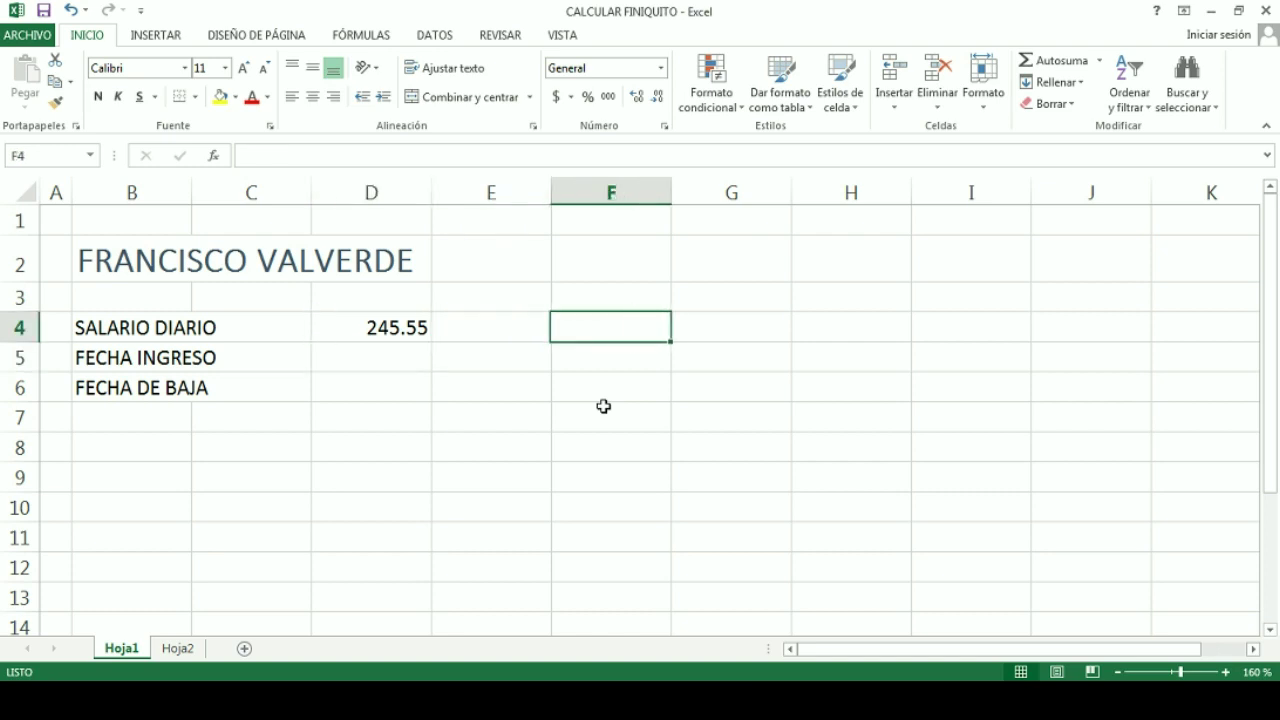
Put the label SUELDO in F4, 1749 in G4 and 6 in G5.
type("SUELDO")
key("Tab")
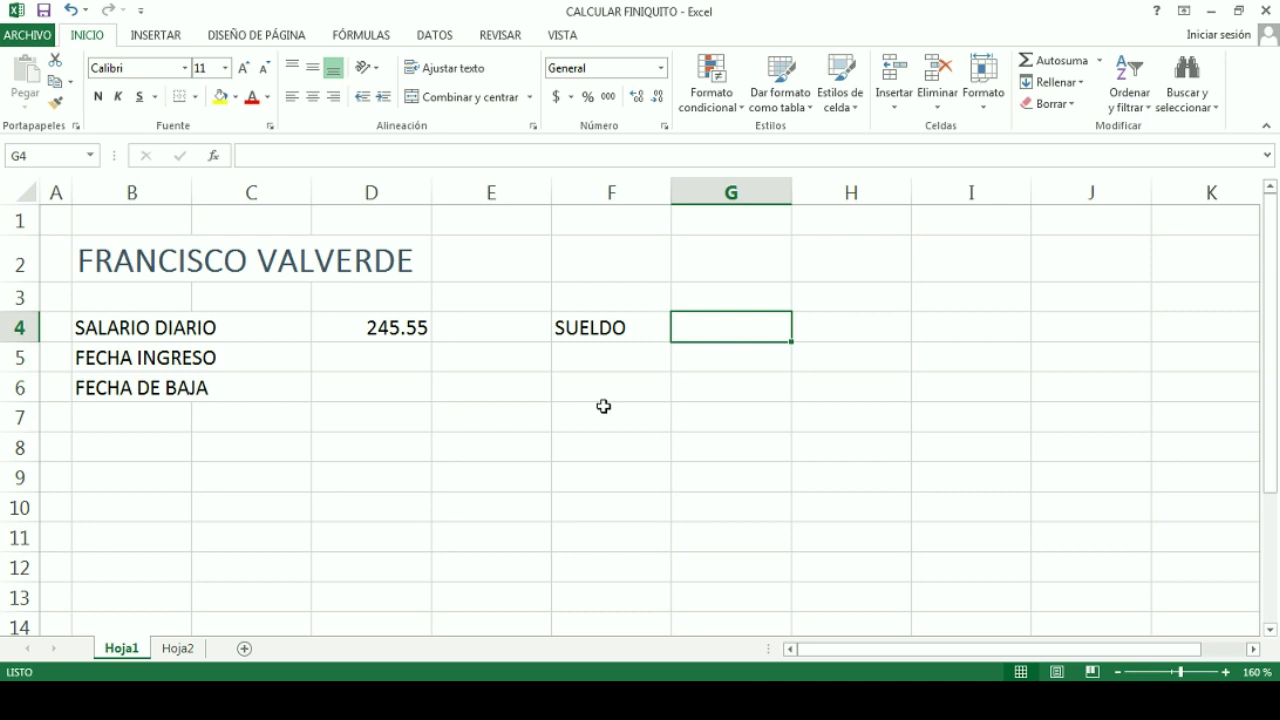
type("1700")
key("BackSpace")
key("BackSpace")
type("49")
key("Tab")
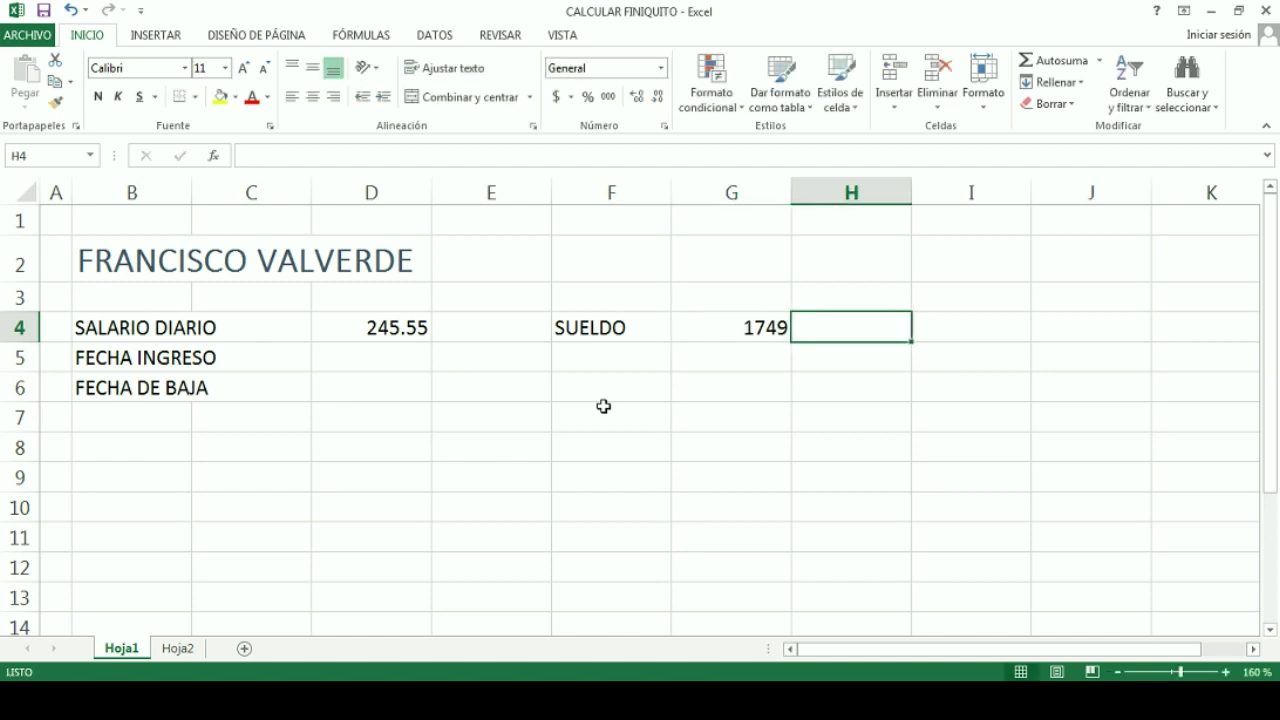
key("Down")
key("Left")
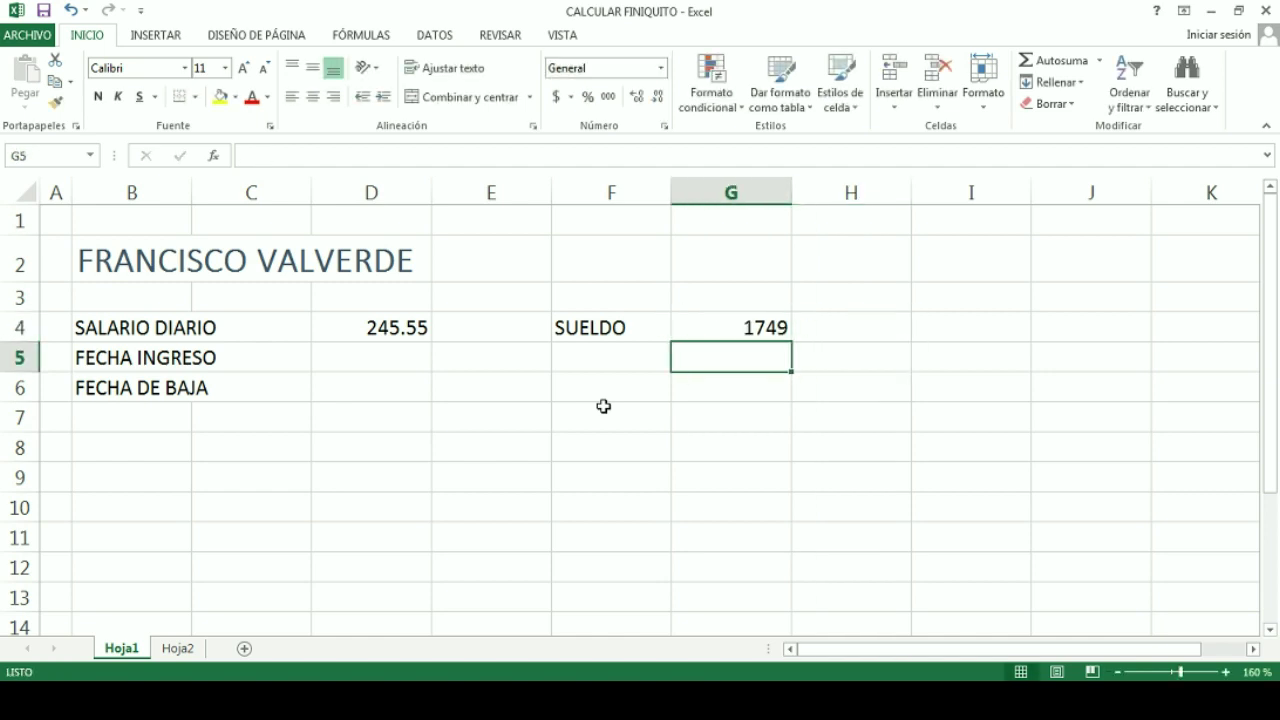
type("6")
key("ctrl+Return")
Enter the formula =+G4/G5 in H4, giving 291.5.
key("Right")
key("Up")
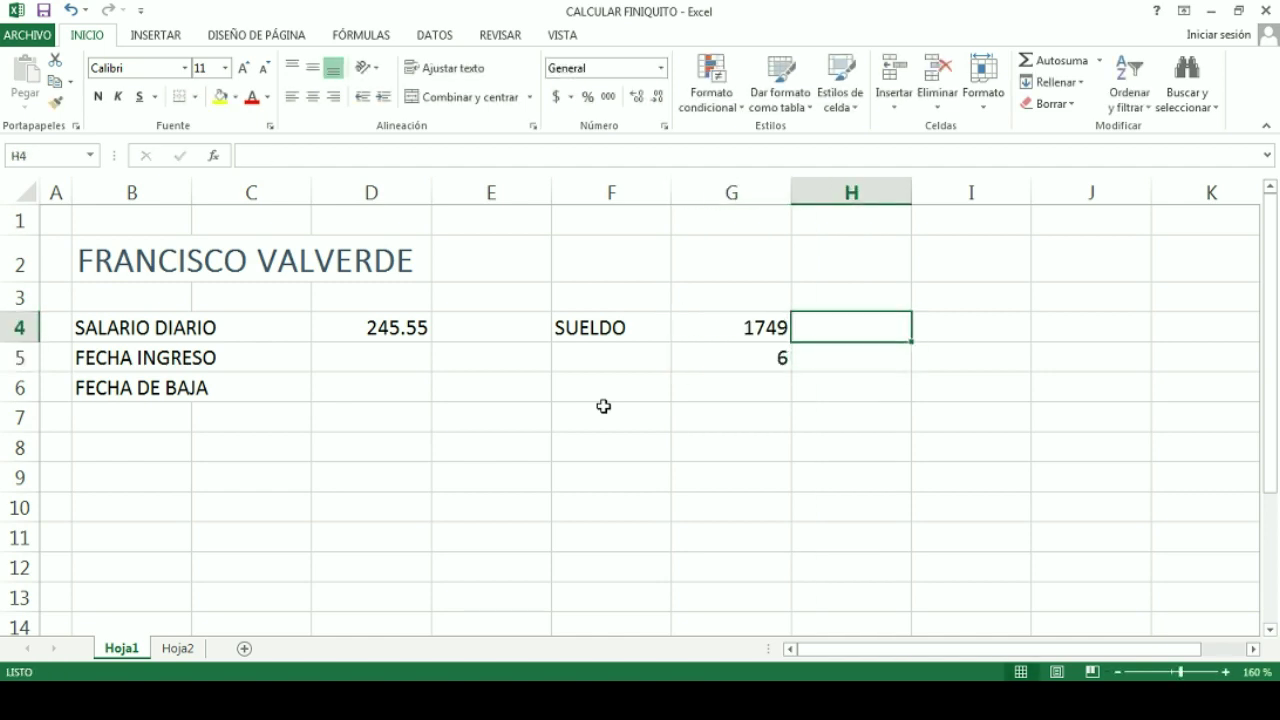
type("+")
key("Left")
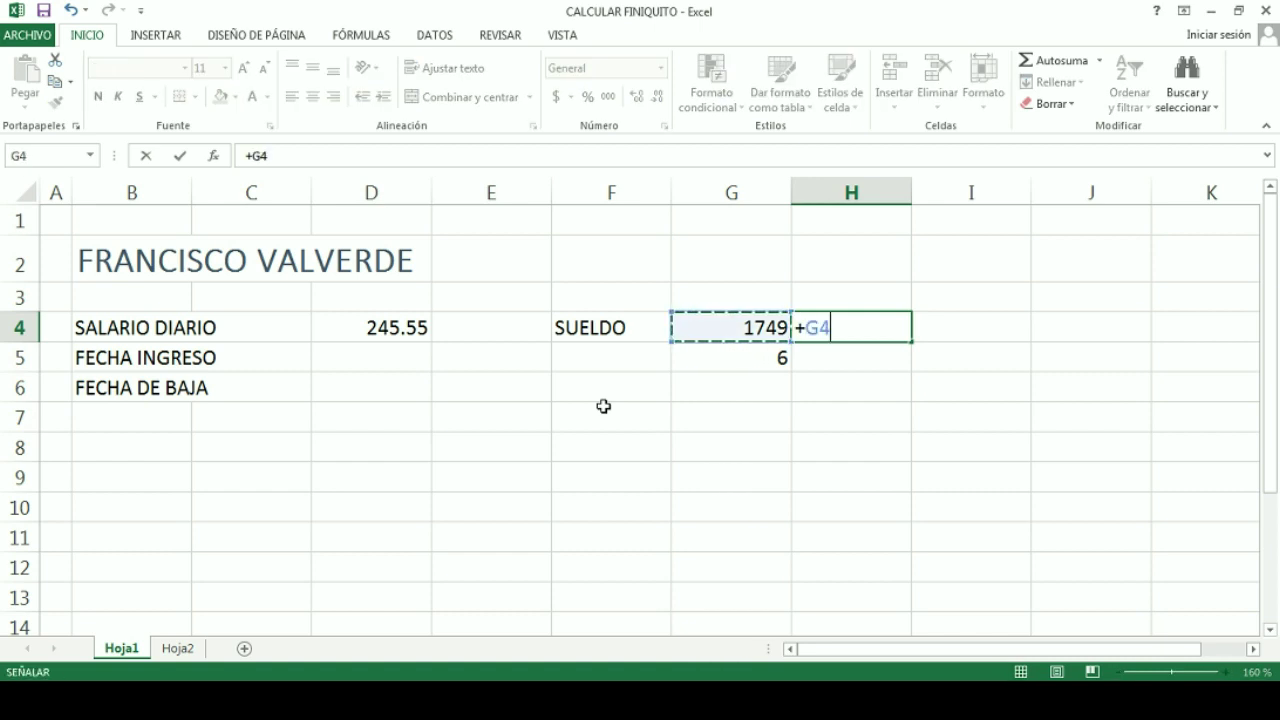
type("/")
key("Down")
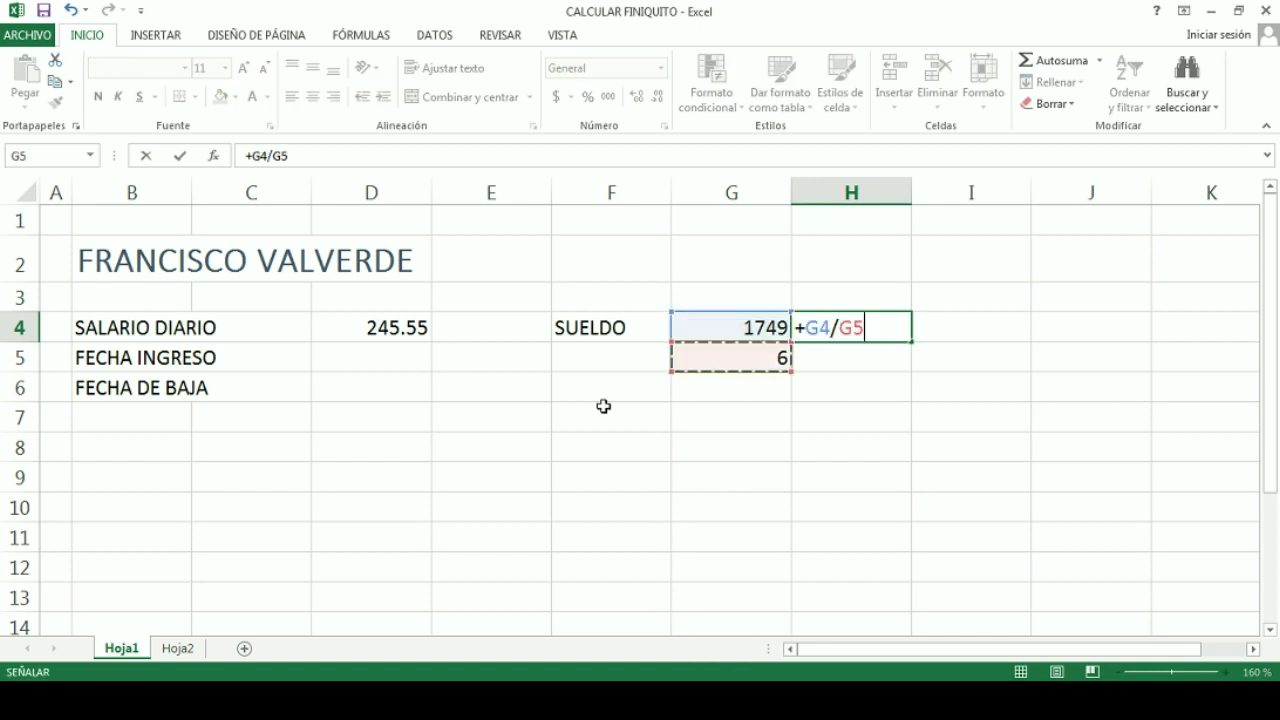
key("Return")
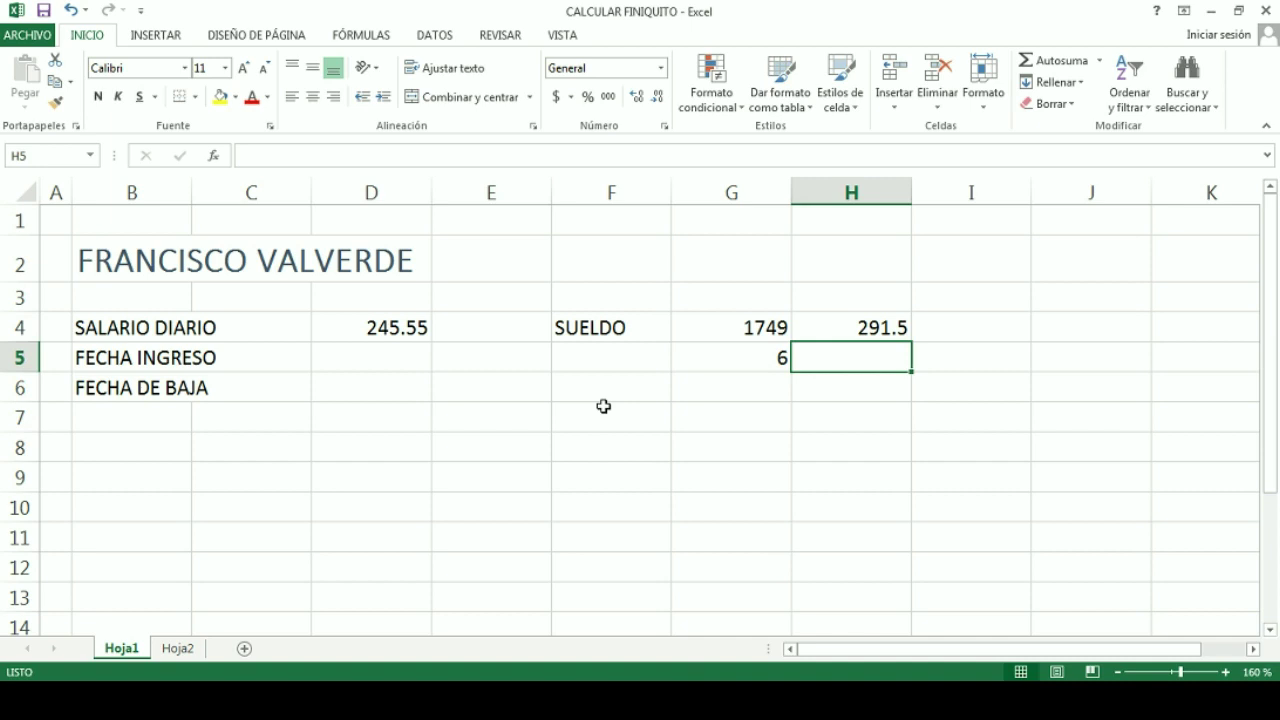
key("Up")
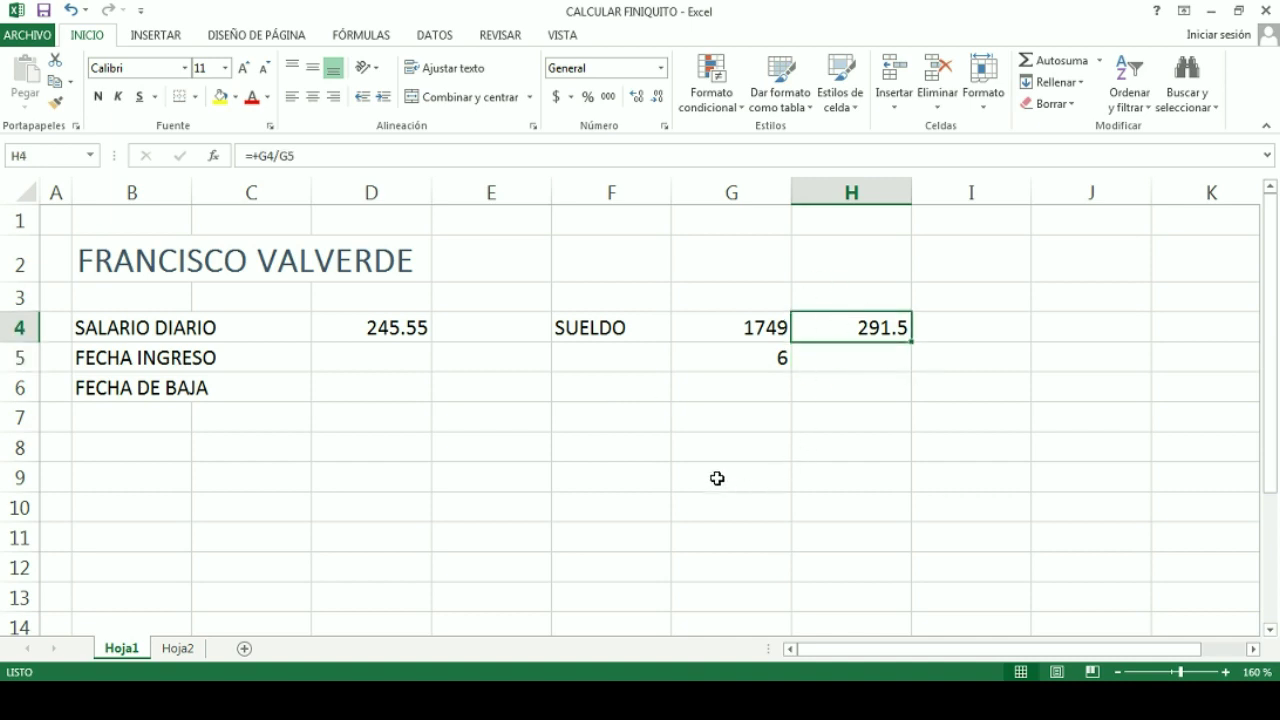
left_click(538, 350)
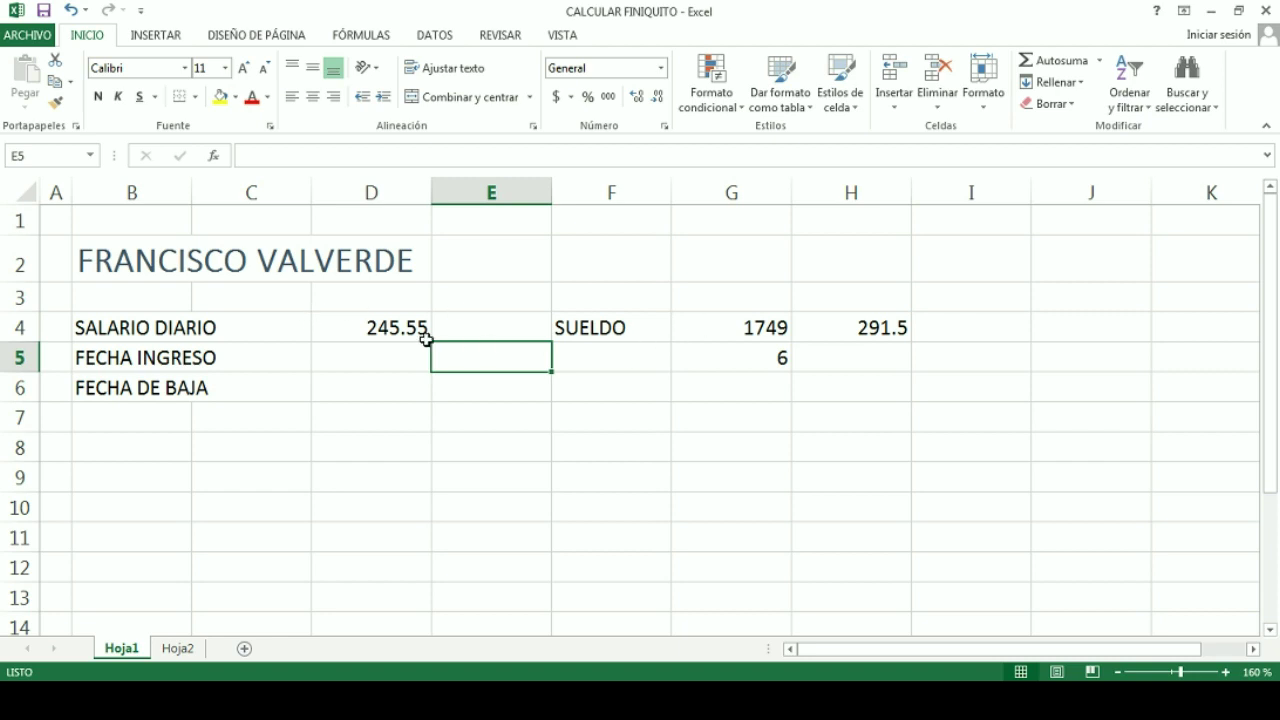
left_click(374, 328)
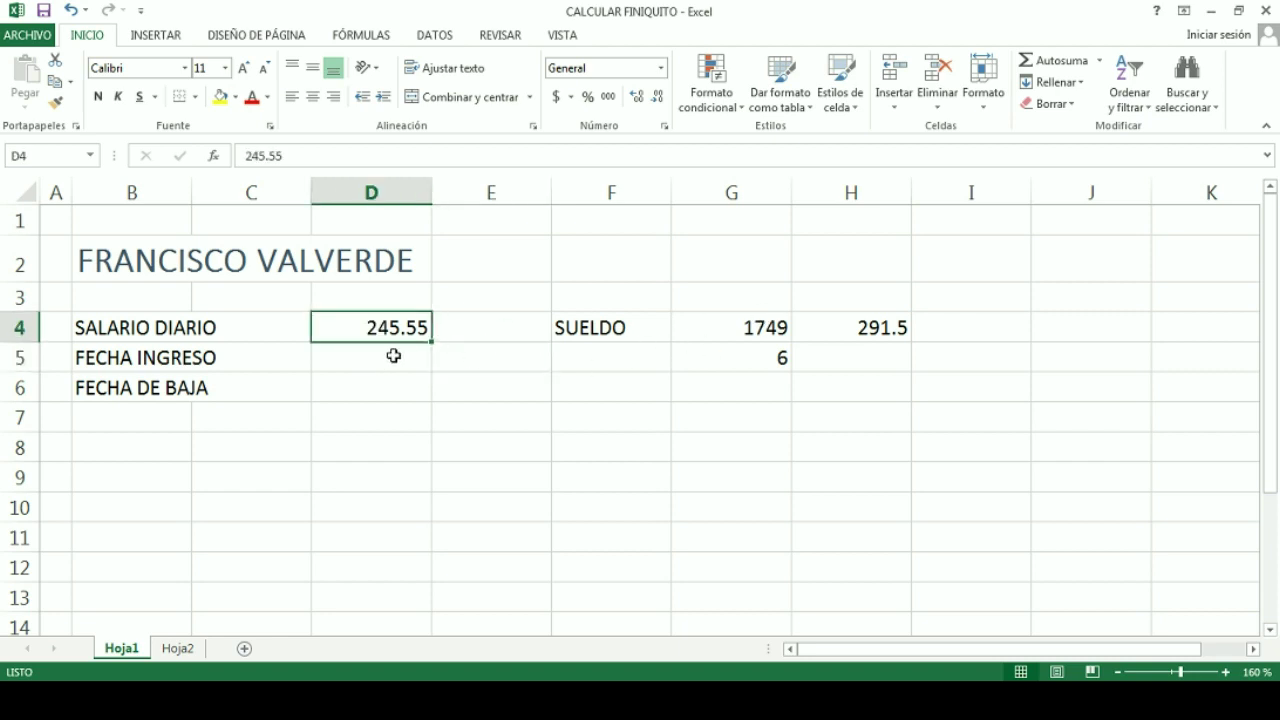
left_click(390, 357)
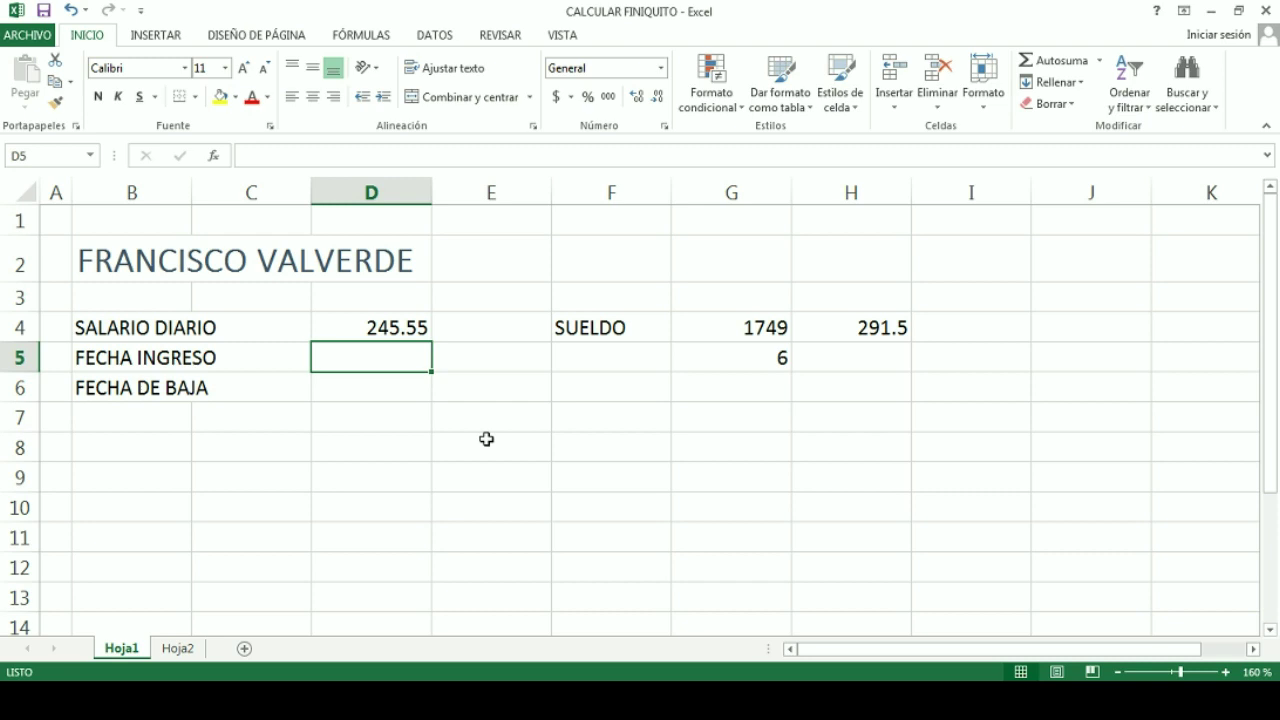
Enter the entry date 05/06/2016 in D5.
type("1")
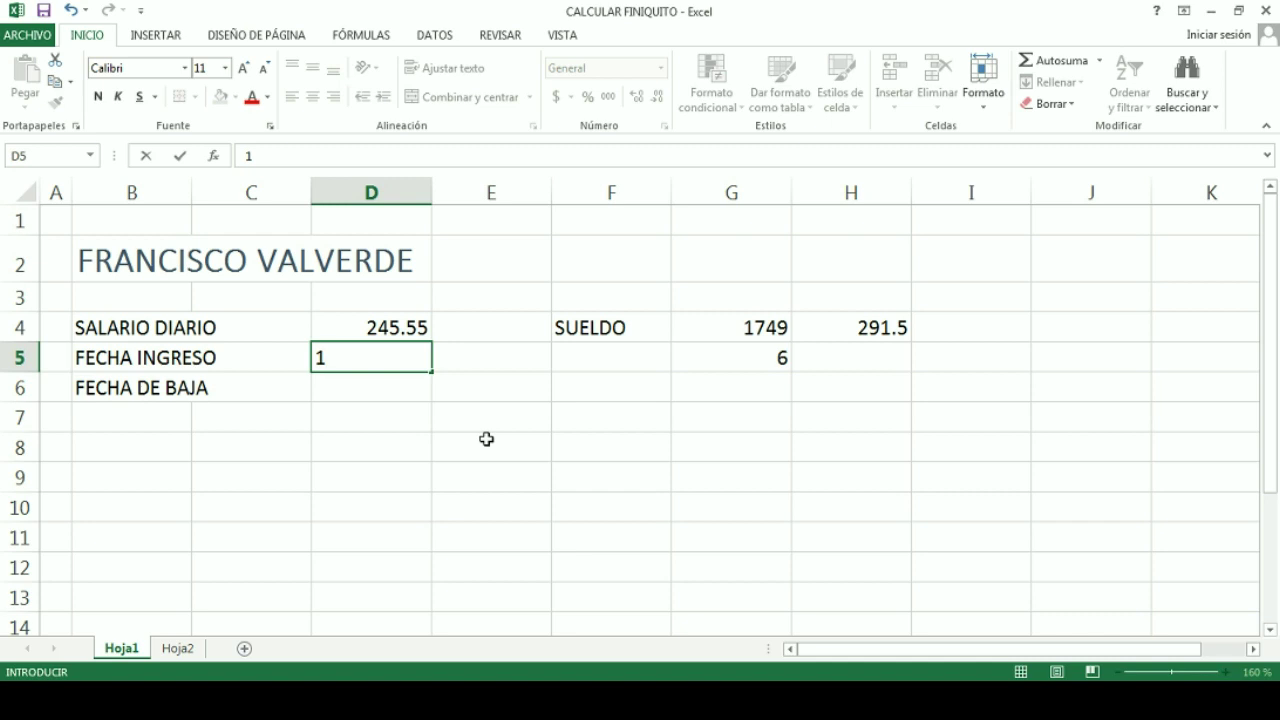
key("BackSpace")
key("Return")
key("Up")
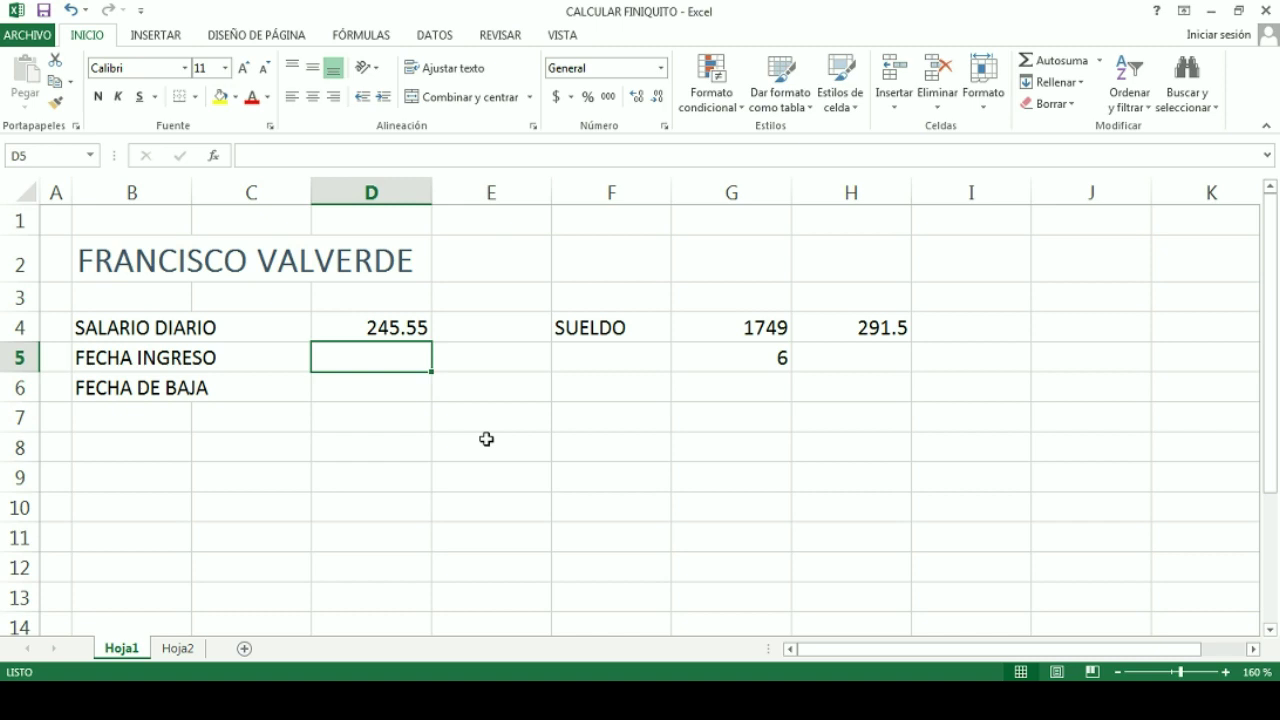
type("05/06/20")
type("16")
key("Return")
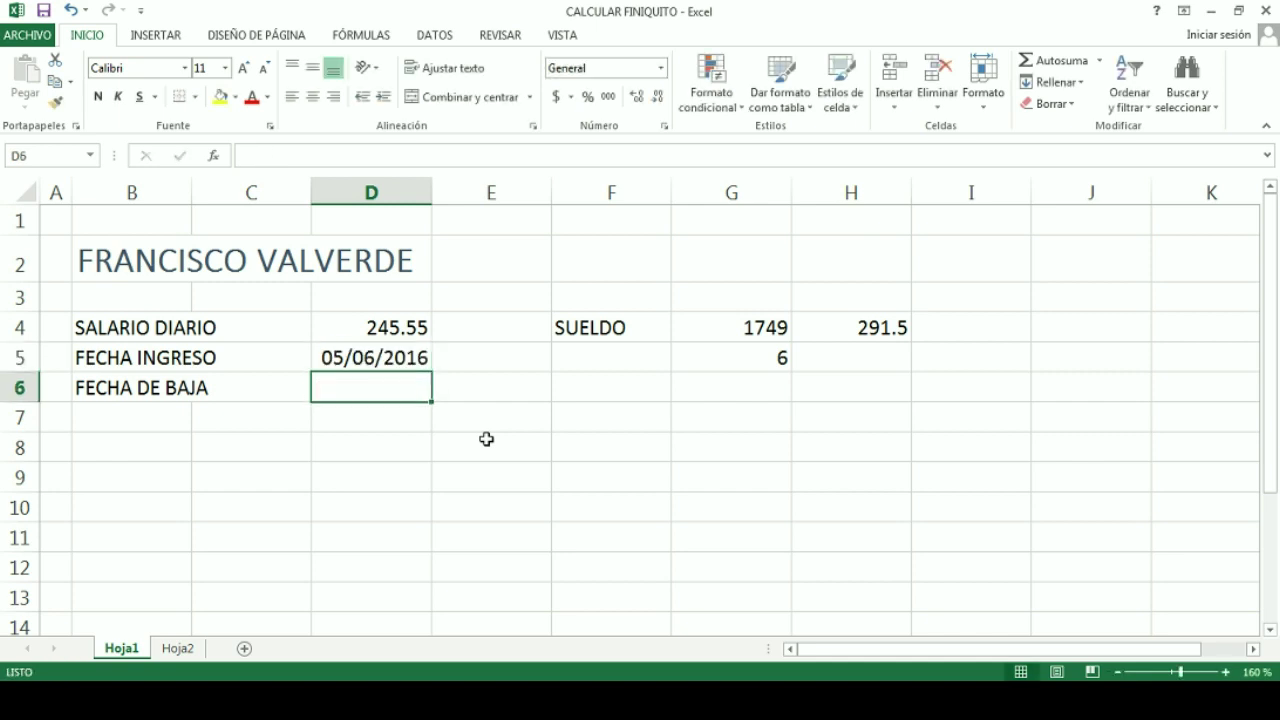
key("Up")
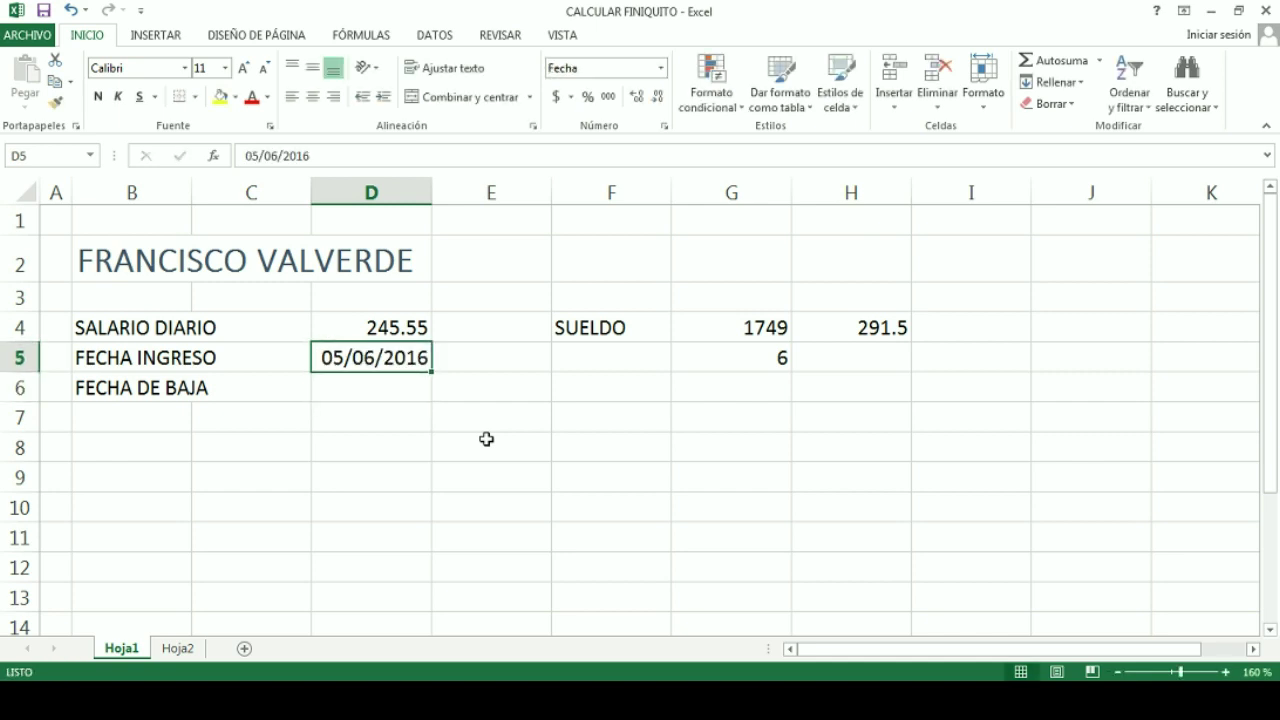
Enter the leaving date 23/04/2019 in D6 and return to Hoja2.
key("Down")
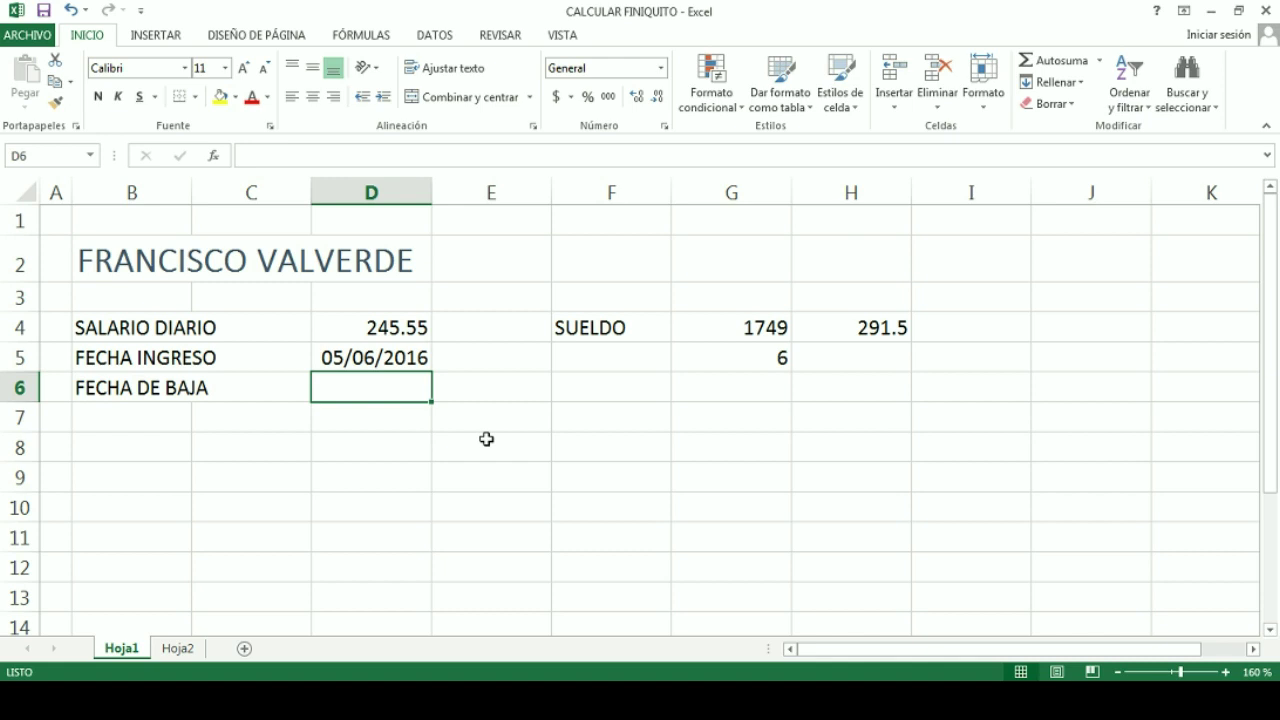
type("23/4/18")
key("BackSpace")
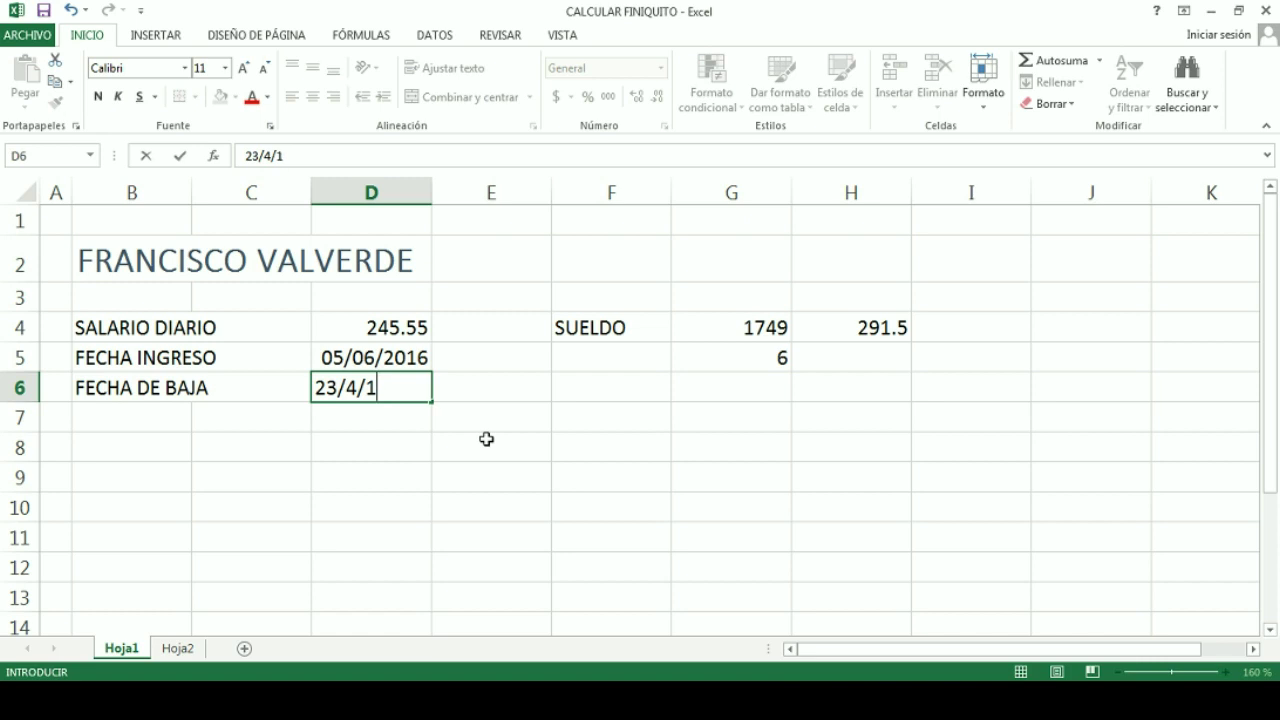
type("9")
key("Return")
key("Return")
key("Return")
key("Return")
key("Left")
key("Left")
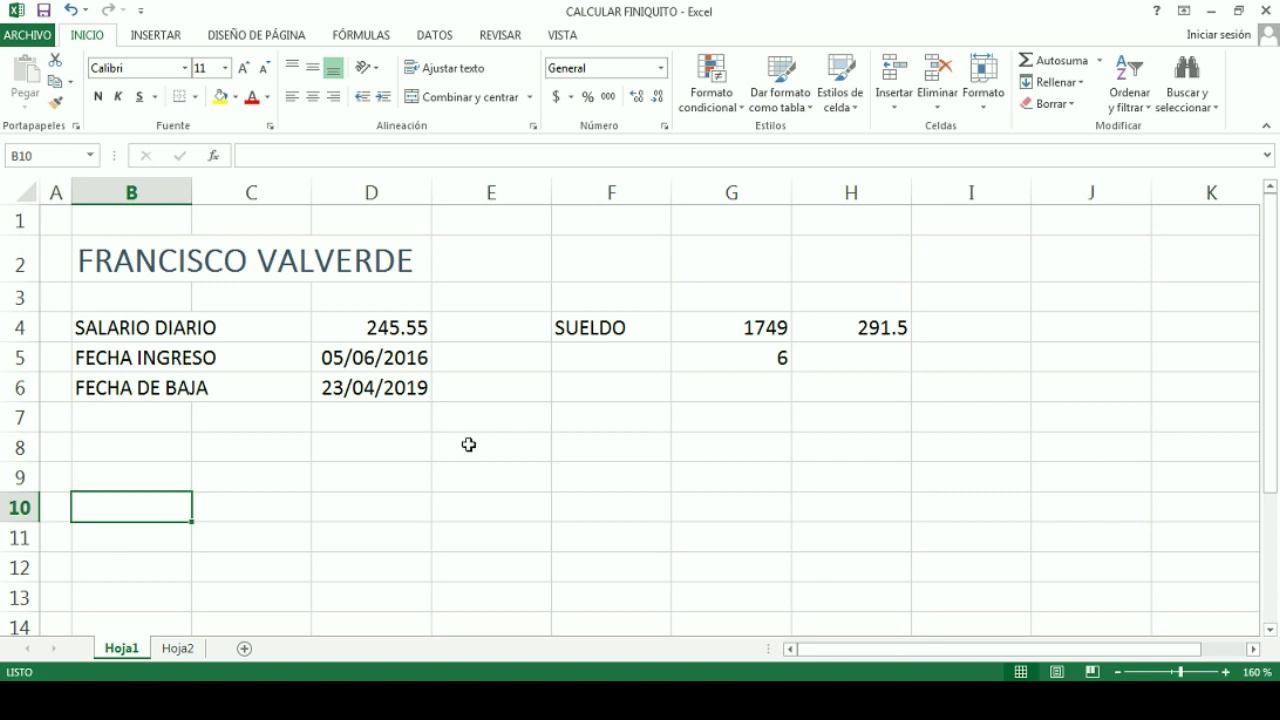
left_click(177, 648)
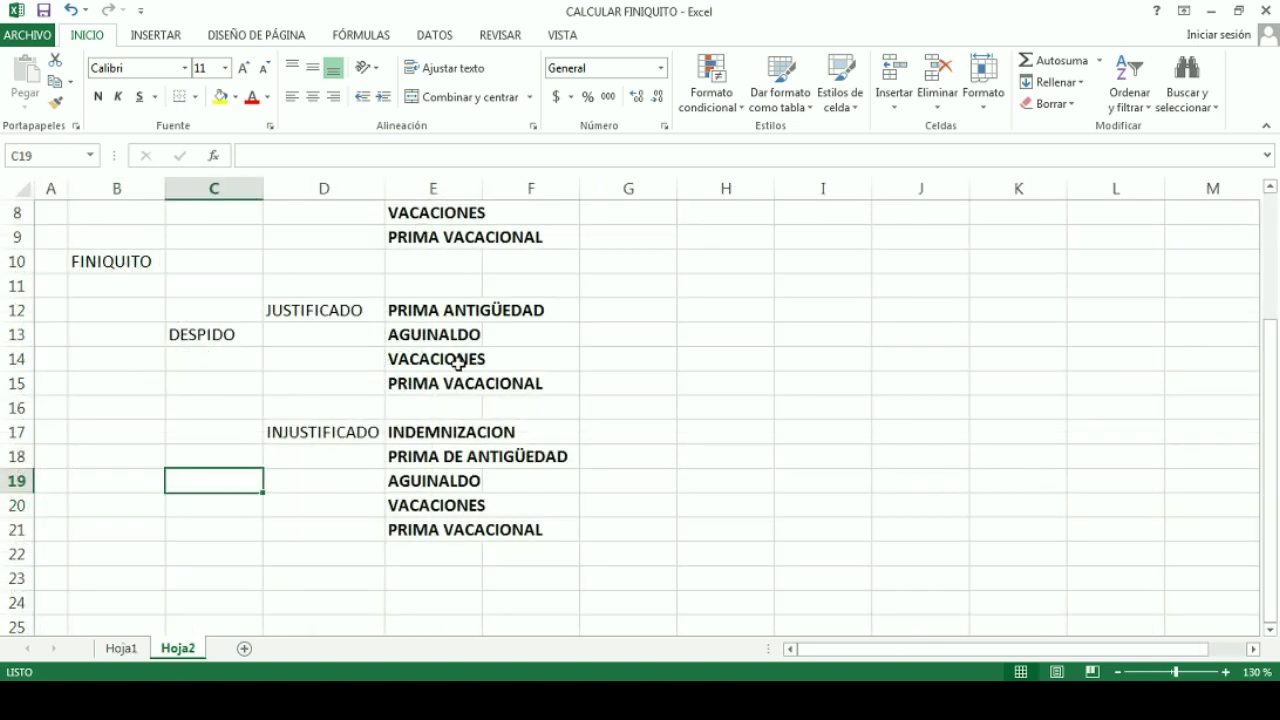
scroll(457, 363, "up", 1)
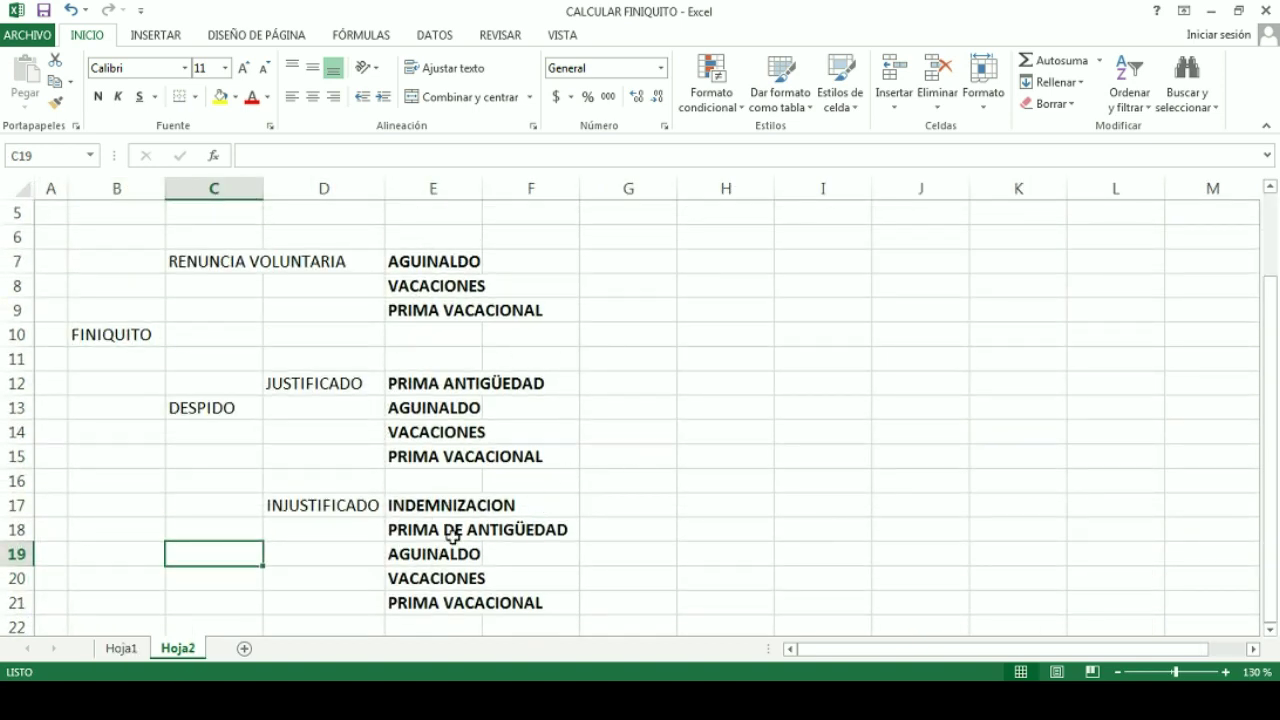
left_click(108, 330)
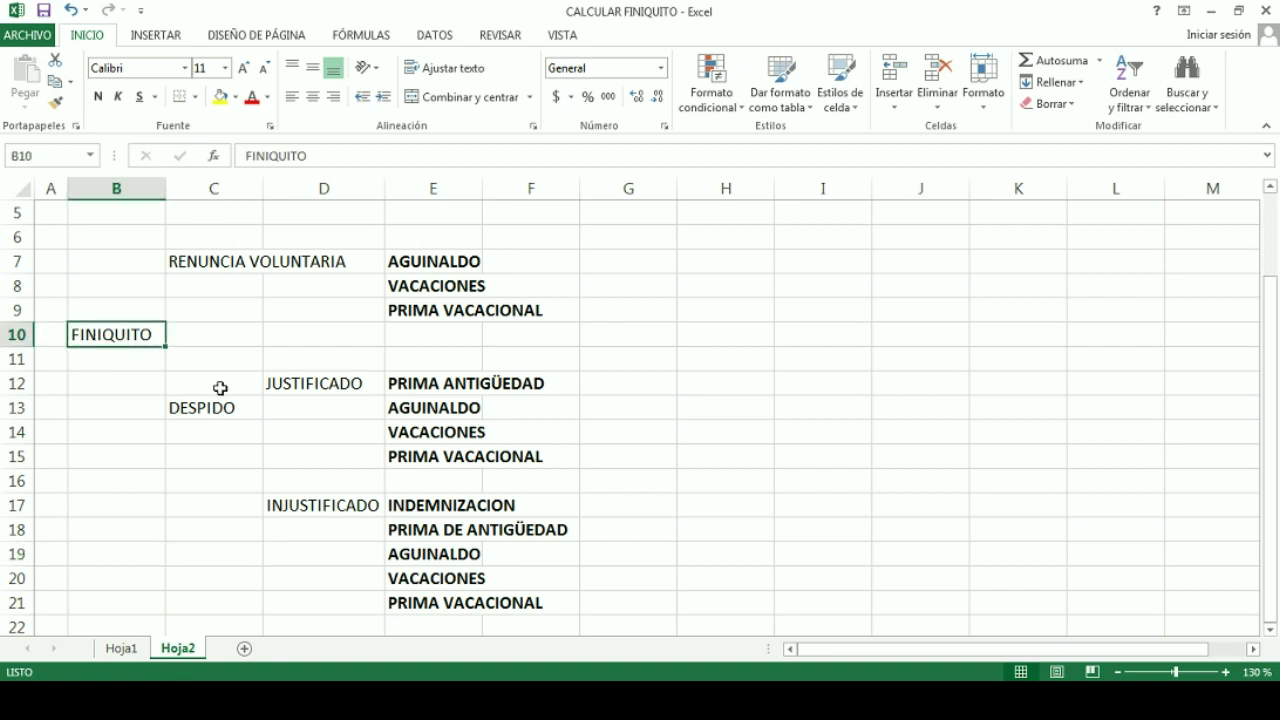
left_click(221, 96)
left_click(194, 383)
left_click(220, 412)
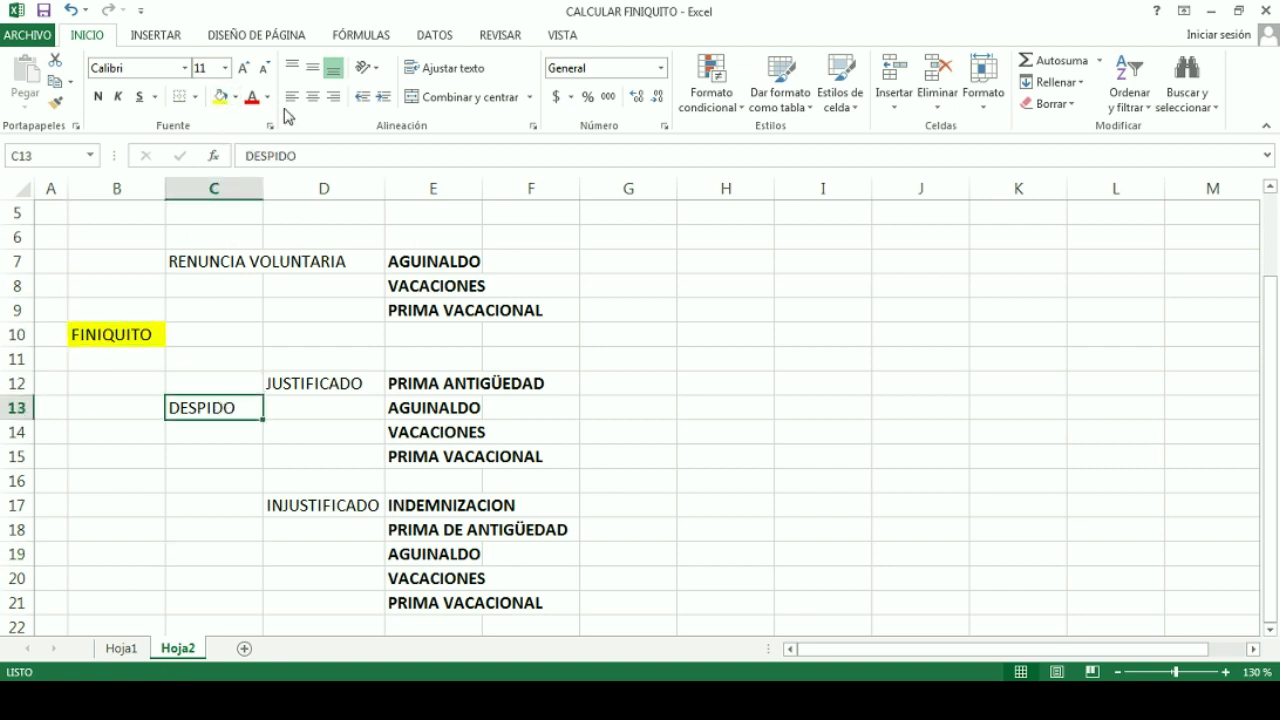
left_click(221, 96)
mouse_move(340, 505)
left_mouse_down()
mouse_move(505, 540)
mouse_move(508, 505)
mouse_move(480, 603)
left_mouse_up()
left_click(221, 96)
left_click(428, 528)
left_click_drag(428, 528, 560, 604)
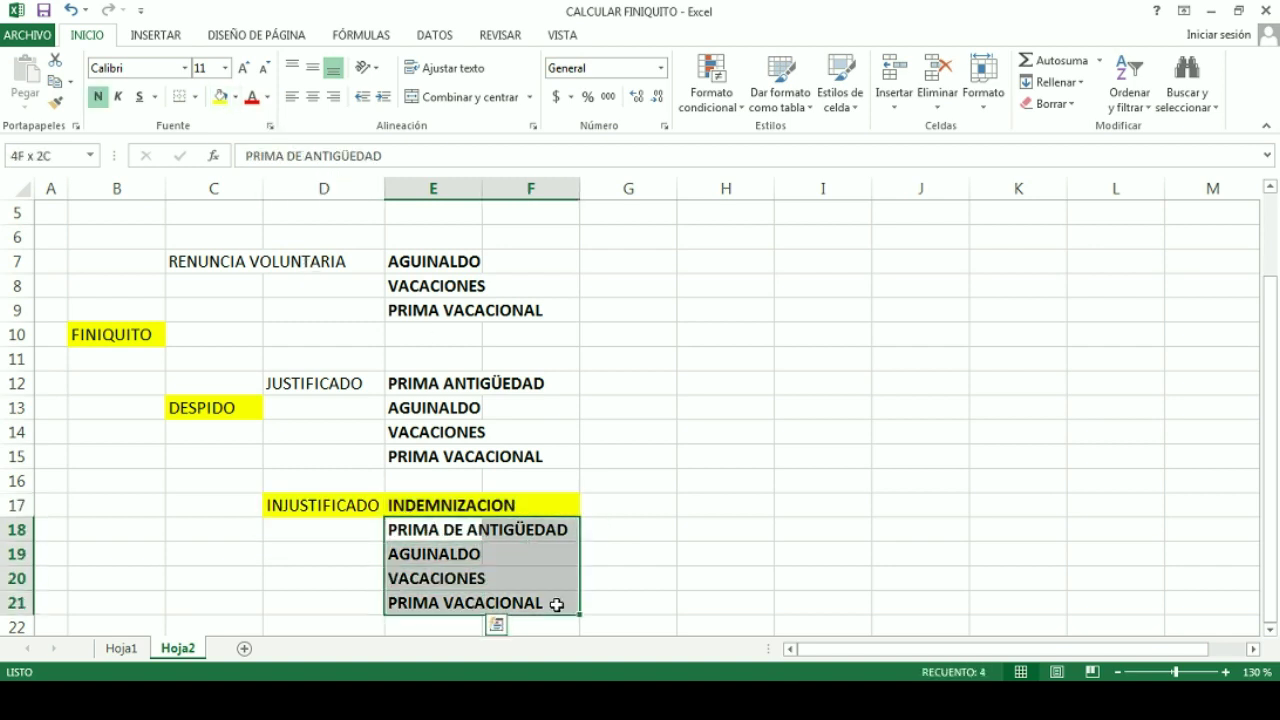
left_click(221, 96)
left_click(390, 378)
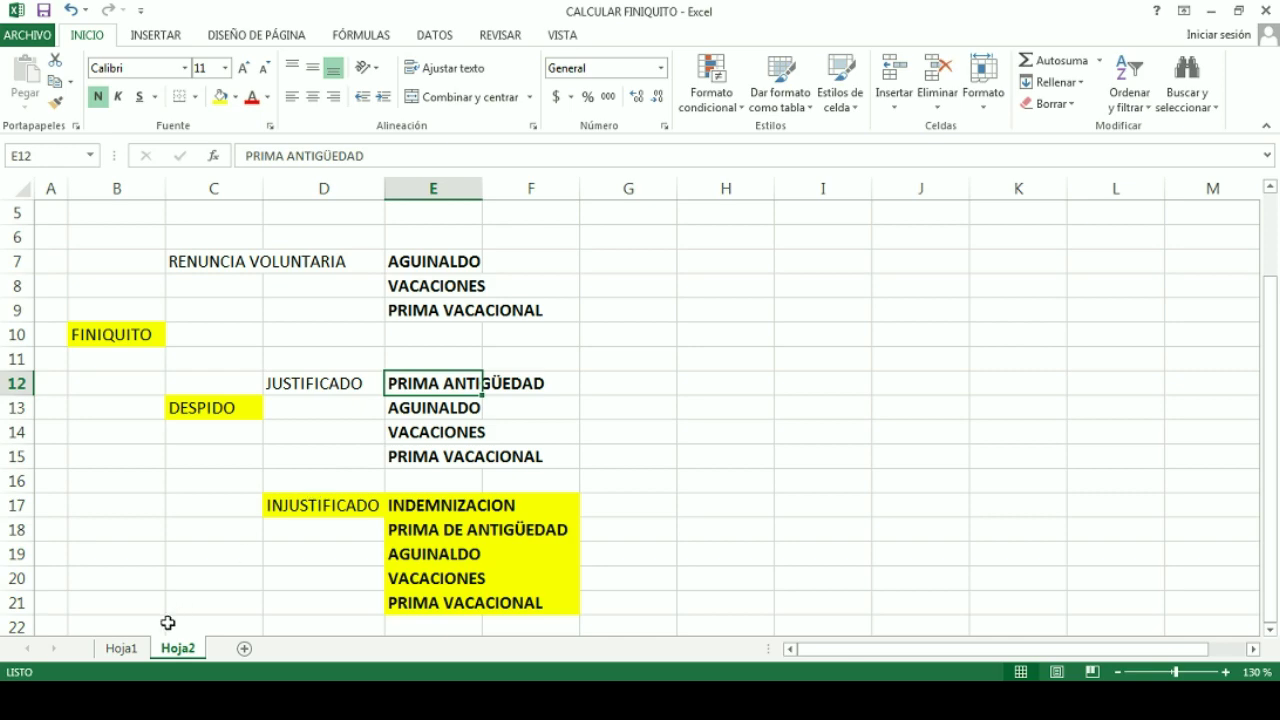
left_click(149, 648)
left_click(327, 532)
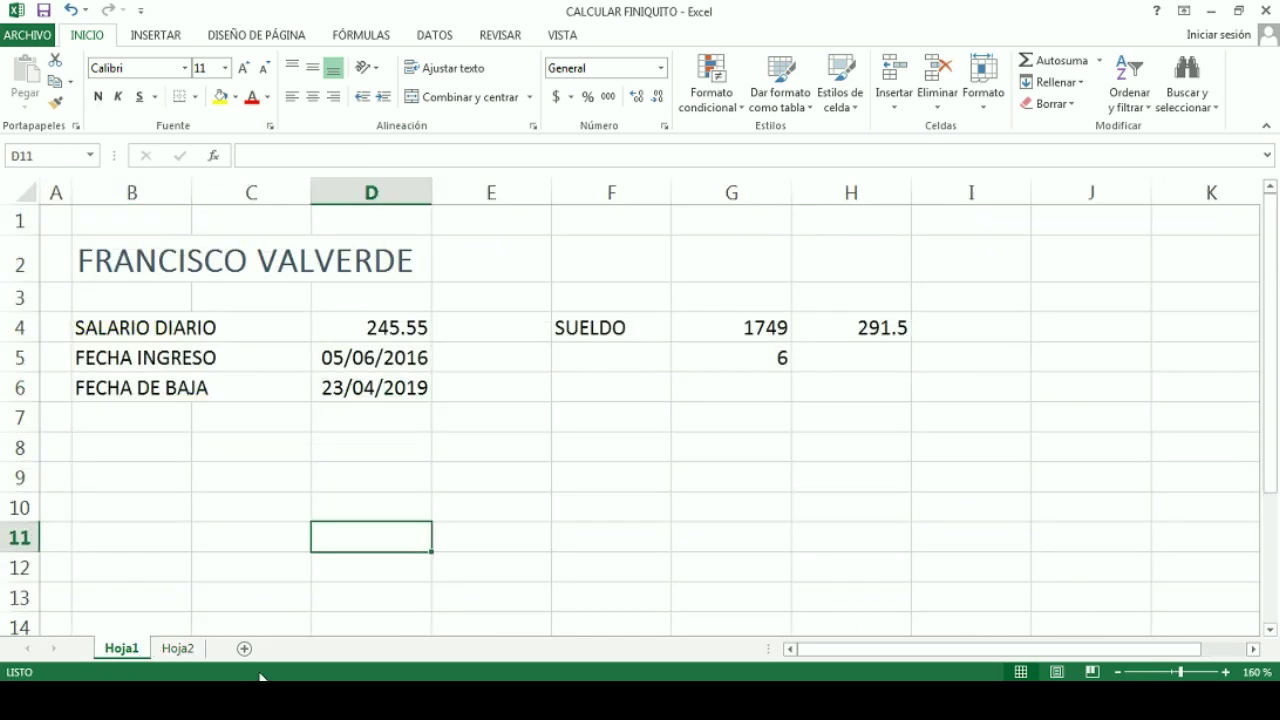
left_click(186, 650)
left_click_drag(458, 506, 535, 515)
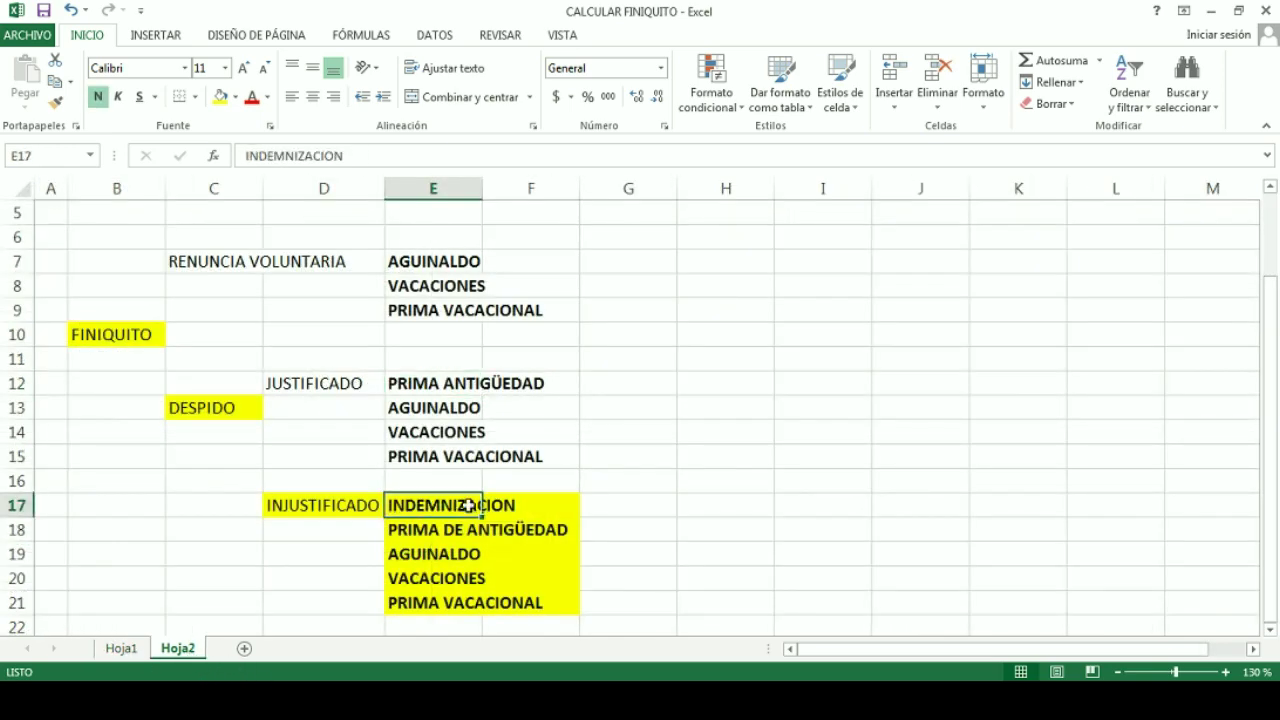
left_click(122, 649)
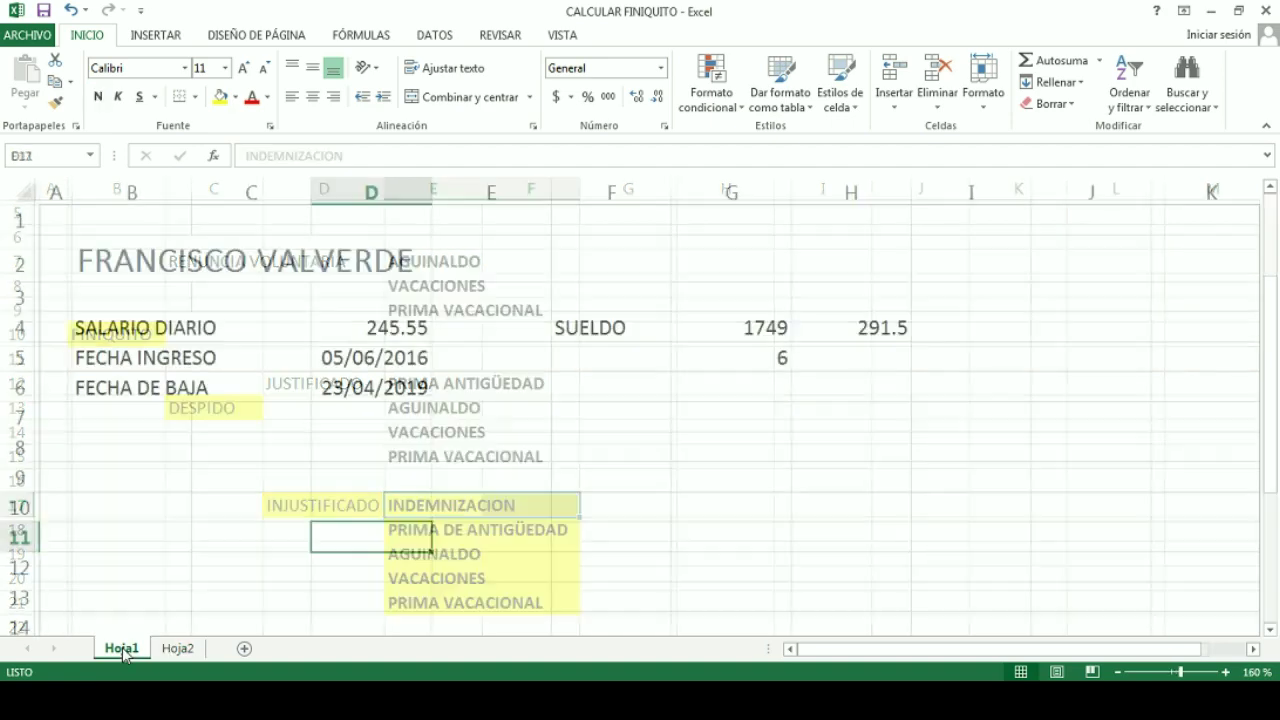
left_click(178, 649)
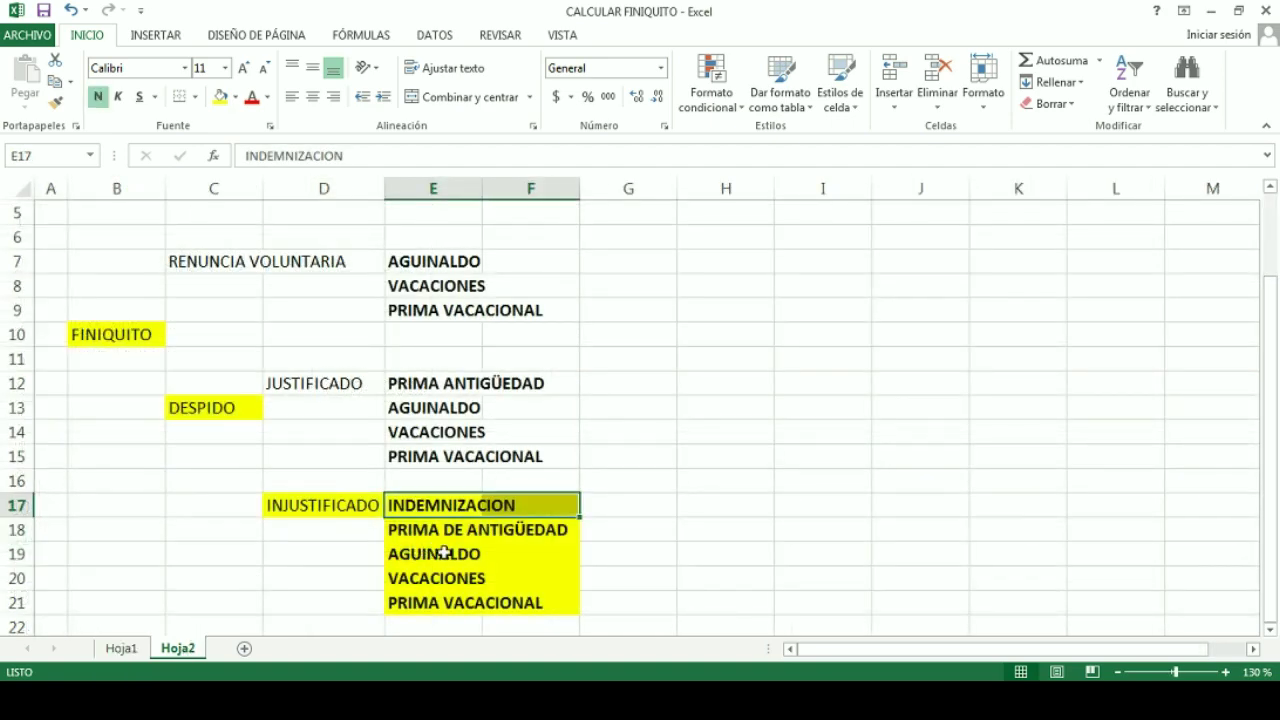
left_click_drag(410, 554, 551, 554)
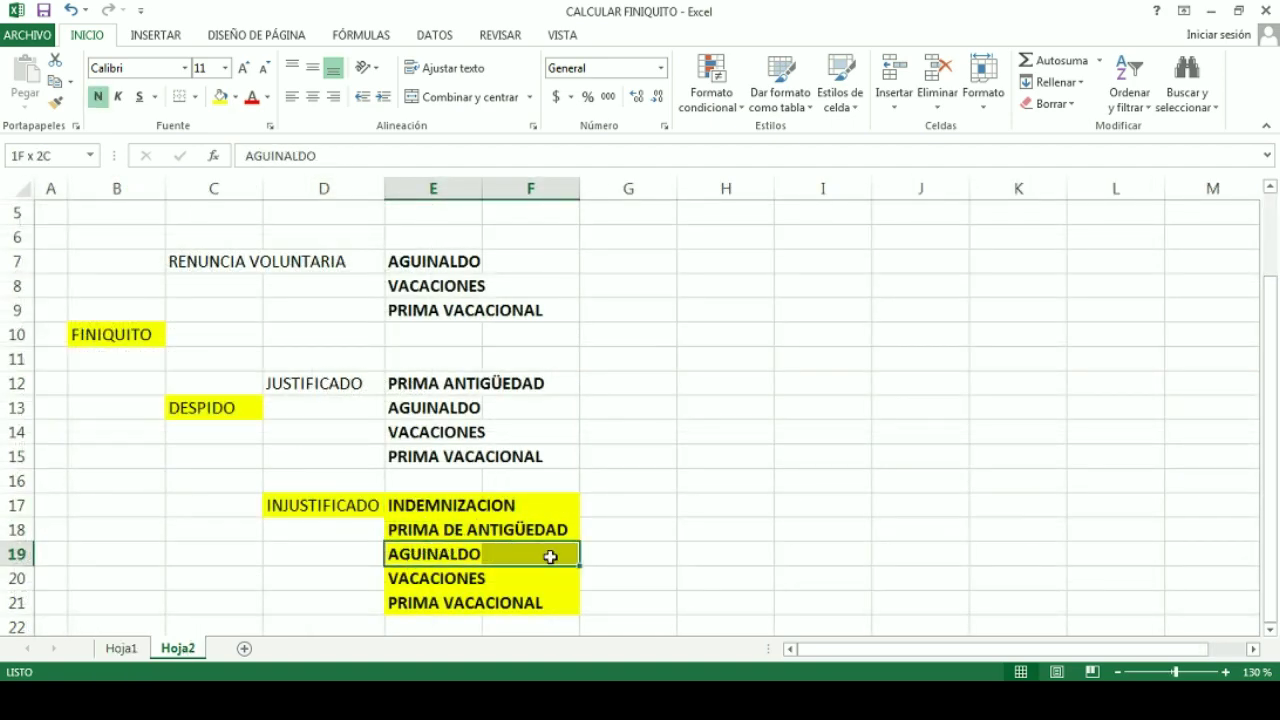
mouse_move(403, 587)
left_mouse_down()
mouse_move(508, 580)
mouse_move(505, 598)
left_mouse_up()
left_click(475, 600)
left_click(414, 510)
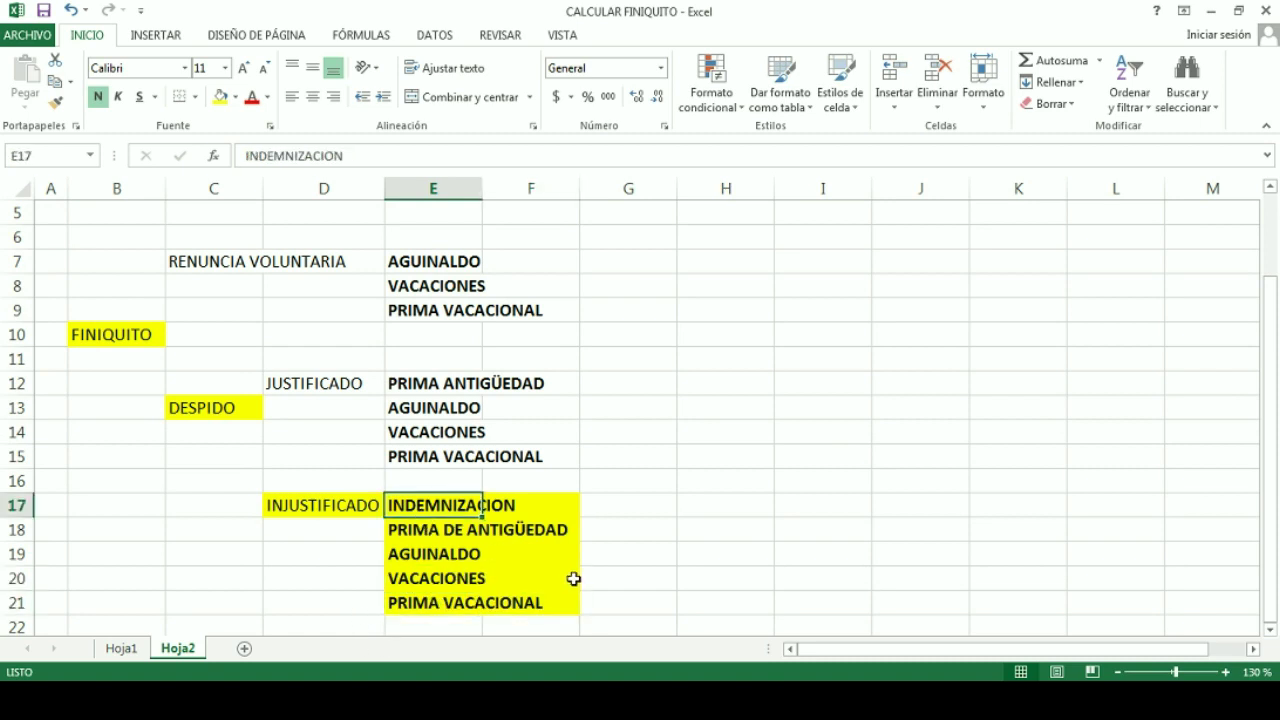
left_click_drag(423, 503, 526, 510)
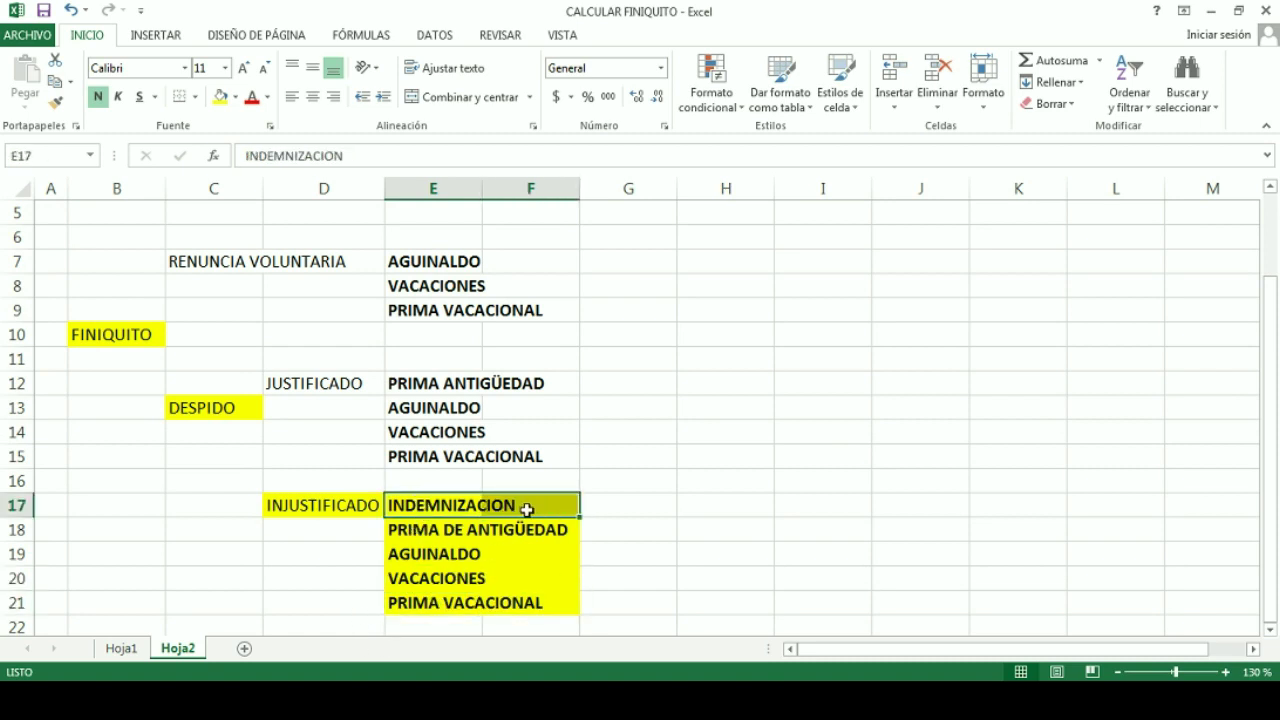
left_click_drag(423, 510, 542, 514)
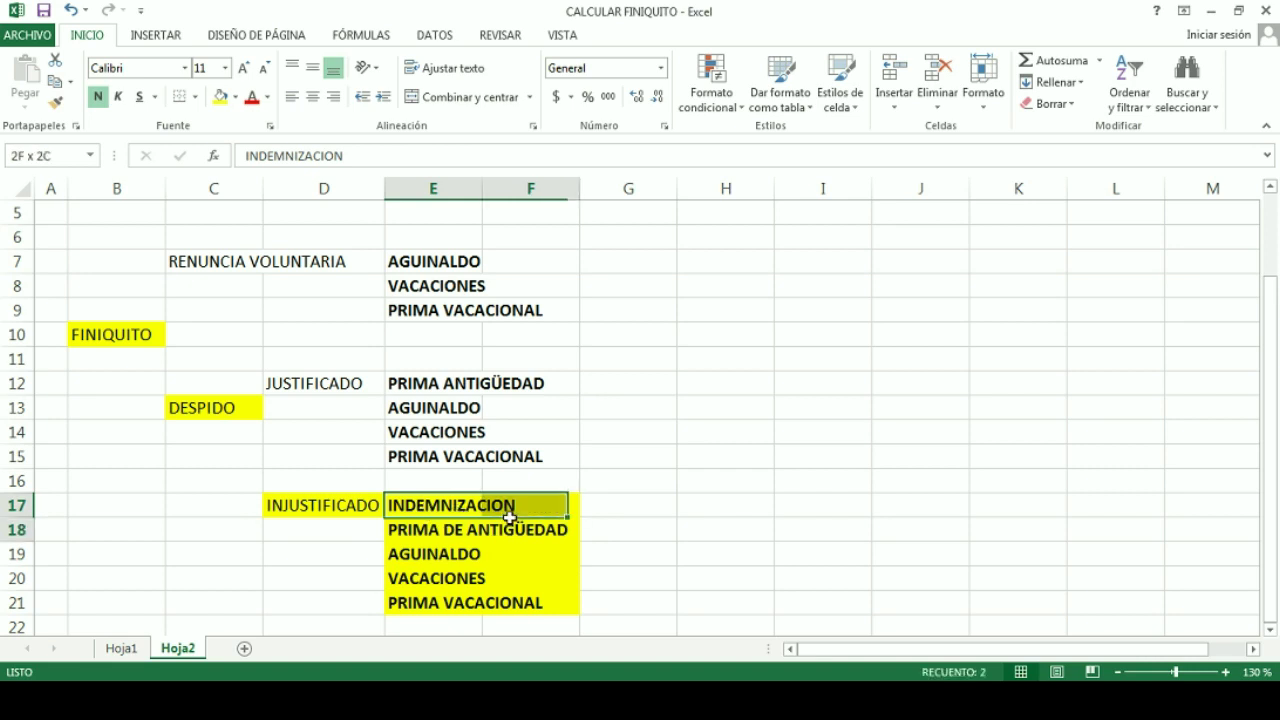
left_click(122, 648)
Type the label INDEMNIZACION into cell B8 of Hoja1.
left_click(140, 452)
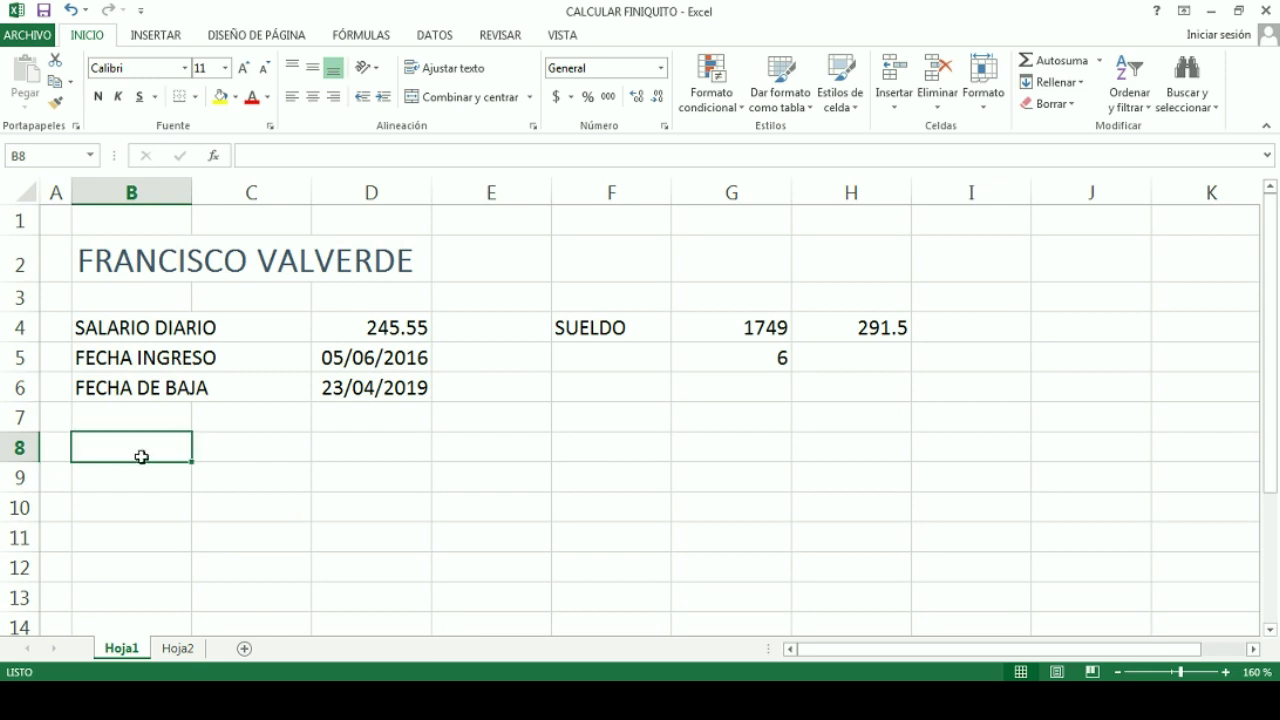
type("INDEMNIZAC")
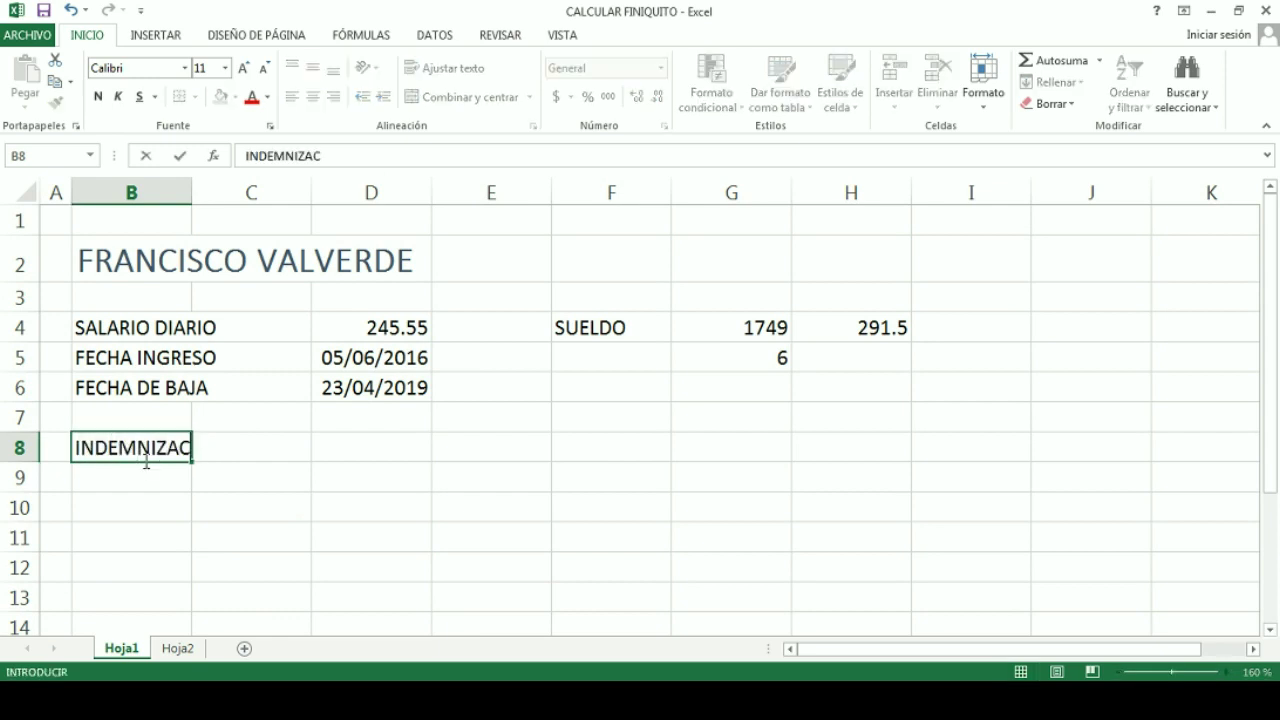
type("ION")
key("Return")
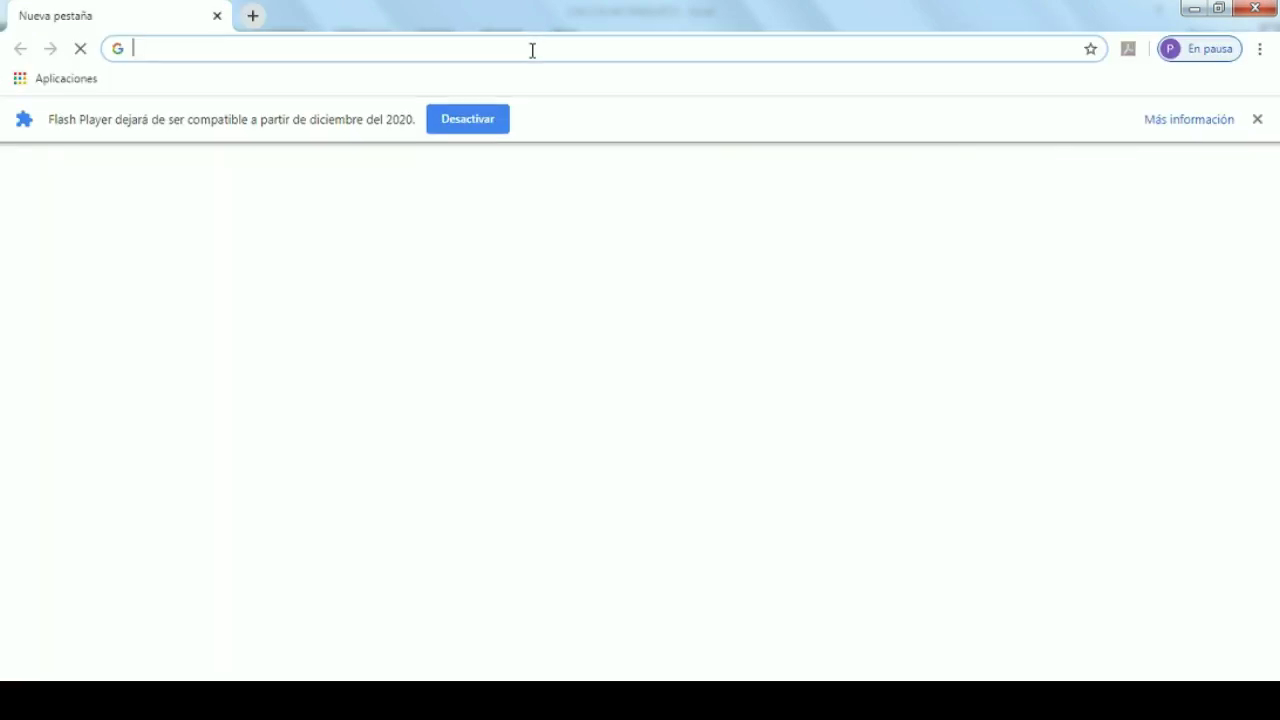
Search INDEMNIZACION in Chrome, then minimize the browser back to Excel.
type("INDEMNIZACION")
key("Return")
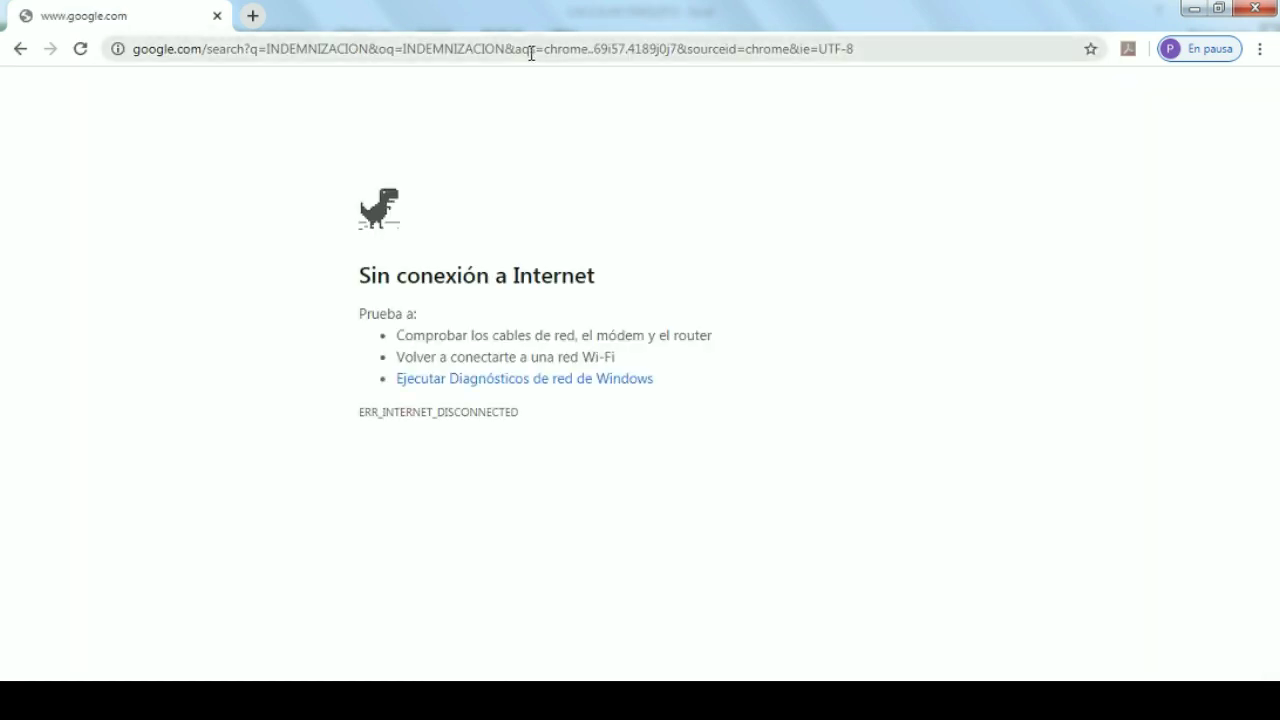
left_click(1194, 8)
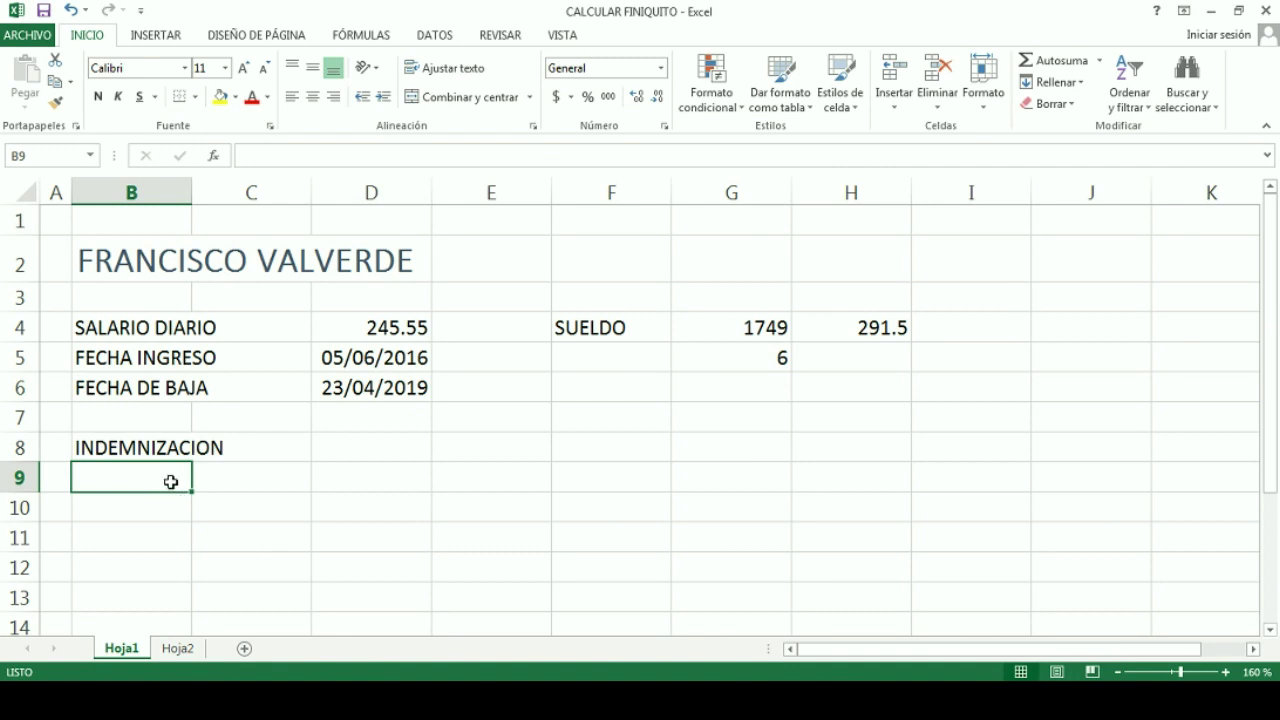
Apply the Encabezado 1 cell style to the INDEMNIZACION heading across B8:F8.
left_click_drag(129, 449, 568, 459)
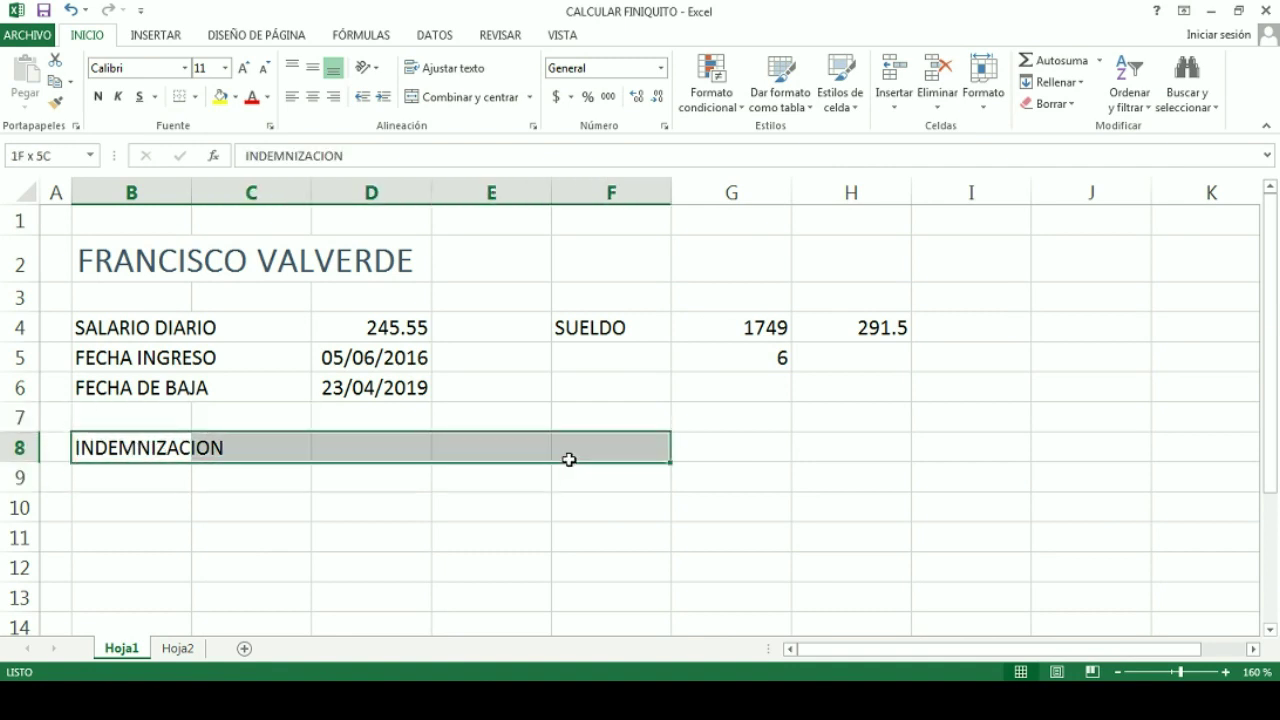
left_click(836, 104)
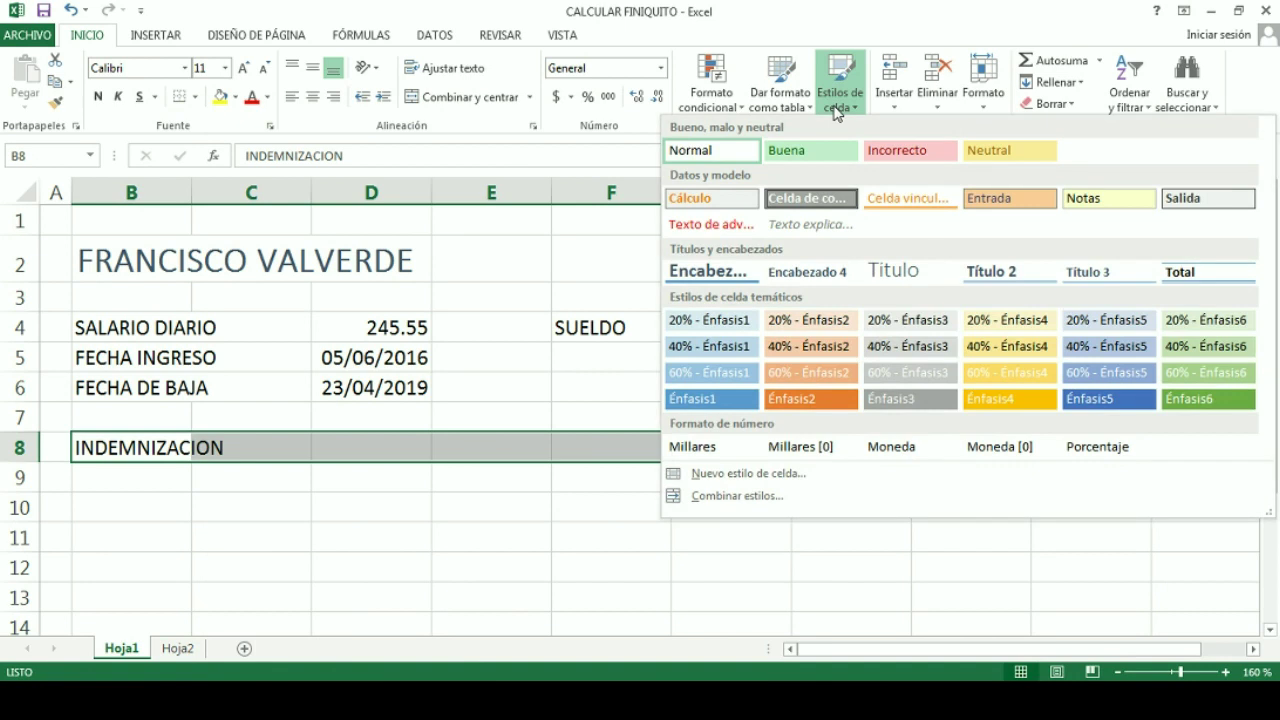
left_click(712, 272)
left_click(254, 511)
left_click(132, 521)
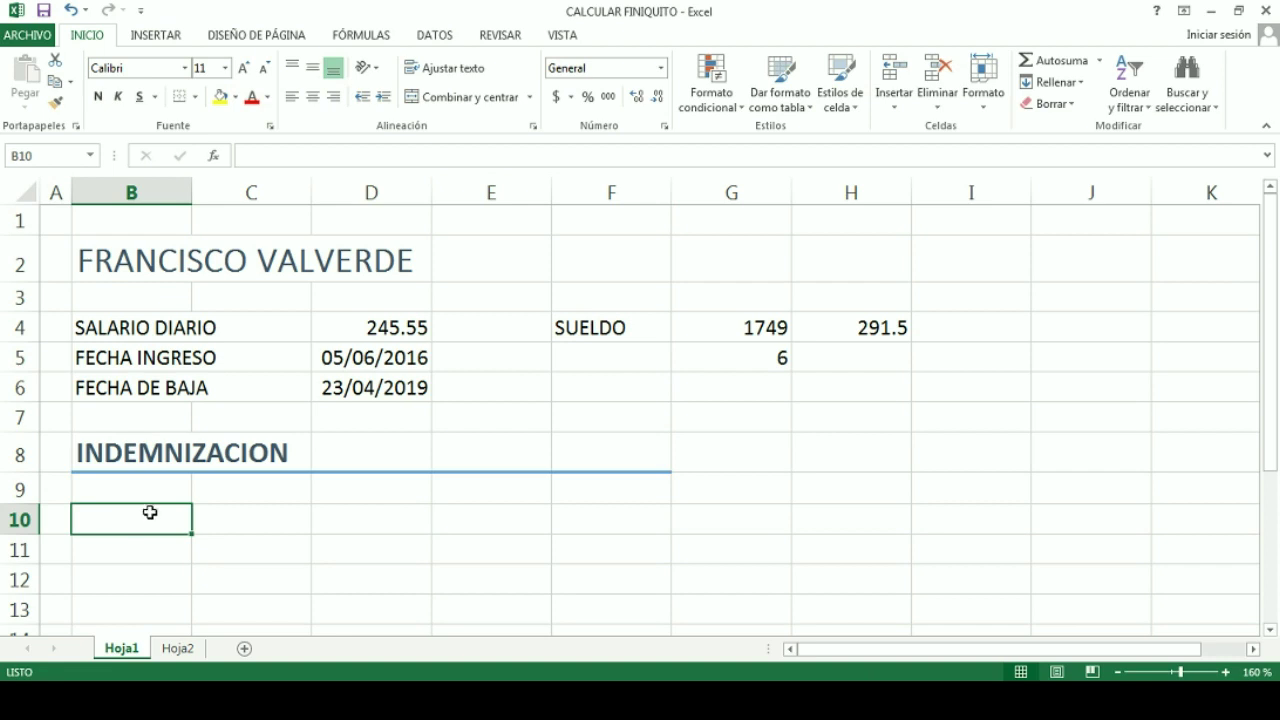
scroll(150, 512, "down", 1)
Enter 90 days in B9 and the formula =+B9*D4 in F9.
scroll(150, 512, "up", 1)
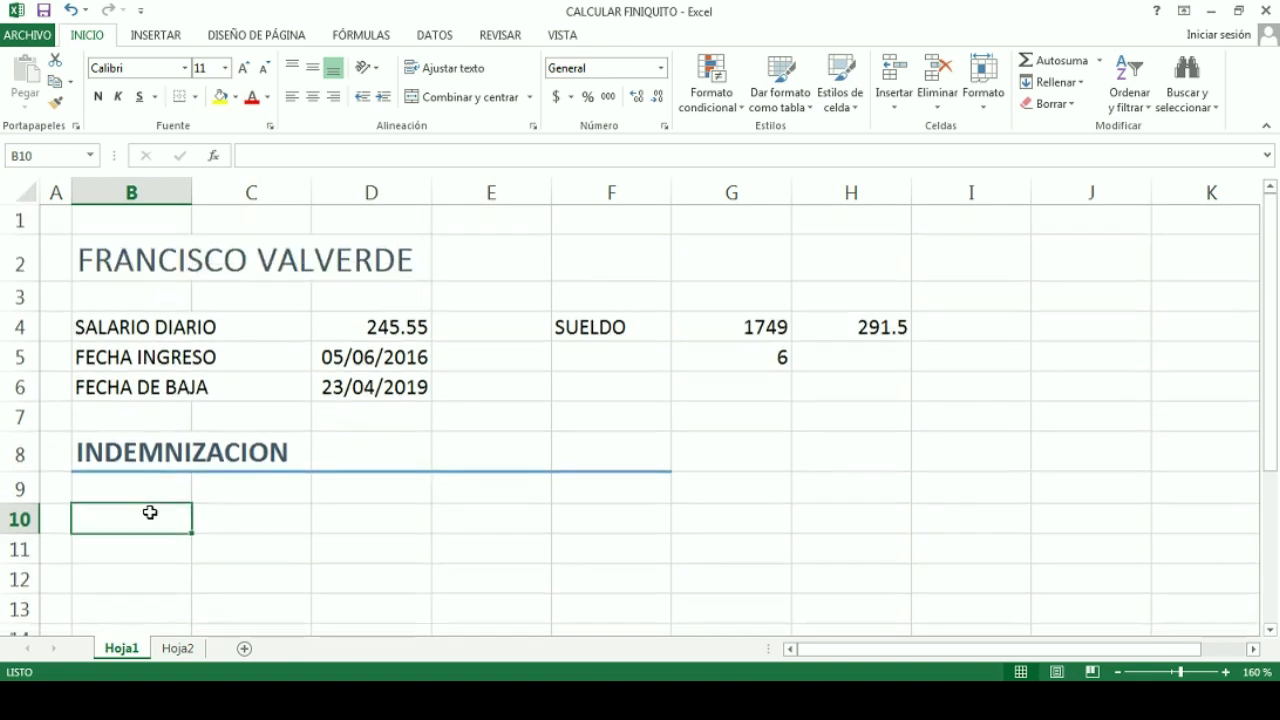
left_click(151, 487)
type("90")
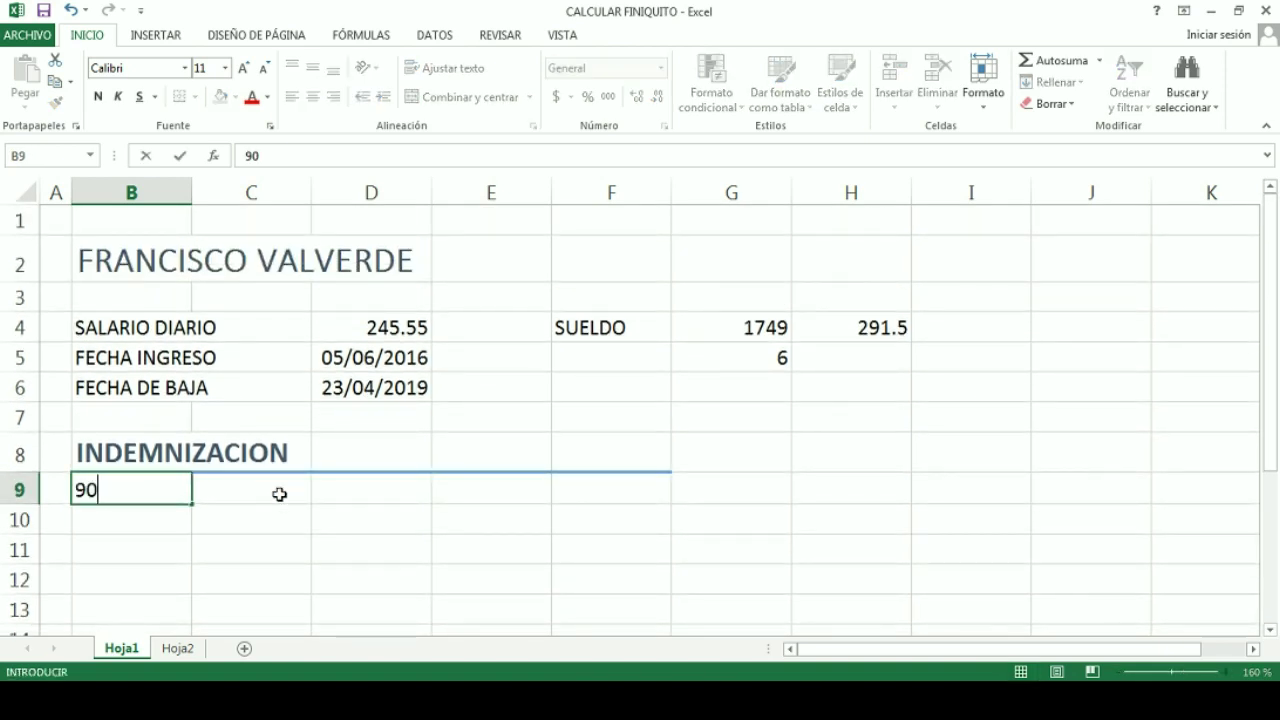
left_click(279, 494)
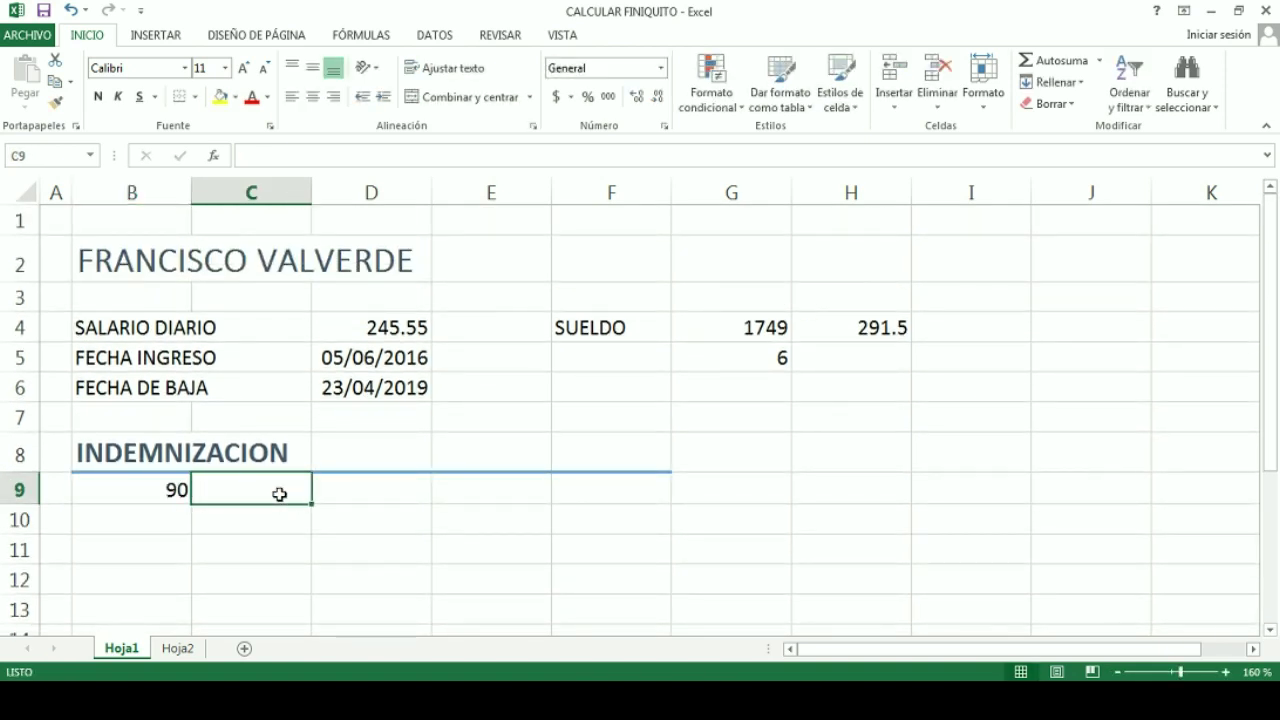
key("Right")
key("Right")
key("Right")
key("Right")
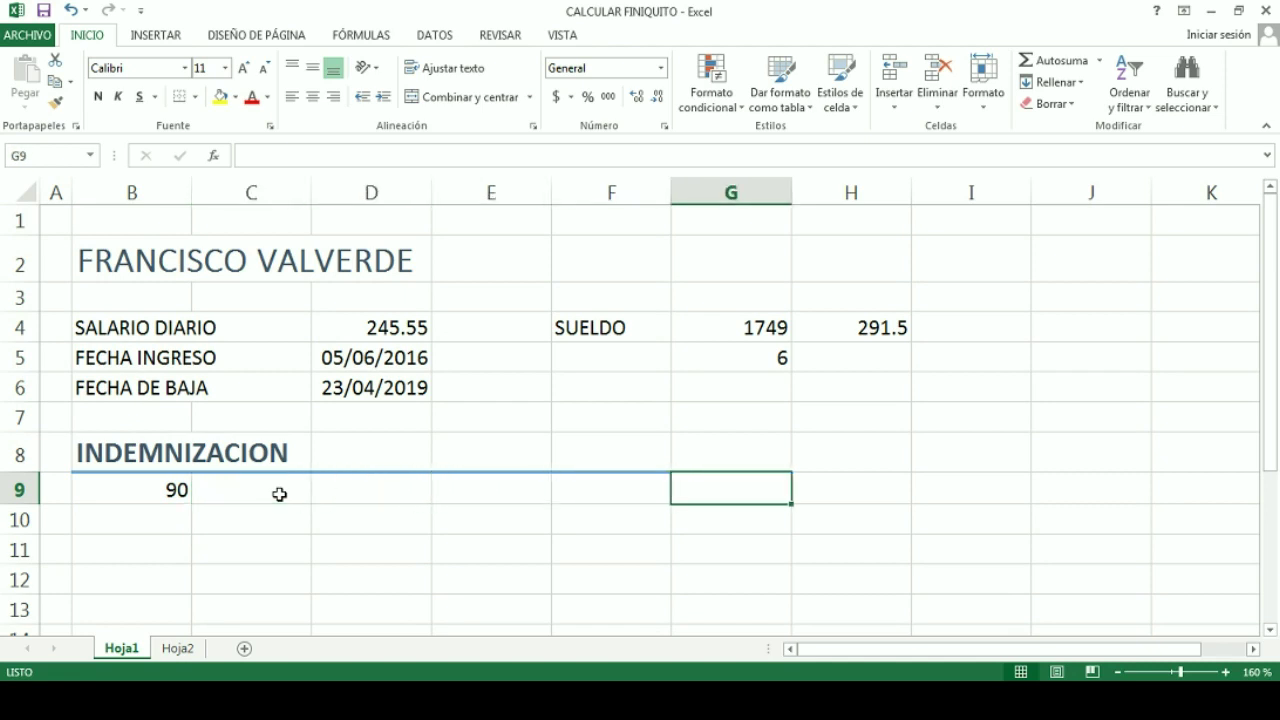
key("Left")
type("+")
key("Left")
key("Left")
key("Left")
key("Left")
type("*")
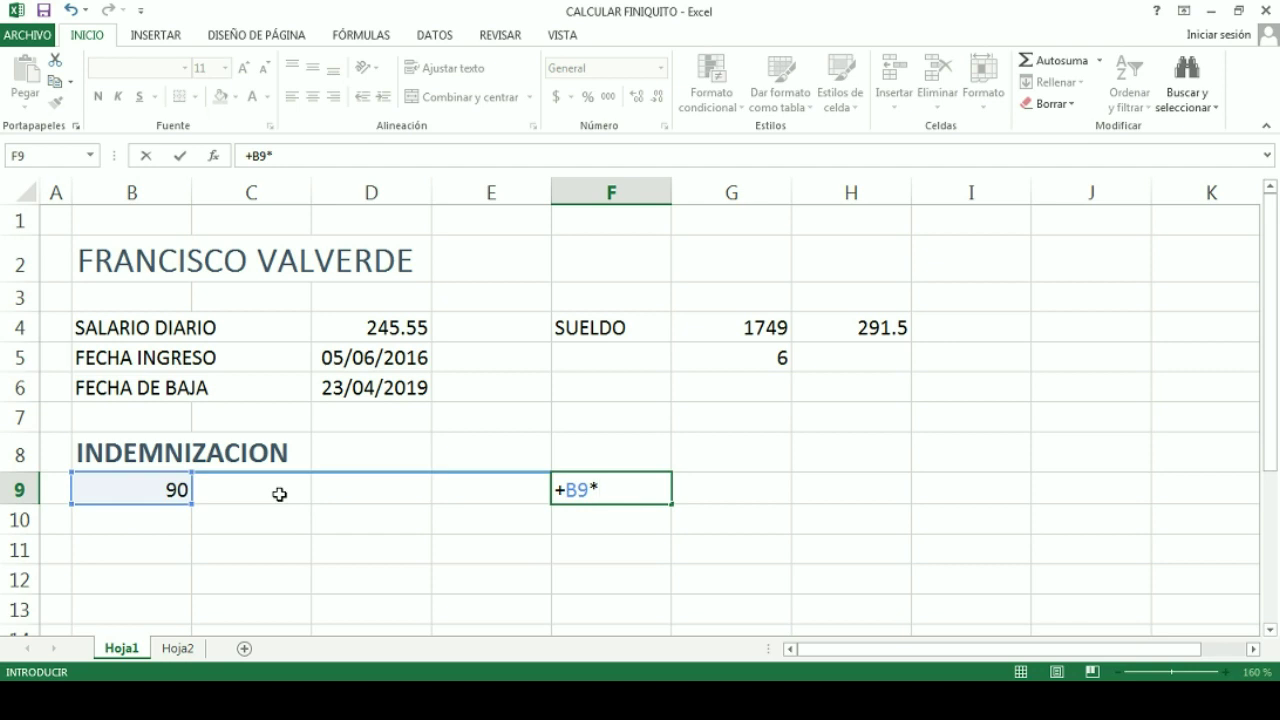
key("Left")
key("Up")
key("Up")
key("Up")
key("Up")
key("Up")
key("Left")
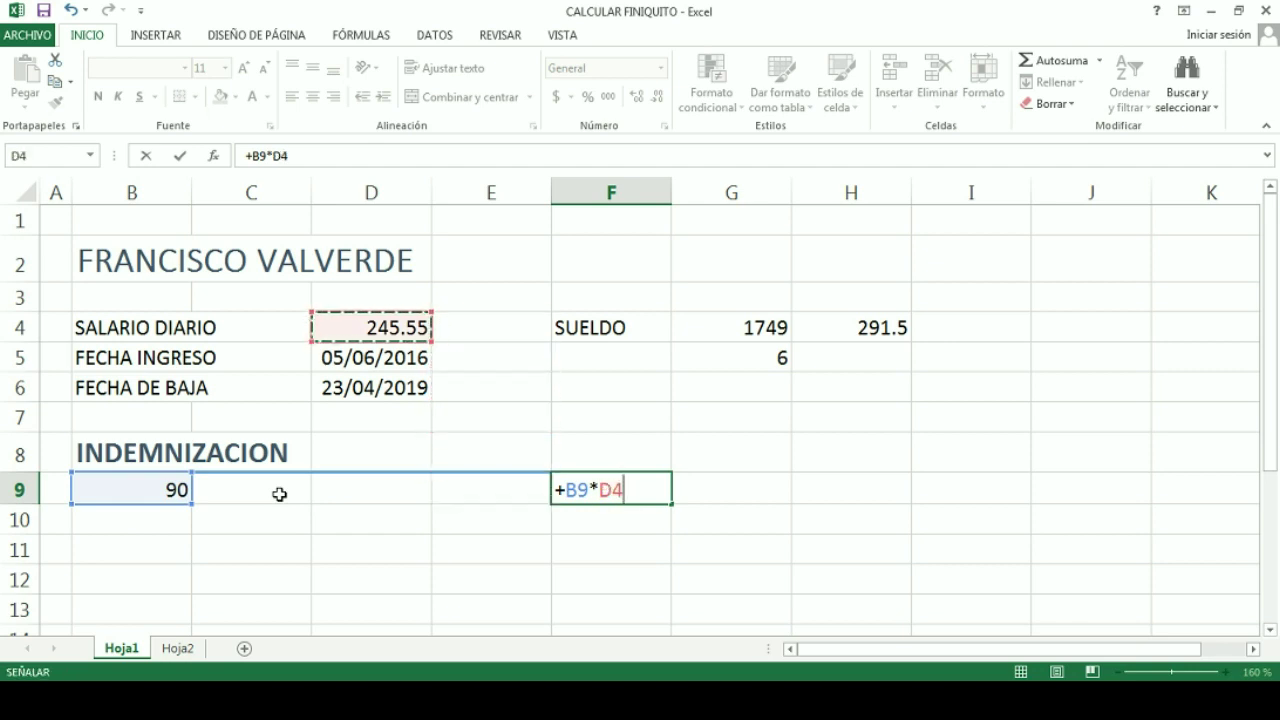
key("Return")
Remove the SUELDO scratch figures in F3:H6 and give column F comma style.
left_click_drag(562, 298, 866, 373)
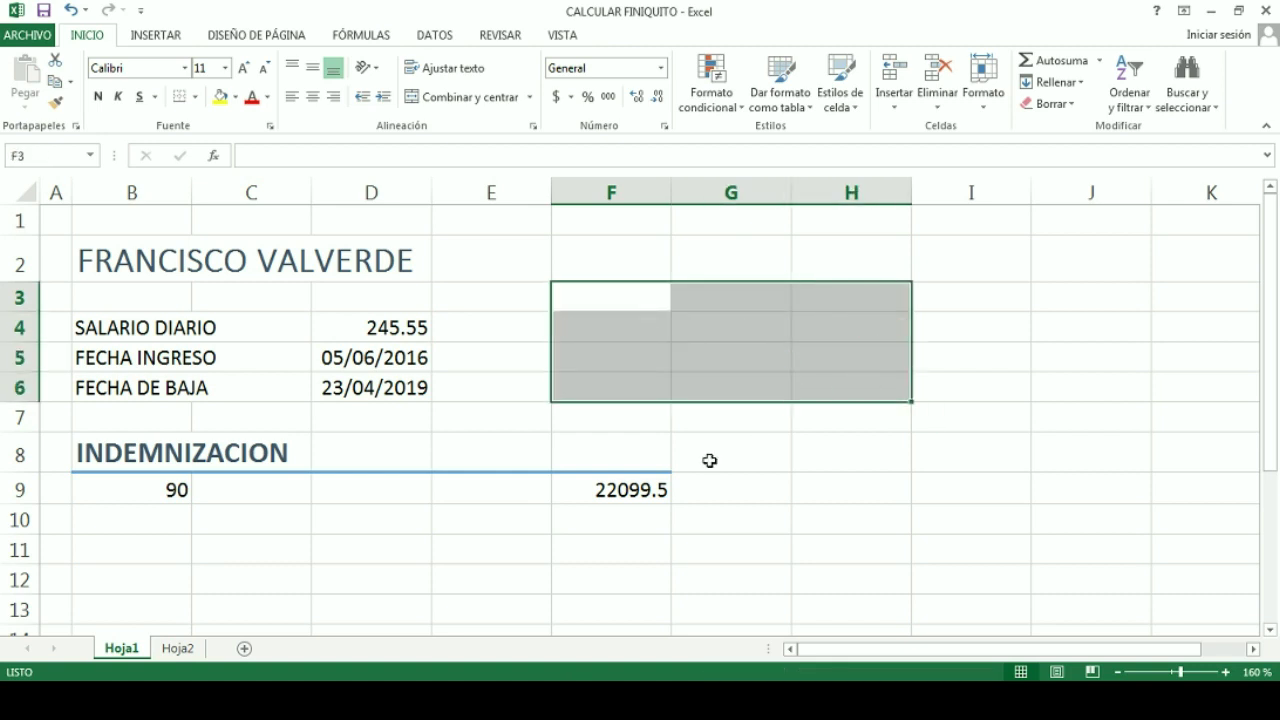
left_click(626, 488)
left_click(611, 192)
left_click(608, 96)
left_click(612, 357)
scroll(520, 512, "down", 1)
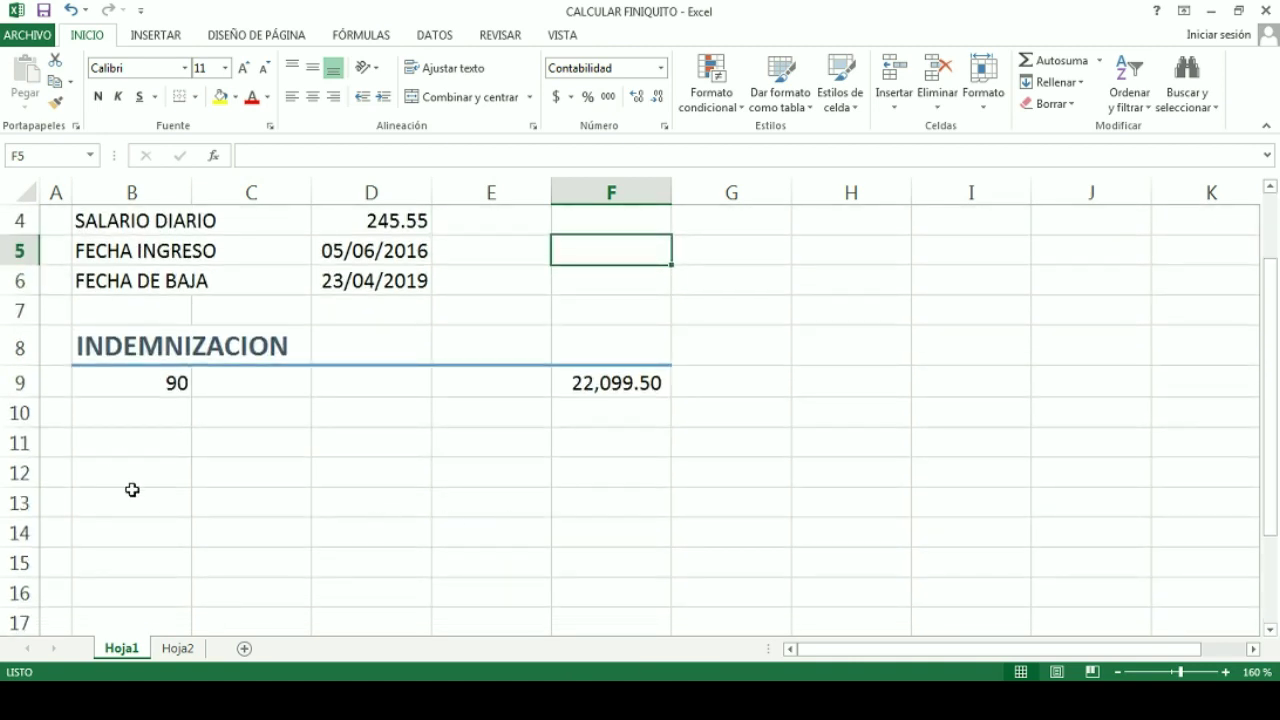
left_click(160, 448)
left_click(143, 464)
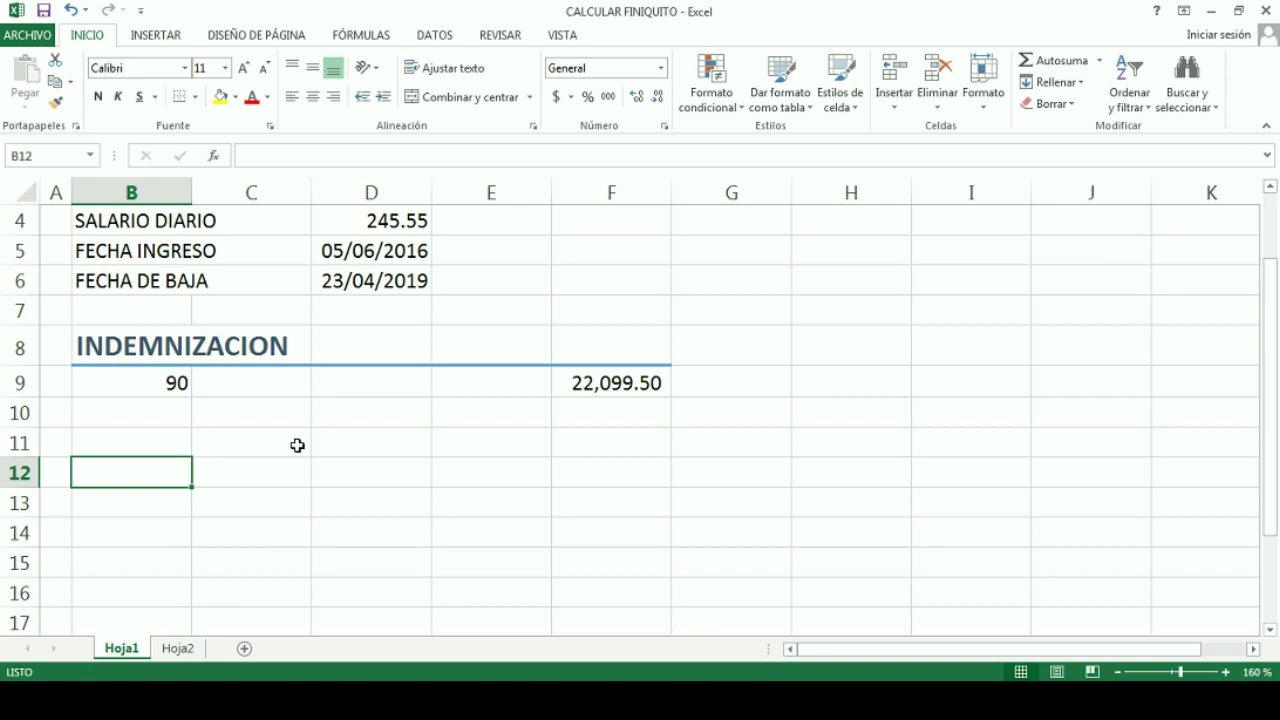
scroll(297, 445, "up", 1)
double_click(596, 484)
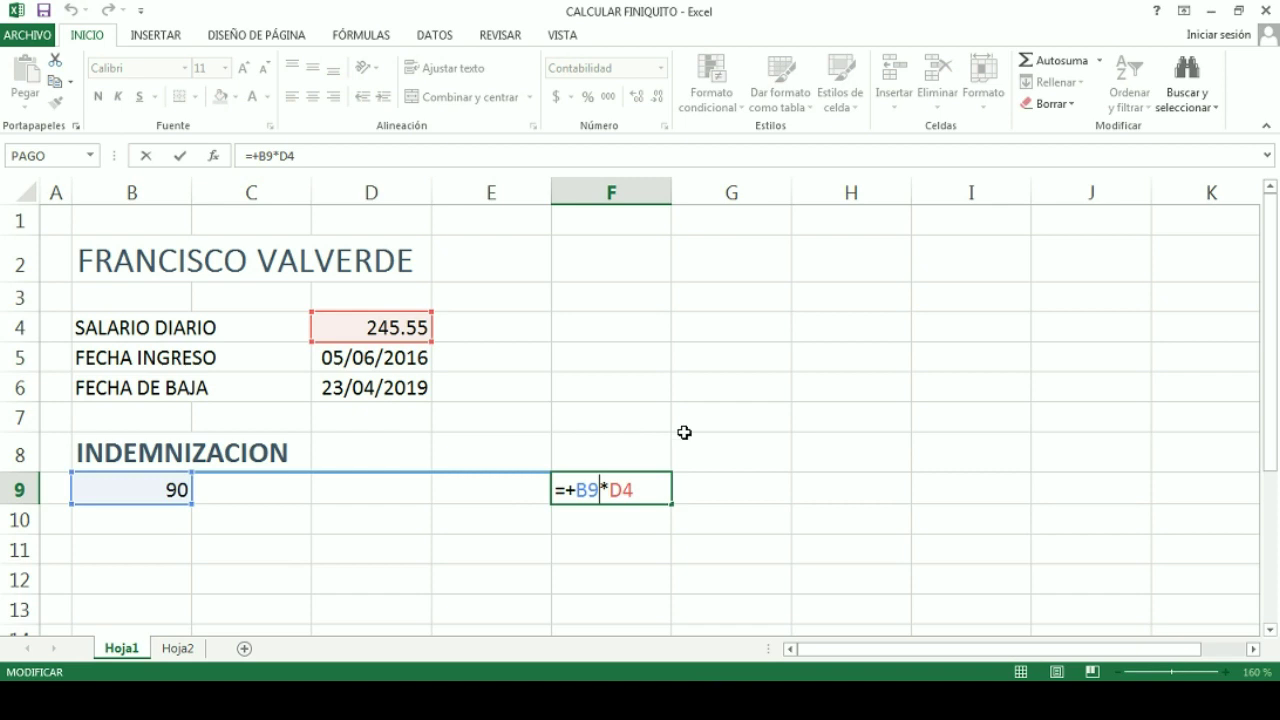
key("Return")
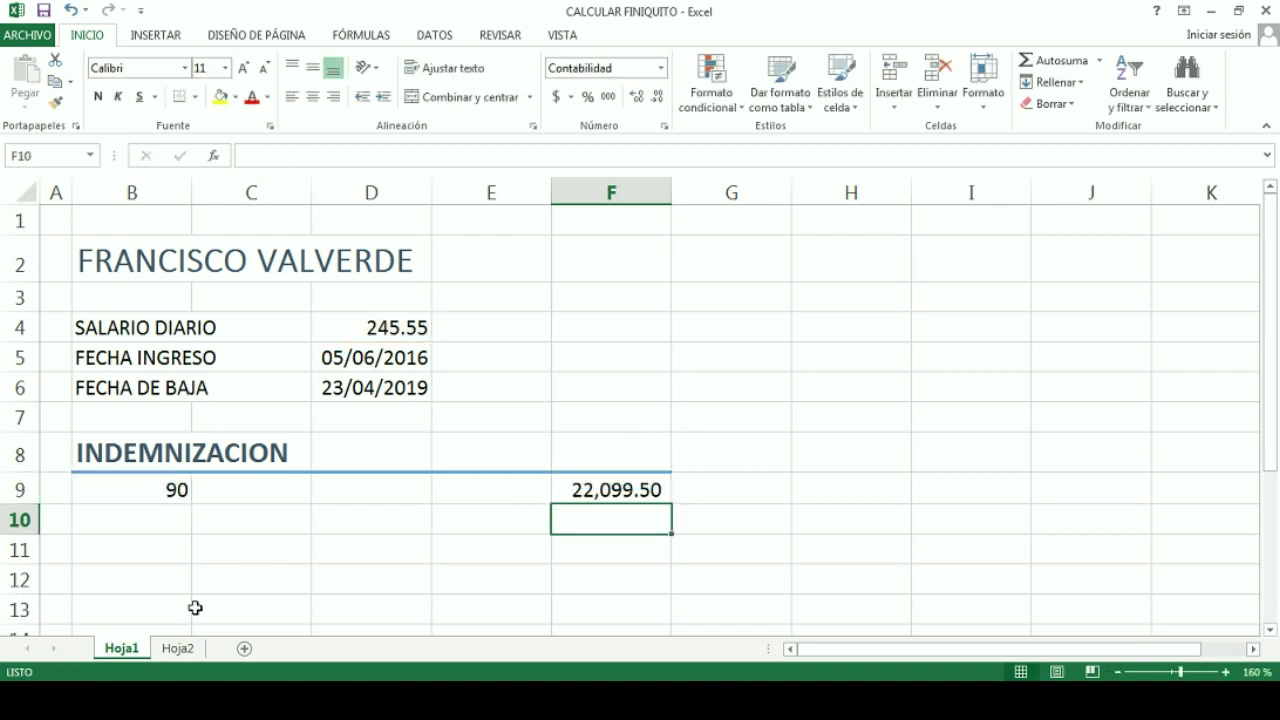
Fill Hoja2's INDEMNIZACION cell E17 green, then return to Hoja1's B12.
left_click(178, 648)
left_click(236, 97)
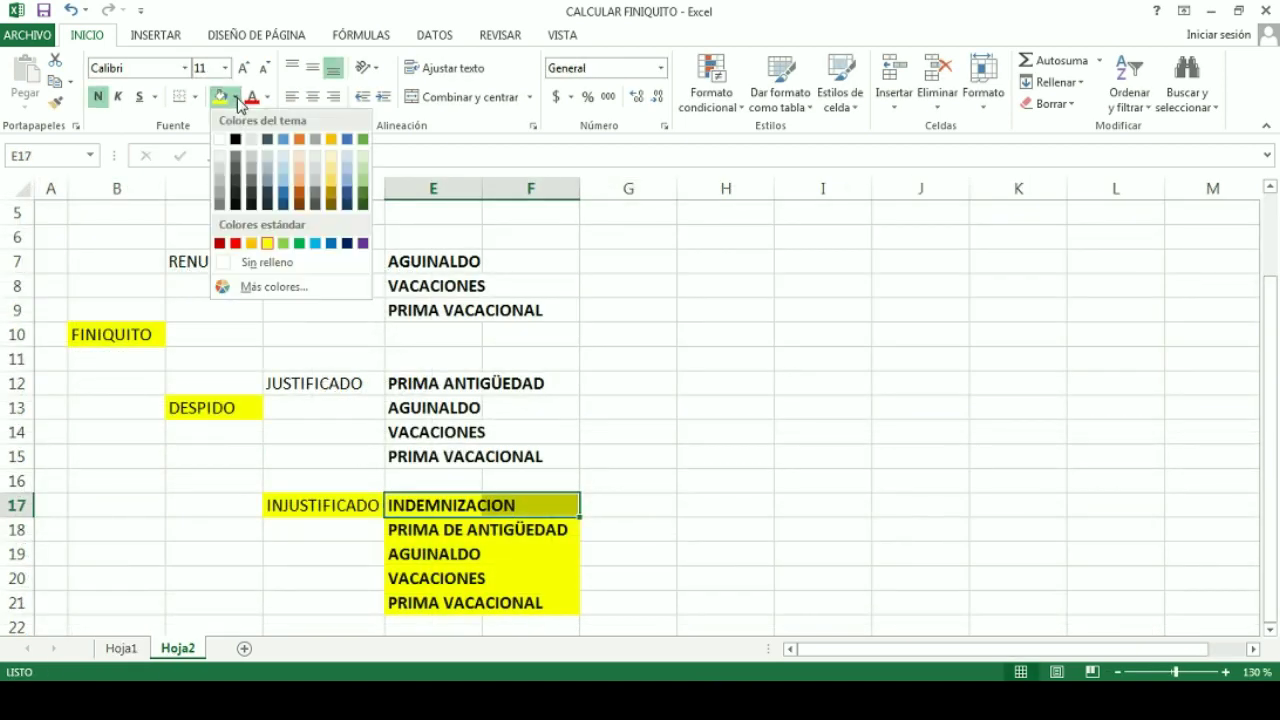
left_click(281, 240)
left_click(433, 554)
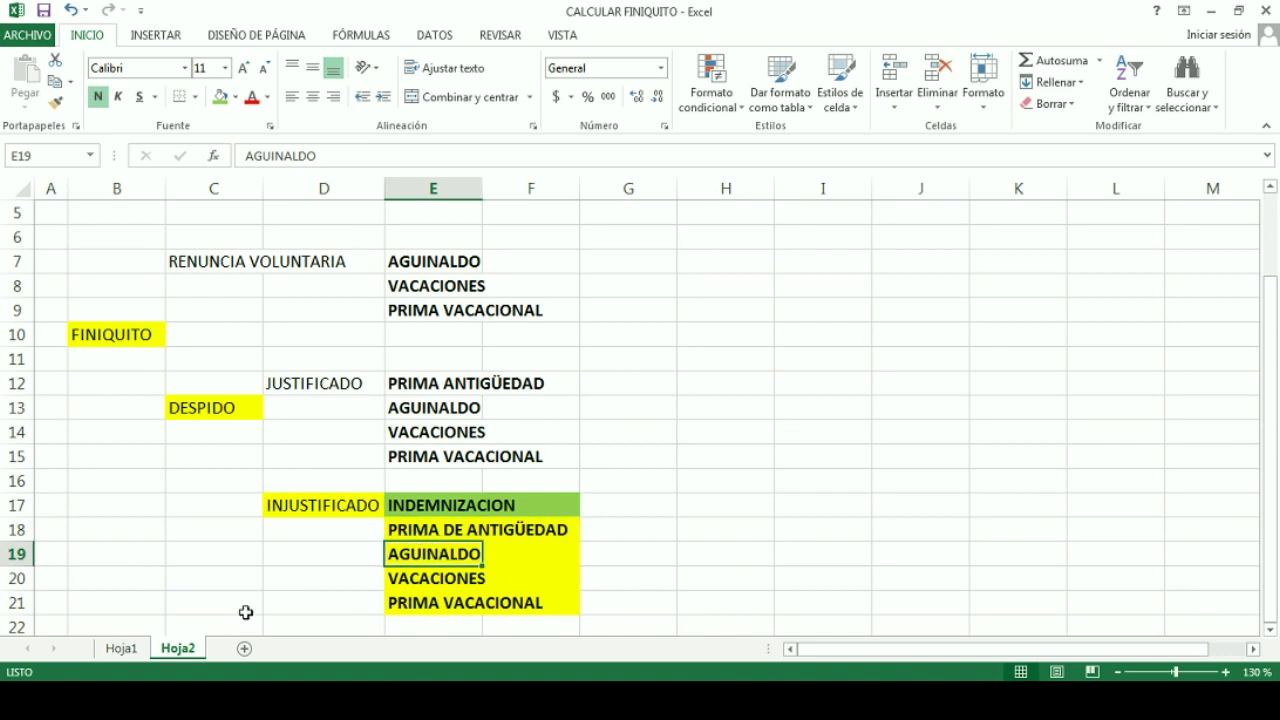
left_click(121, 648)
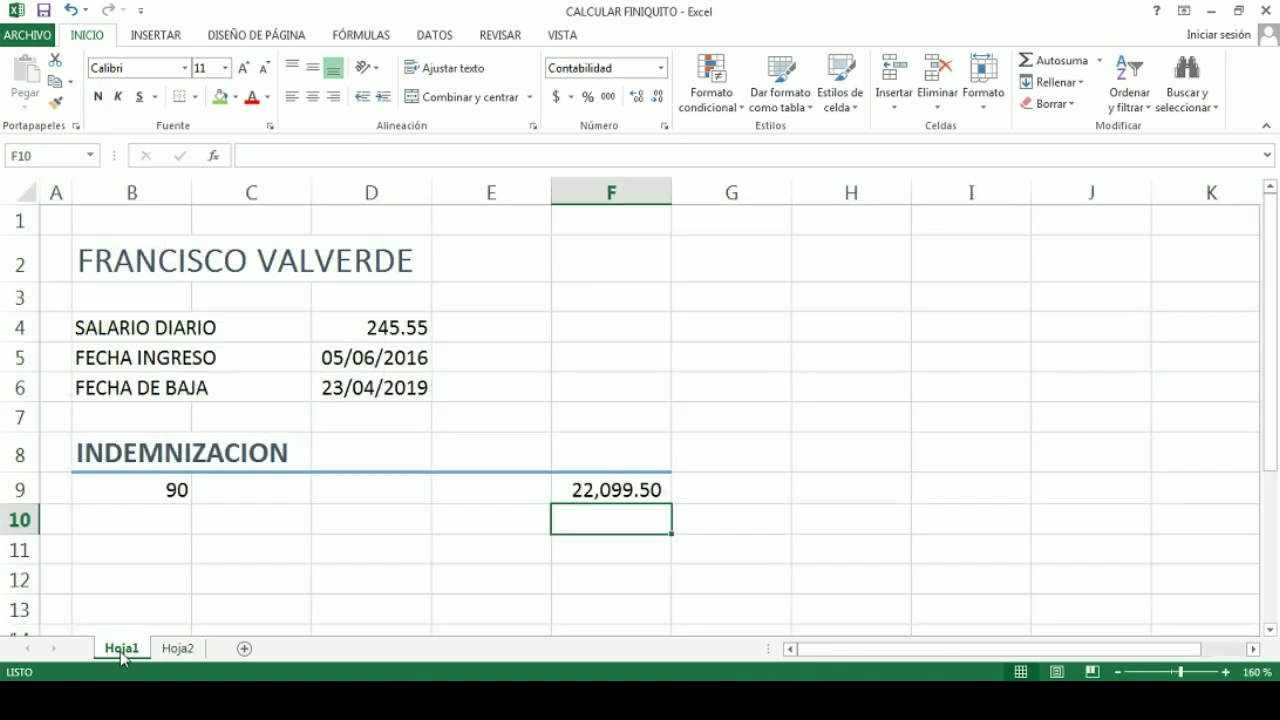
left_click(139, 580)
Enter the PRIMA DE ANTIGÜEDAD label in B12 and give B12:F12 the row-8 heading cell style.
type("PRIMA DE ANTIGÜEDAD")
key("Return")
scroll(151, 551, "down", 2)
left_click_drag(120, 386, 608, 384)
left_click(840, 95)
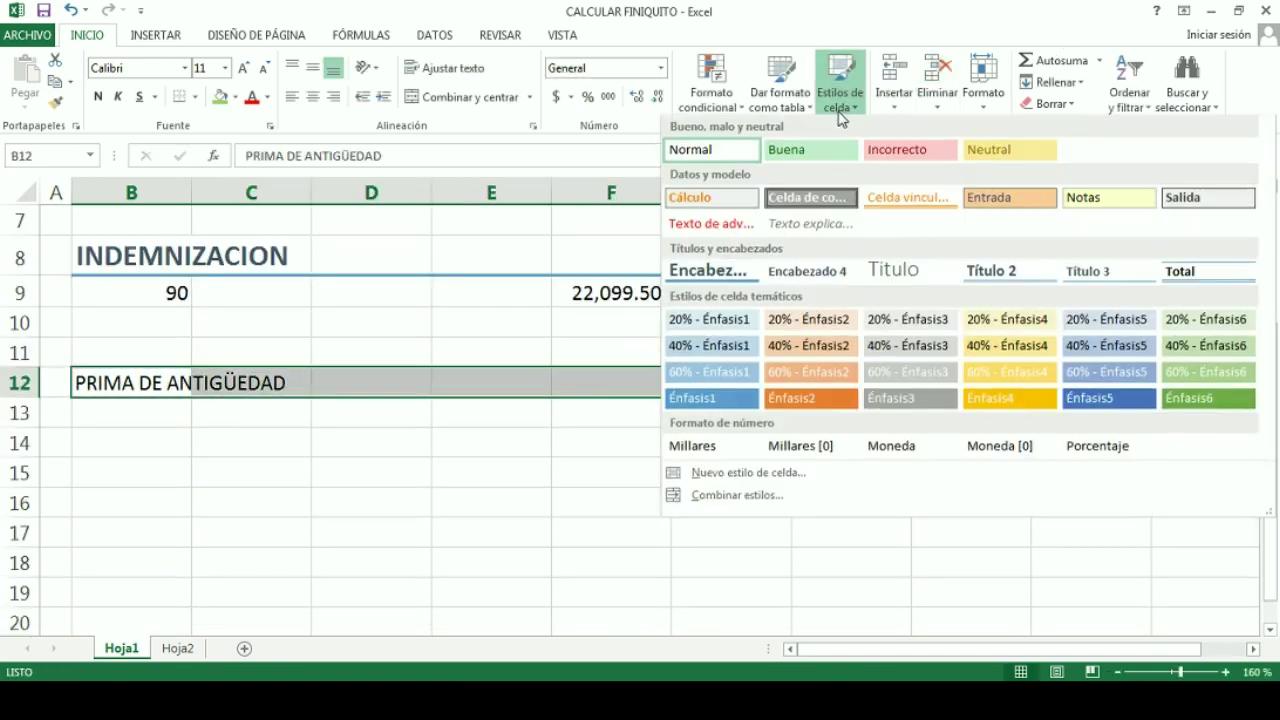
left_click(690, 272)
Enter trial values 1 and 12 in B13:C13, then delete both again.
left_click(113, 454)
left_click(129, 430)
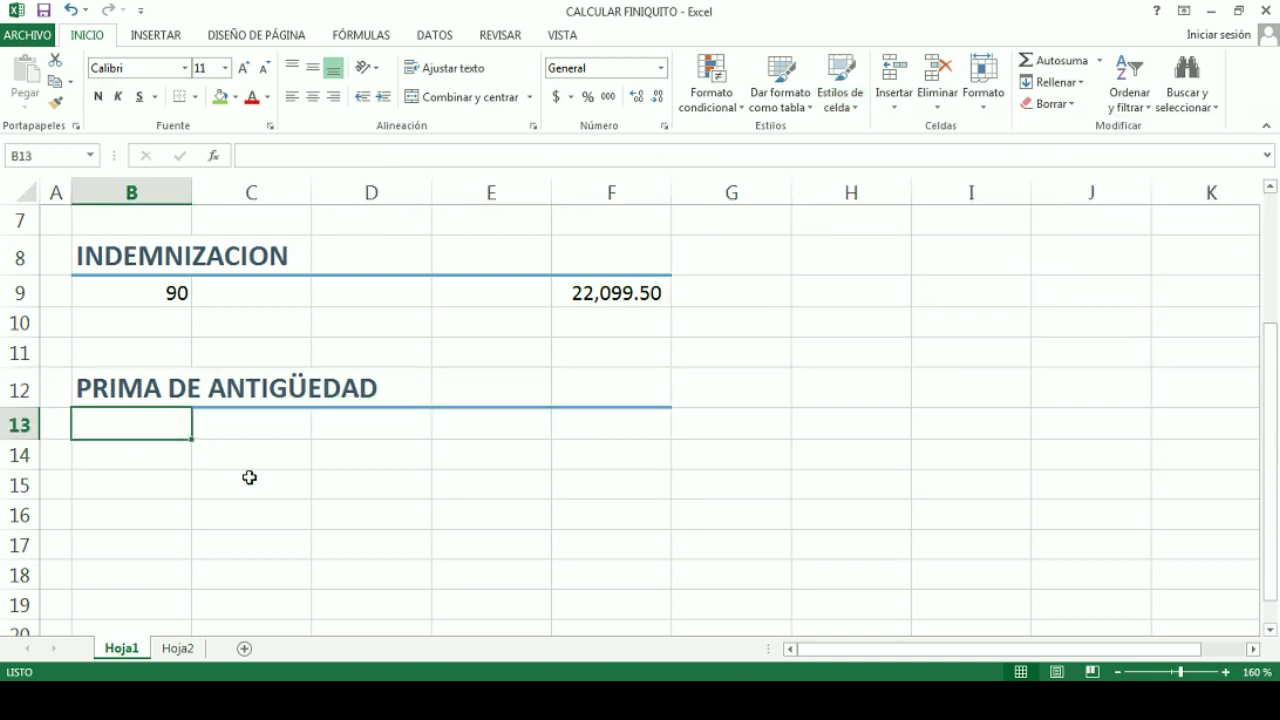
type("1")
key("Tab")
type("12")
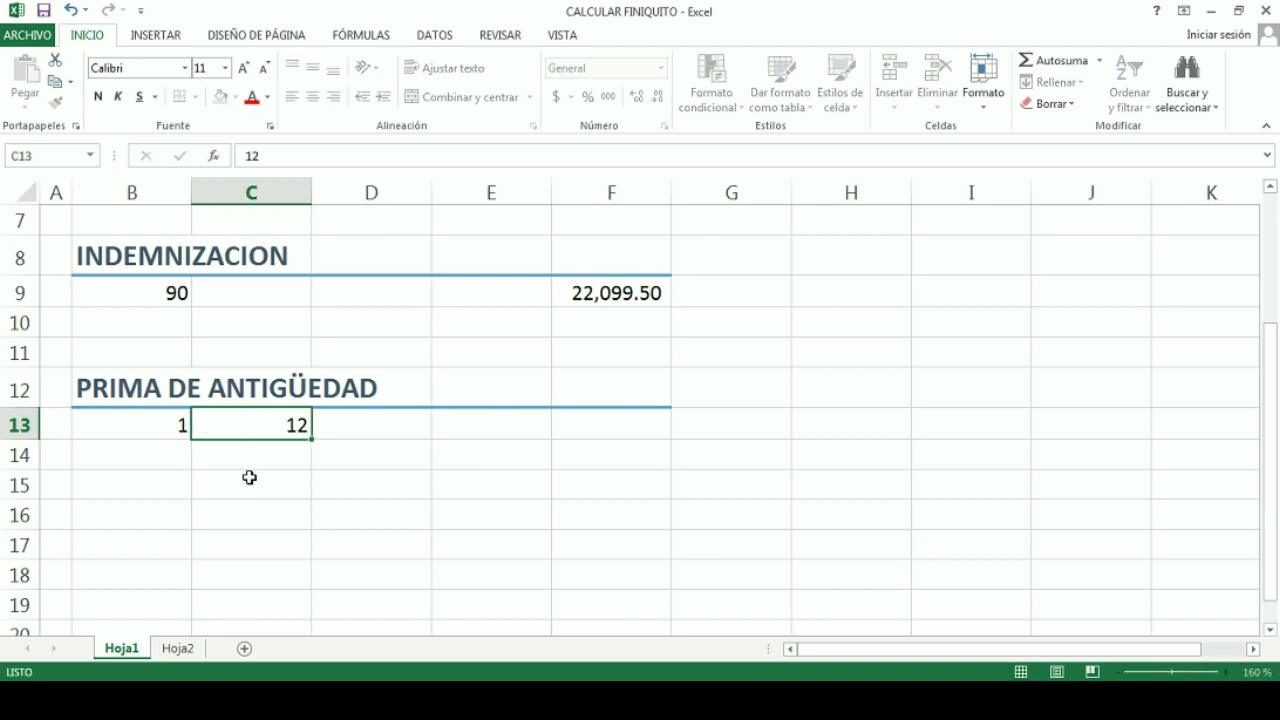
key("Return")
key("Up")
key("Right")
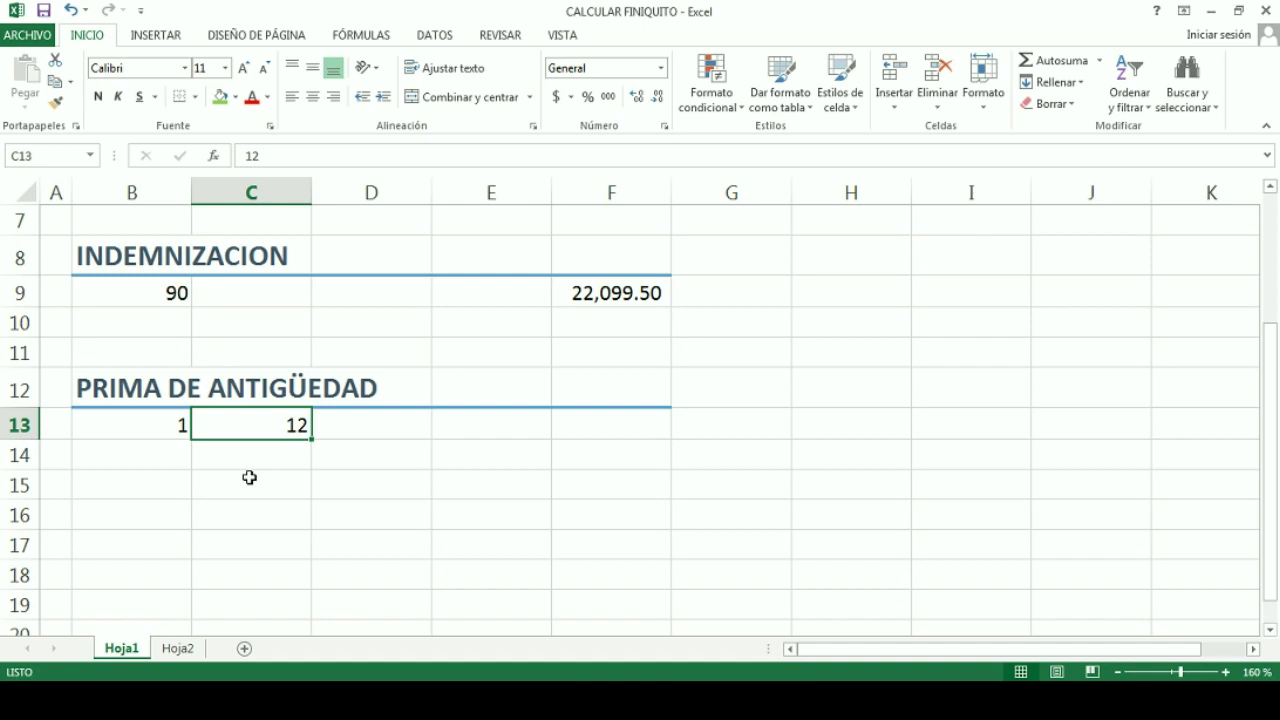
key("Left")
key("Delete")
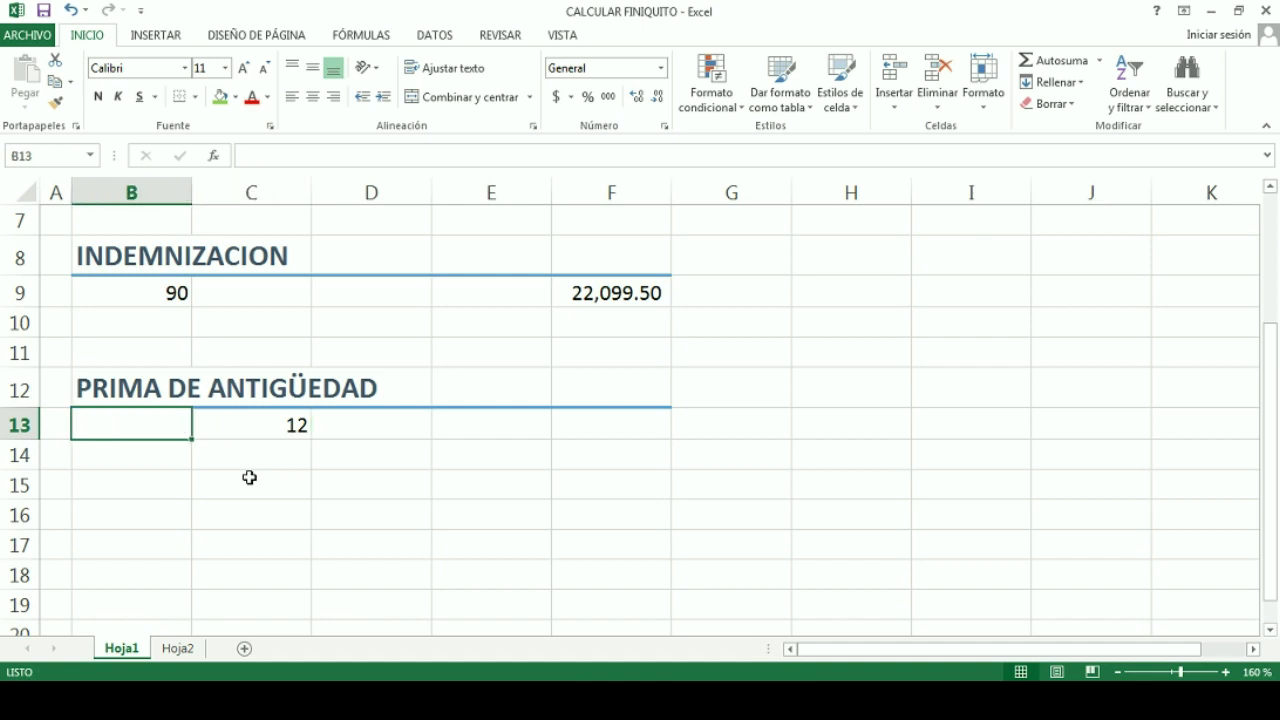
key("Right")
key("Delete")
key("Left")
scroll(249, 477, "up", 2)
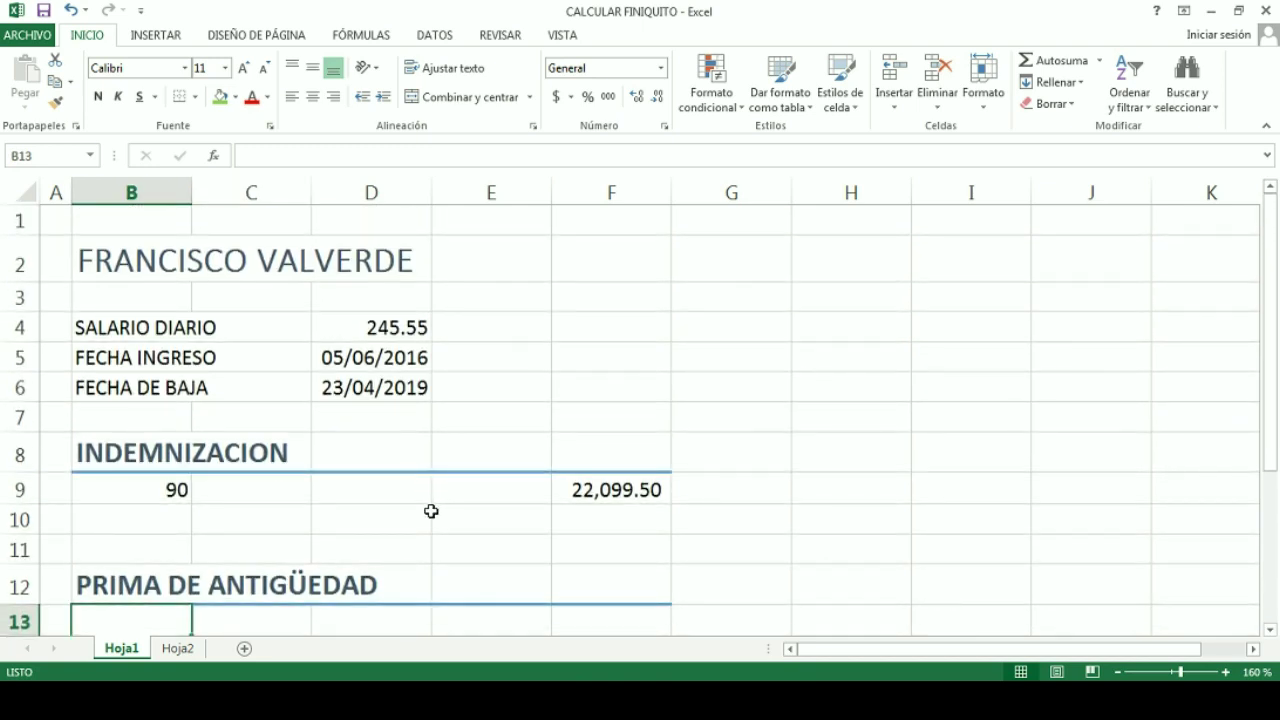
scroll(431, 511, "down", 1)
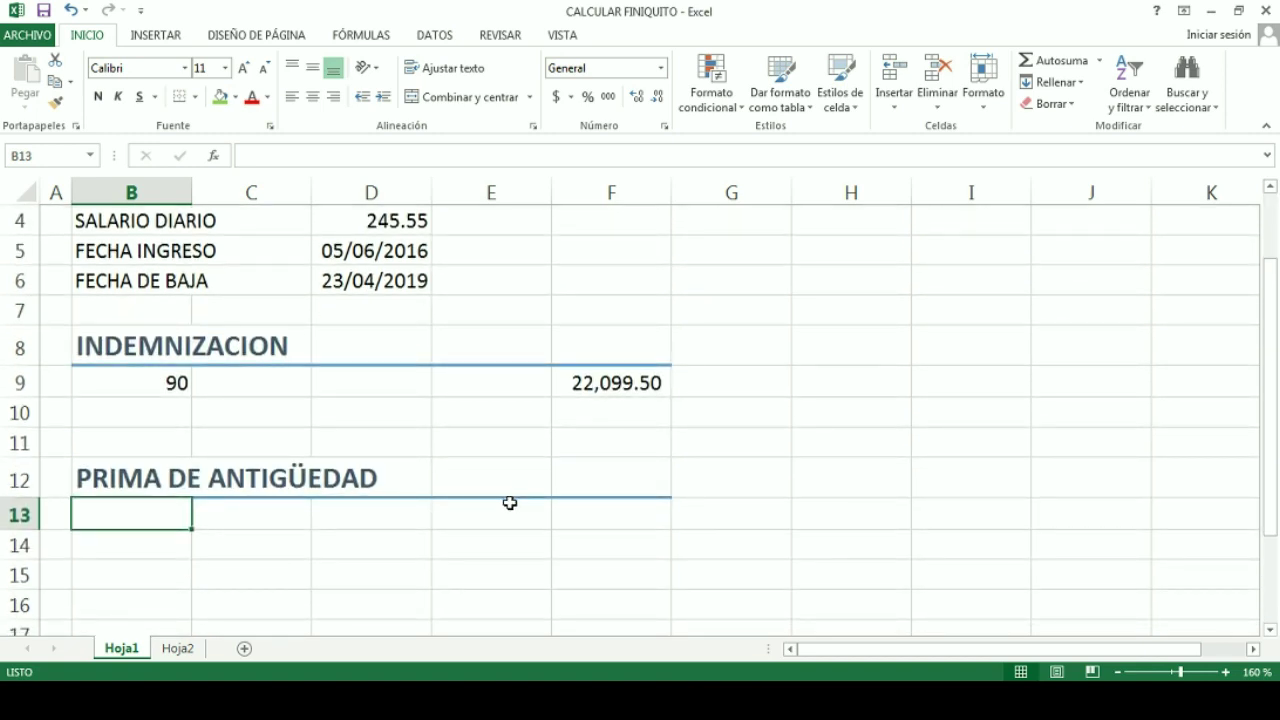
Copy the FECHA INGRESO and FECHA DE BAJA rows and paste them as values at B13.
left_click_drag(131, 252, 386, 291)
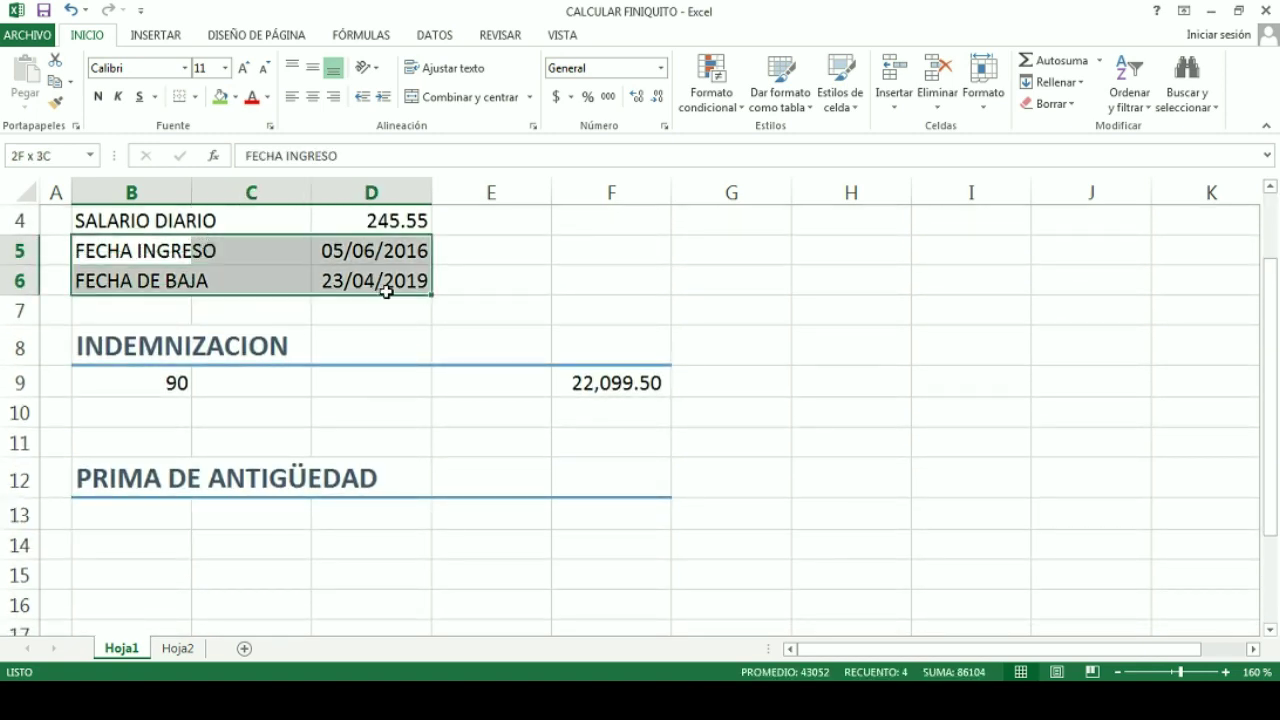
right_click(334, 280)
left_click(371, 306)
left_click(153, 515)
right_click(155, 500)
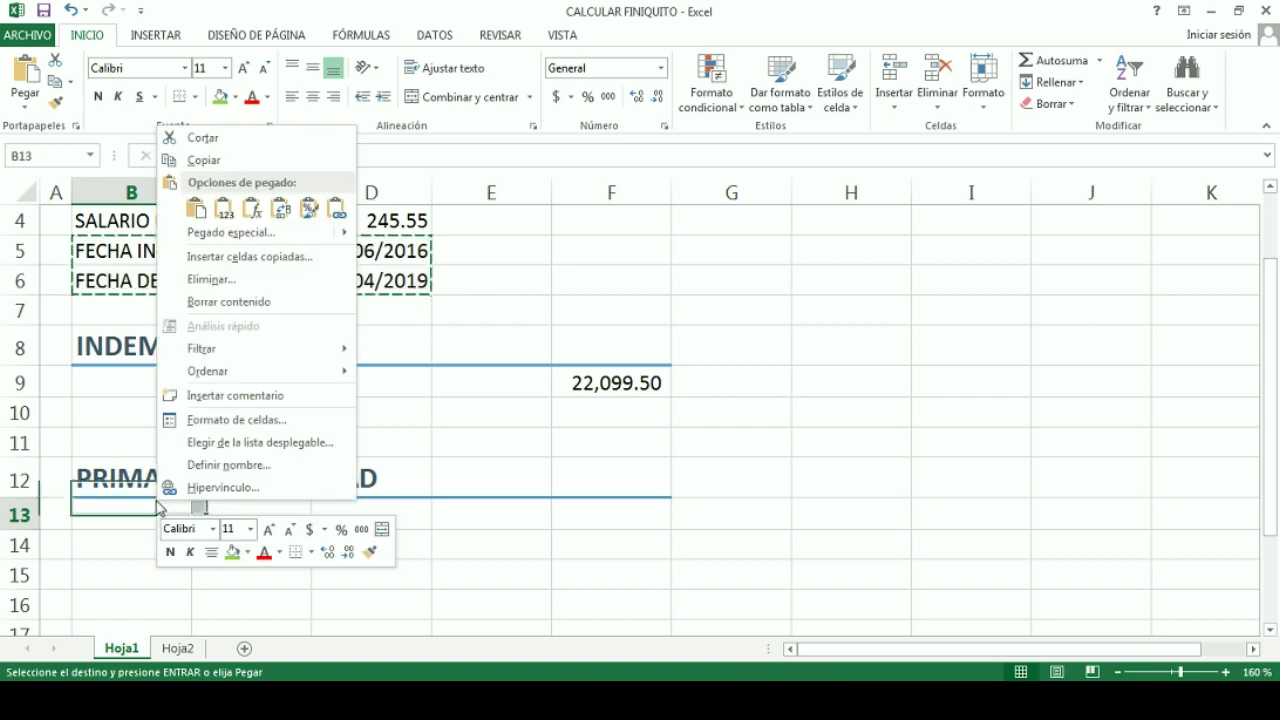
left_click(218, 210)
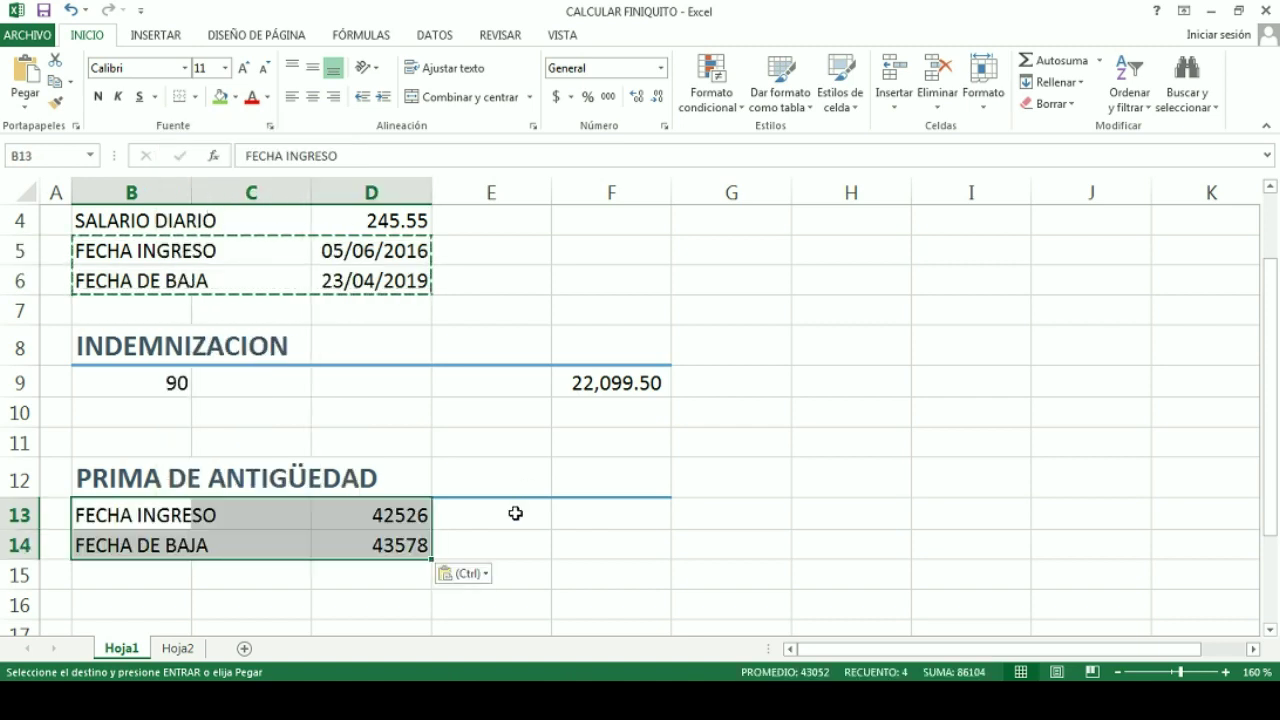
Format the pasted D13:D14 values as short dates (05/06/2016 and 23/04/2019).
left_click_drag(414, 514, 408, 570)
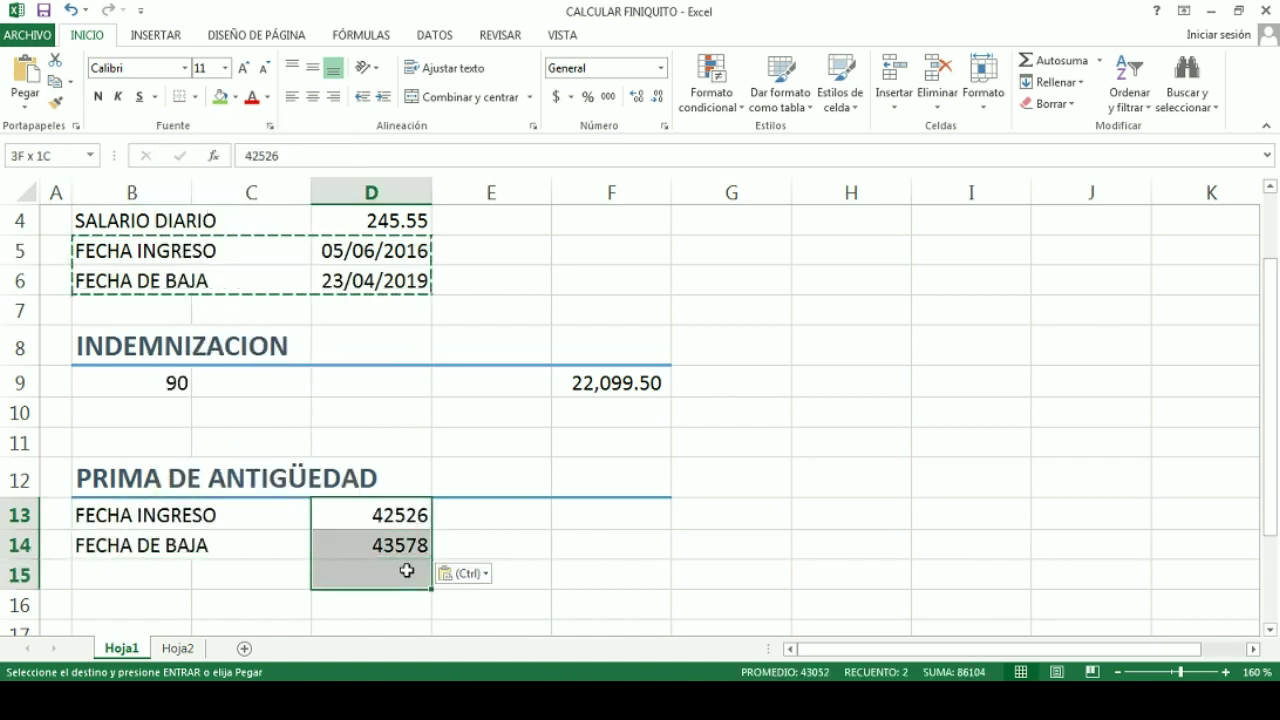
left_click(660, 68)
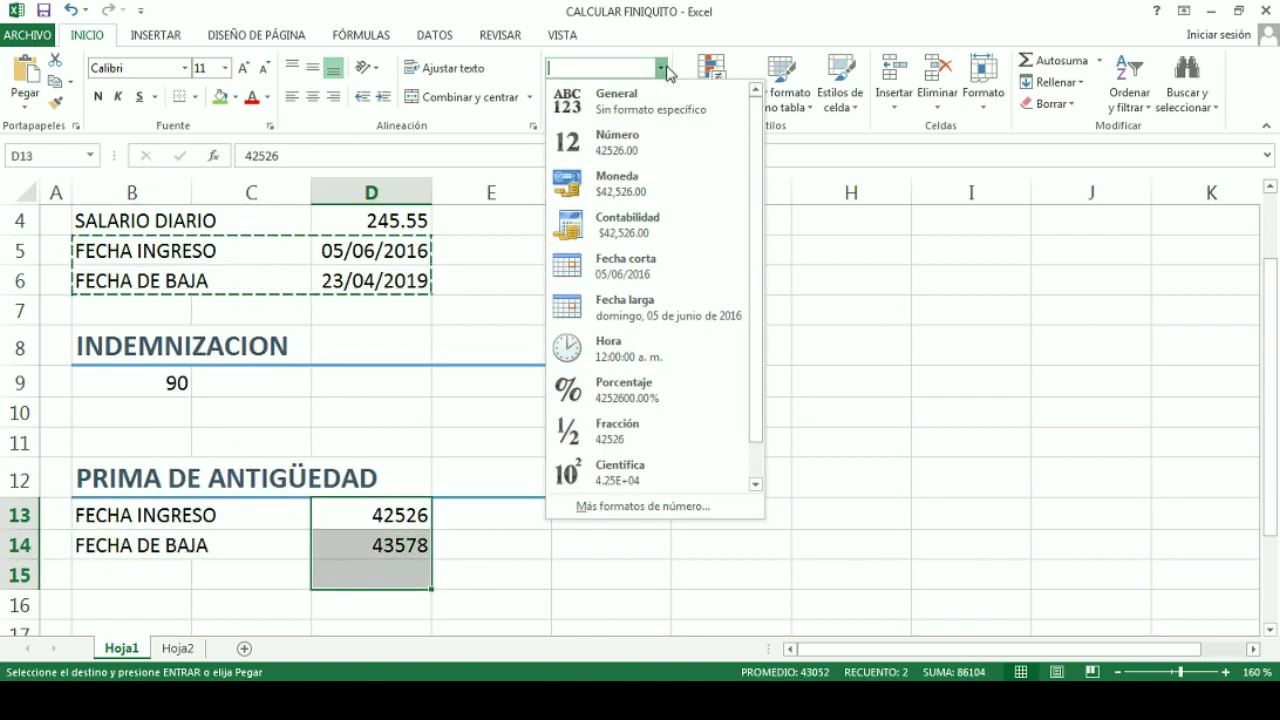
left_click(675, 267)
left_click(508, 511)
scroll(330, 500, "down", 1)
left_click(150, 487)
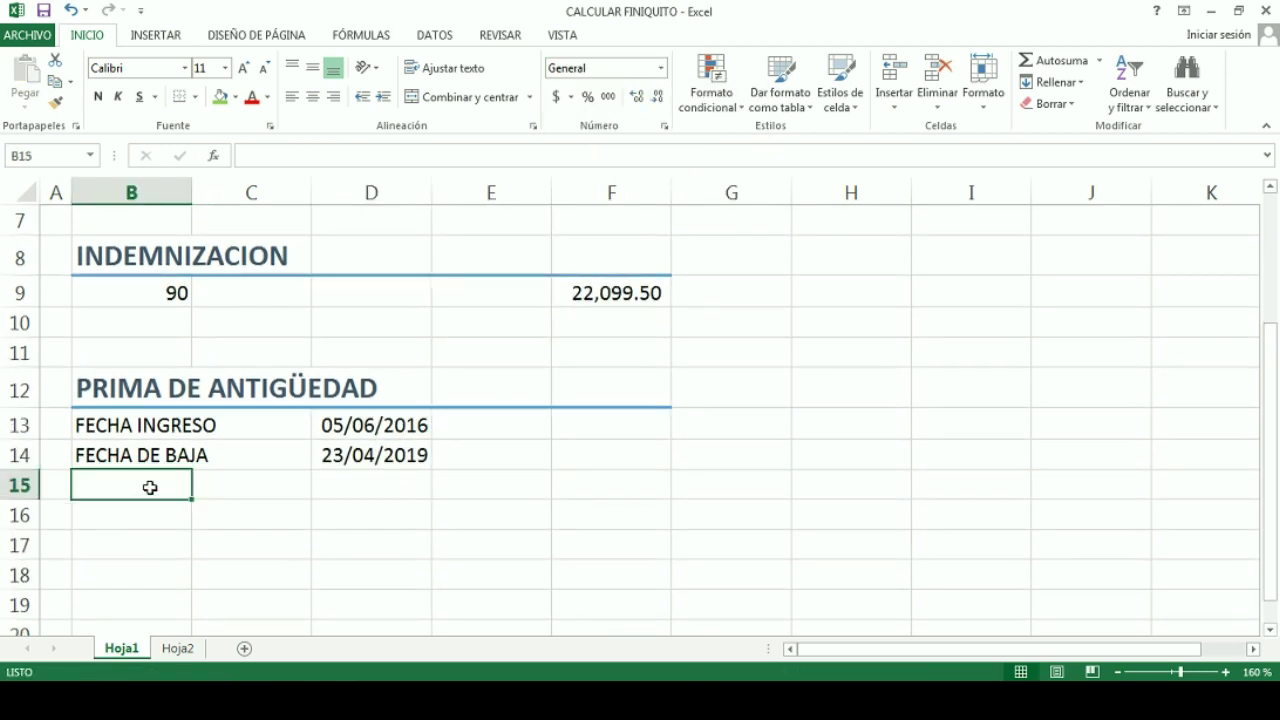
Label cell B15 ANTIGÜEDAD.
type("nn")
key("BackSpace")
key("BackSpace")
type("N")
key("BackSpace")
type("n")
key("BackSpace")
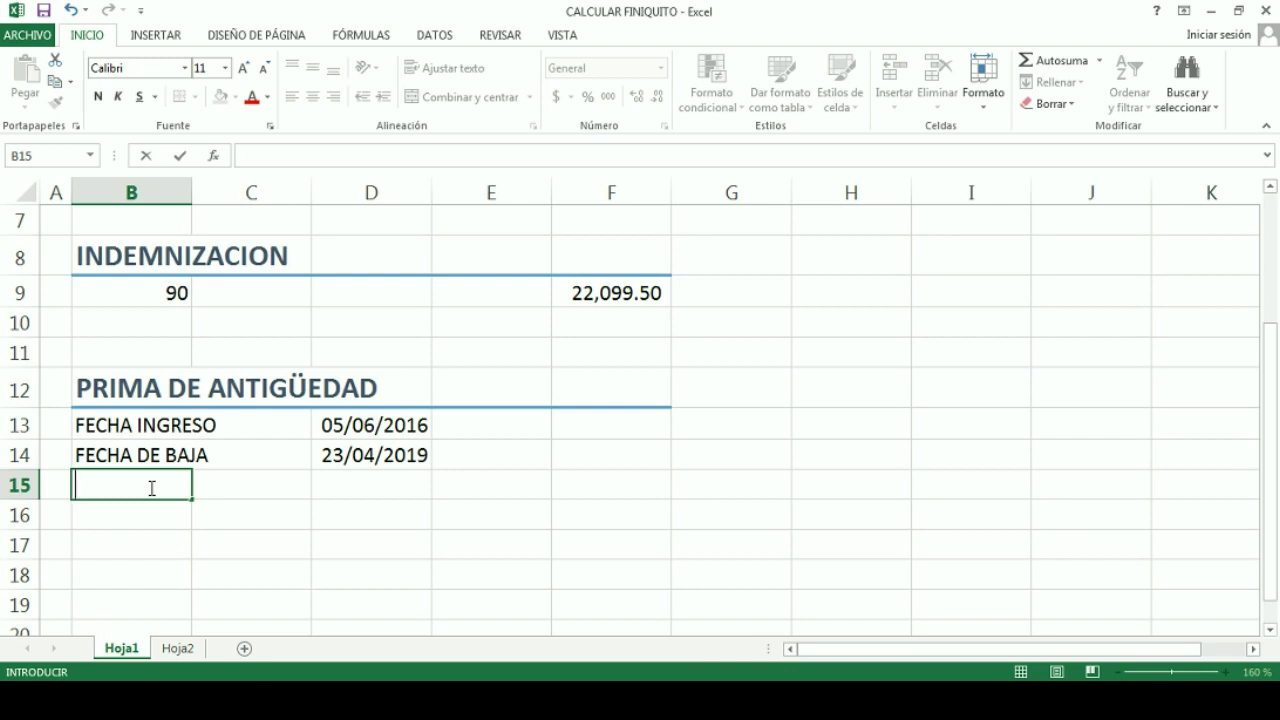
type("a")
key("BackSpace")
type("ANTIGÜEDAD")
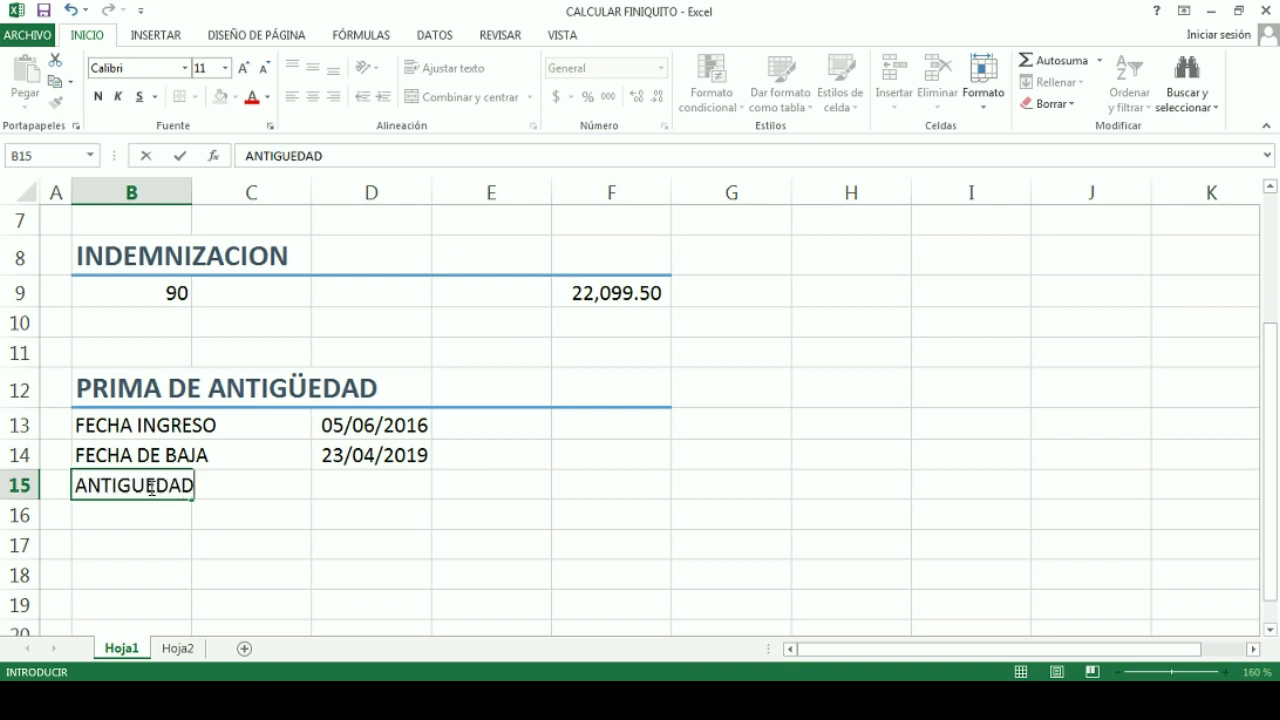
key("Tab")
key("Tab")
Enter =+(D14-D13+1)/365 in D15 to compute the years of service.
type("+")
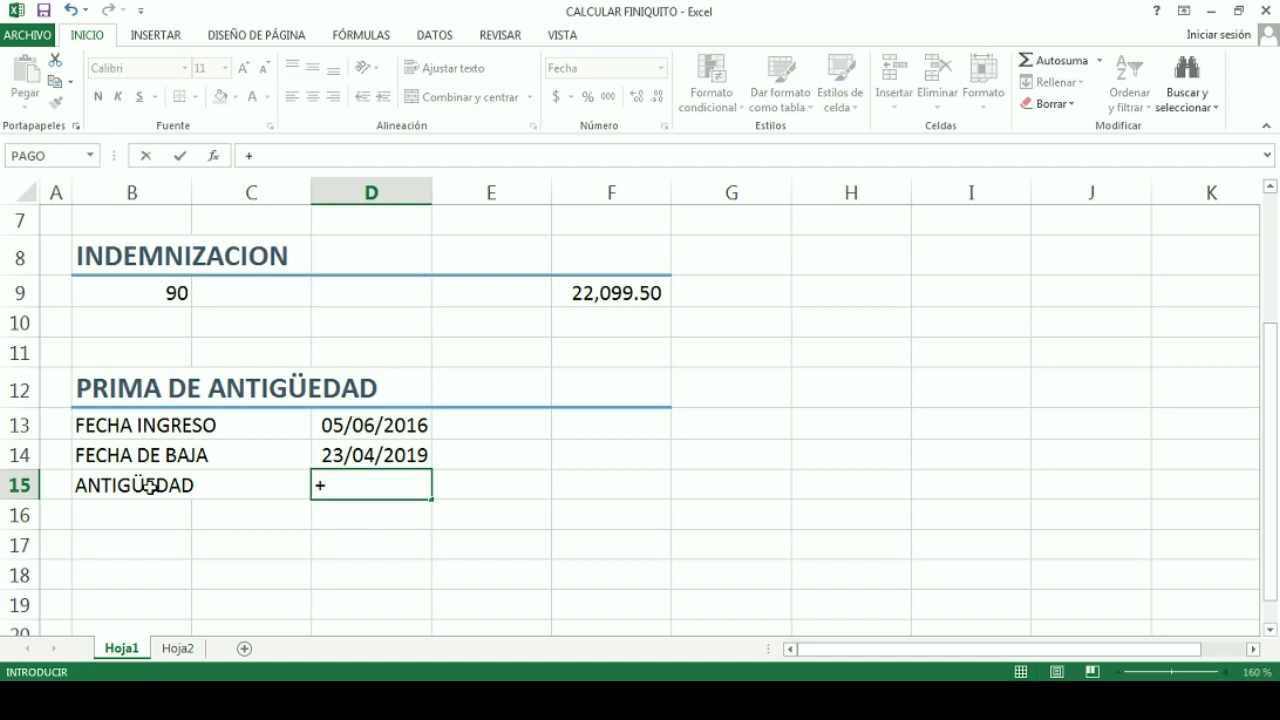
type("(")
key("Up")
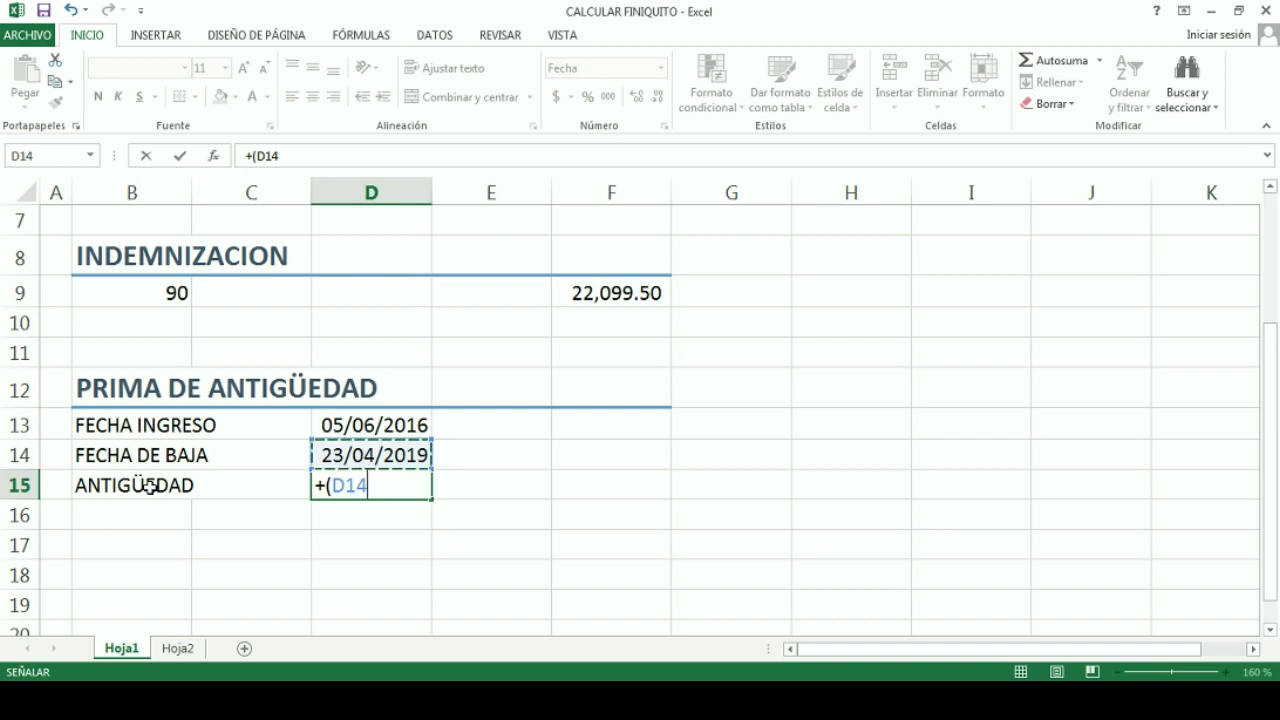
type("-")
key("Up")
key("Up")
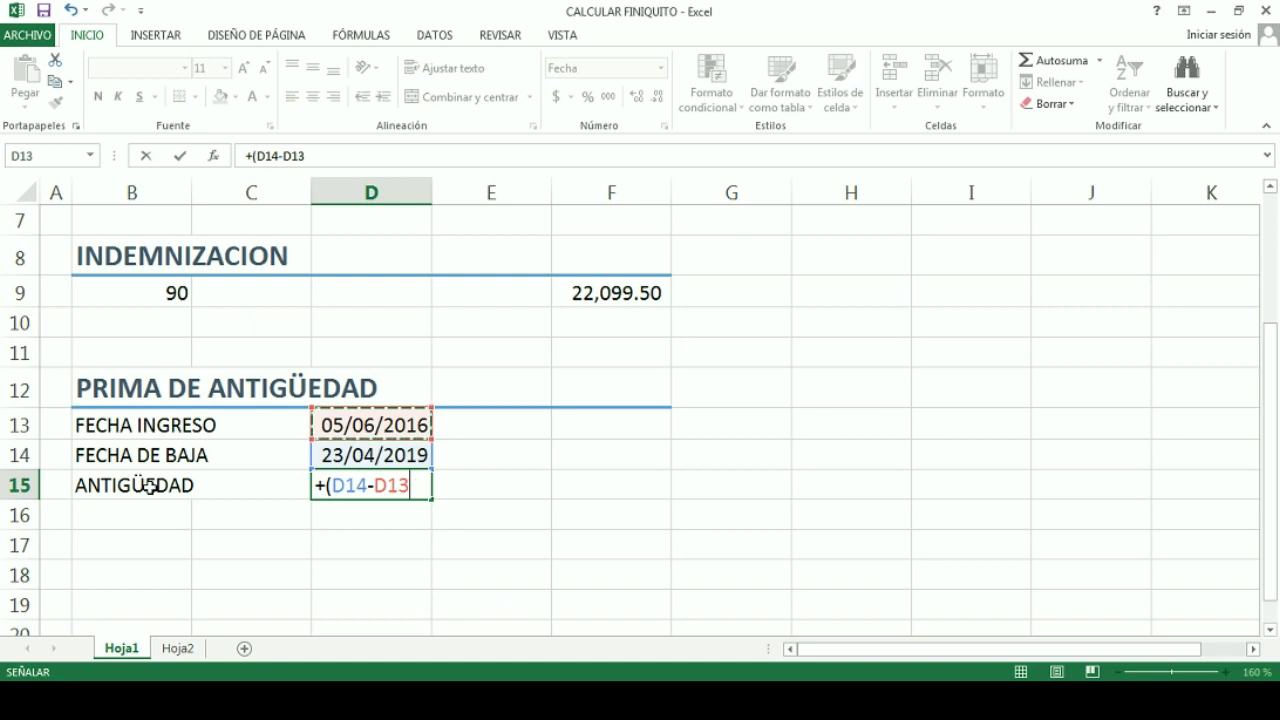
type("+1")
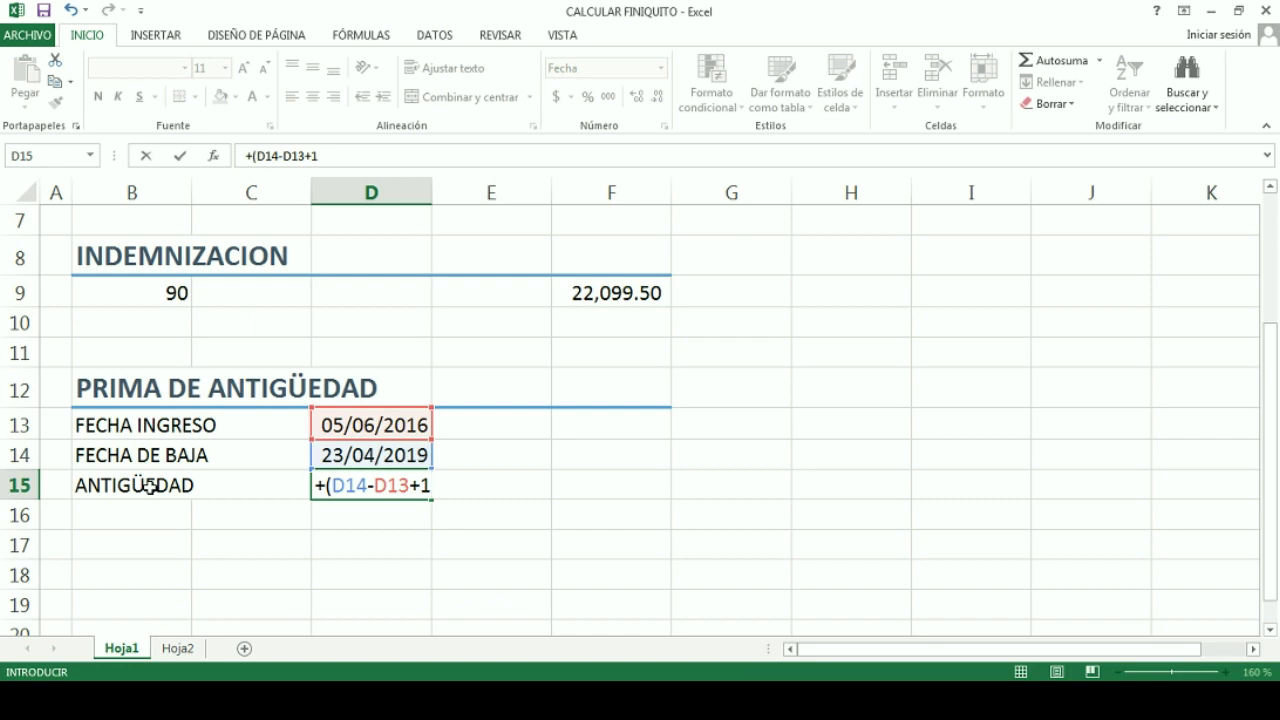
key("BackSpace")
key("BackSpace")
type("+(D")
type("14")
key("BackSpace")
type(")")
type("/")
type("365")
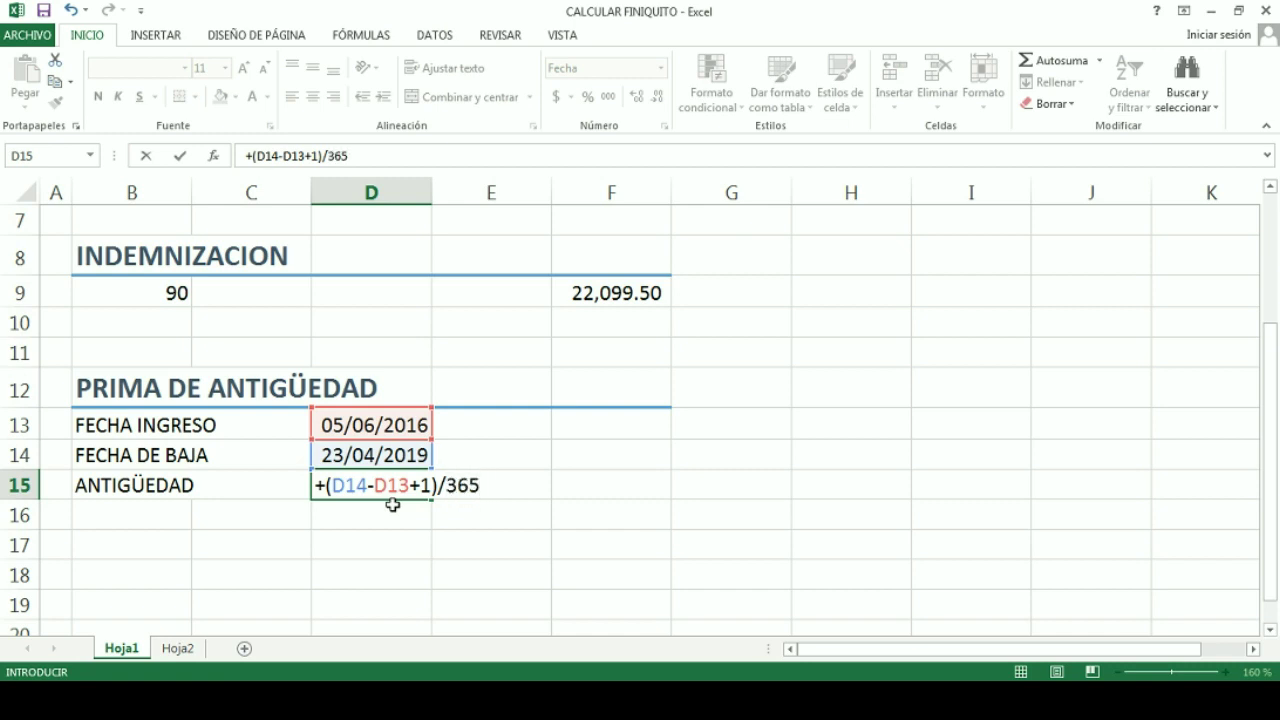
key("Return")
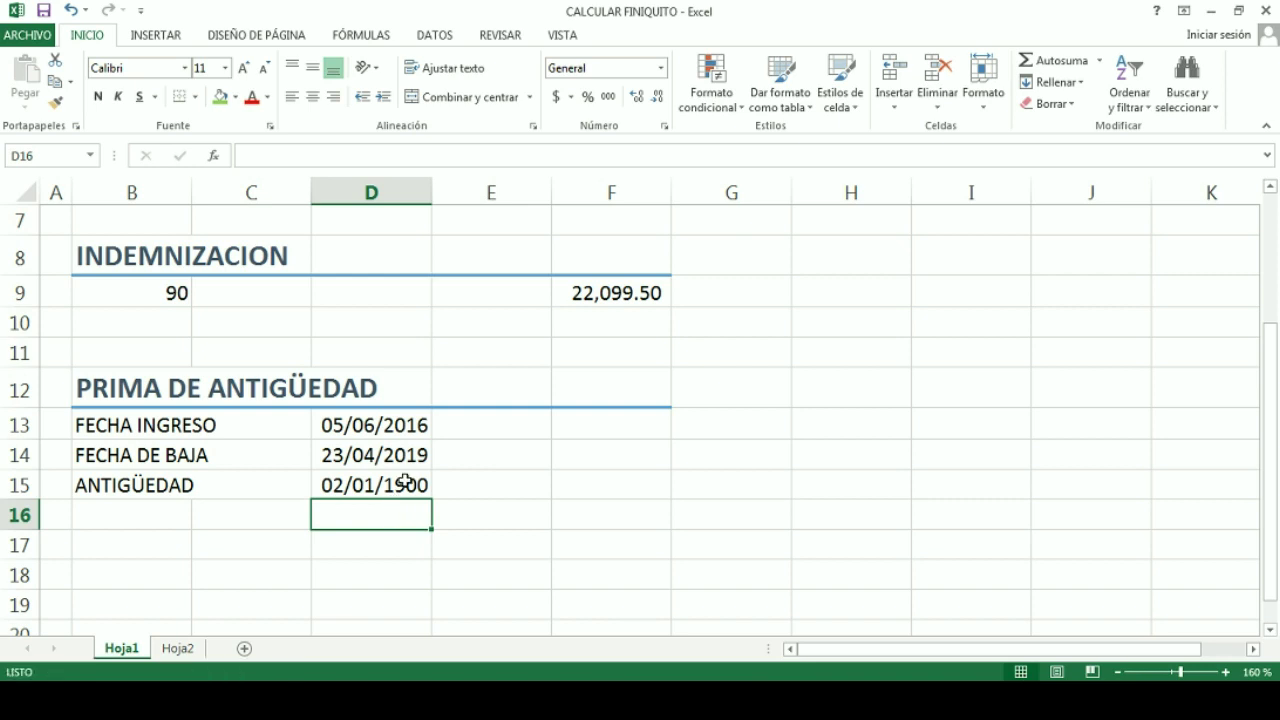
Show D15 as a number (2.88) with the thousands-separator format and begin appending AÑOS to the label.
left_click(410, 482)
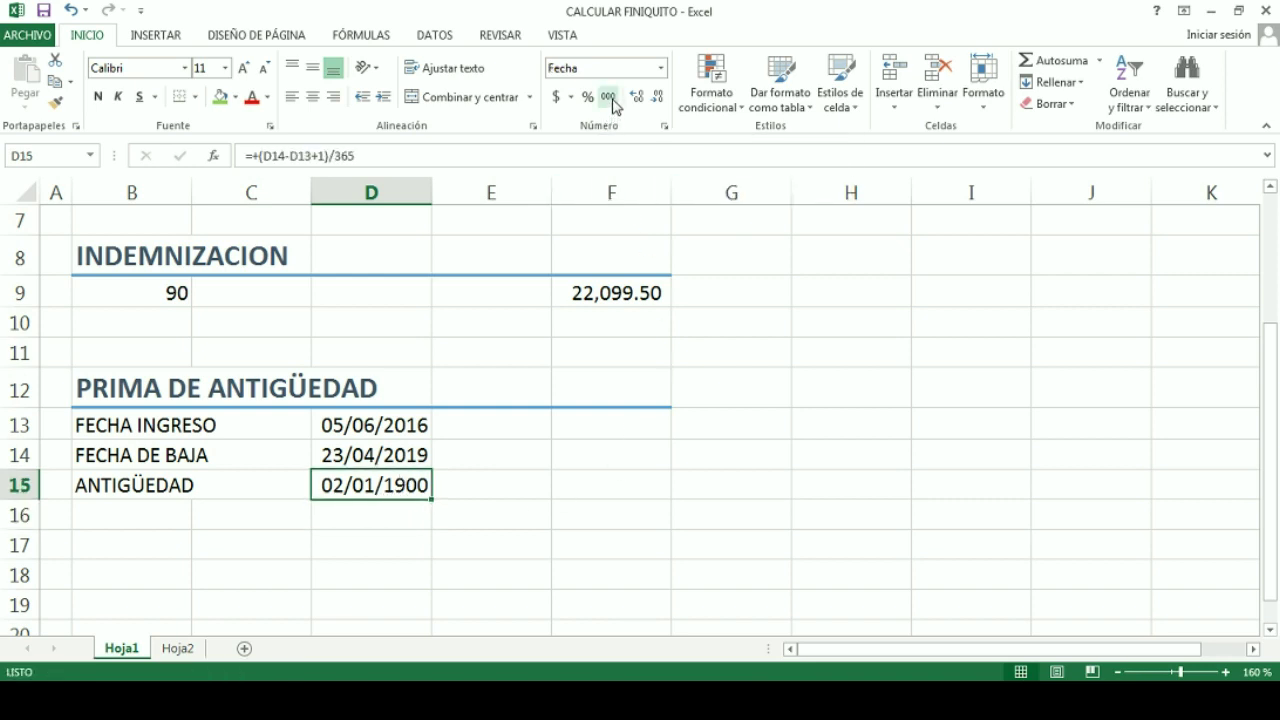
left_click(609, 97)
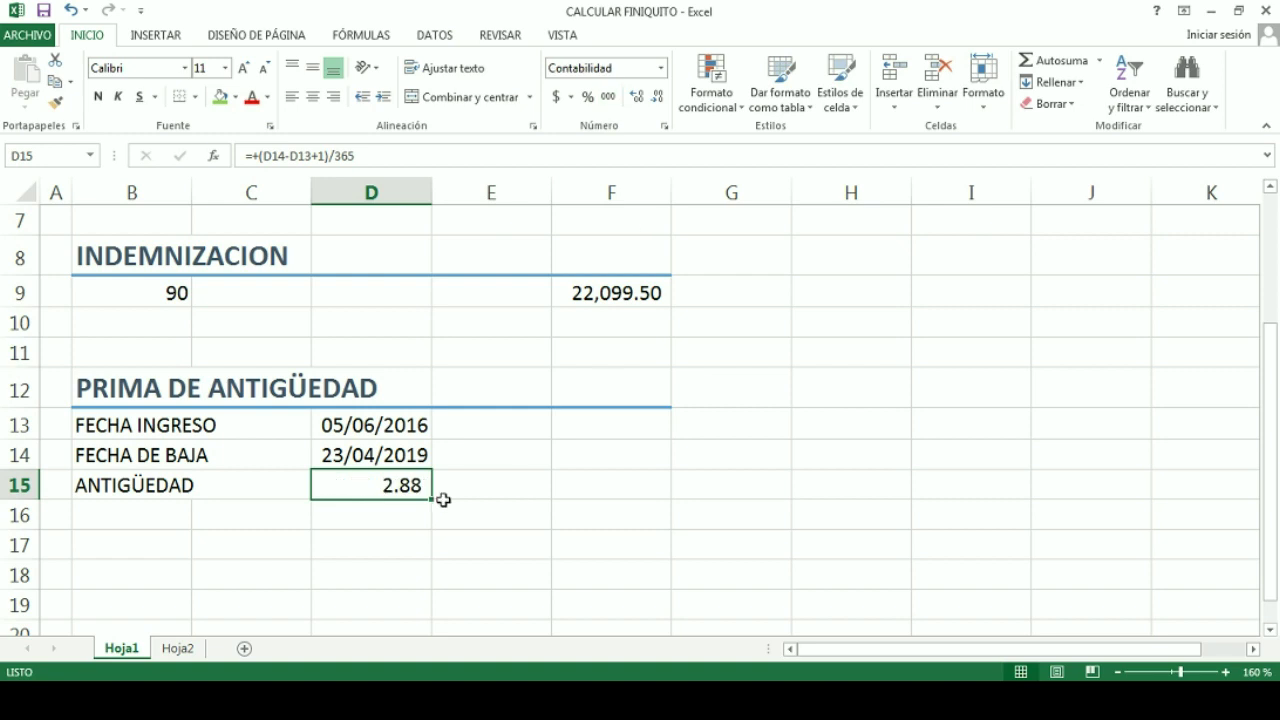
left_click(370, 528)
left_click(457, 480)
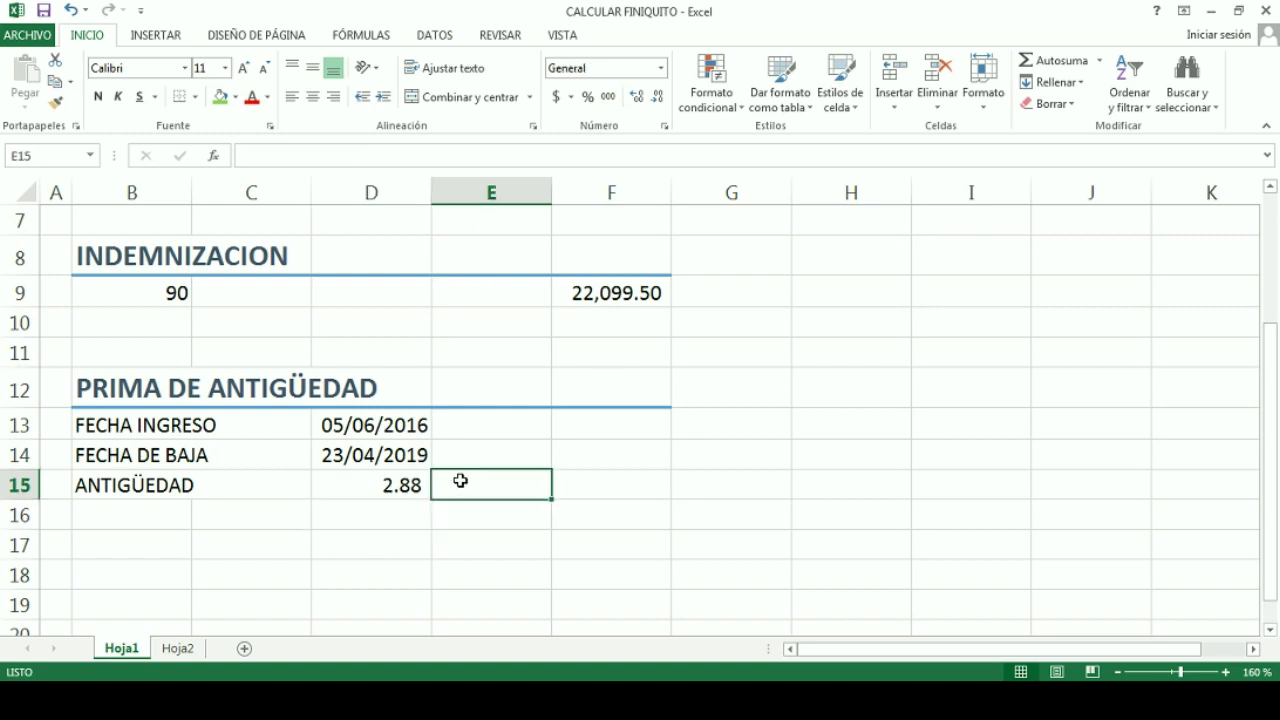
left_click(143, 489)
left_click(399, 157)
type("AÑOS")
Finish the ANTIGÜEDAD AÑOS label and add AÑOS and DIAS PRIMA headers in B17:C17.
key("Return")
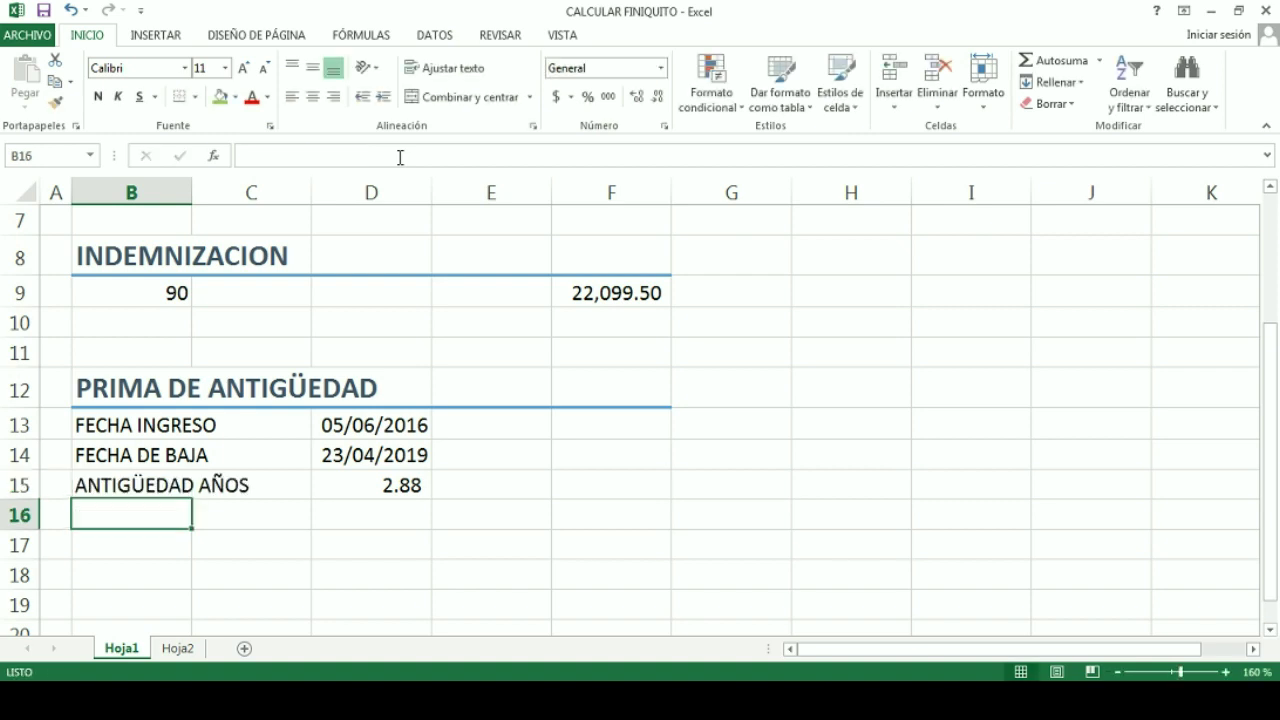
key("Down")
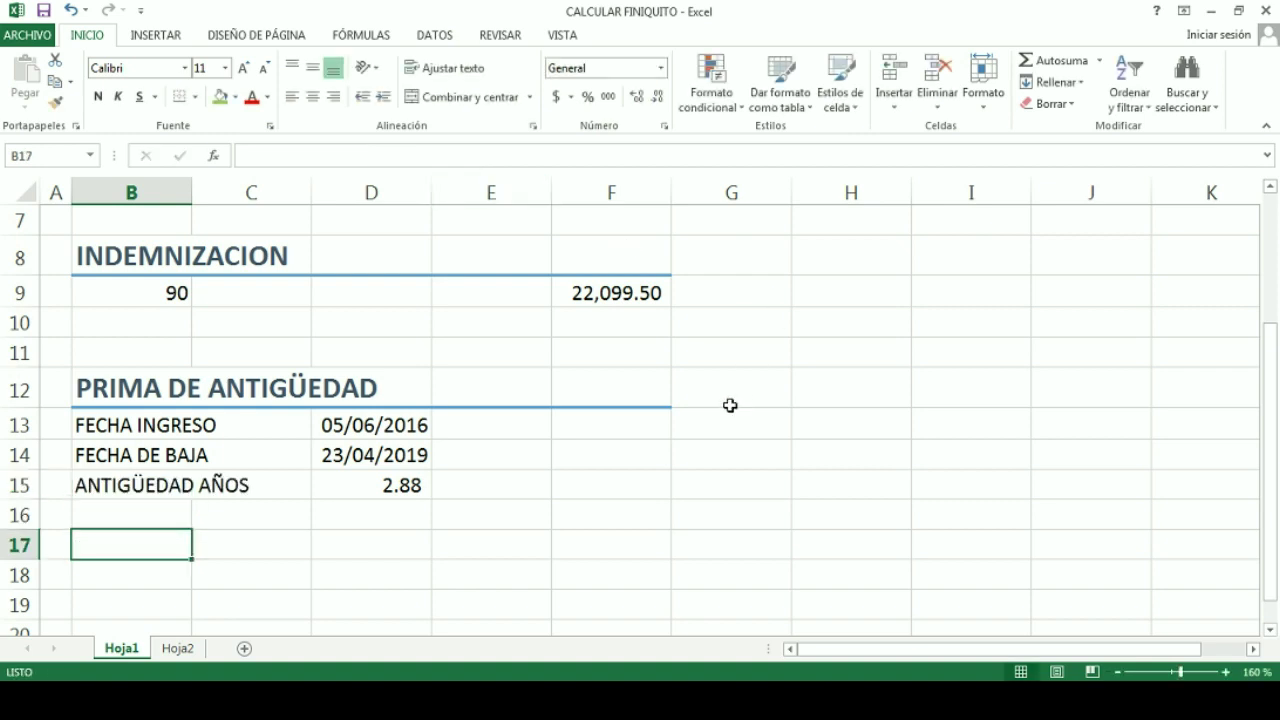
type("1")
key("Return")
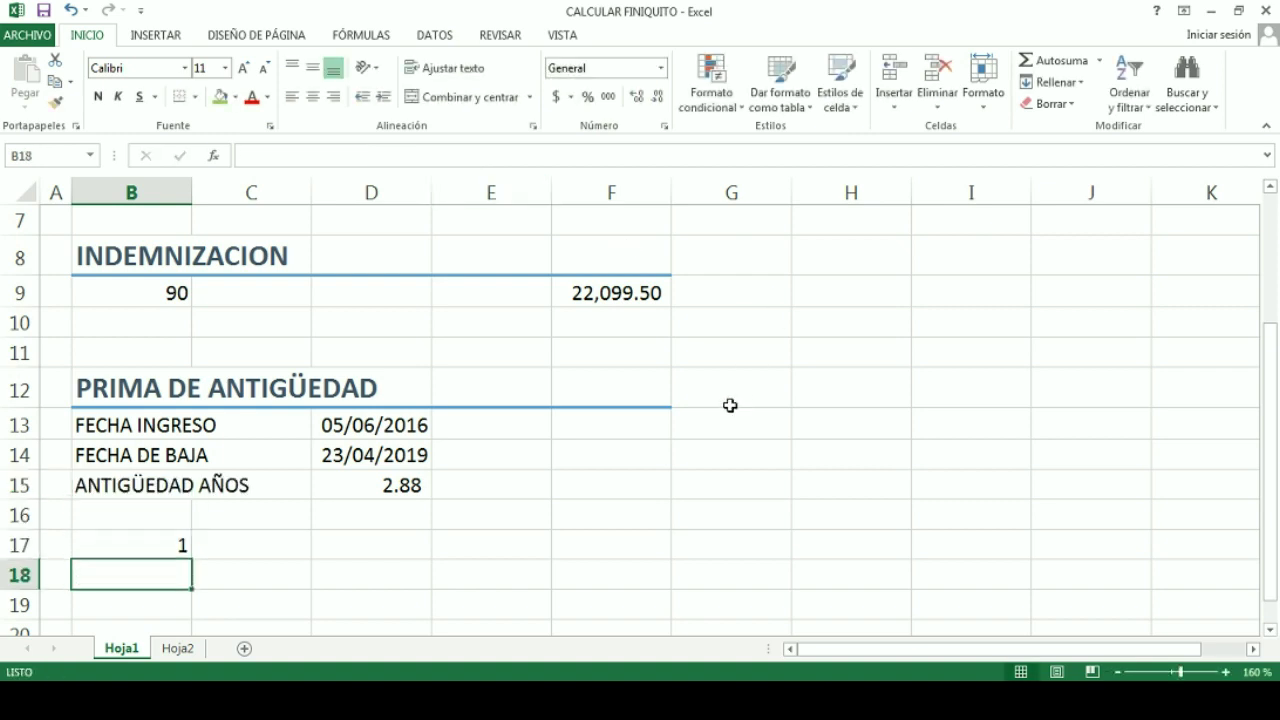
key("Up")
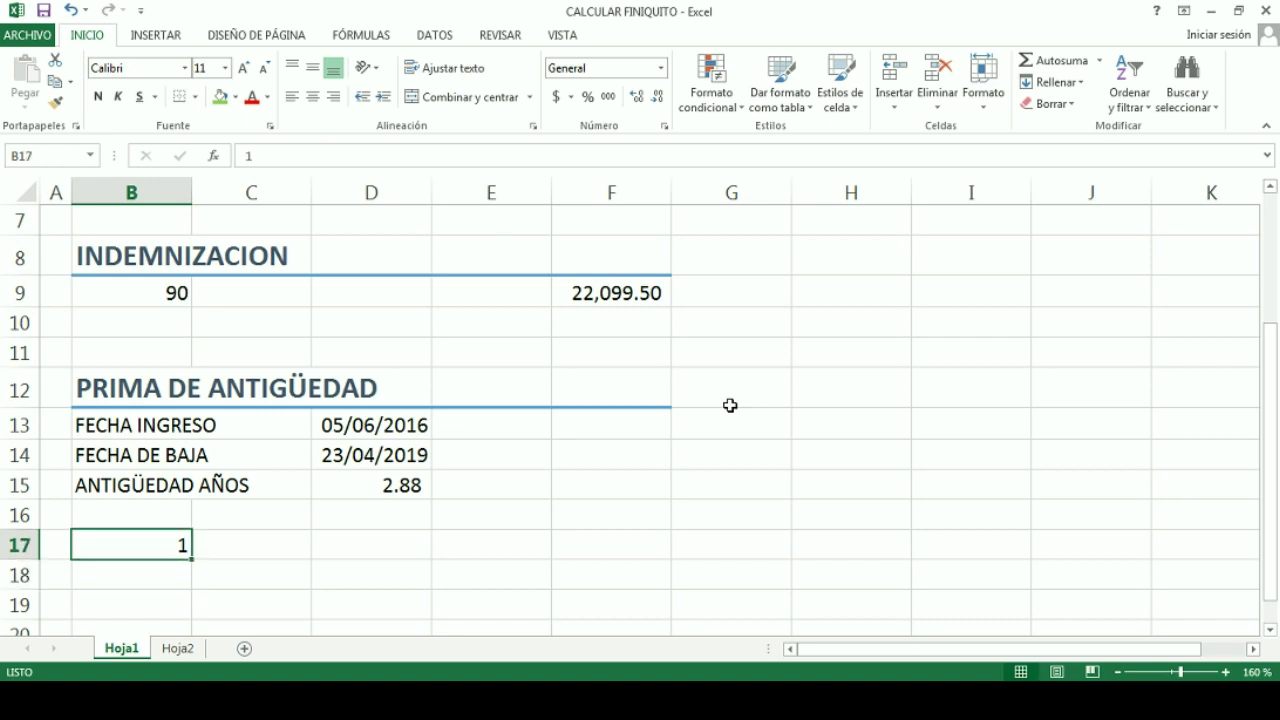
type("AÑOS")
key("Tab")
type("DIAS PRIMA")
key("Return")
Enter the years 1, 2 and 0.88 in B18:B20.
type("1")
key("ctrl+Return")
key("Return")
type("2")
key("Return")
type(".88")
key("Tab")
key("shift+Tab")
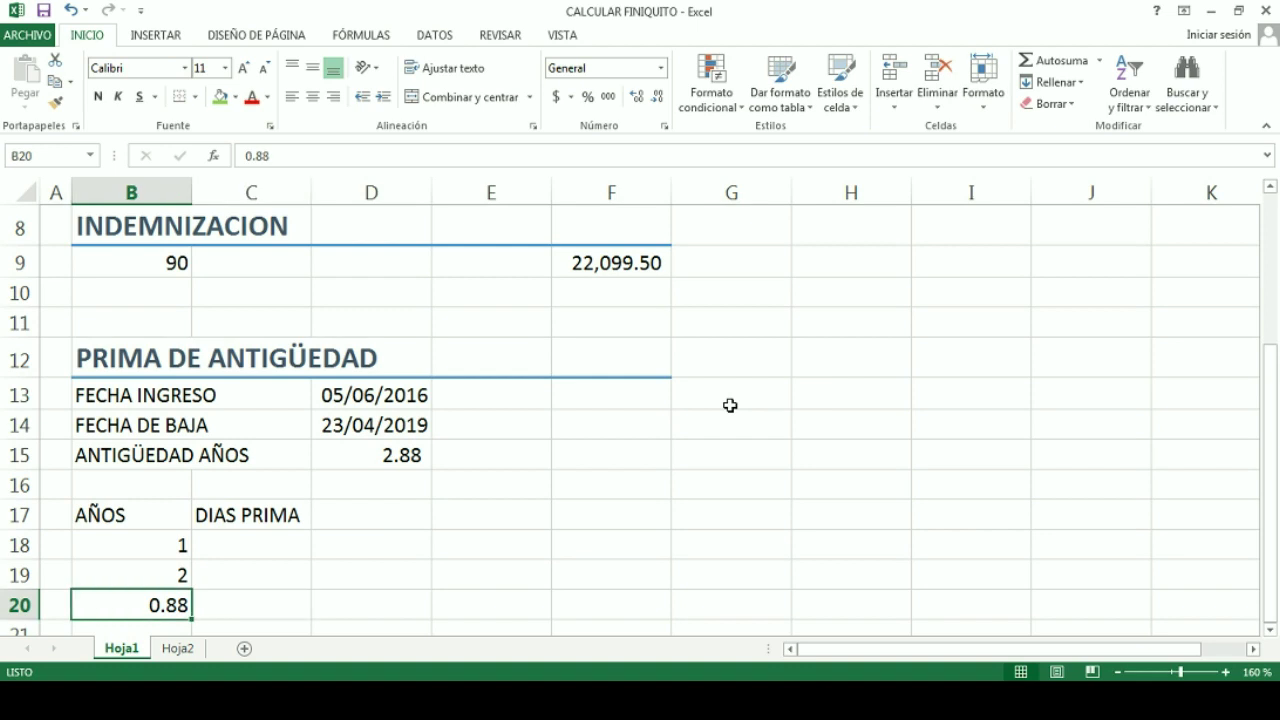
key("Up")
Enter 12 prima days for each of the first two years in C18:C19.
key("Right")
key("Up")
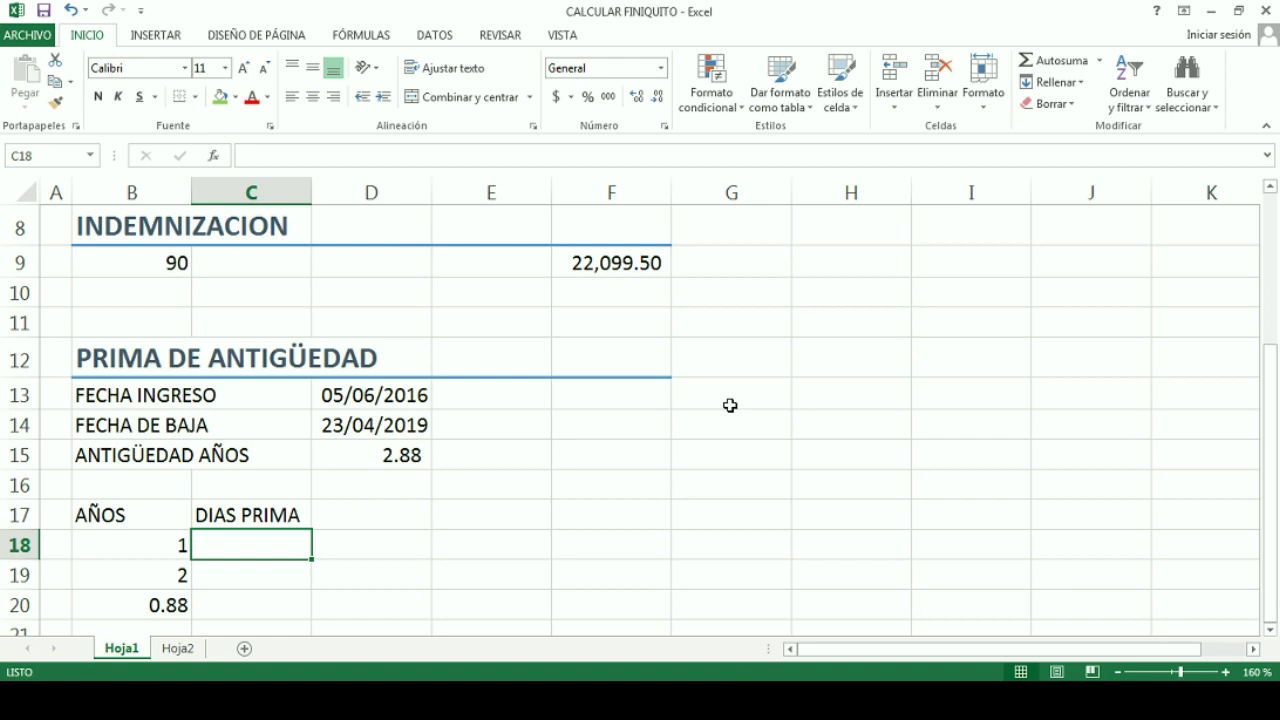
type("12")
key("Return")
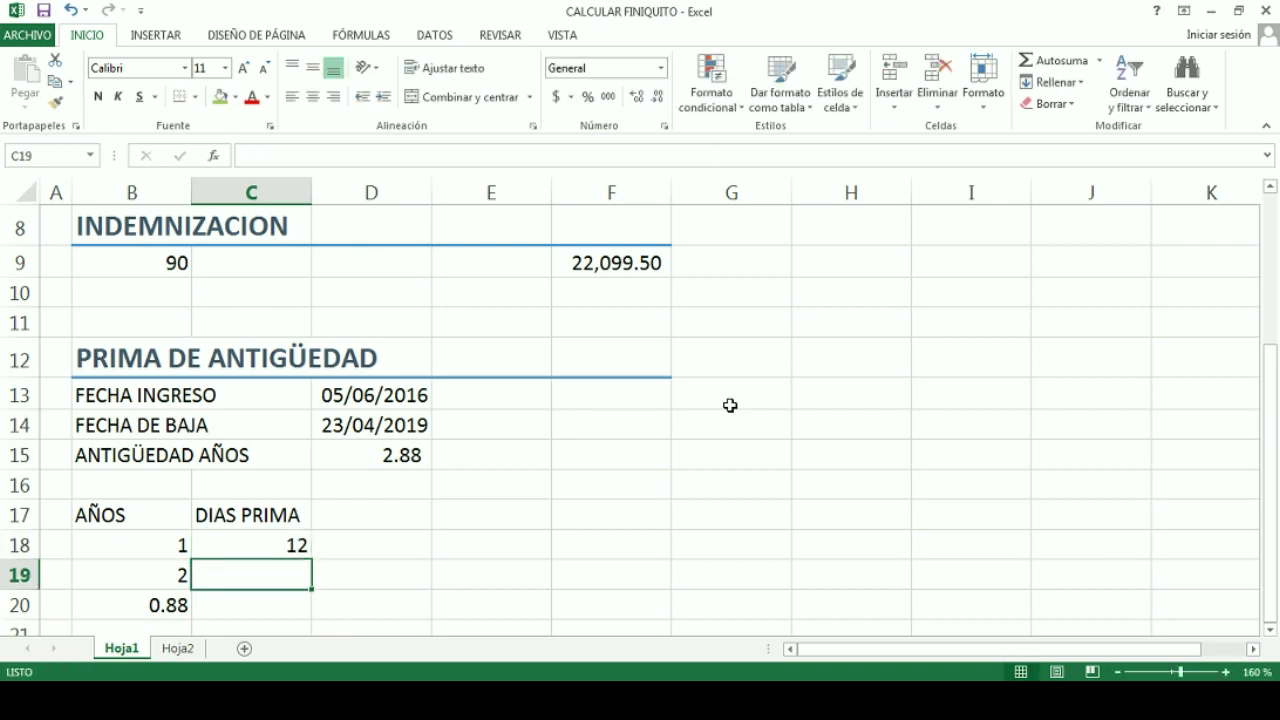
type("12")
key("Return")
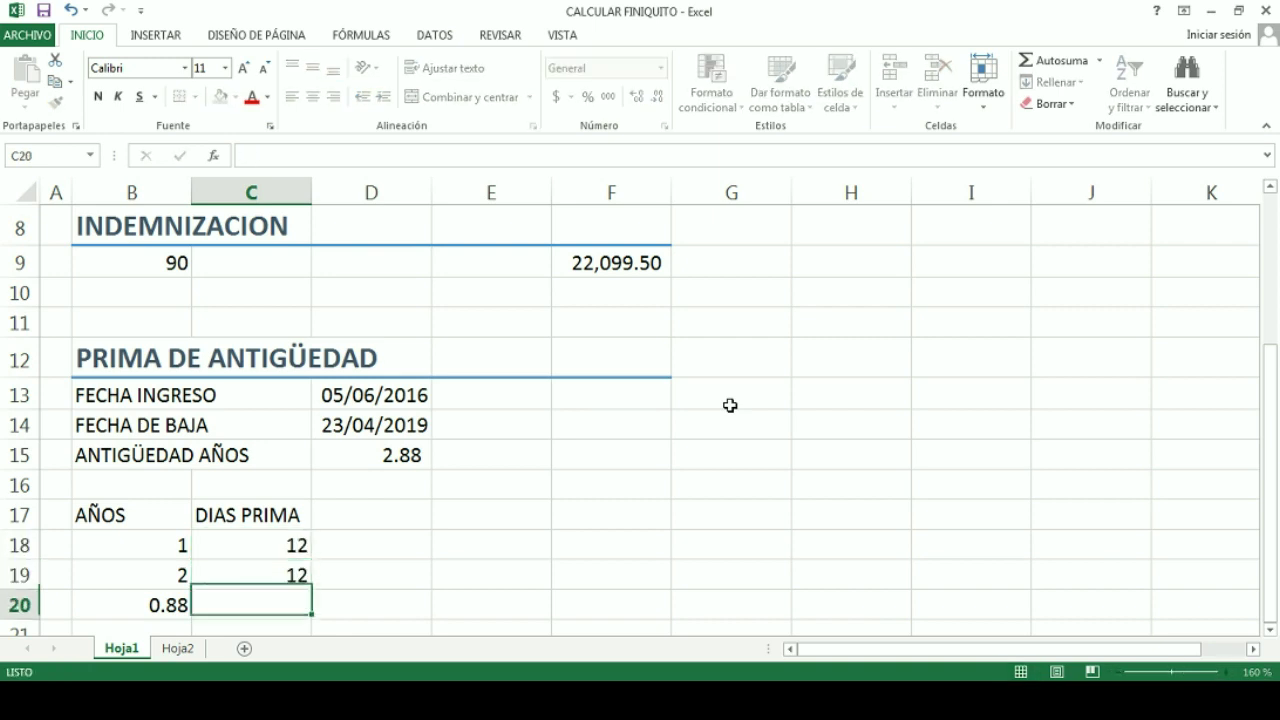
key("Left")
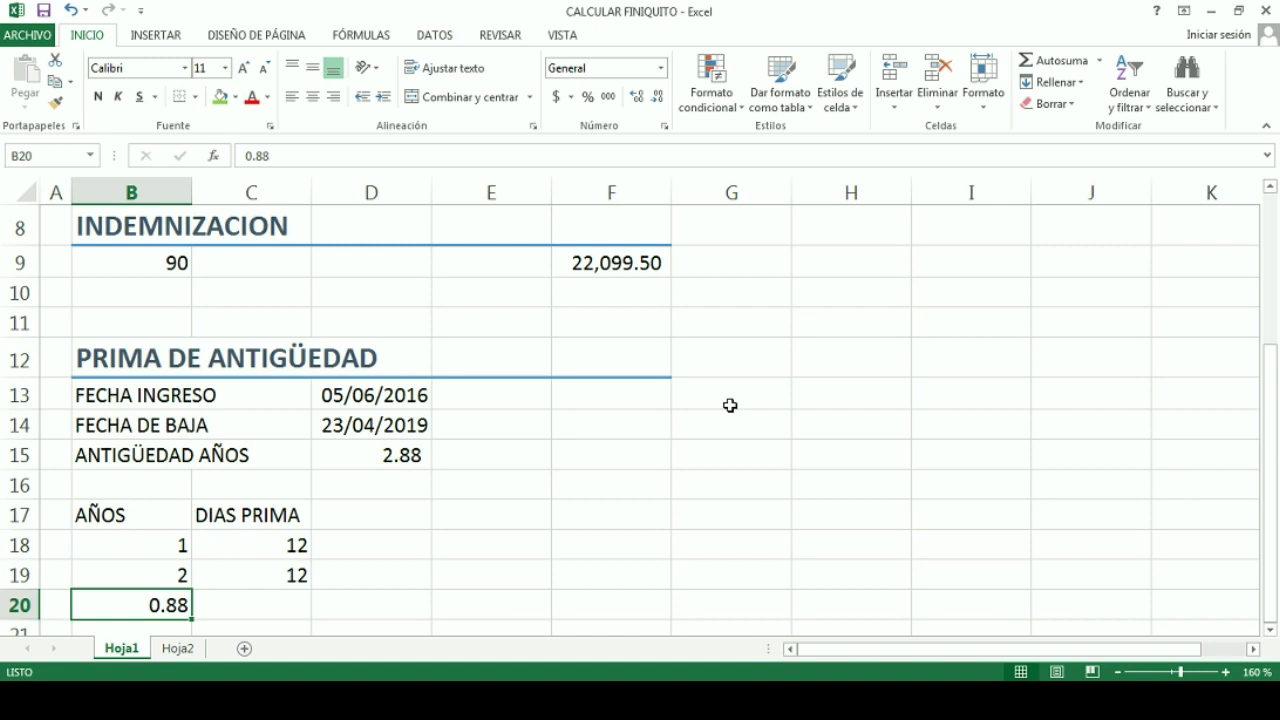
scroll(730, 405, "down", 1)
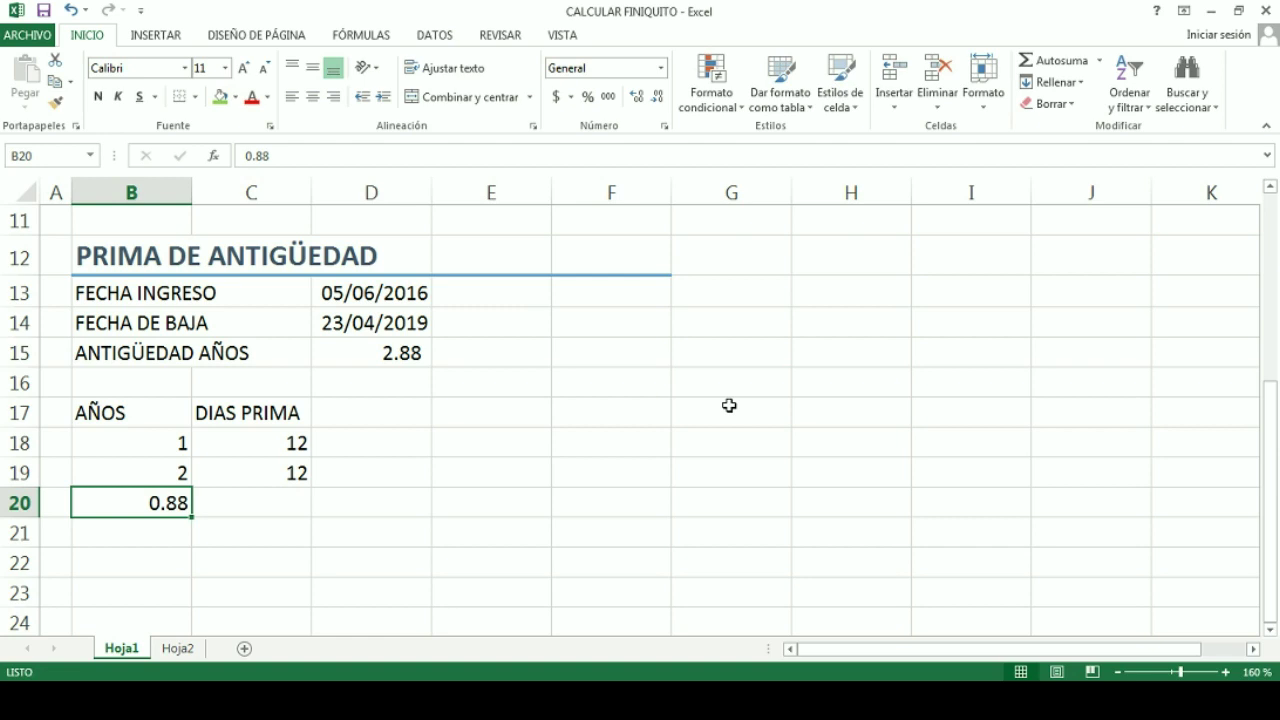
key("Right")
key("Left")
key("Left")
key("Right")
key("Right")
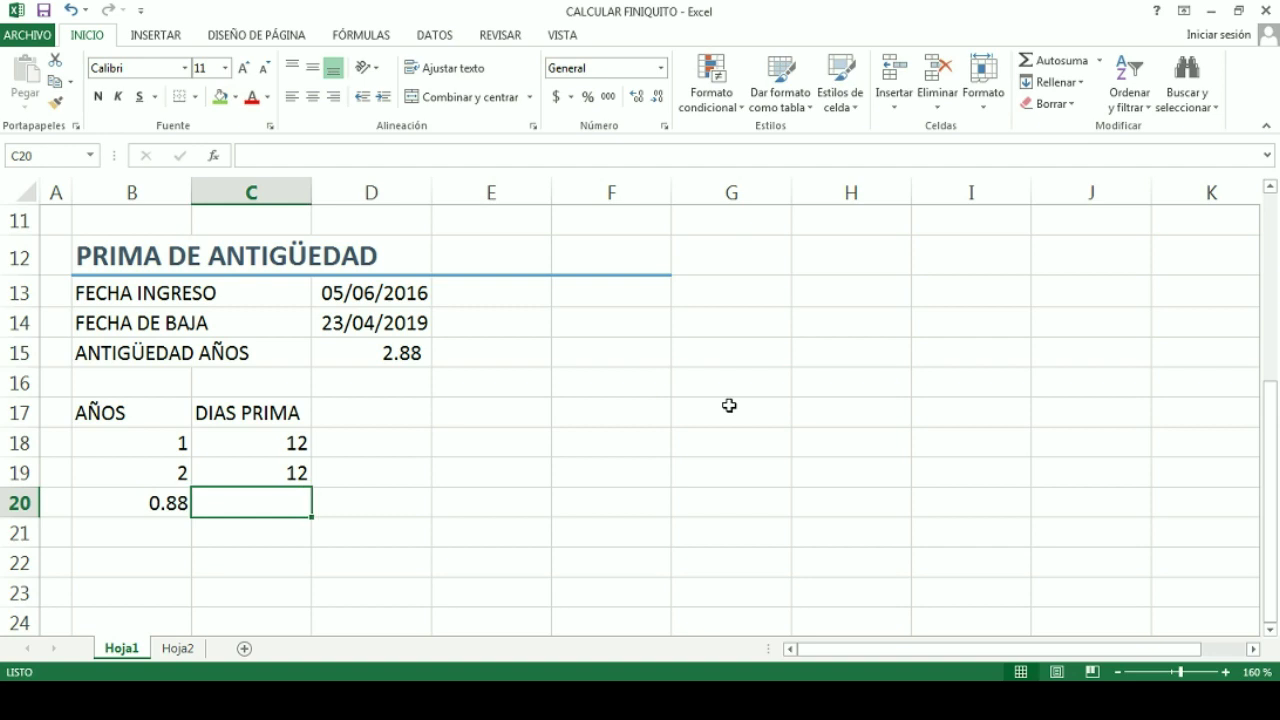
key("Left")
key("Right")
key("Left")
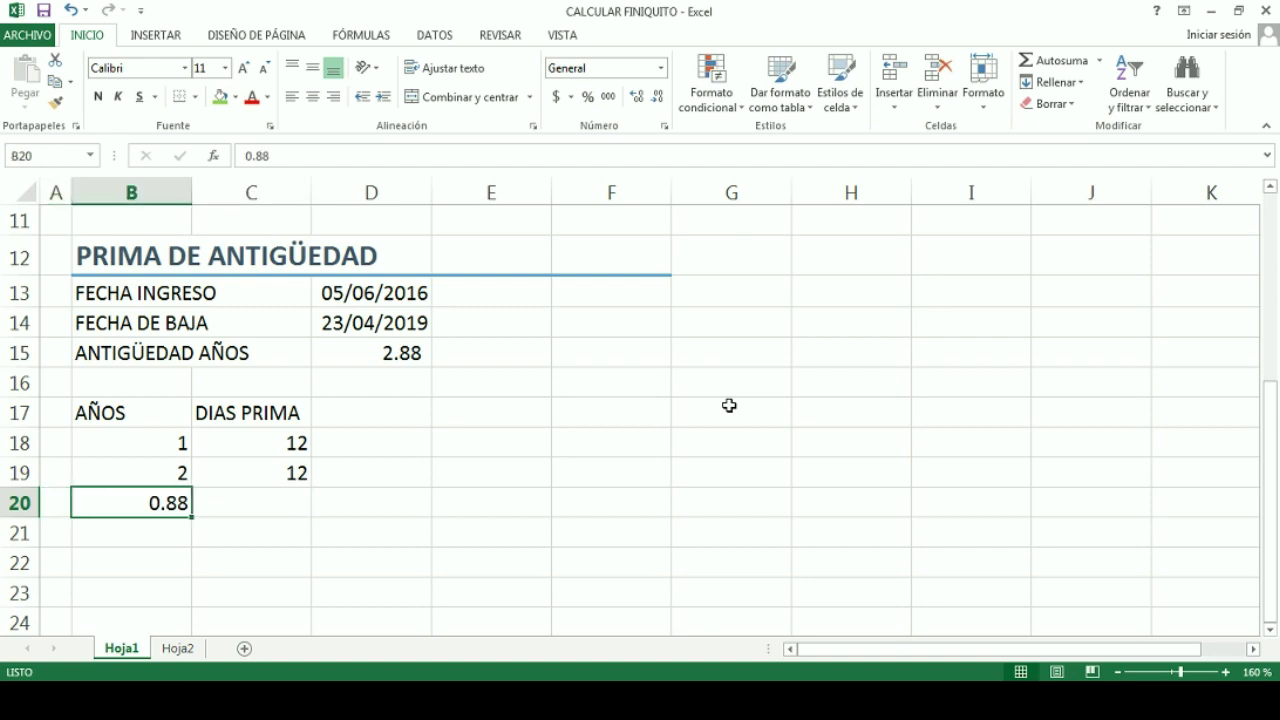
key("Right")
key("Left")
key("Right")
key("Left")
key("Left")
key("Right")
key("Right")
key("Left")
key("Right")
key("Left")
key("Right")
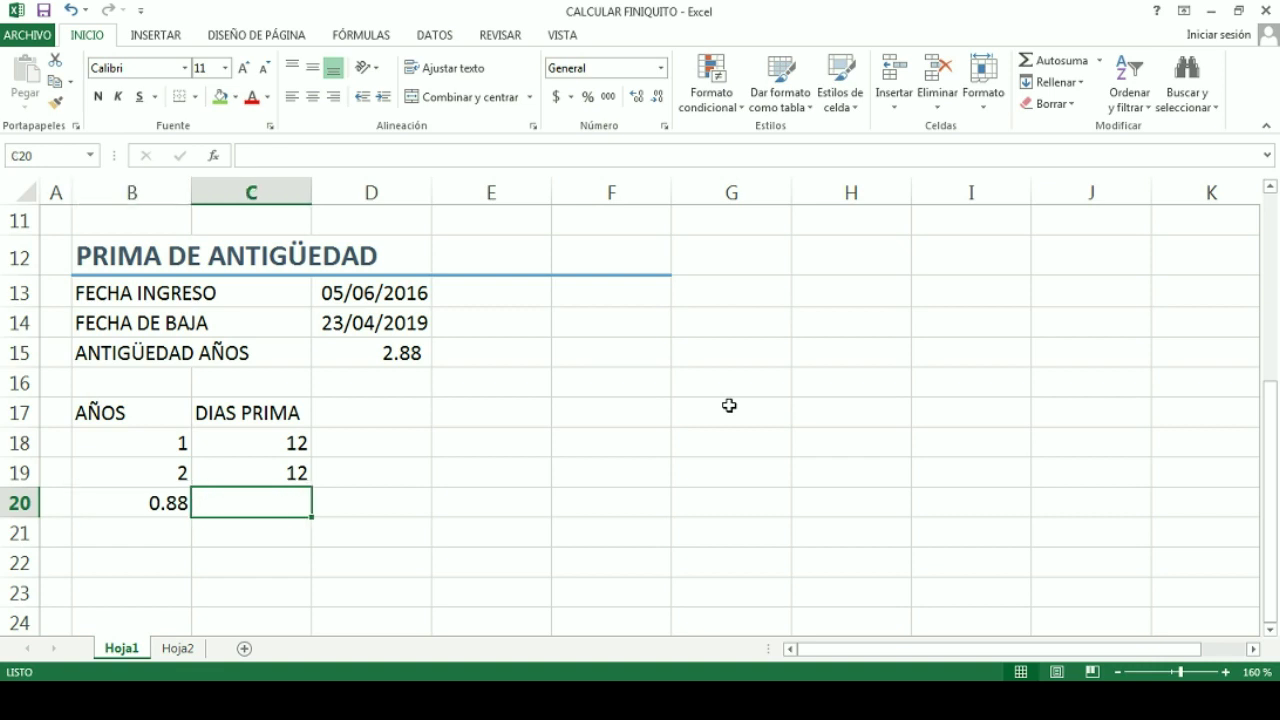
key("Left")
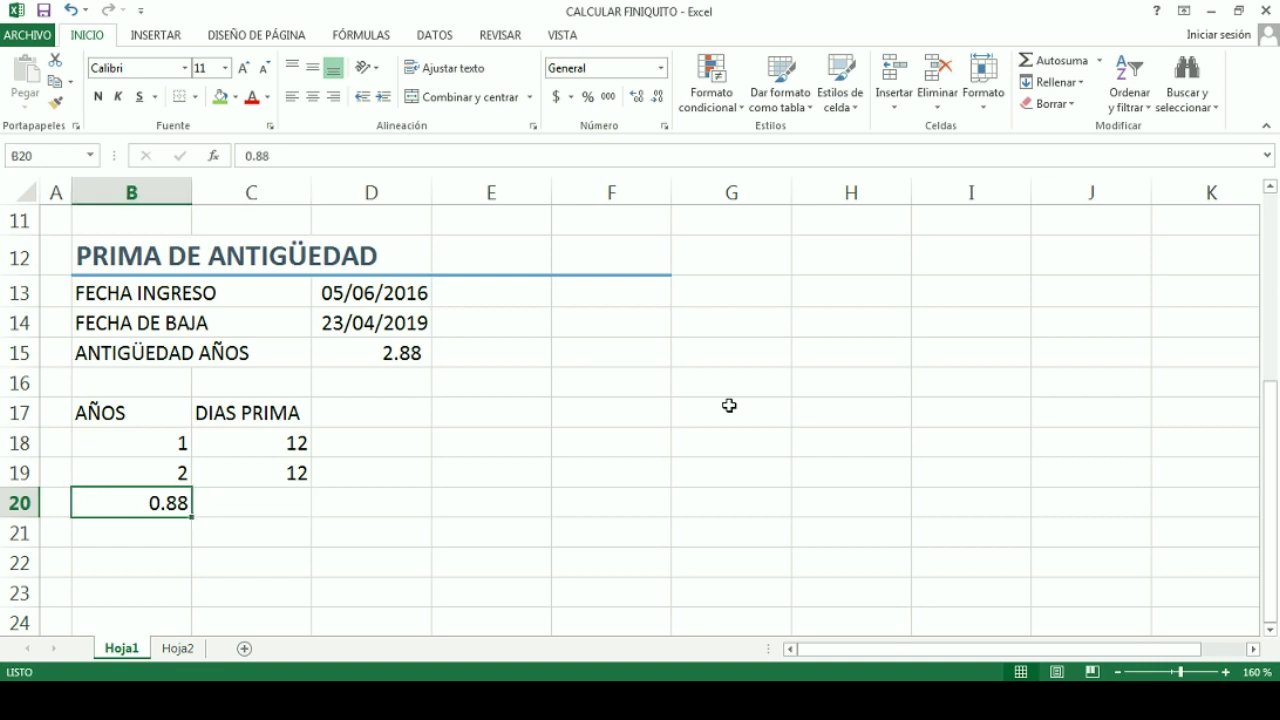
key("Right")
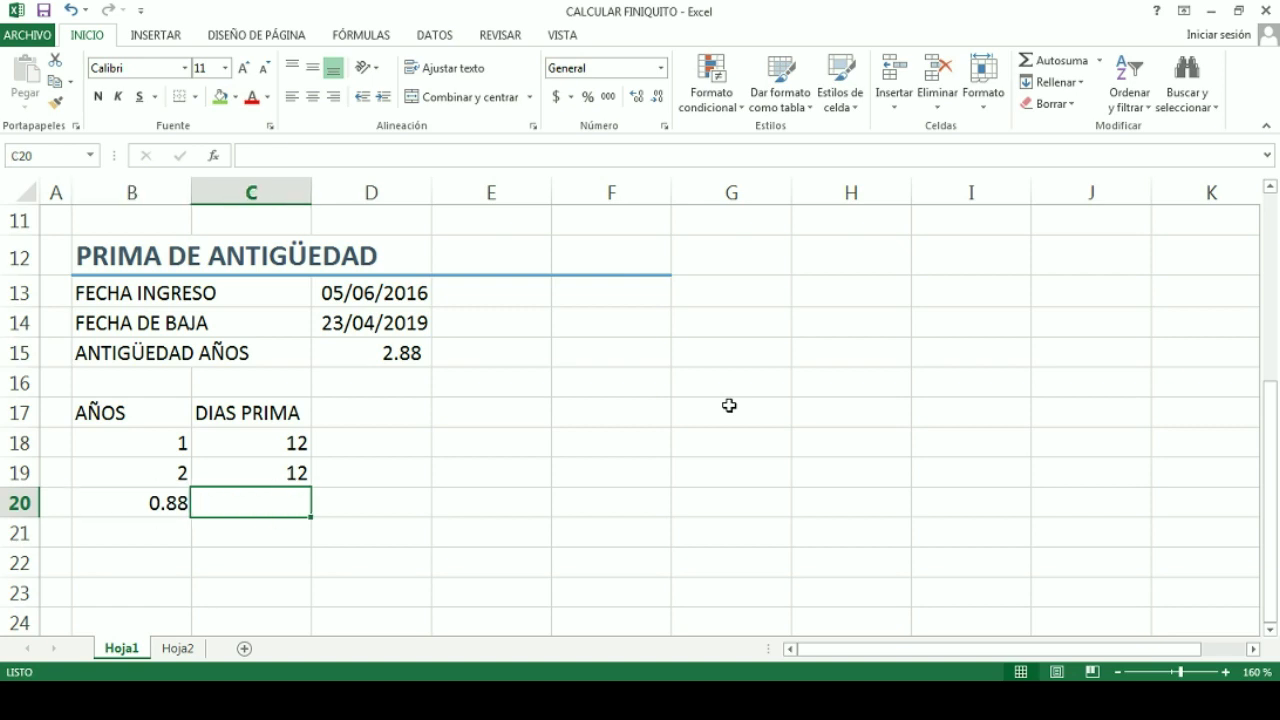
key("Left")
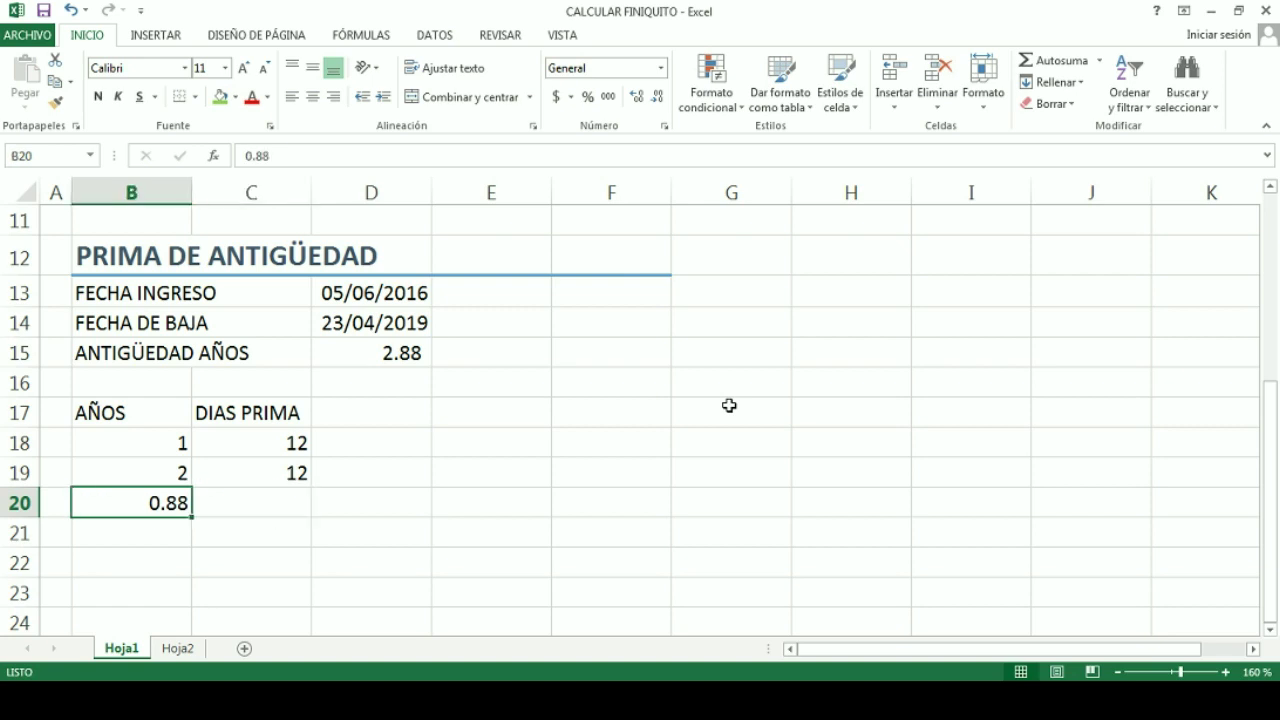
key("Right")
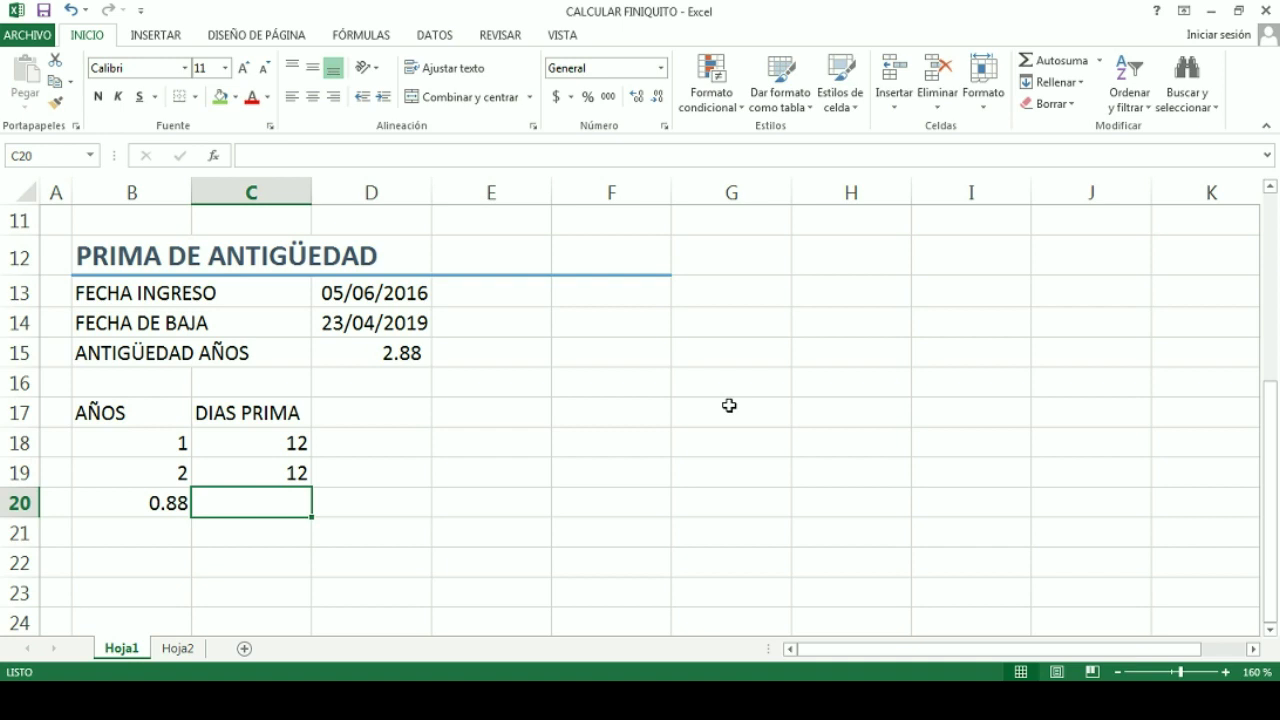
key("Left")
key("Up")
key("Up")
key("Tab")
key("Return")
key("Return")
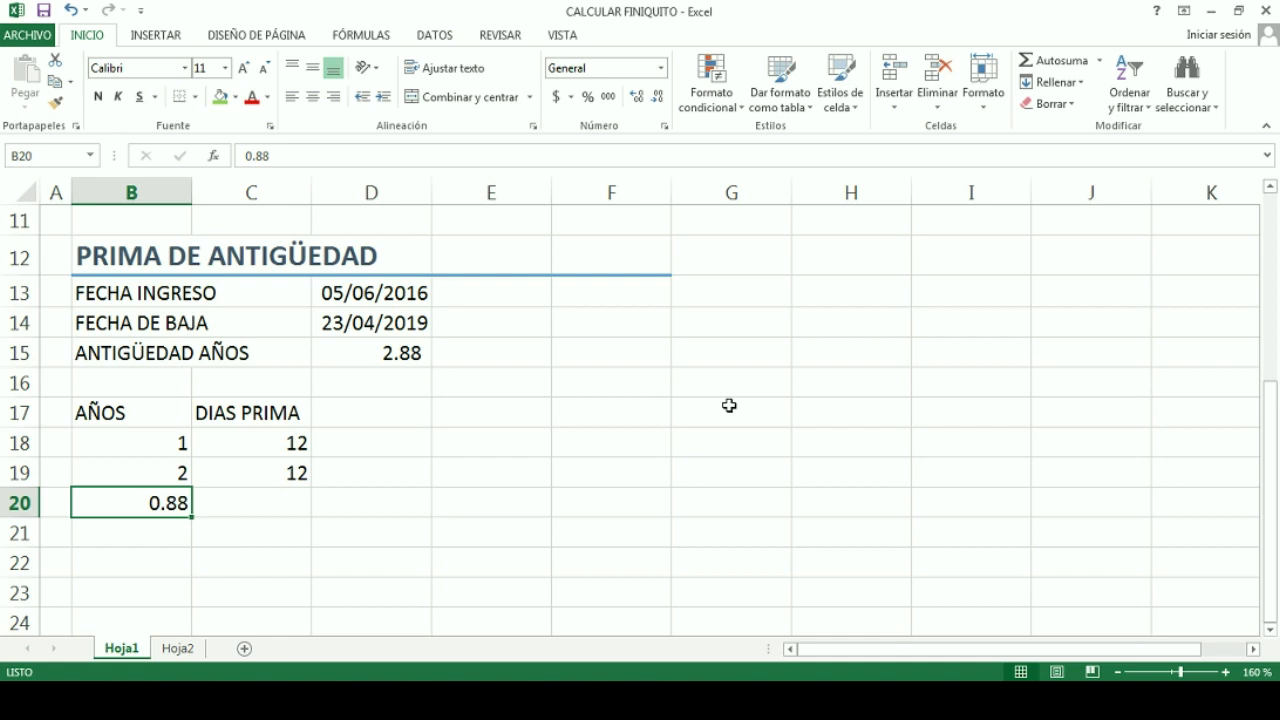
key("Right")
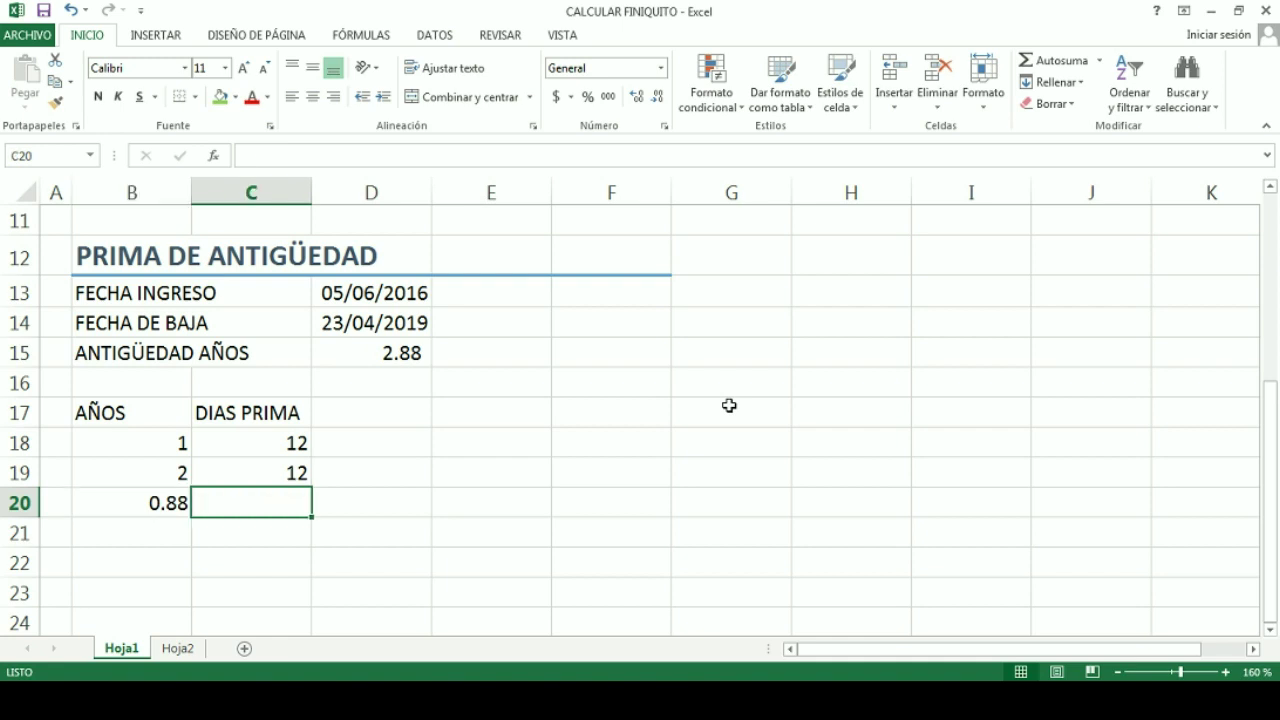
type("+(")
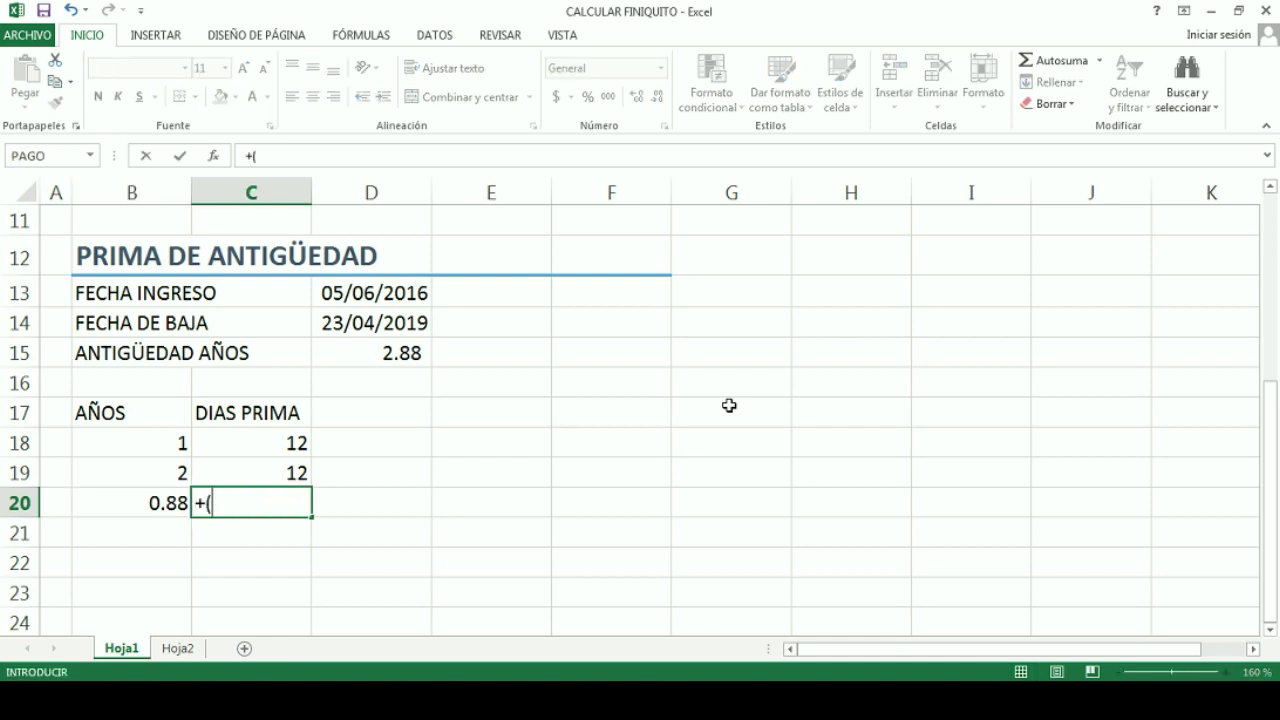
Enter =+(B20*C18)/B18 in C20 to get 10.56 proportional prima days.
key("Left")
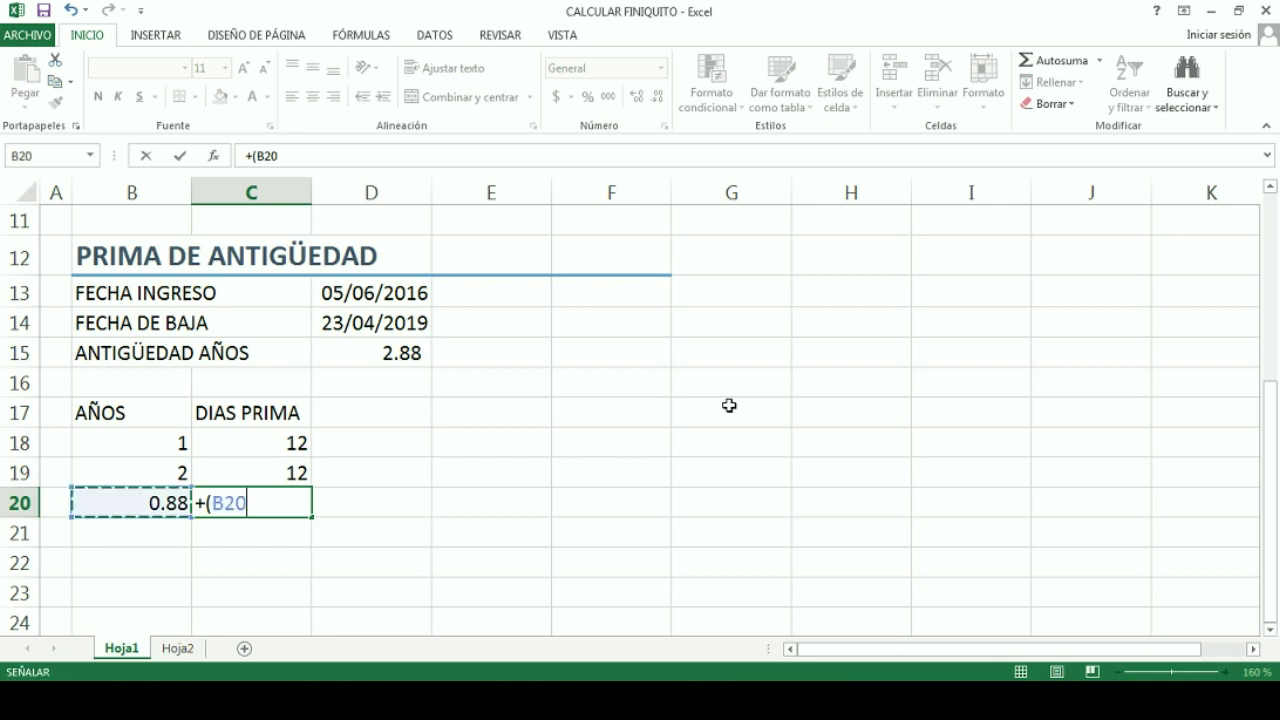
type("*")
key("Up")
key("Up")
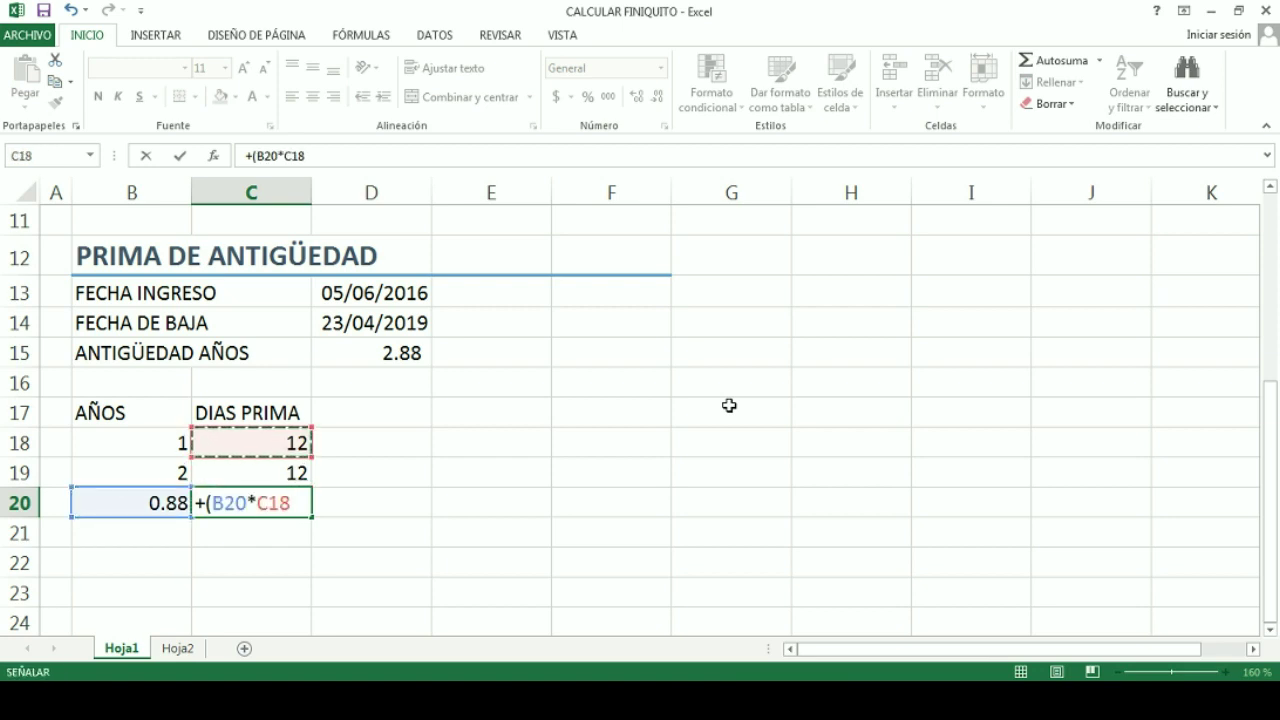
type(")/")
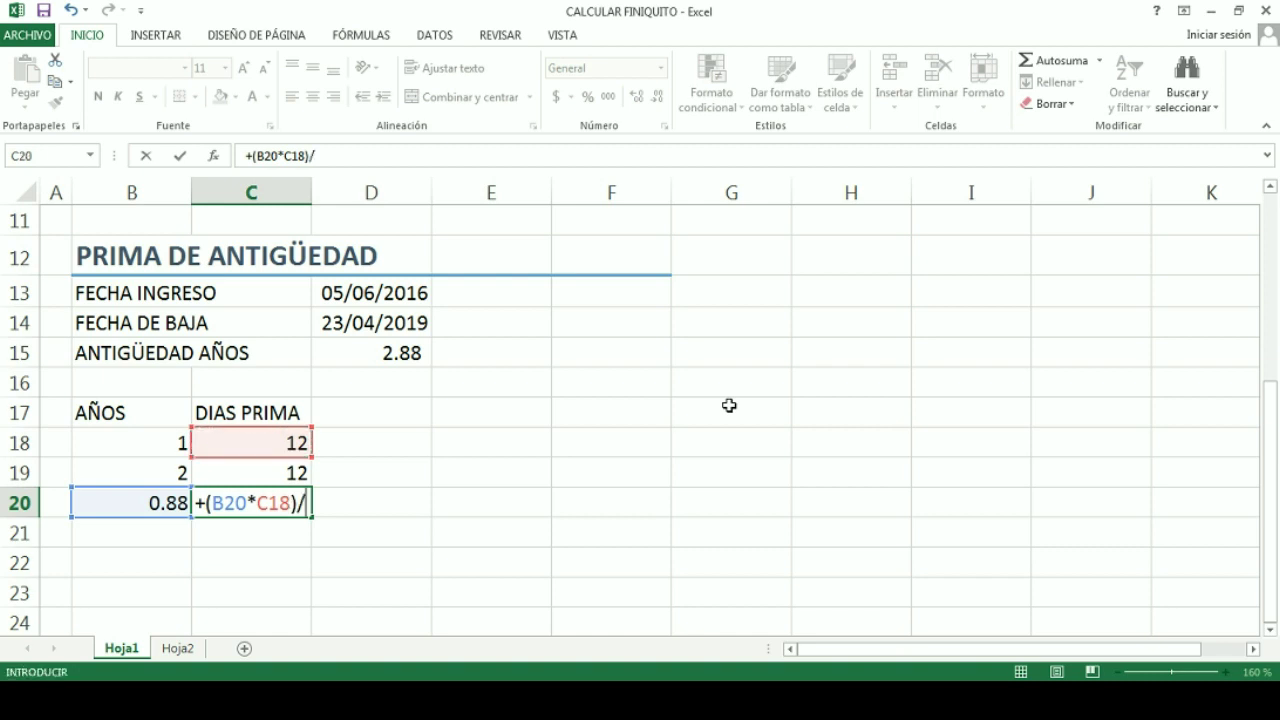
key("Left")
key("Up")
key("Up")
key("Return")
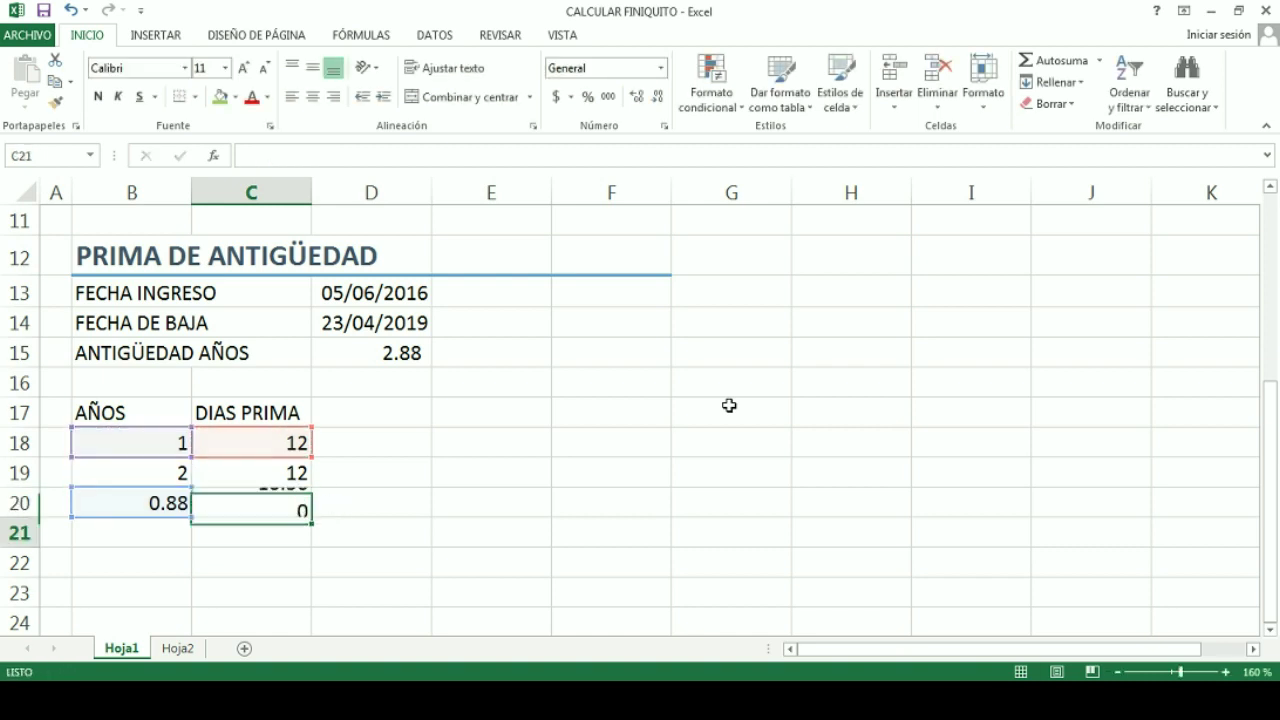
key("Up")
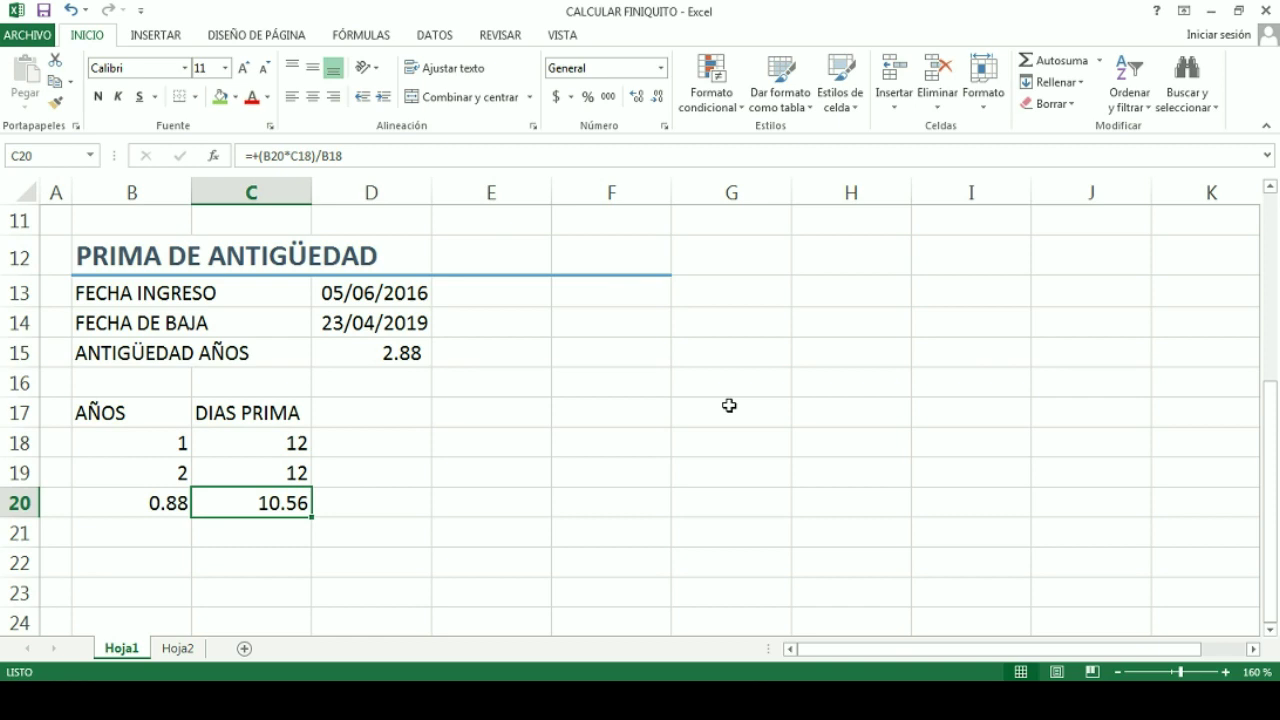
Review the year values 1, 2 and 0.88 in the table.
key("Left")
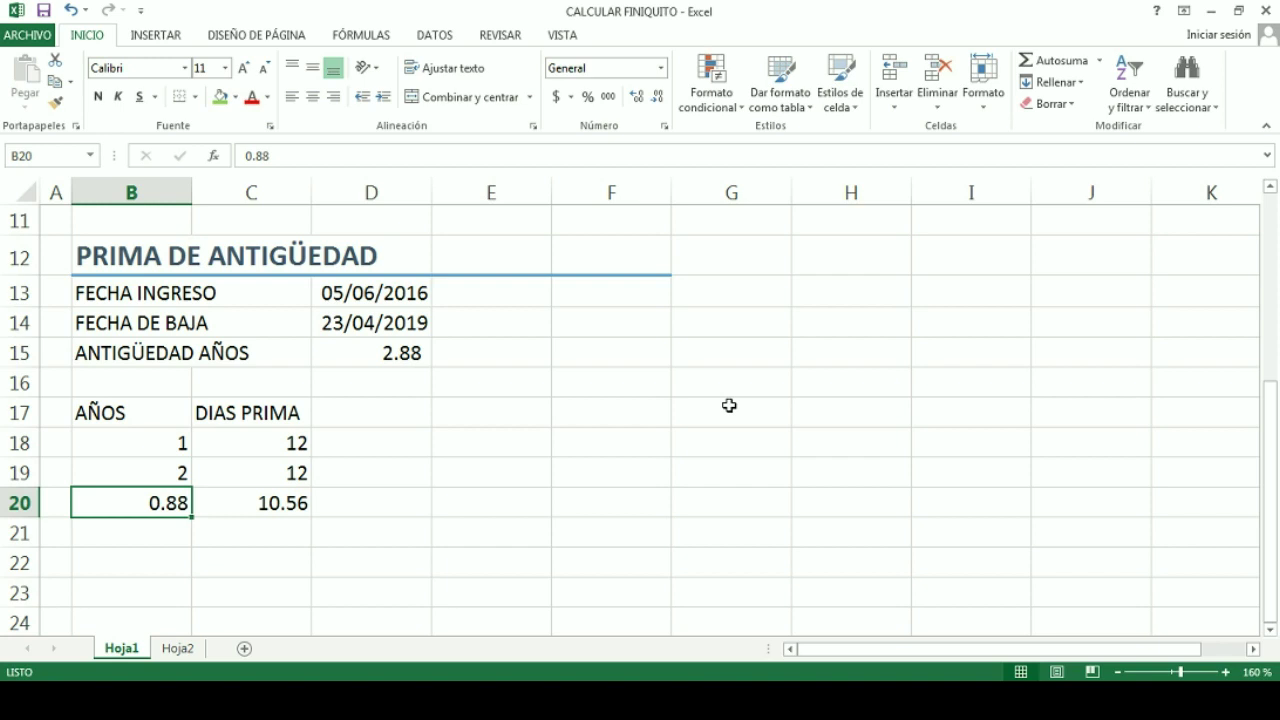
left_click(146, 448)
left_click(100, 474)
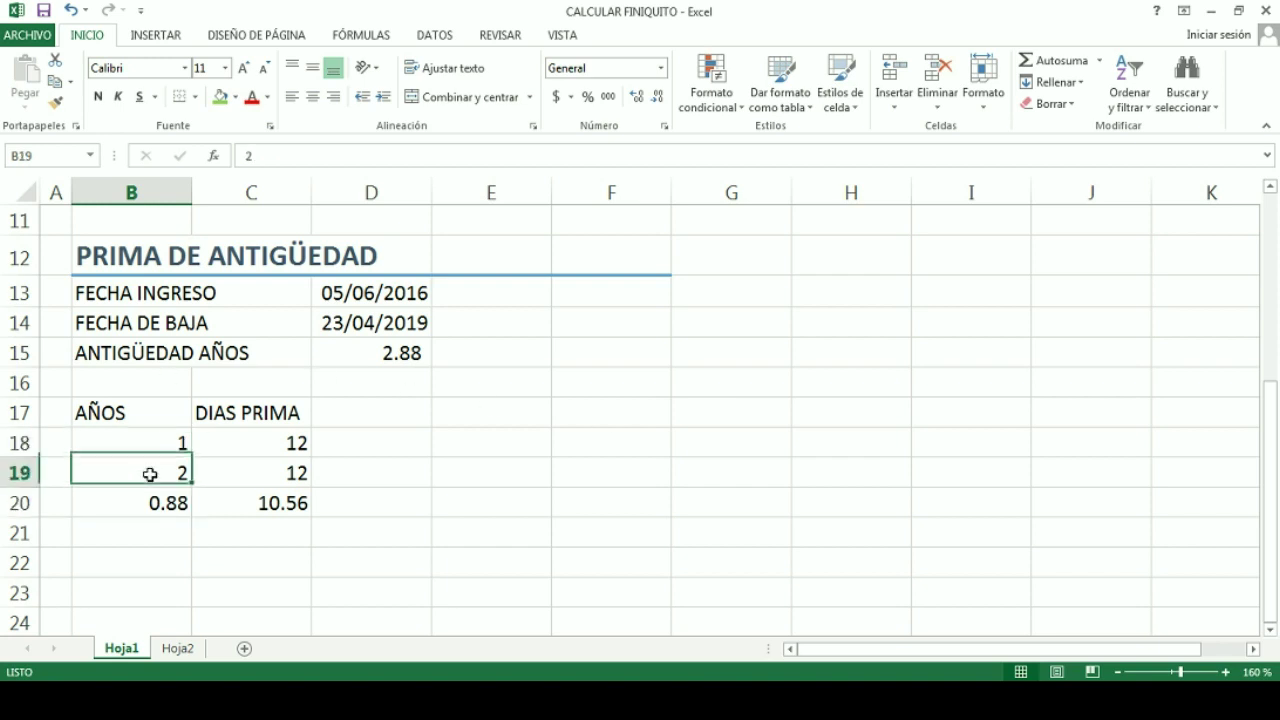
left_click(163, 500)
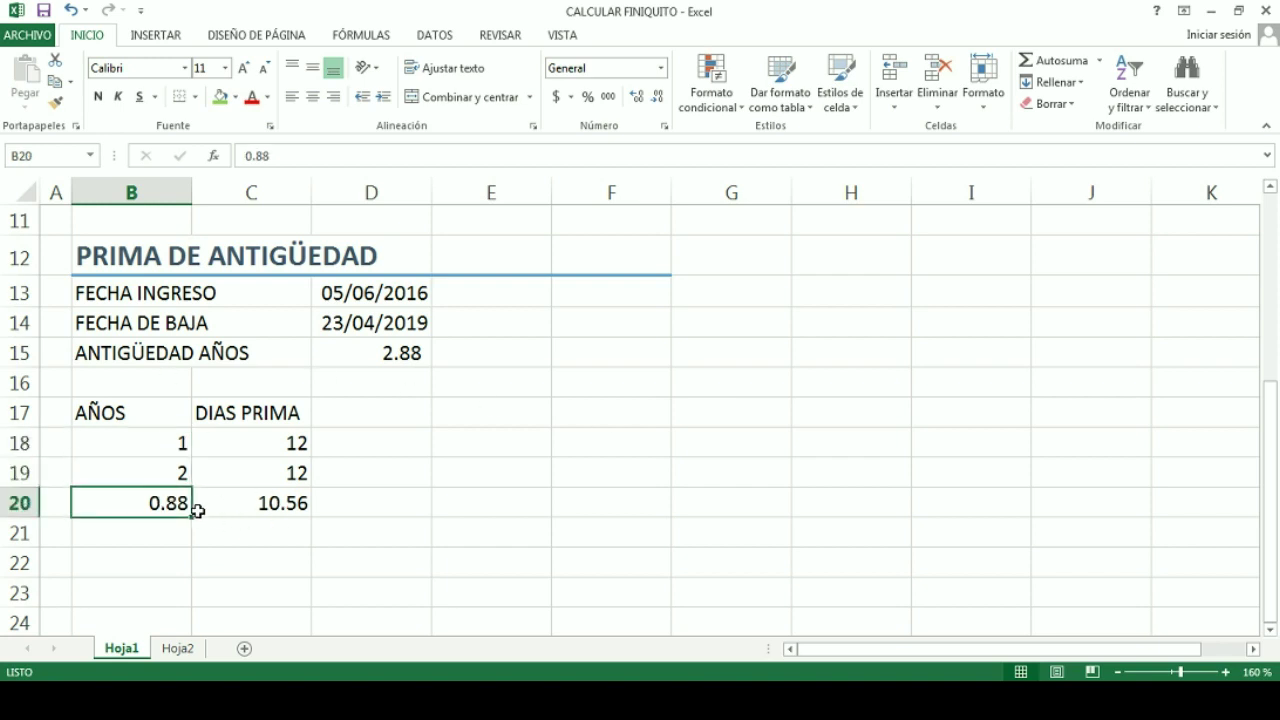
left_click(262, 560)
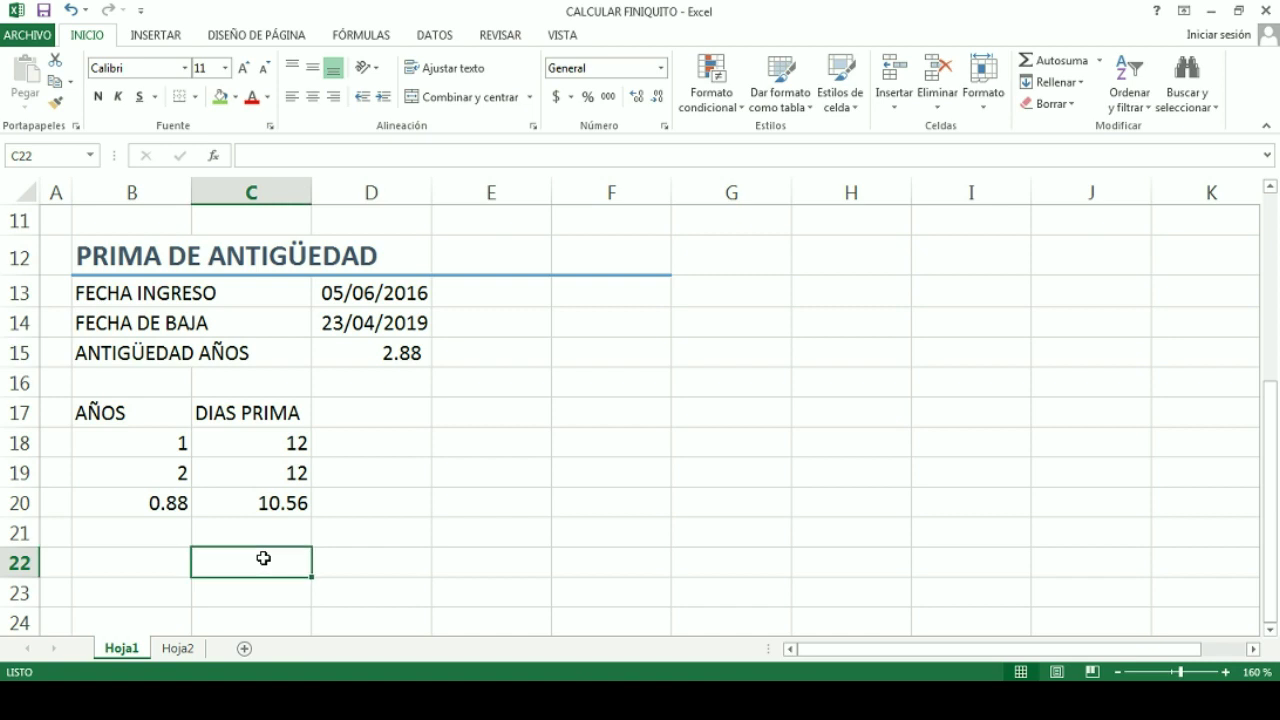
Add a border to the empty row B21:C21 under the table.
left_click(275, 535)
mouse_move(171, 549)
left_mouse_down()
mouse_move(260, 508)
mouse_move(260, 527)
left_mouse_up()
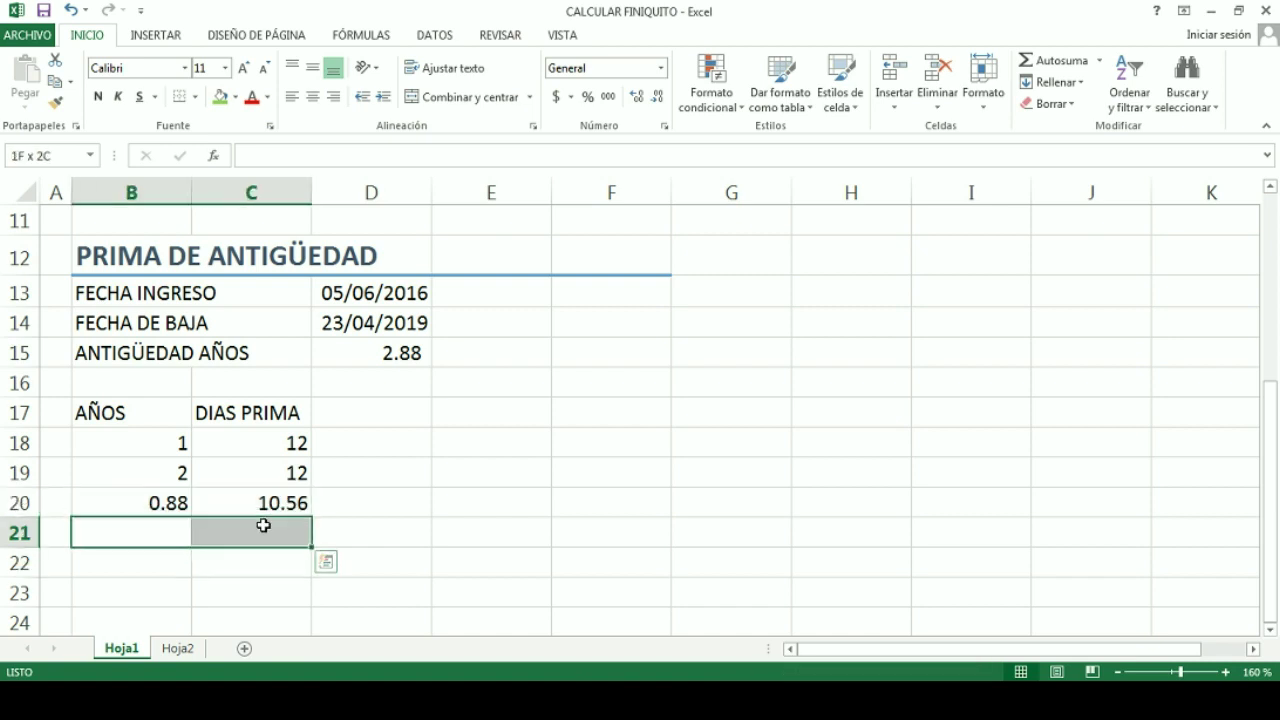
left_click(196, 97)
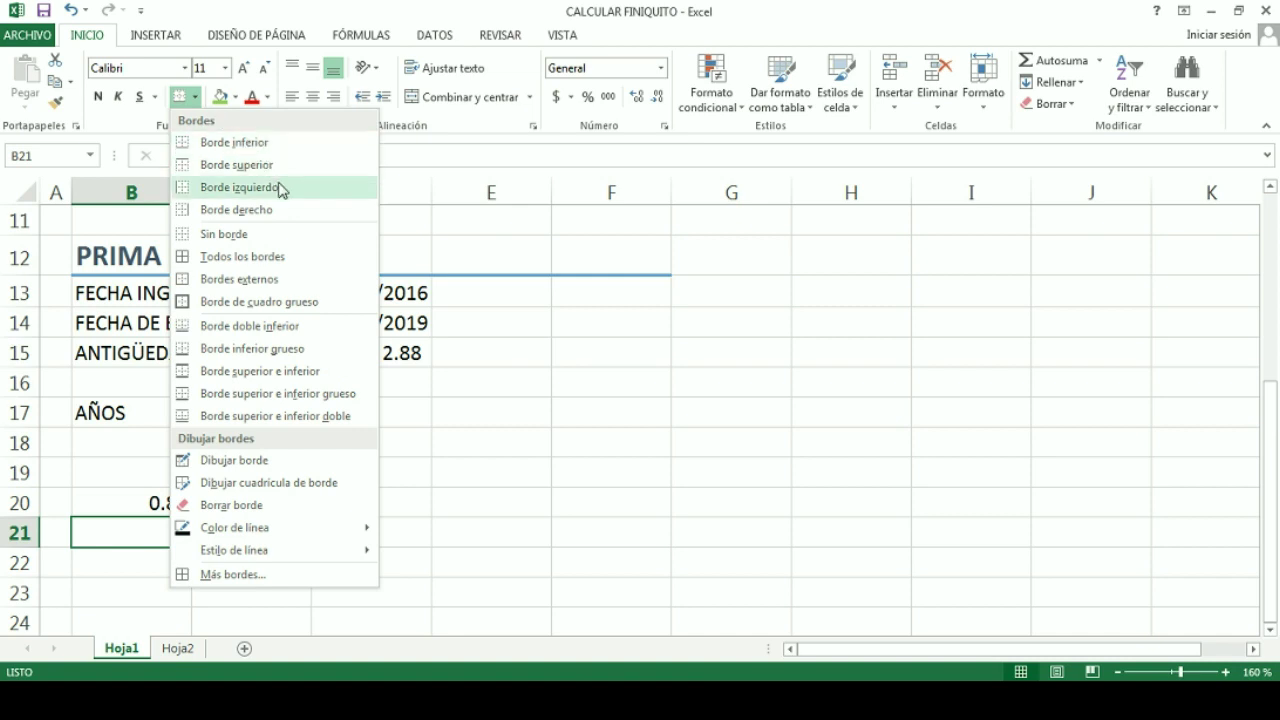
left_click(257, 416)
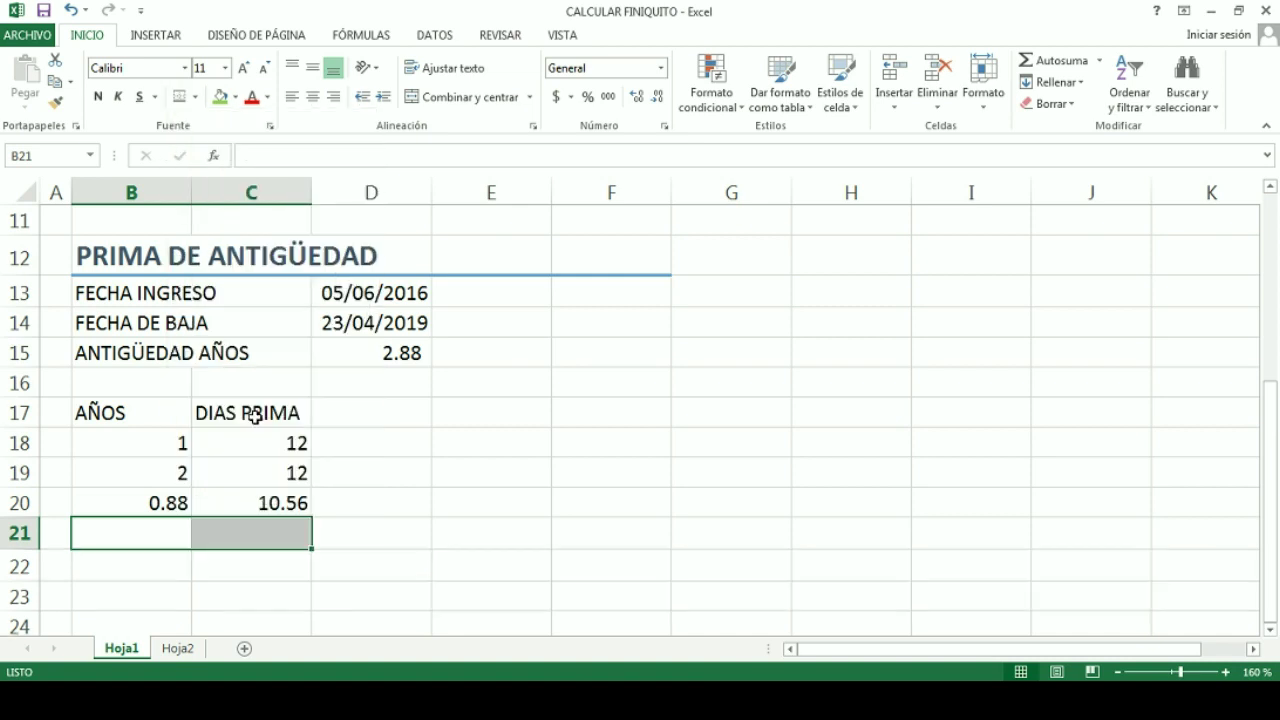
AutoSum the prima days in C21 (34.56) and label B21 DIAS.
left_click(256, 533)
left_click(1050, 62)
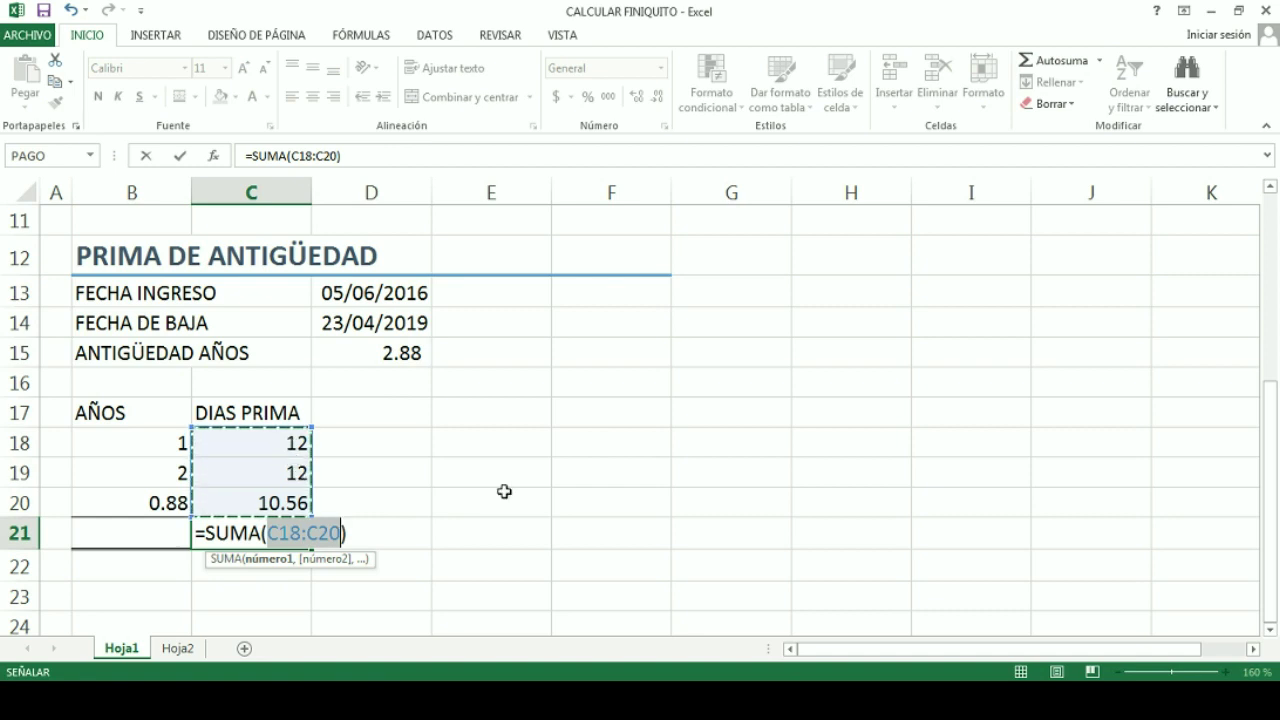
key("Return")
left_click(160, 531)
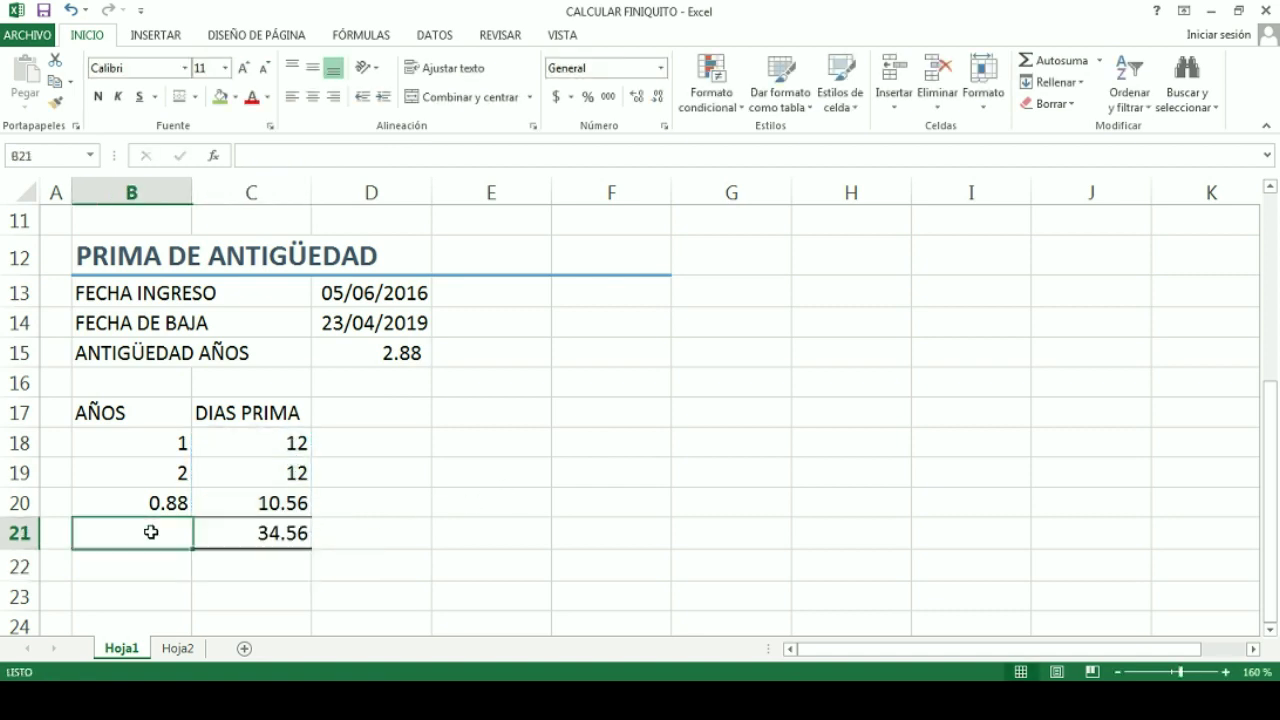
type("DIAS")
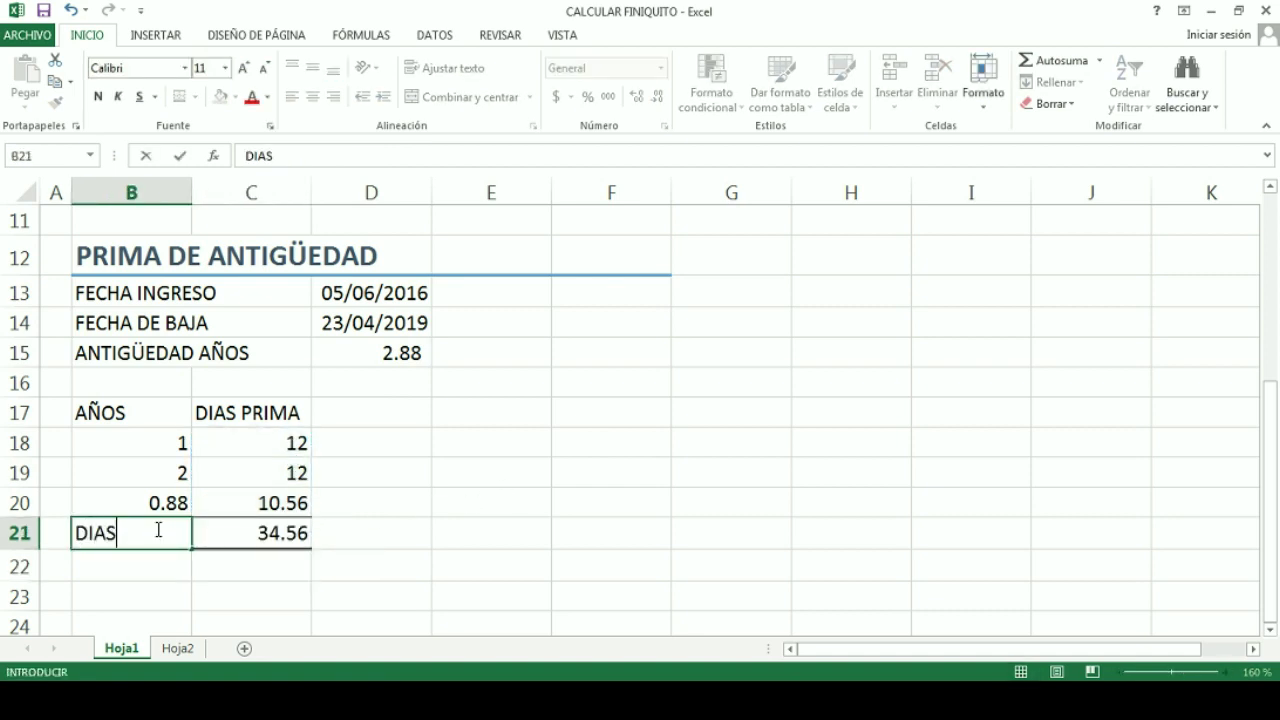
key("Return")
key("Return")
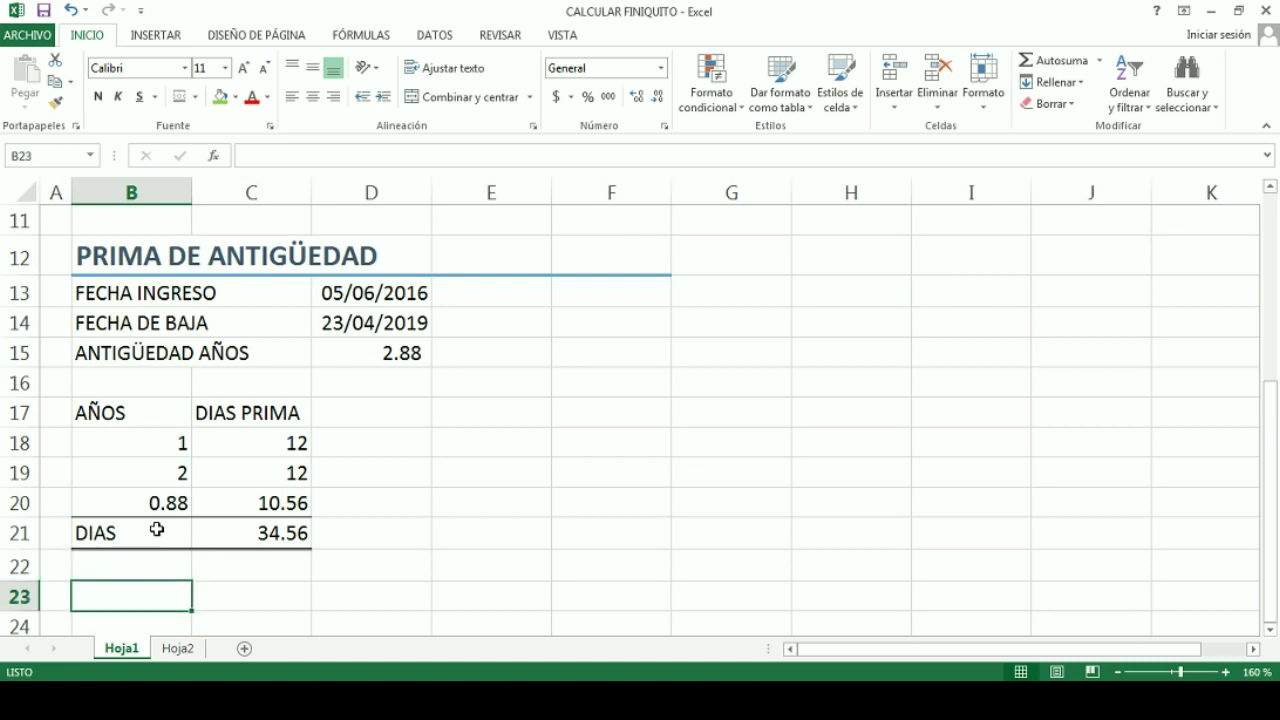
Type a TOTAL PRIMA ANTIGUEDAD label in B23.
scroll(210, 560, "down", 1)
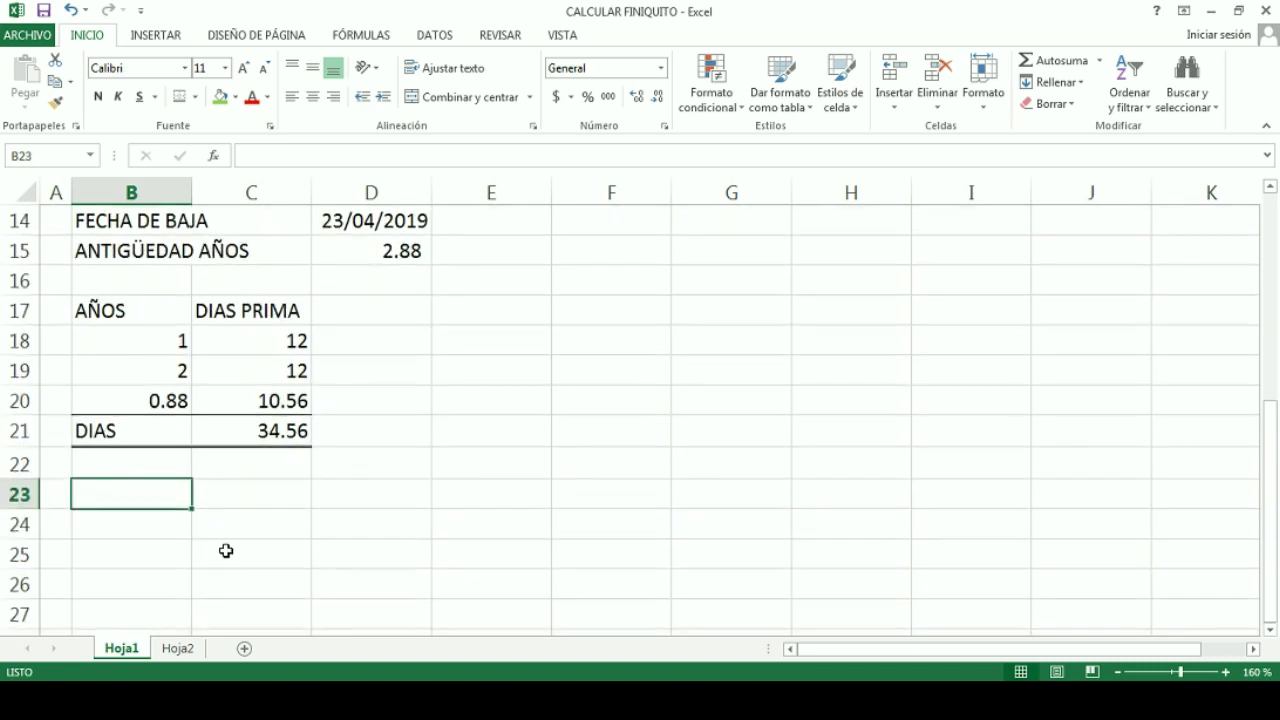
scroll(226, 550, "up", 1)
scroll(231, 549, "down", 1)
scroll(419, 486, "up", 1)
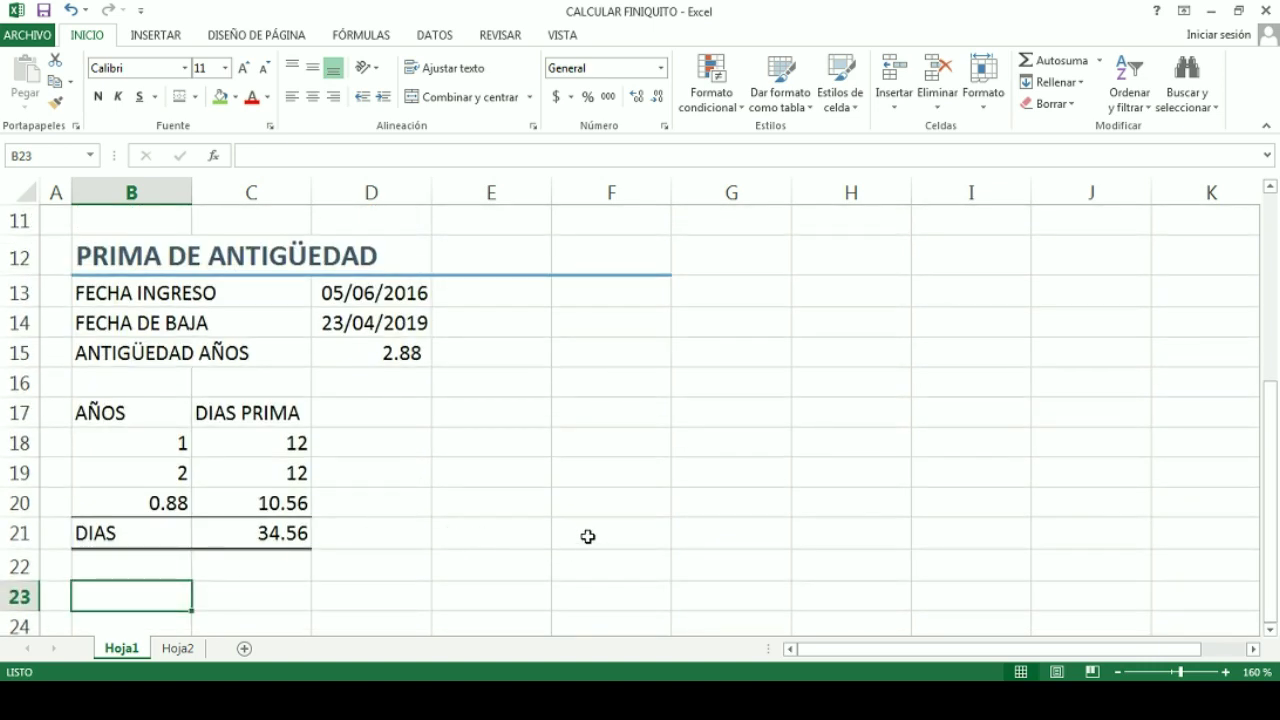
type("T")
key("BackSpace")
type("T")
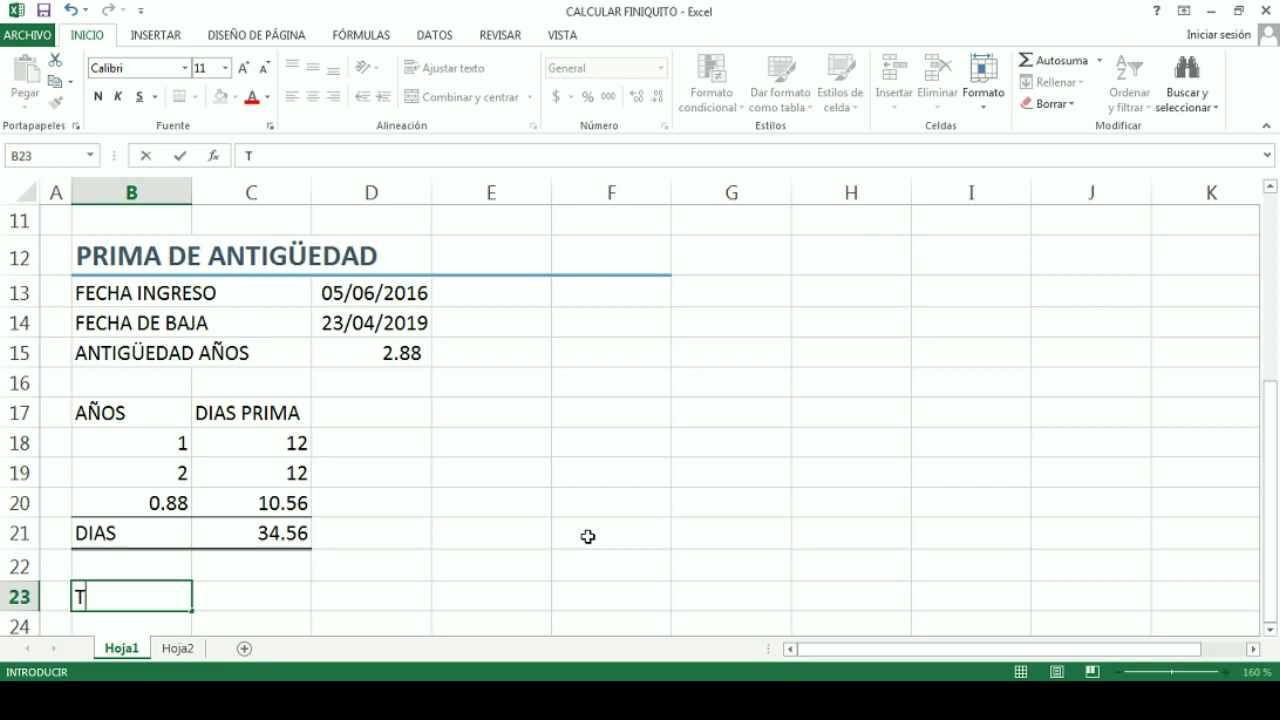
type("OTAL PRIMA ANTIG")
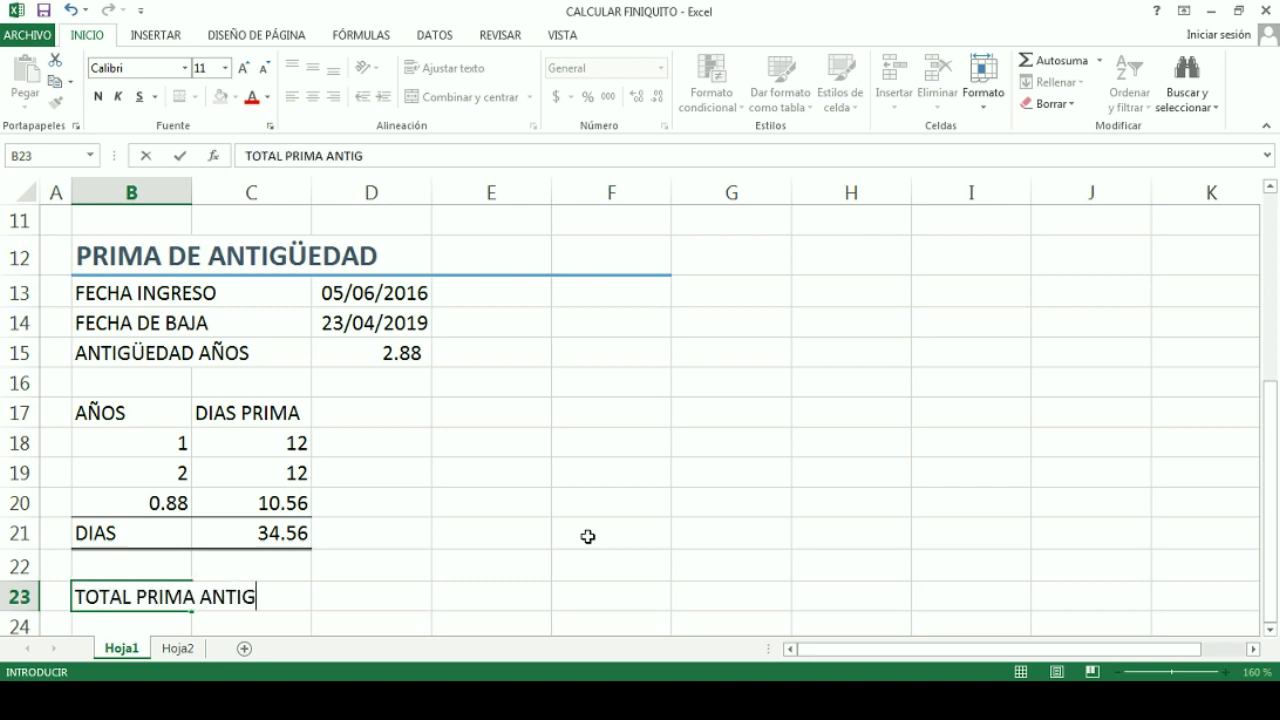
type("UEDAD")
key("Right")
key("Right")
key("Right")
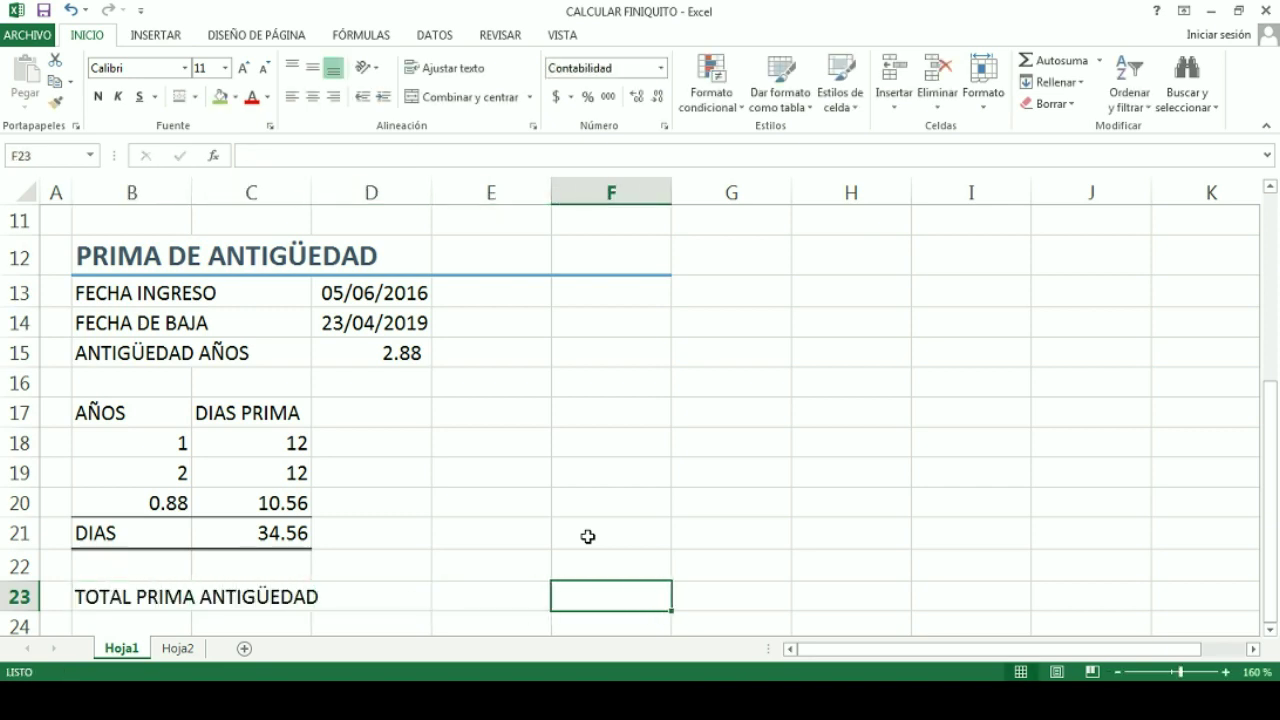
Abandon the total formula, delete the label, and check the DIAS total formula.
type("+")
key("Left")
key("Left")
key("Left")
key("Escape")
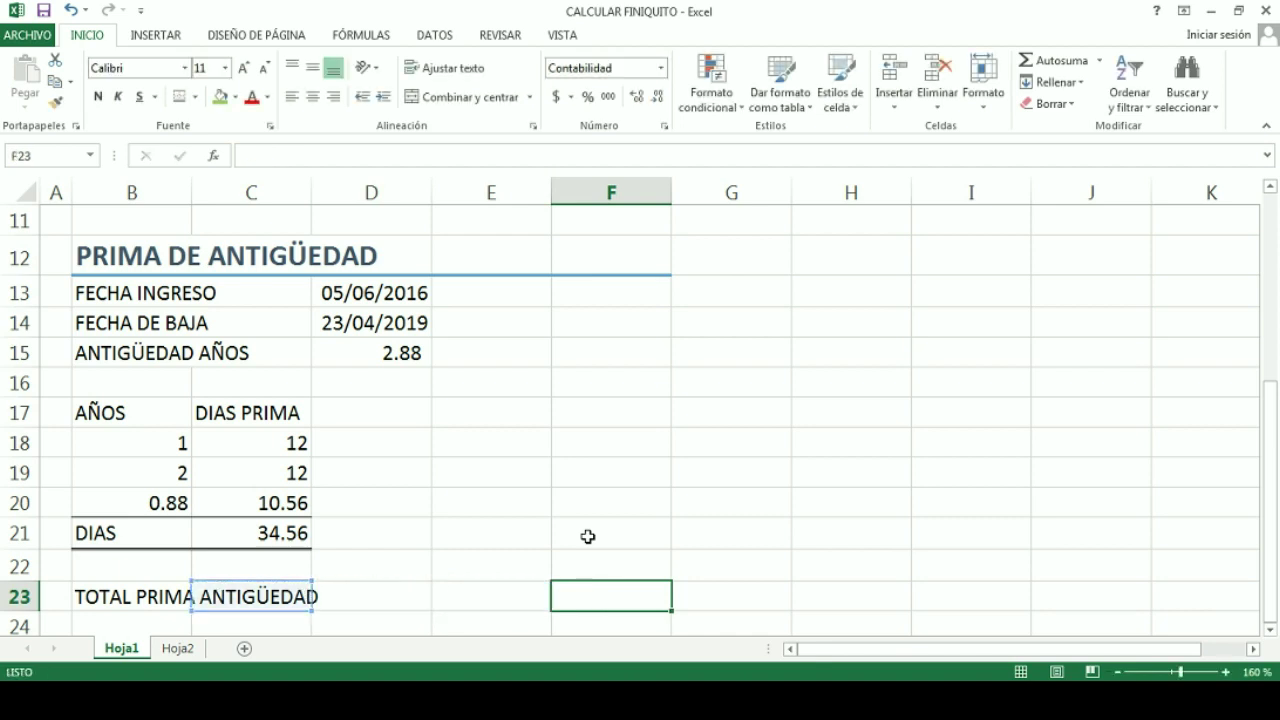
key("Left")
key("Left")
key("Left")
key("Left")
key("Delete")
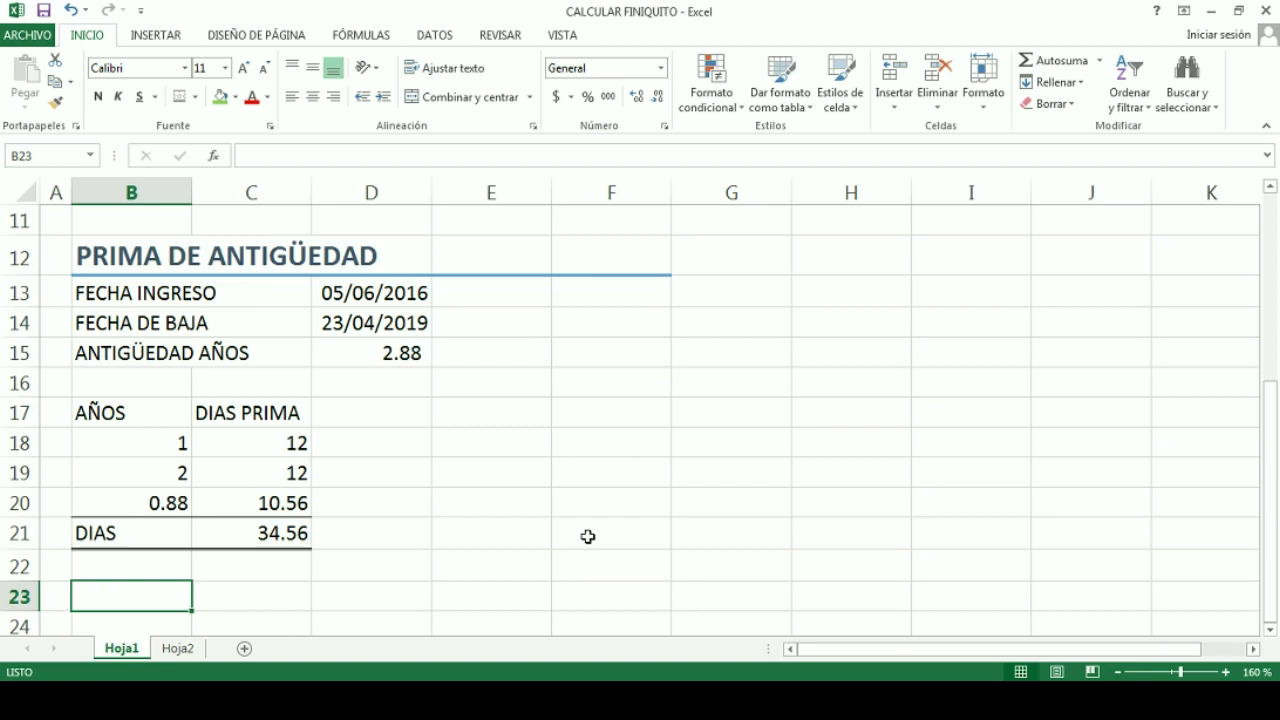
left_click(297, 534)
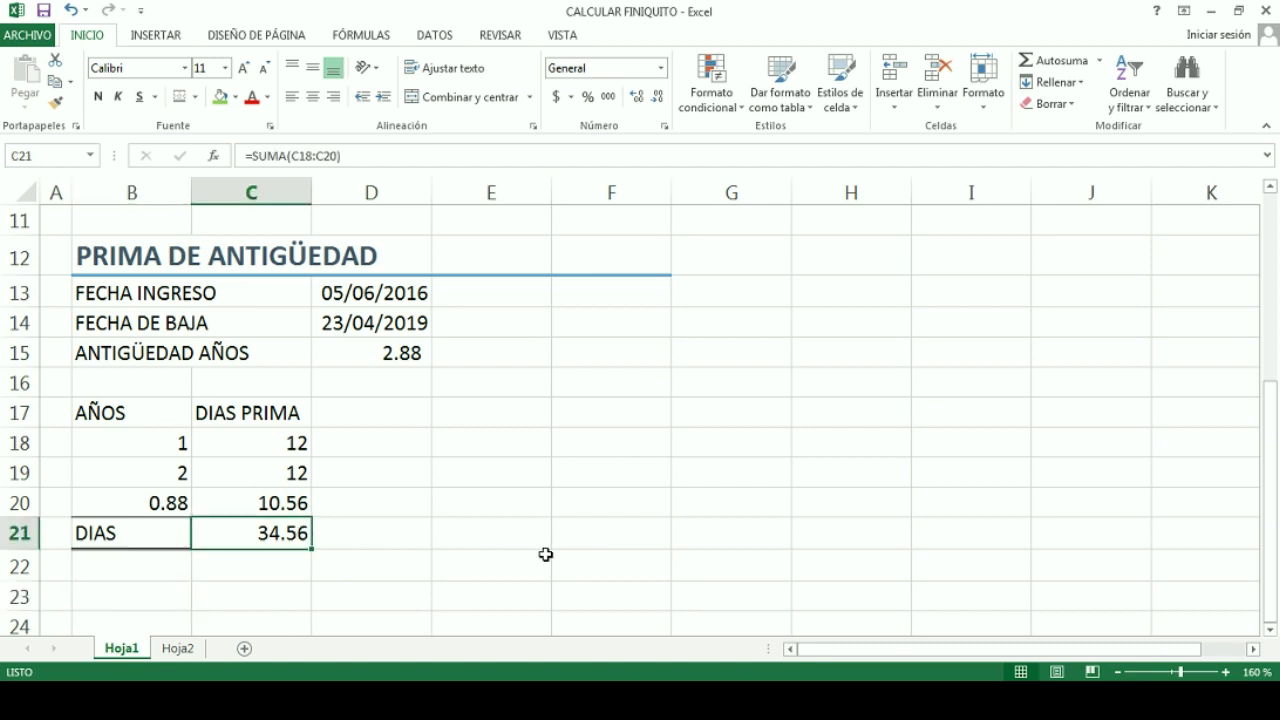
Copy the SALARIO DIARIO row (245.55) and paste it as values into row 23.
scroll(545, 554, "up", 1)
scroll(545, 554, "up", 1)
scroll(545, 554, "up", 1)
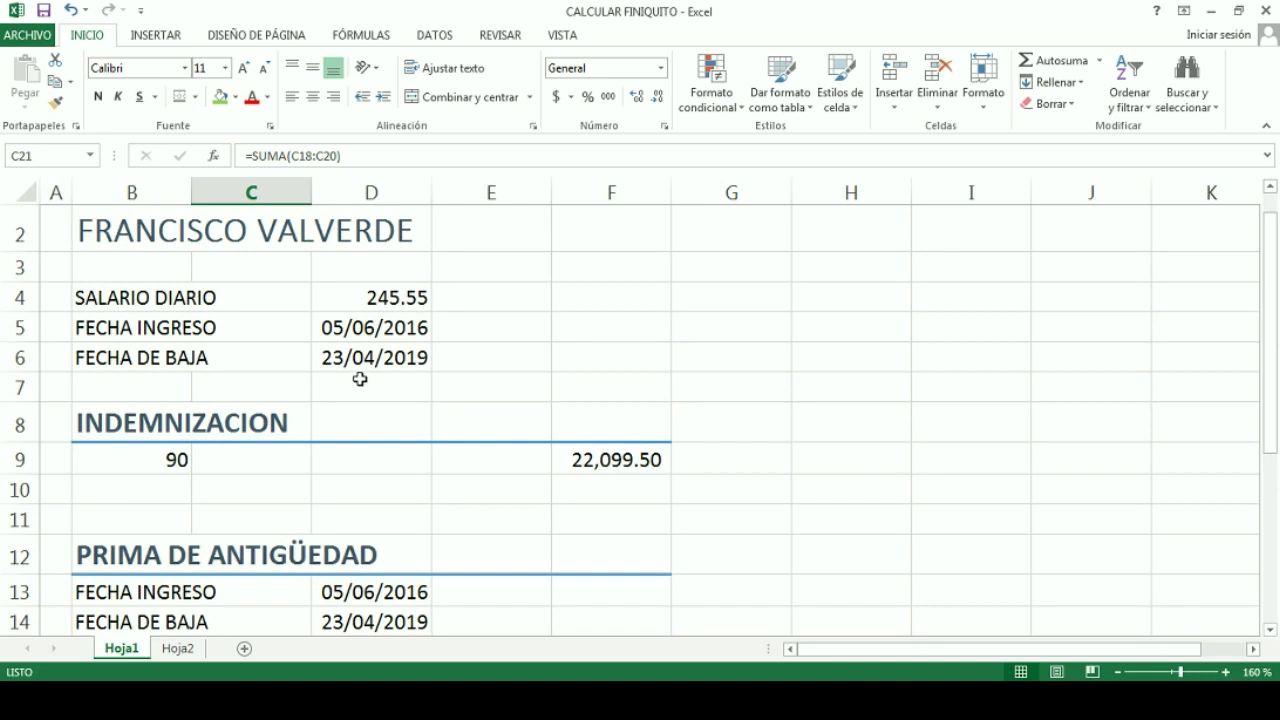
scroll(423, 300, "down", 1)
scroll(360, 315, "up", 2)
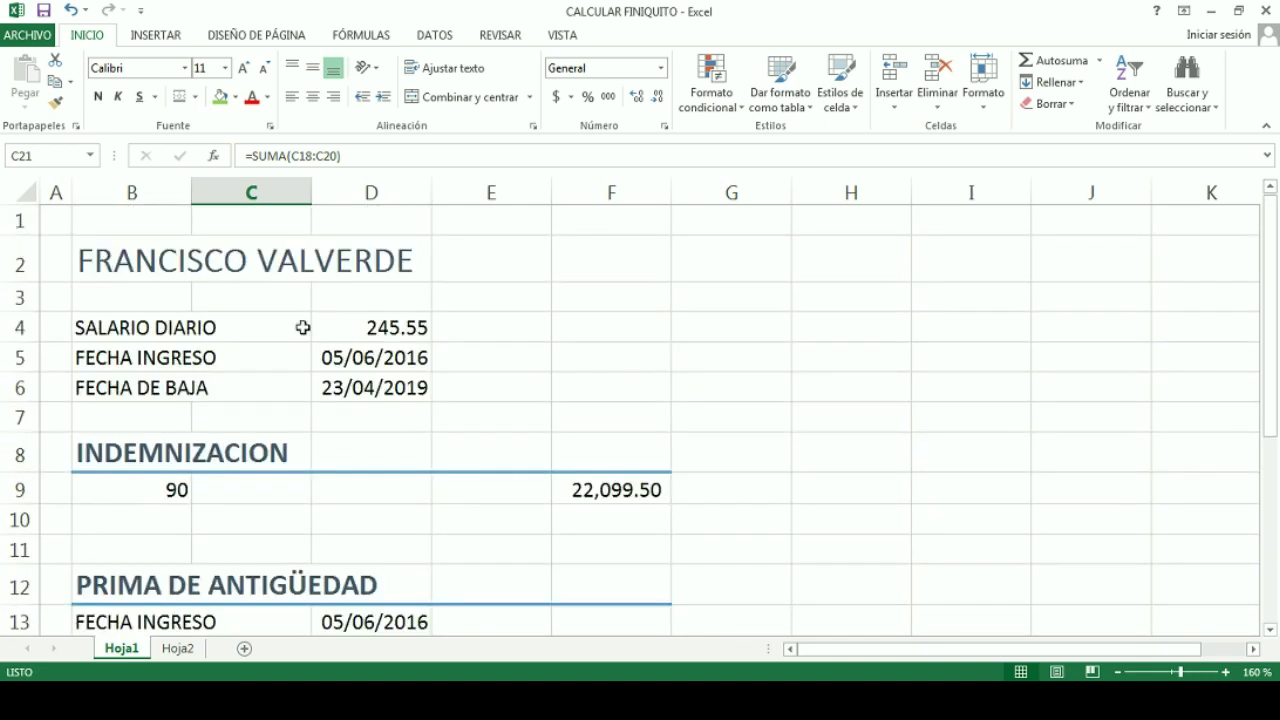
left_click_drag(129, 333, 380, 325)
right_click(384, 320)
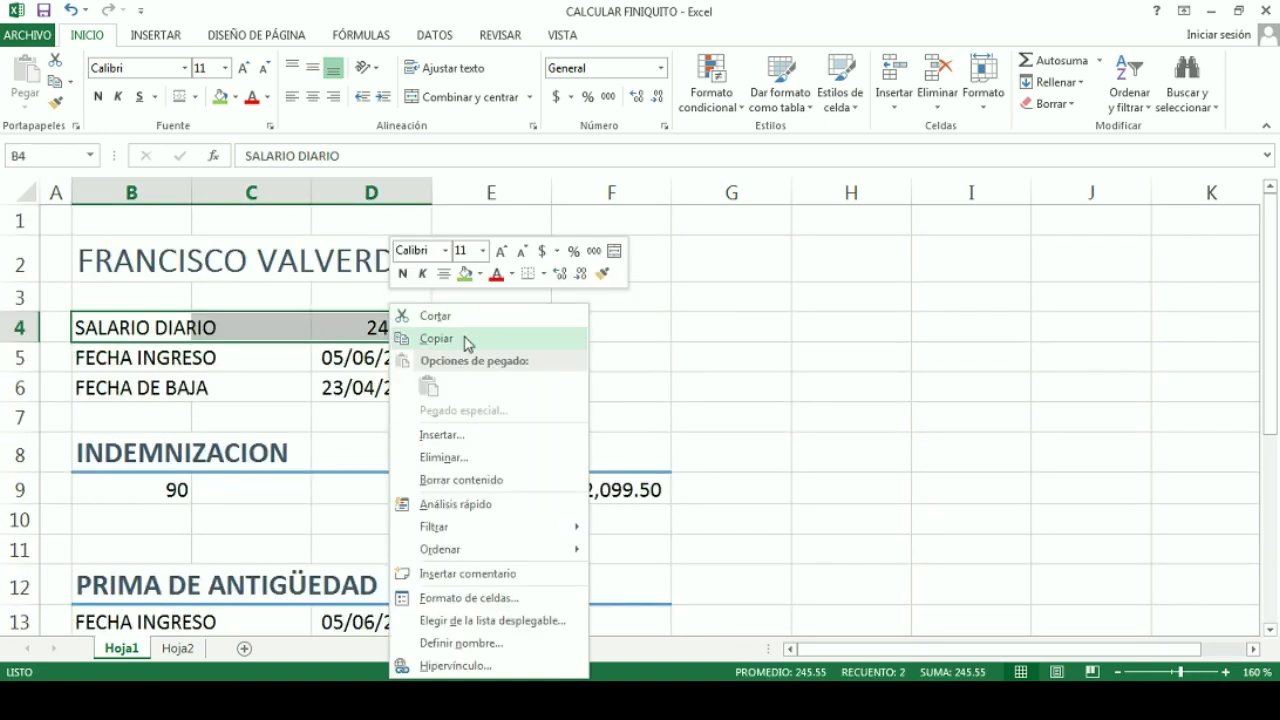
left_click(466, 340)
scroll(421, 417, "down", 4)
right_click(123, 528)
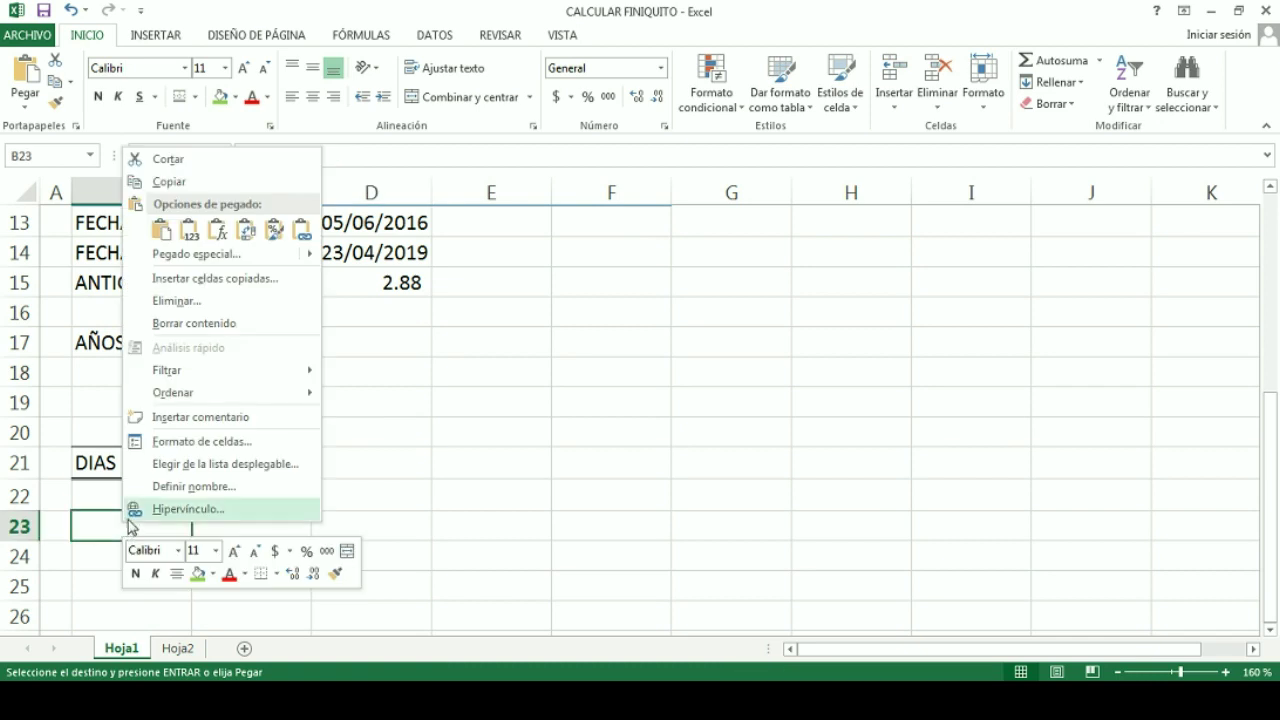
left_click(187, 232)
Label cell B24 SALARIO MINIMO.
left_click(148, 553)
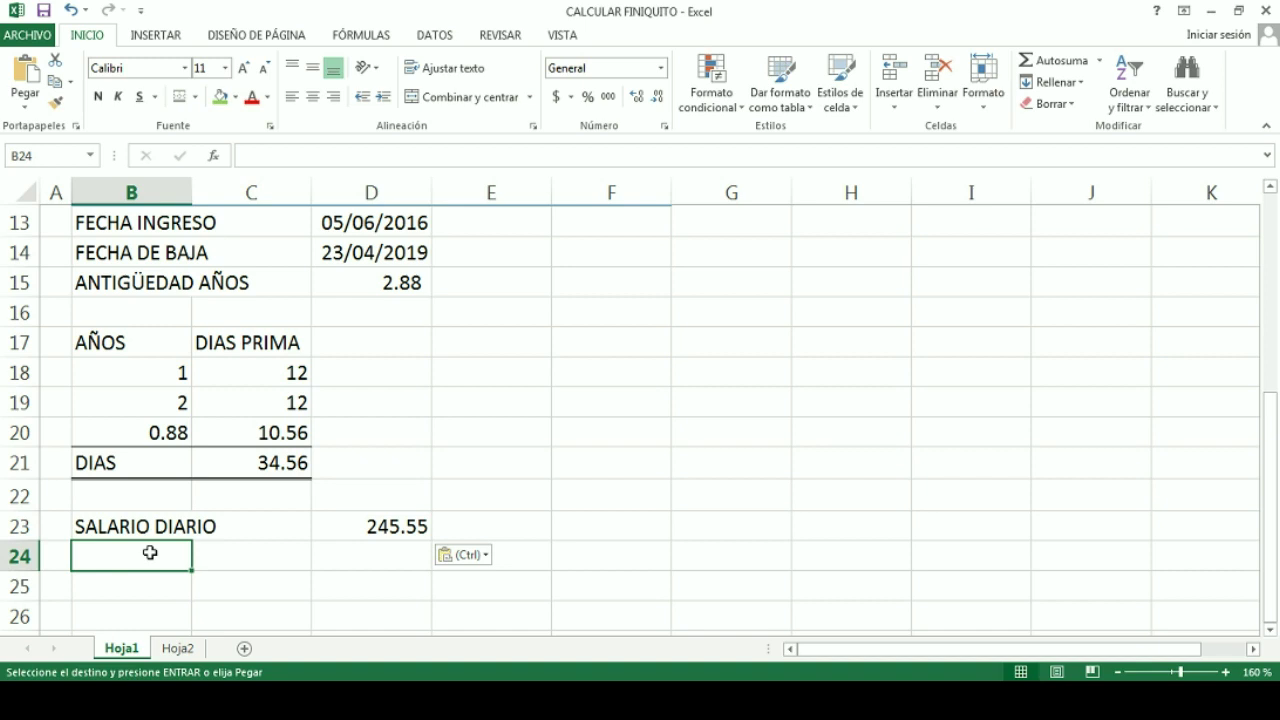
type("SALARIO MINIM")
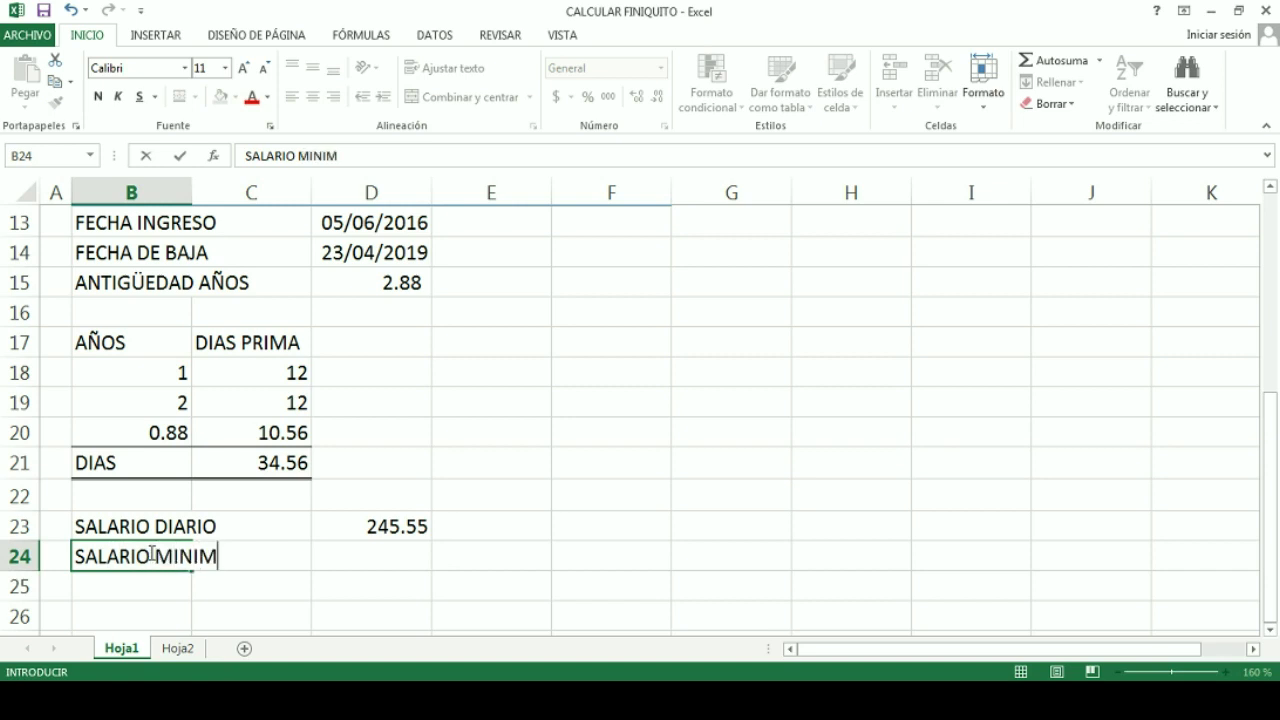
type("O")
key("Right")
key("Right")
key("Right")
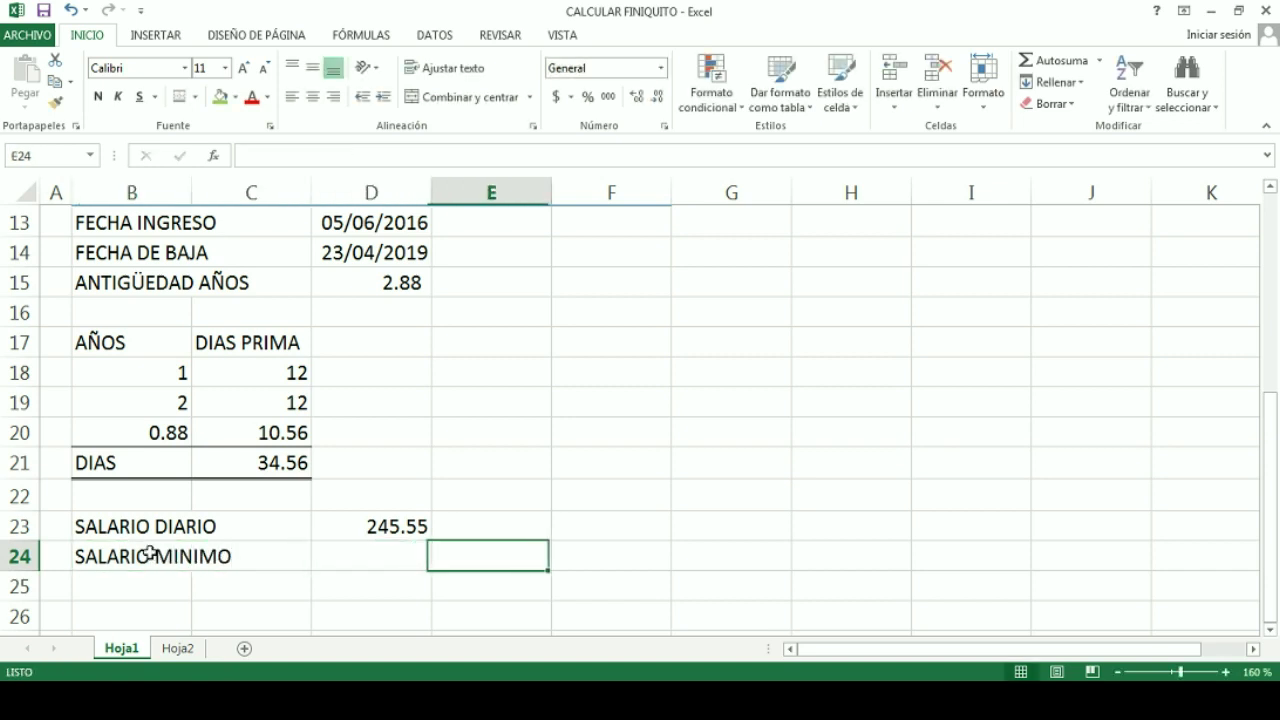
key("Left")
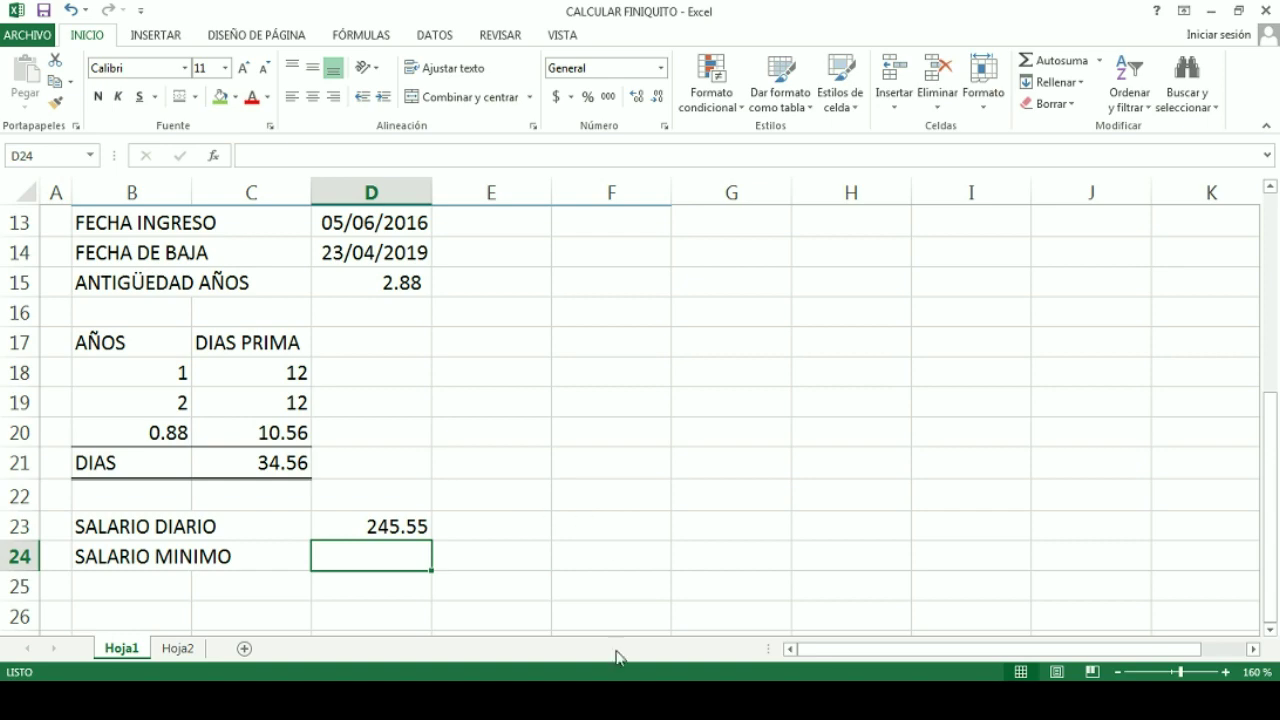
left_click(600, 565)
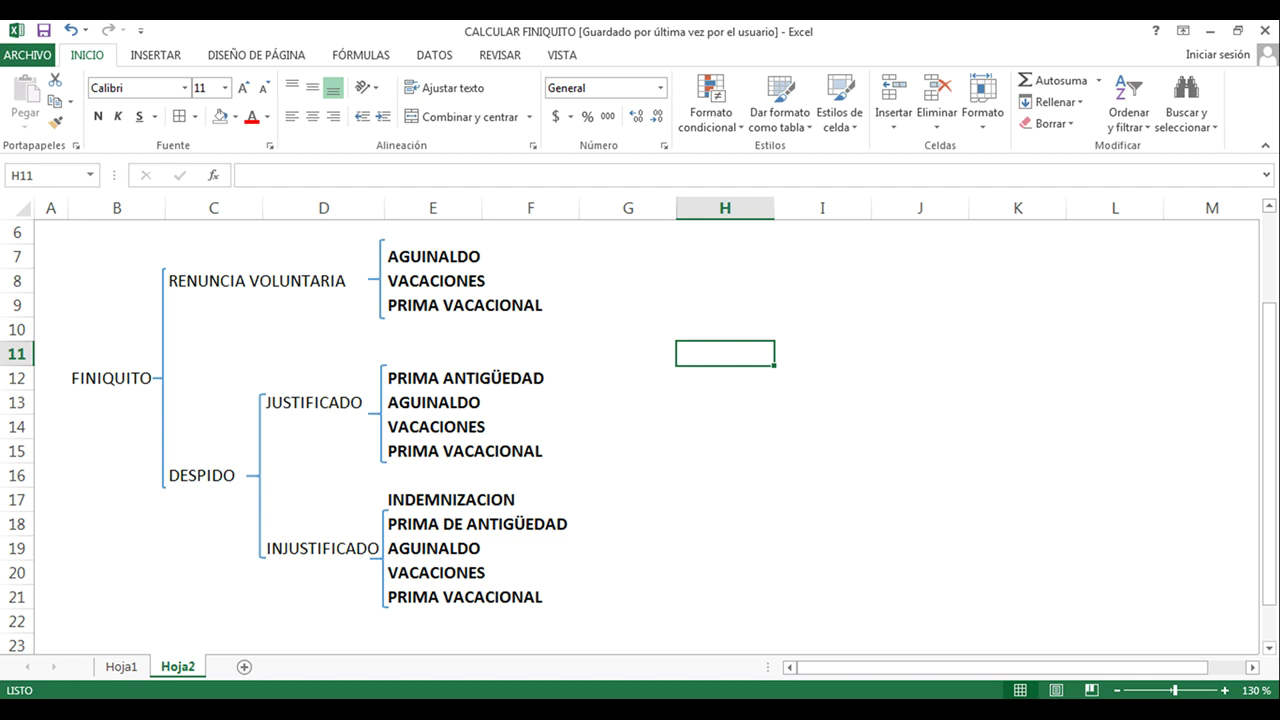
Type CONSANAMI SA into the new Chrome tab's address bar.
type("CONS")
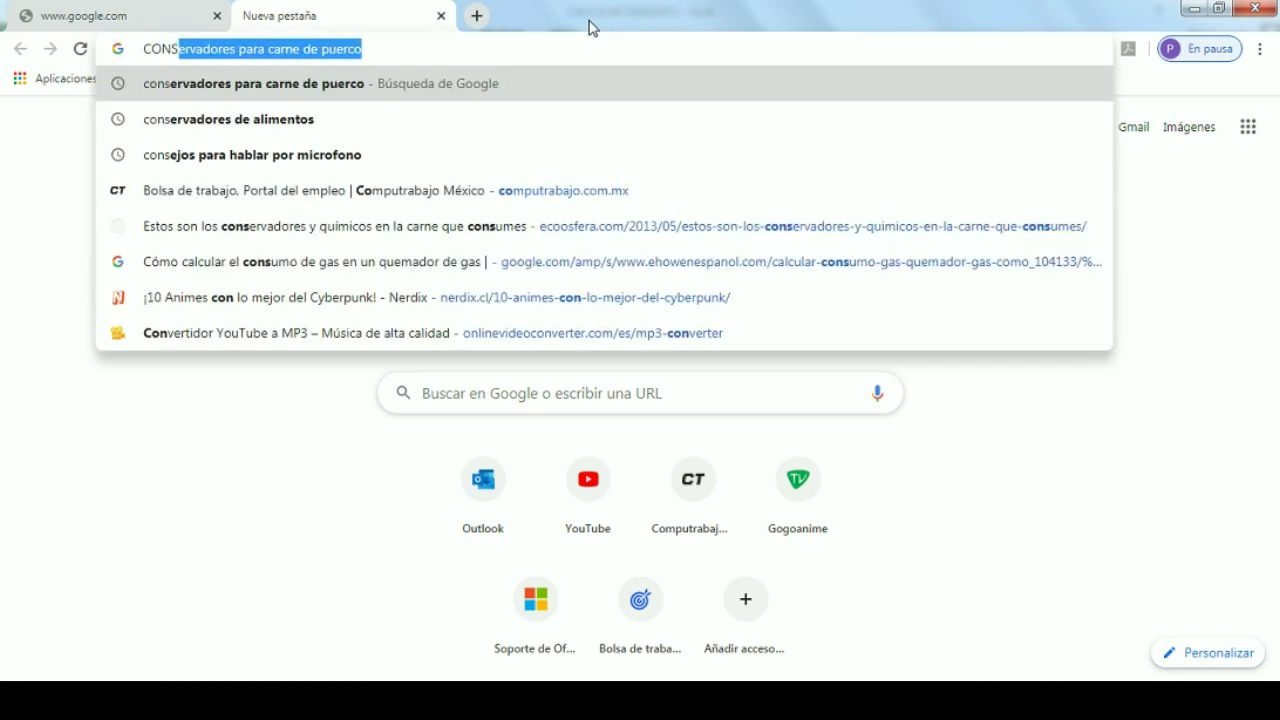
type("AN")
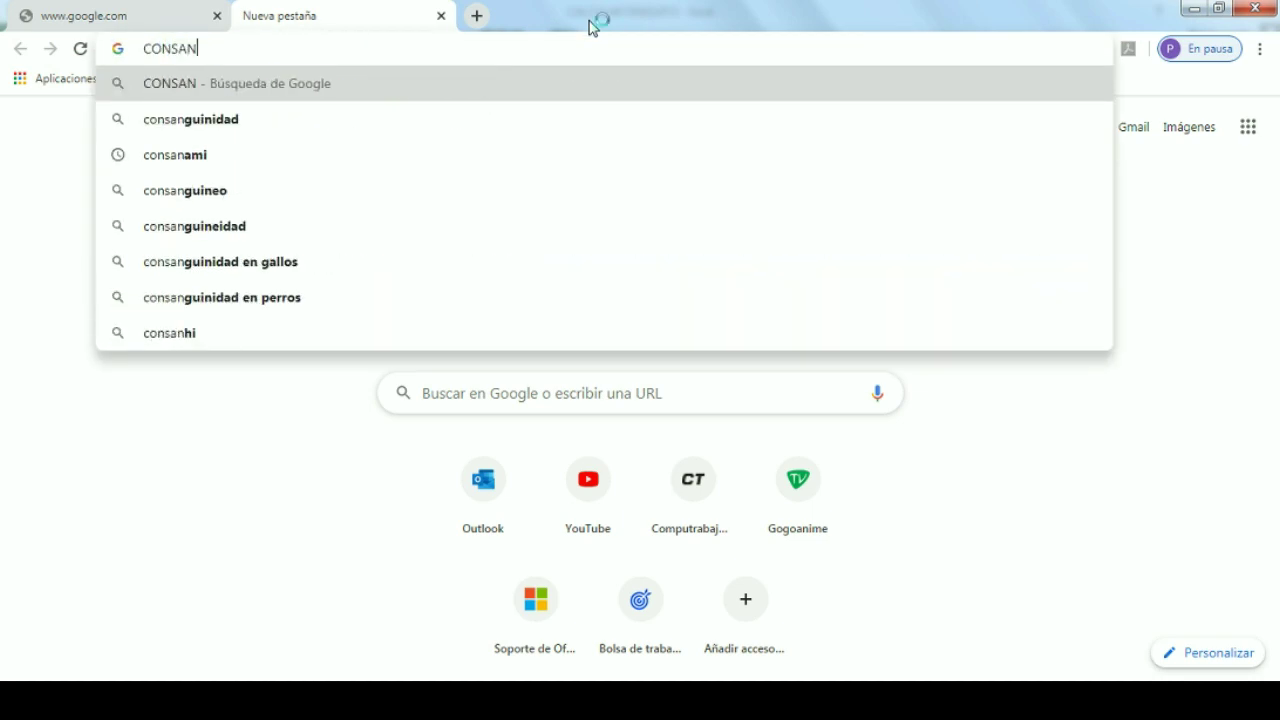
type("AMI SA")
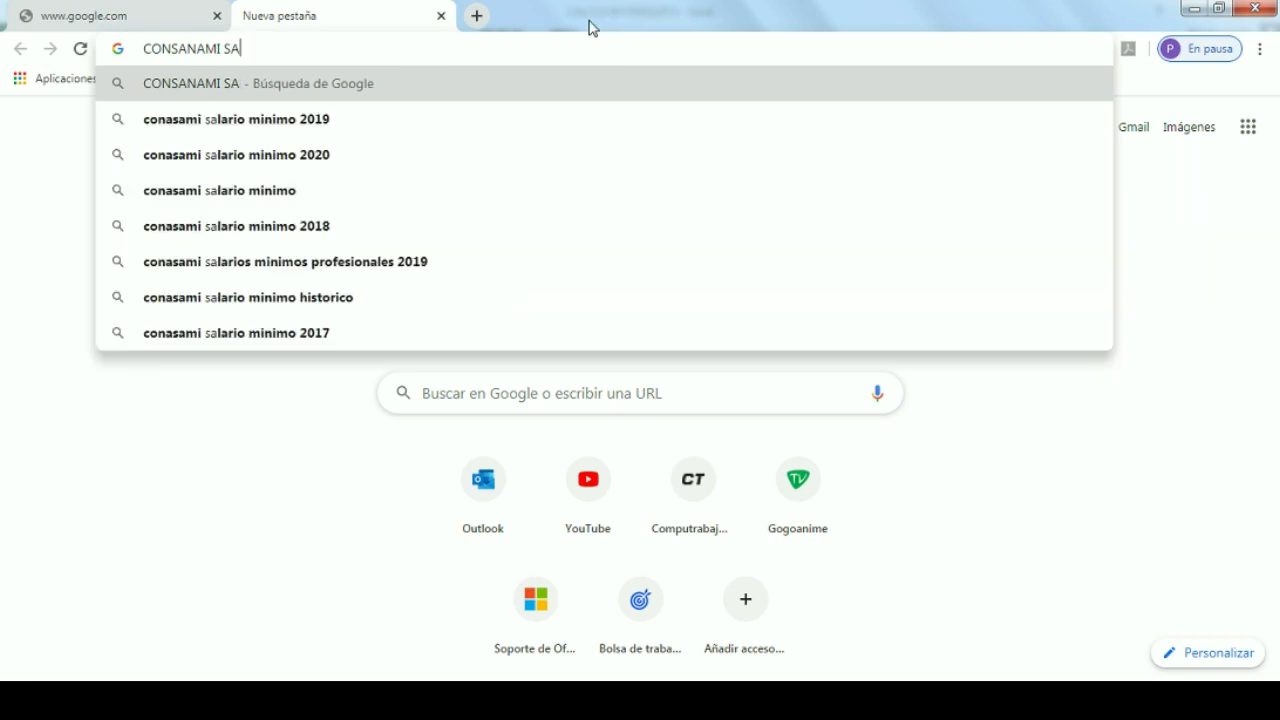
Search Google for 'conasami salario minimo 2020' and open the Comisión Nacional de los Salarios Mínimos result.
key("Down")
key("Down")
key("Return")
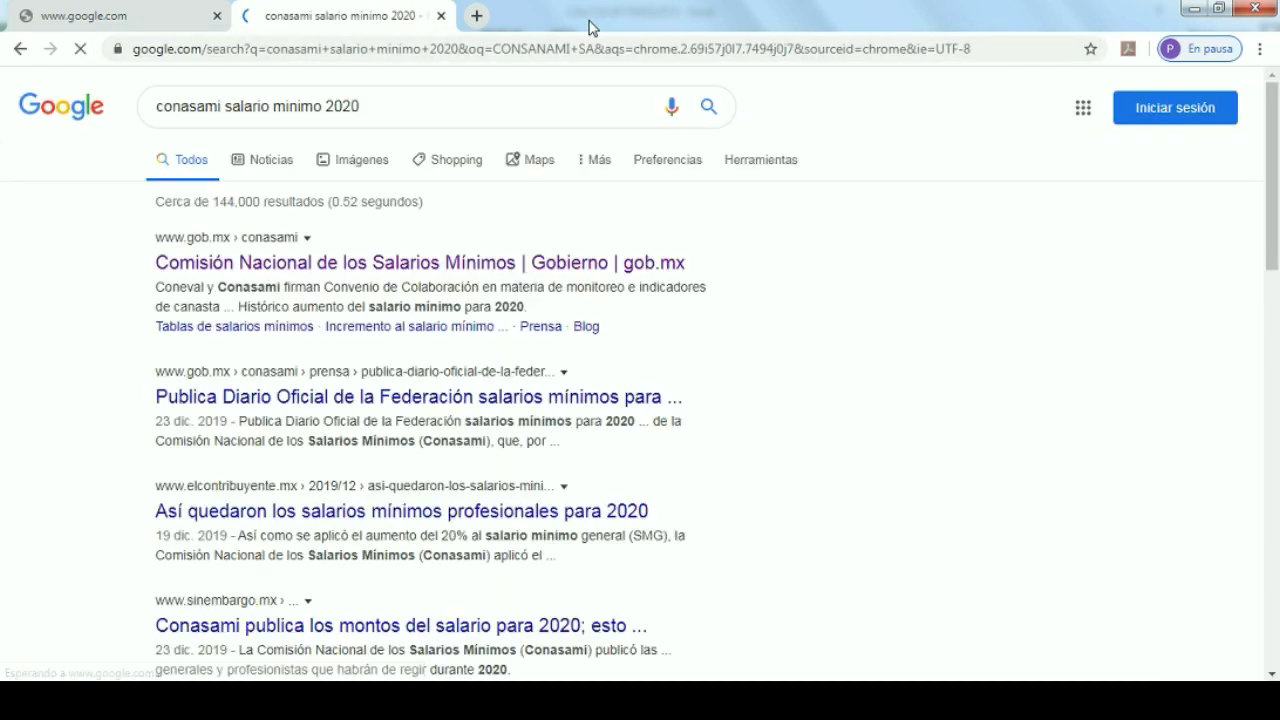
left_click(230, 258)
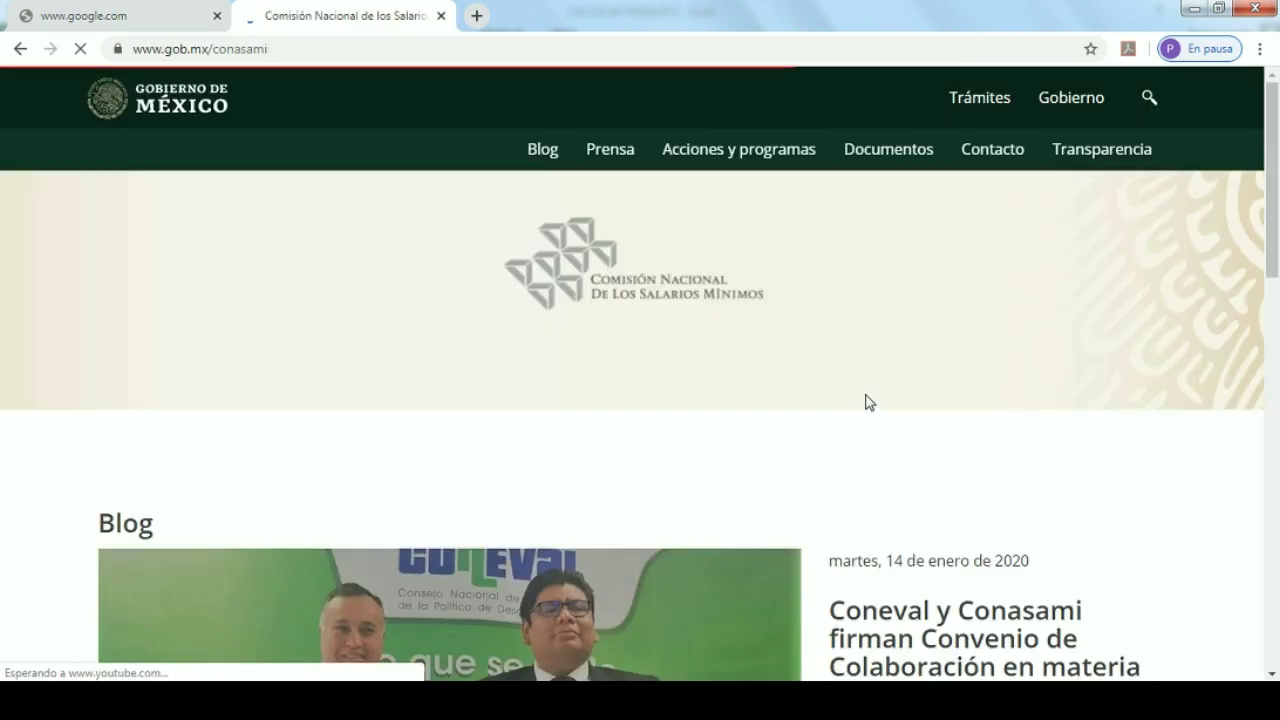
Go to the CONASAMI Documentos section and open the minimum wage tables by geographic area document.
scroll(869, 403, "down", 4)
scroll(1140, 380, "down", 4)
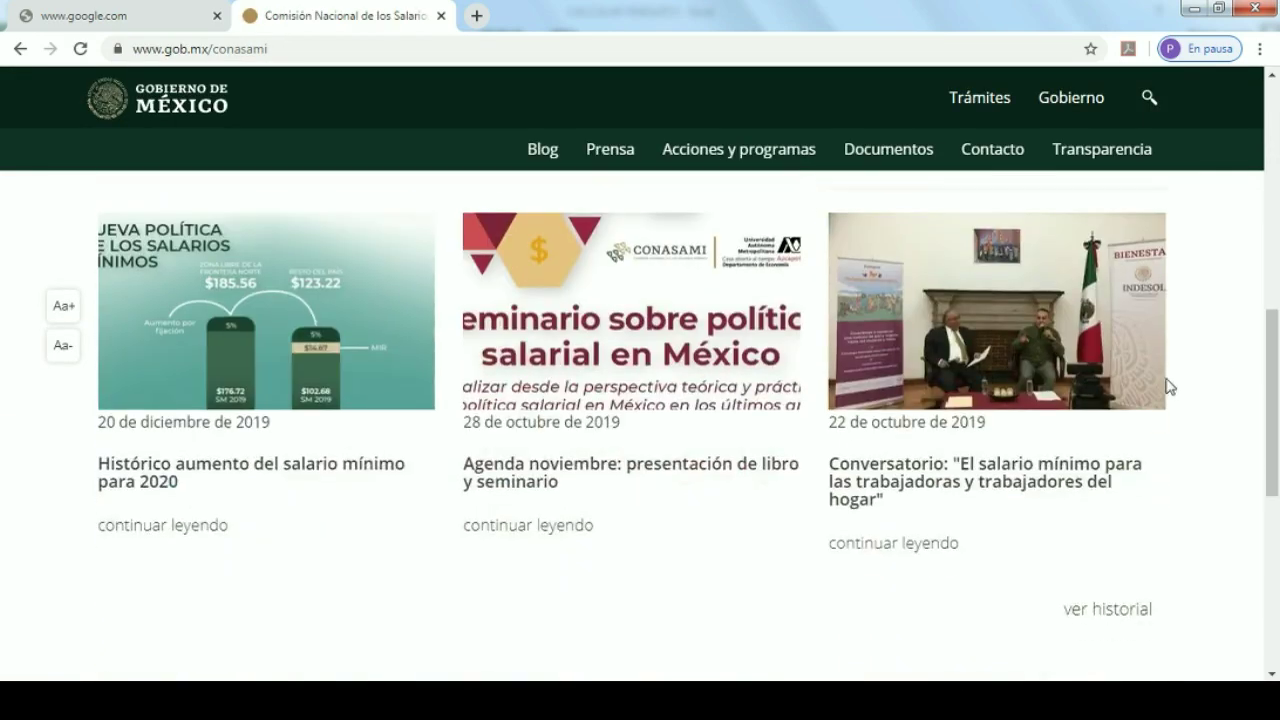
scroll(1170, 386, "down", 4)
scroll(1170, 386, "down", 1)
scroll(1170, 386, "down", 4)
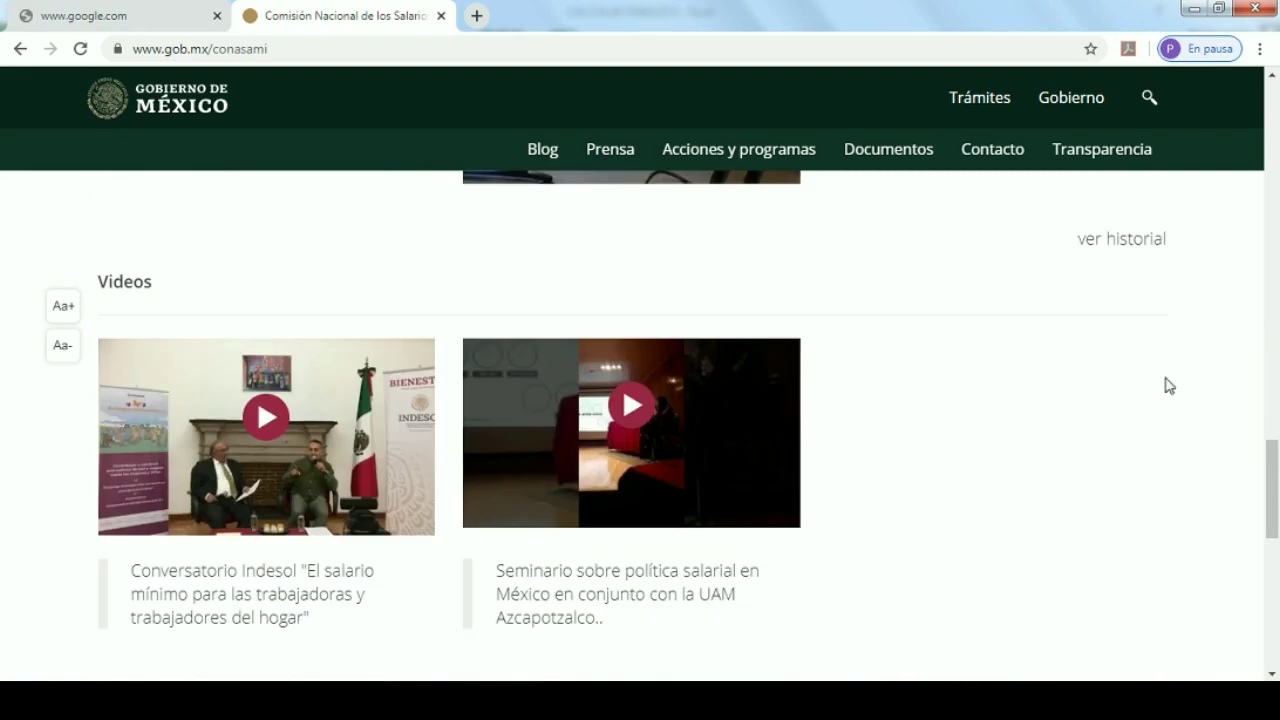
scroll(1170, 386, "down", 4)
scroll(1170, 386, "down", 3)
scroll(1170, 386, "down", 3)
scroll(1170, 386, "down", 2)
scroll(1166, 383, "down", 2)
scroll(1160, 386, "up", 10)
scroll(1000, 320, "up", 1)
left_click(906, 151)
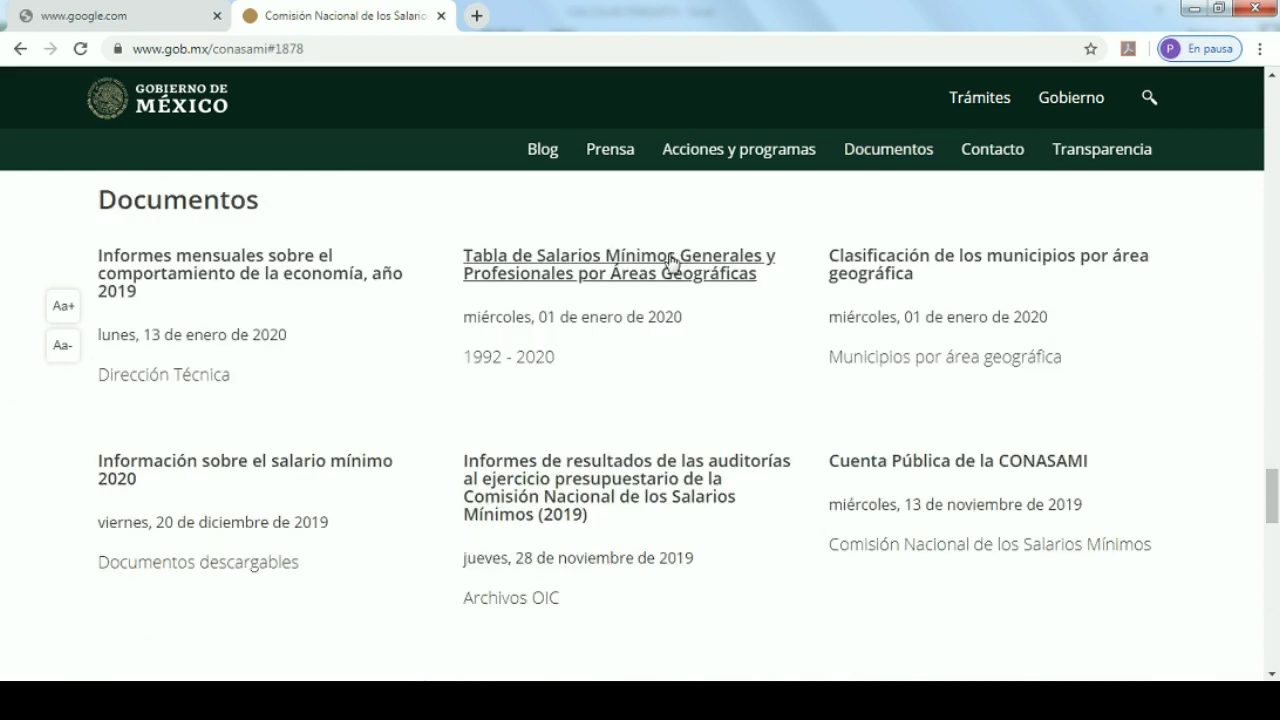
left_click(633, 274)
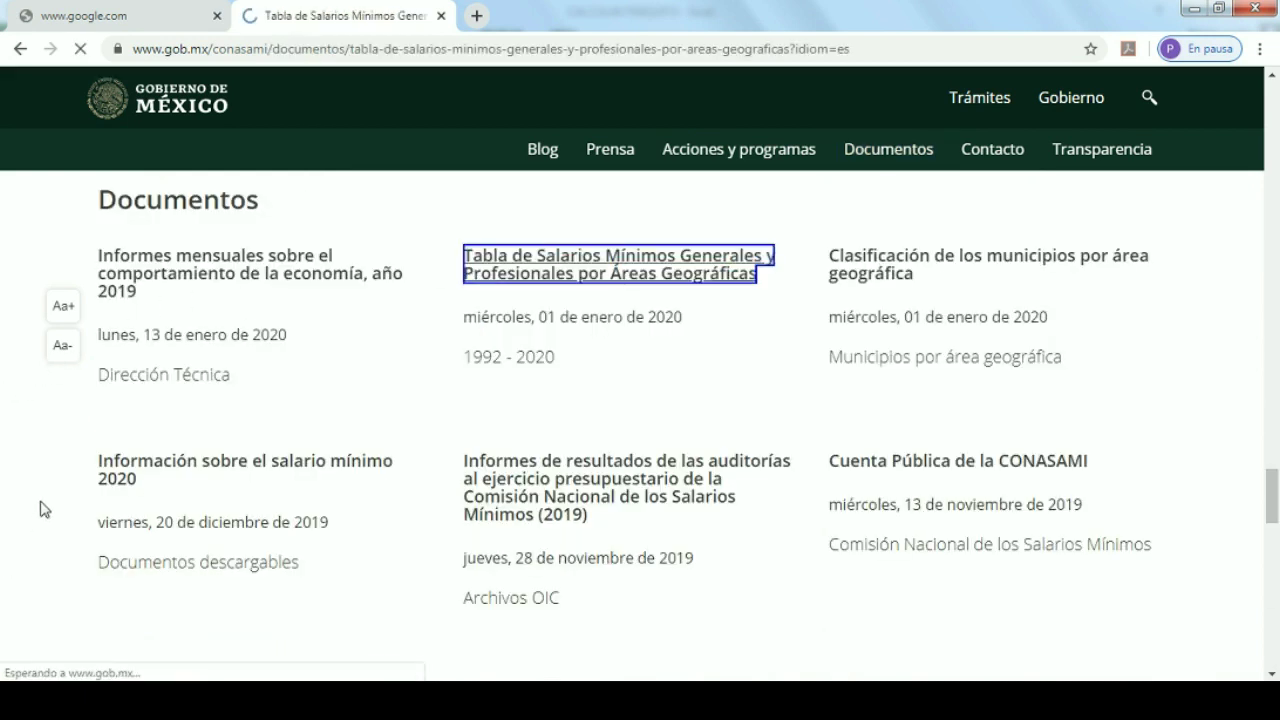
Open the 2020 minimum wage PDF, showing $185.56 daily for the northern border and $123.22 elsewhere.
scroll(686, 480, "down", 1)
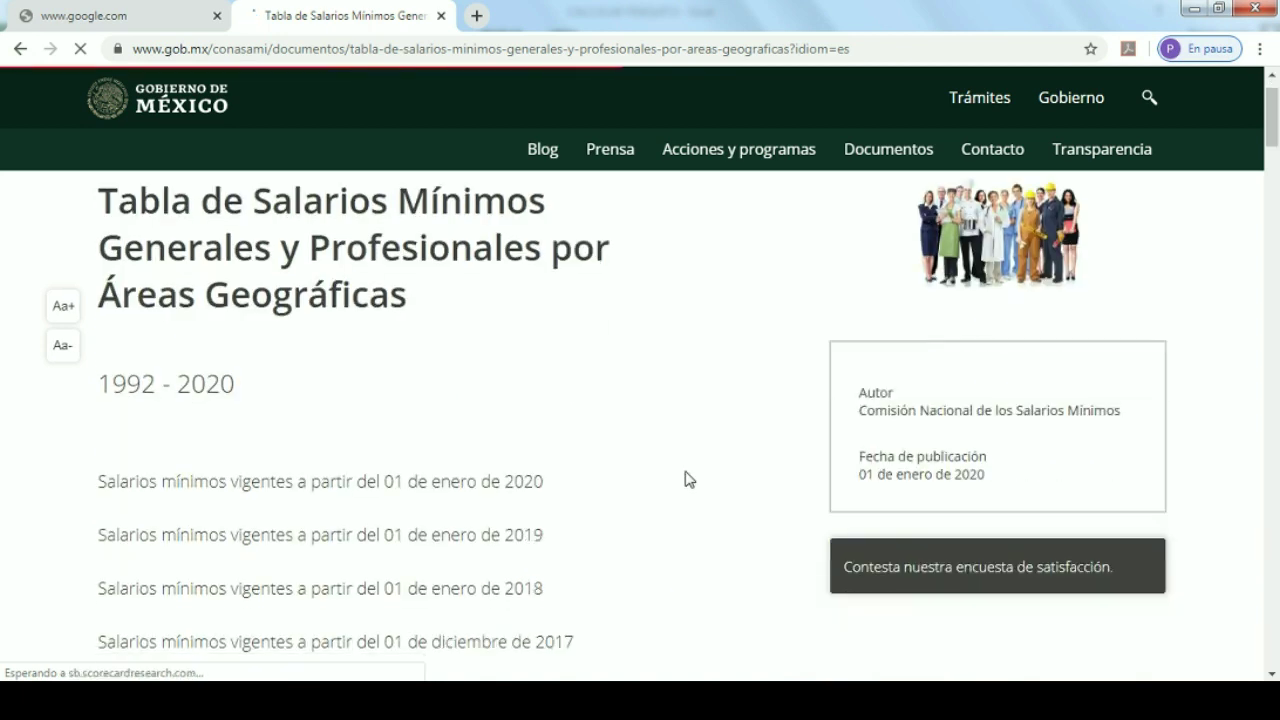
left_click(365, 458)
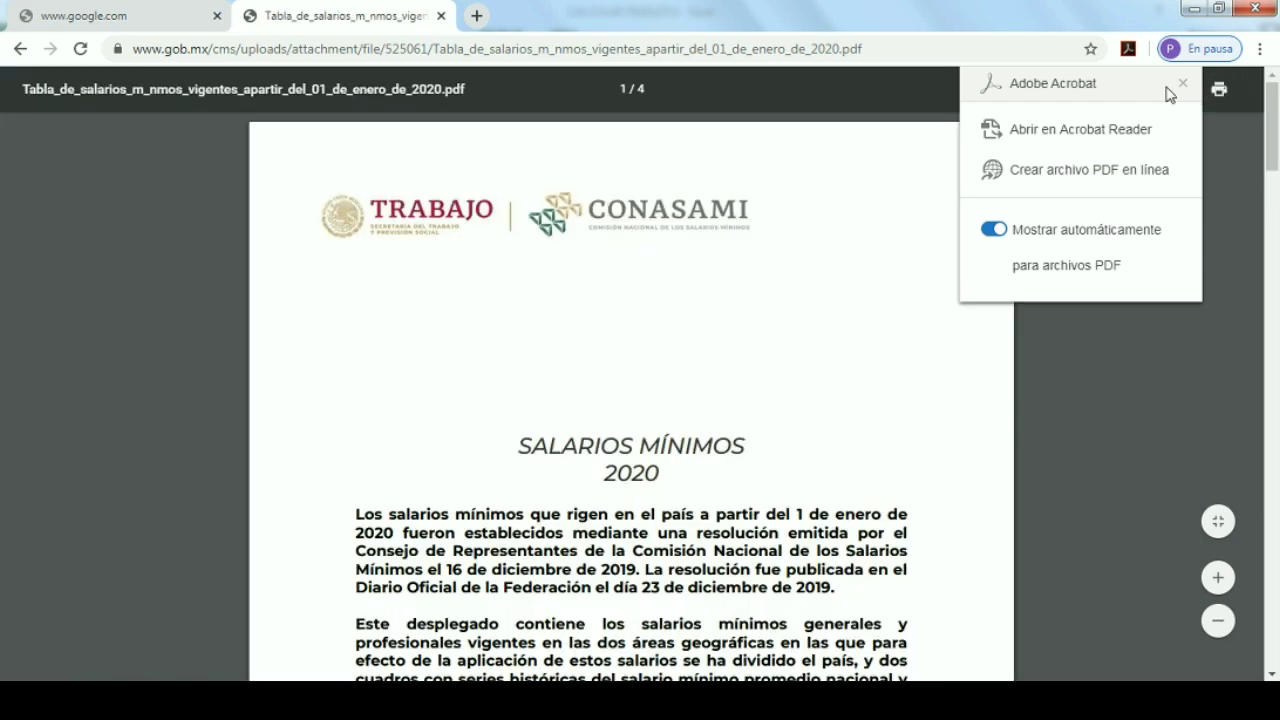
left_click(1182, 84)
scroll(809, 357, "down", 4)
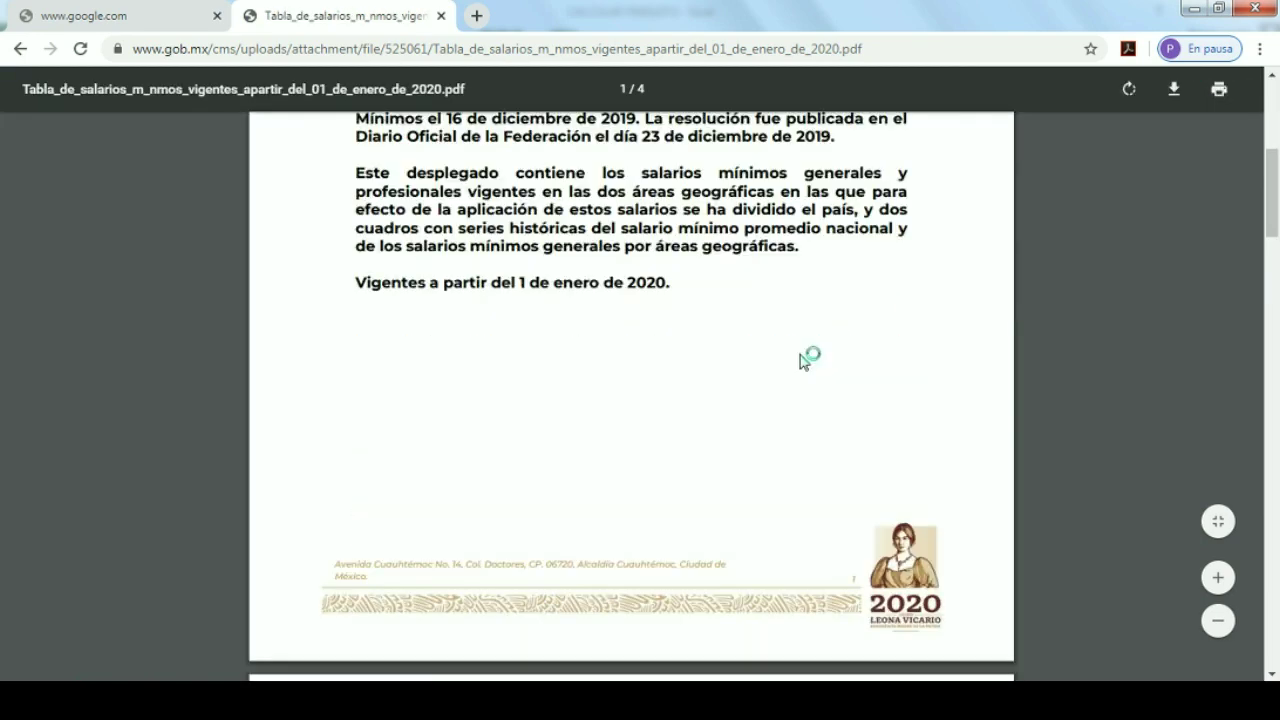
scroll(682, 410, "down", 5)
scroll(664, 428, "down", 4)
scroll(662, 430, "up", 2, "ctrl")
scroll(646, 434, "up", 1, "ctrl")
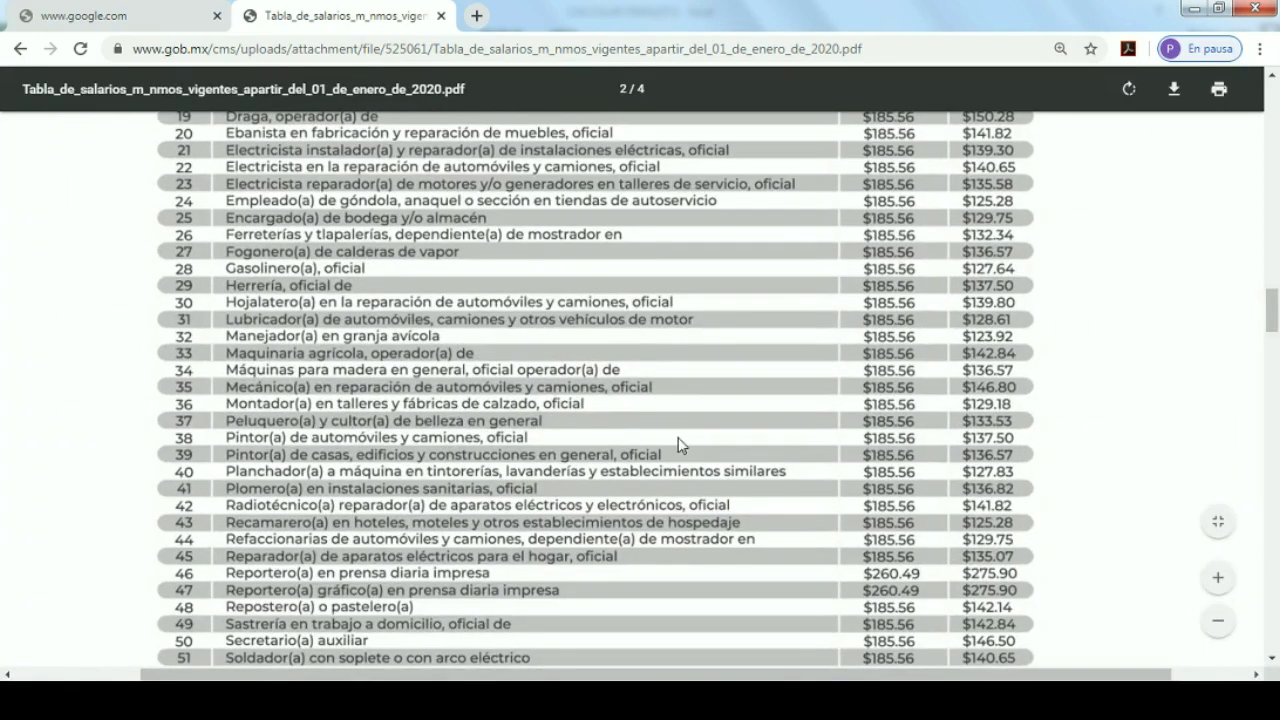
scroll(660, 440, "up", 2, "ctrl")
scroll(672, 448, "up", 1, "ctrl")
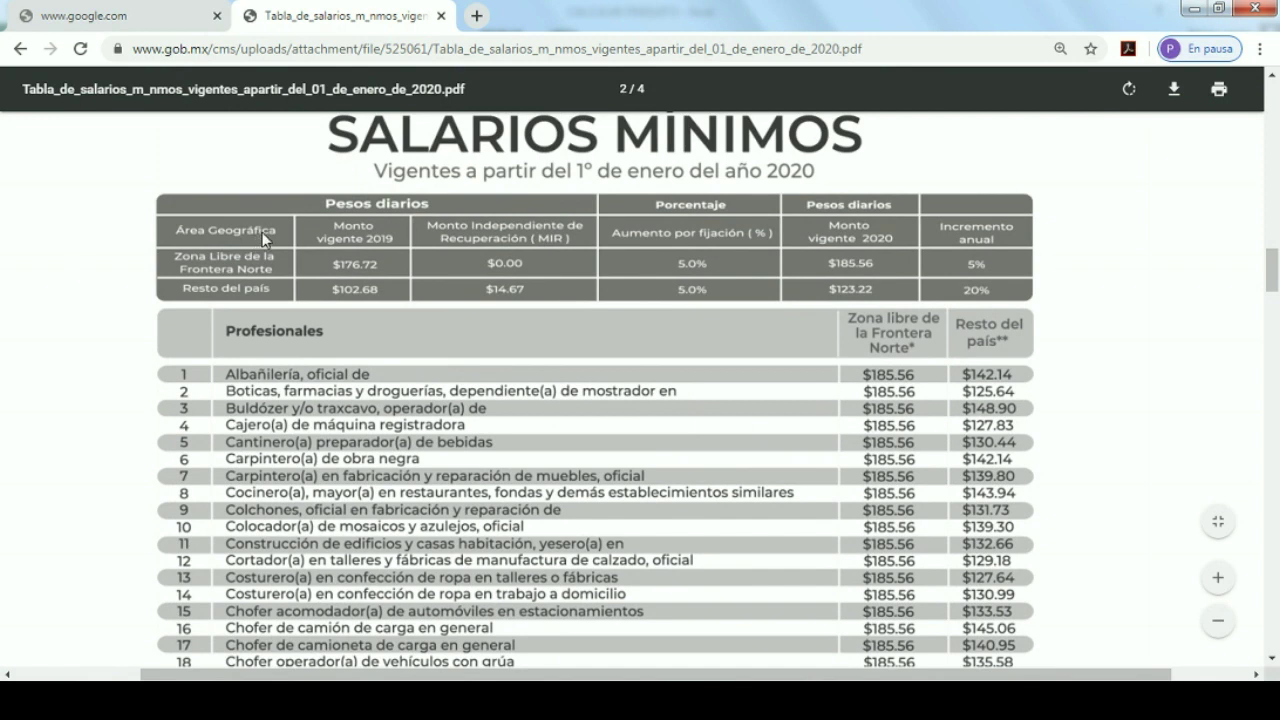
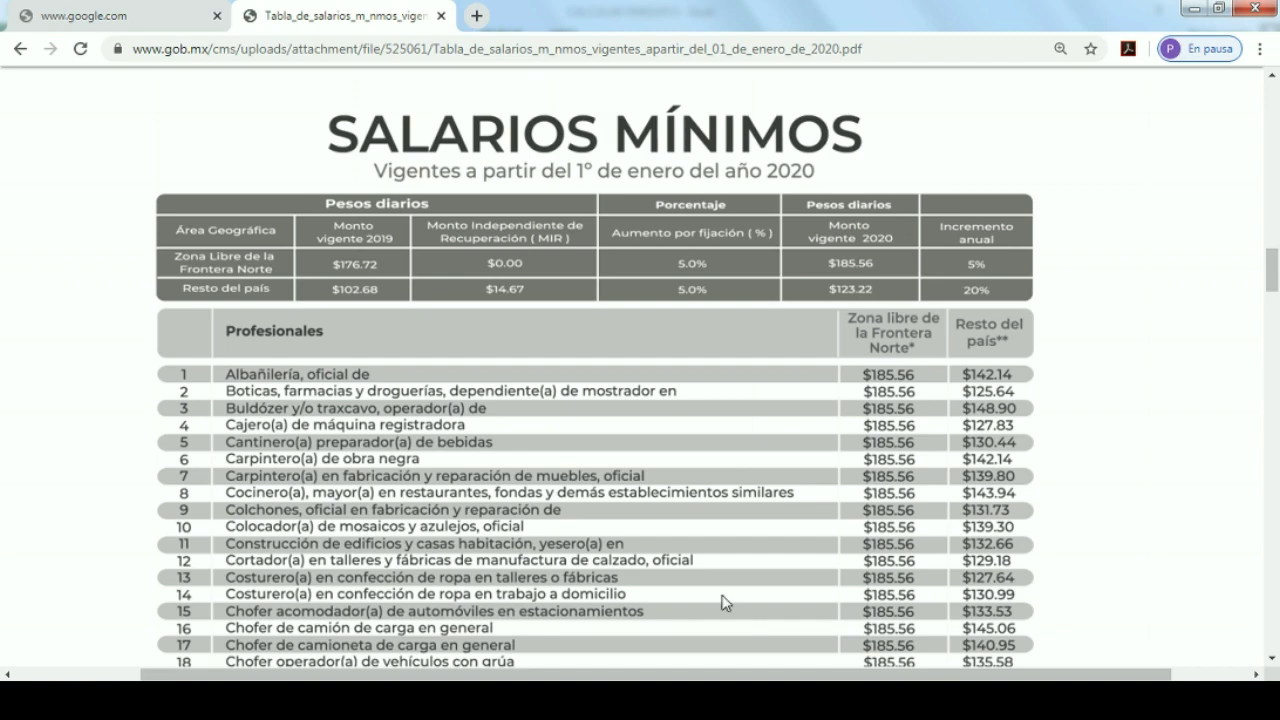
Check the minimum wage in Chrome's Salarios Mínimos PDF, then return to the CALCULAR FINIQUITO workbook.
key("alt+Tab")
scroll(300, 491, "up", 2)
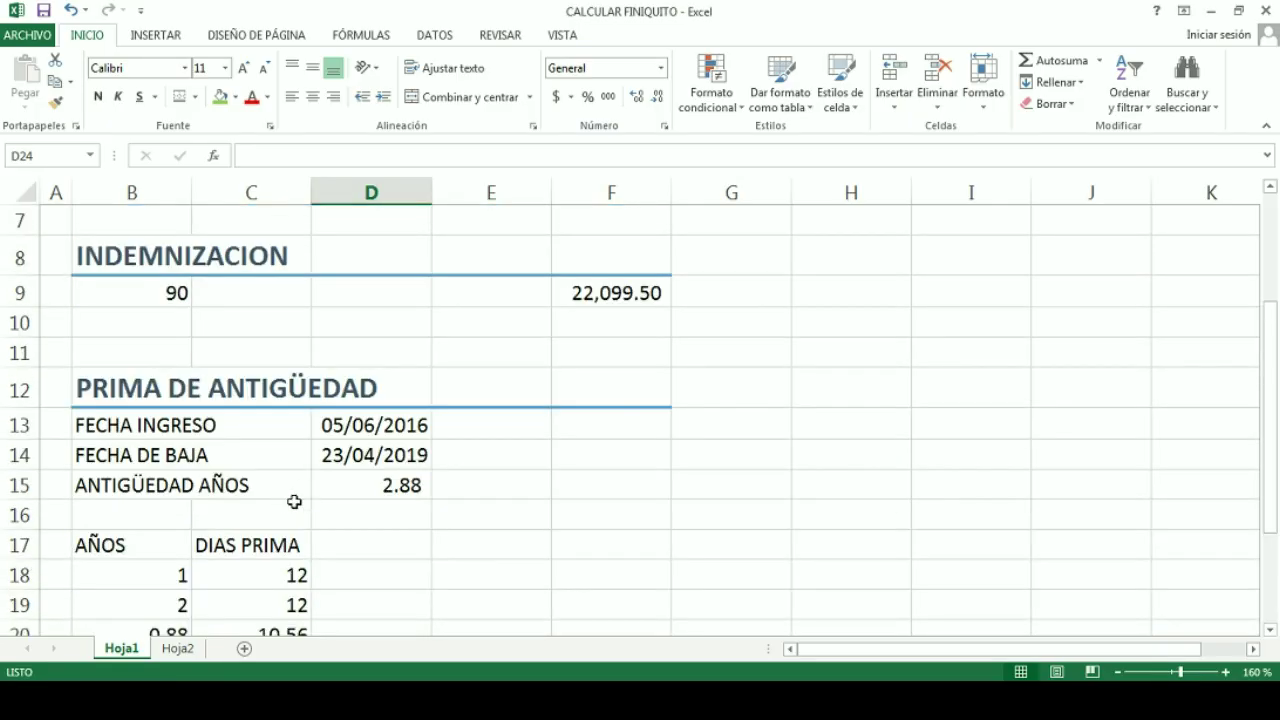
scroll(576, 504, "down", 1)
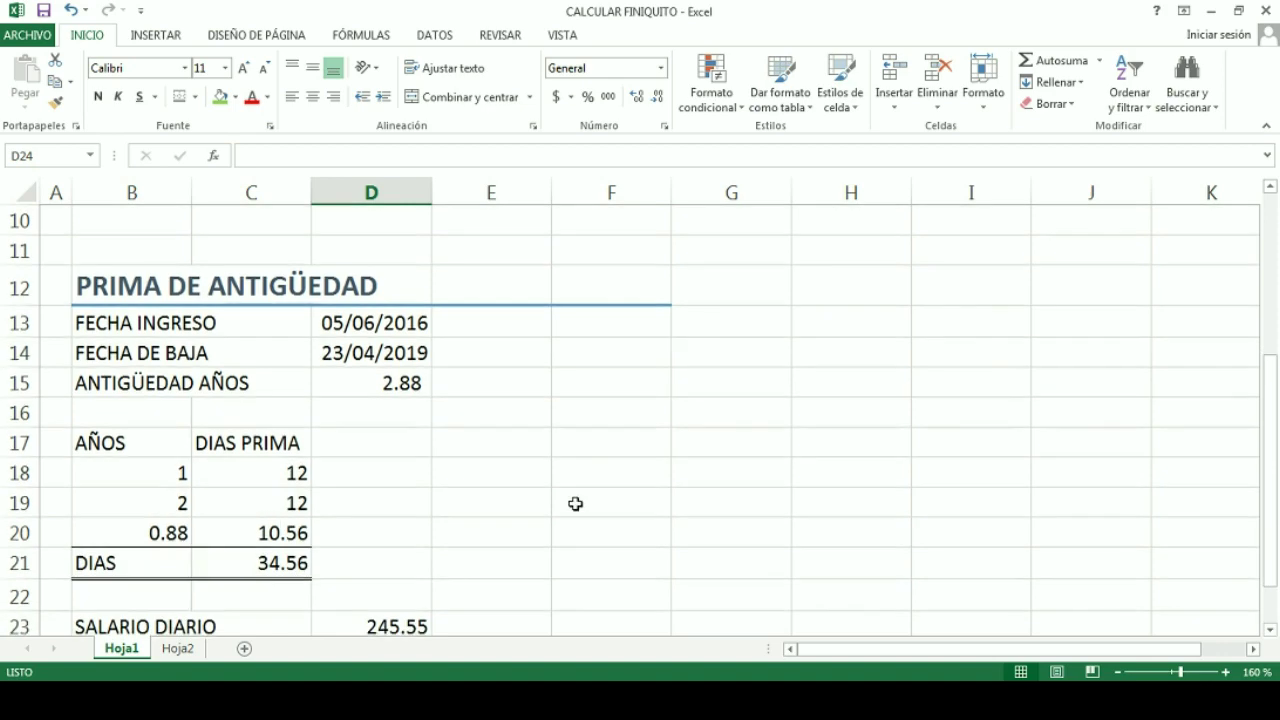
scroll(576, 504, "down", 1)
key("alt+Tab")
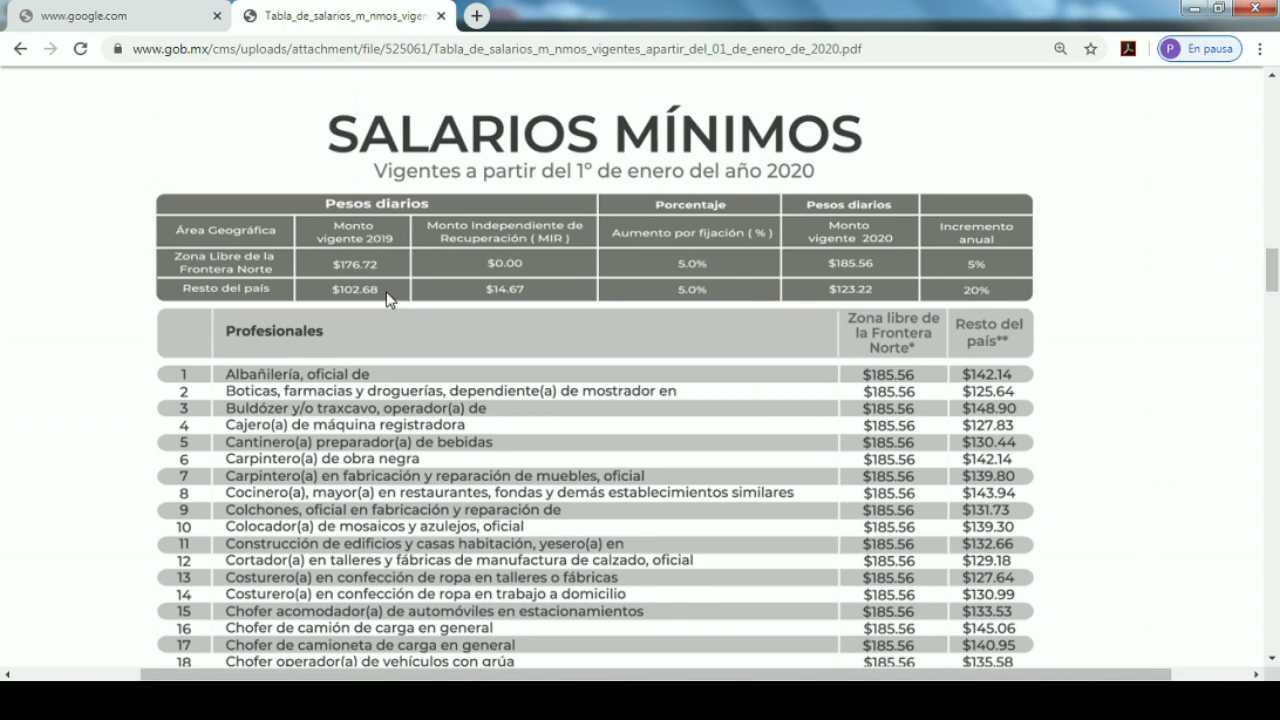
key("alt+Tab")
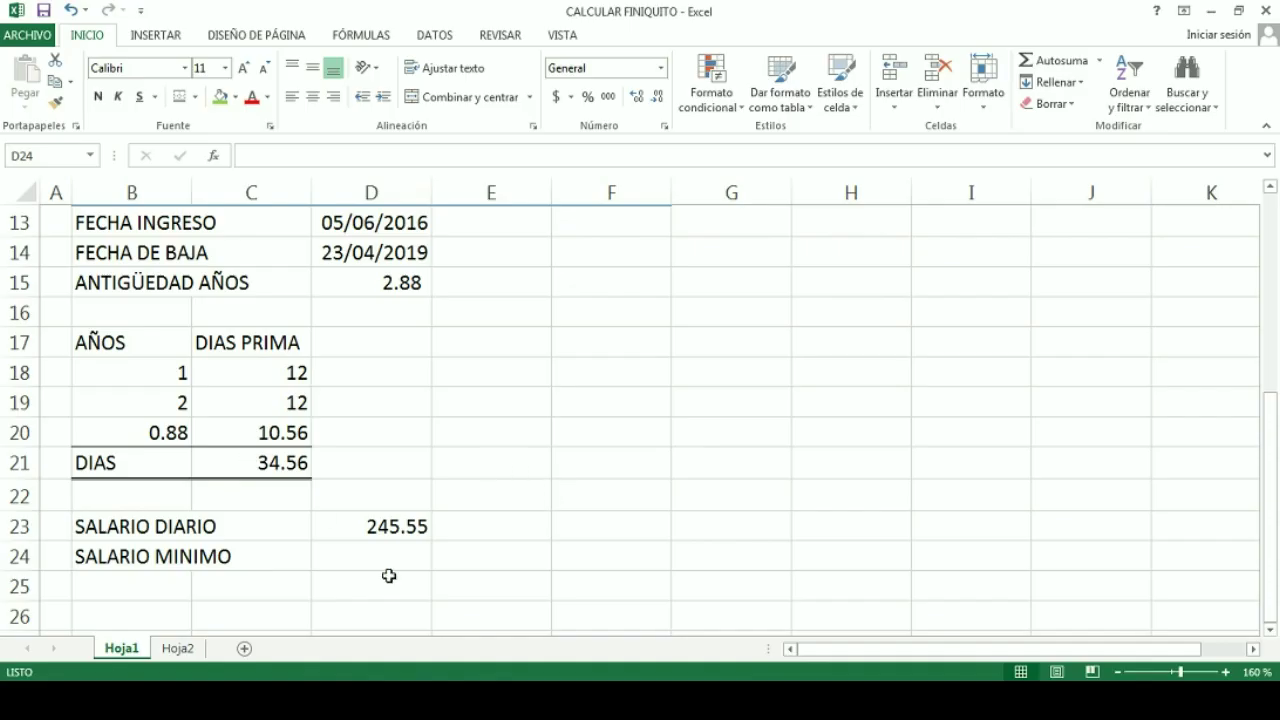
Enter the 102.68 minimum wage in D24 and bold the daily wage in D23.
left_click(394, 551)
type("102.8")
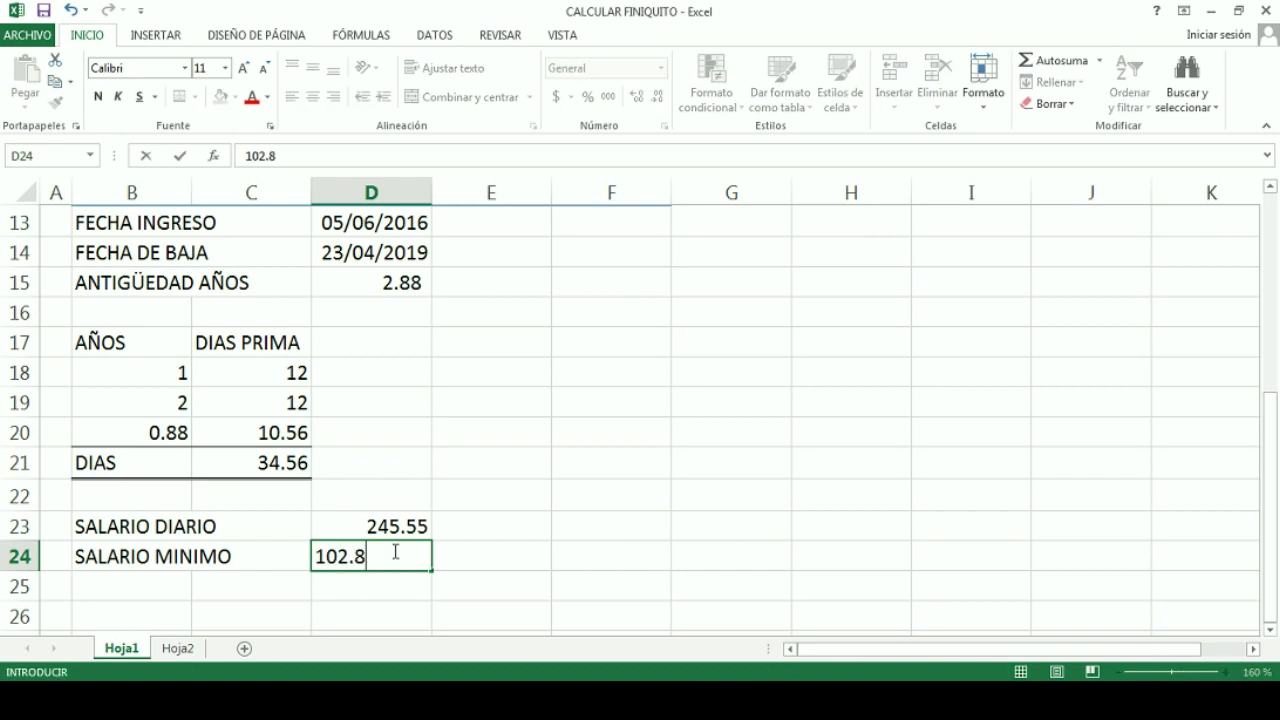
key("BackSpace")
type(".68")
key("Up")
key("ctrl+n")
key("Down")
key("Down")
key("Left")
key("Left")
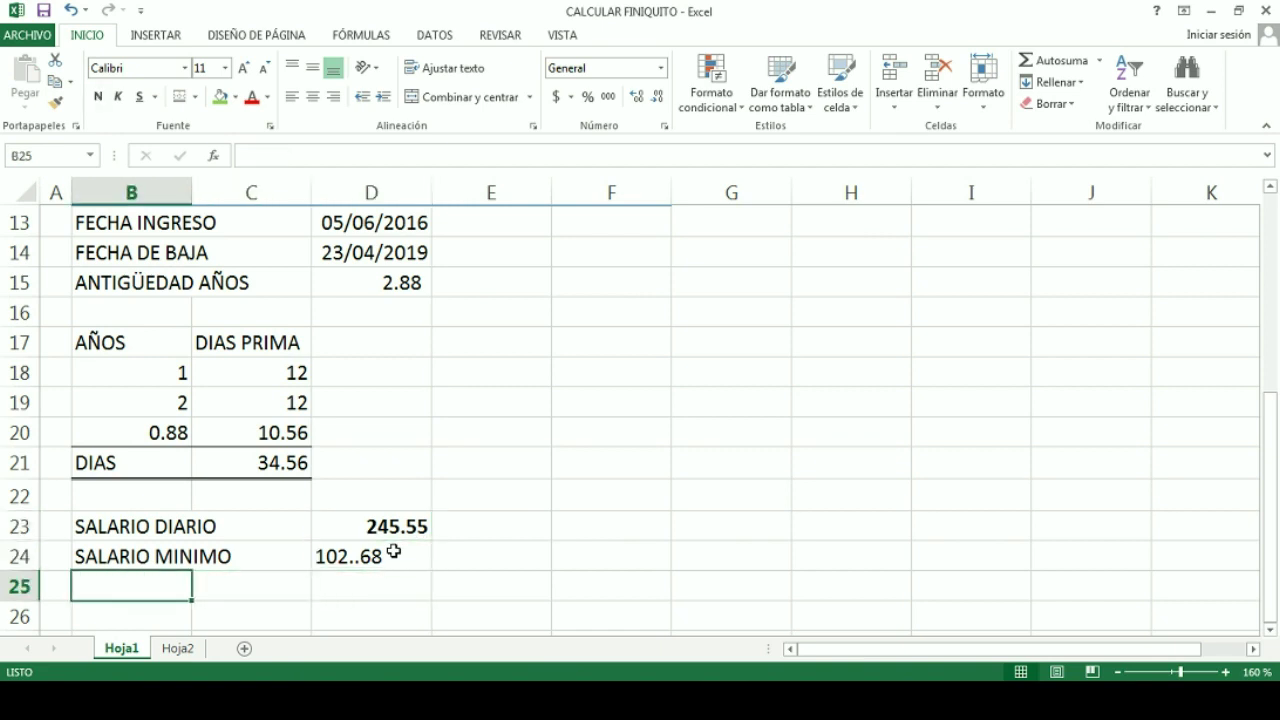
left_click(394, 551)
type("102.68")
key("Return")
Add a '2 SALARIO MINIMO' row with =+D24*2 in D25, giving 205.36.
key("Left")
key("Left")
type("2")
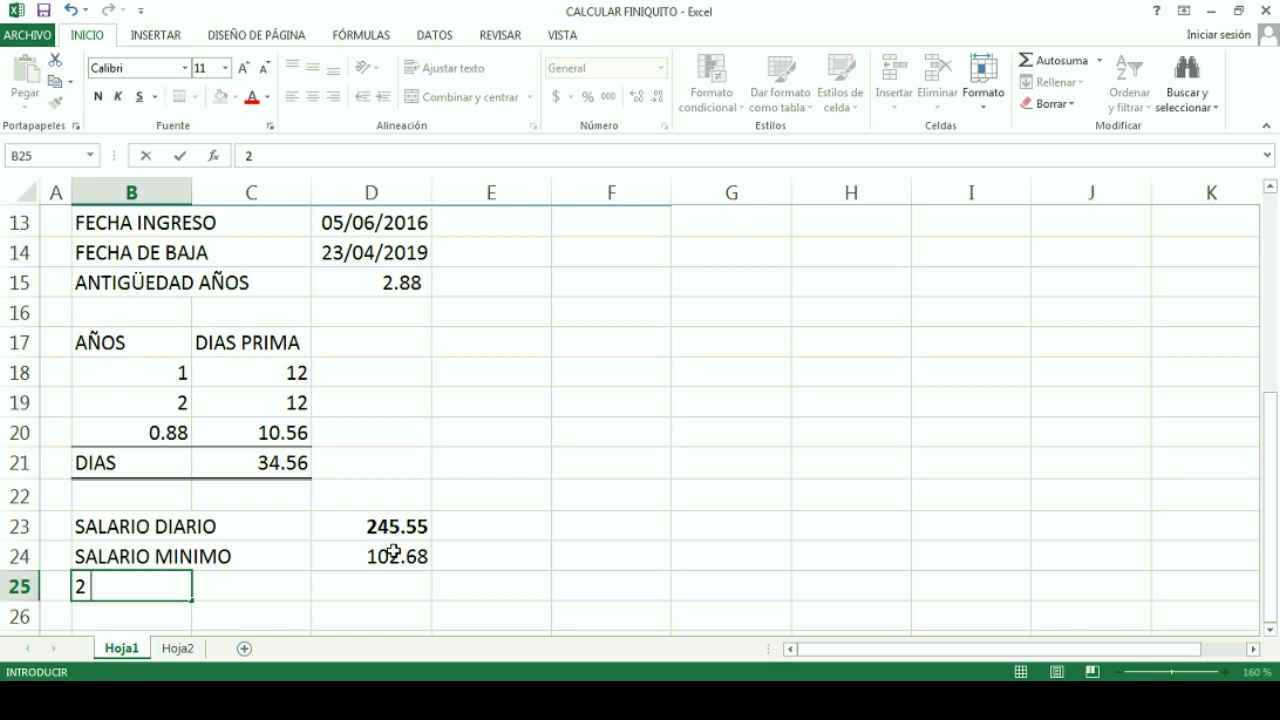
type("O ")
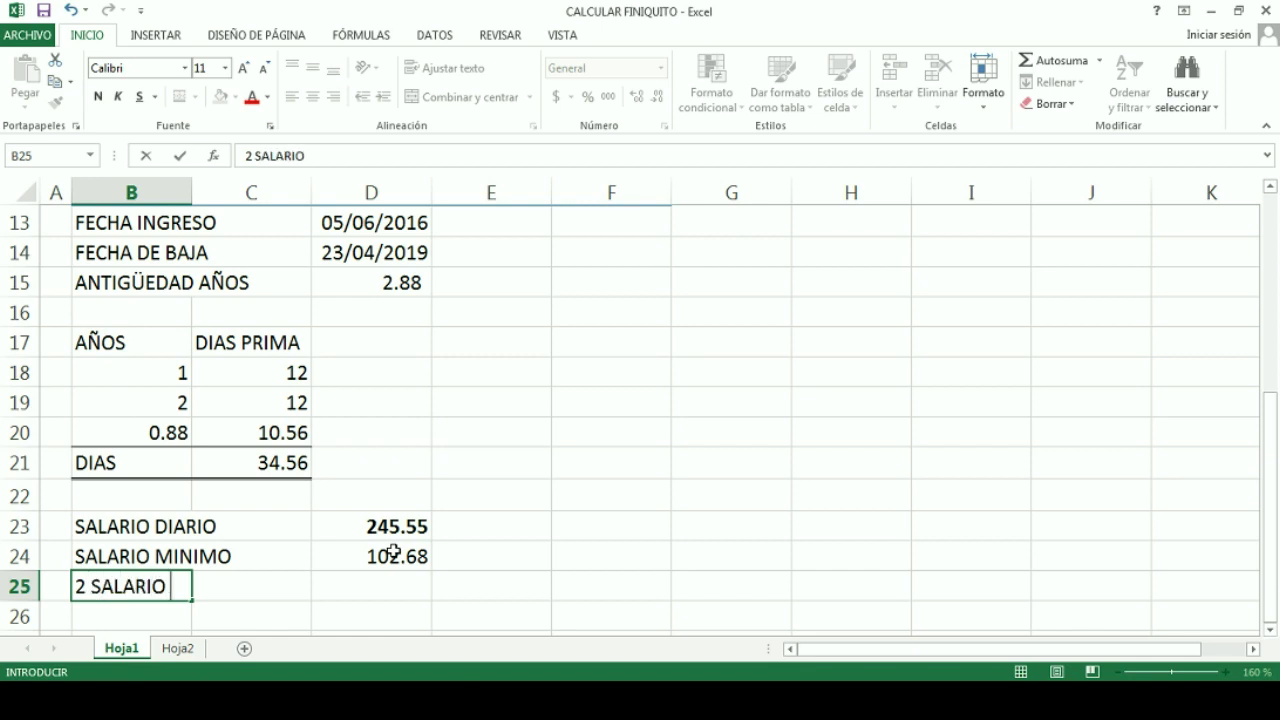
type(".O")
key("BackSpace")
key("BackSpace")
type("MINIMO")
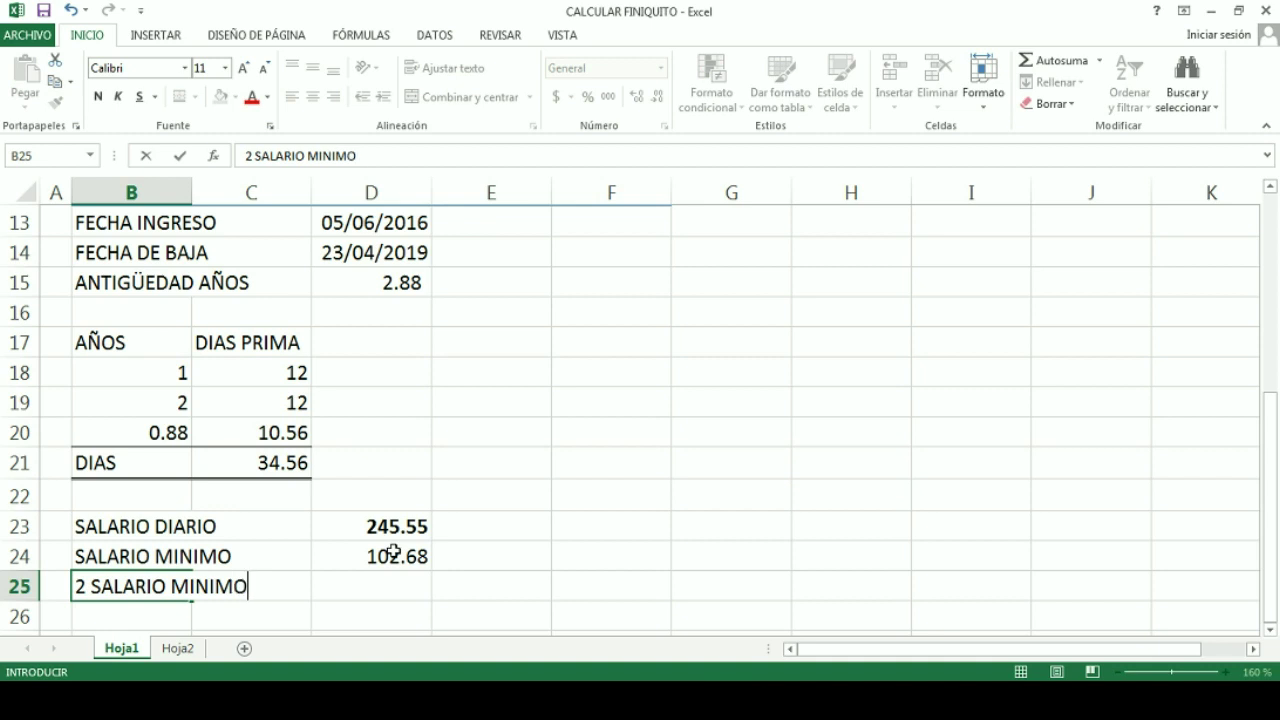
key("Tab")
key("Tab")
type("+")
left_click(393, 551)
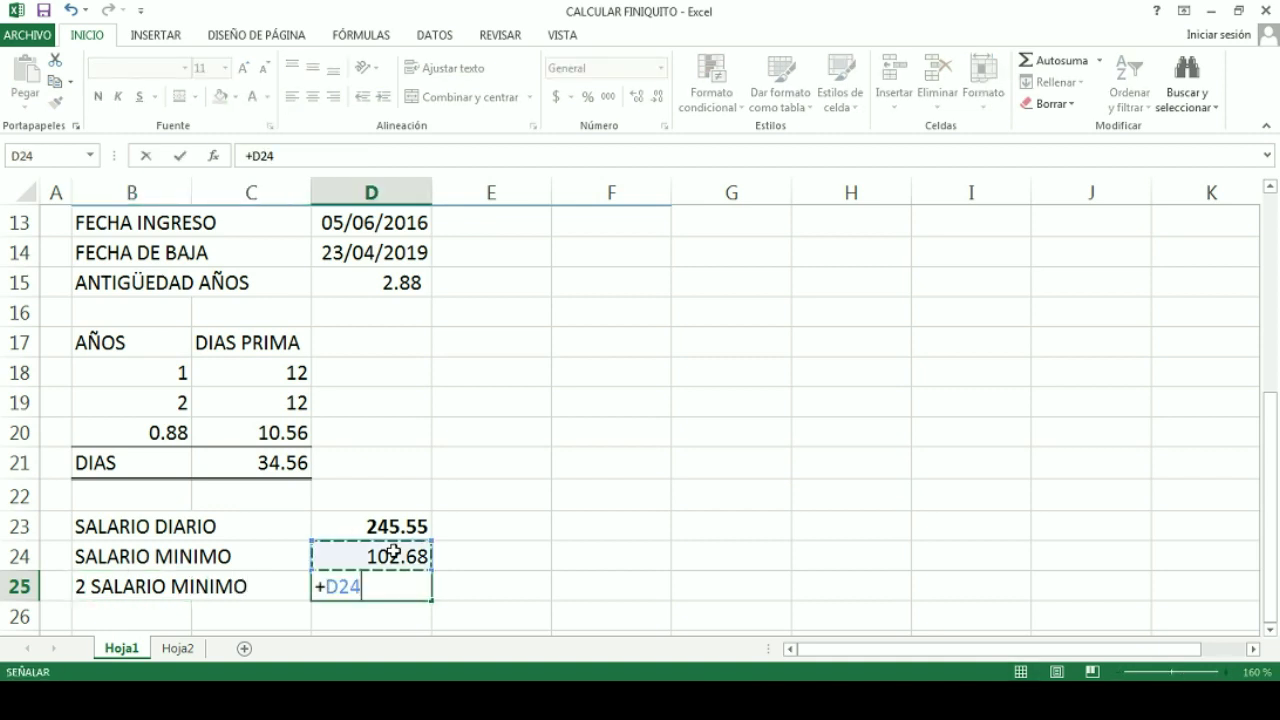
type("*2")
key("Return")
left_click(400, 588)
left_click(582, 518)
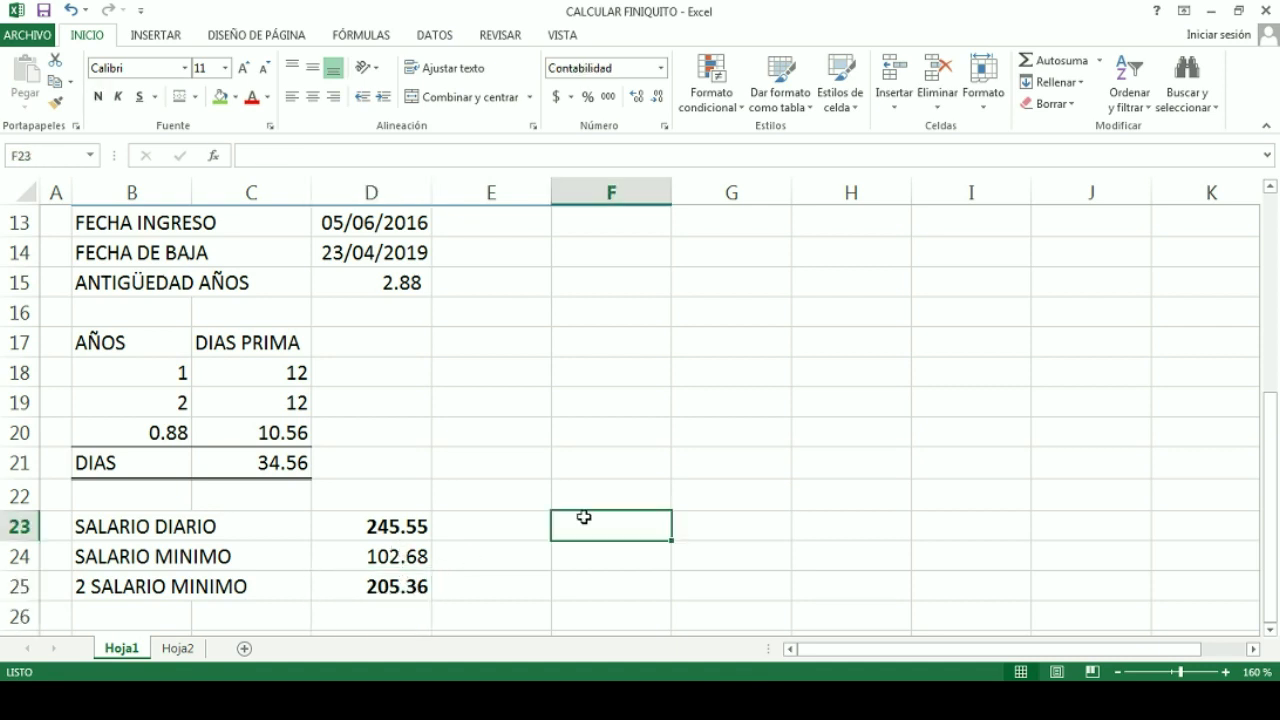
scroll(583, 517, "down", 1)
Label the 245.55 daily wage 'YO' in E23 and the 205.36 double minimum 'LIMITE' in E25.
left_click(597, 497)
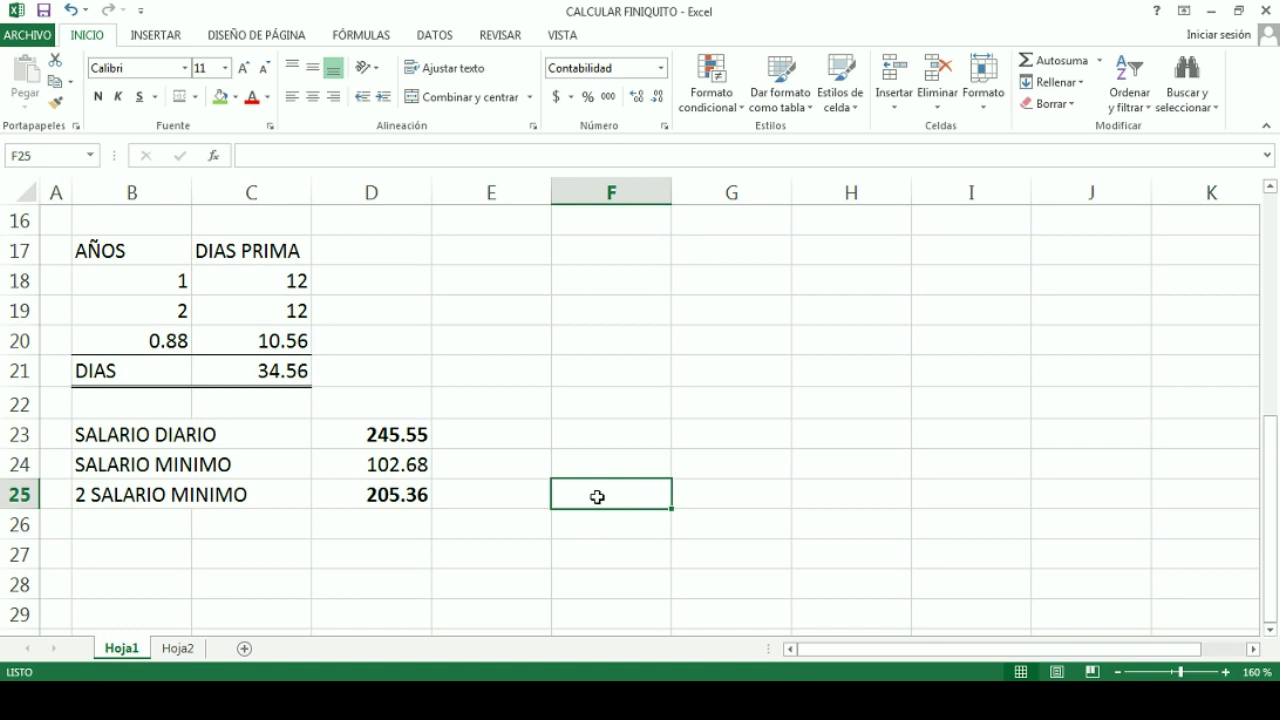
key("Left")
key("Left")
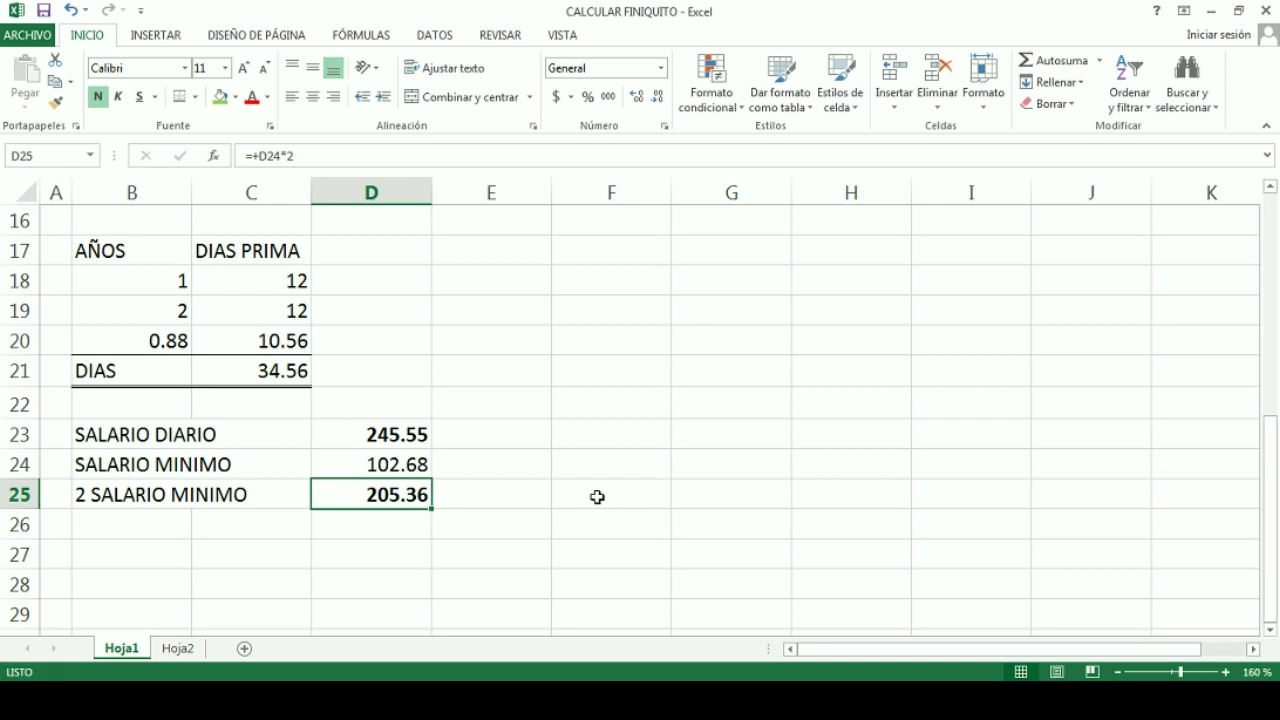
key("Up")
key("Up")
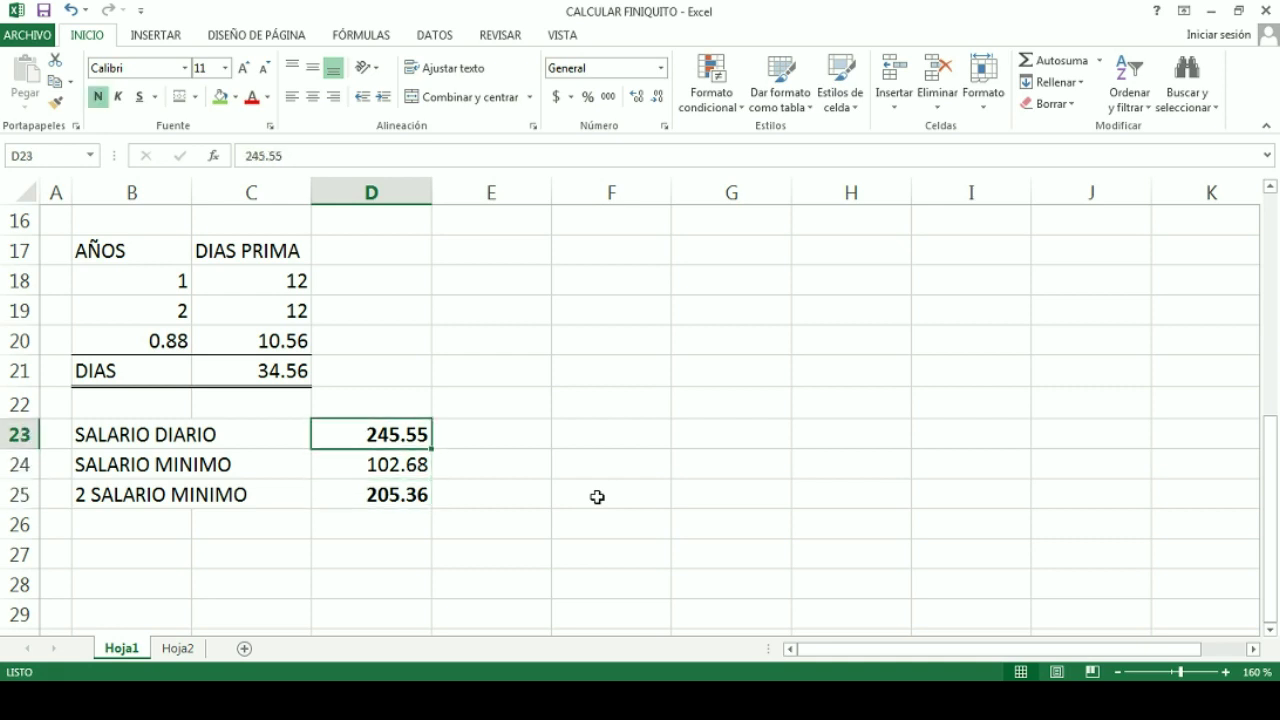
key("Left")
key("Left")
key("Right")
key("Right")
key("Right")
type("YO")
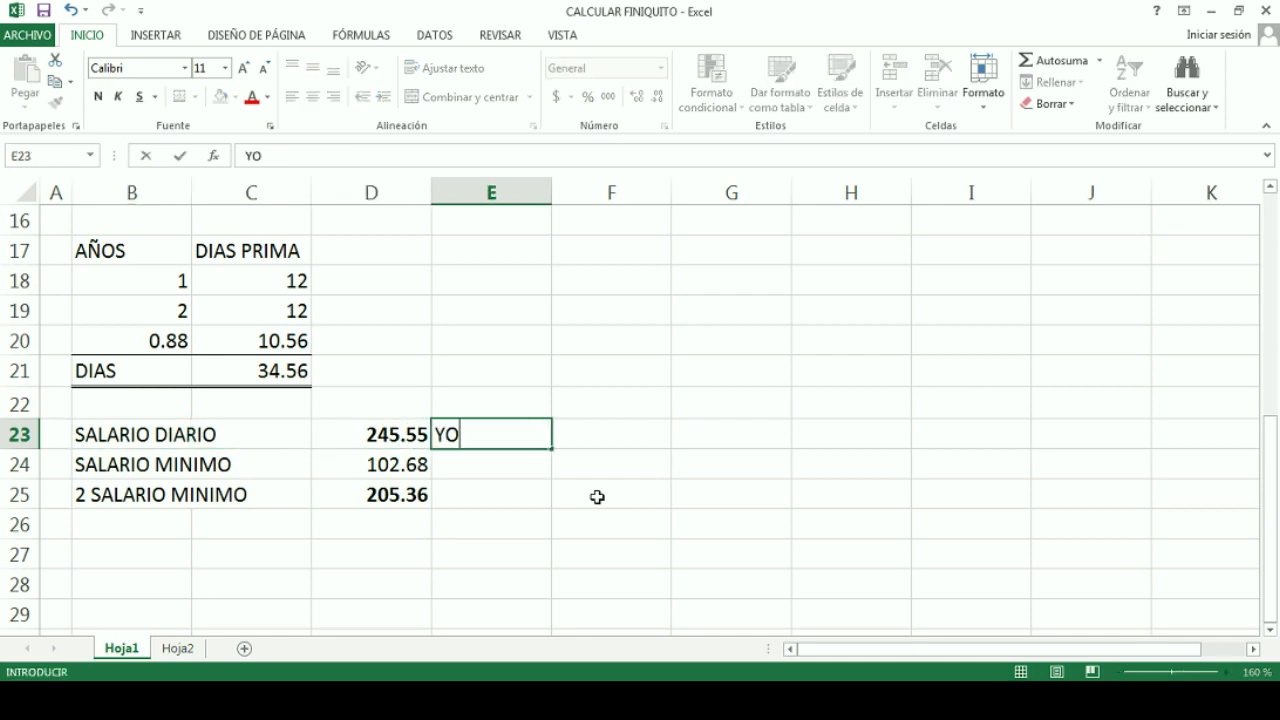
key("Return")
key("Return")
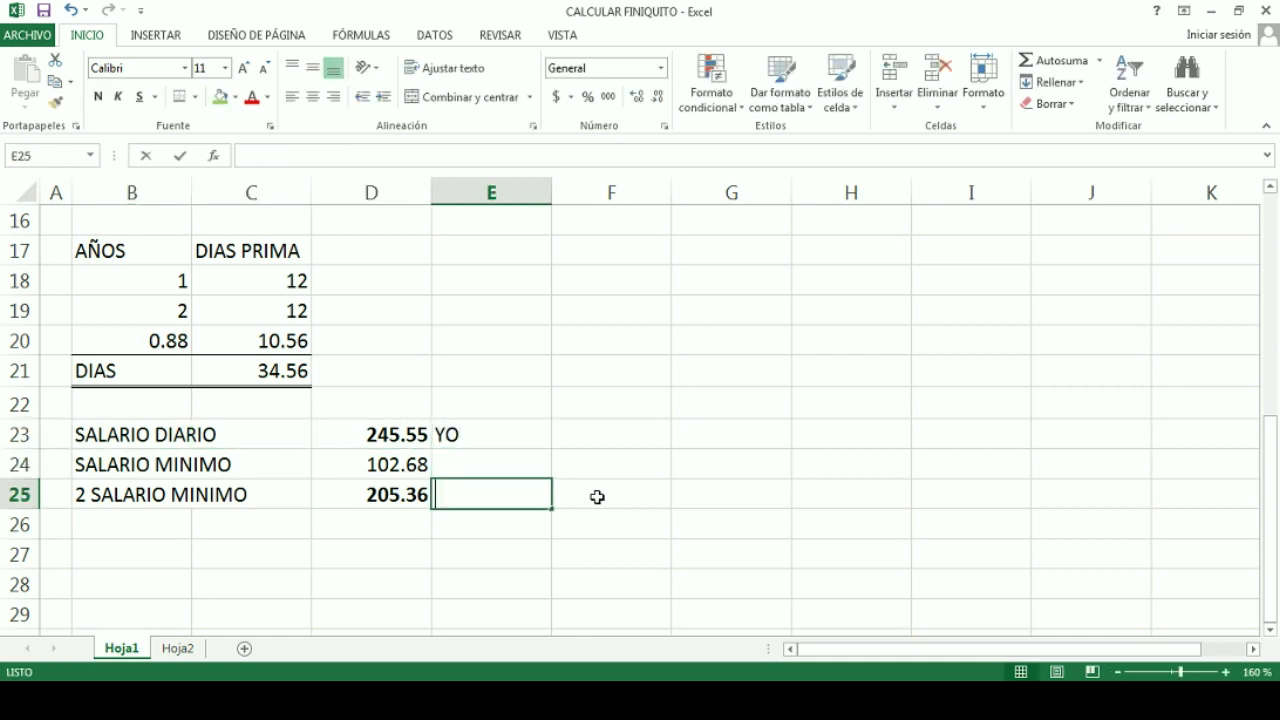
type("LIMITE")
key("Left")
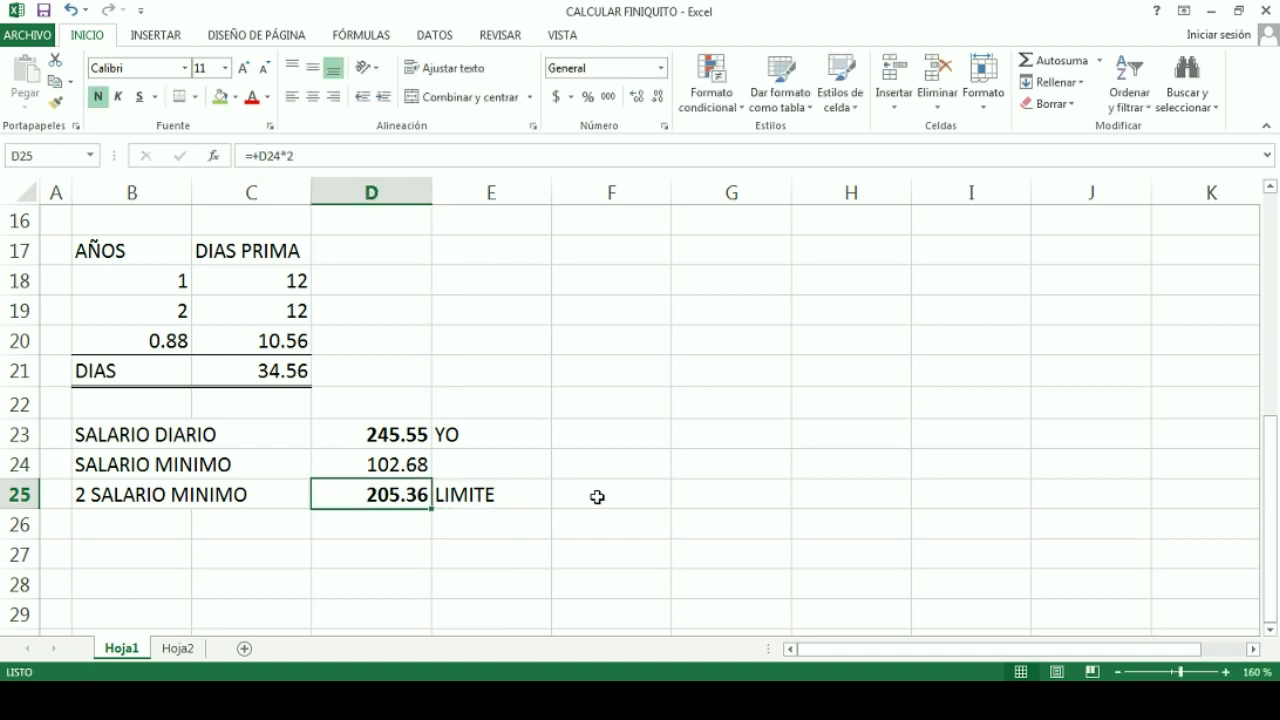
key("Up")
key("Up")
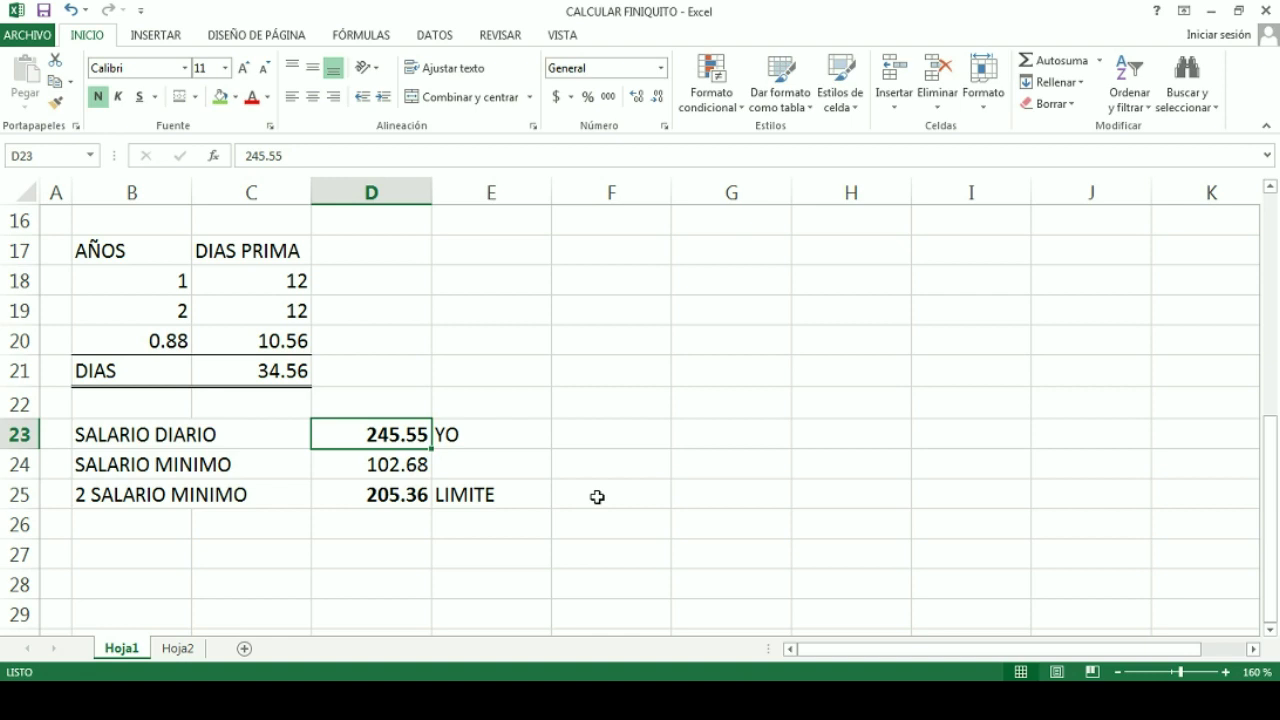
key("Down")
key("Down")
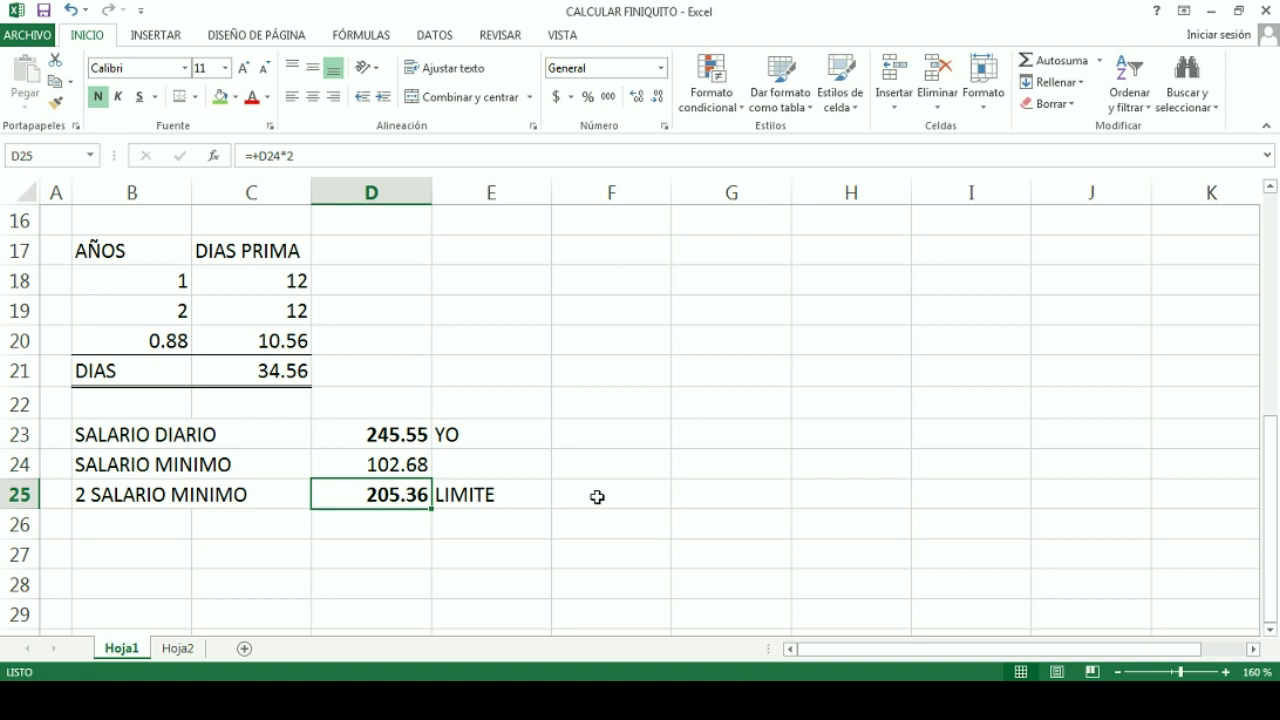
key("Up")
key("Up")
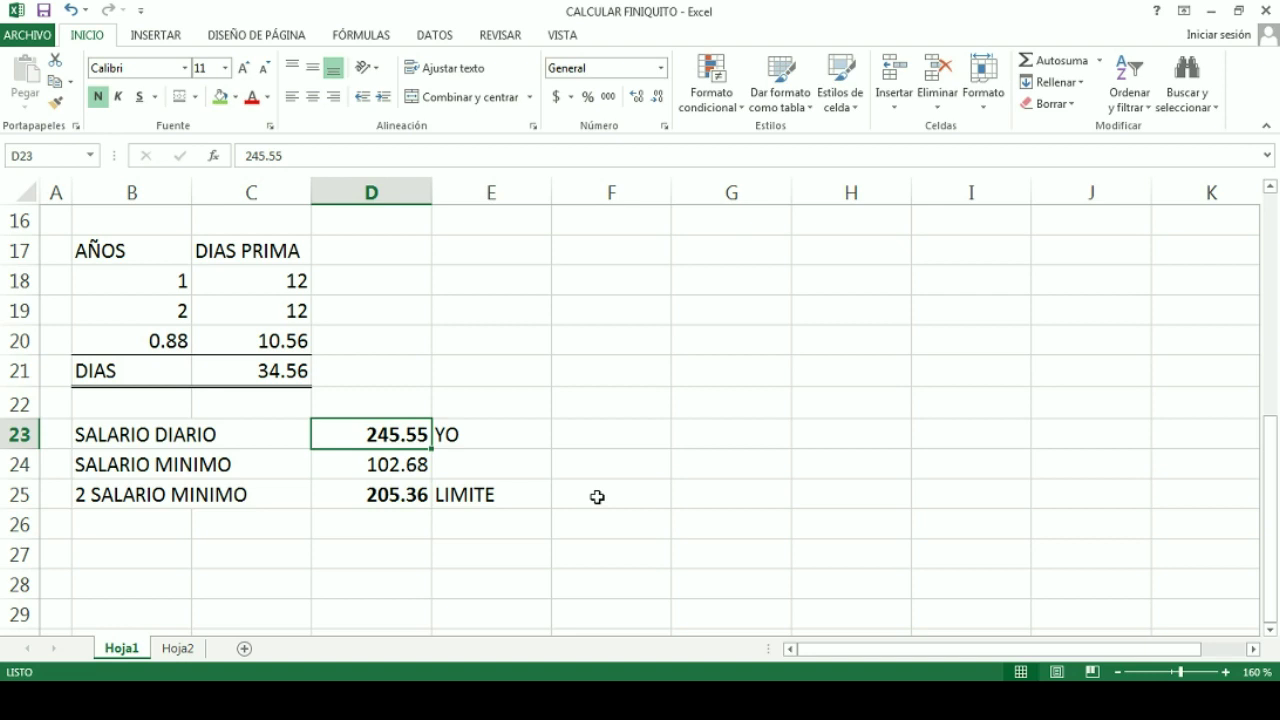
key("Down")
key("Down")
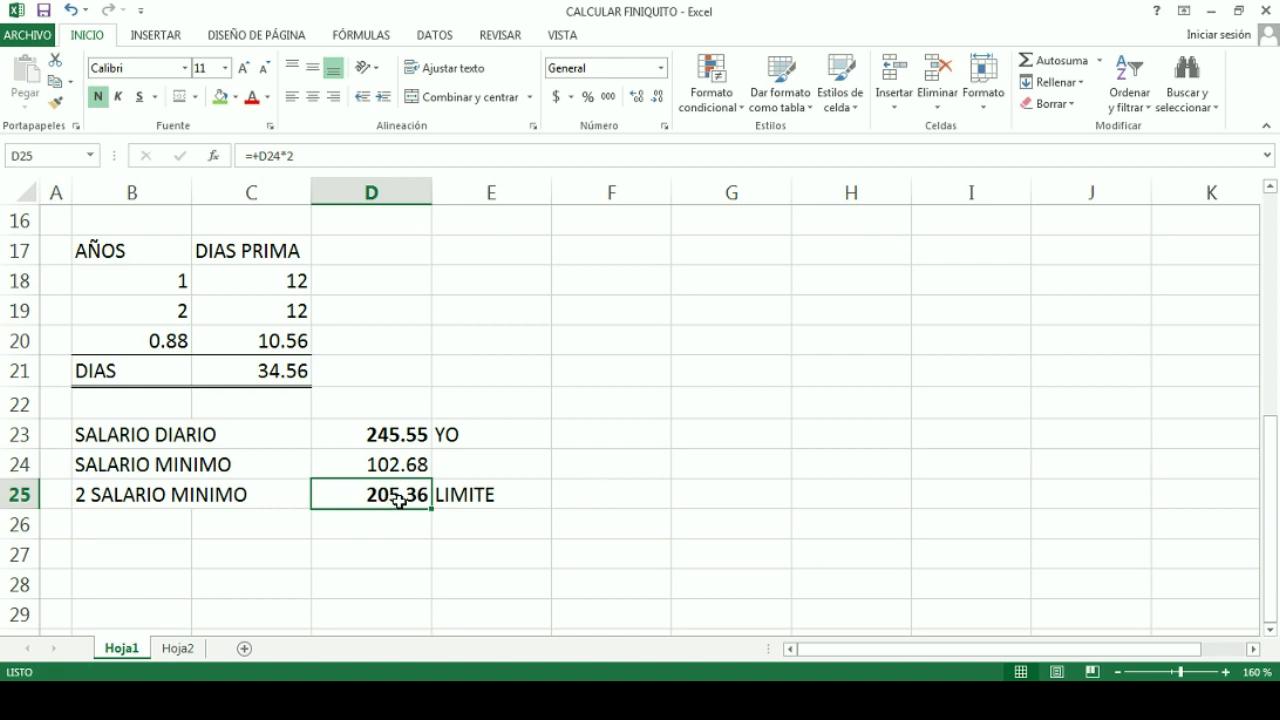
Fill the 205.36 limit in D25 yellow and enter =+D25*C21 in F25.
left_click(236, 97)
left_click(264, 241)
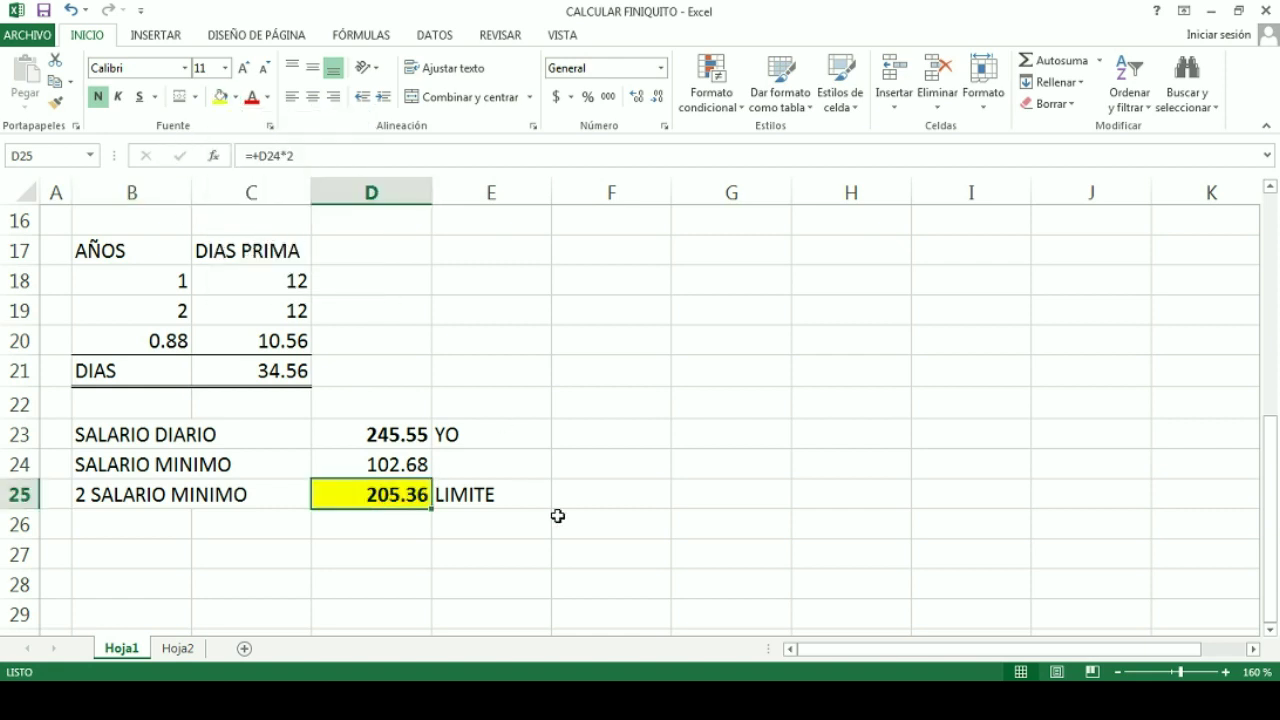
left_click(592, 493)
type("+")
key("Left")
key("Left")
type("*")
key("Up")
key("Up")
key("Up")
key("Up")
key("Left")
key("Left")
key("Left")
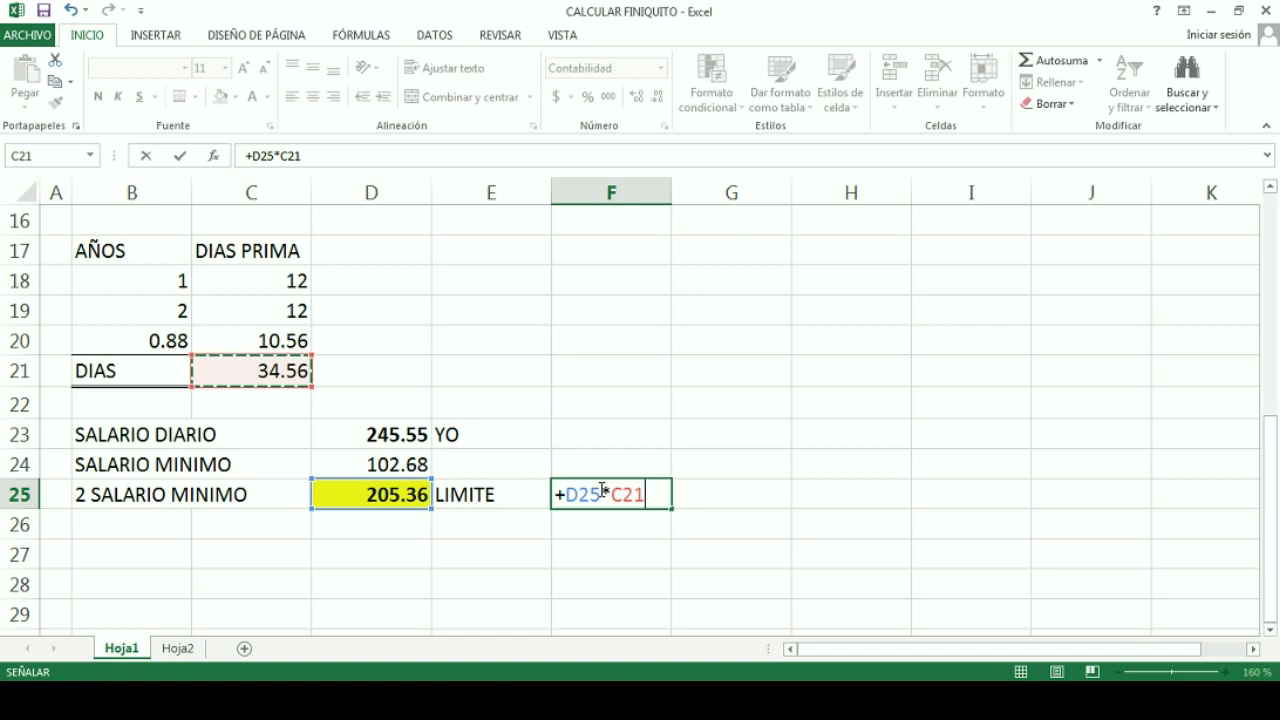
key("Return")
Make the 7,097.24 result in F25 bold.
left_click(599, 490)
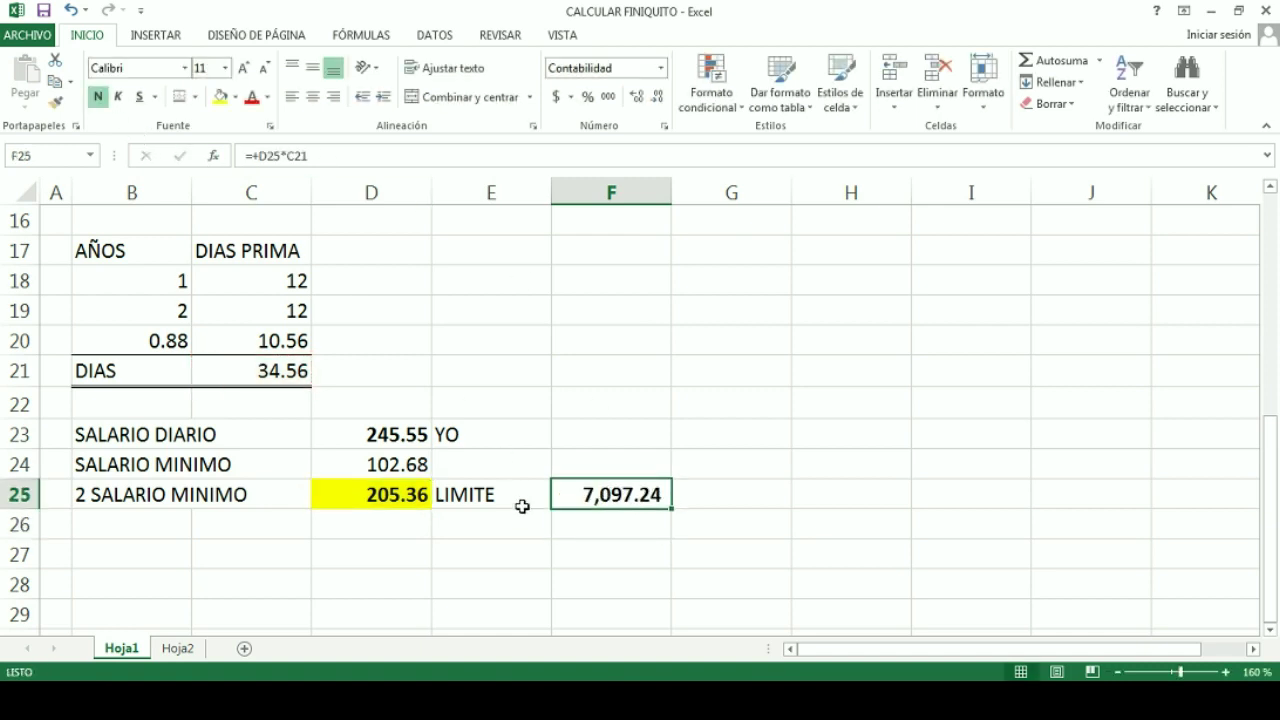
key("ctrl+n")
scroll(604, 518, "up", 1)
scroll(604, 518, "down", 1)
left_click(377, 434)
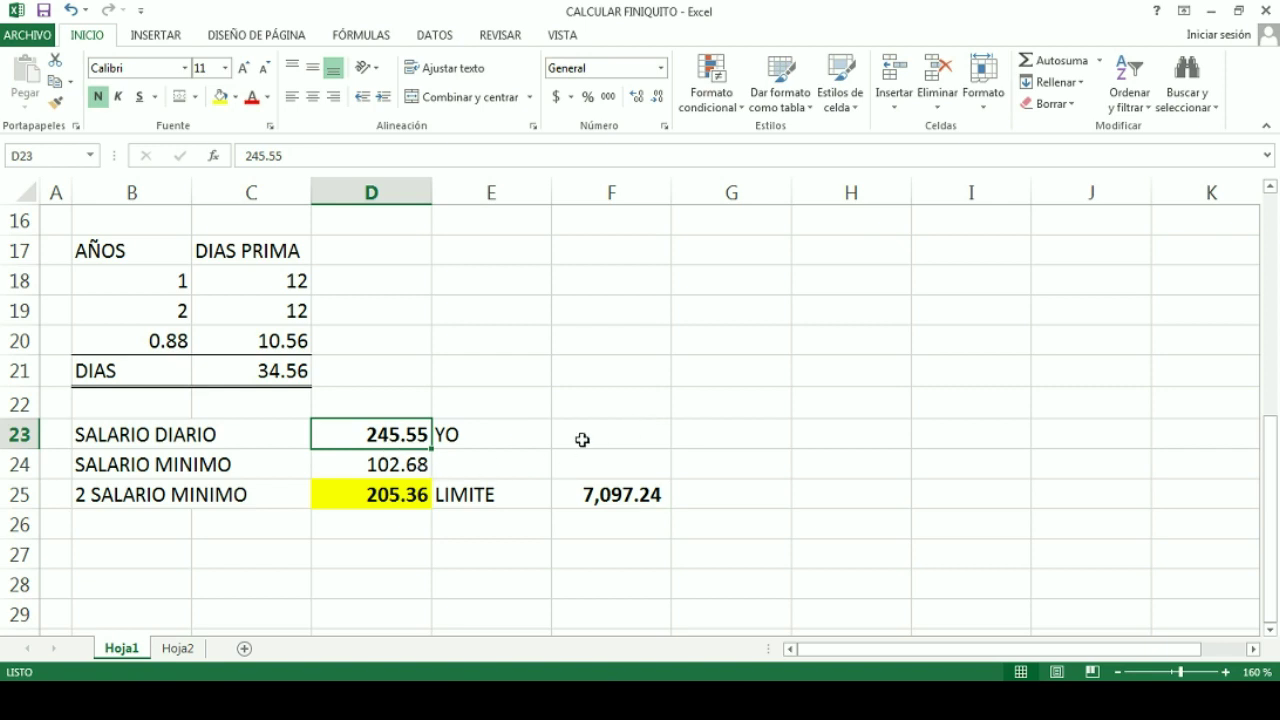
type("192")
key("Return")
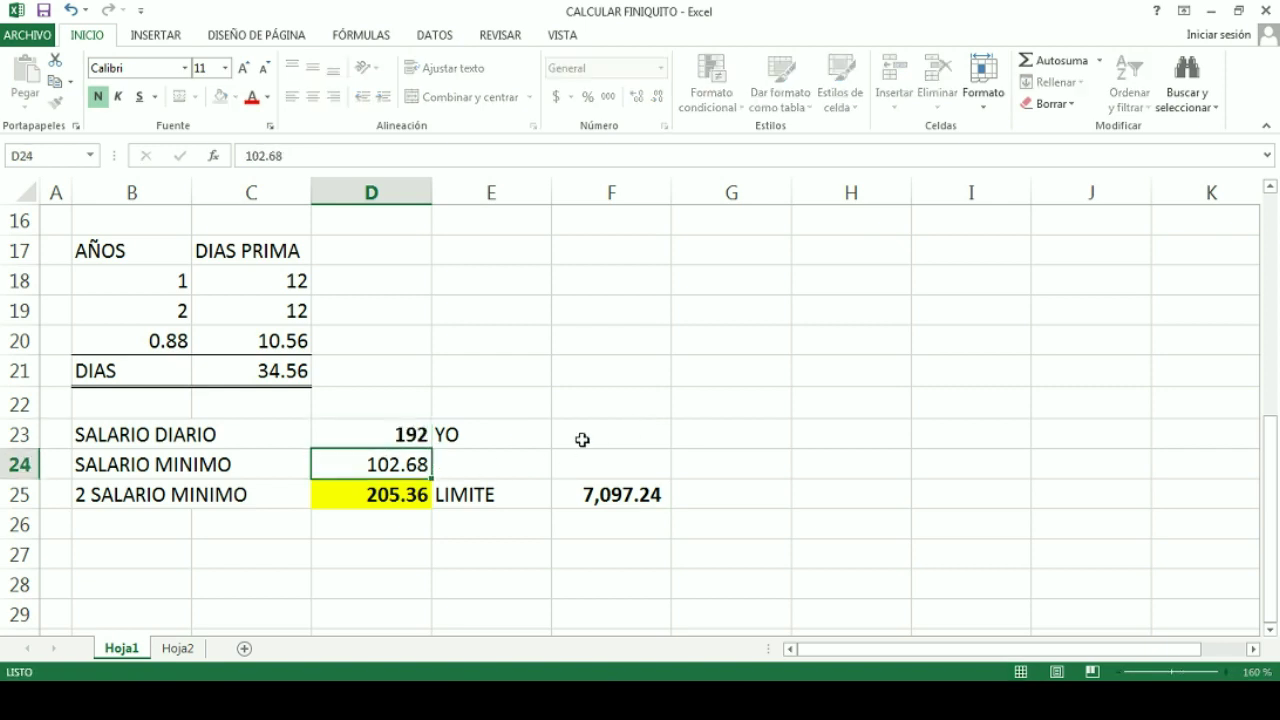
left_click(400, 440)
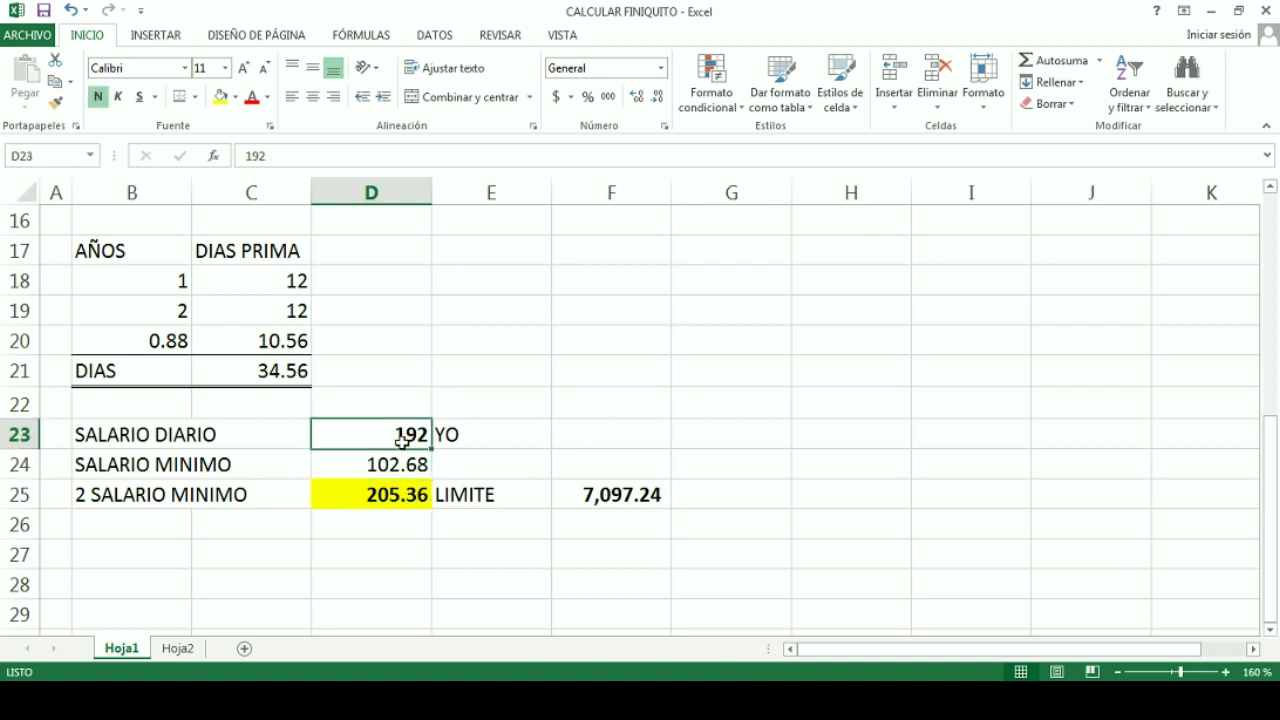
left_click(395, 495)
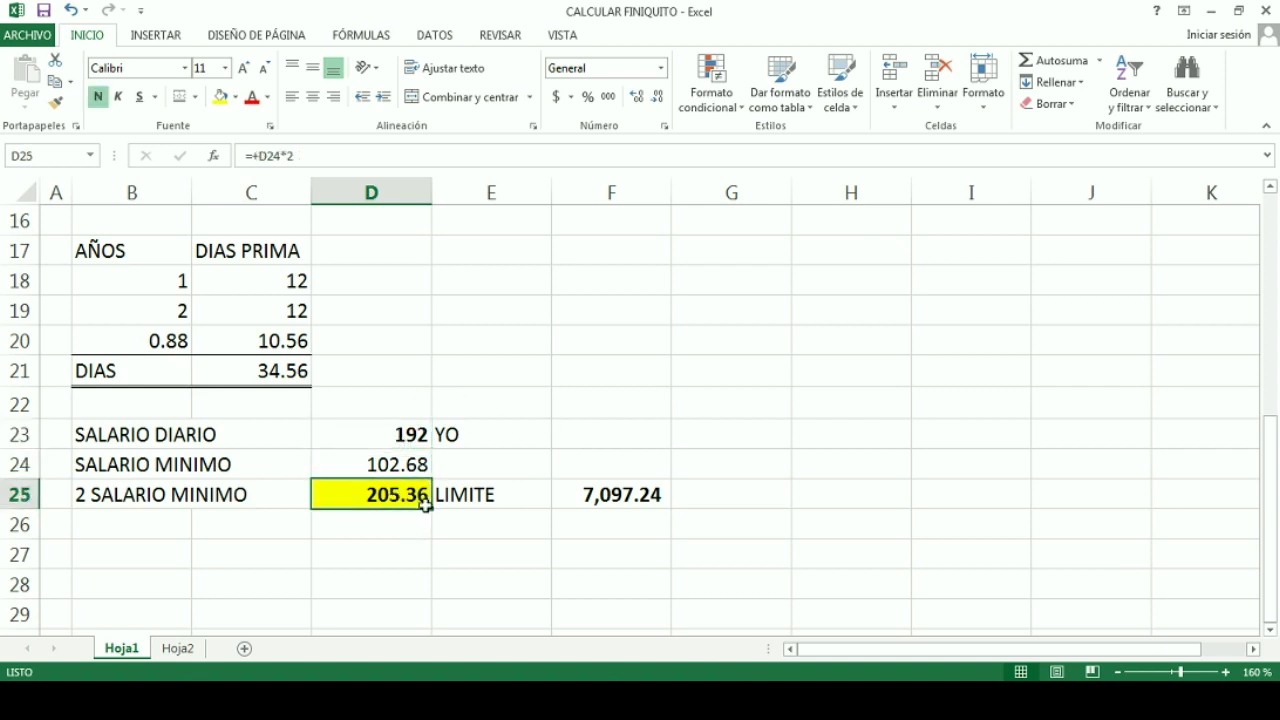
left_click(235, 97)
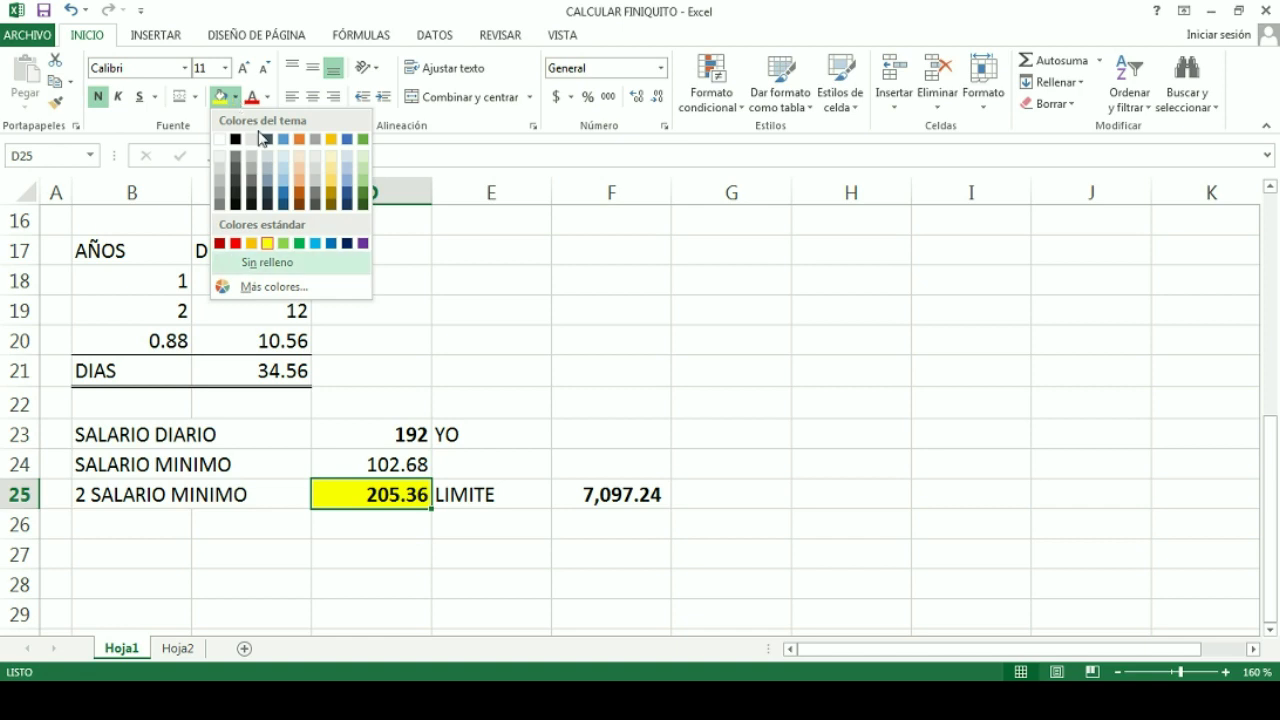
key("Escape")
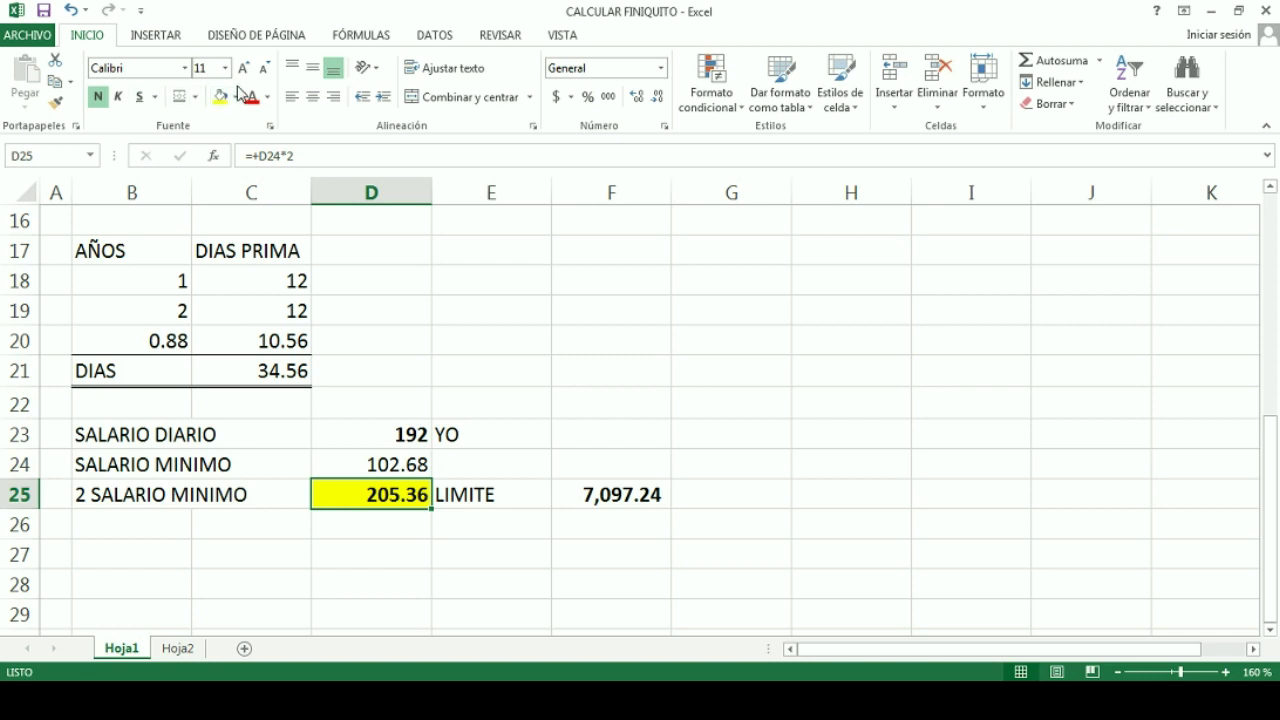
left_click(238, 97)
left_click(285, 262)
left_click(405, 447)
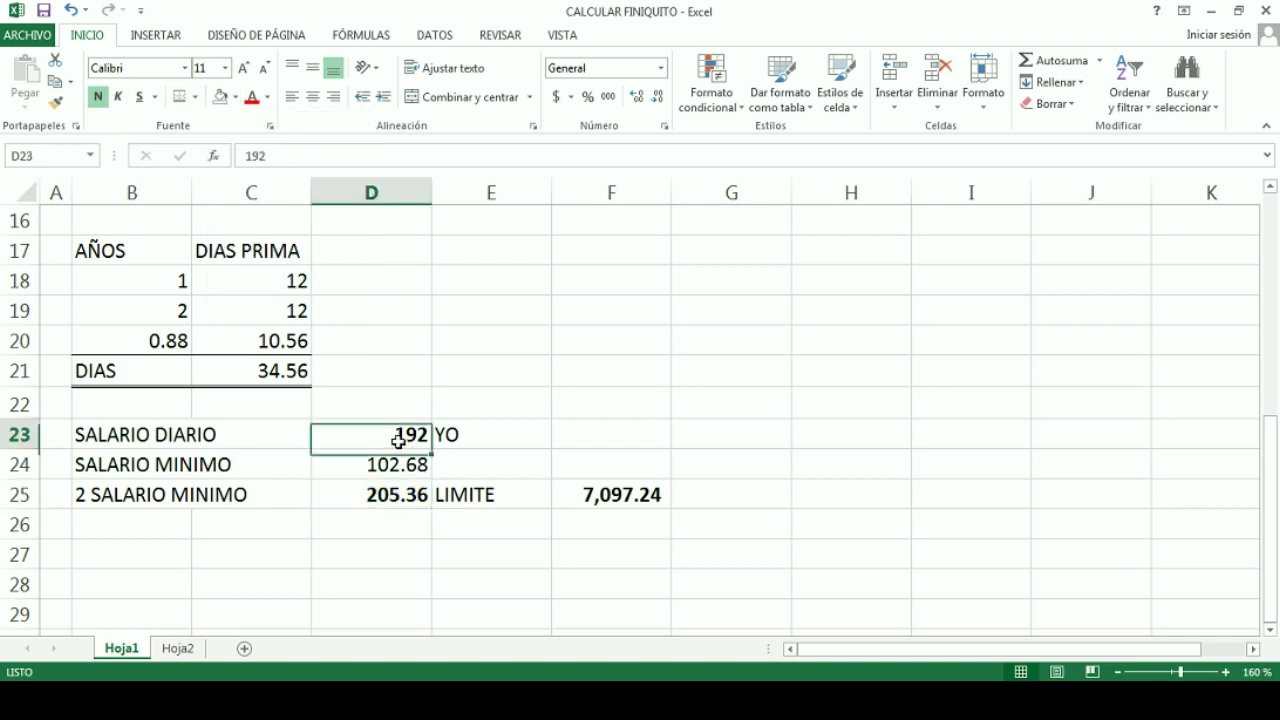
left_click(587, 494)
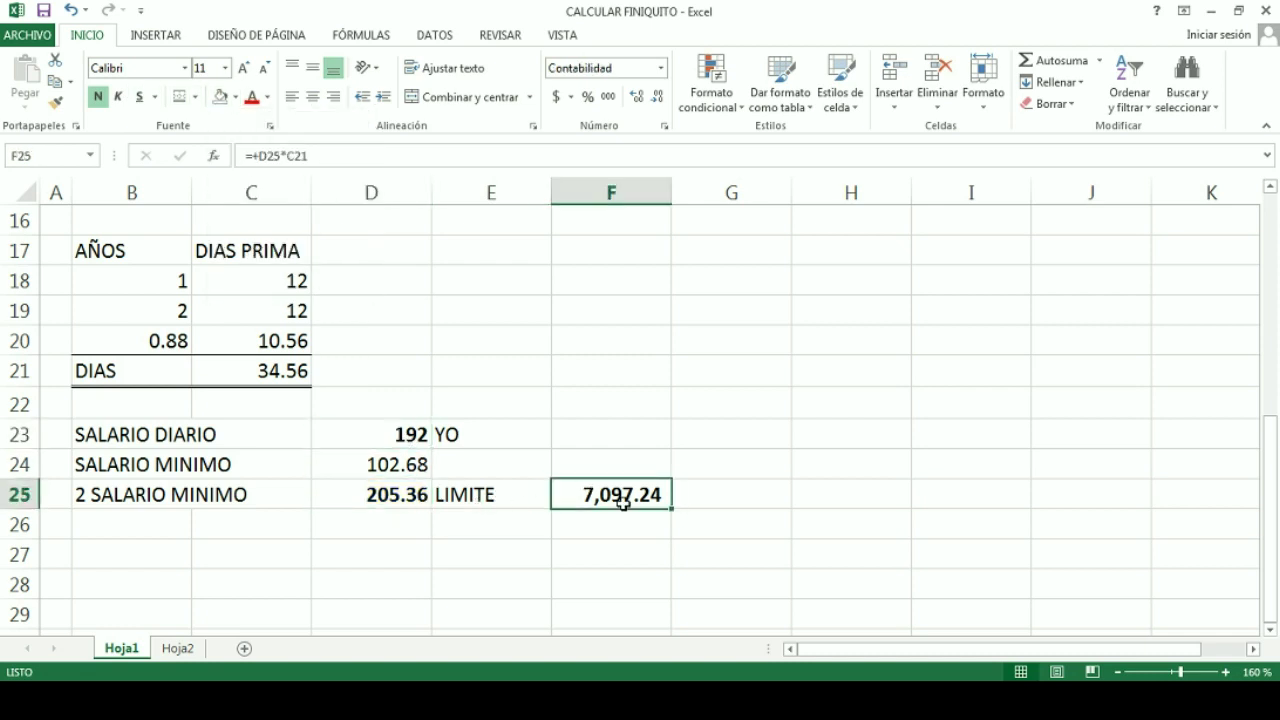
type("+")
key("Left")
key("Up")
key("Up")
key("Left")
type("*")
key("Left")
key("Up")
key("Up")
key("Up")
key("Up")
key("Left")
key("Left")
key("Return")
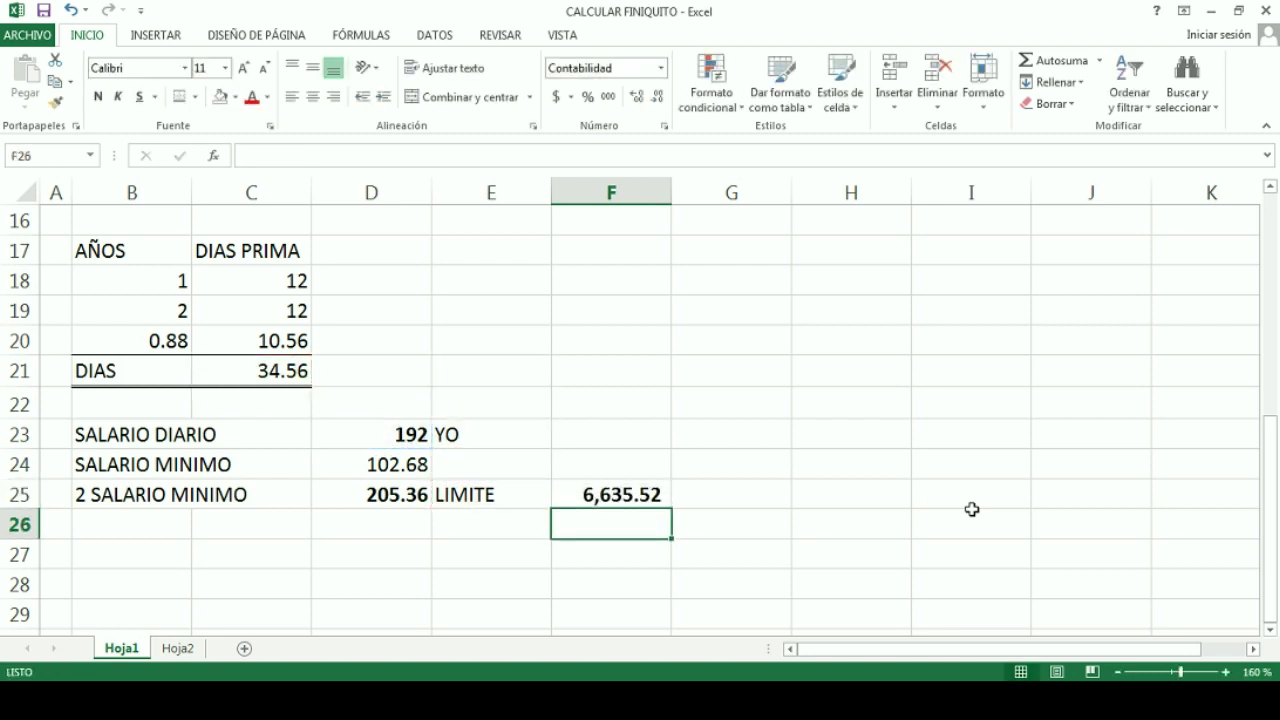
key("Up")
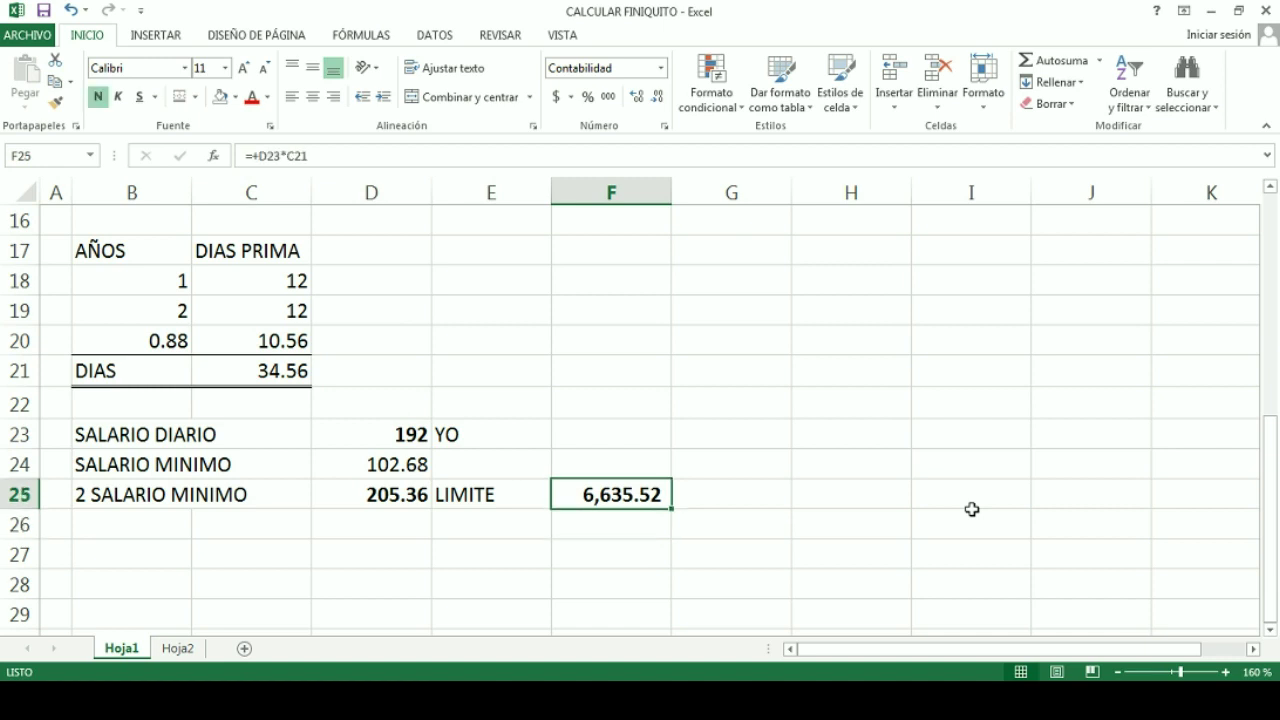
key("Delete")
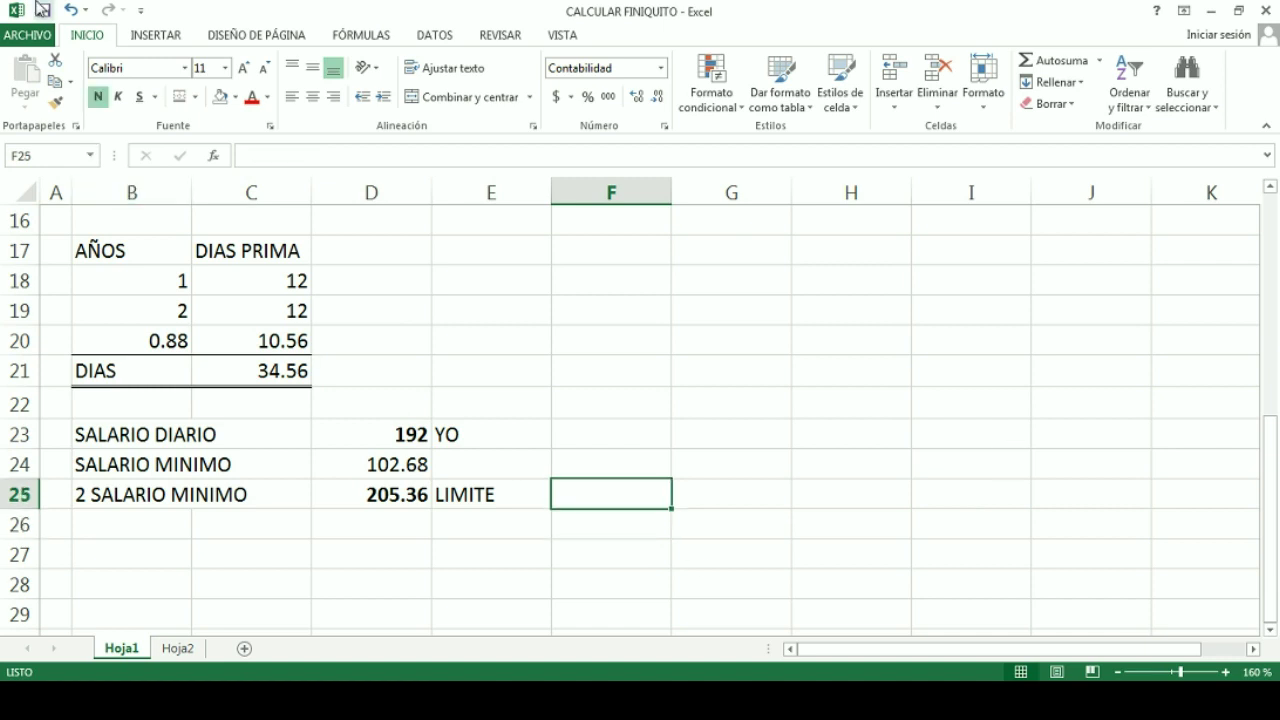
left_click(70, 10)
left_click(70, 10)
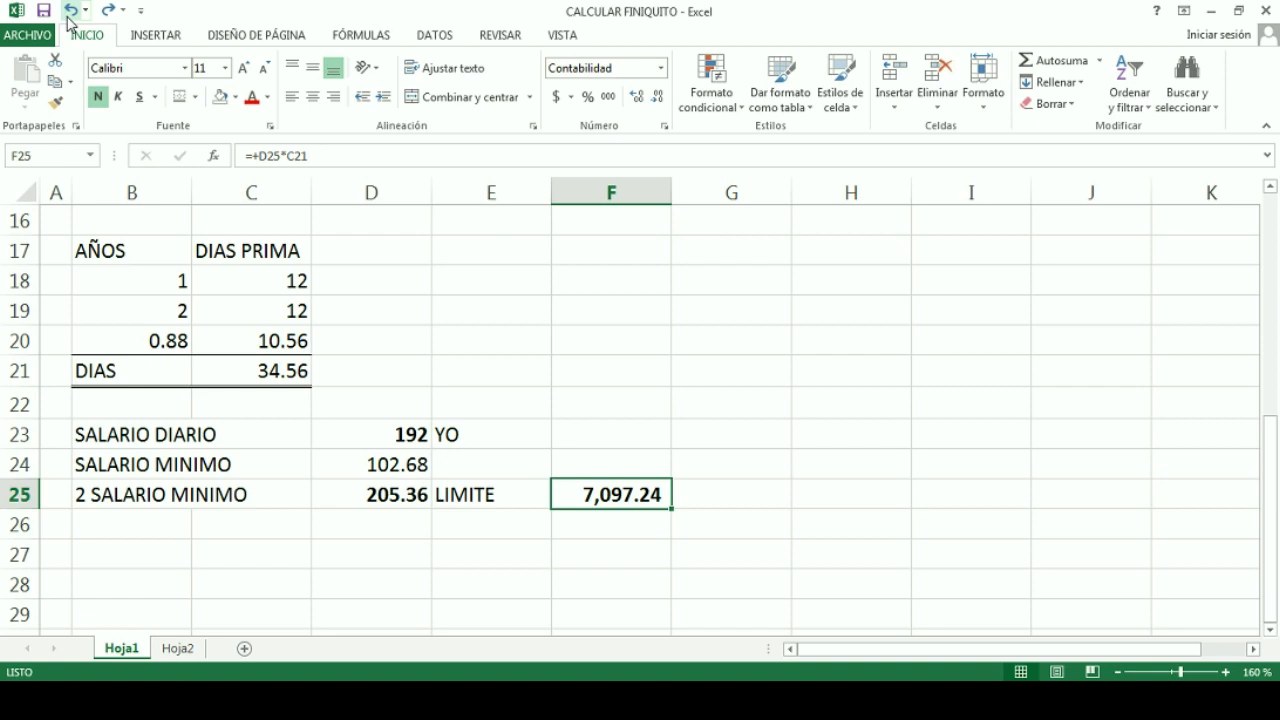
left_click(70, 10)
left_click(70, 10)
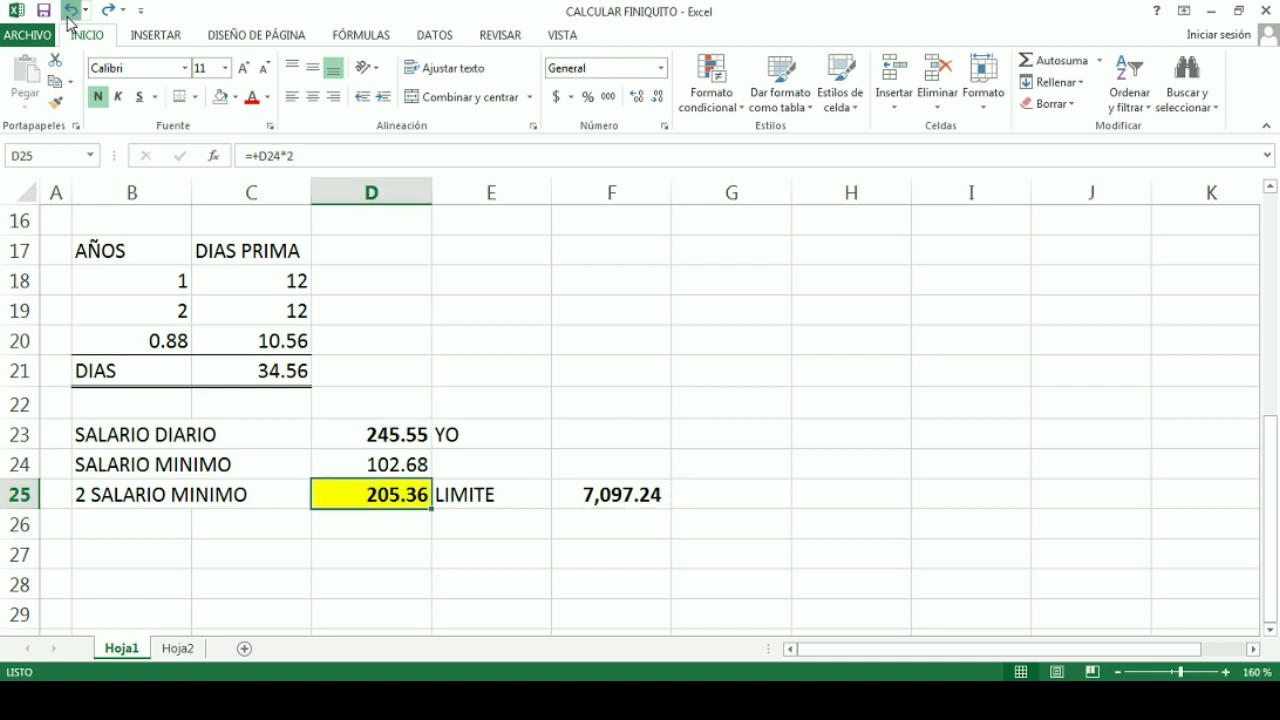
left_click(340, 546)
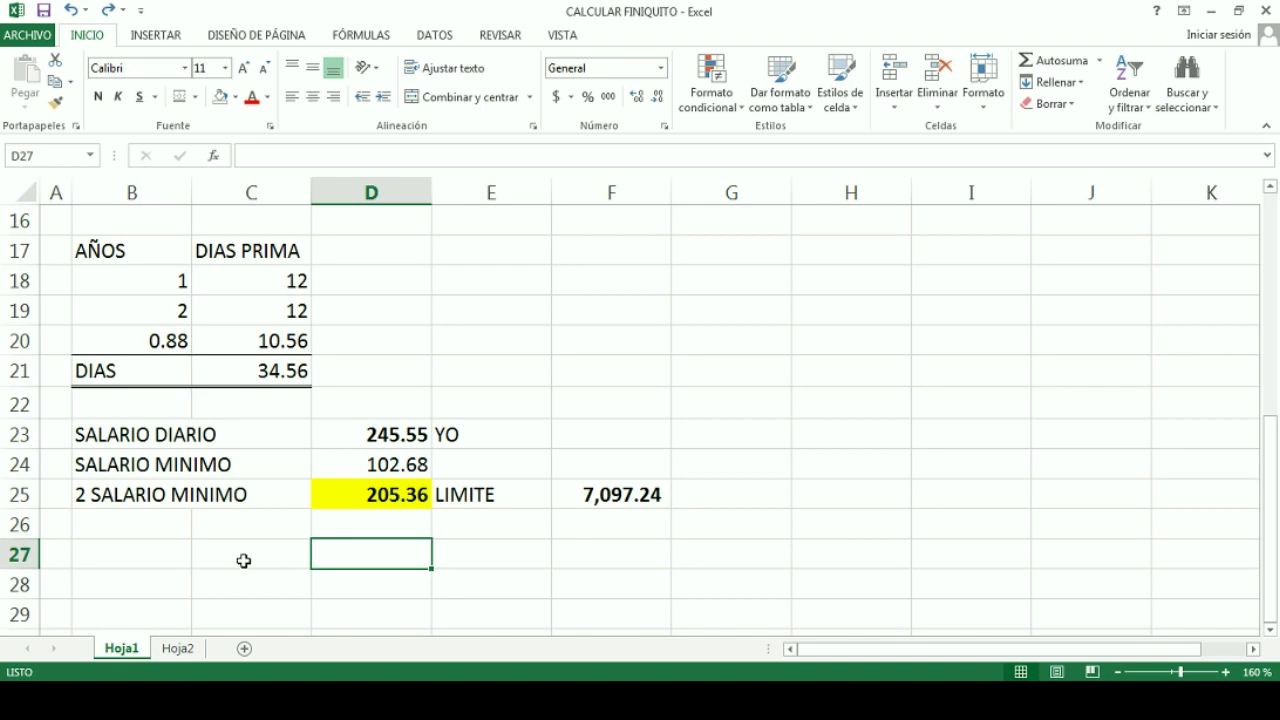
scroll(220, 558, "up", 2)
Fill Hoja2's PRIMA DE ANTIGÜEDAD cells E18:F18 light green, then return to Hoja1.
scroll(220, 558, "down", 2)
left_click(178, 648)
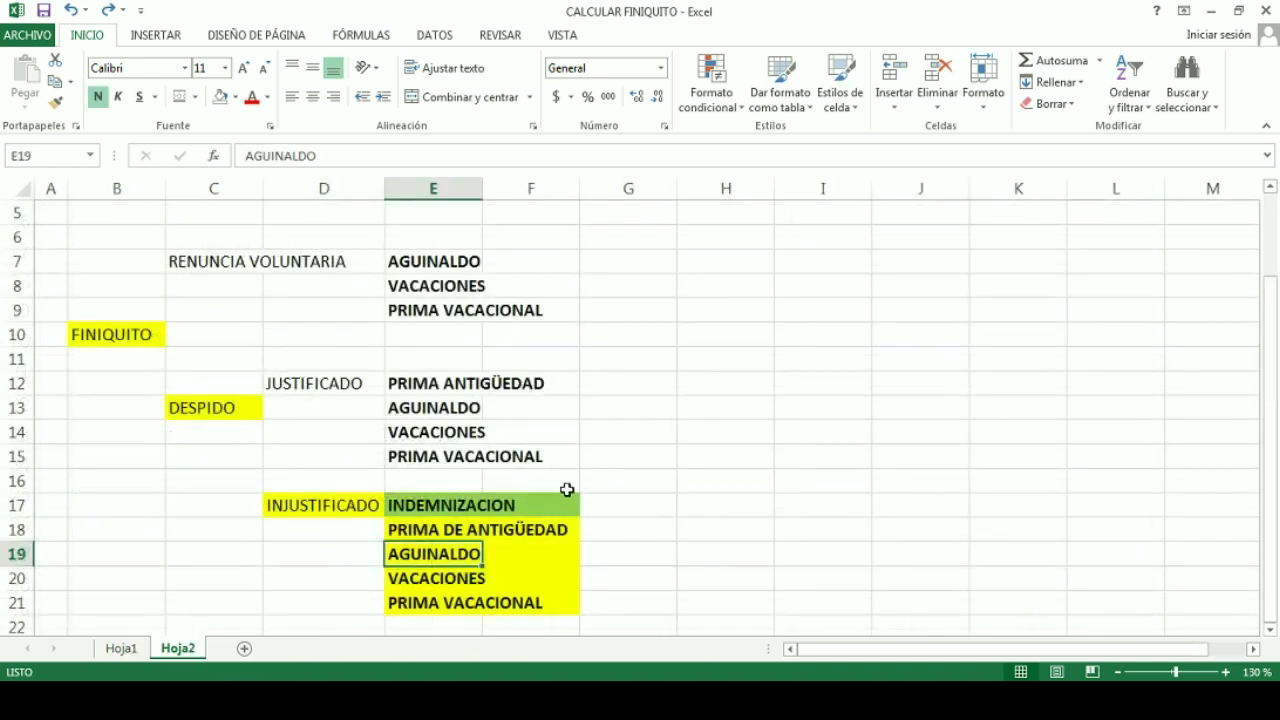
left_click_drag(445, 530, 545, 530)
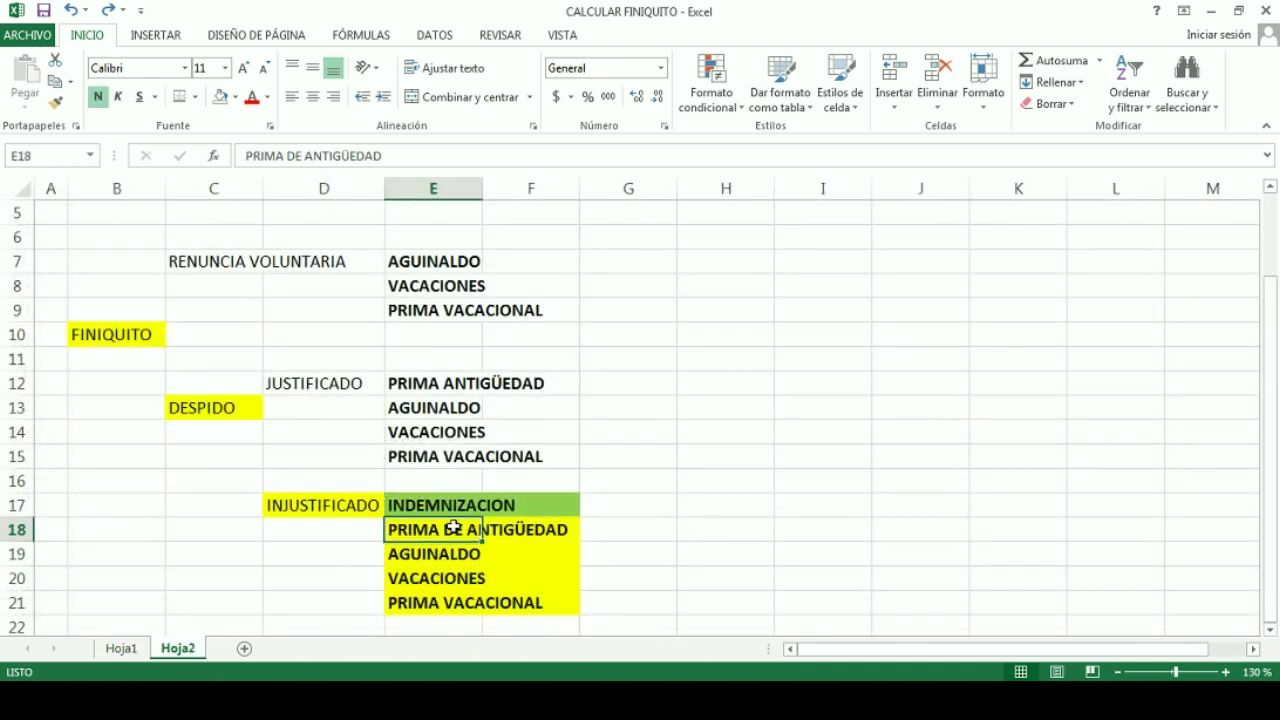
left_click(235, 97)
left_click(290, 244)
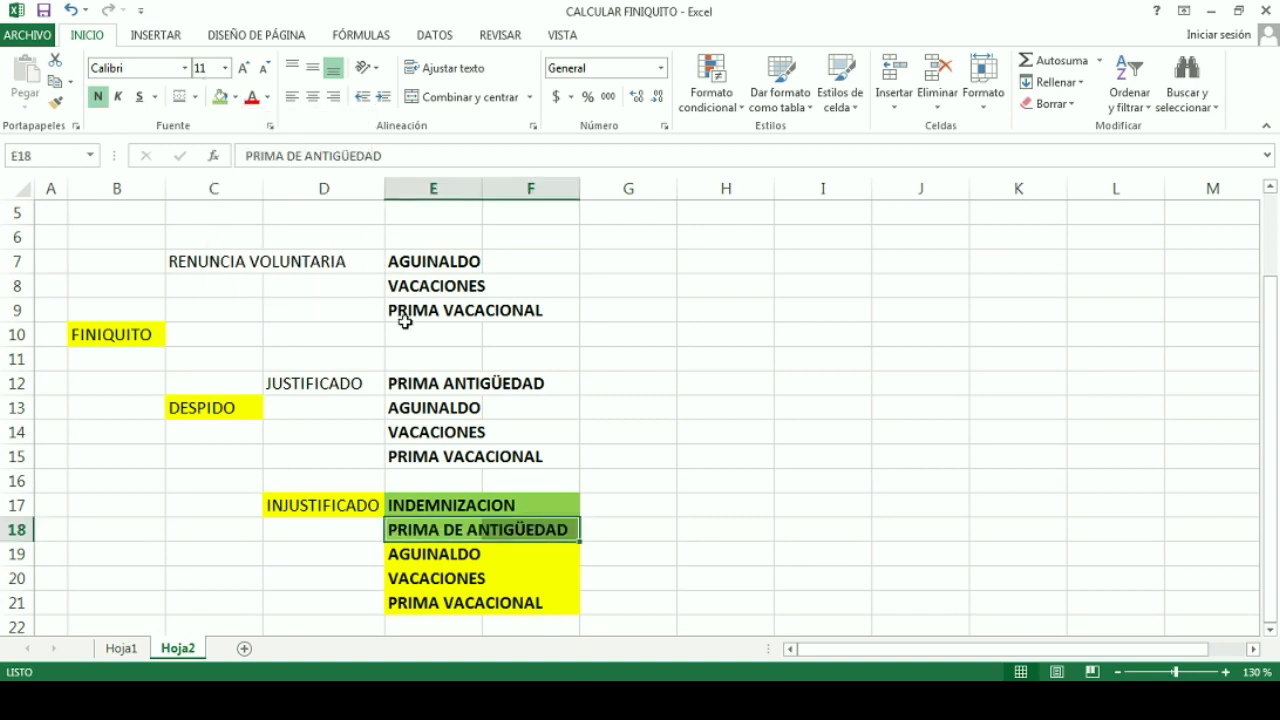
left_click(620, 505)
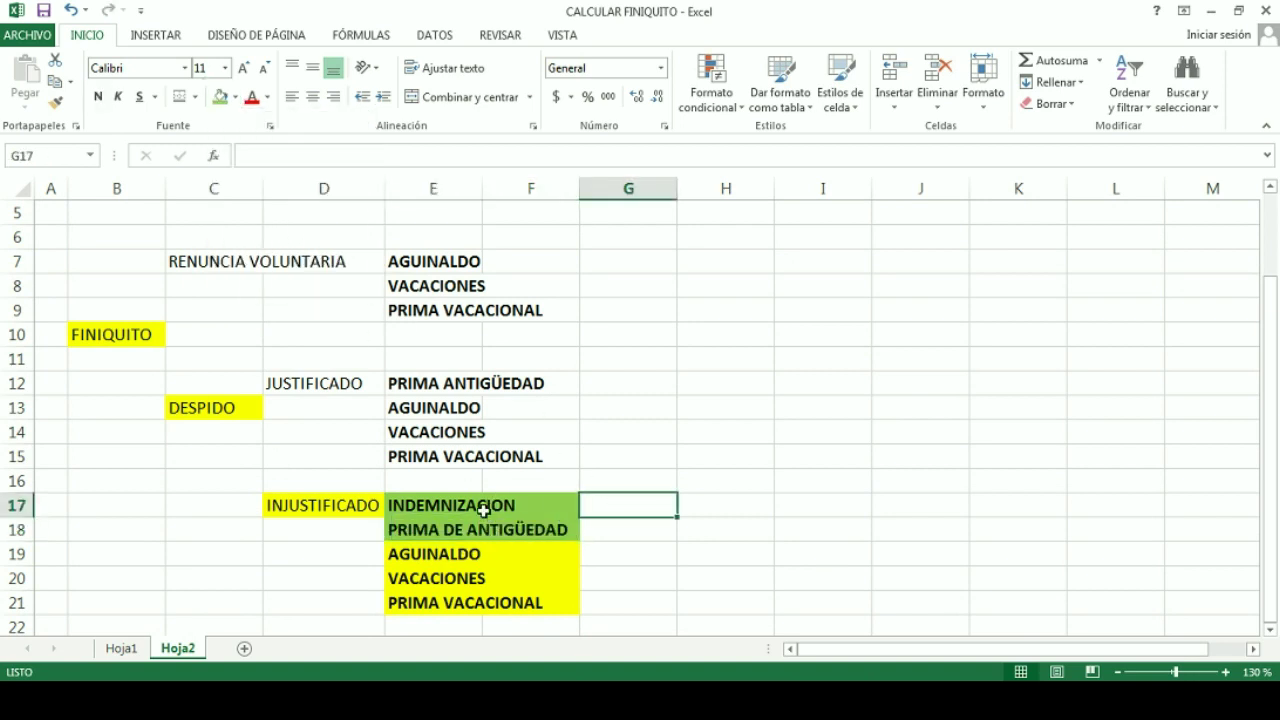
left_click(121, 648)
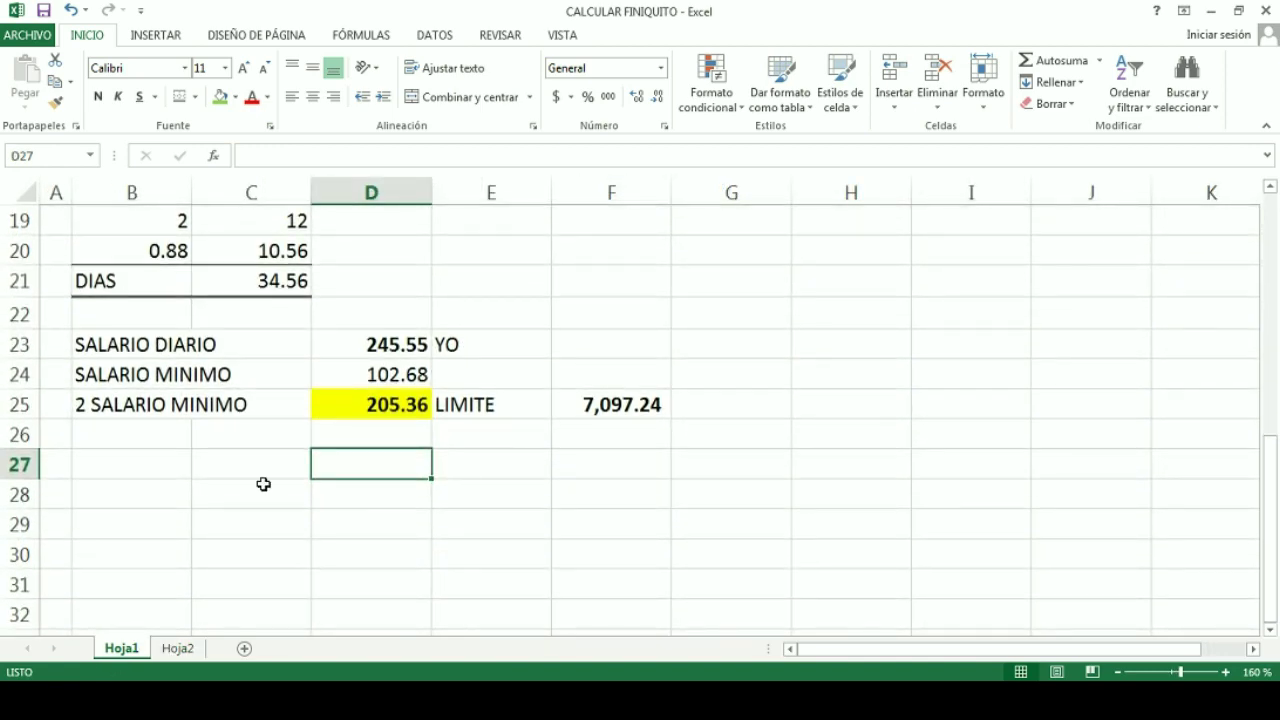
Add an AGUINALDO title in B27 styled Encabezado 1 across B27:F27.
left_click(129, 463)
type("AGUIN")
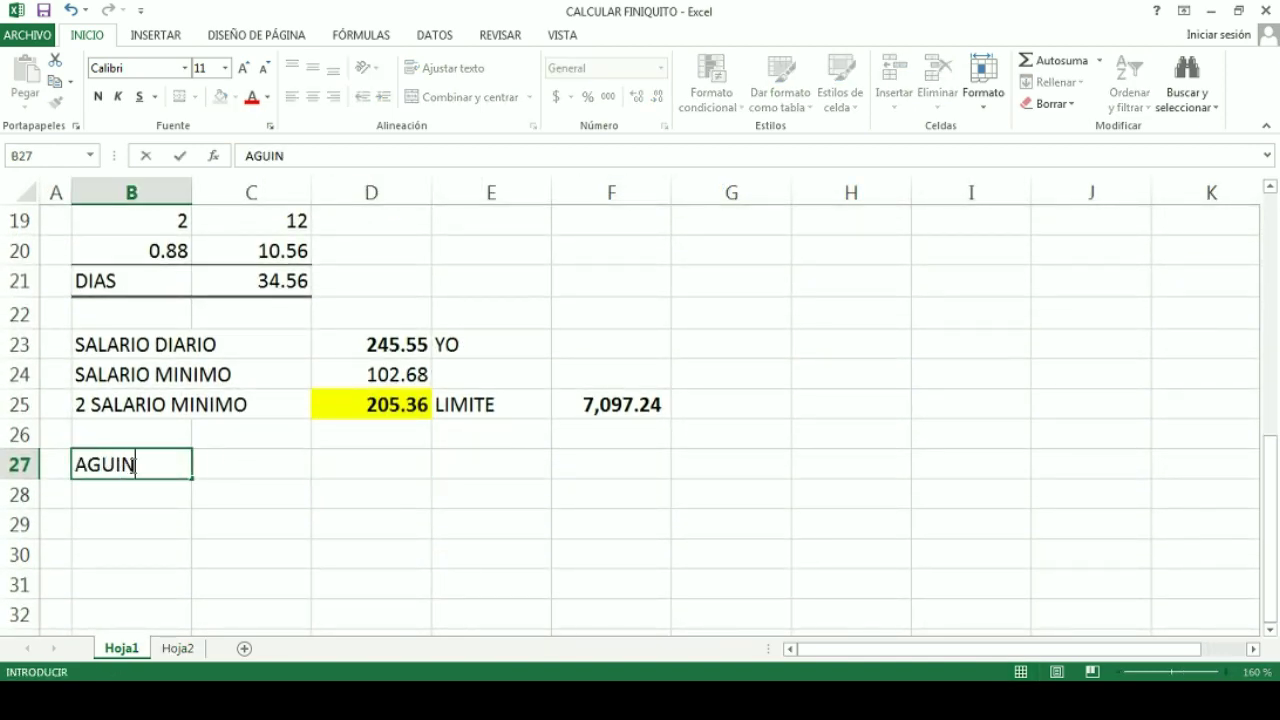
type("ALDO")
left_click(349, 491)
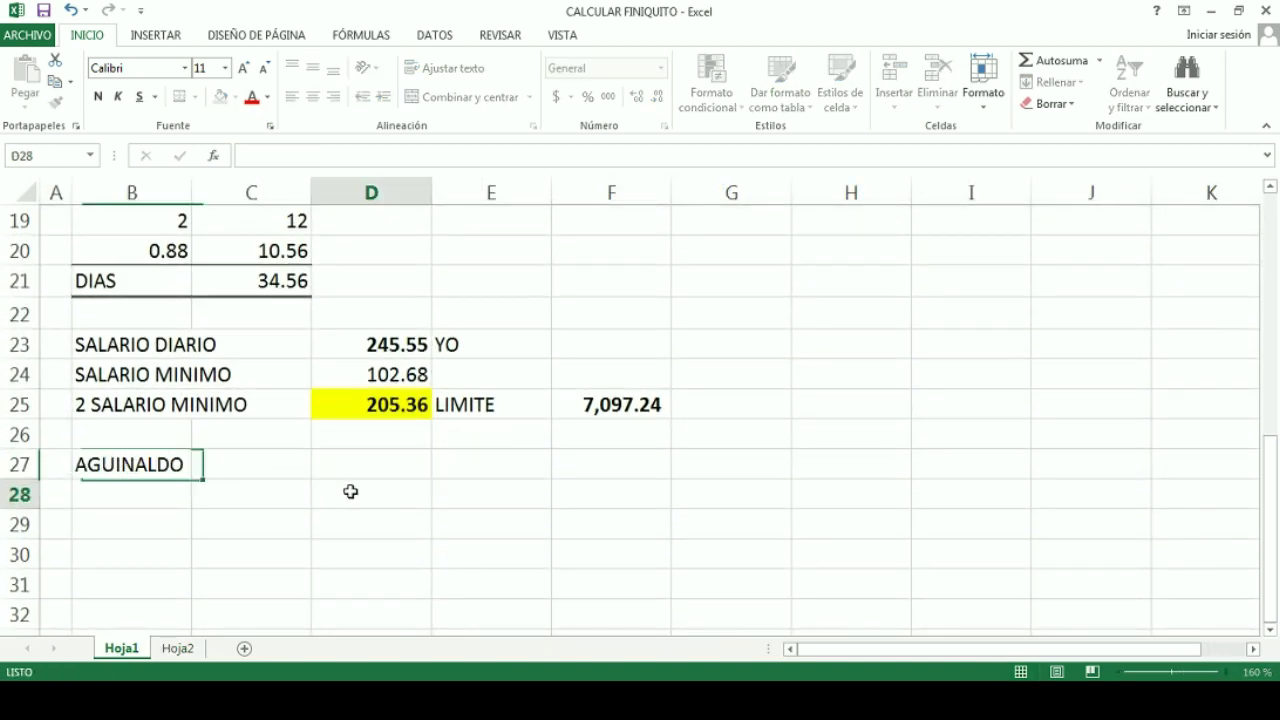
scroll(355, 490, "up", 4)
scroll(361, 489, "down", 4)
left_click_drag(143, 463, 610, 456)
left_click(838, 85)
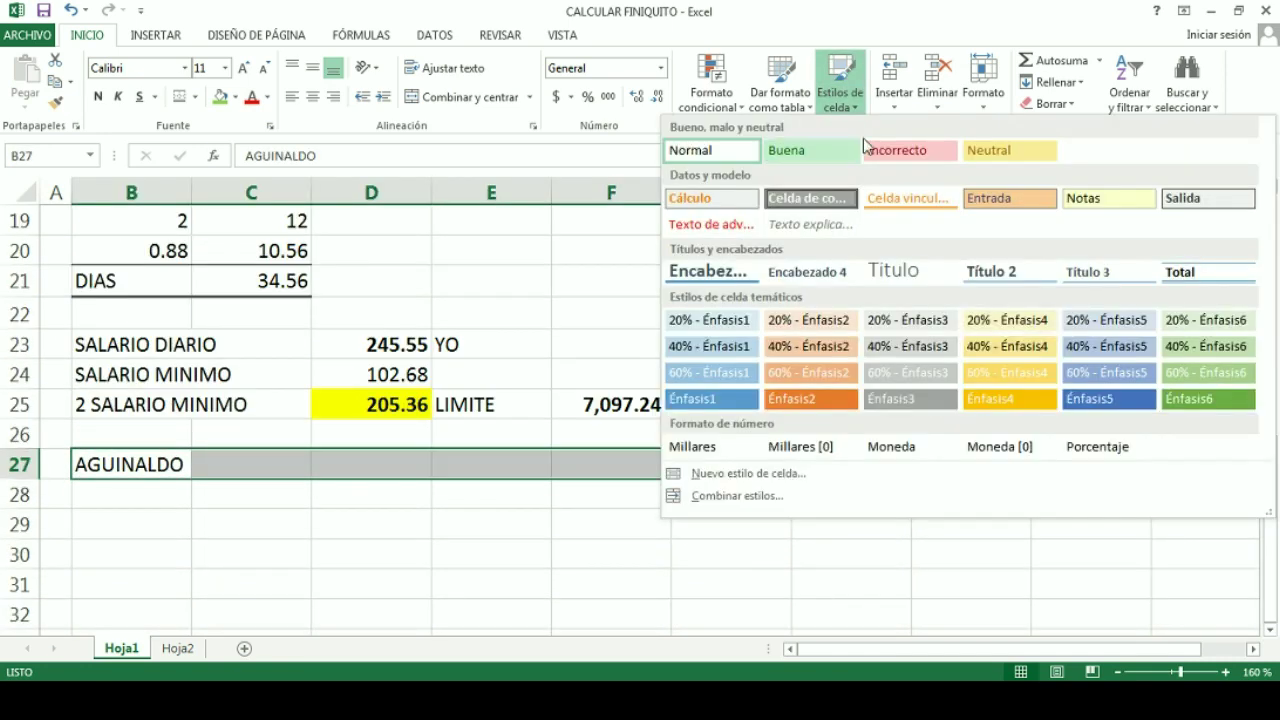
left_click(712, 271)
Enter INICIO DE AÑO with date 01/01/2019 in row 28 and begin the FECHA BAJA label in B29.
left_click(142, 514)
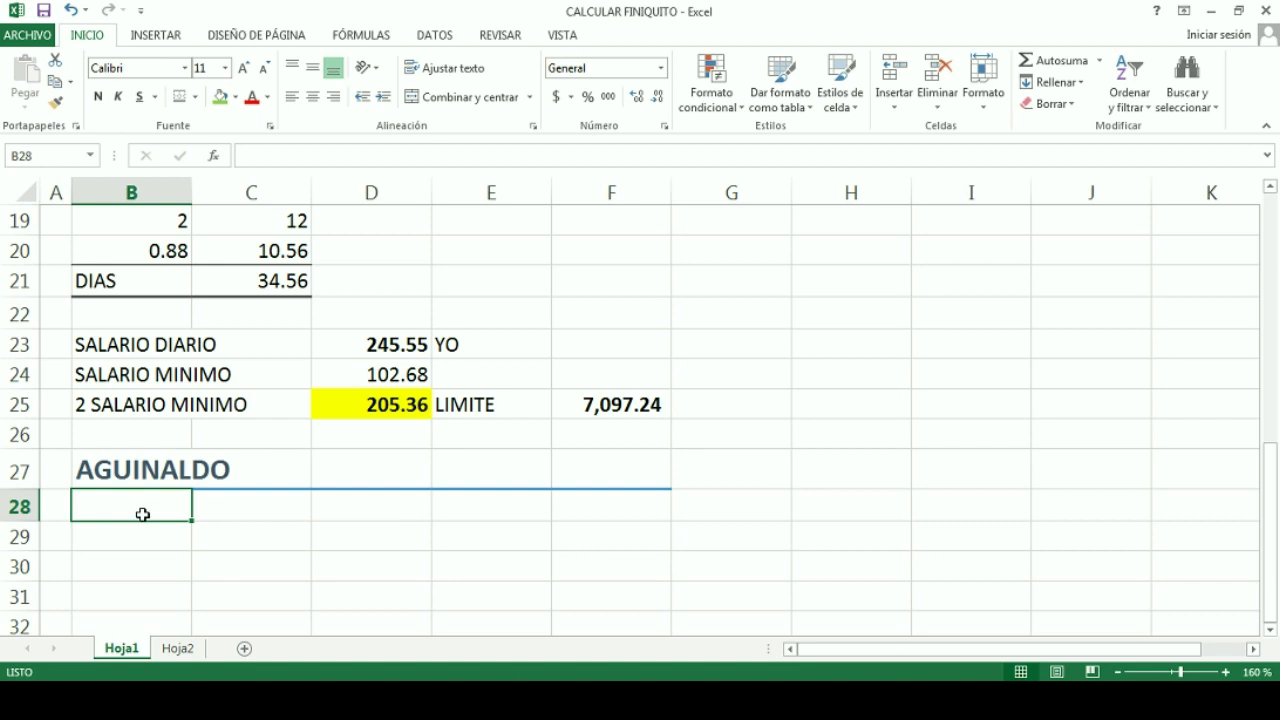
type("I")
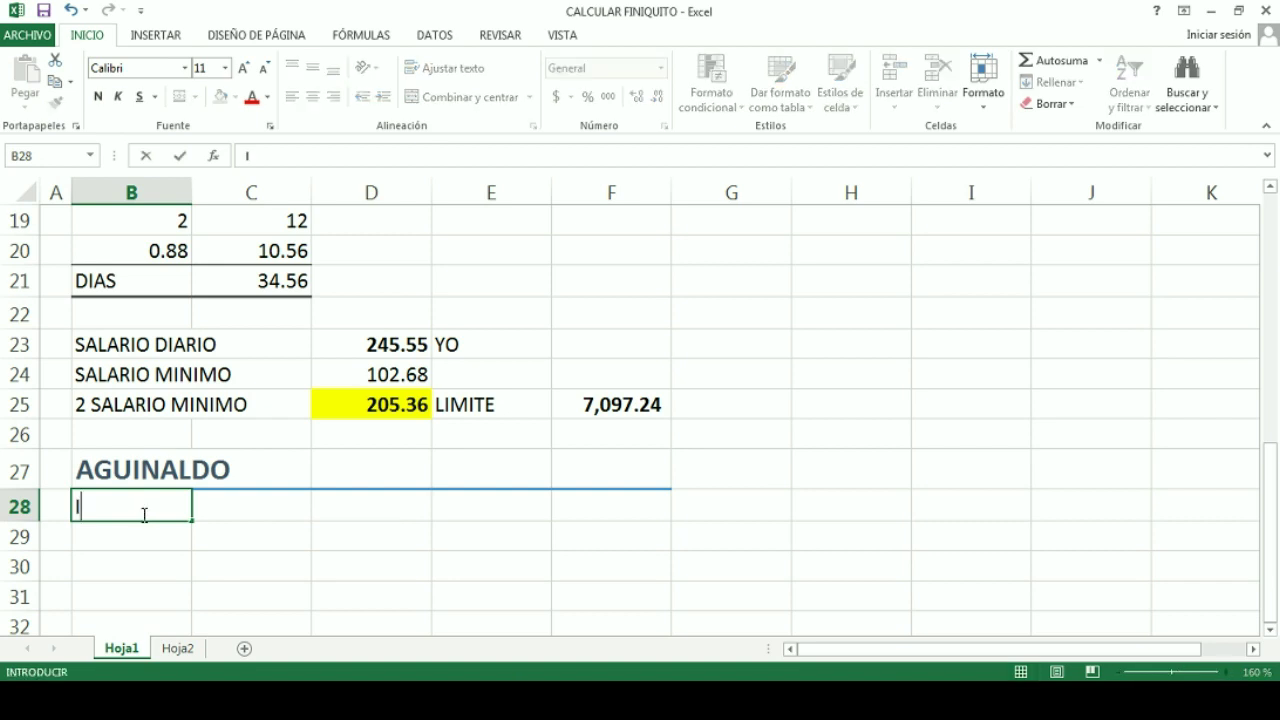
type("NICIO DE AÑO")
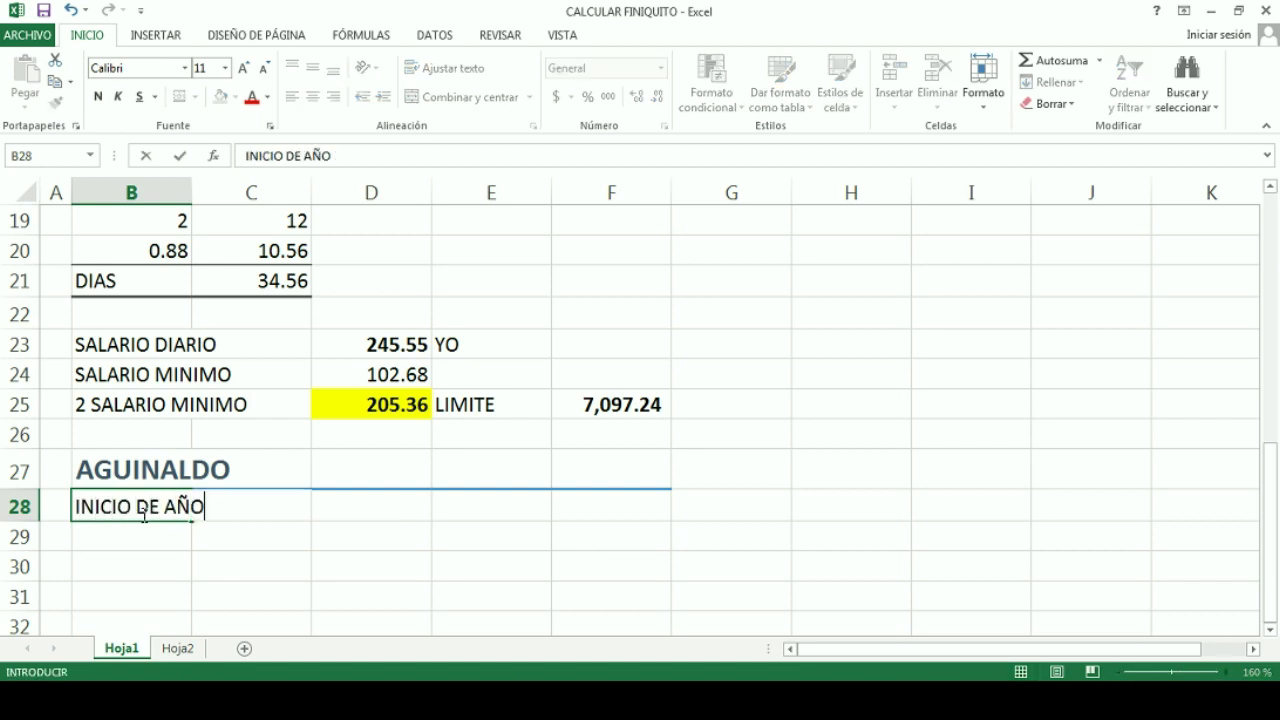
key("Tab")
key("Tab")
type("1-1-2020")
key("Return")
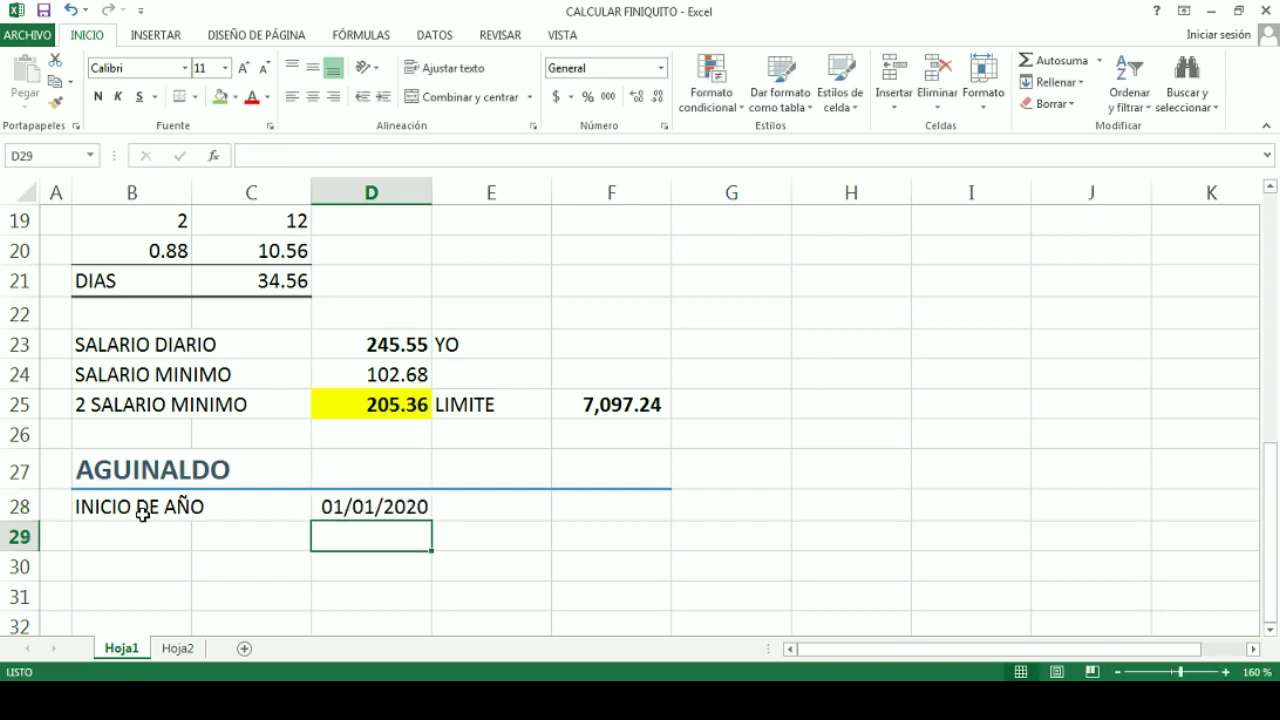
key("Left")
key("Left")
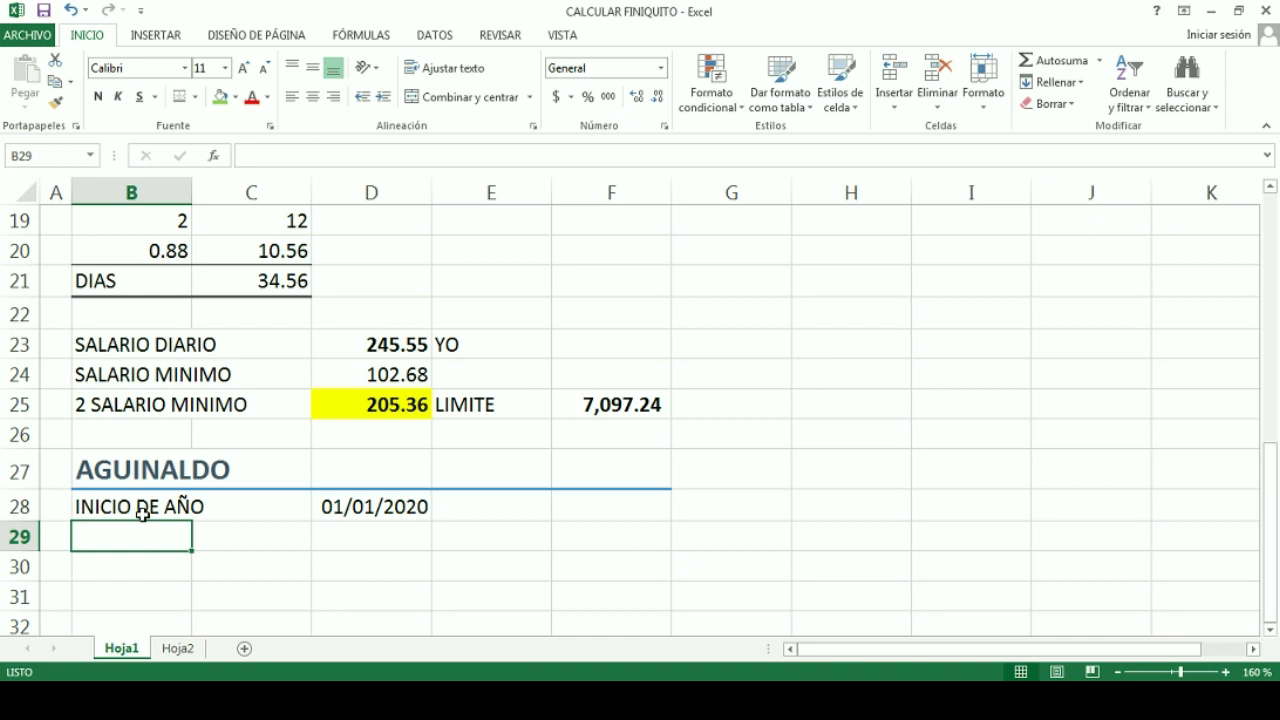
type("FE")
key("BackSpace")
key("BackSpace")
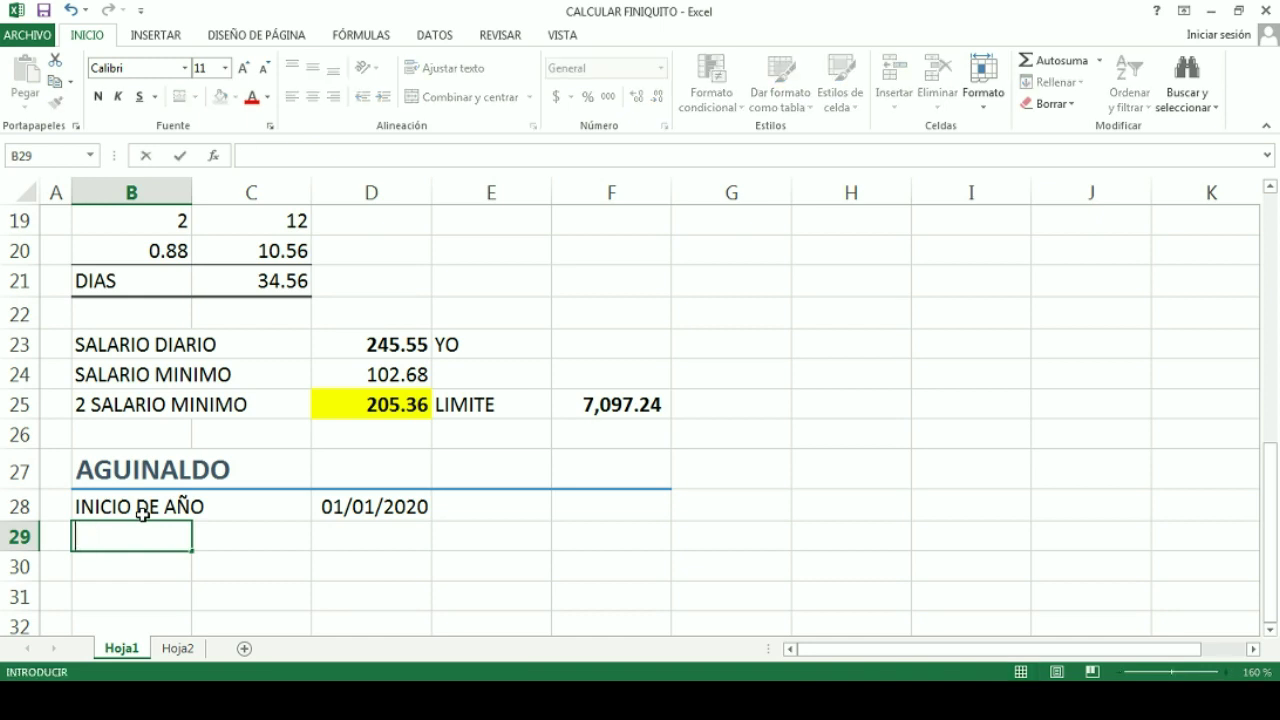
key("Up")
key("Right")
key("Right")
type("1")
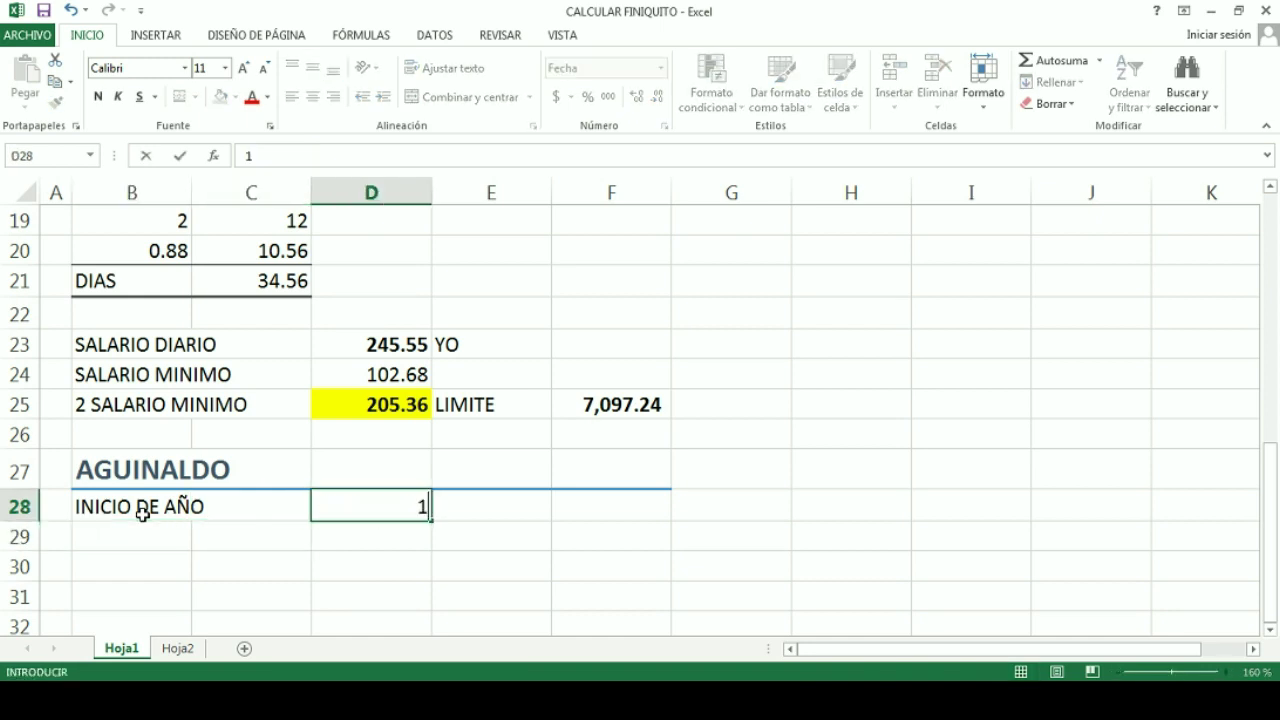
type("-1-2019")
key("Return")
key("Left")
key("Left")
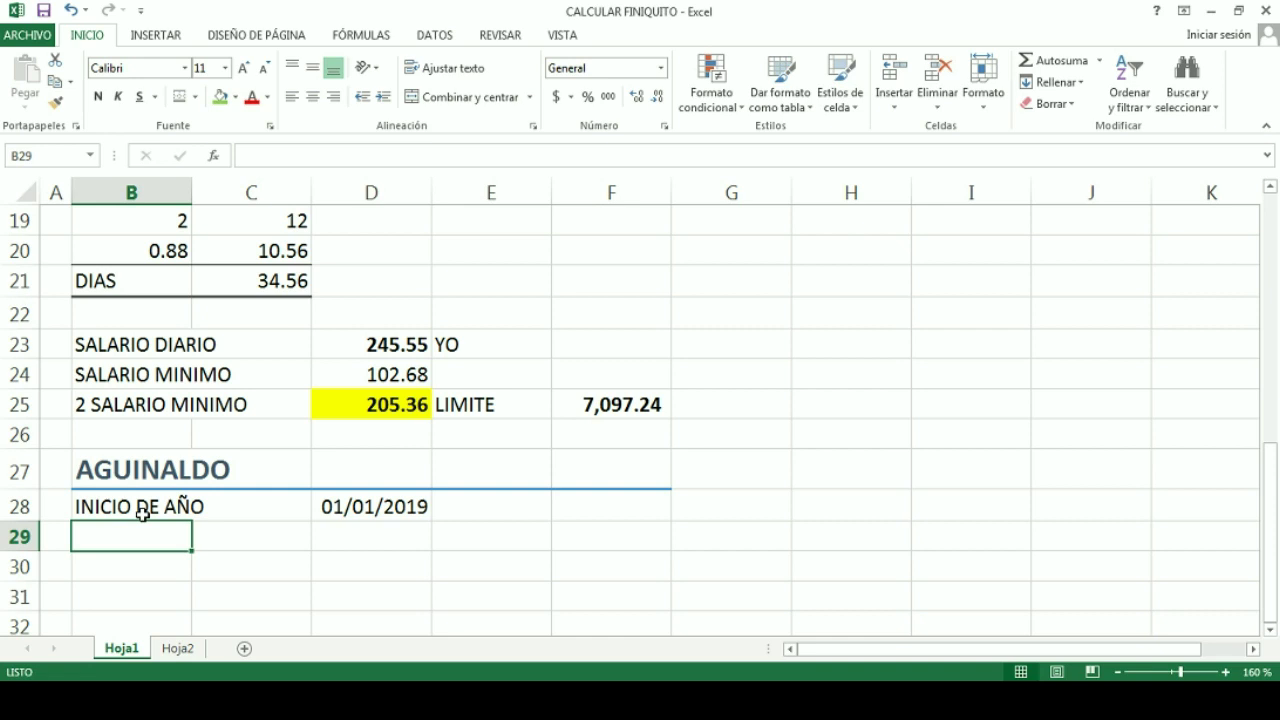
type("CHA BAJA")
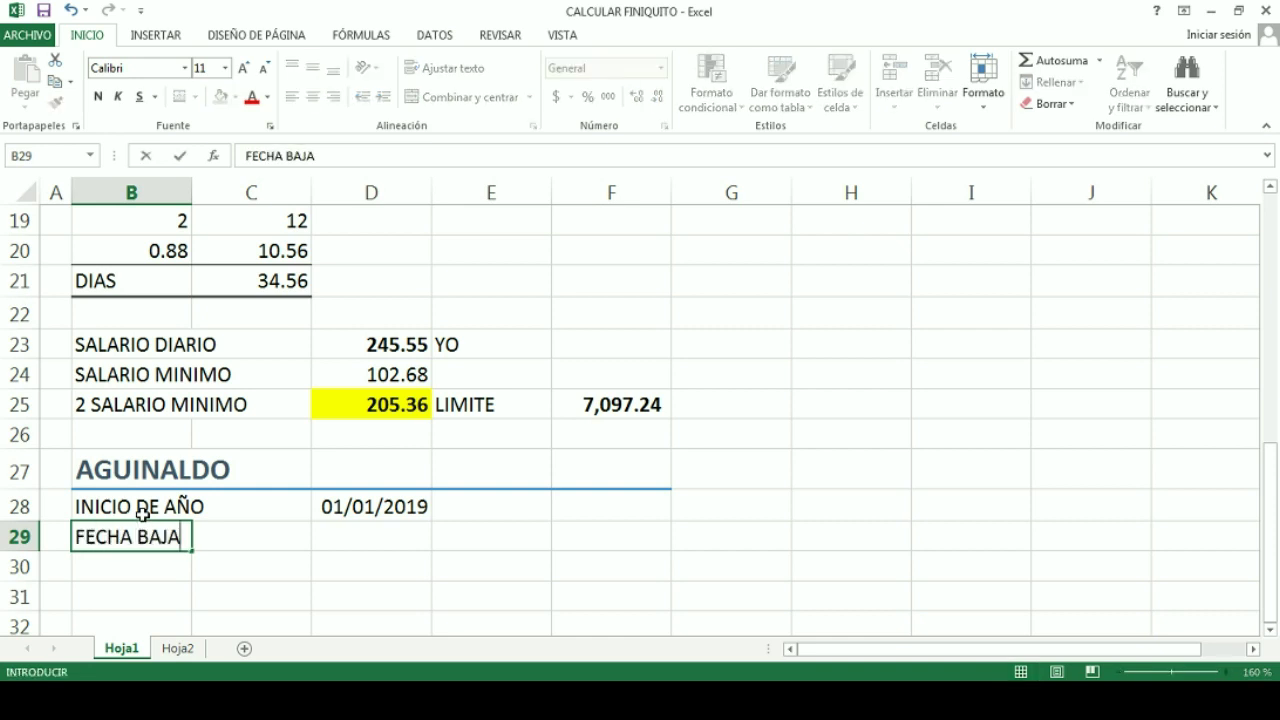
Copy the FECHA DE BAJA row B14:D14 and paste it into row 29.
left_click(487, 478)
scroll(443, 506, "up", 2)
mouse_move(163, 251)
left_mouse_down()
mouse_move(297, 232)
mouse_move(366, 250)
left_mouse_up()
right_click(357, 251)
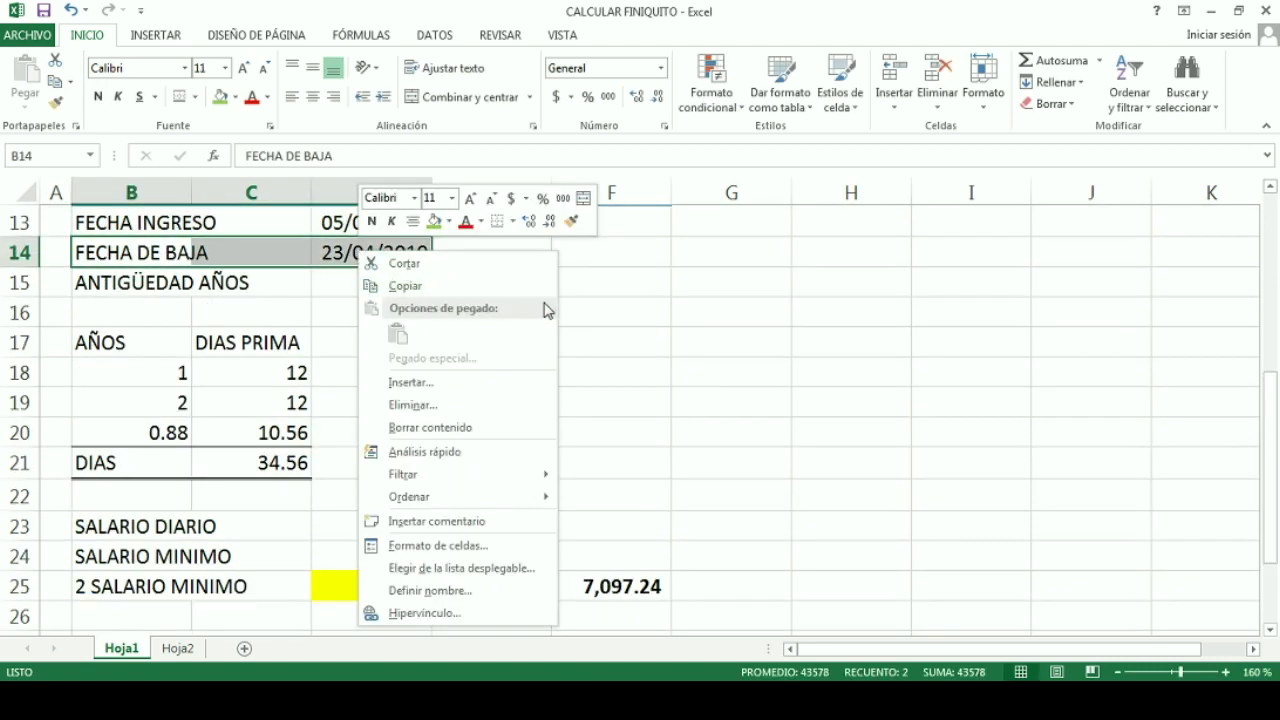
left_click(500, 286)
scroll(425, 580, "up", 1)
scroll(350, 550, "down", 6)
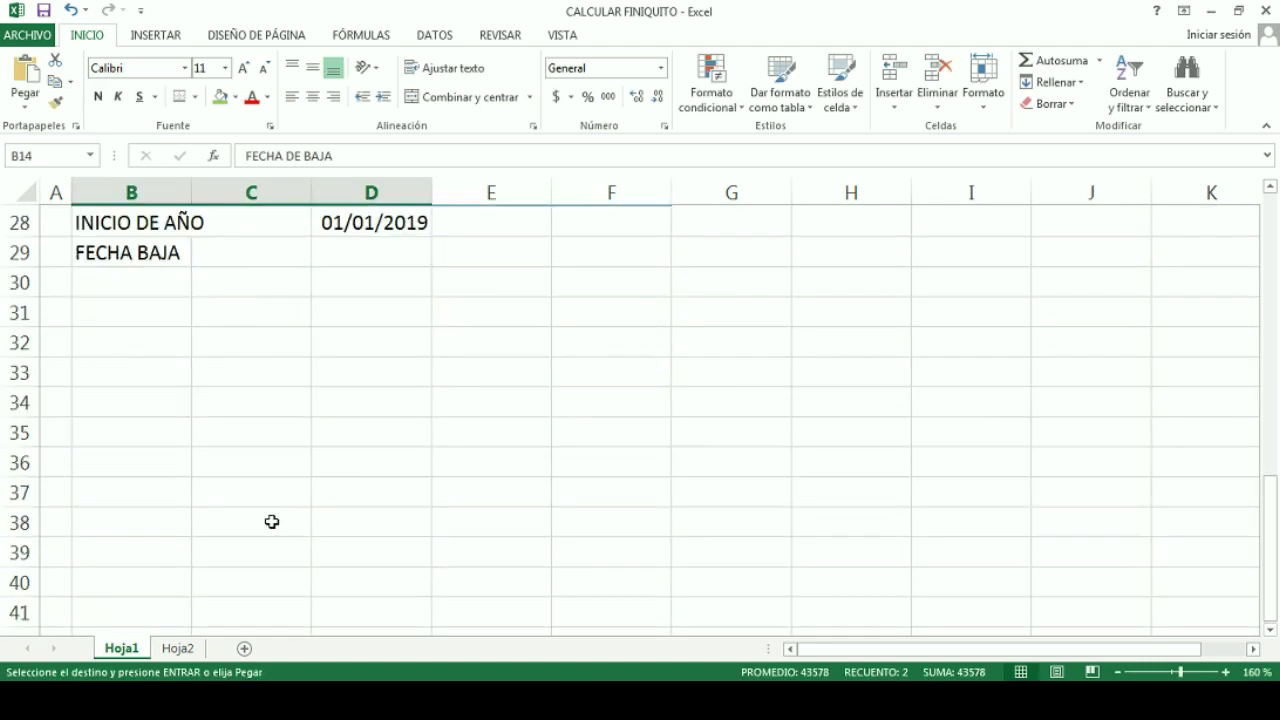
right_click(174, 262)
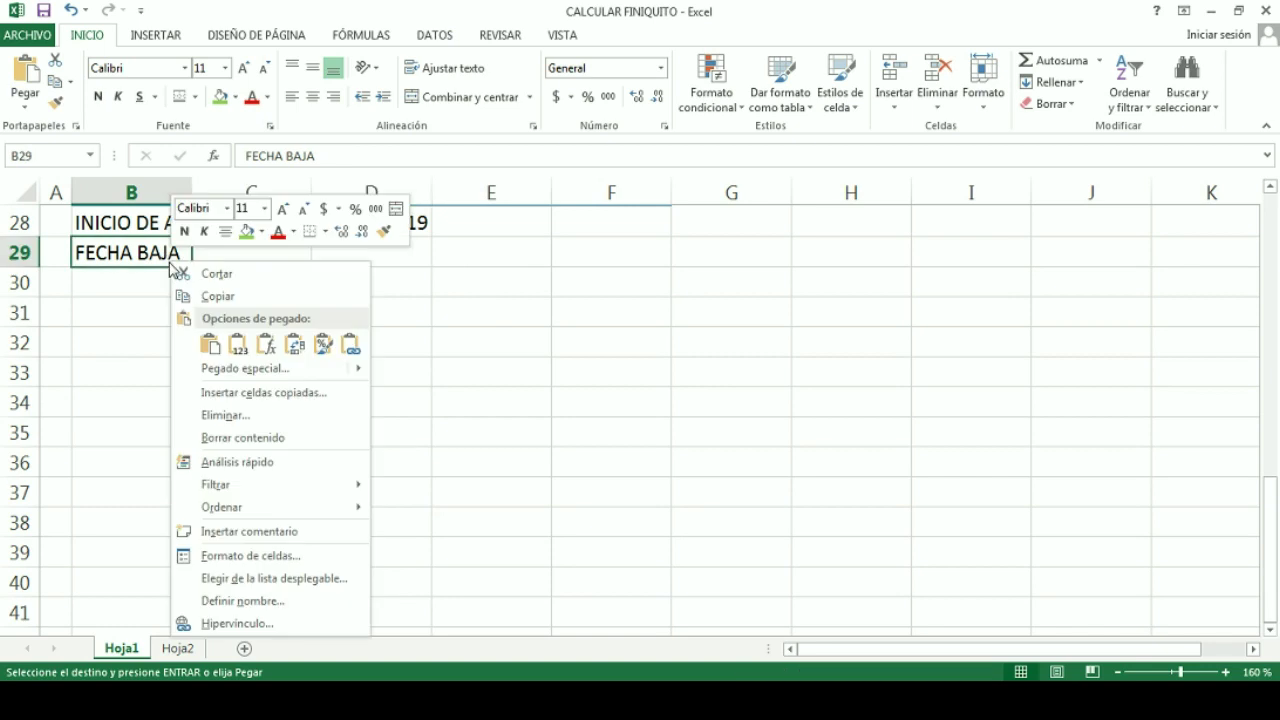
left_click(242, 343)
Format the pasted date in D29 as Fecha corta, showing 23/04/2019.
left_click(386, 435)
scroll(357, 334, "up", 1)
left_click(364, 348)
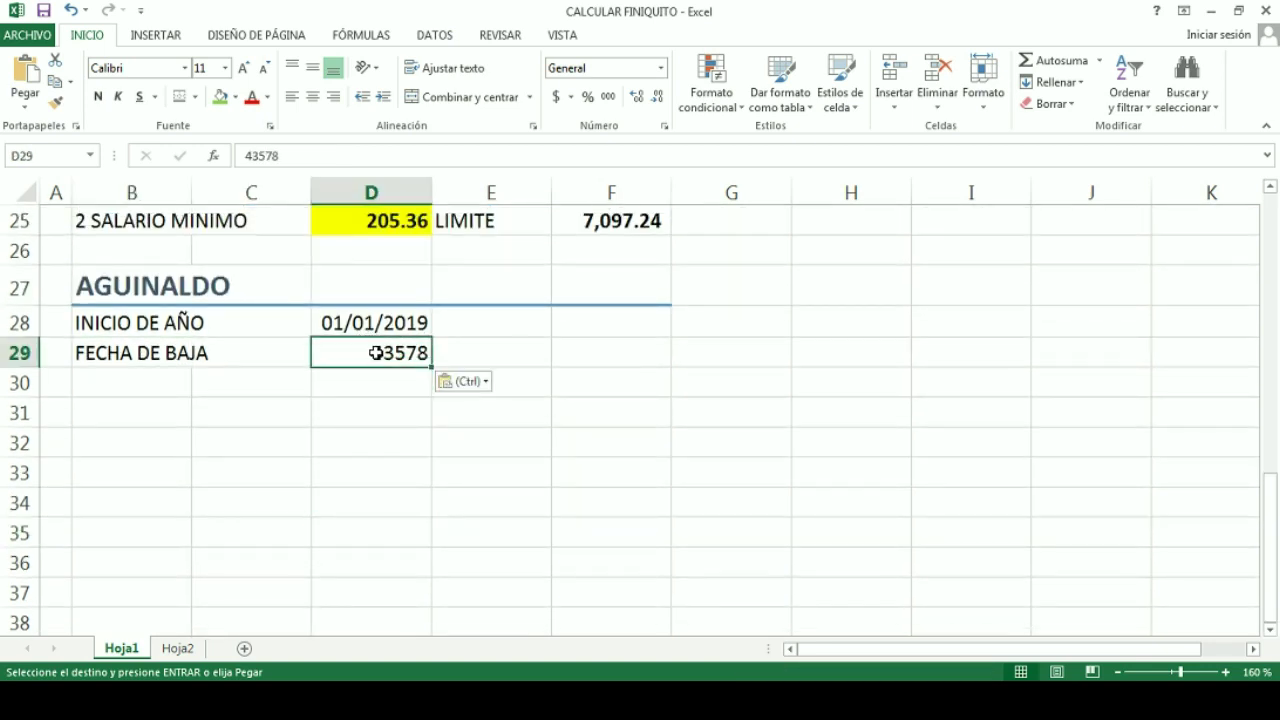
left_click(660, 68)
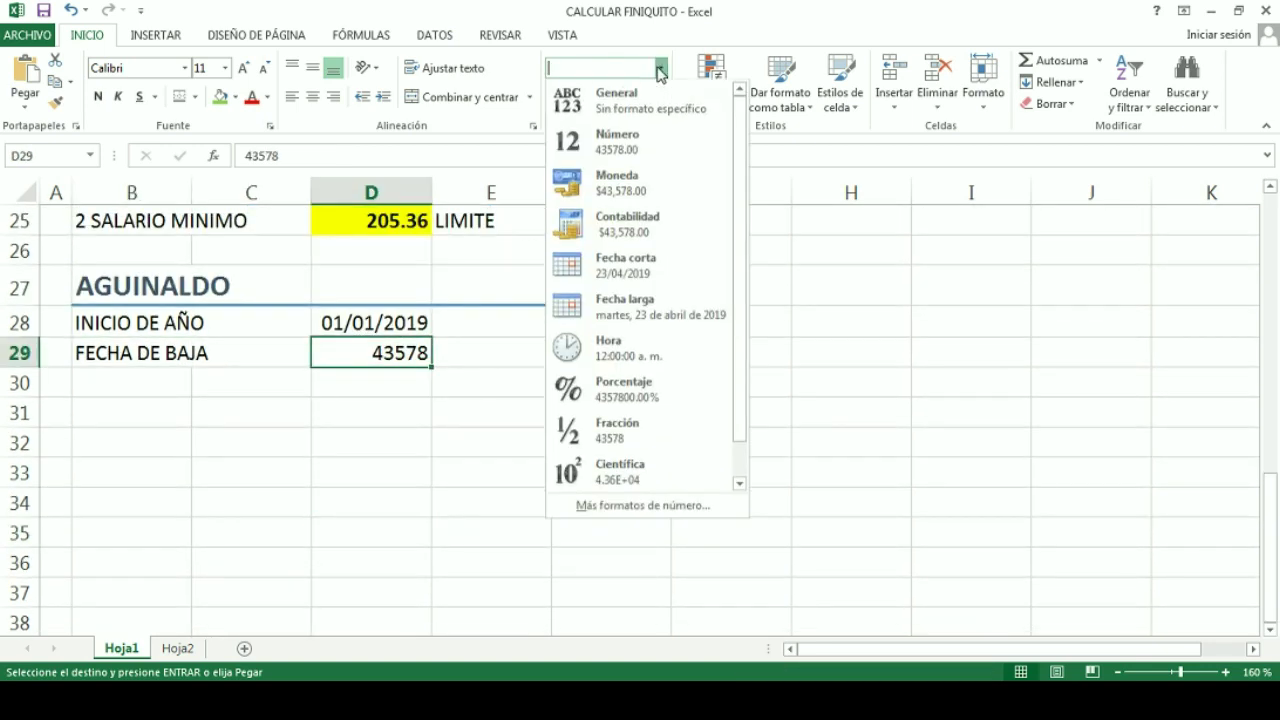
left_click(655, 263)
left_click(281, 520)
left_click(149, 405)
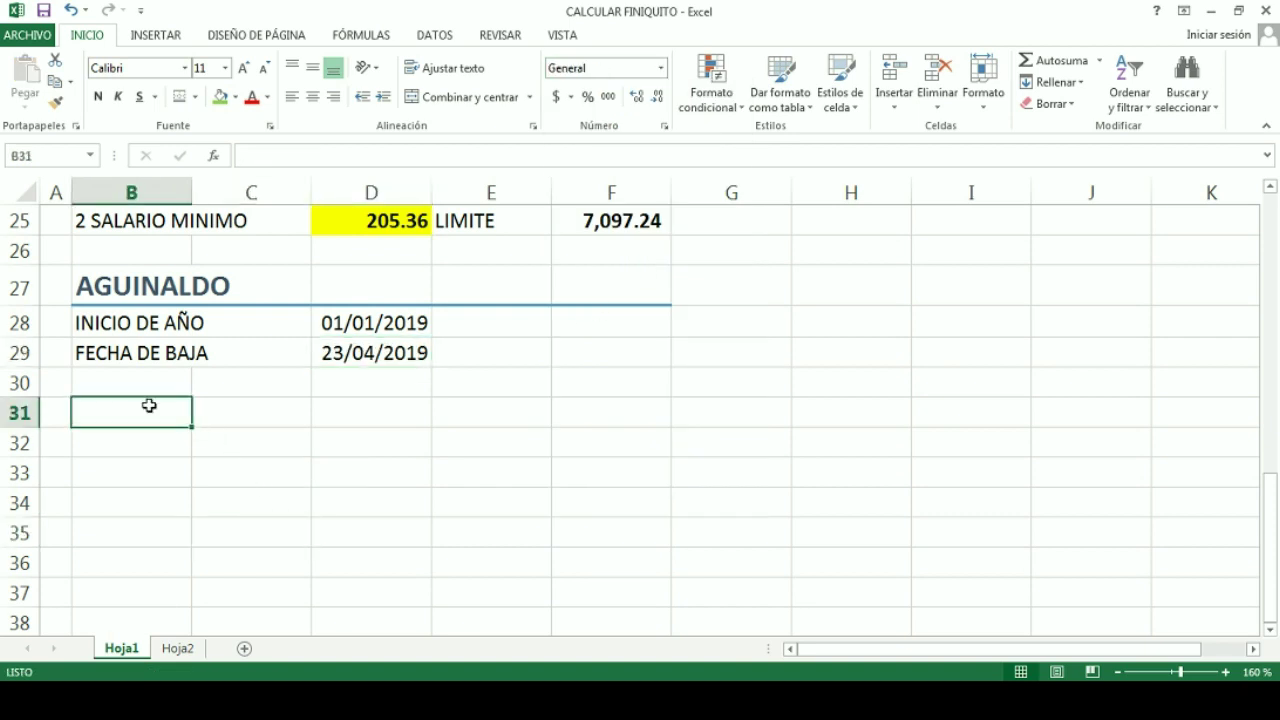
key("Up")
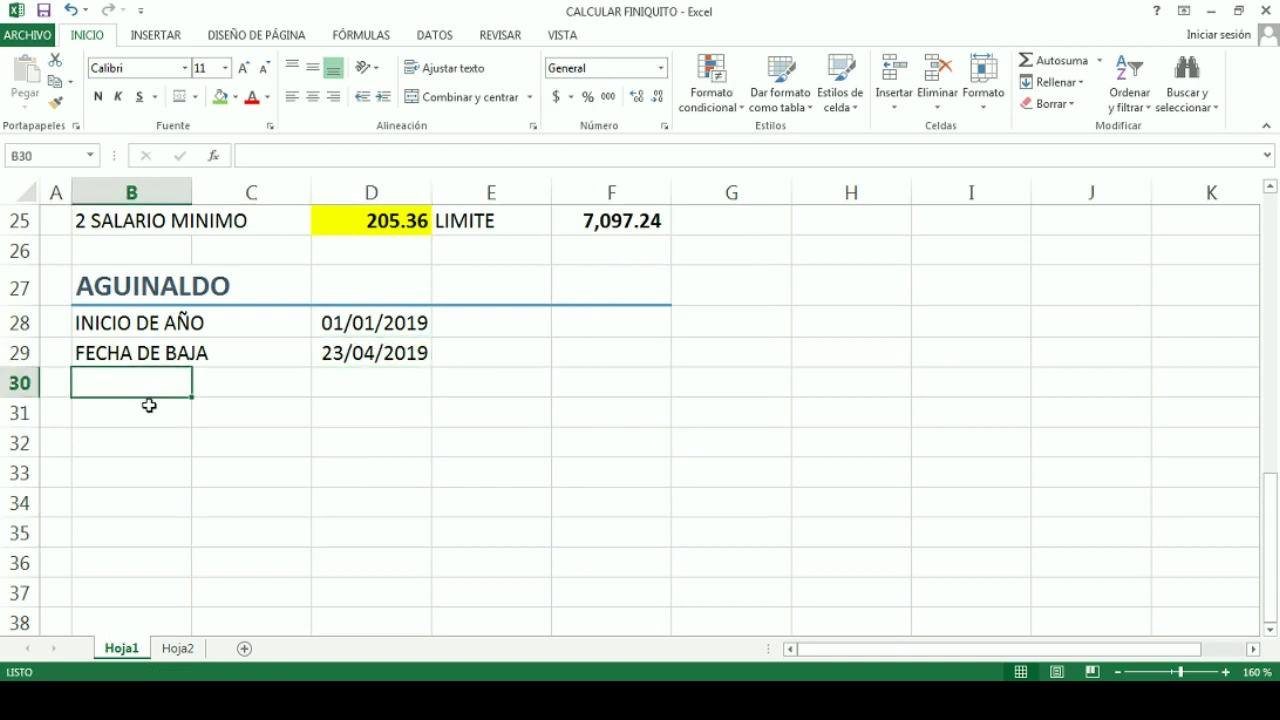
Label B30 ANTIGÜEDAD DIAS and enter =+D29-D28+1 in D30.
type("ANTIGUE")
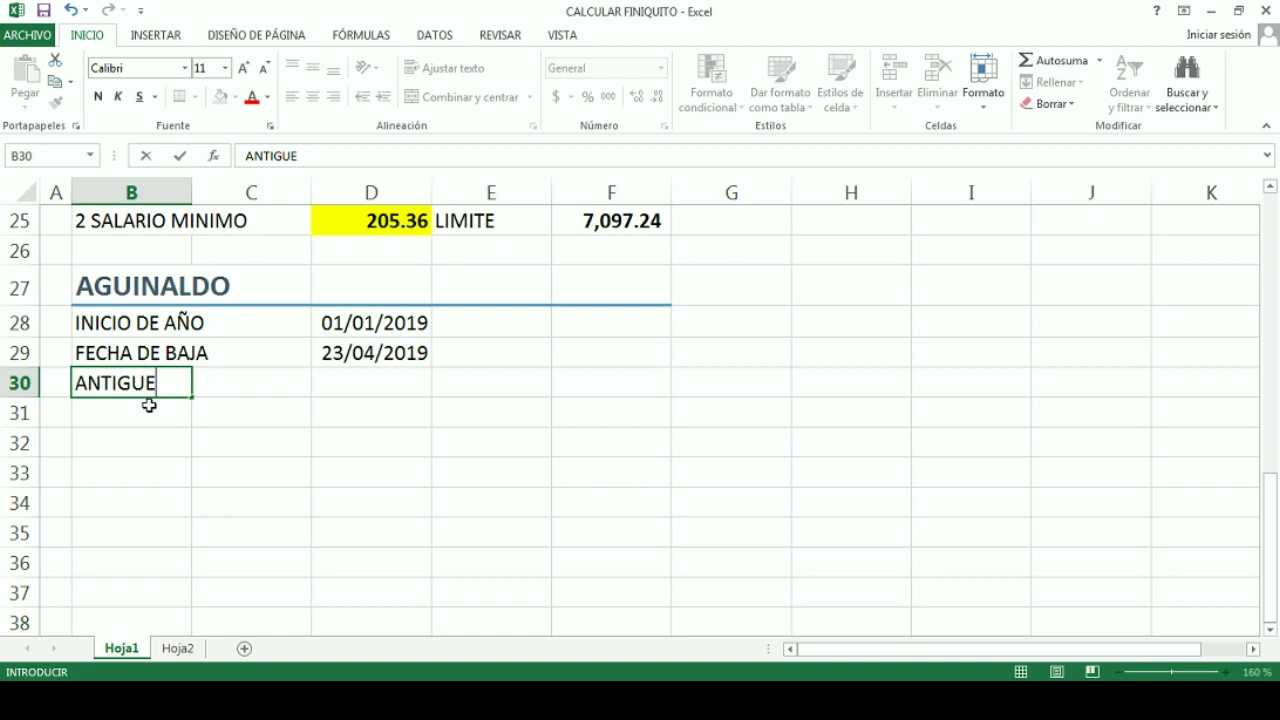
type("DADDIAS")
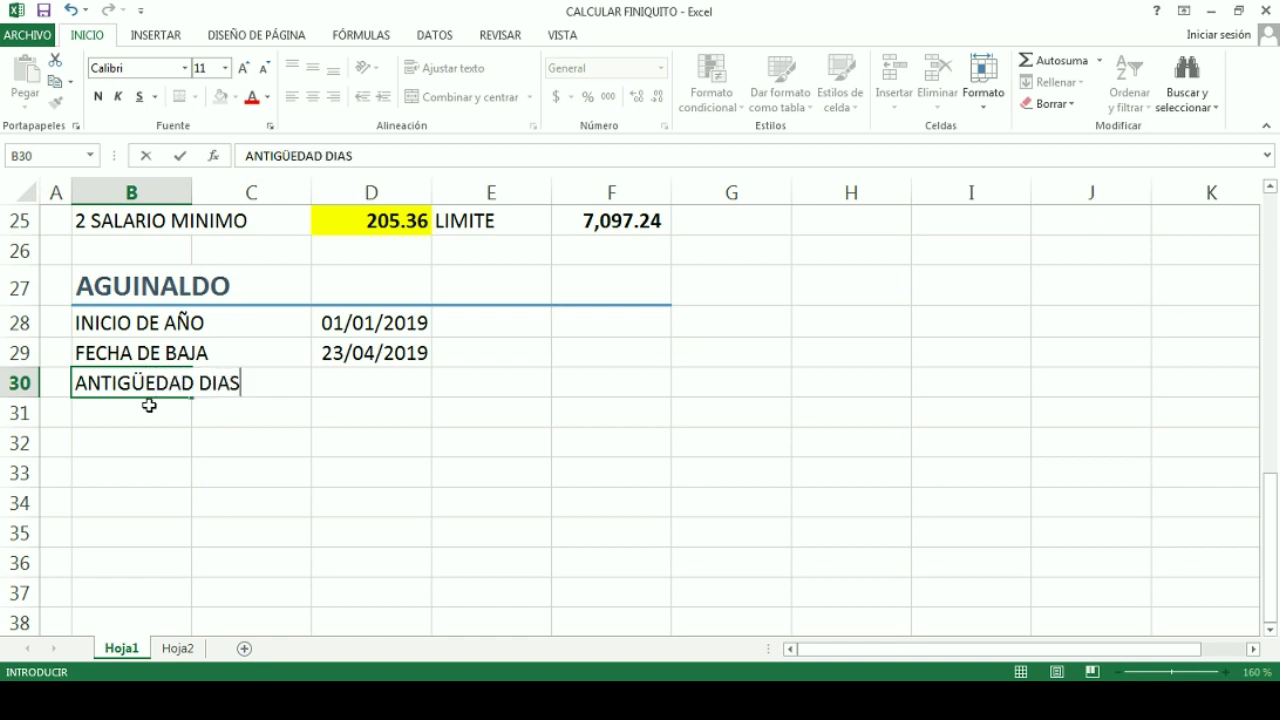
key("Tab")
key("Tab")
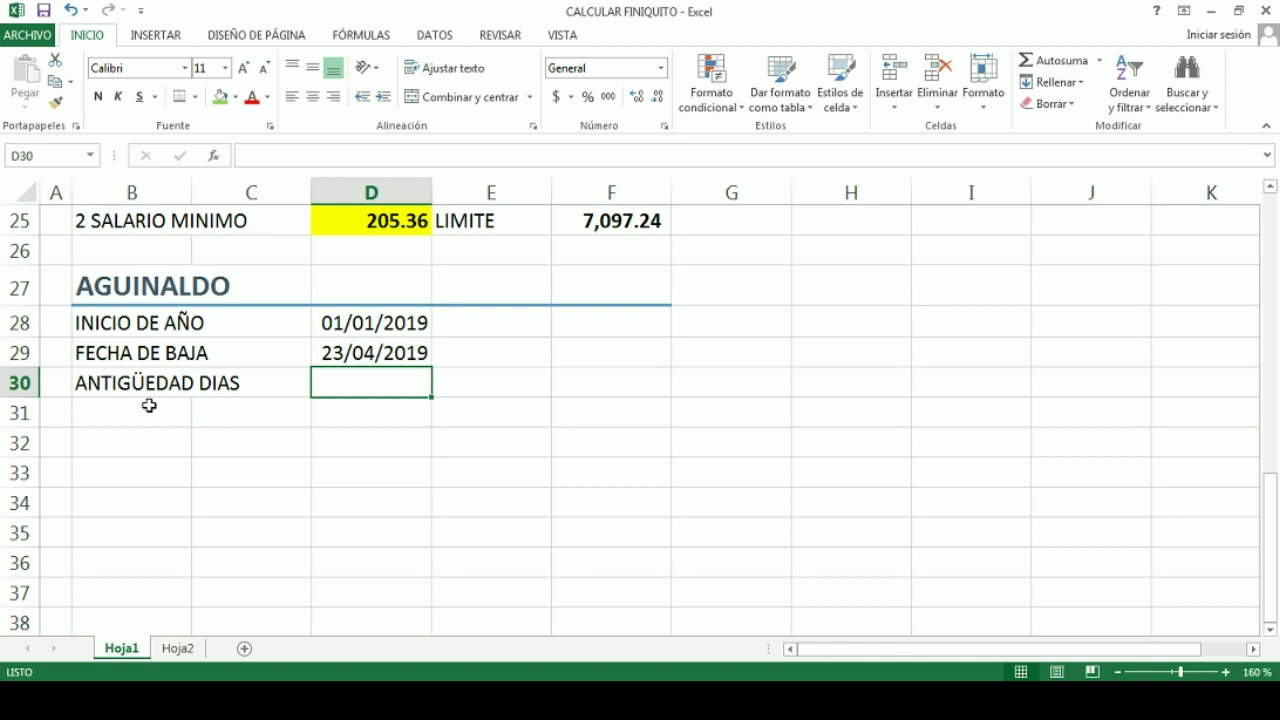
key("Left")
key("Left")
key("Right")
key("Right")
type("+")
key("Up")
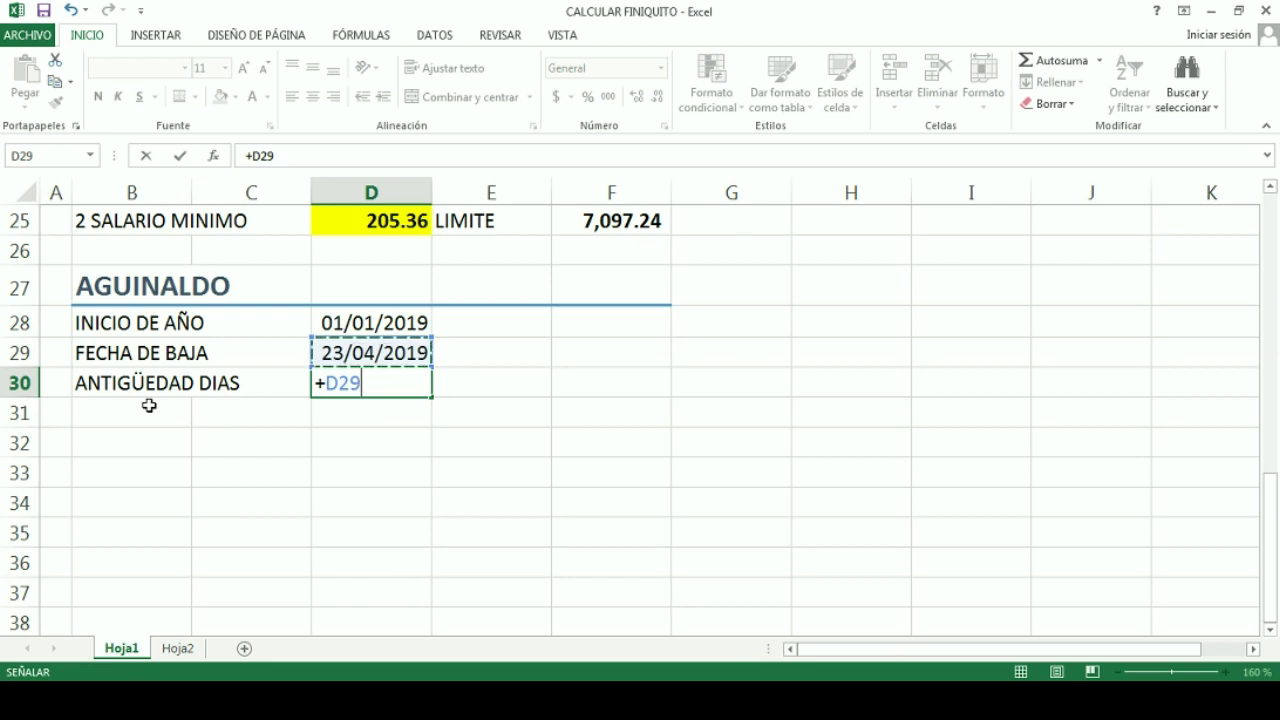
type("-")
key("Up")
key("Up")
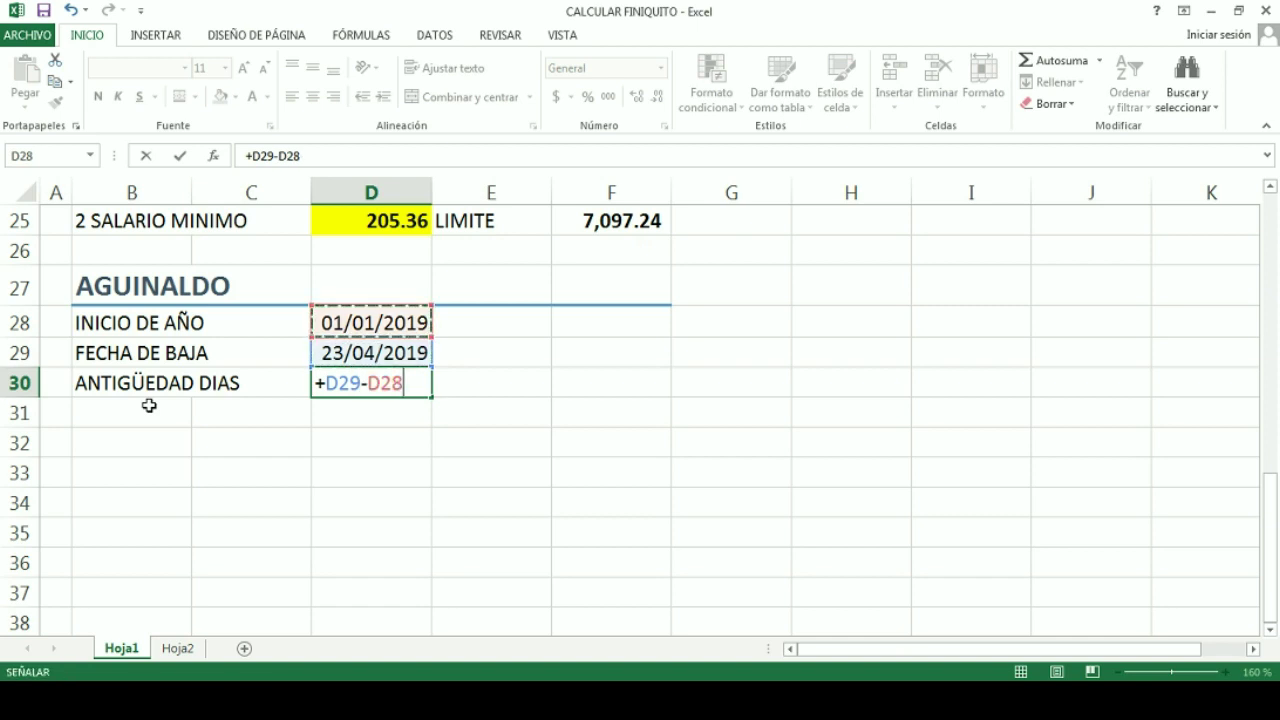
type("+1")
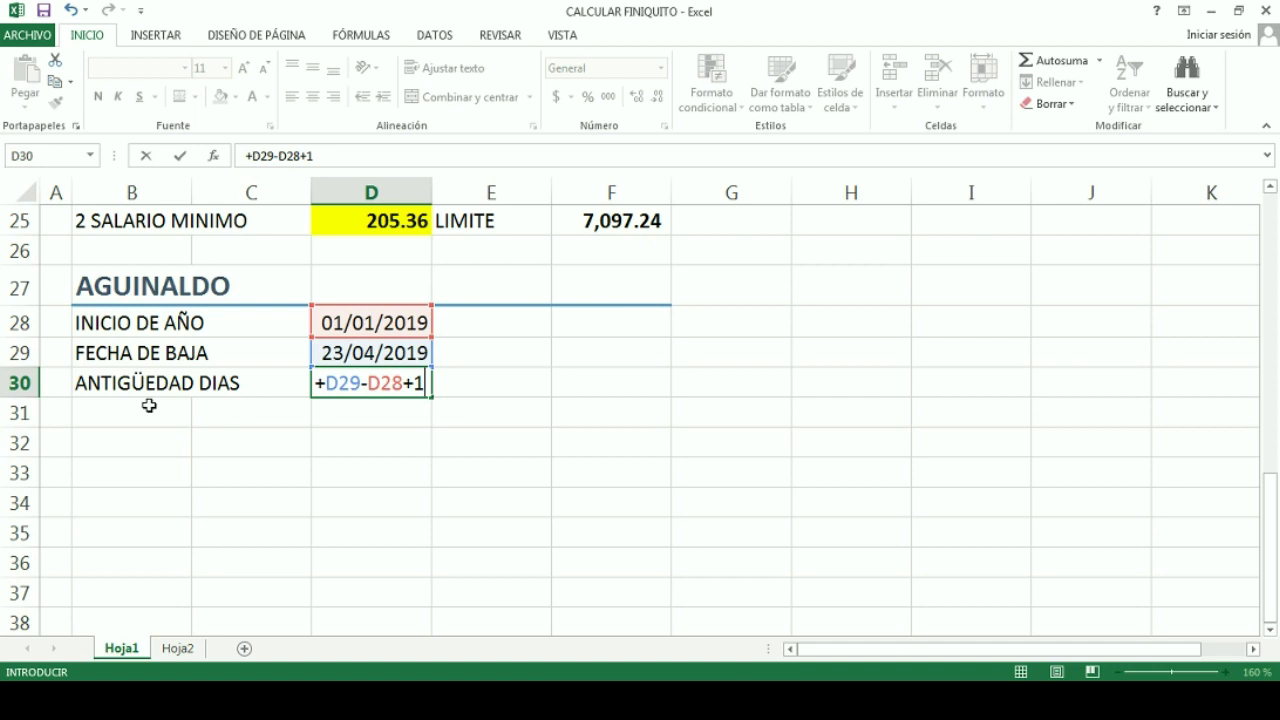
key("Return")
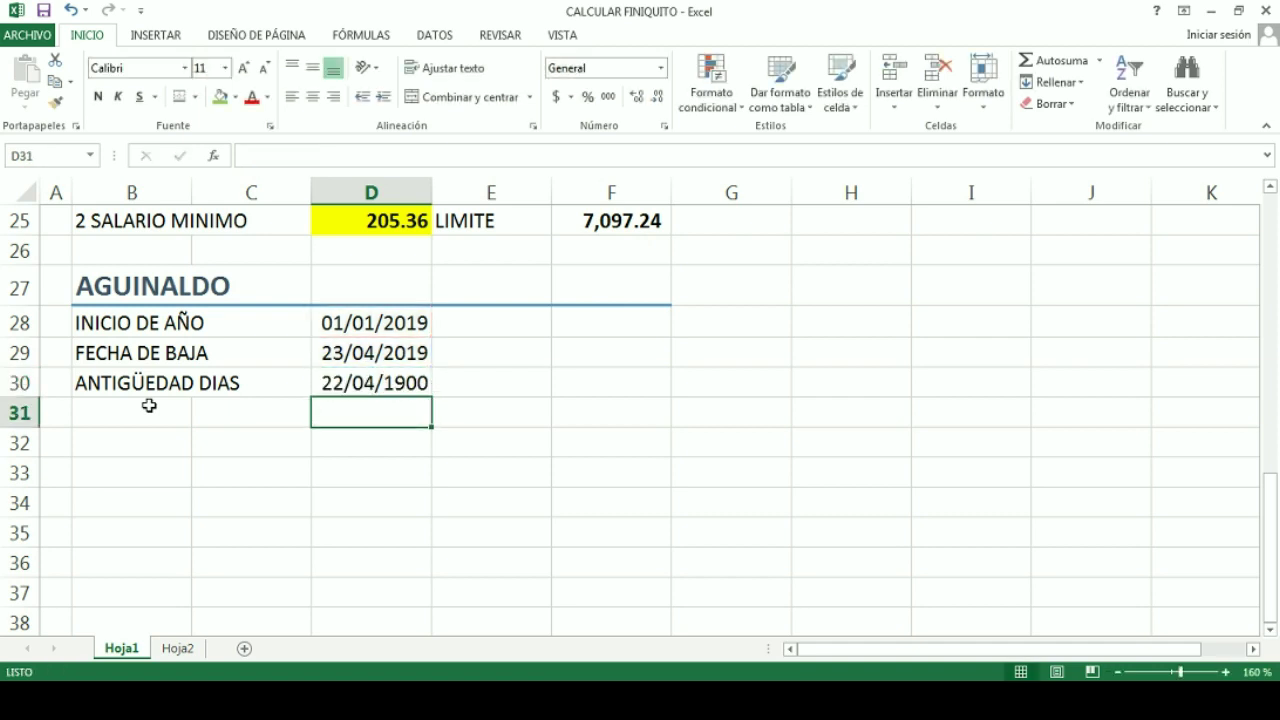
Display D30 as a number, 113.00 days, instead of a date.
left_click(332, 377)
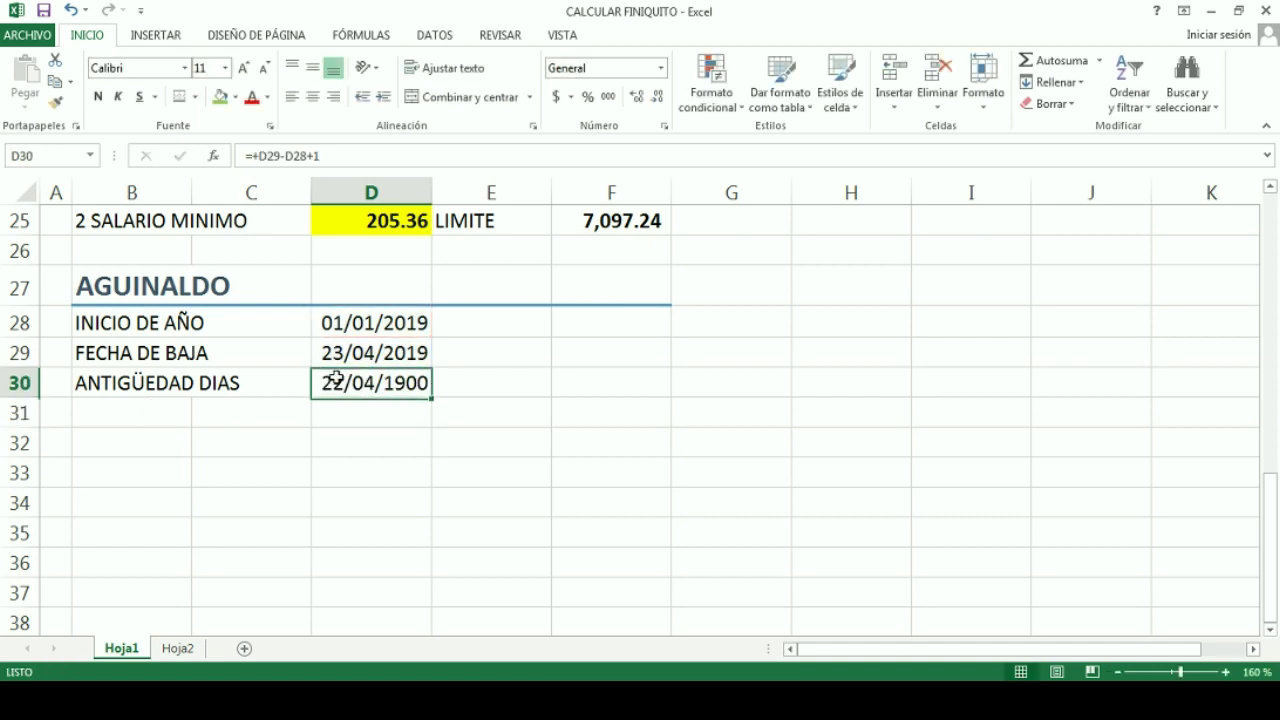
left_click(609, 97)
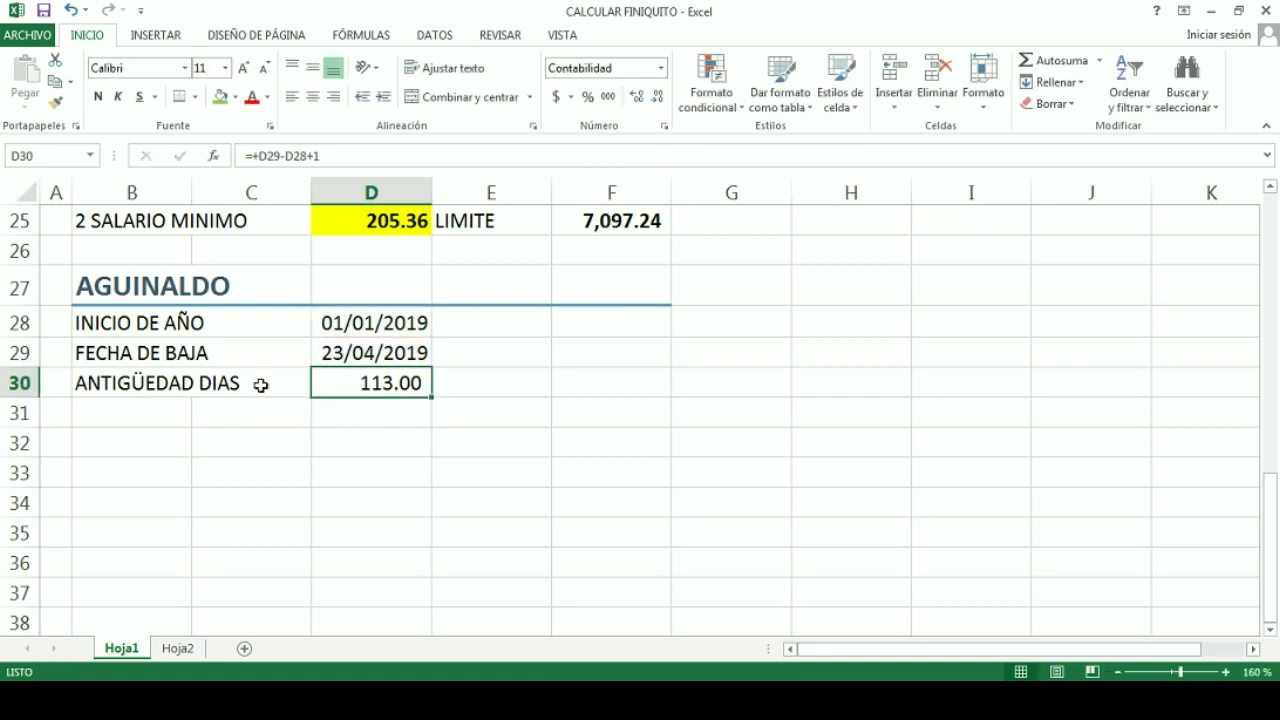
left_click(148, 411)
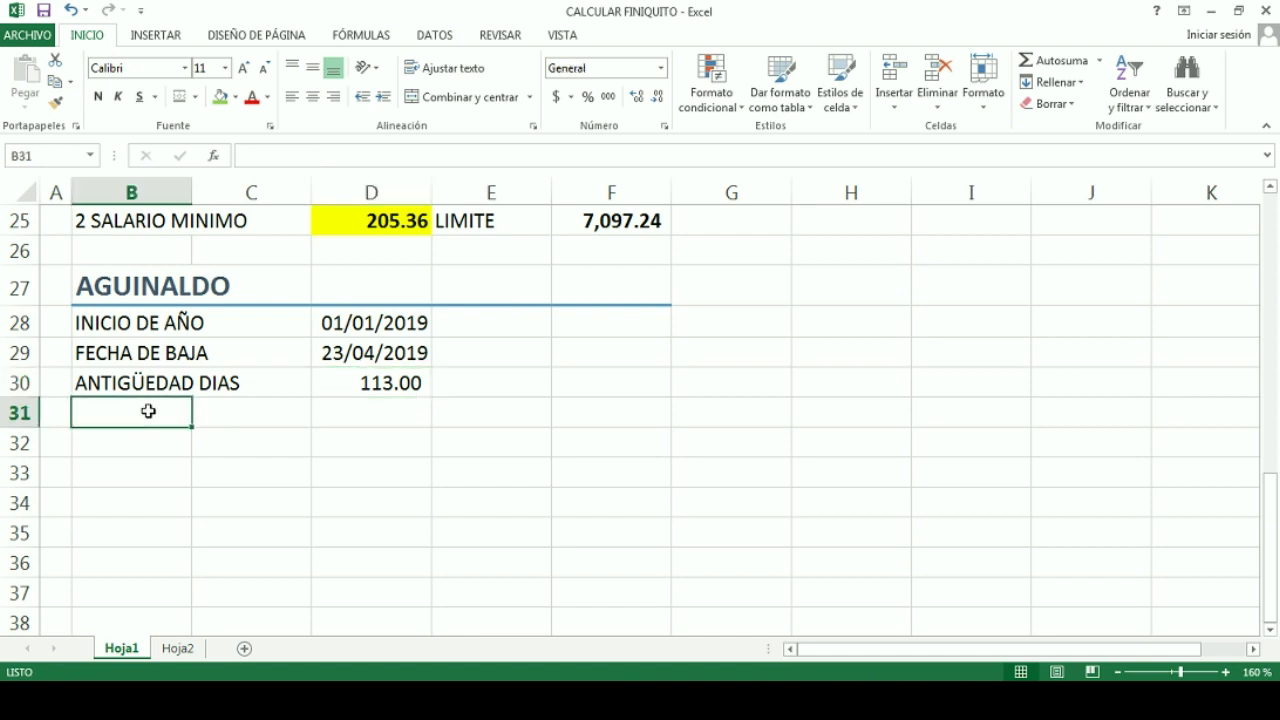
Type the DIAS AGUINALDO label in B31 and move it down to B34.
key("Return")
left_click(148, 411)
type("DIAS GAUI")
key("BackSpace")
key("BackSpace")
key("BackSpace")
type("AGUINALDO")
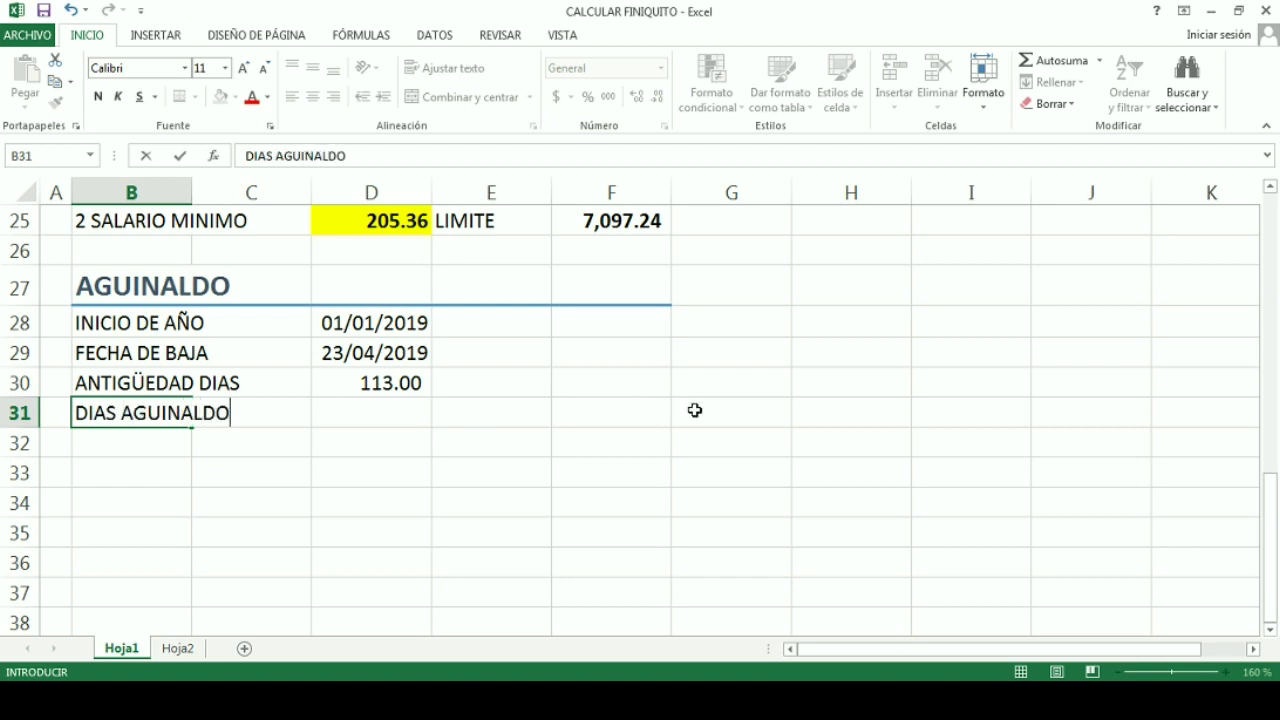
key("Tab")
key("Tab")
type("+")
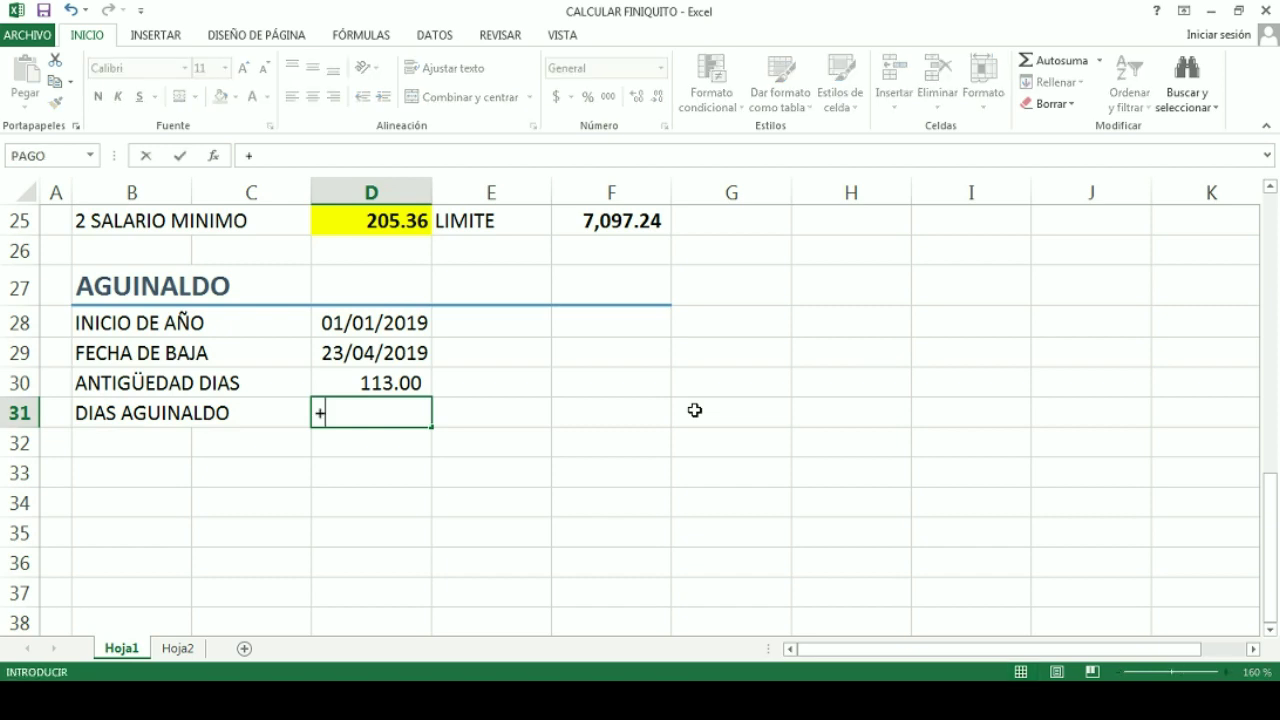
type("(")
key("Escape")
key("Left")
key("Left")
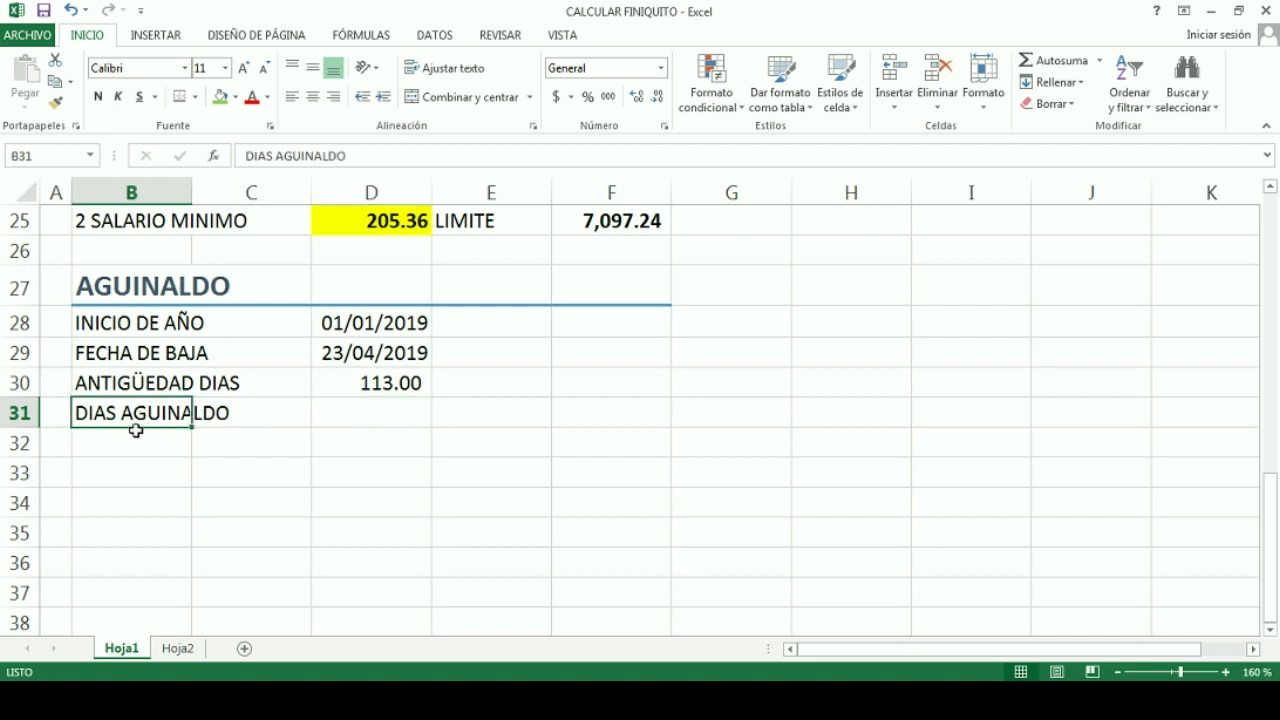
left_click_drag(140, 424, 128, 520)
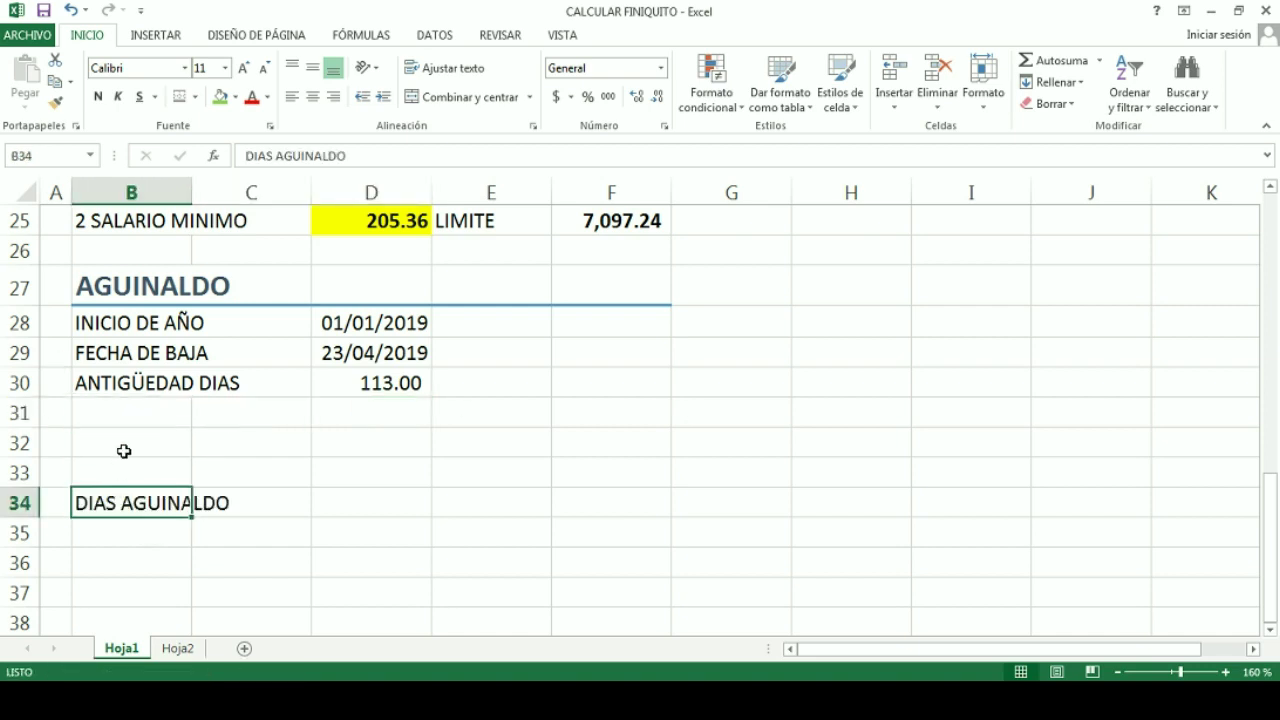
Enter helper values 365 in B32 and 15 in C32.
left_click(127, 445)
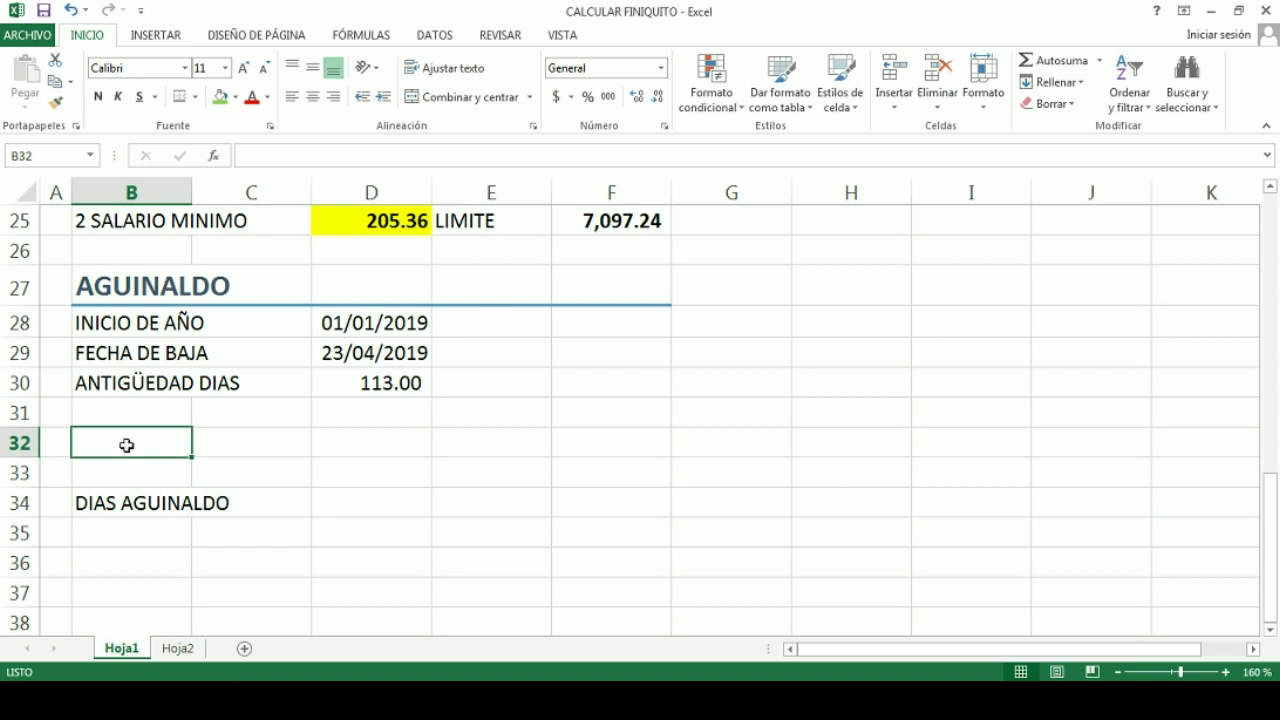
type("365")
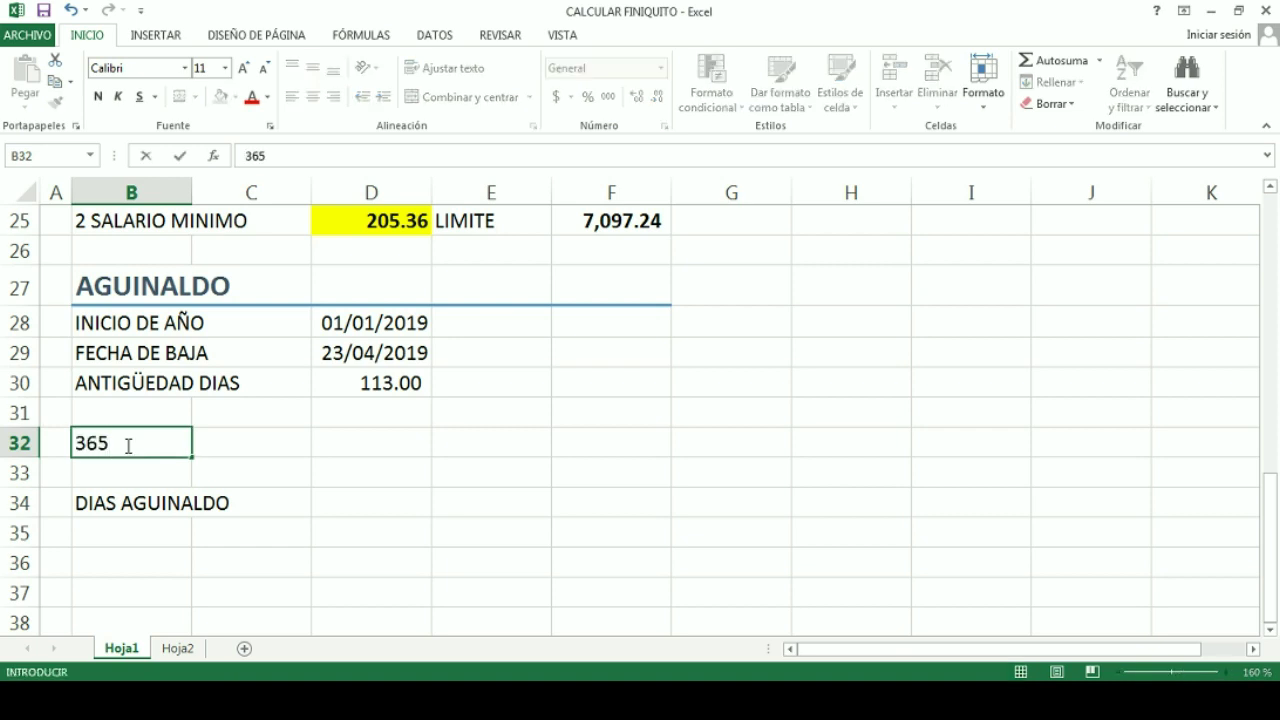
key("Tab")
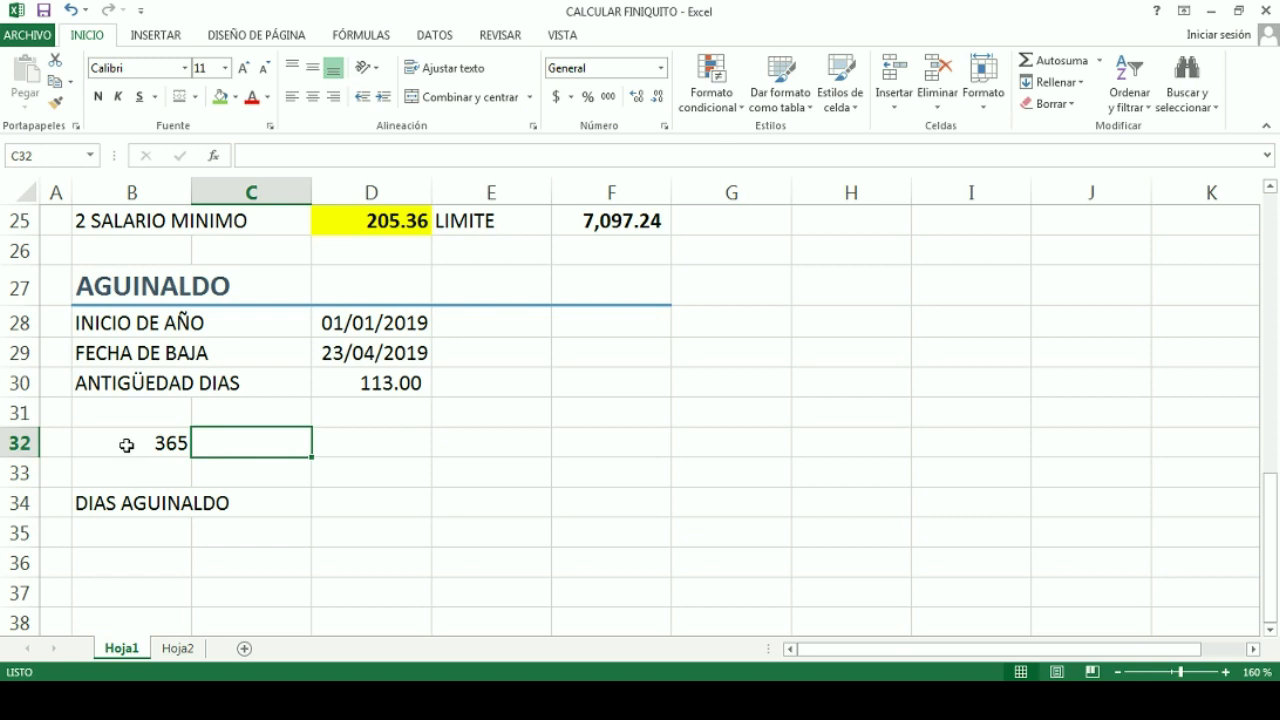
type("15")
key("ctrl+Return")
key("Down")
key("Down")
key("Right")
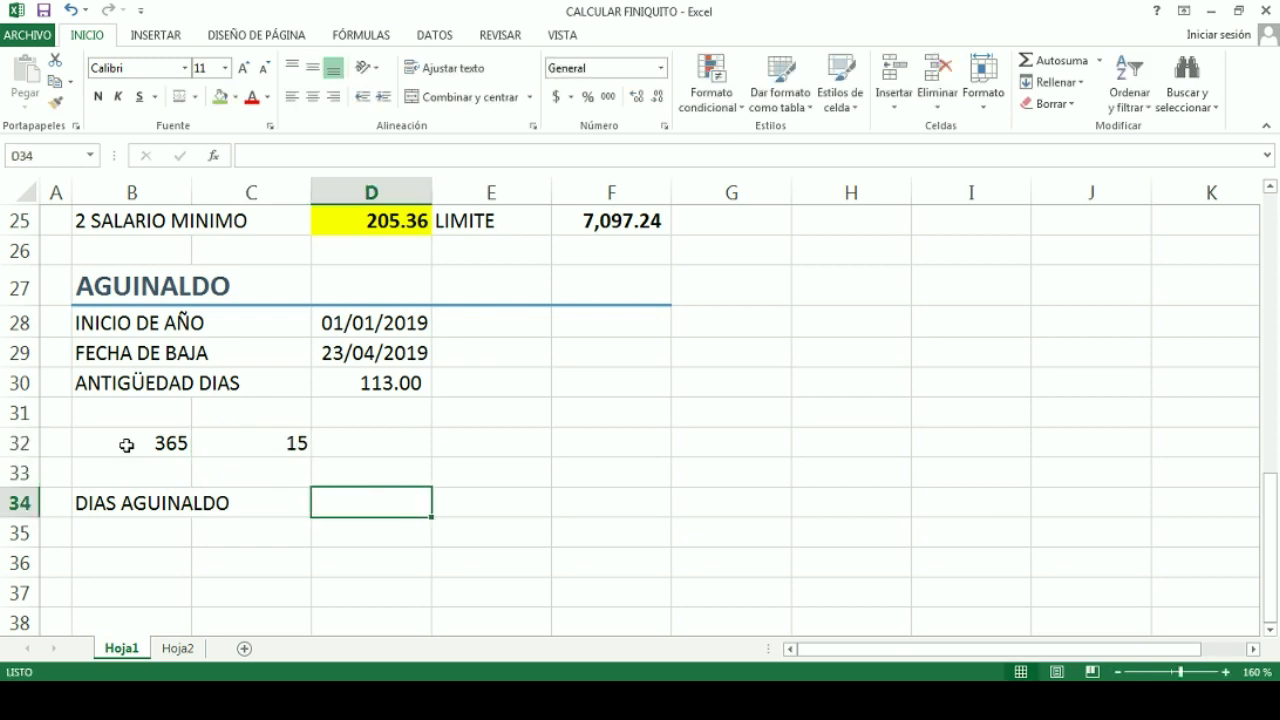
left_click(381, 390)
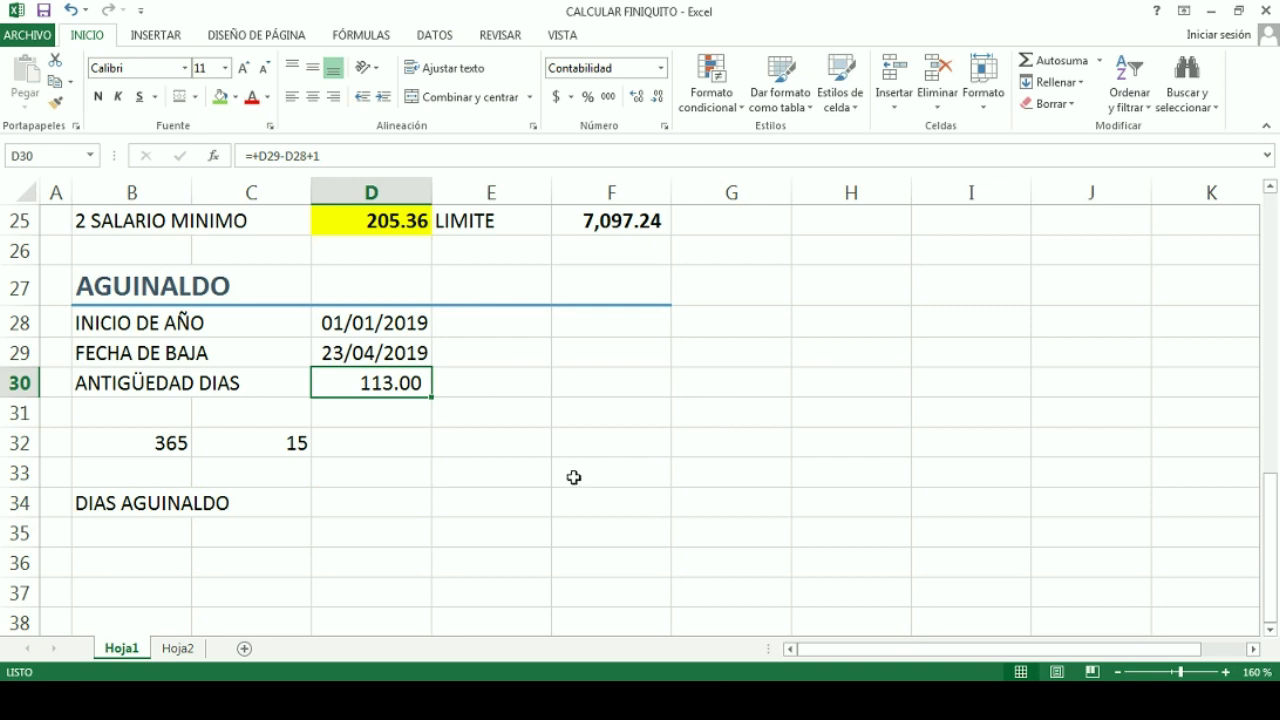
left_click(384, 498)
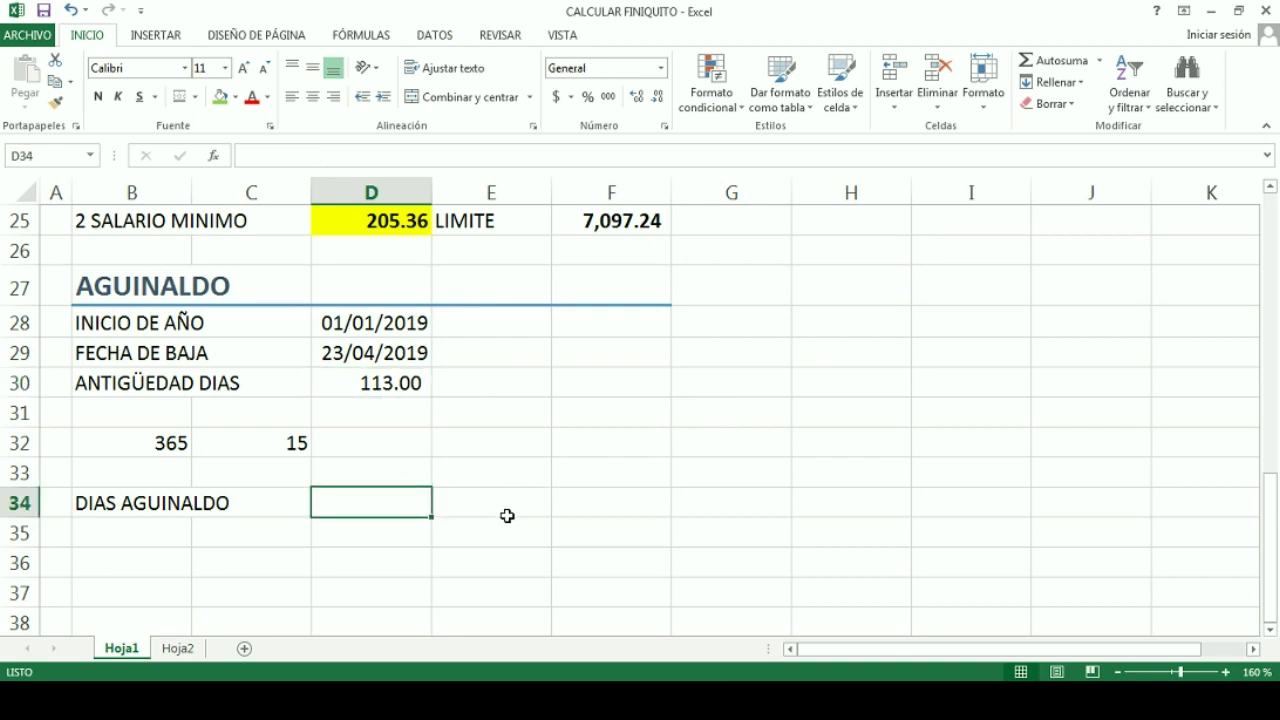
Enter =+(D30*C32)/B32 in D34 to get 4.64383562 proportional aguinaldo days.
type("+(")
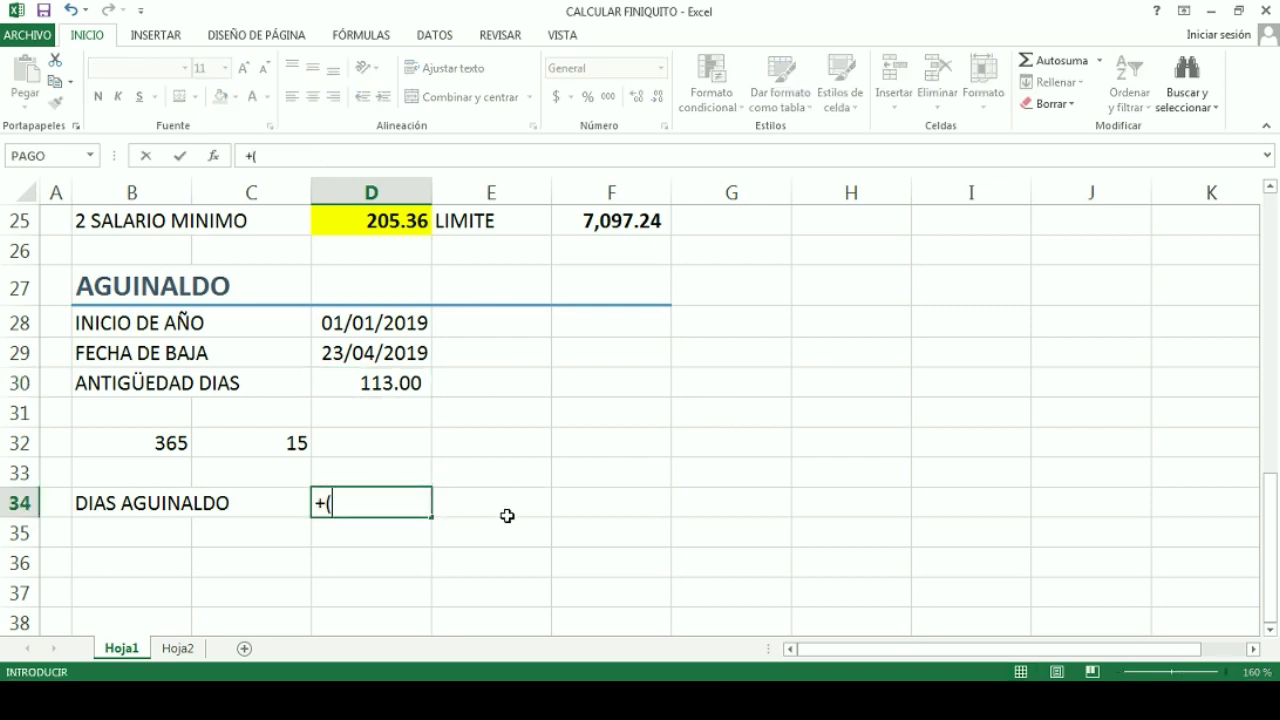
key("Up")
key("Up")
key("Up")
key("Up")
type("*")
key("Left")
key("Up")
key("Up")
type(")/")
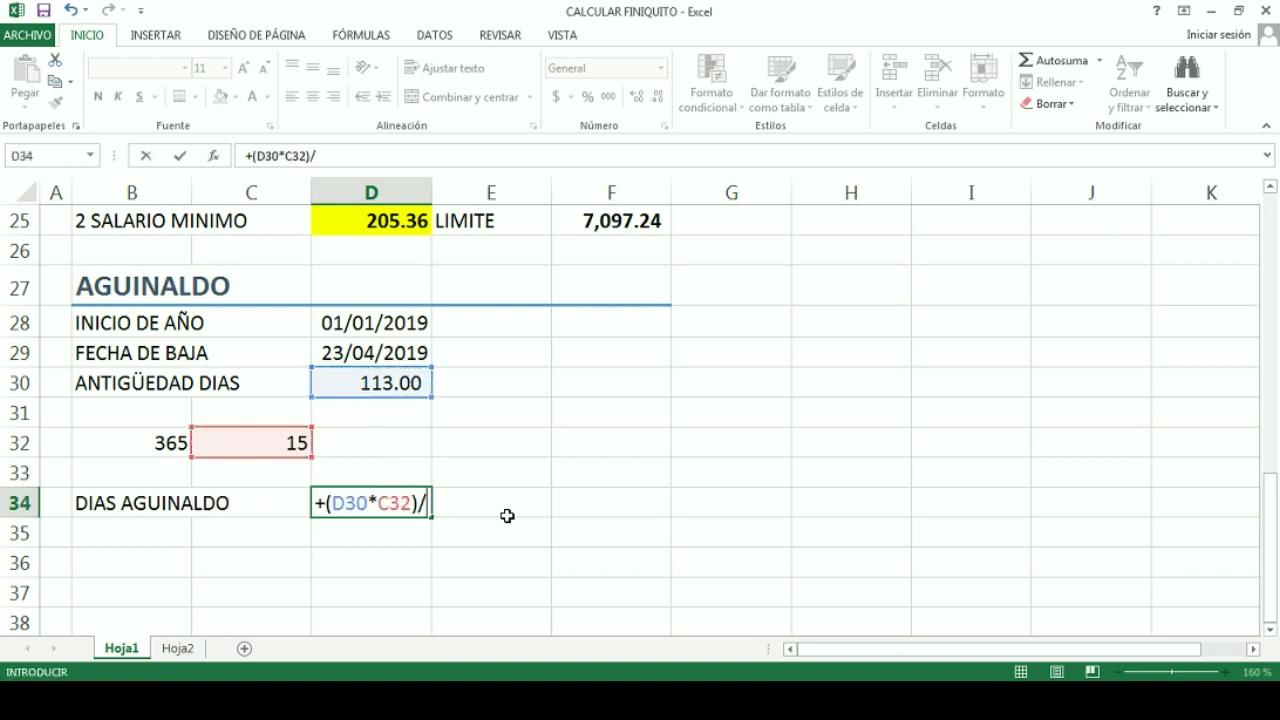
key("Left")
key("Left")
key("Up")
key("Up")
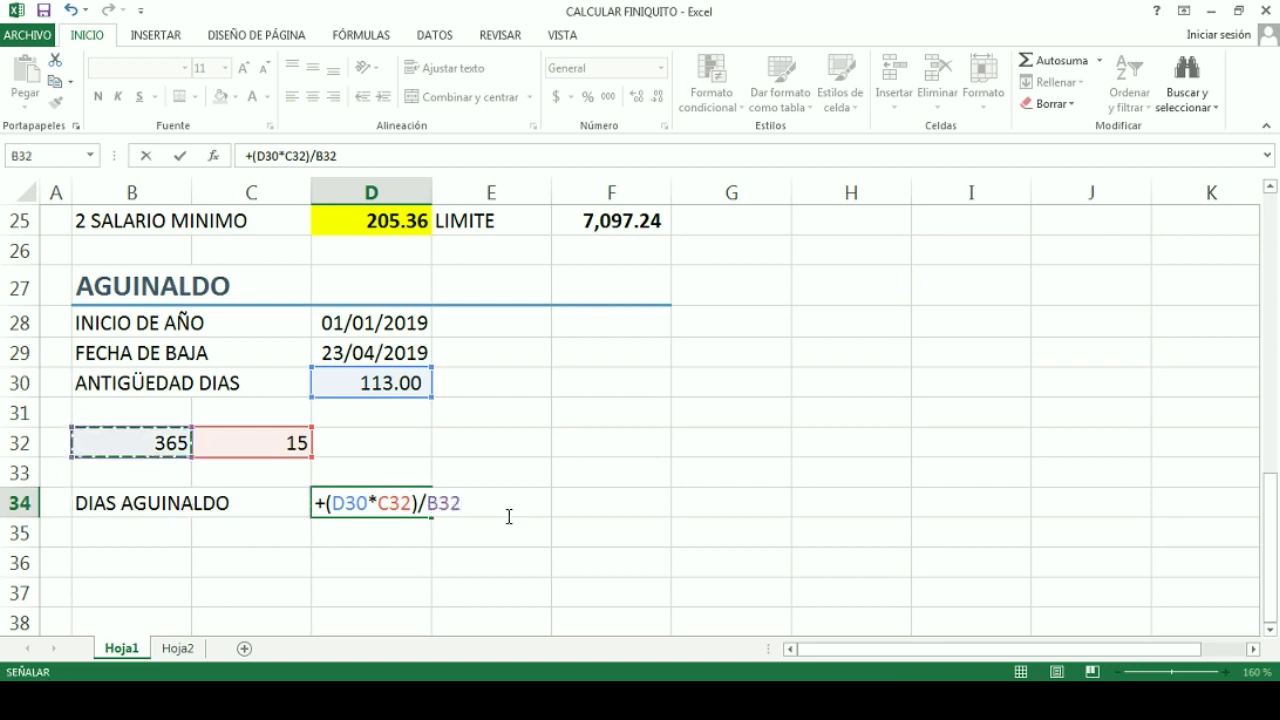
key("Return")
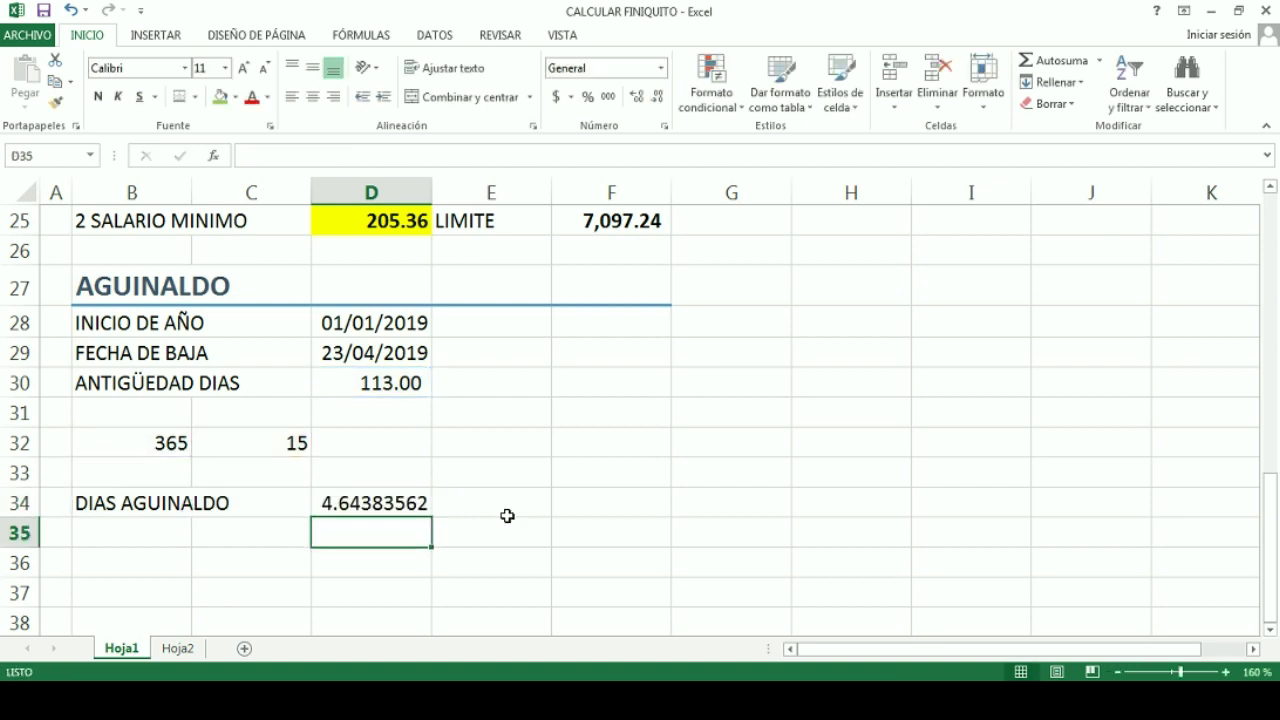
key("Up")
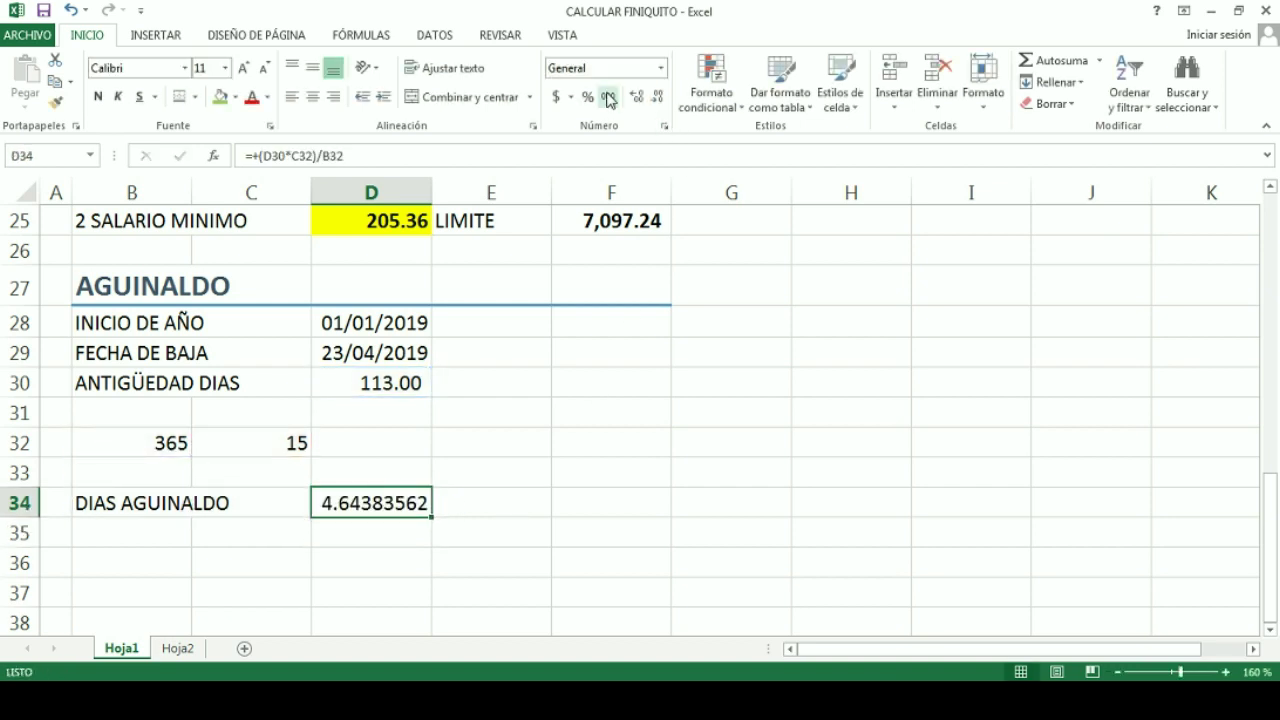
Start a formula in F34 using D34, abandon it, and select the SALARIO DIARIO label in B23.
left_click(593, 503)
type("+")
key("Left")
key("Left")
type("*")
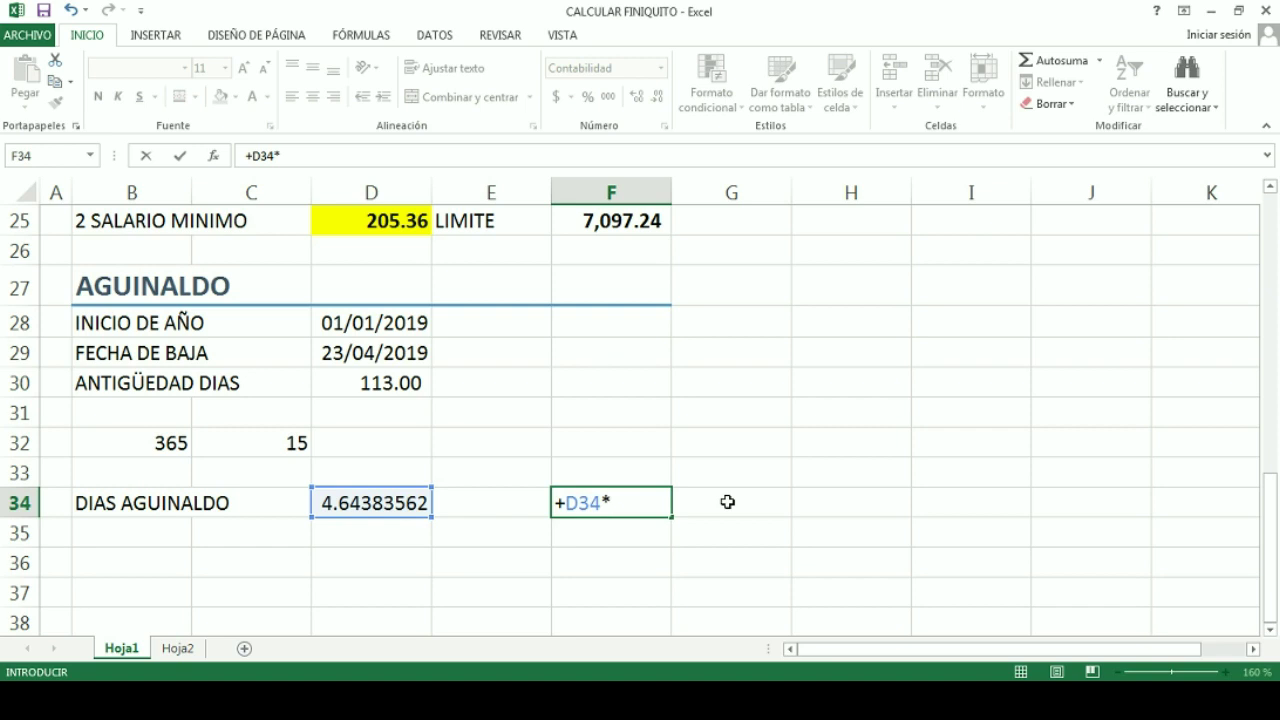
scroll(736, 512, "up", 1)
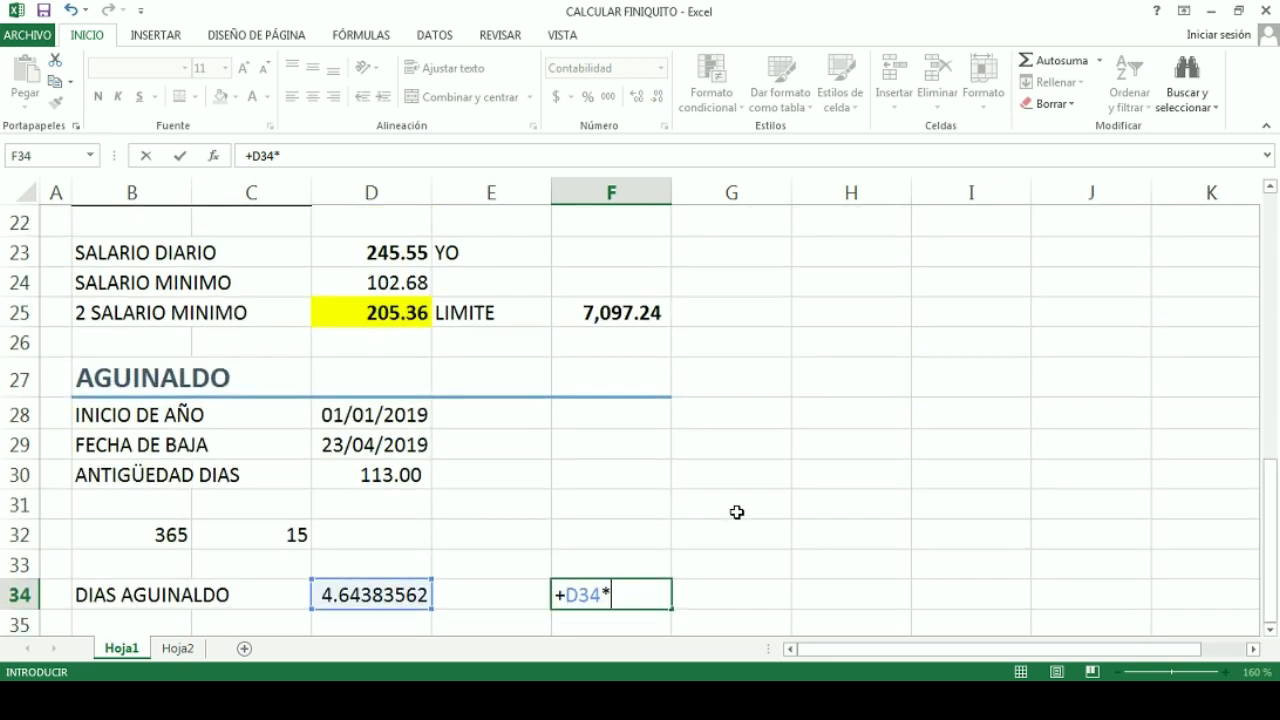
key("Escape")
left_click(116, 251)
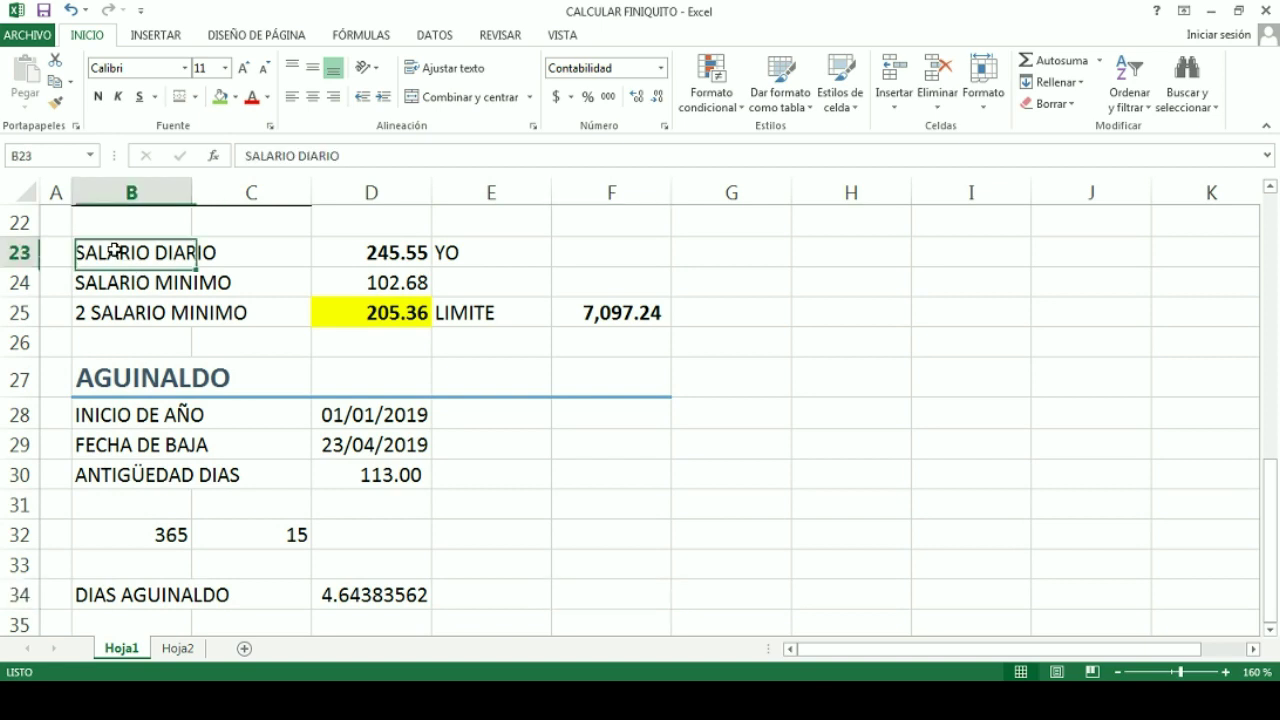
Copy the SALARIO DIARIO row (245.55) into row 31.
left_click_drag(116, 251, 420, 252)
right_click(405, 252)
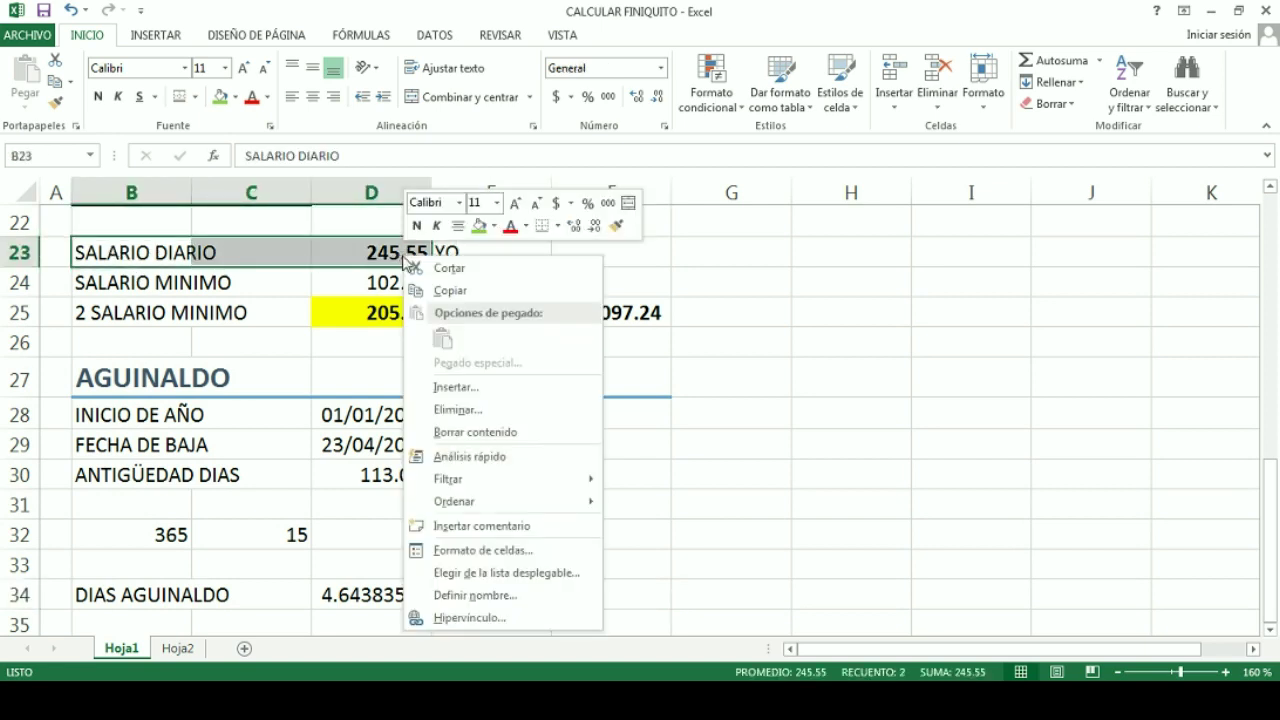
left_click(455, 292)
left_click(129, 500)
right_click(131, 503)
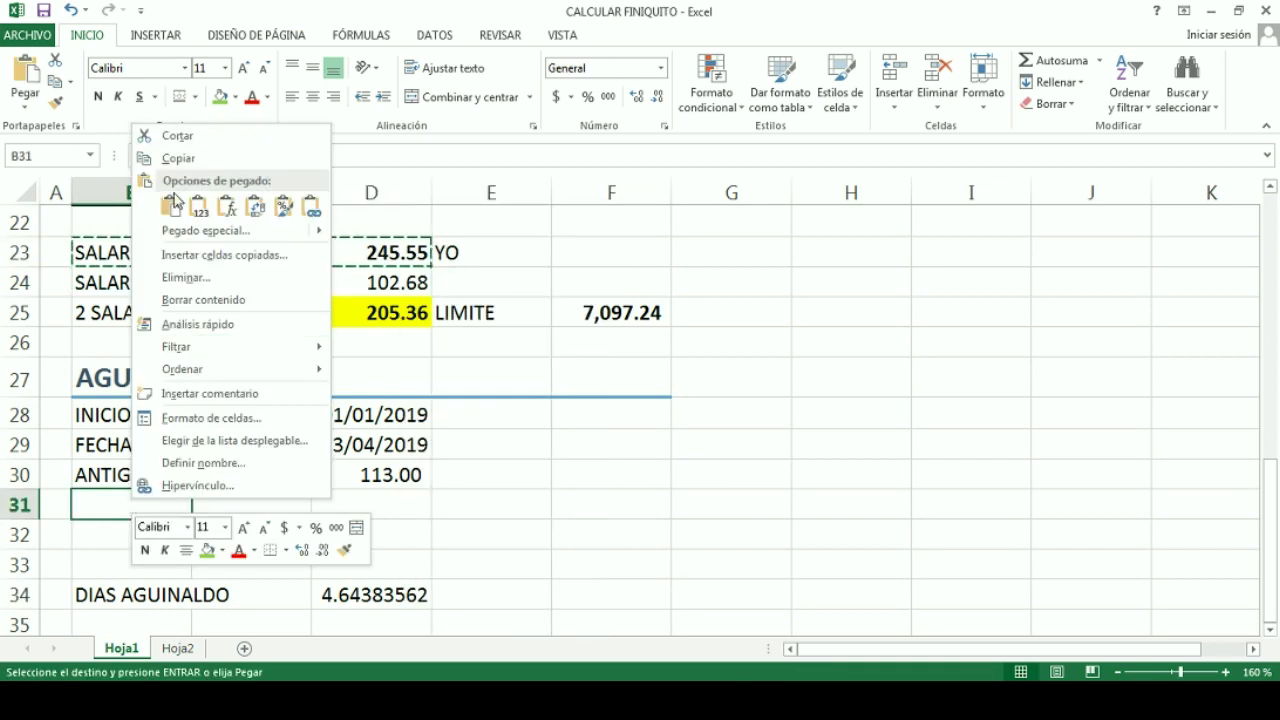
left_click(200, 208)
Enter =+D34*D31 in F34 for the 1,140.29 aguinaldo amount and make it bold.
left_click(482, 487)
left_click(588, 592)
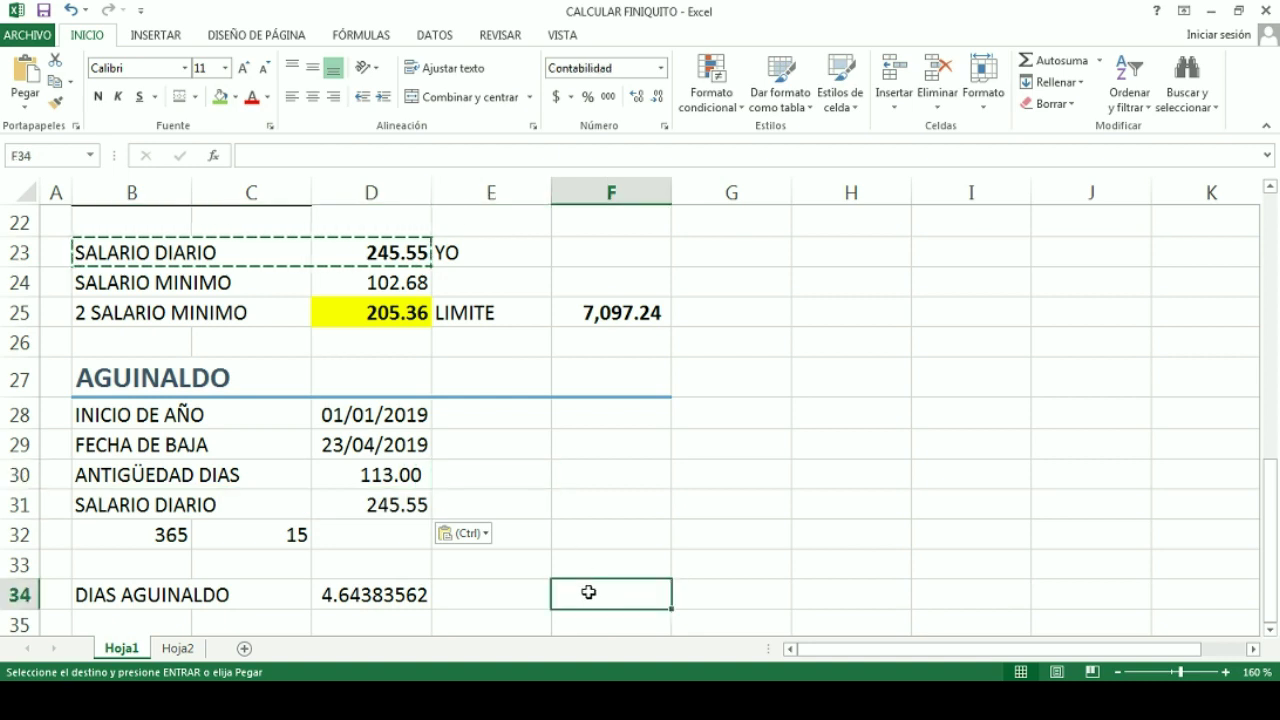
type("+")
key("Left")
key("Left")
type("*")
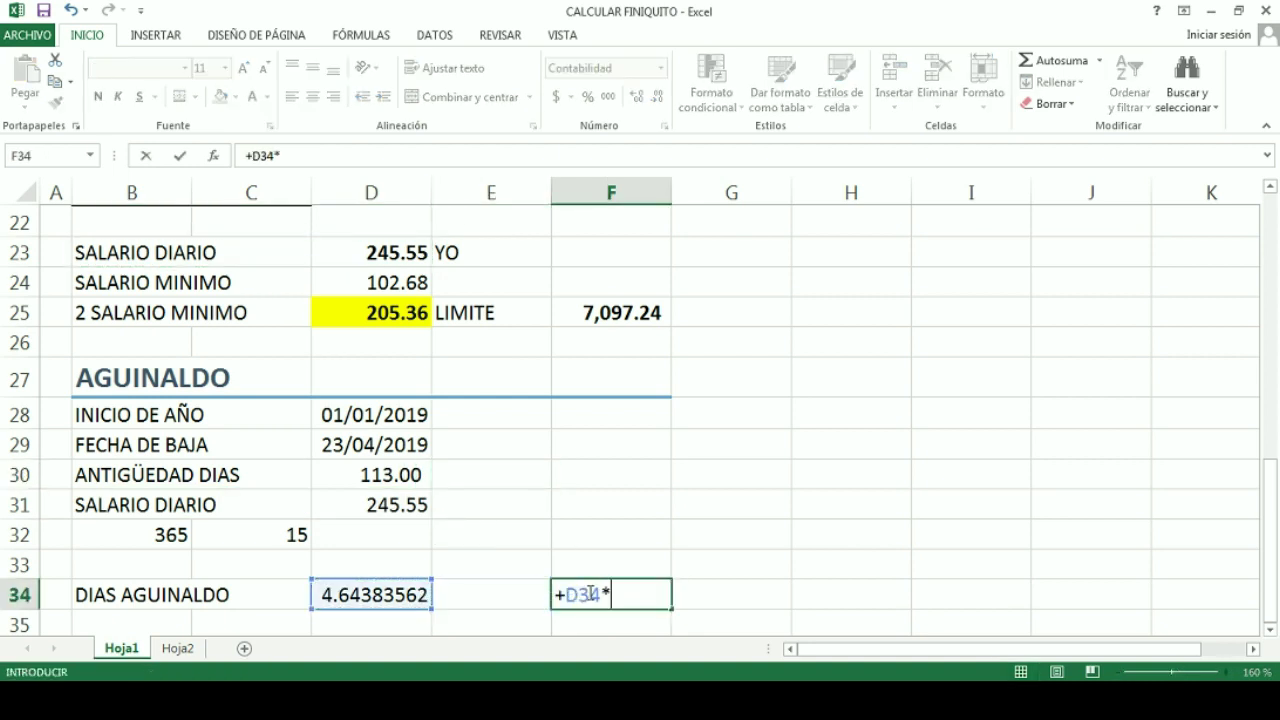
key("Left")
key("Up")
key("Up")
key("Left")
key("Up")
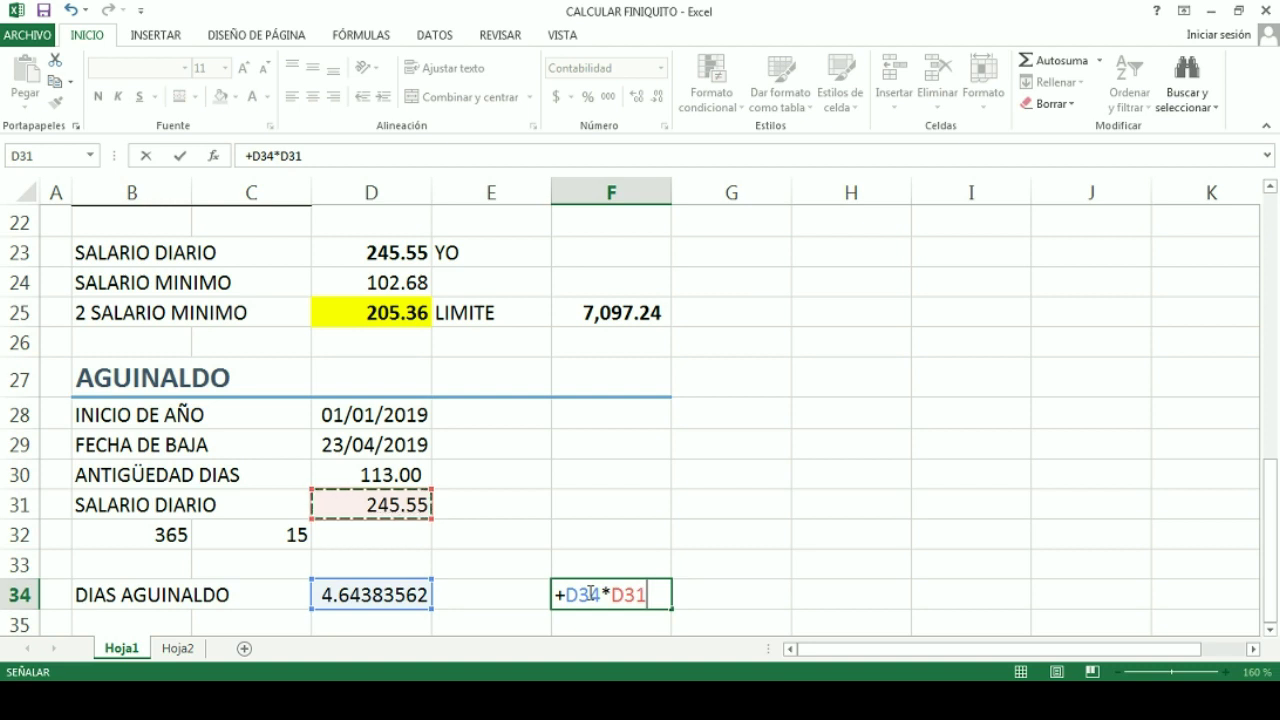
key("Return")
left_click(614, 563)
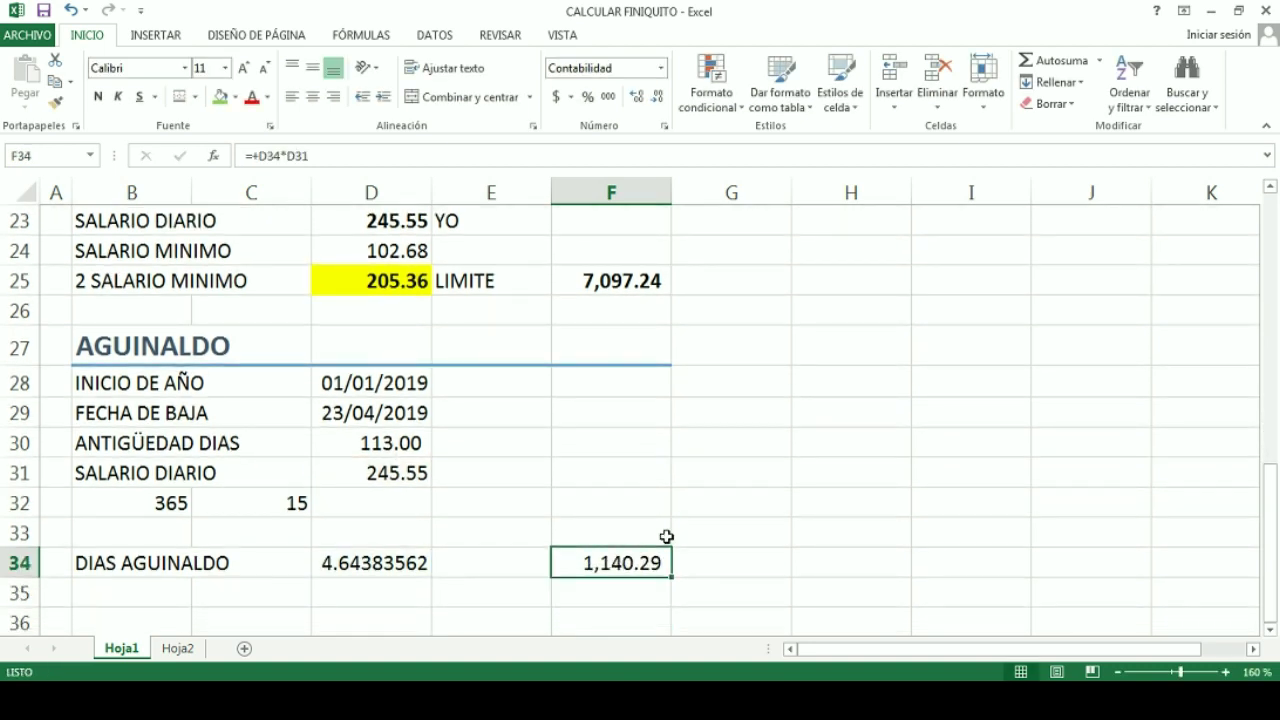
left_click(97, 97)
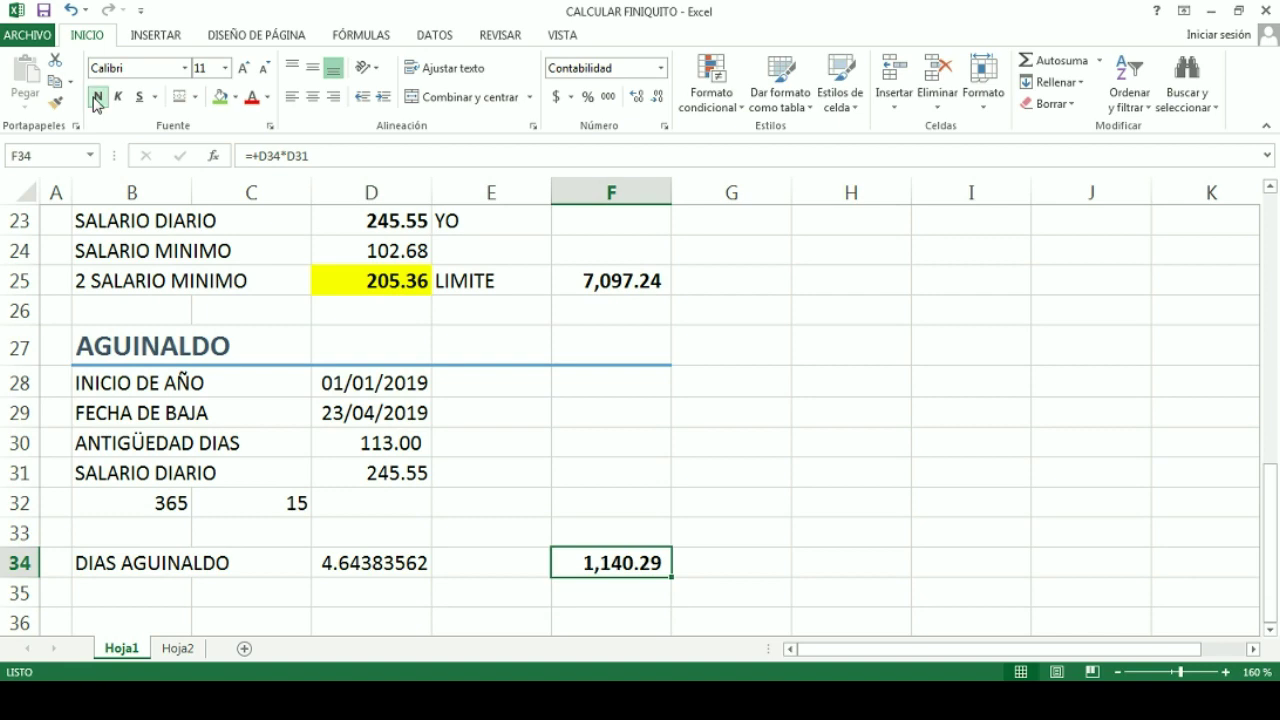
left_click(629, 436)
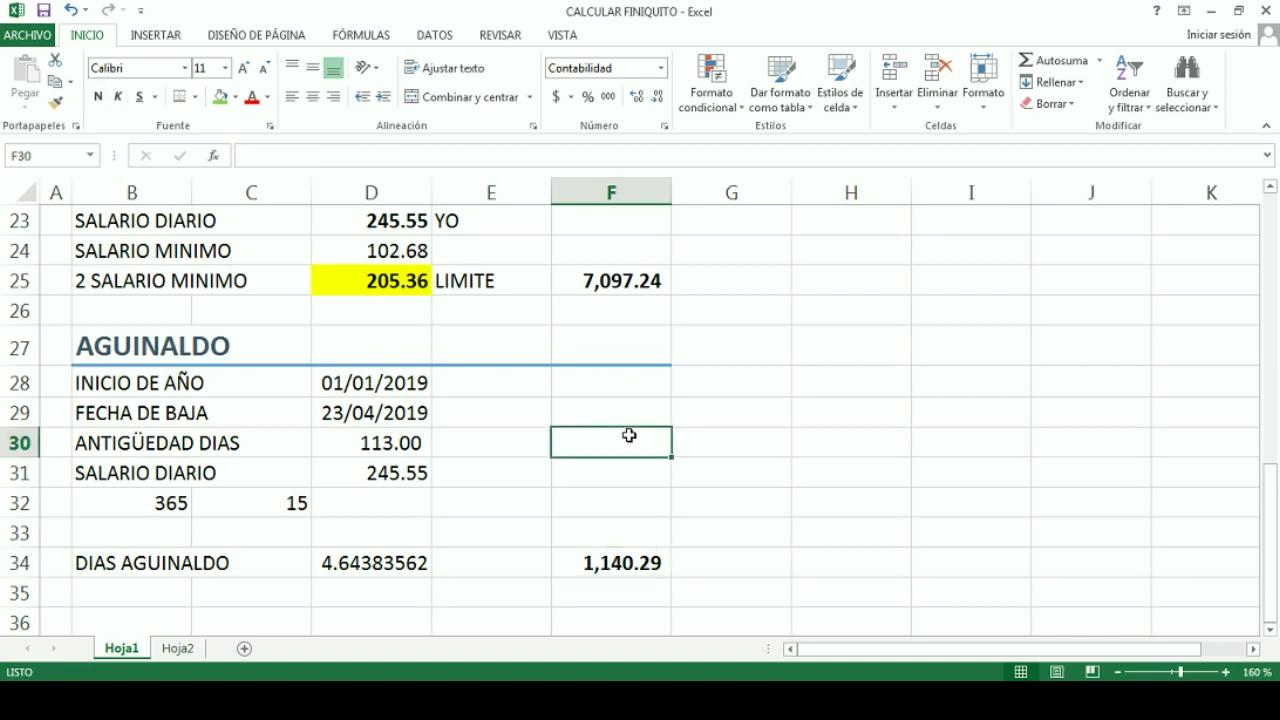
On Hoja2, fill the AGUINALDO row under INJUSTIFICADO green, then go back to Hoja1.
scroll(500, 494, "down", 1)
scroll(480, 534, "up", 1)
left_click(178, 648)
scroll(460, 470, "down", 1)
left_click(457, 484)
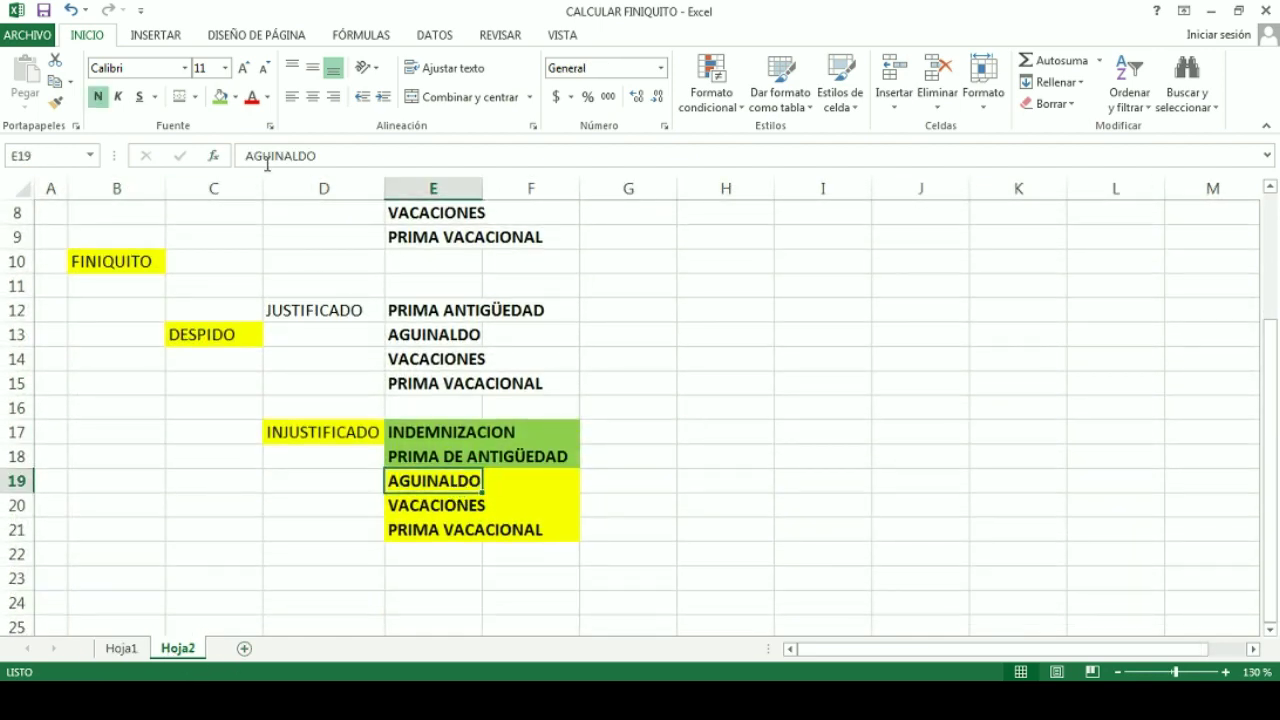
left_click_drag(457, 484, 520, 482)
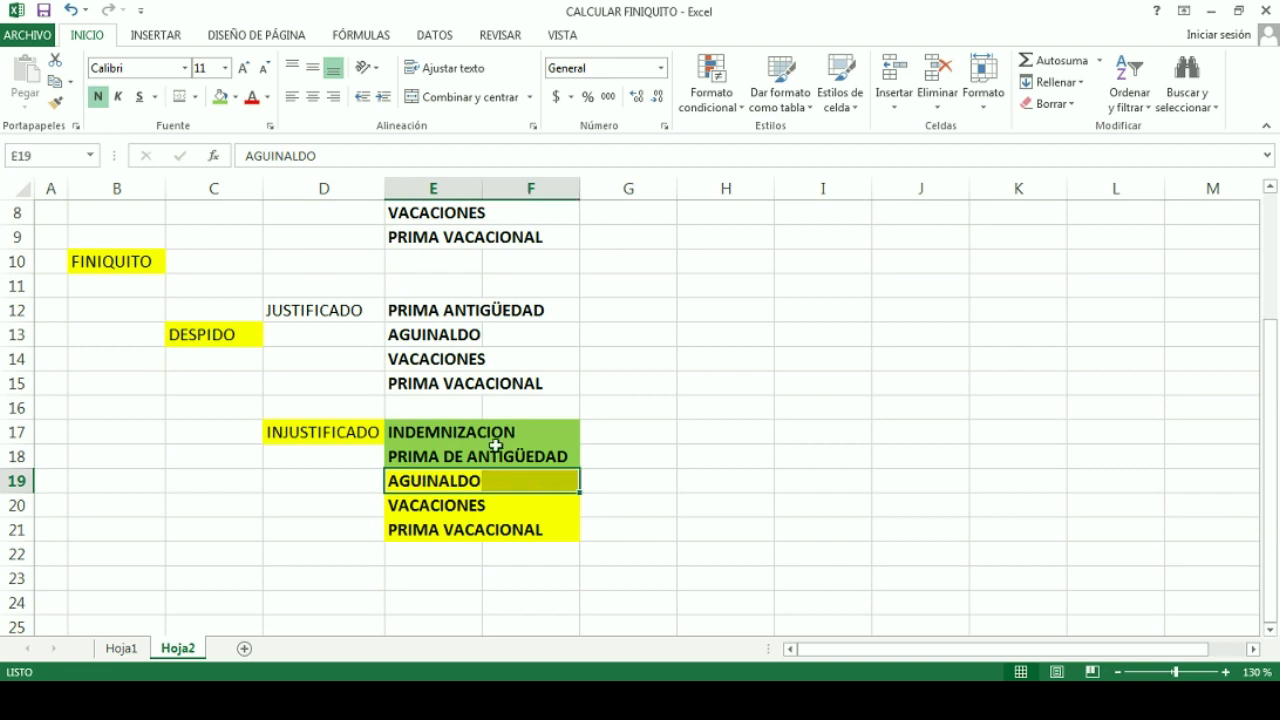
left_click(220, 97)
left_click(271, 578)
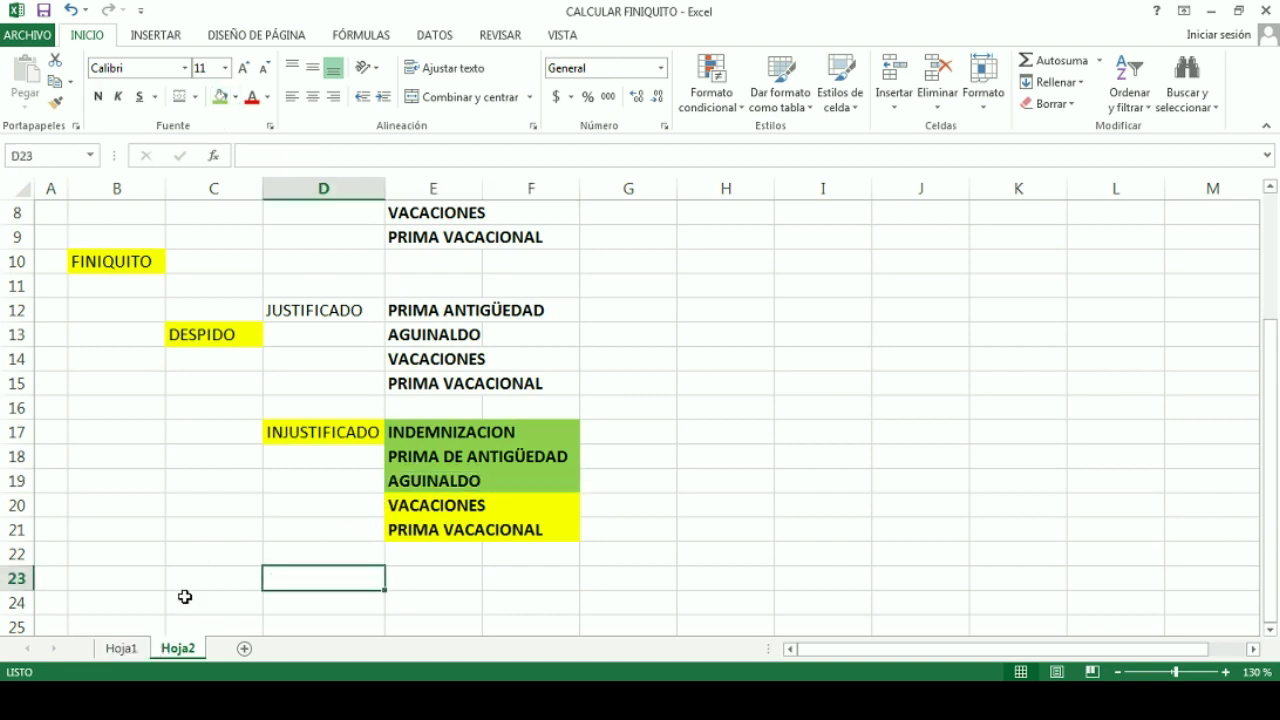
left_click(124, 649)
left_click(322, 524)
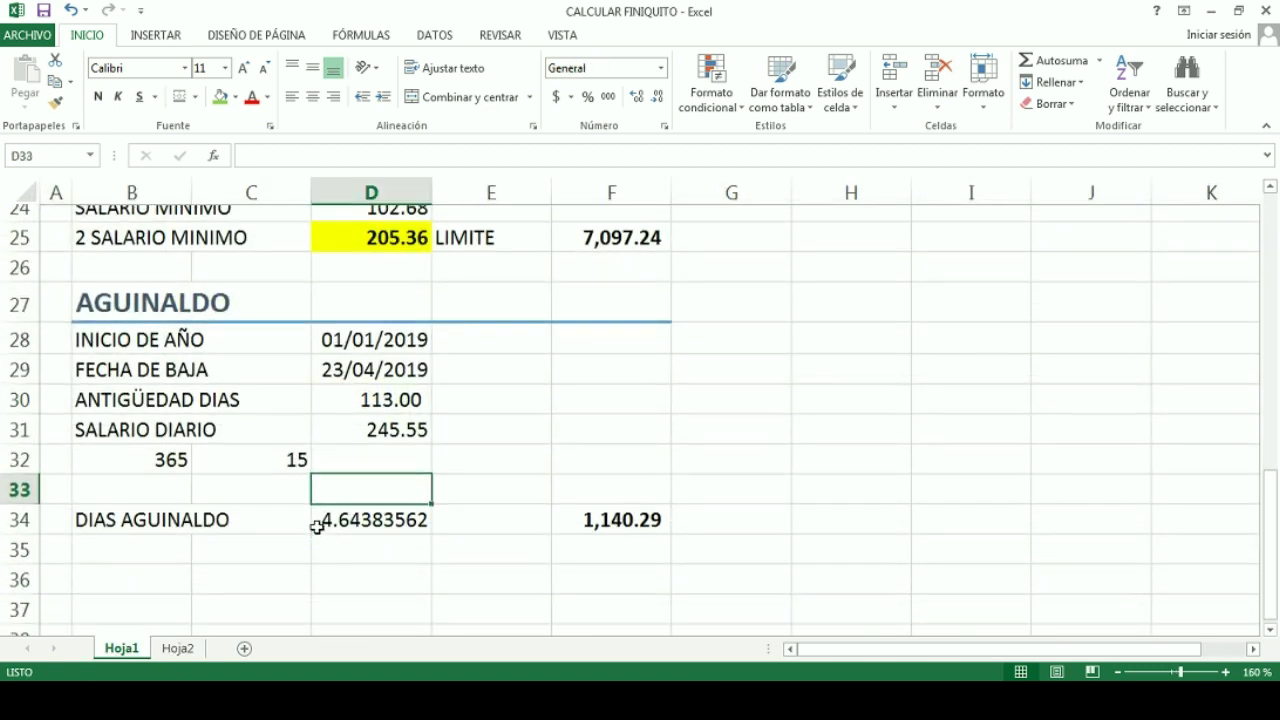
Type VACACIONES in B36 and apply the Encabezado 1 cell style across B36:F36.
scroll(318, 523, "down", 1)
left_click(138, 523)
scroll(685, 481, "down", 1)
type("V")
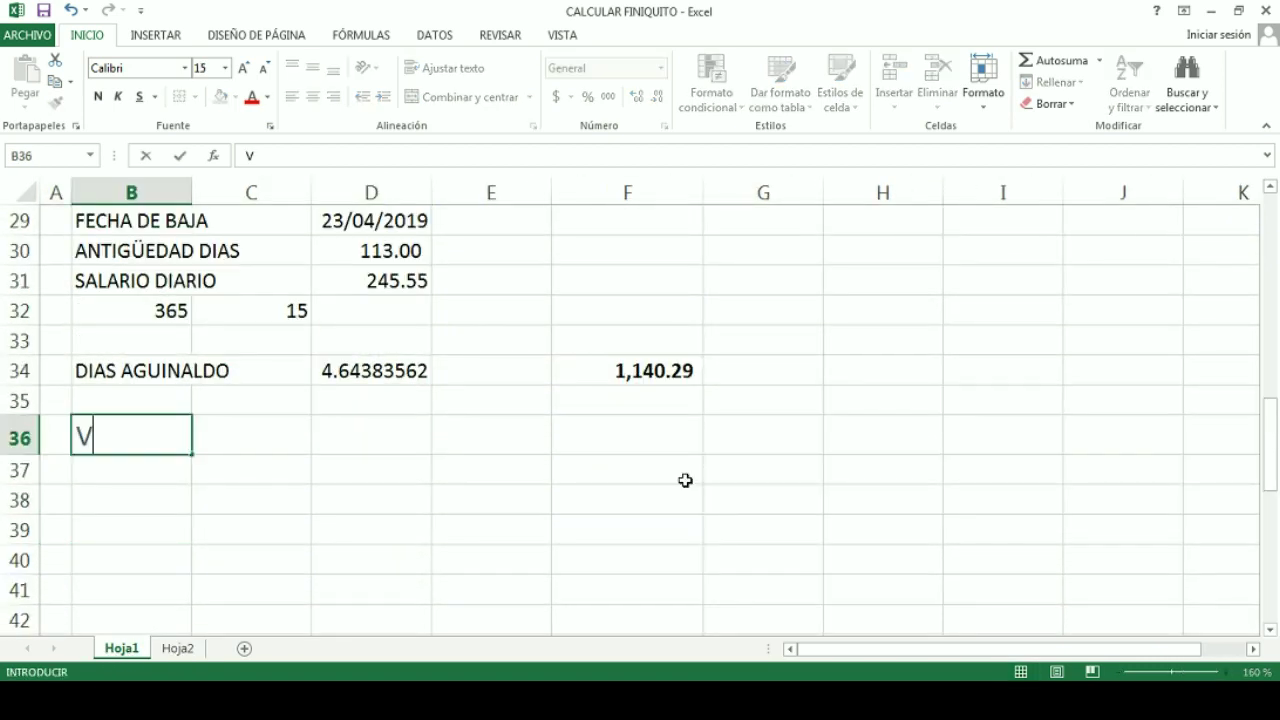
type("ACACIONES")
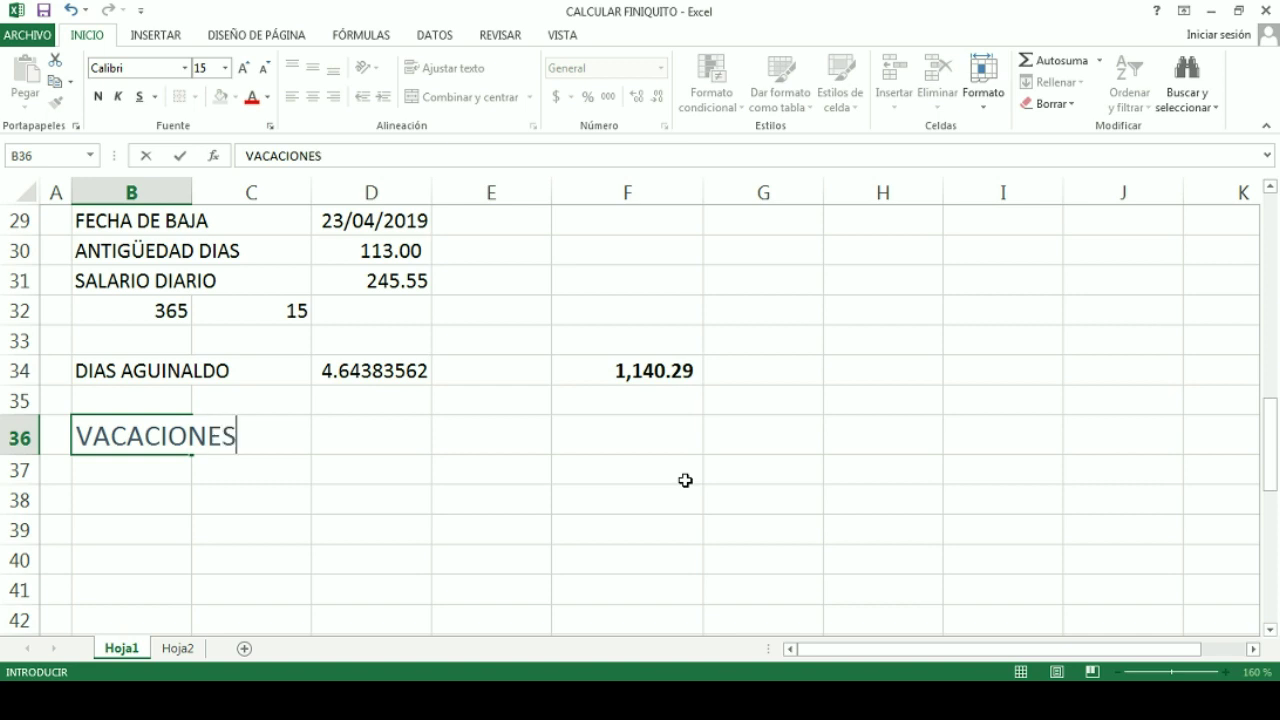
left_click(334, 497)
left_click_drag(166, 446, 640, 438)
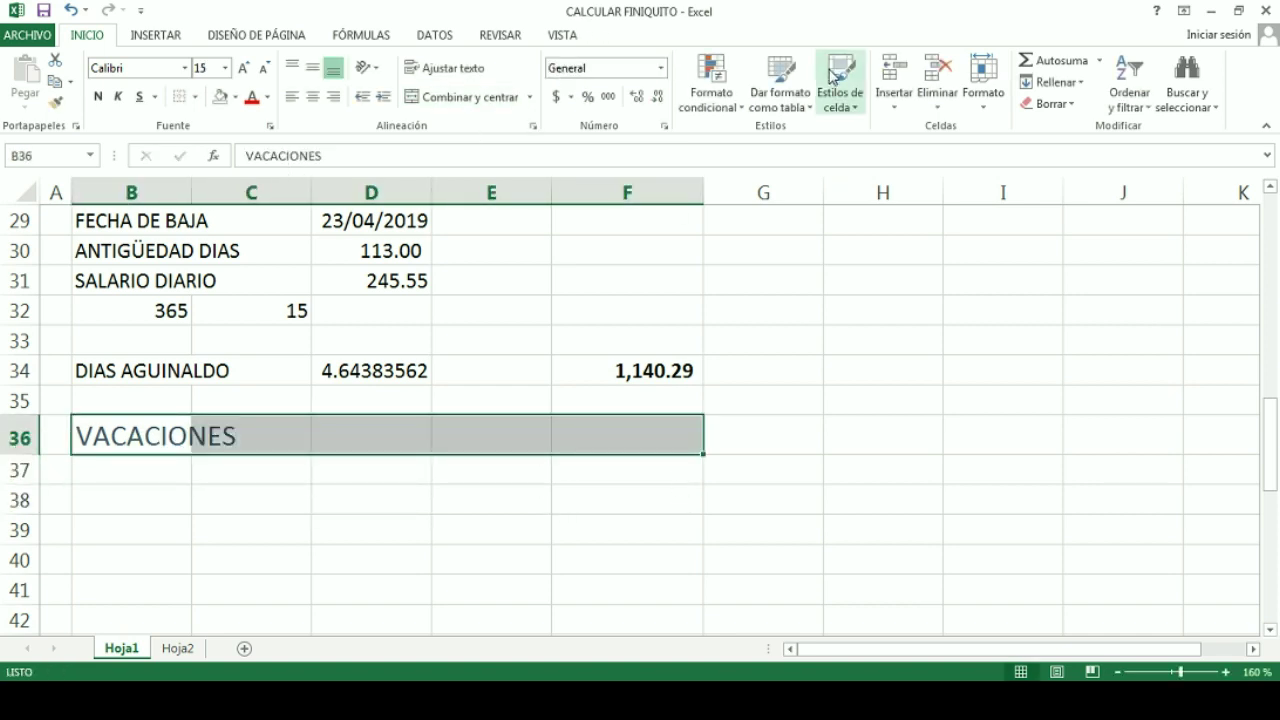
left_click(856, 120)
left_click(705, 270)
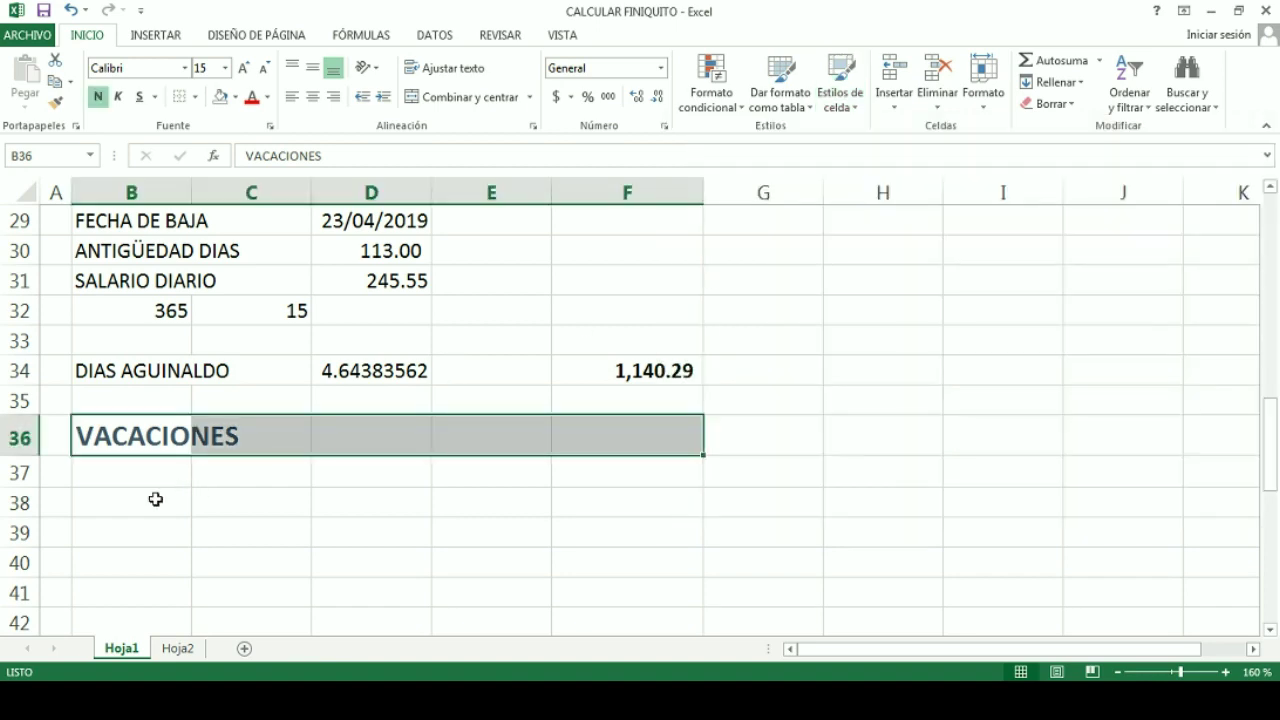
left_click(125, 478)
scroll(352, 472, "up", 1)
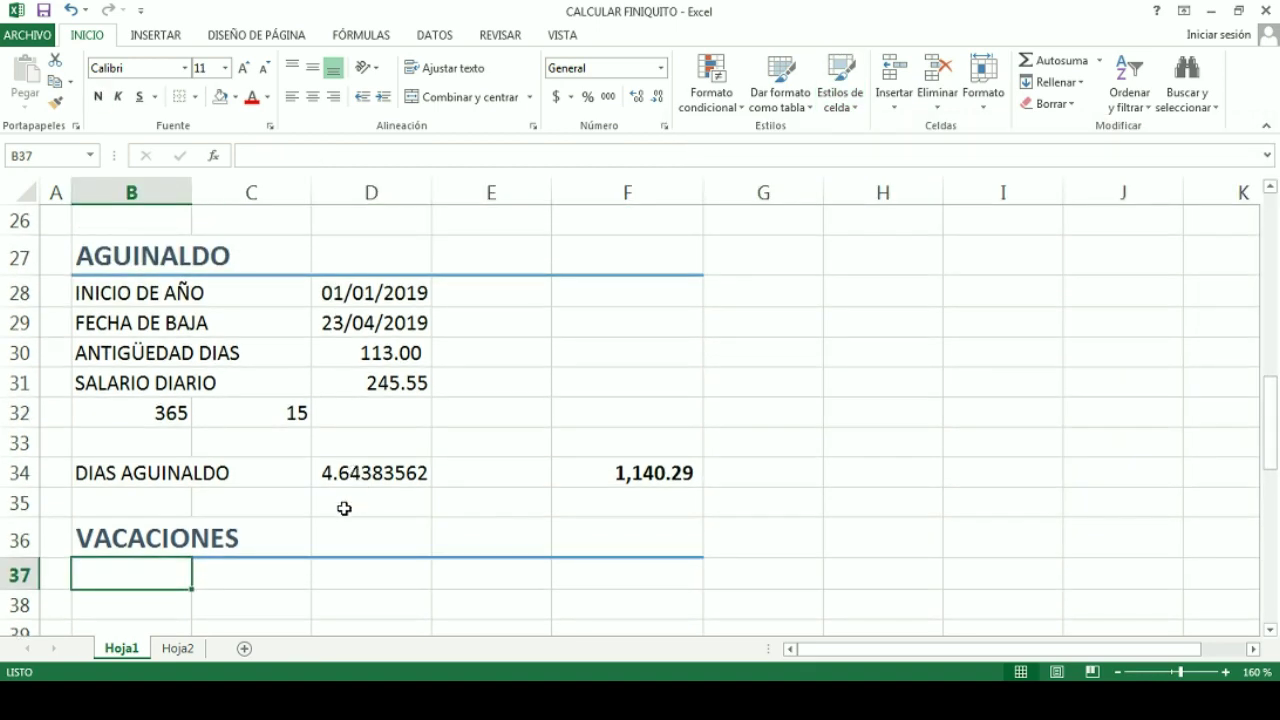
scroll(358, 489, "up", 1)
scroll(352, 490, "up", 1)
Copy the FECHA INGRESO, FECHA DE BAJA and ANTIGÜEDAD AÑOS rows from B13:D15 to B37.
scroll(345, 491, "up", 1)
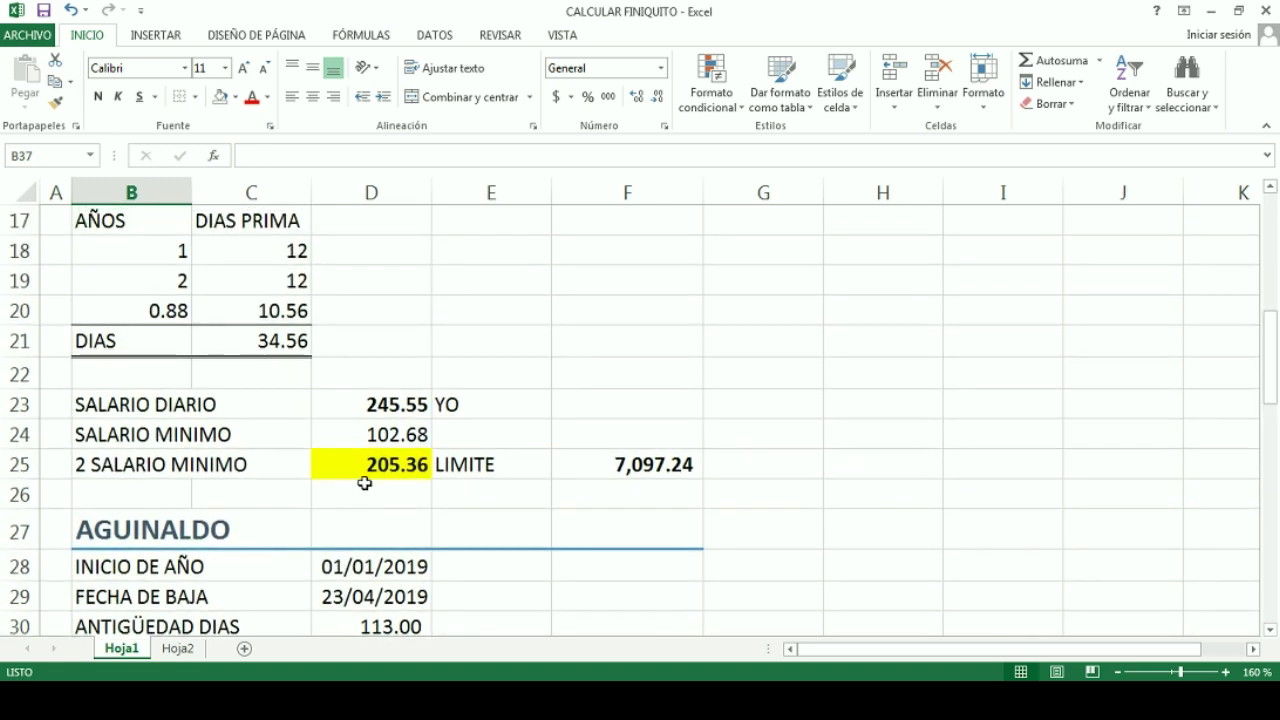
scroll(357, 485, "up", 2)
scroll(337, 494, "up", 1)
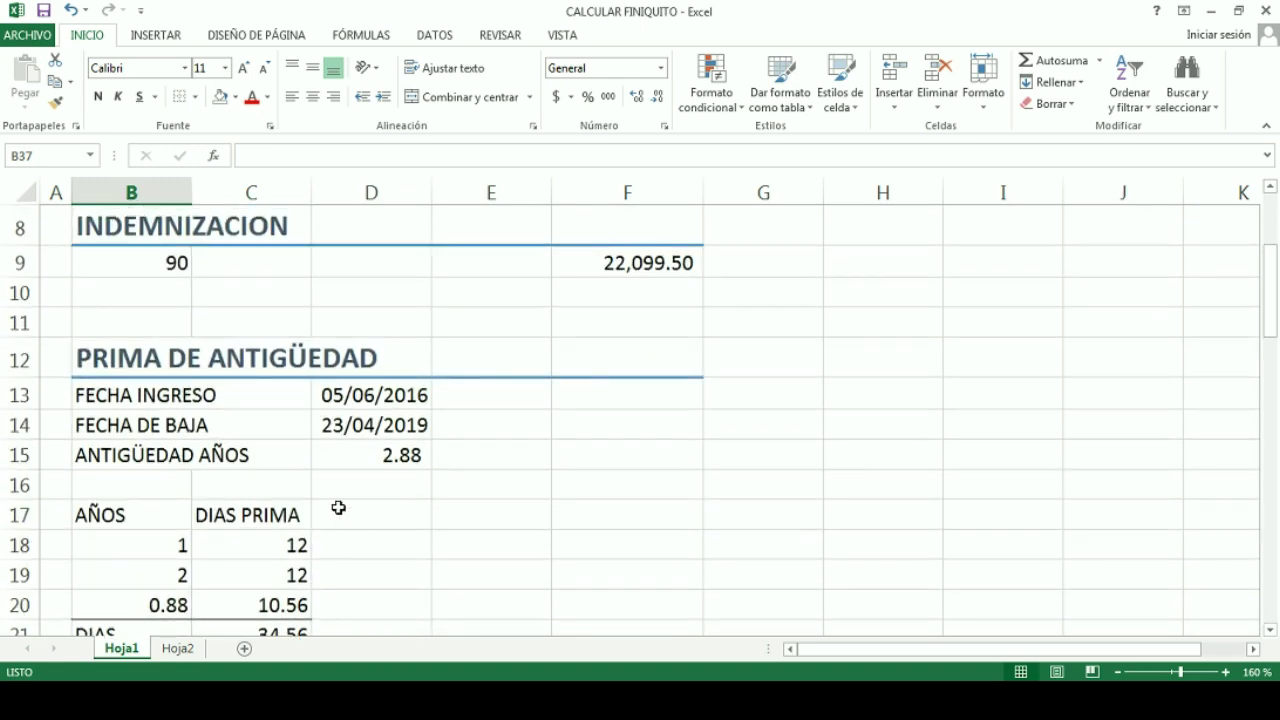
left_click_drag(80, 400, 390, 452)
right_click(391, 452)
left_click(441, 109)
scroll(331, 440, "down", 5)
scroll(331, 440, "down", 2)
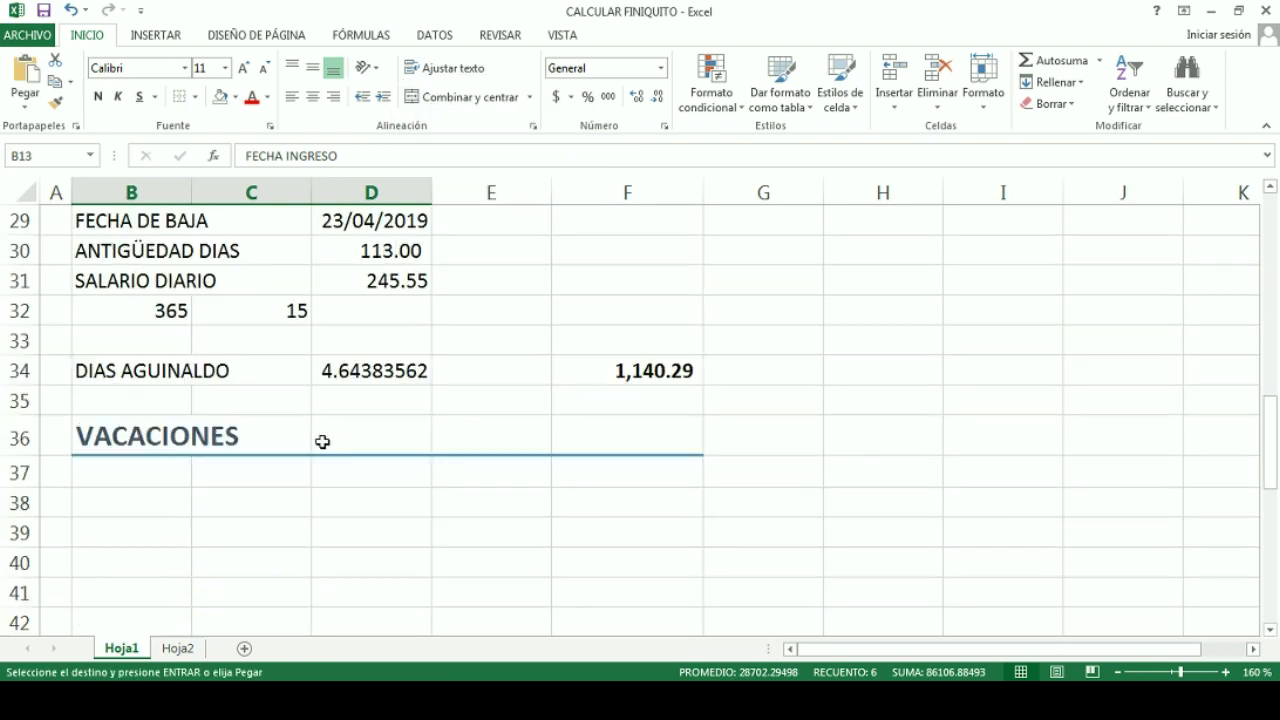
left_click(124, 480)
right_click(124, 480)
left_click(191, 188)
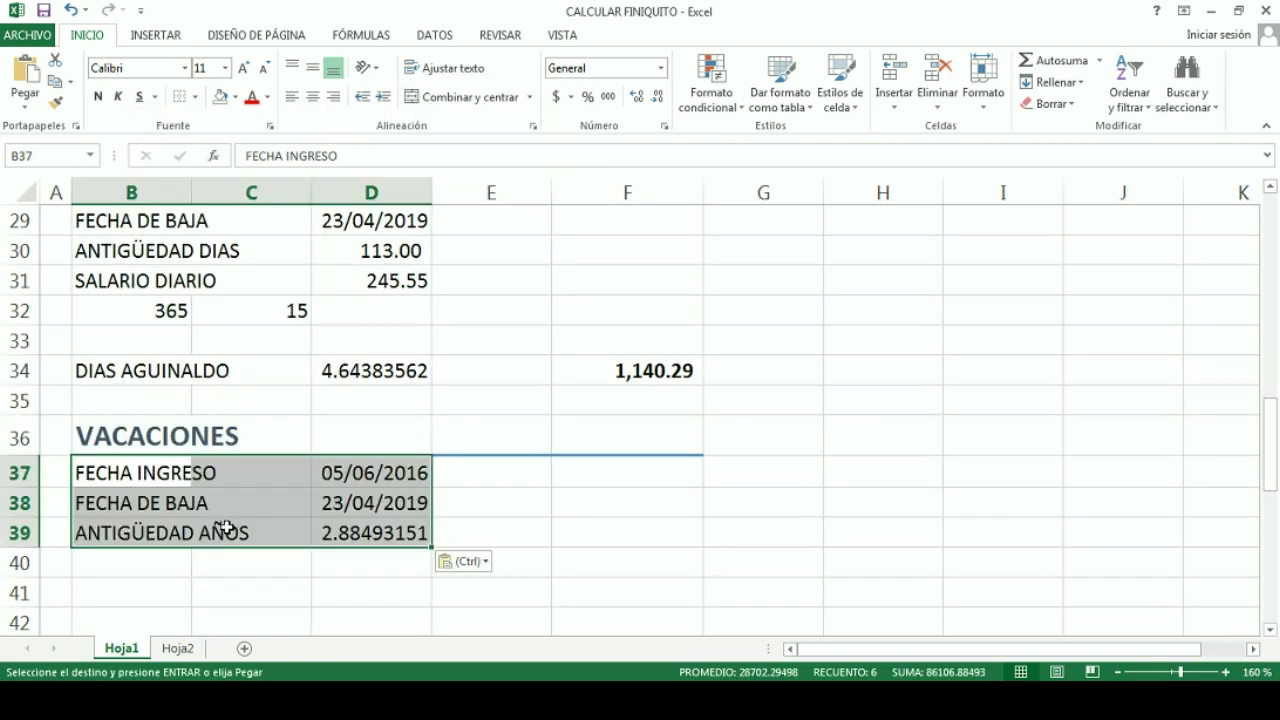
scroll(153, 543, "down", 1)
left_click(126, 509)
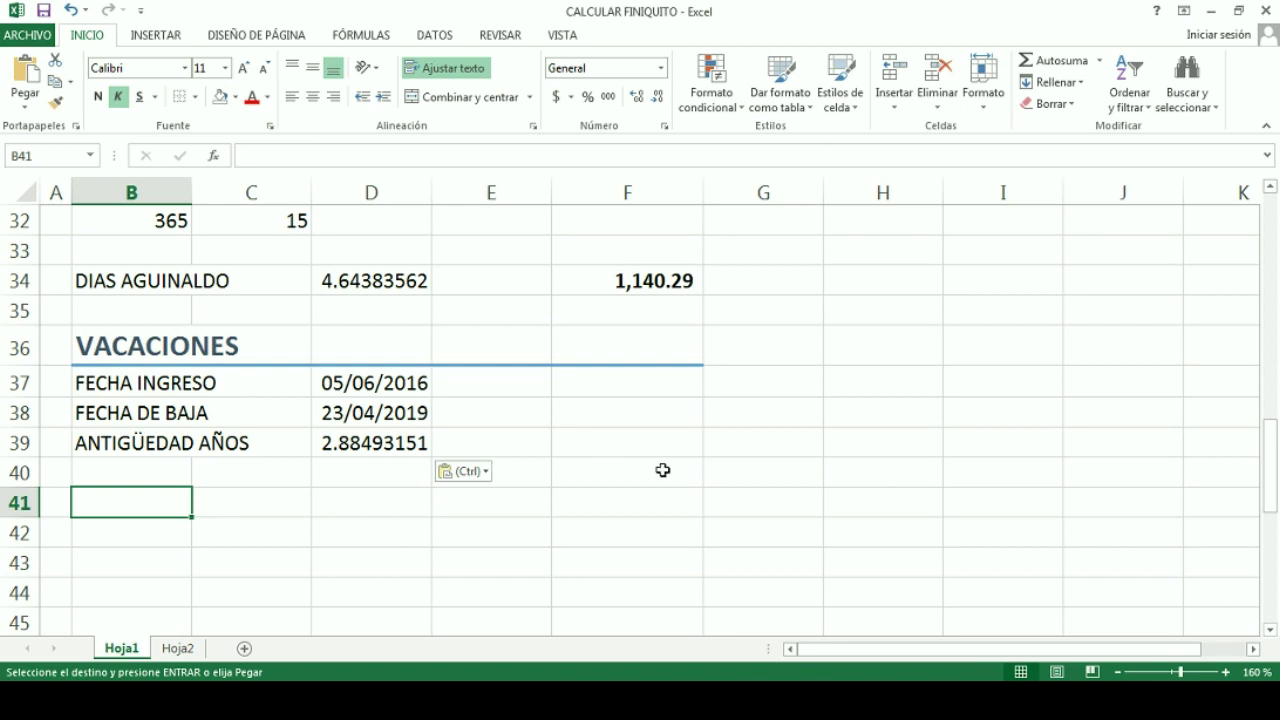
left_click(390, 462)
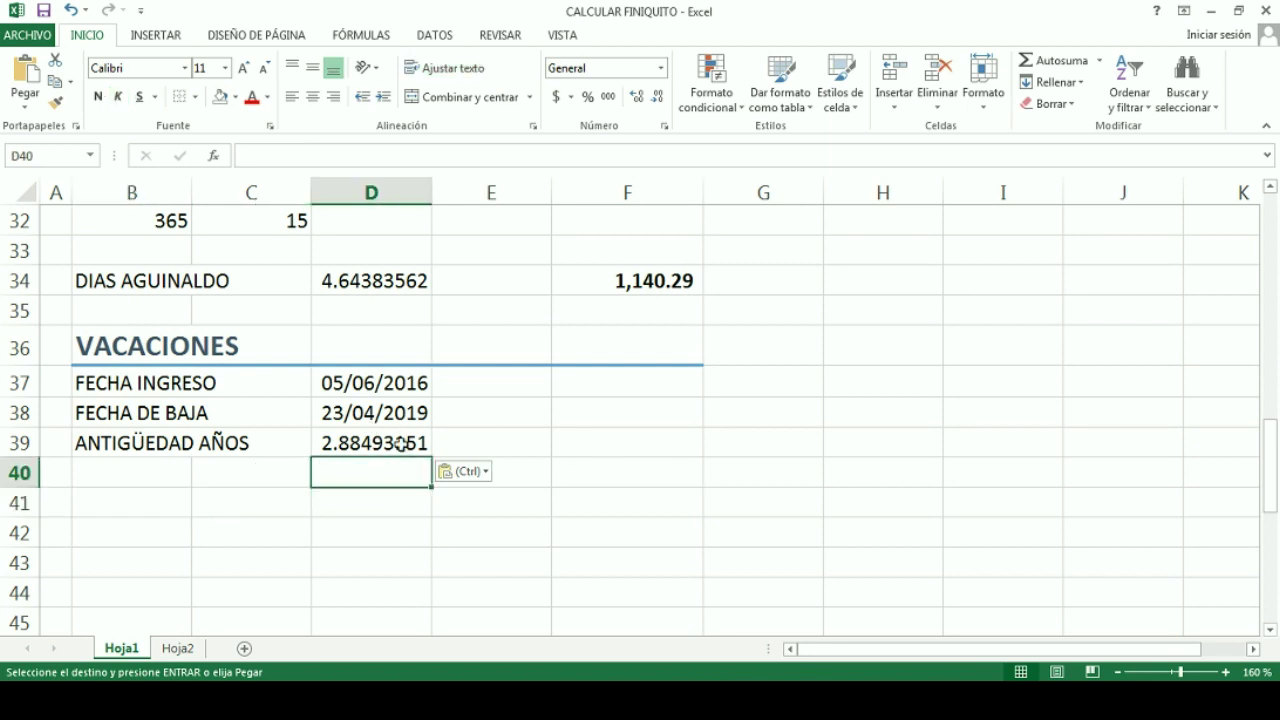
Show the seniority years with two decimals and add headers AÑOS, DIAS VACACIONES, PENDIENTES, DISFRUTADAS in row 41.
left_click(397, 449)
left_click(603, 97)
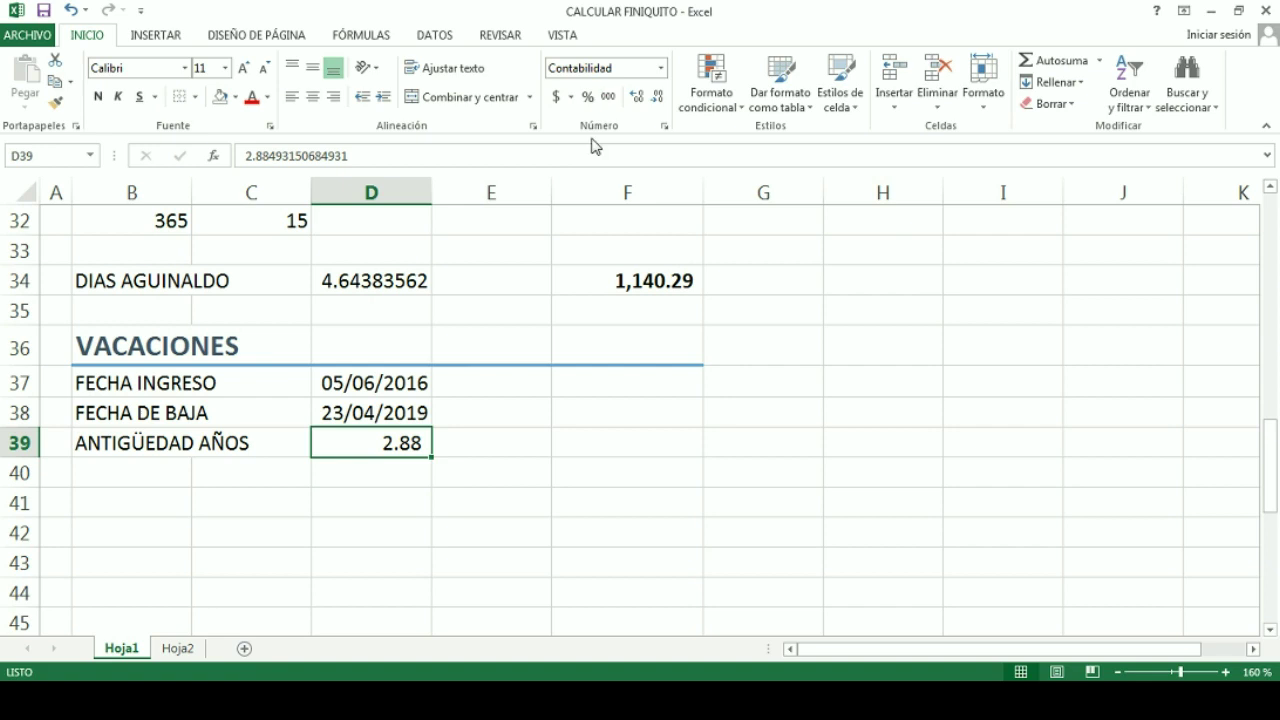
left_click(161, 497)
type("ÑOS")
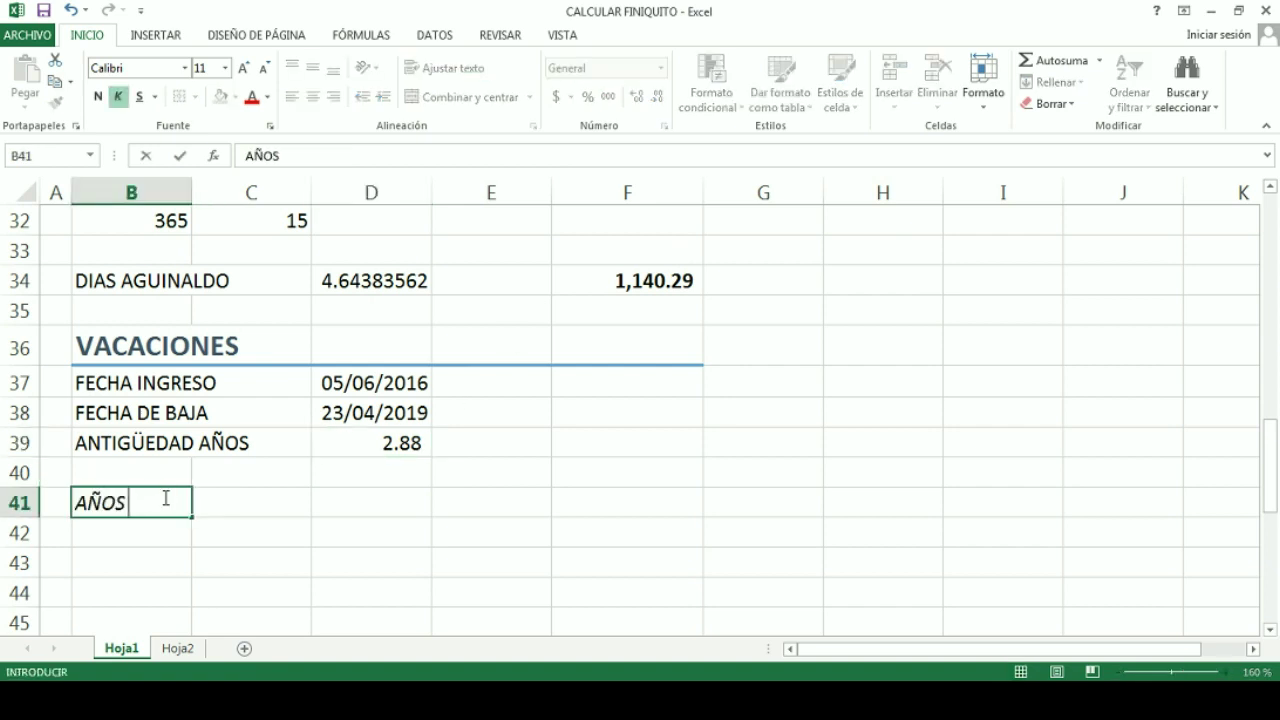
key("Tab")
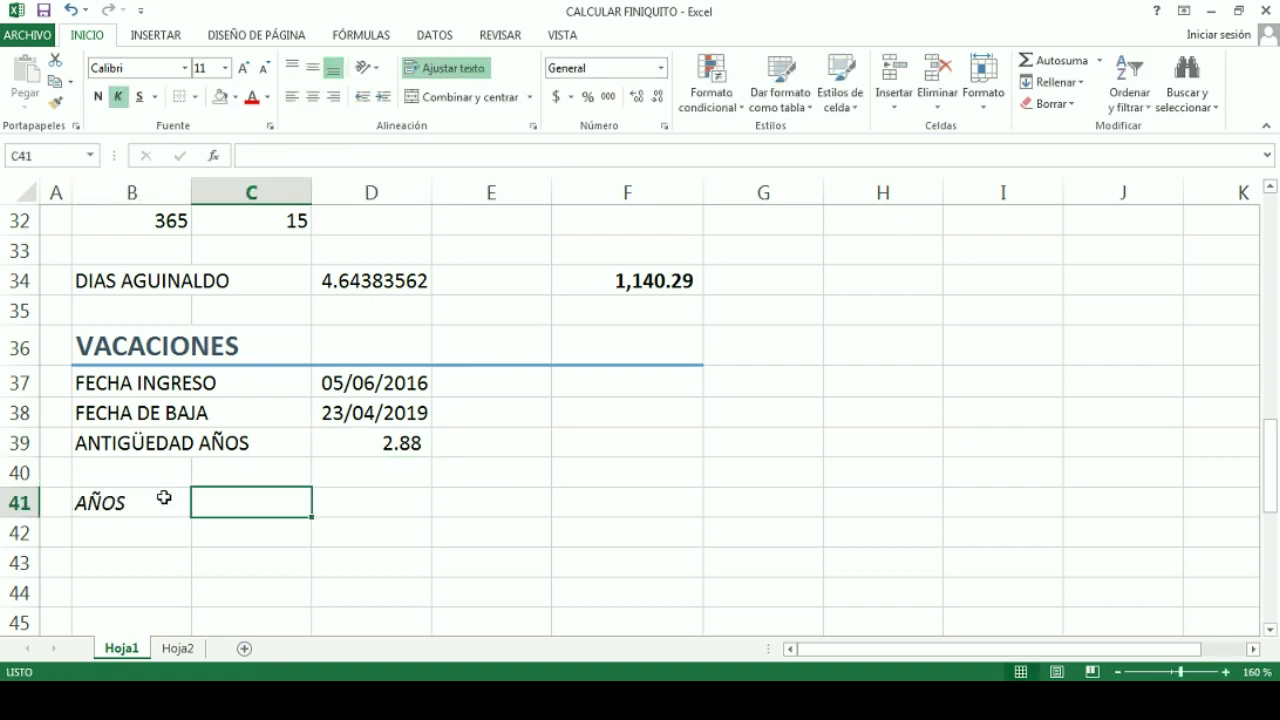
left_click(164, 497)
key("Delete")
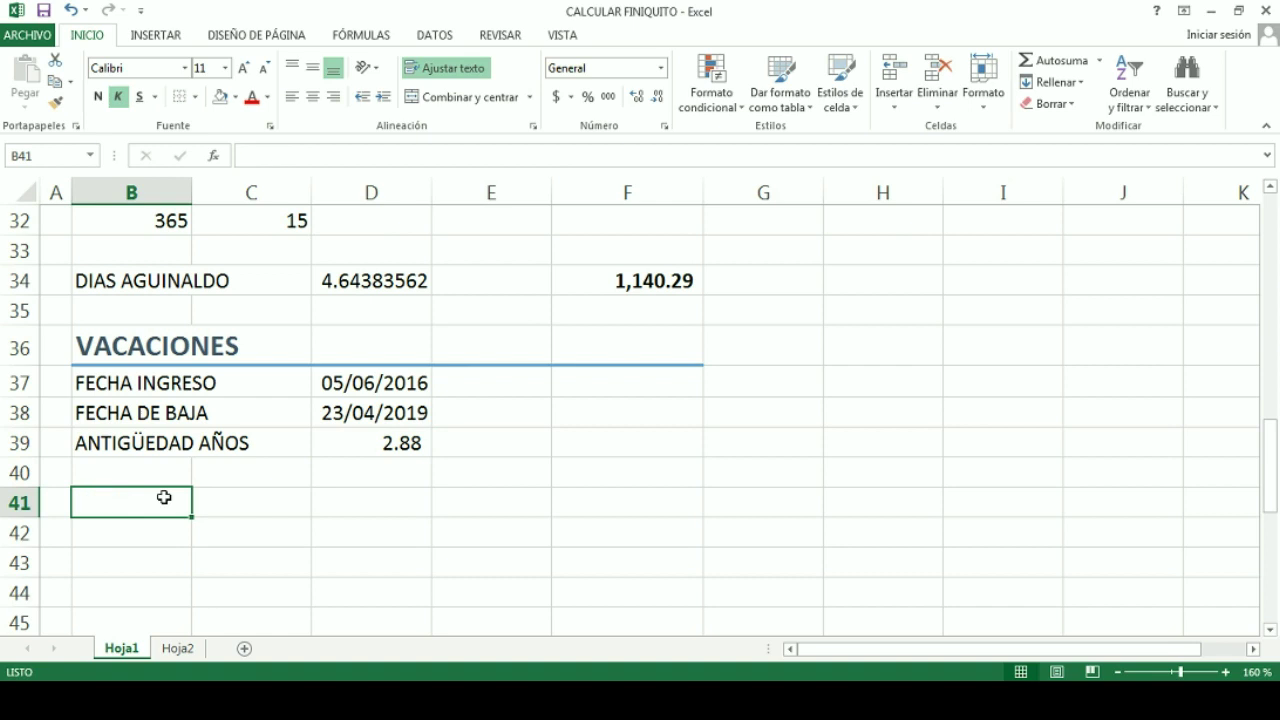
type("AÑOS")
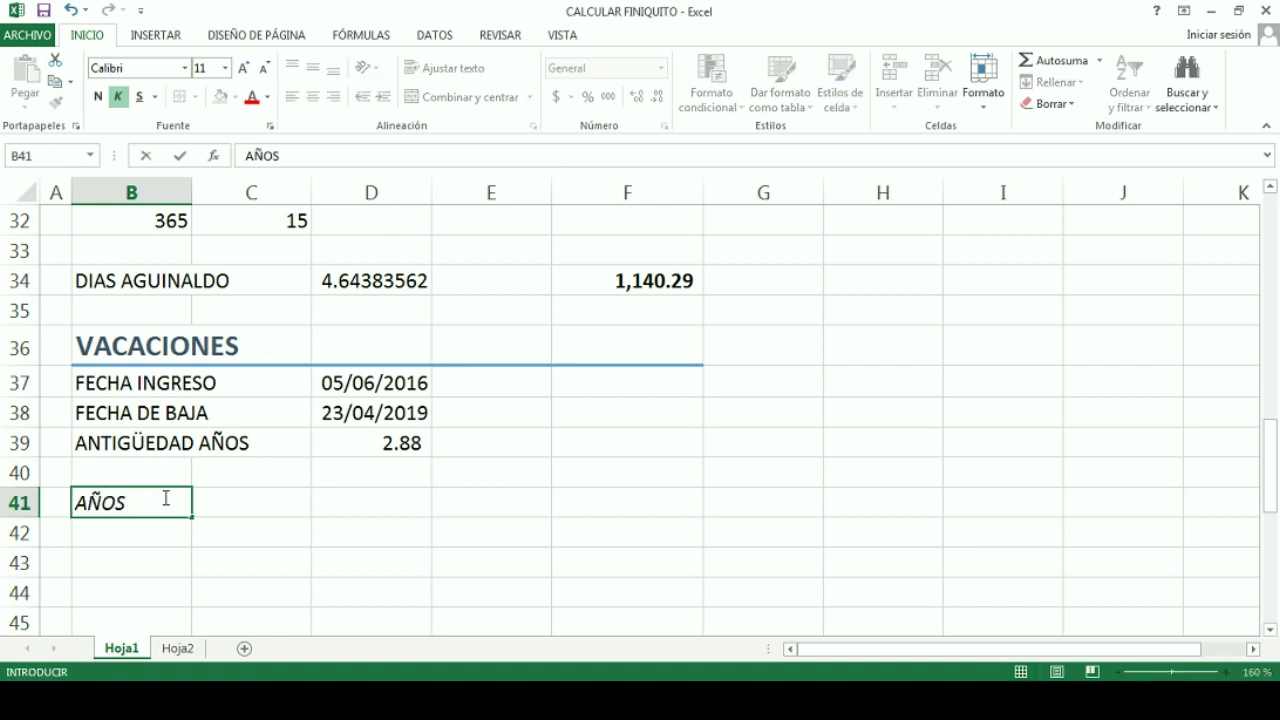
key("Tab")
type("DIAS VACACIONES")
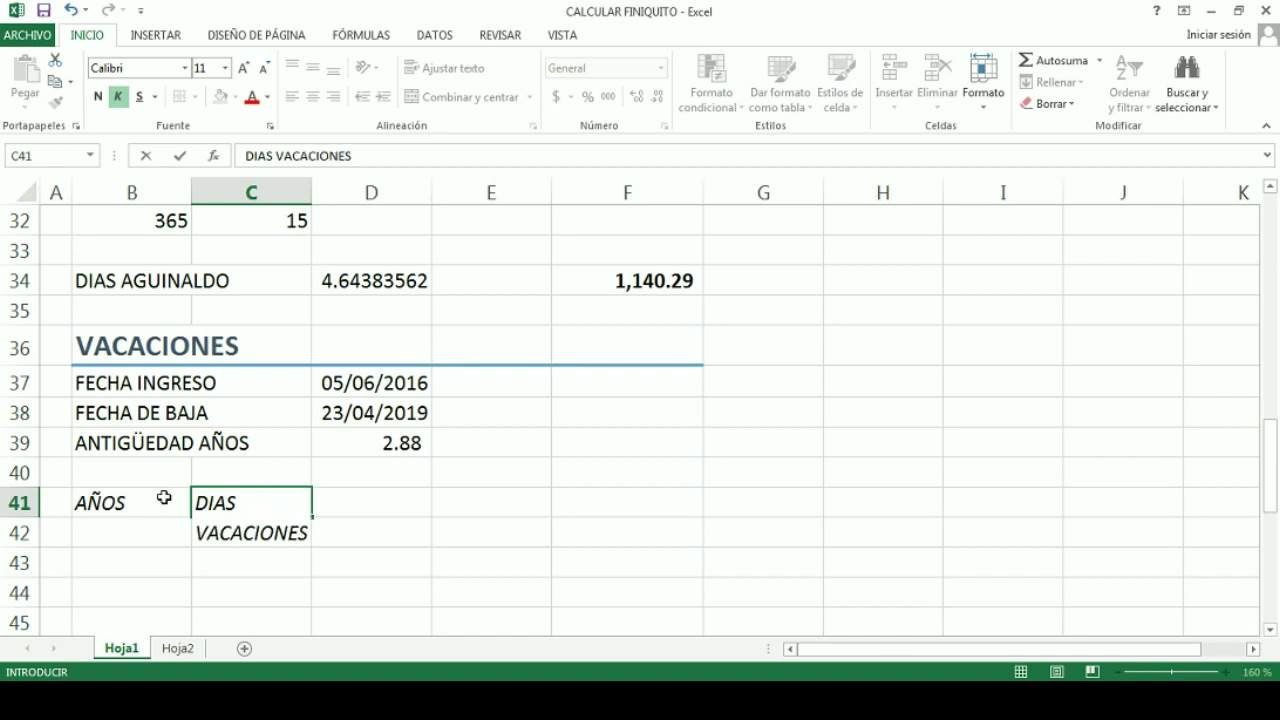
key("Tab")
type("PENDIENTES")
key("Tab")
type("DISFRUTADA")
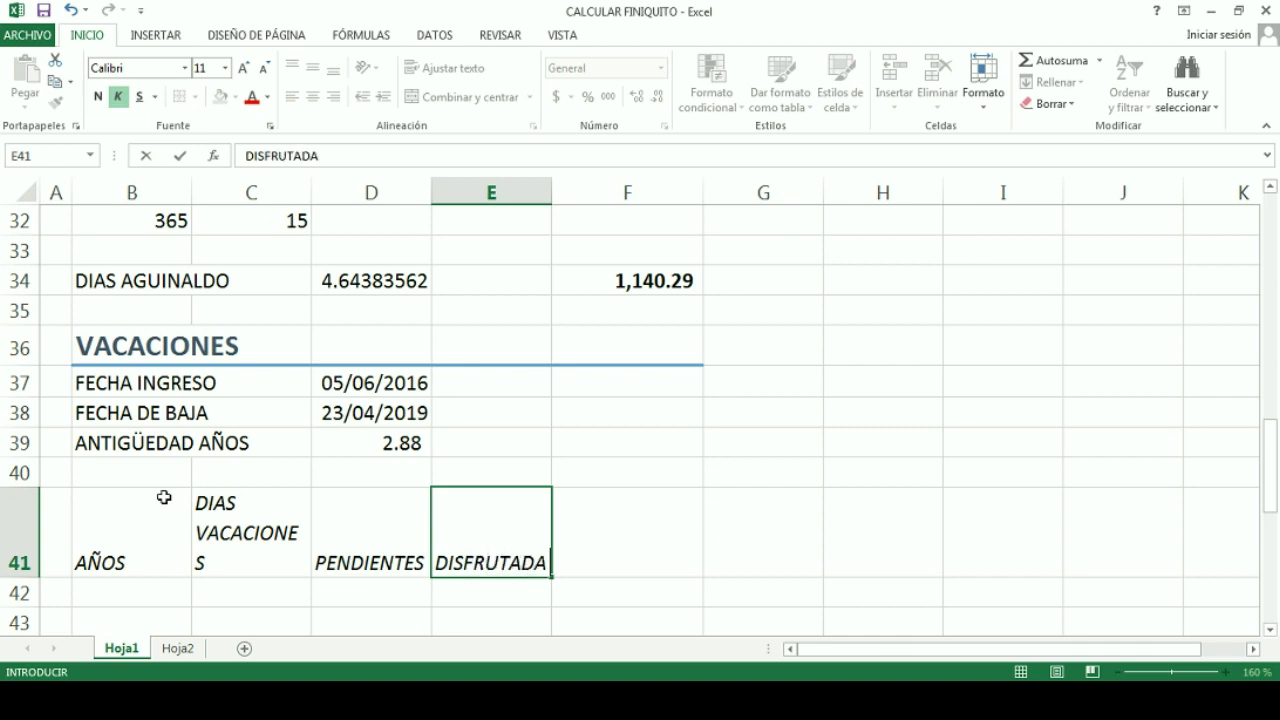
type("S")
key("Down")
key("Down")
Change the C41 header from DIAS VACACIONES to VACACIONES.
scroll(164, 497, "down", 1)
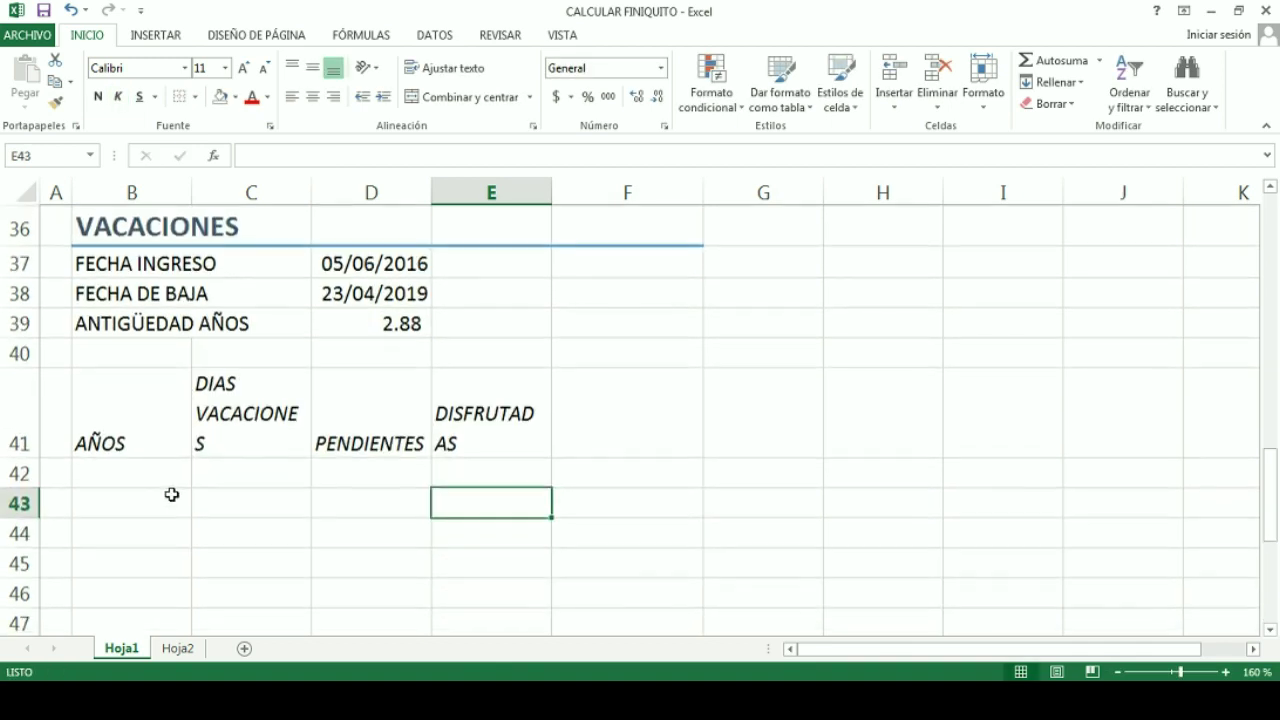
scroll(171, 494, "down", 1)
left_click(240, 314)
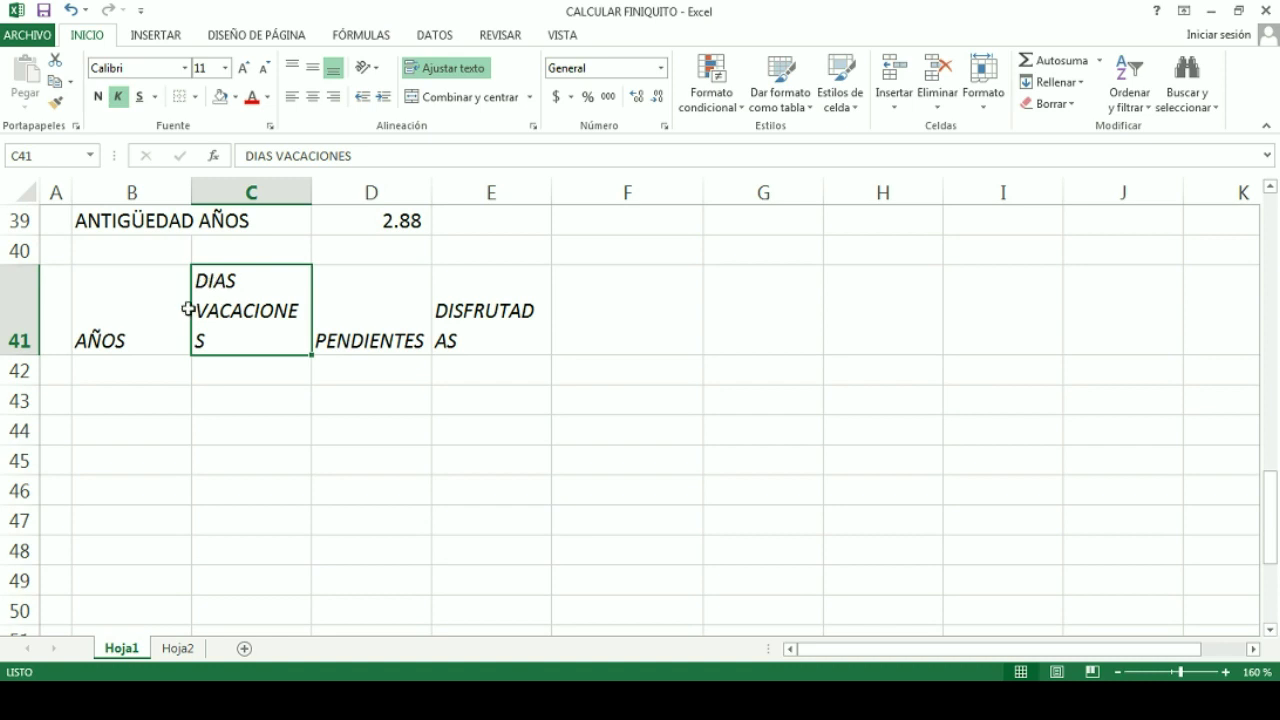
double_click(232, 345)
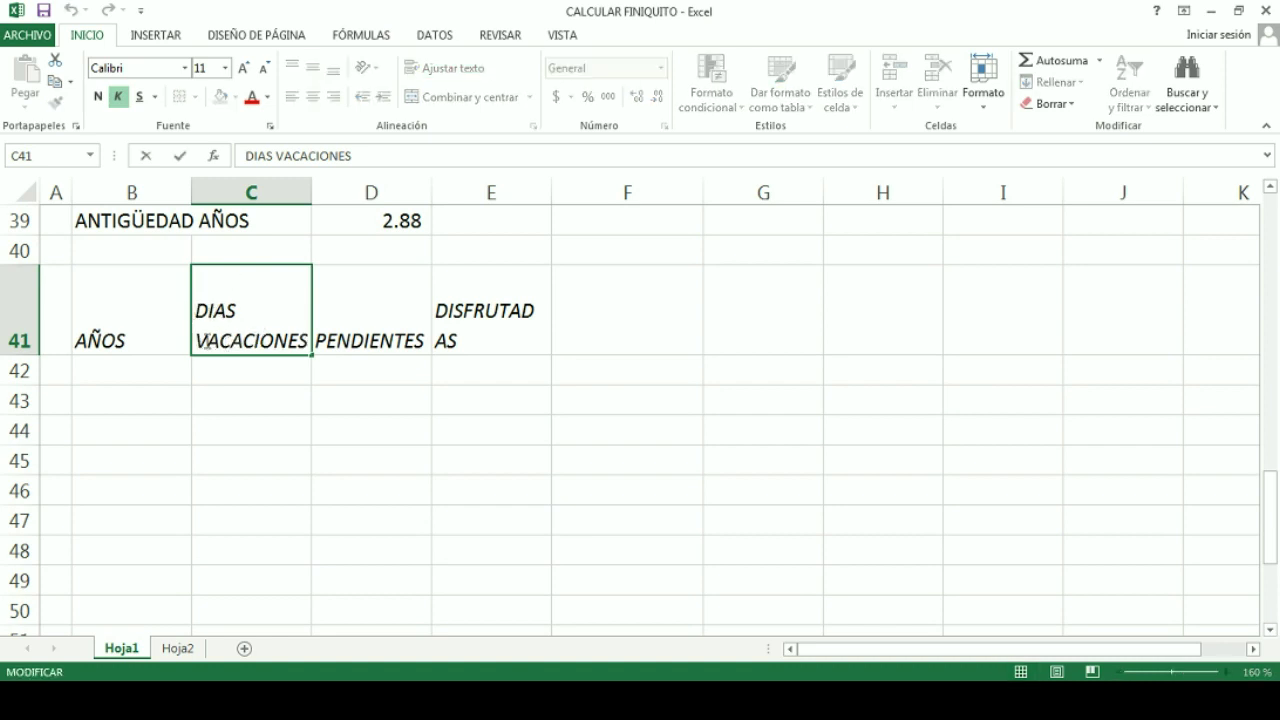
left_click_drag(195, 340, 326, 363)
key("BackSpace")
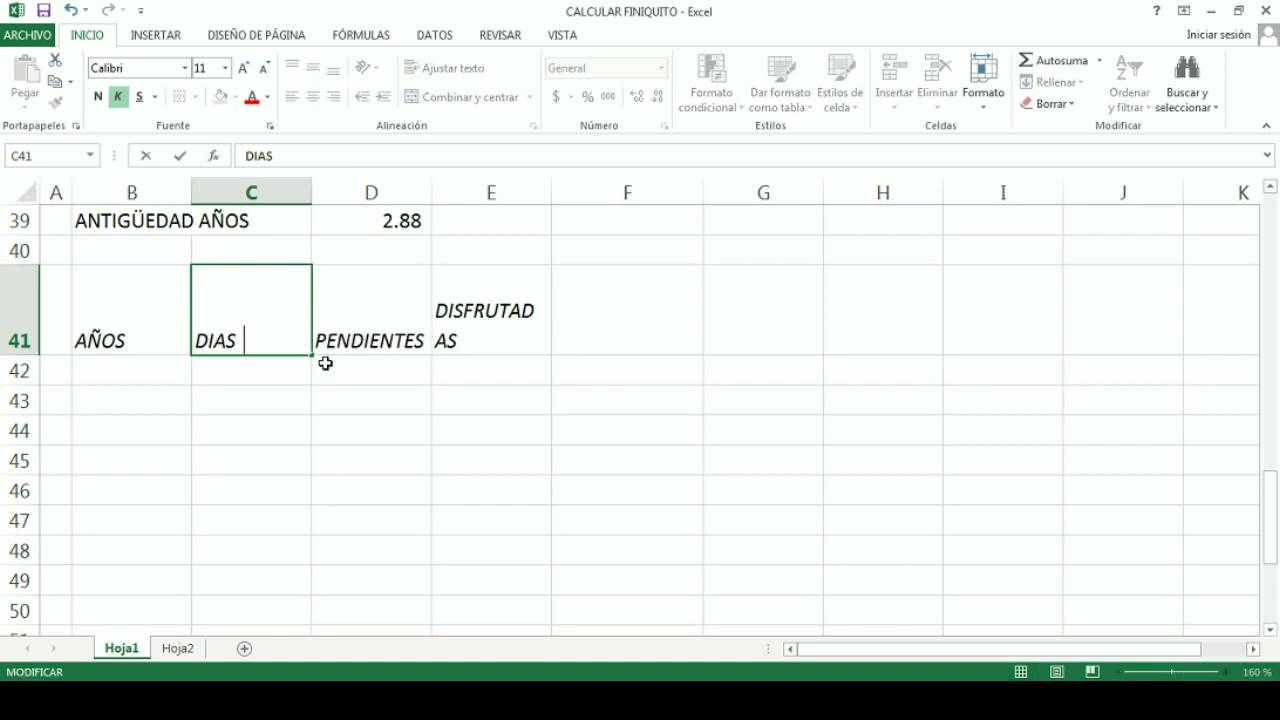
key("BackSpace")
key("BackSpace")
key("BackSpace")
key("BackSpace")
type("VACACION")
key("BackSpace")
key("BackSpace")
type("ONES")
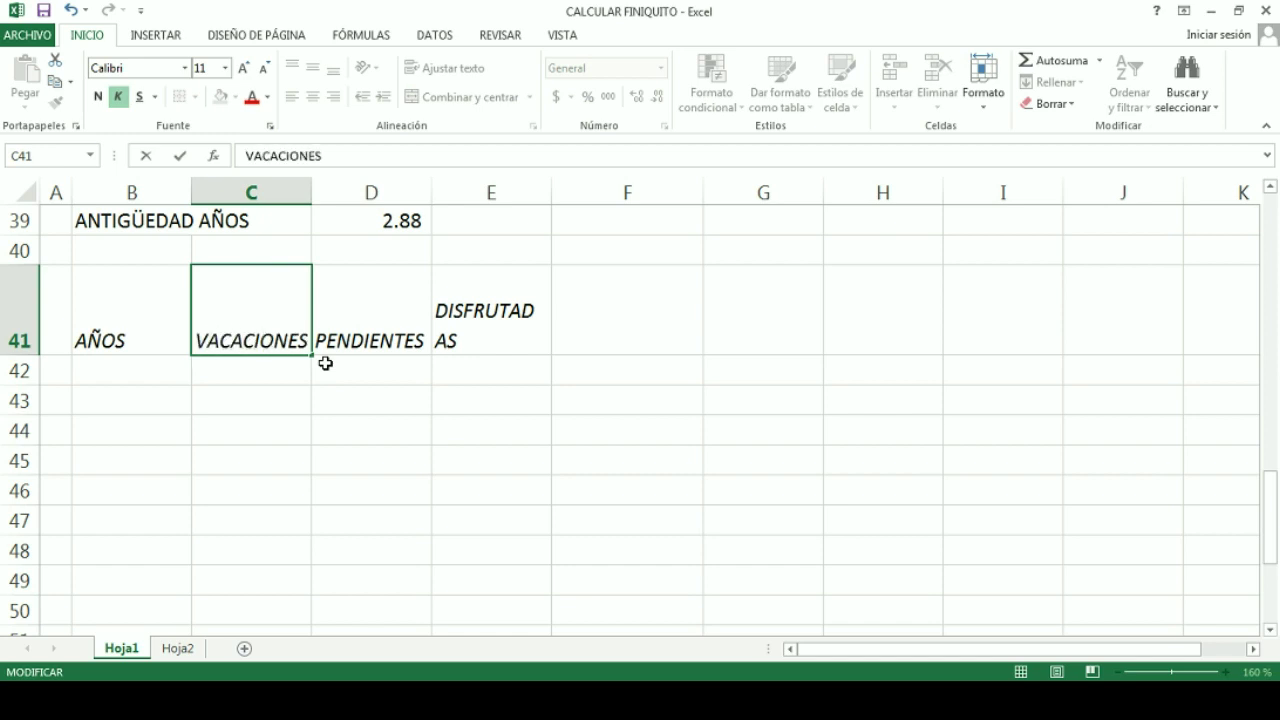
key("Return")
Fill years 1–5 under AÑOS with 6, 8, 10, 12 and 14 vacation days.
key("Left")
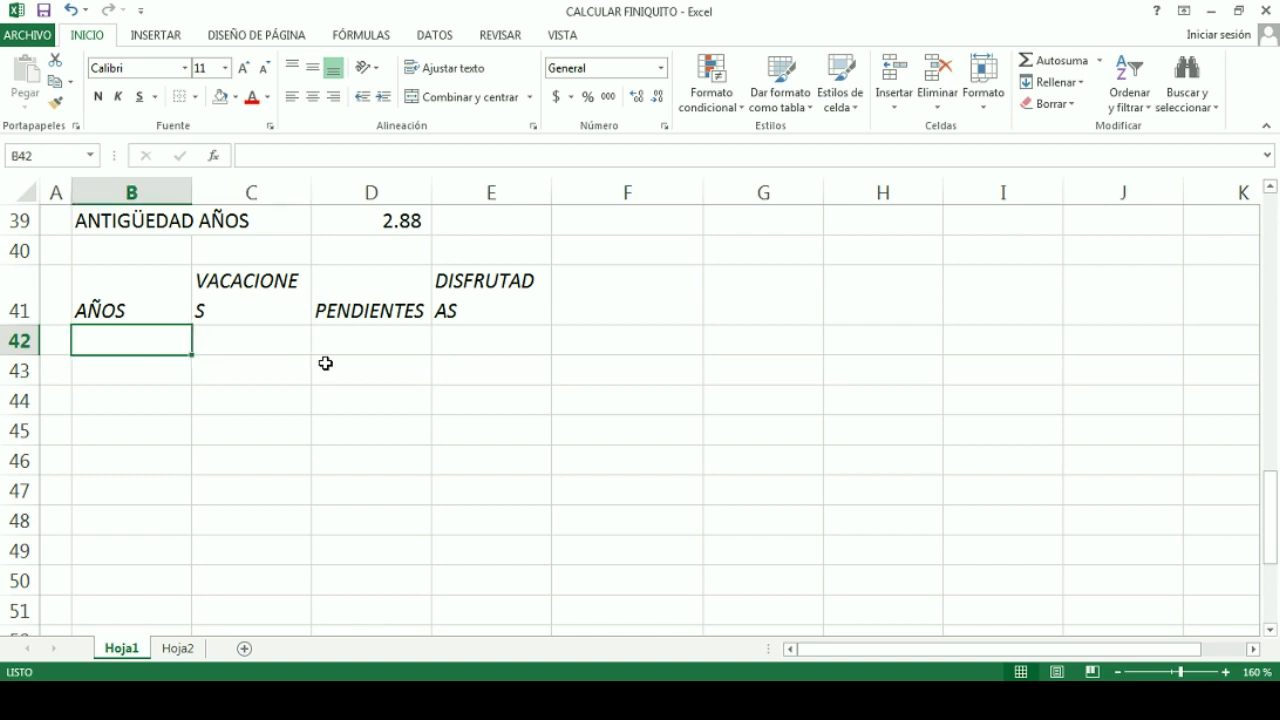
type("1")
key("Tab")
type("6")
key("Return")
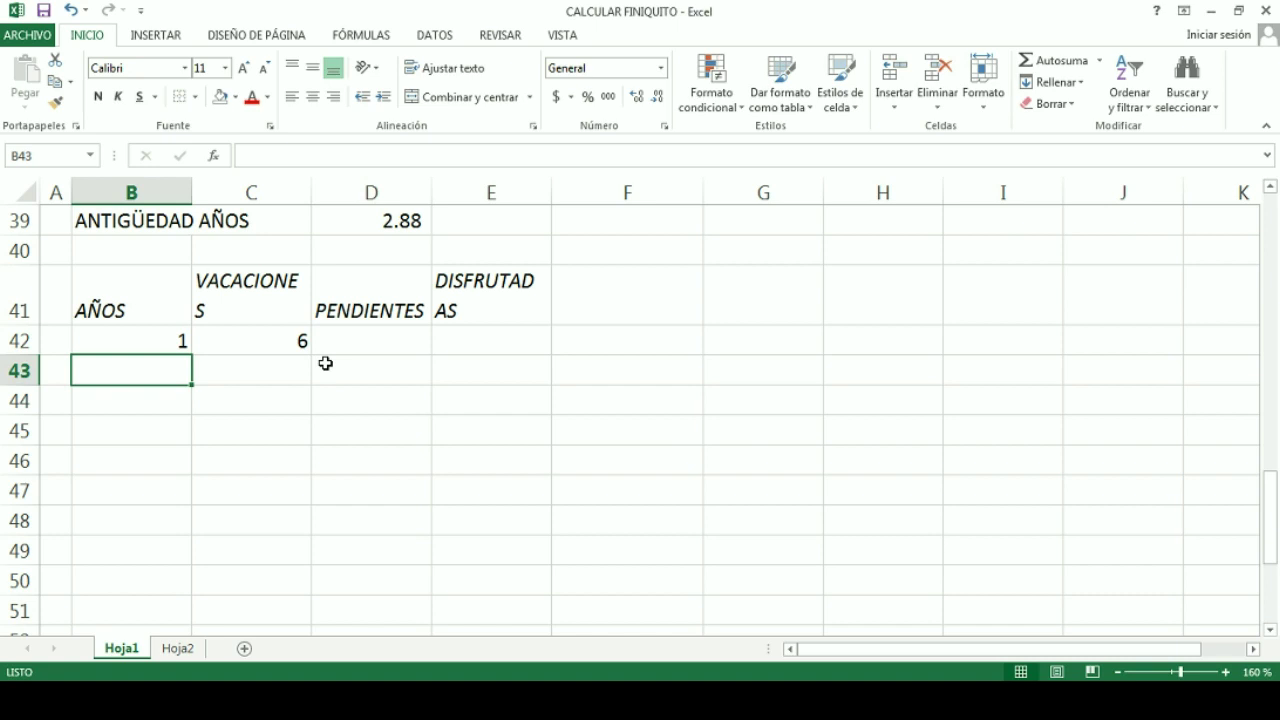
type("2")
key("Return")
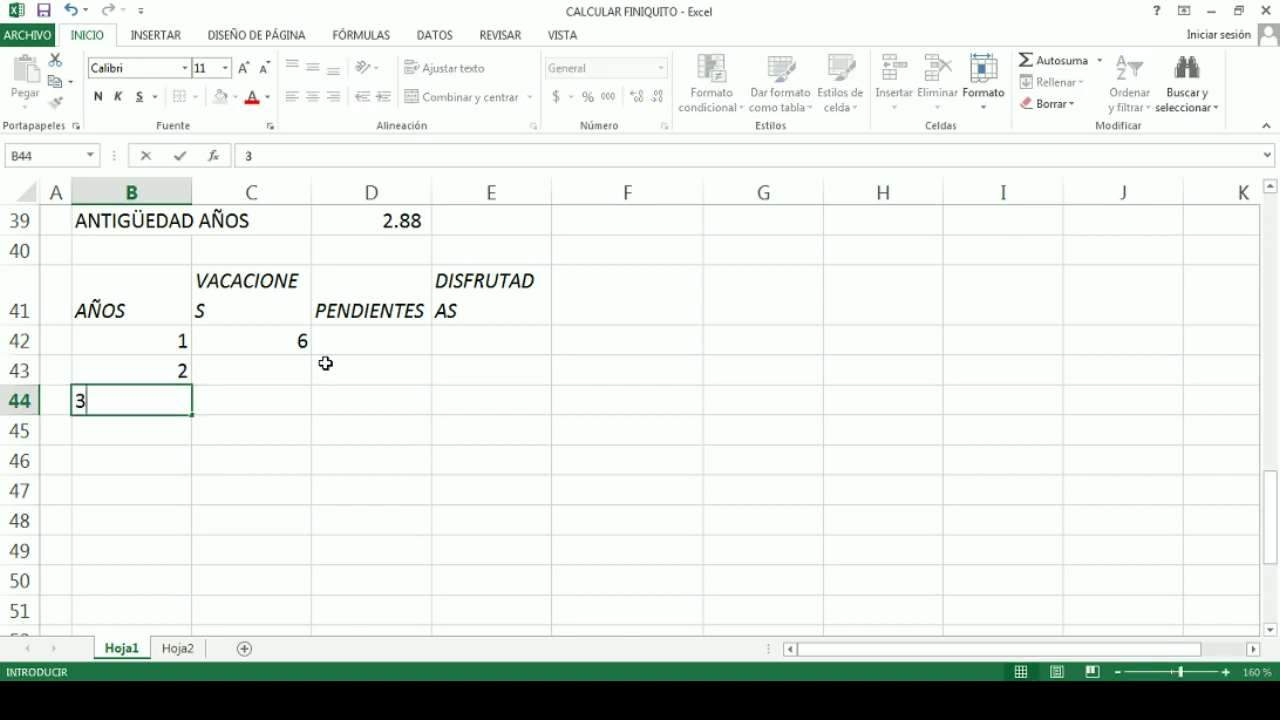
type("3")
key("Return")
type("4")
key("Return")
type("5")
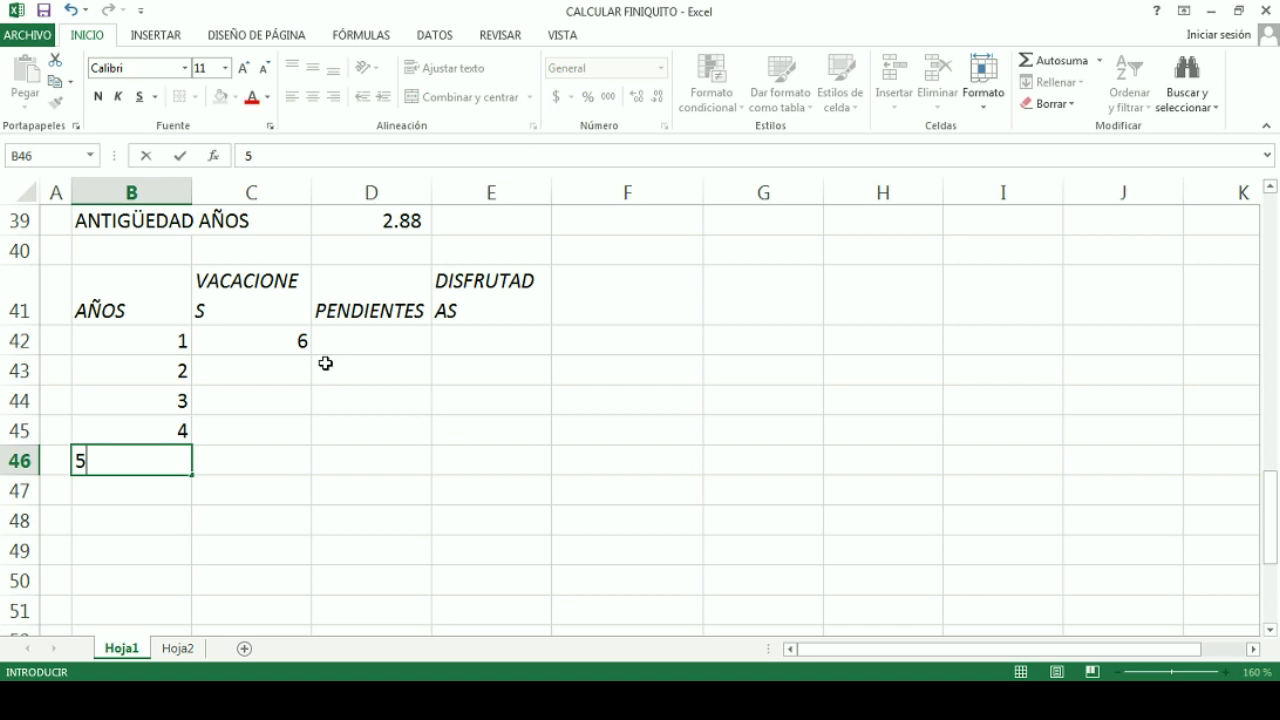
key("Right")
key("Up")
key("Up")
key("Up")
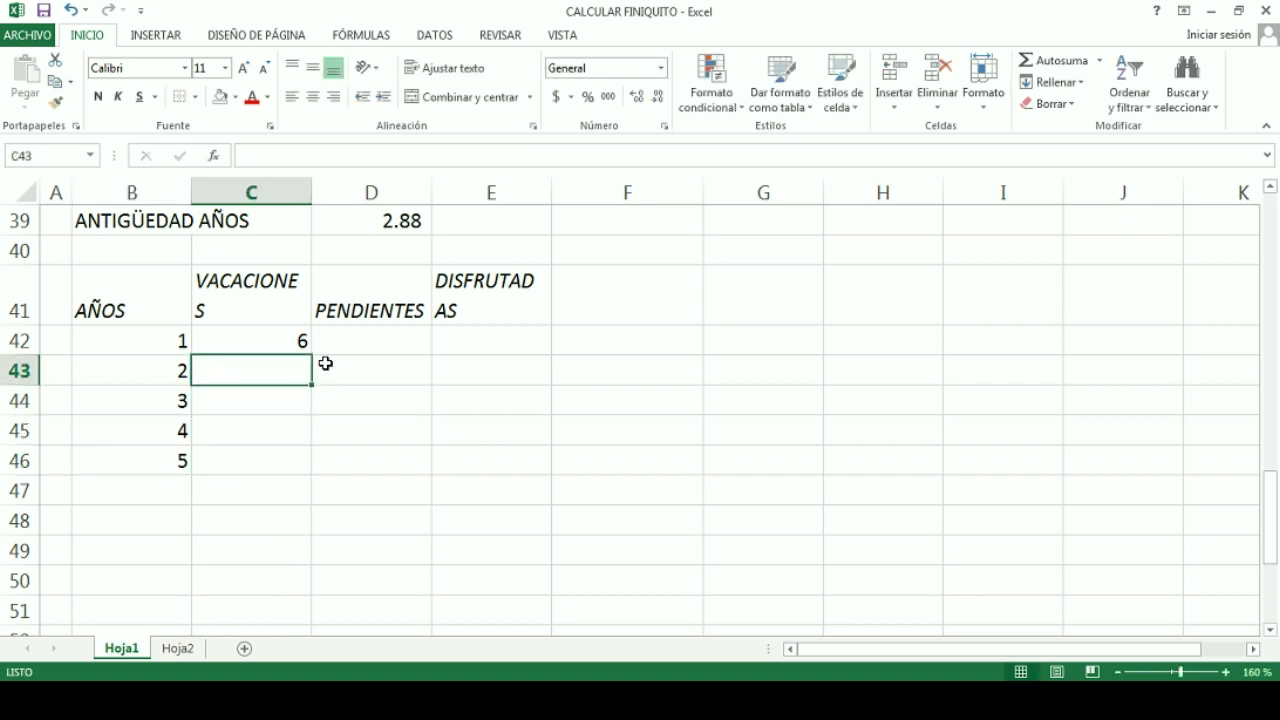
type("8")
key("Return")
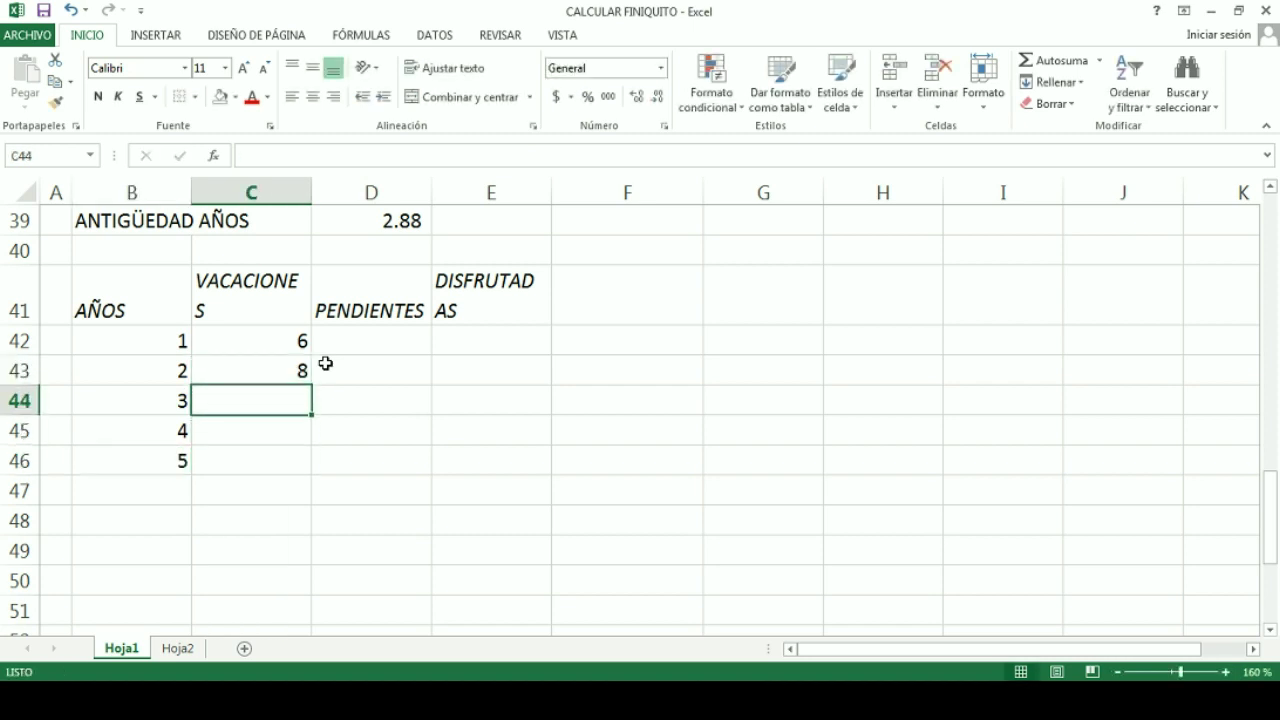
type("10")
key("Return")
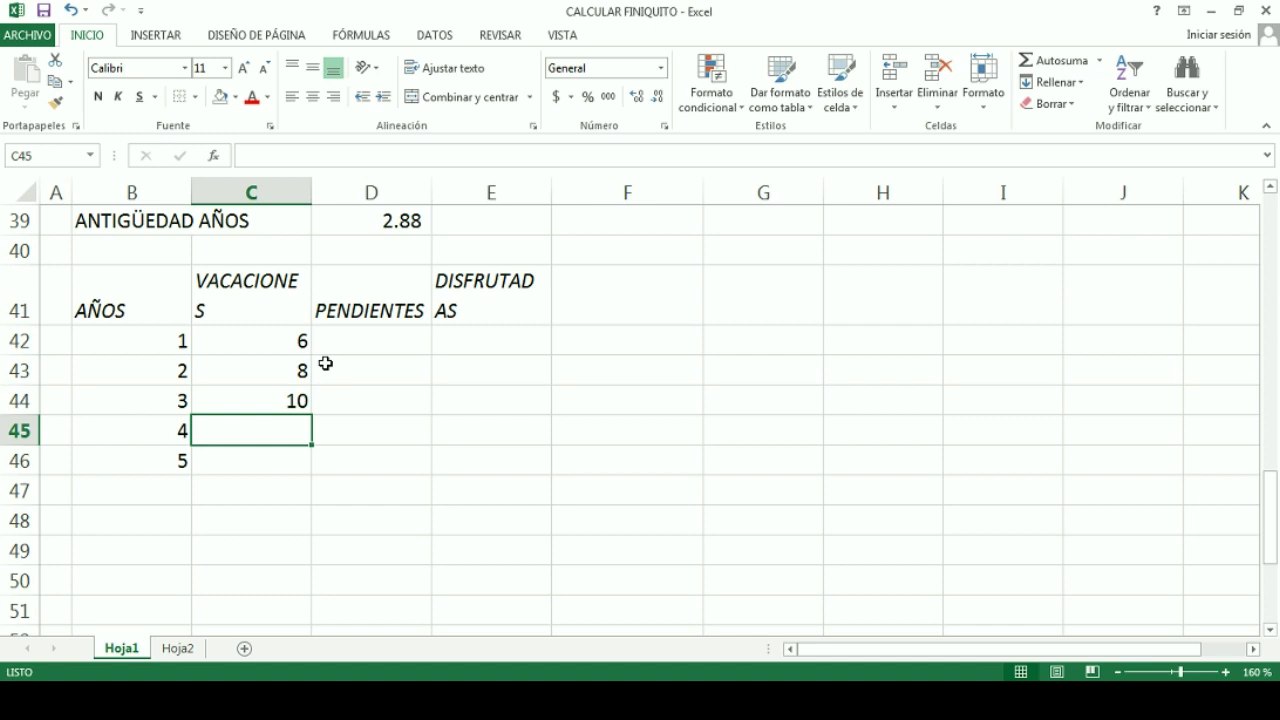
type("12")
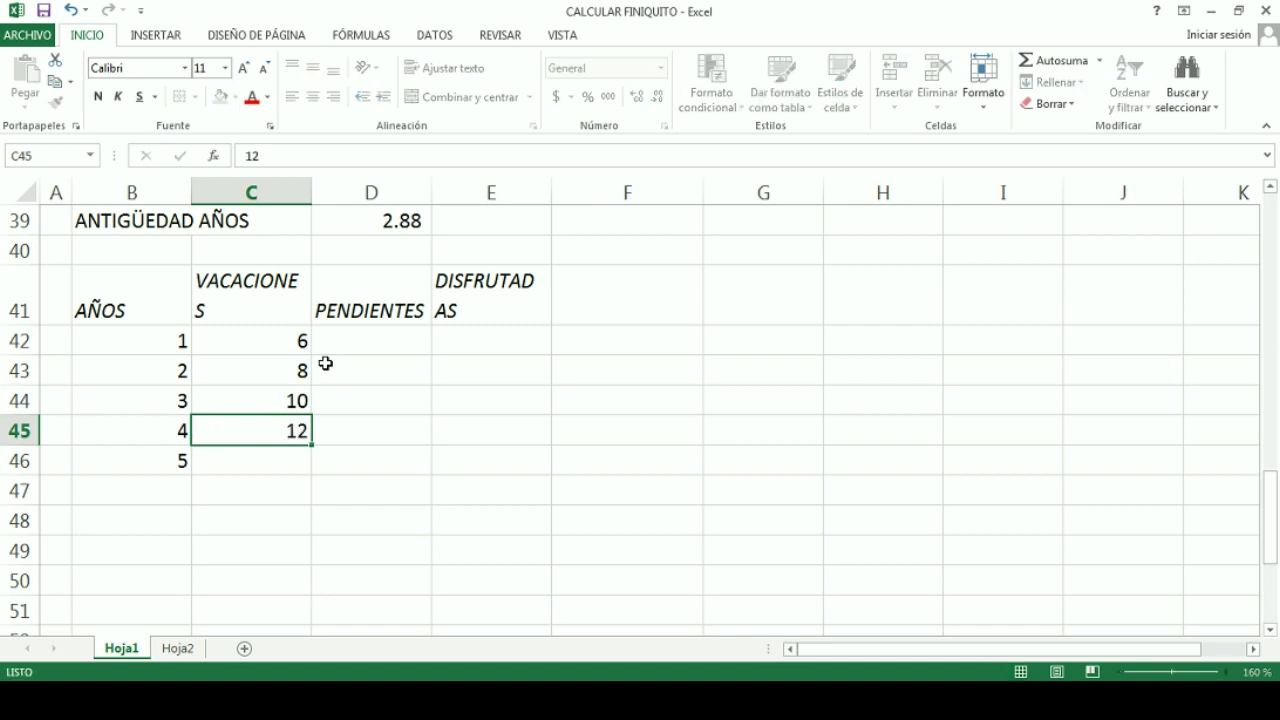
key("Return")
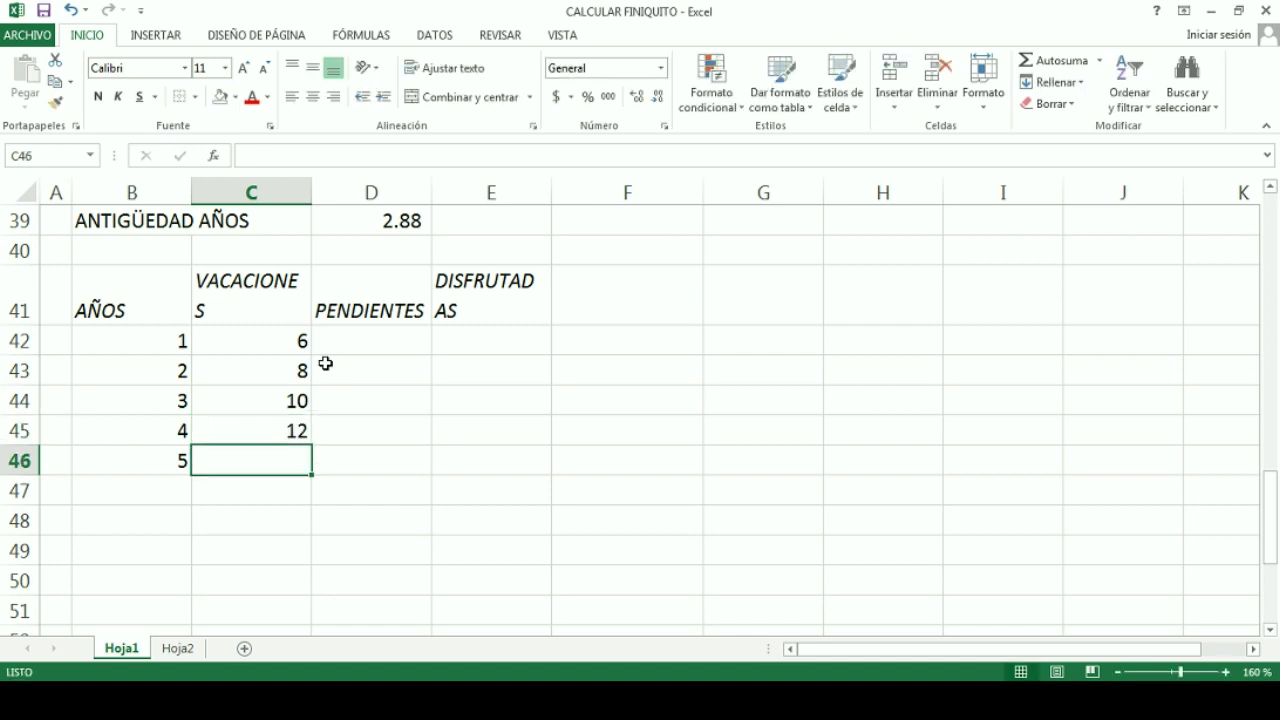
type("14")
key("Return")
key("Left")
key("Up")
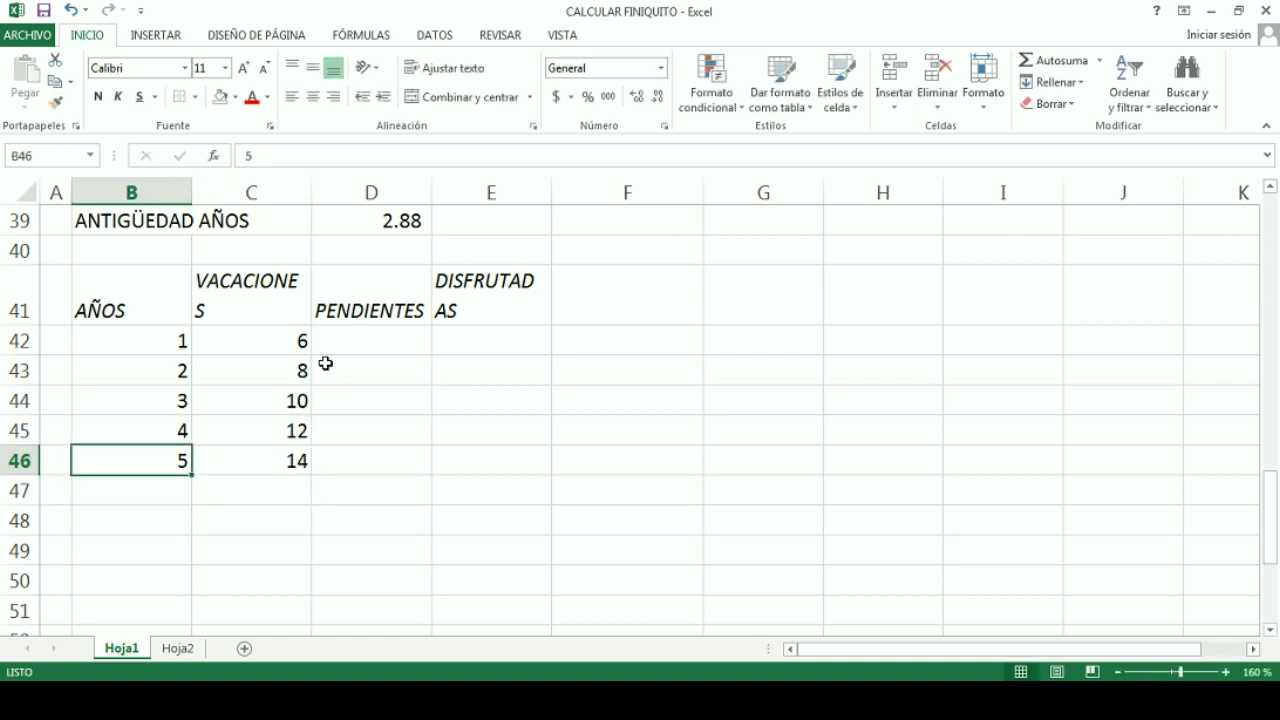
Enter years 10, 15, 20 and 25 below the existing years in column B.
key("Down")
type("10")
key("Return")
type("15")
key("Return")
type("2")
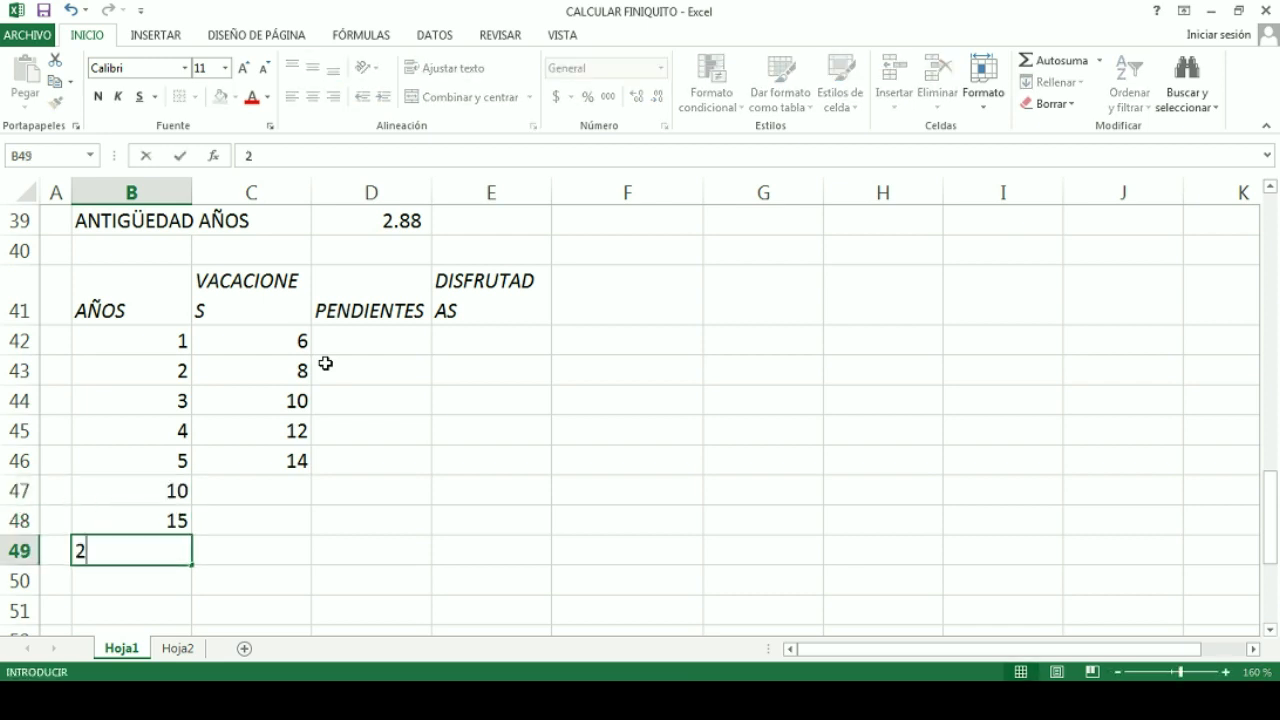
type("0")
key("Return")
type("25")
key("Up")
Enter 16, 18, 20 and 22 vacation days beside those years in column C.
key("Right")
key("Up")
key("Up")
key("Up")
key("Down")
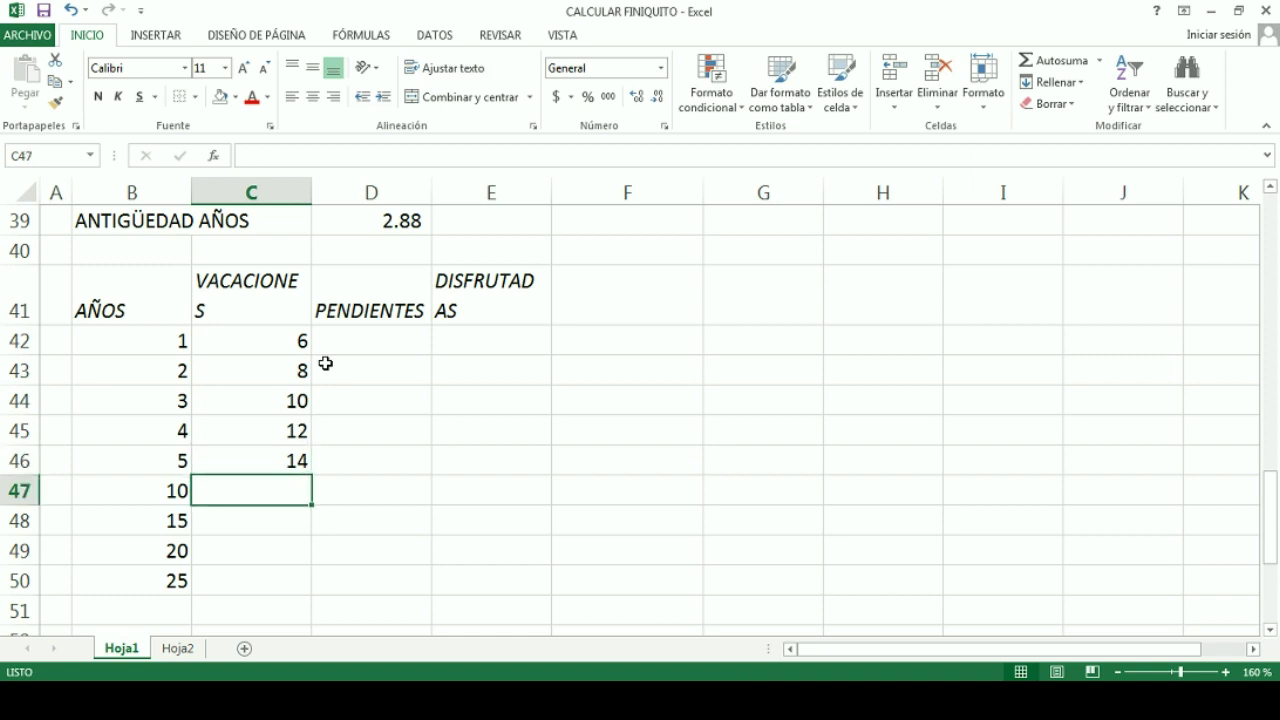
type("16")
key("Return")
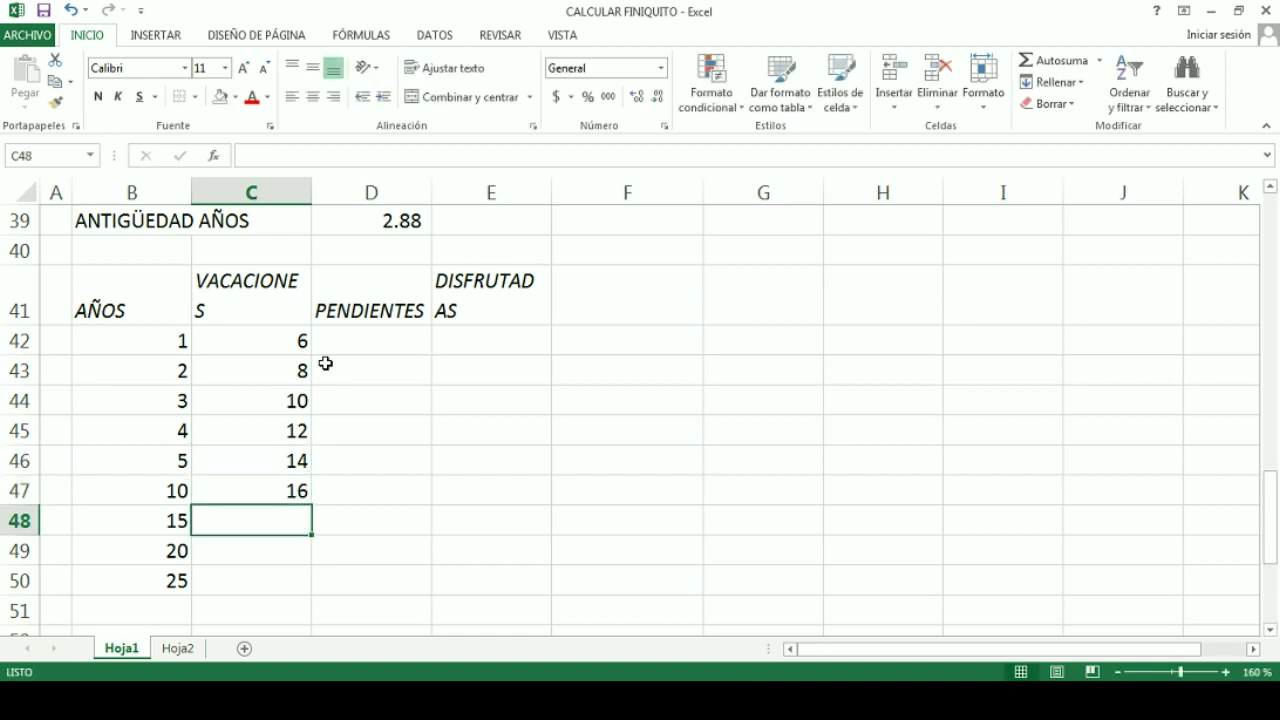
type("18")
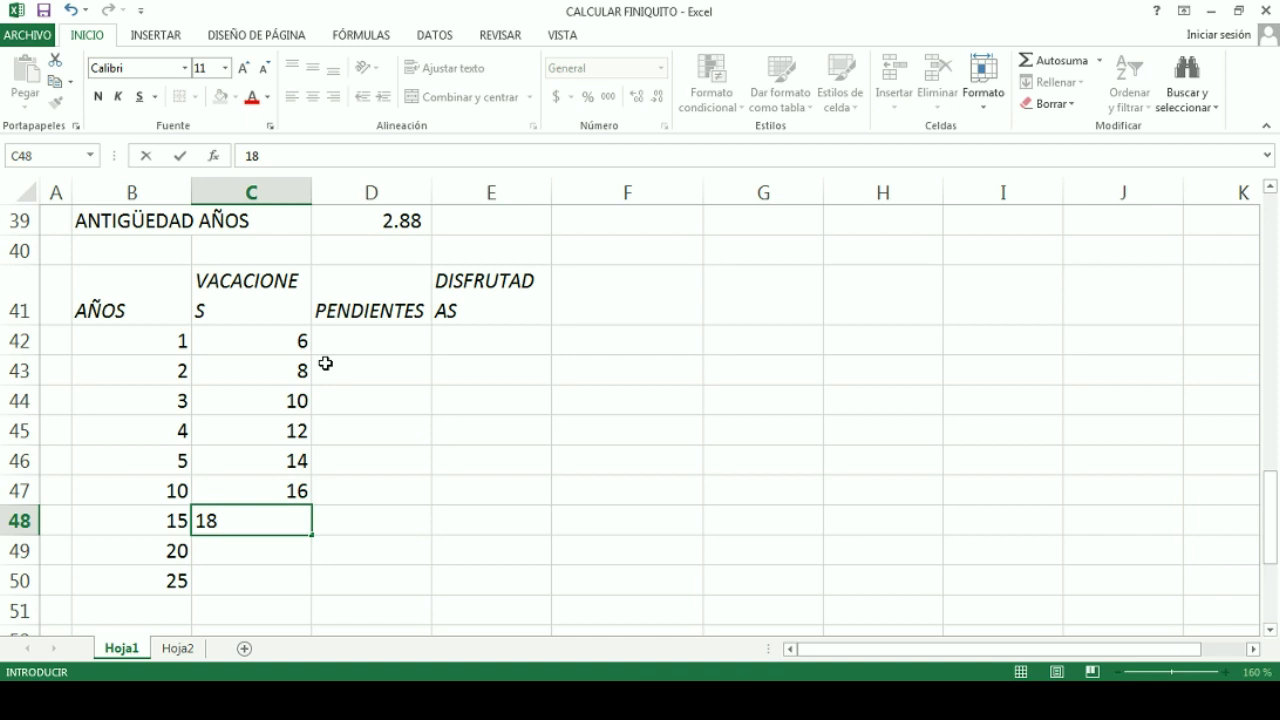
key("Return")
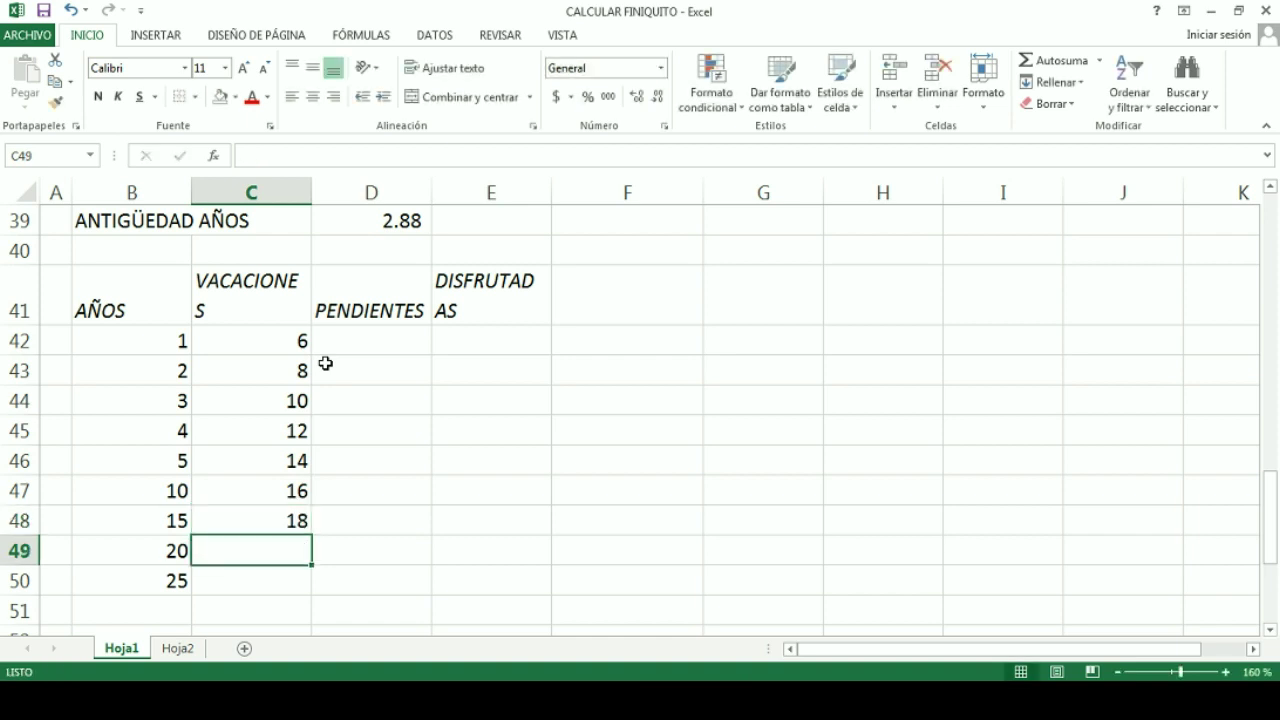
type("20")
key("Return")
type("22")
key("Tab")
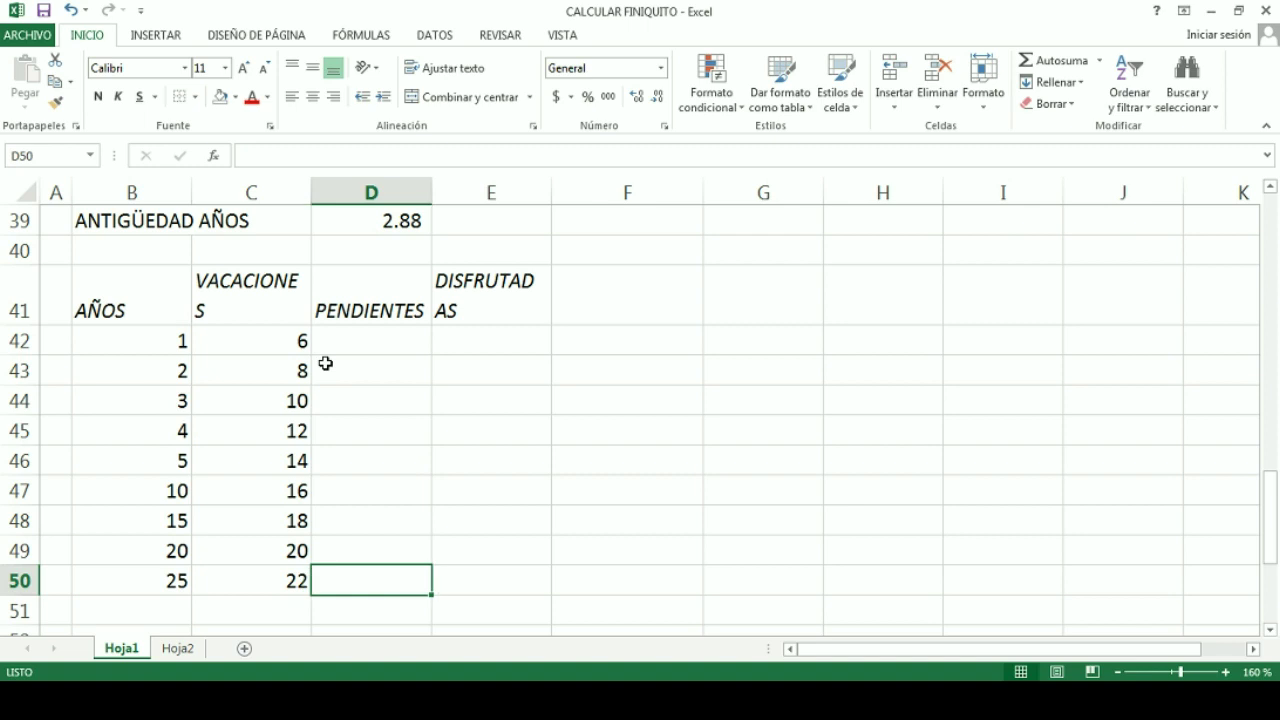
key("Up")
key("Up")
key("Up")
key("Up")
key("Up")
key("Up")
key("Up")
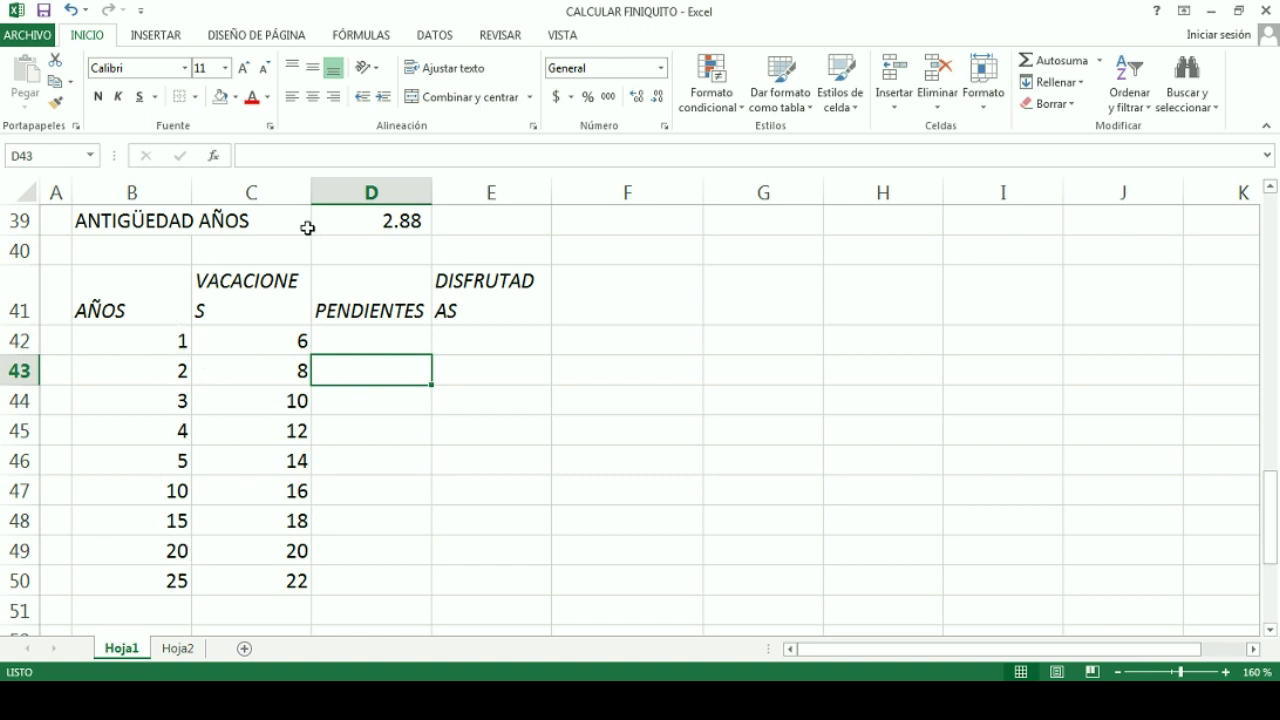
scroll(231, 289, "up", 1)
Fill the ANTIGÜEDAD AÑOS row and the year 1 and 2 rows yellow.
left_click_drag(155, 320, 370, 320)
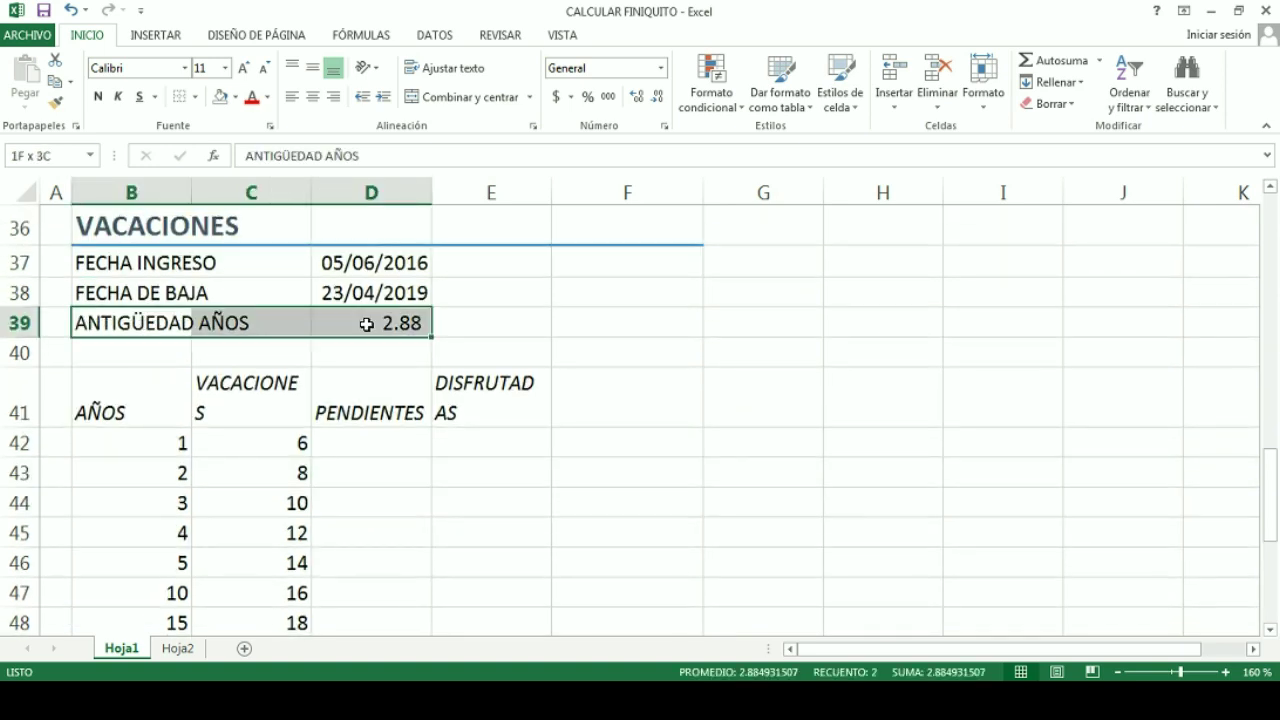
left_click(235, 97)
left_click(267, 243)
left_click(370, 400)
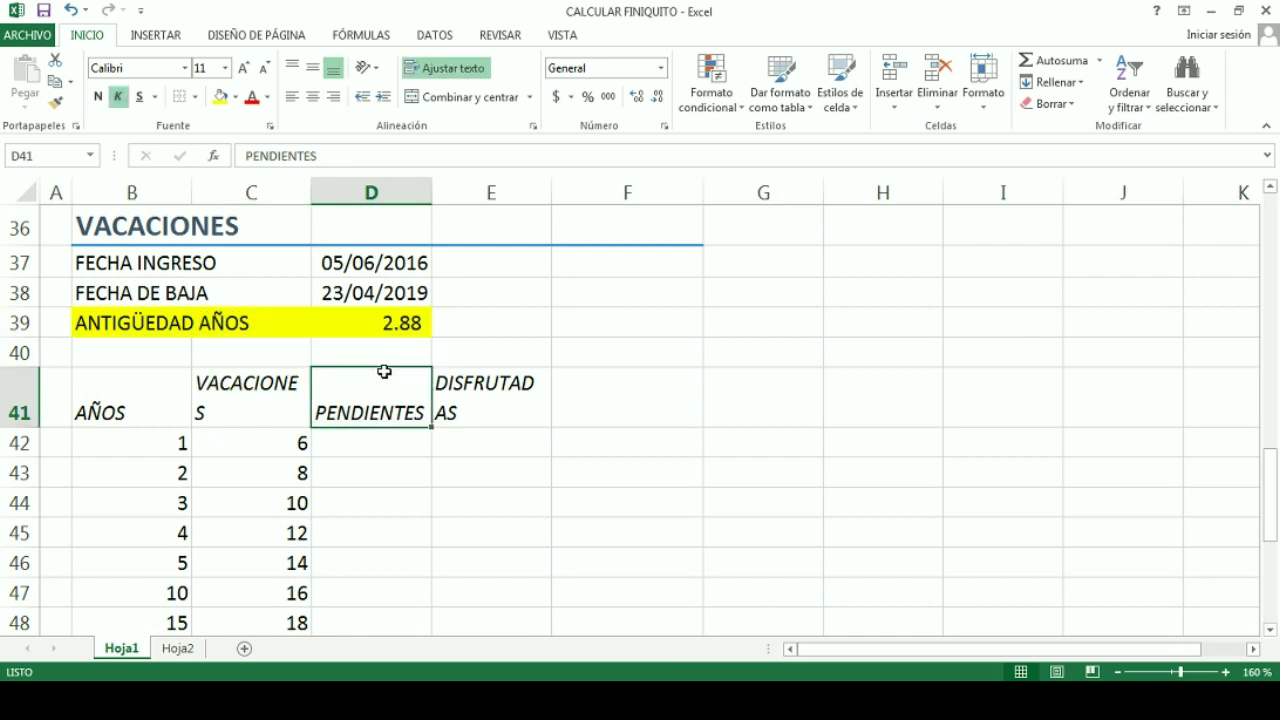
scroll(180, 370, "down", 1)
left_click(127, 343)
left_click_drag(127, 343, 357, 340)
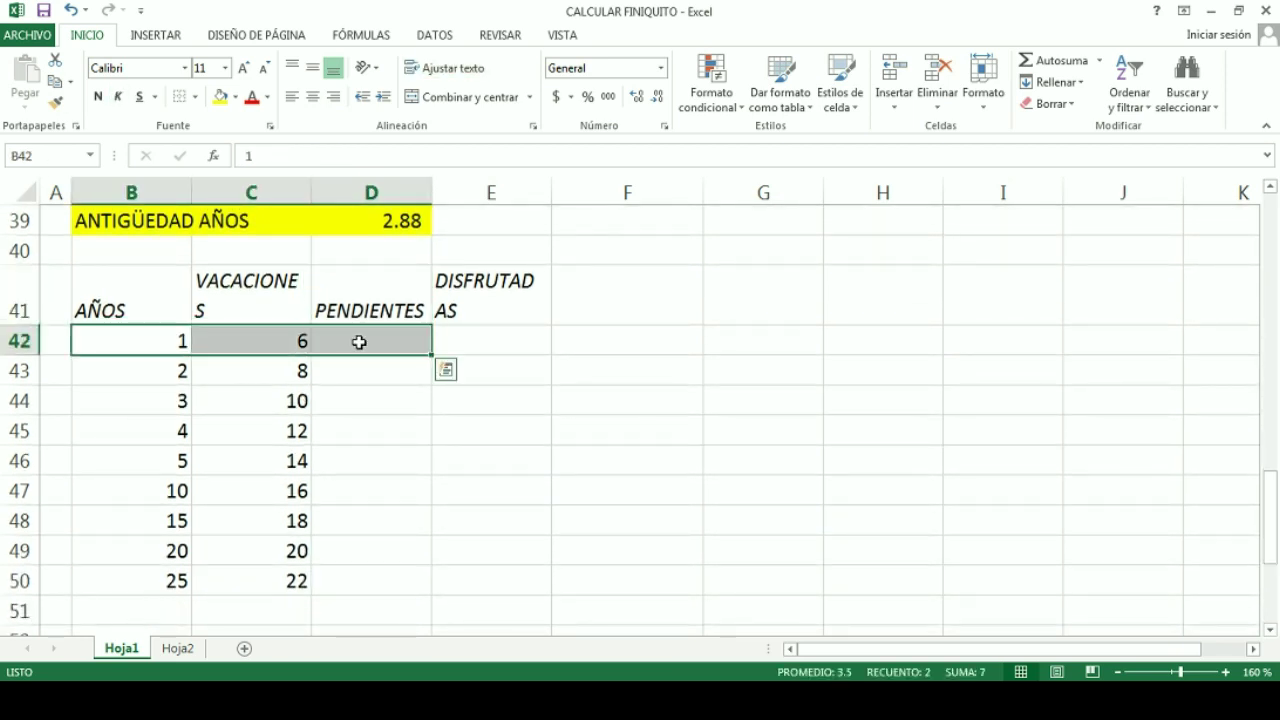
left_click_drag(108, 341, 503, 371)
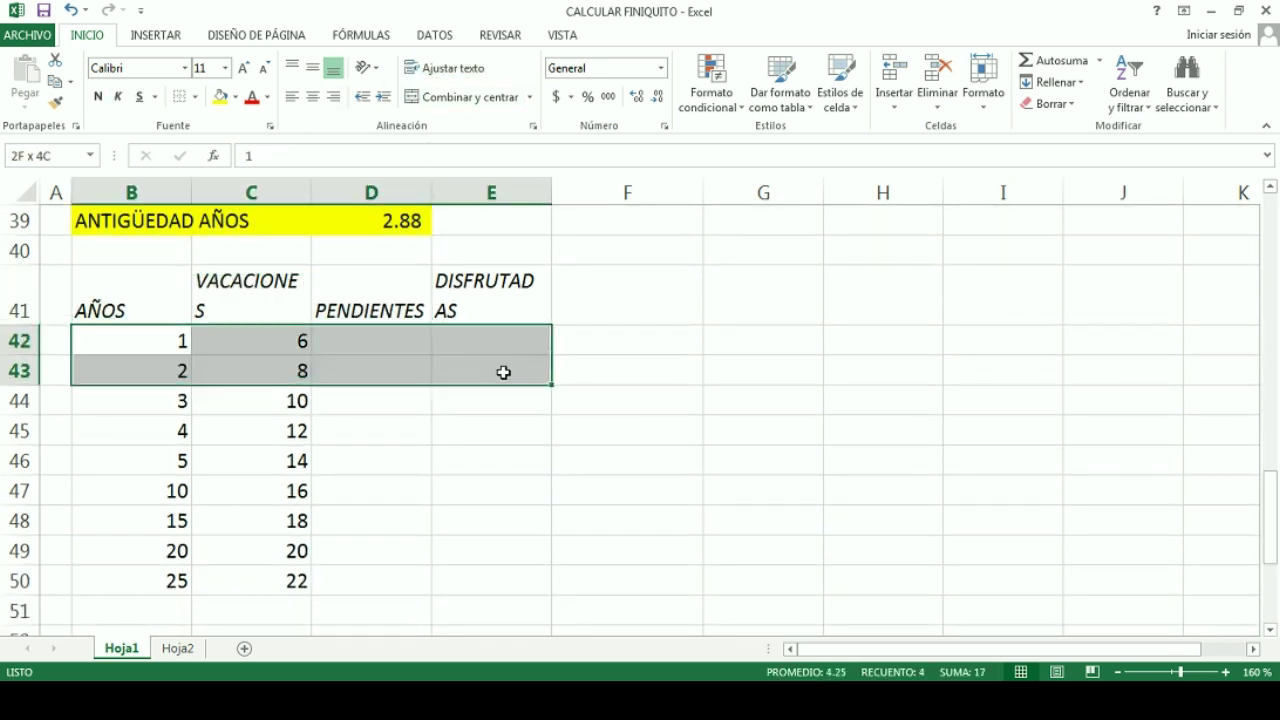
left_click(218, 97)
Add 0.88 below year 25 in B51 and fill that row yellow across the table.
left_click(167, 611)
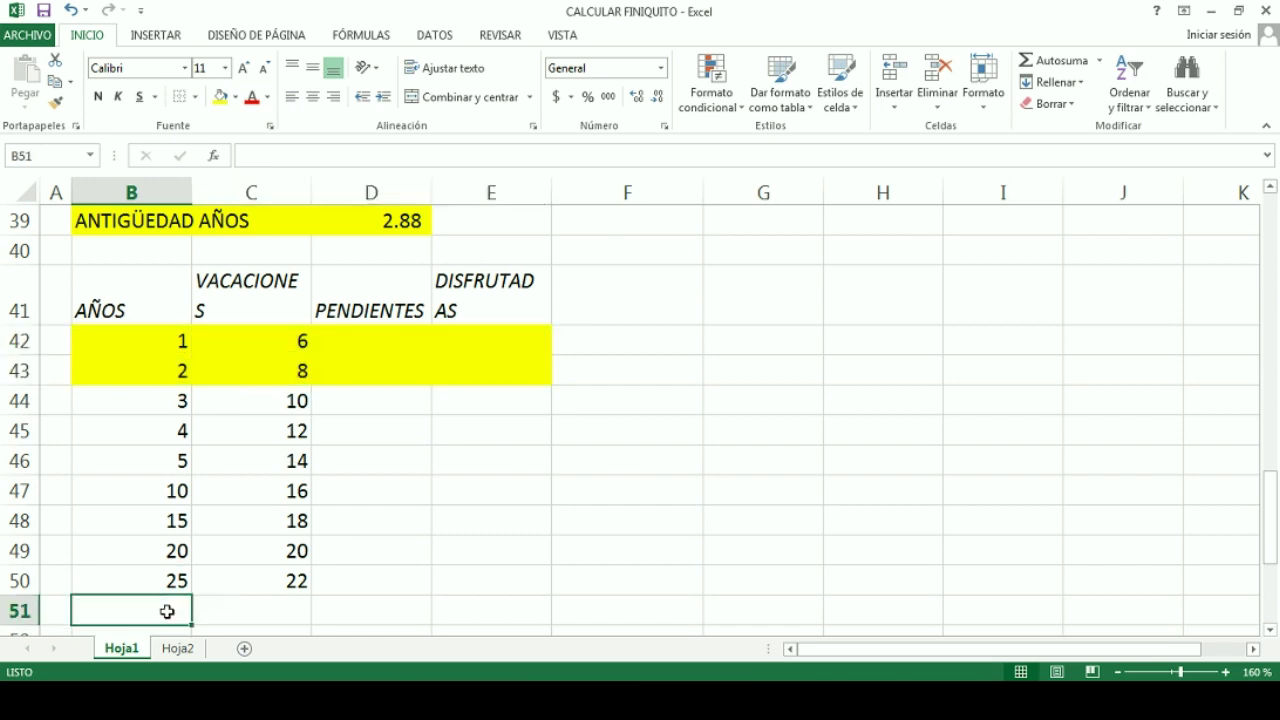
type(".88")
left_click(271, 558)
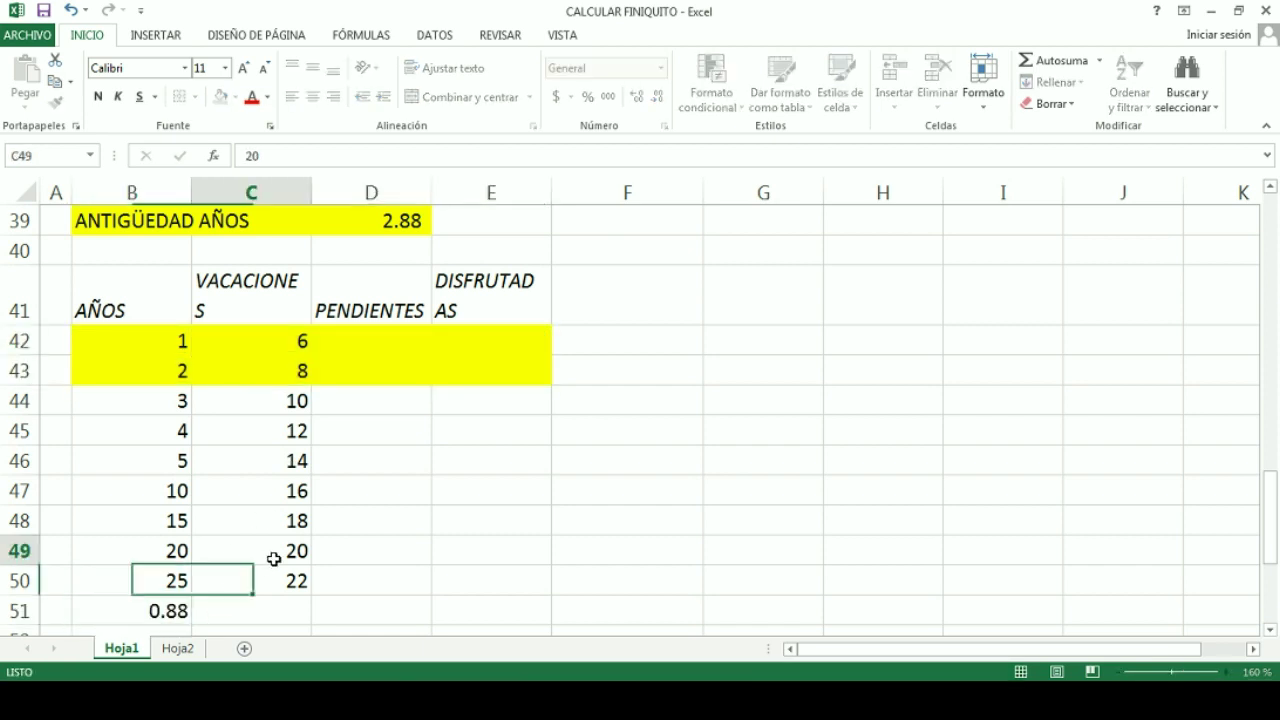
left_click_drag(152, 612, 517, 605)
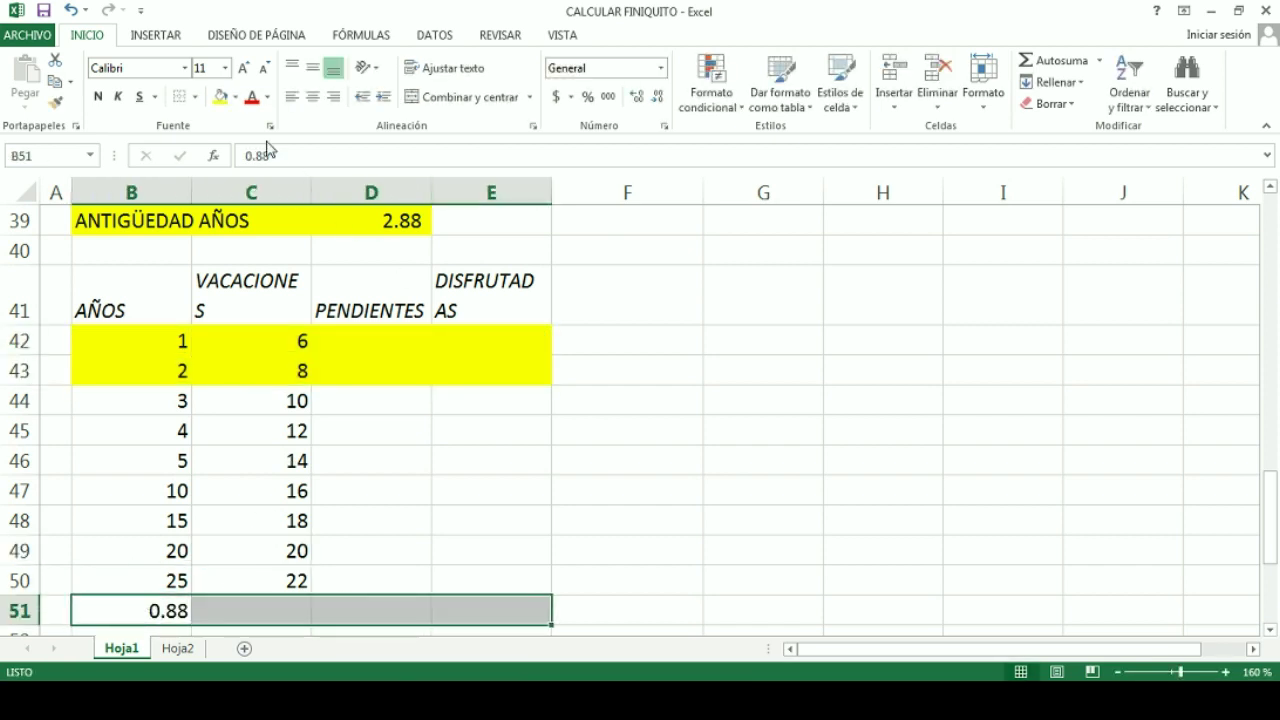
left_click(222, 97)
left_click(405, 455)
scroll(405, 453, "down", 1)
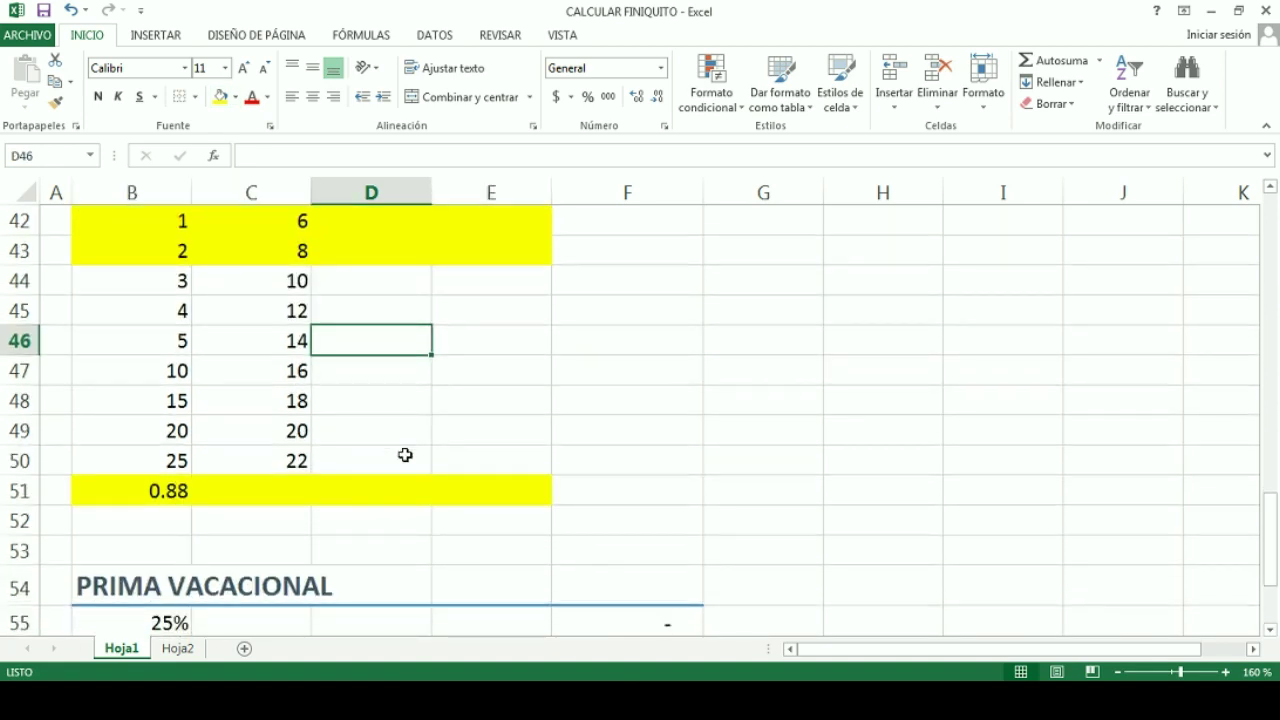
scroll(337, 511, "up", 1)
scroll(300, 527, "down", 1)
scroll(235, 505, "up", 1)
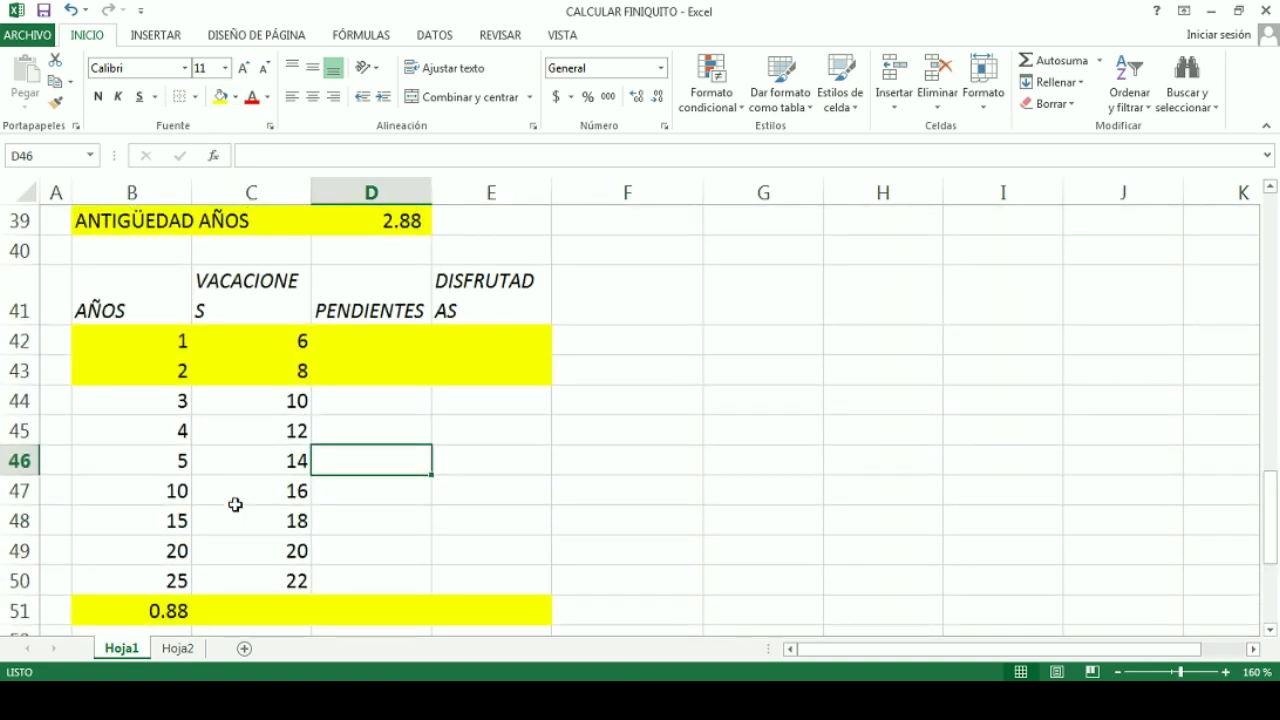
scroll(235, 505, "down", 1)
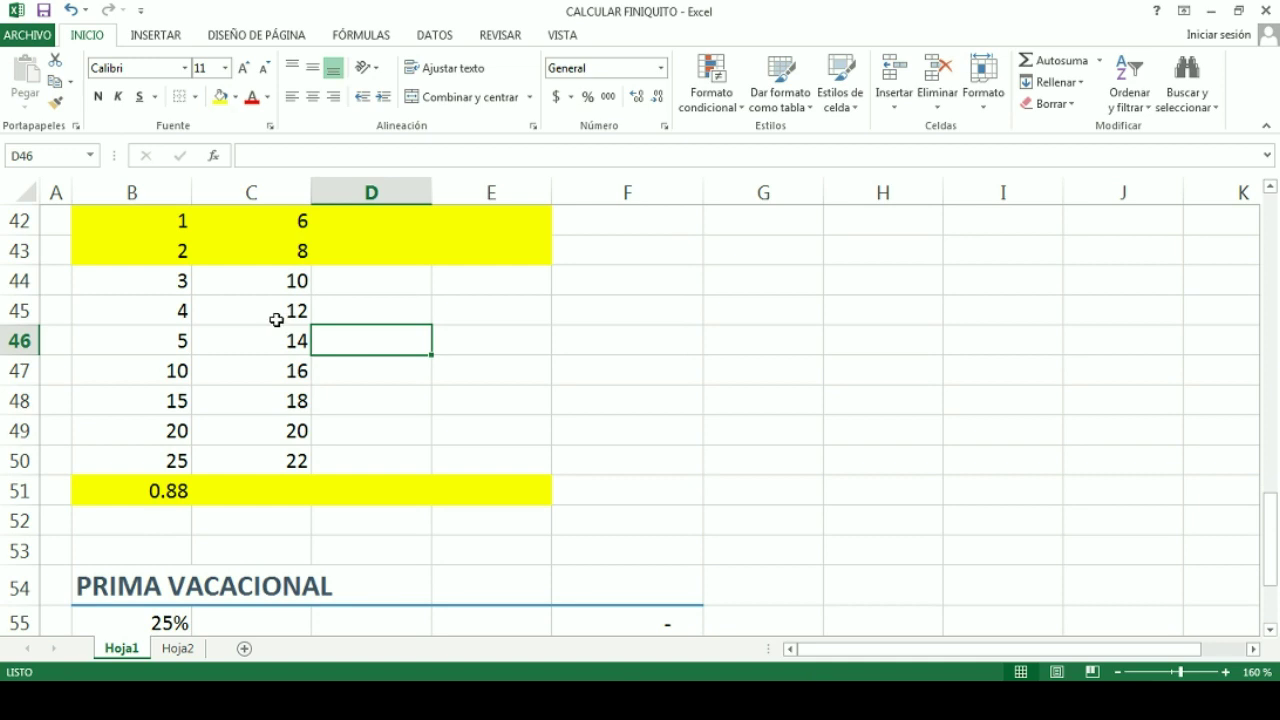
scroll(276, 319, "up", 1)
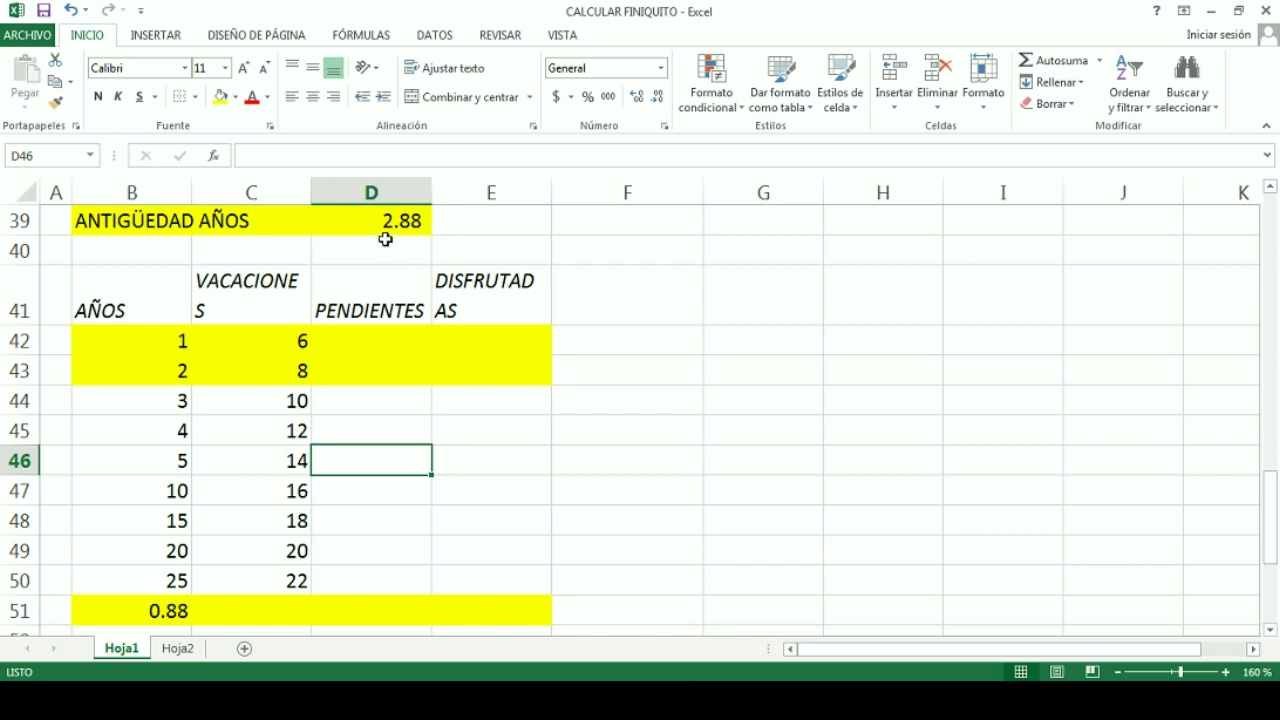
Enter 1 in F46 as the divisor value.
left_click_drag(120, 371, 238, 365)
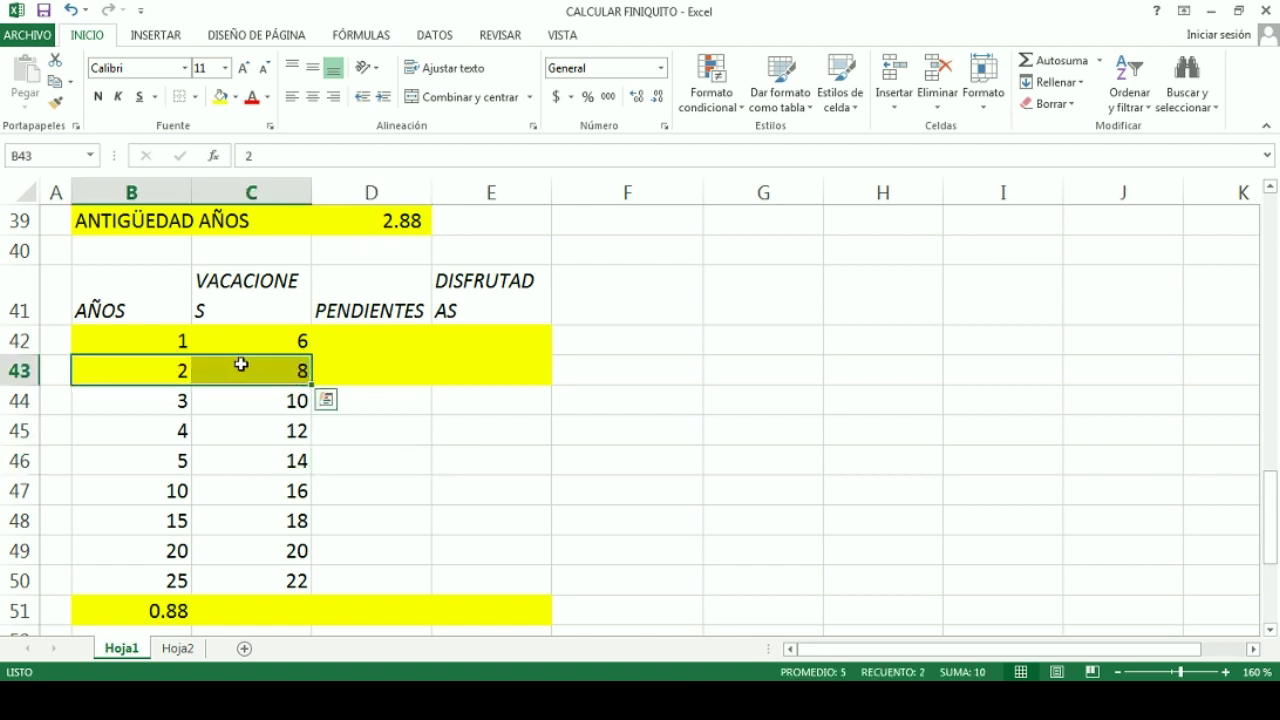
left_click(424, 491)
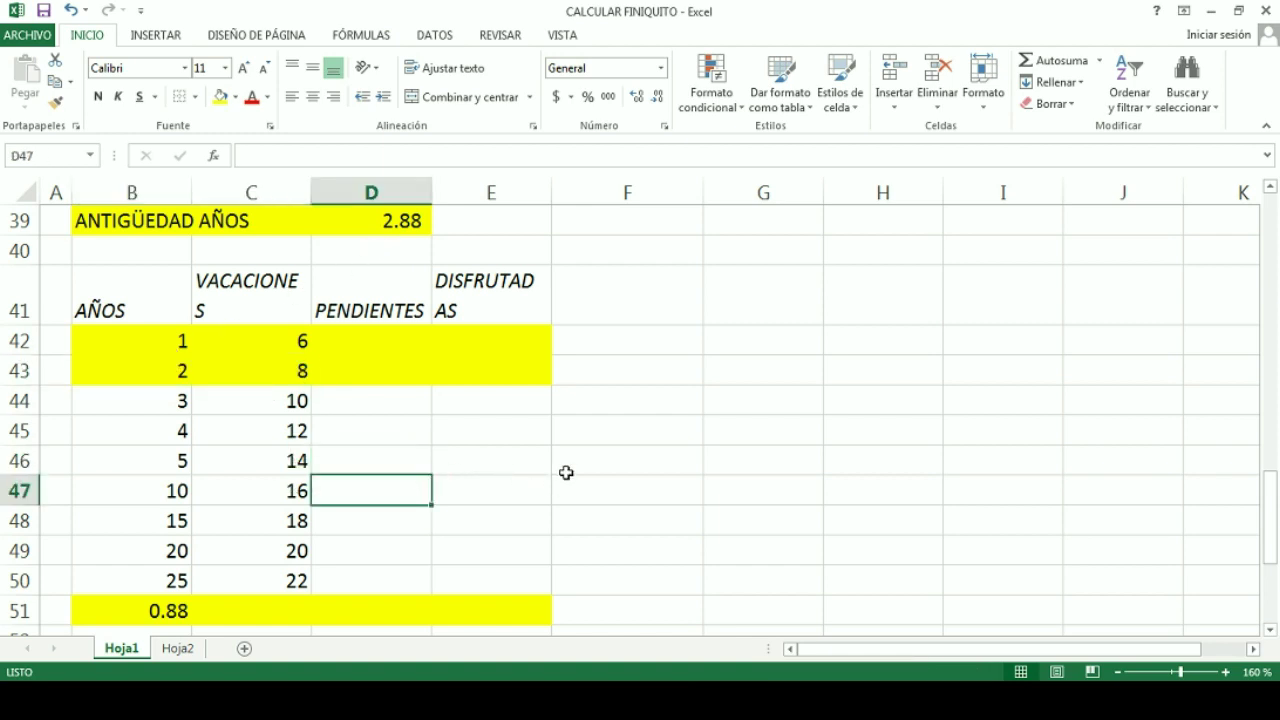
left_click(663, 451)
type("1")
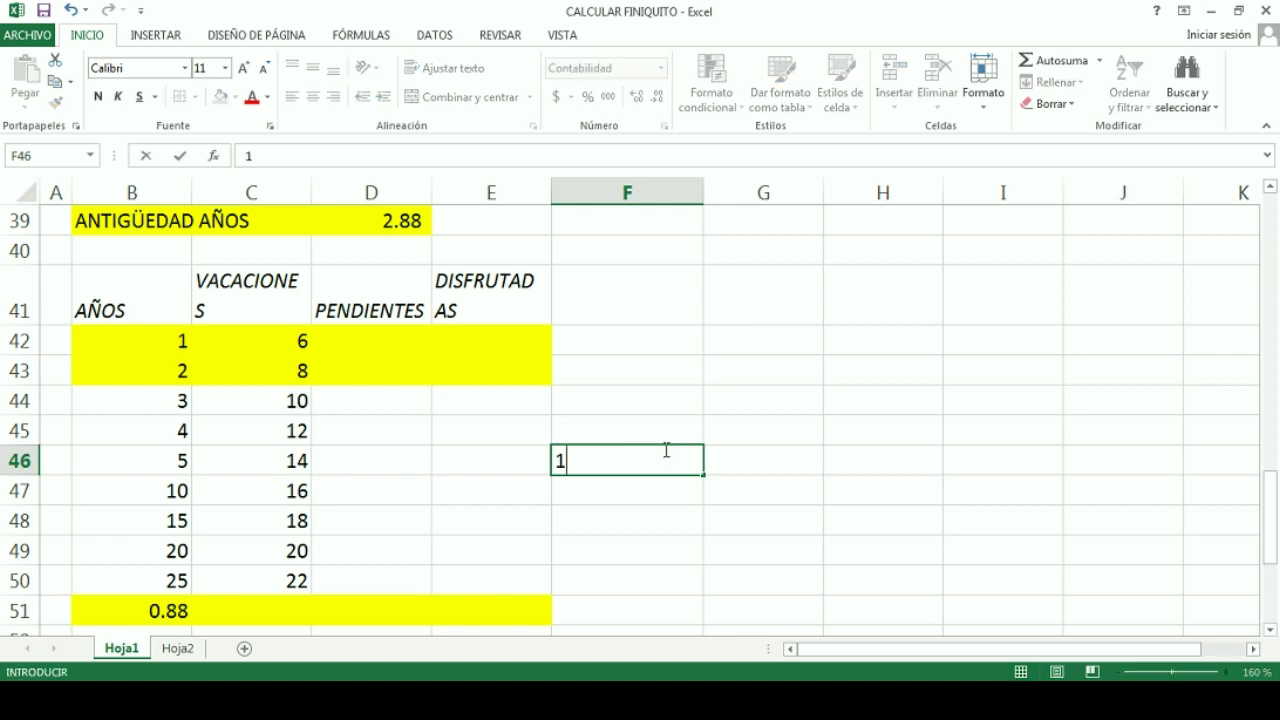
key("Tab")
key("Left")
Enter 8 in G46 as the vacation days multiplier.
key("Left")
key("Right")
key("Left")
key("Up")
key("Up")
key("Left")
key("Left")
key("Left")
key("Up")
key("Right")
key("Down")
key("Right")
key("Right")
key("Right")
key("Down")
key("Down")
key("Right")
type("8")
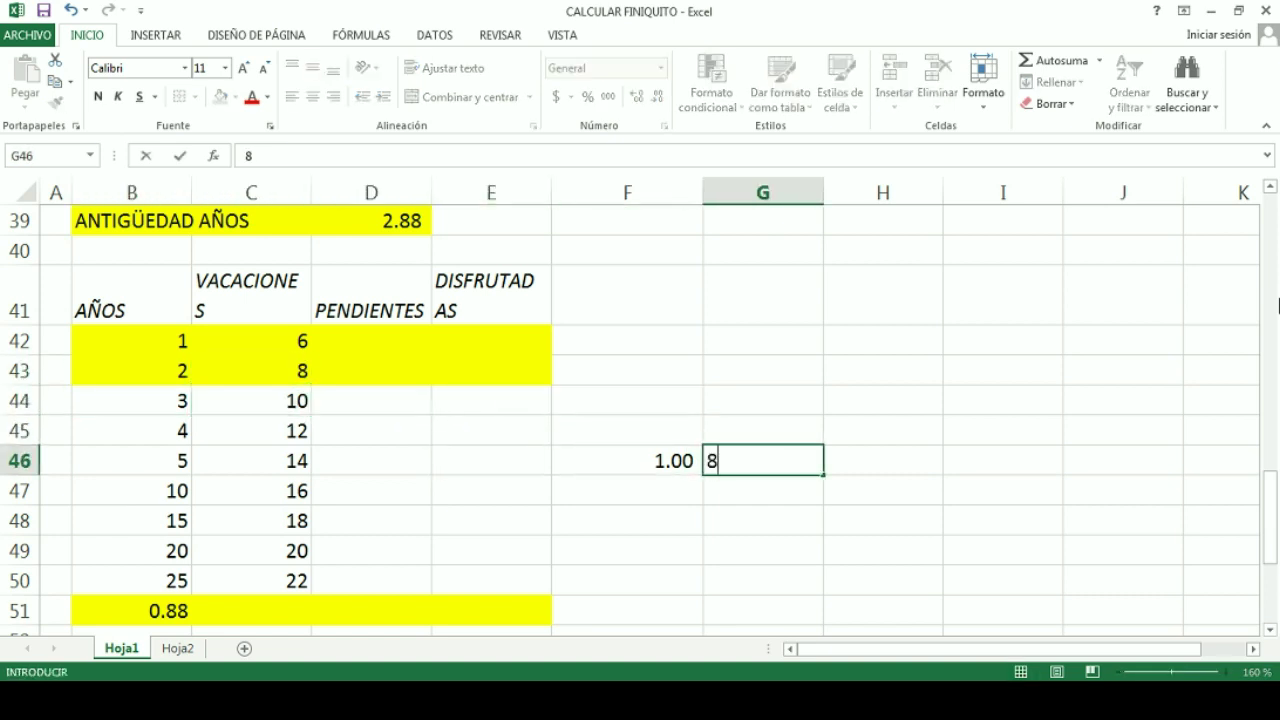
key("Left")
key("Down")
key("Down")
key("Left")
key("Left")
key("Left")
key("Down")
key("Down")
key("Down")
key("Down")
key("Left")
key("Right")
Enter =+(B51*G46)/F46 in C51, giving 7.04 vacation days.
type("+(")
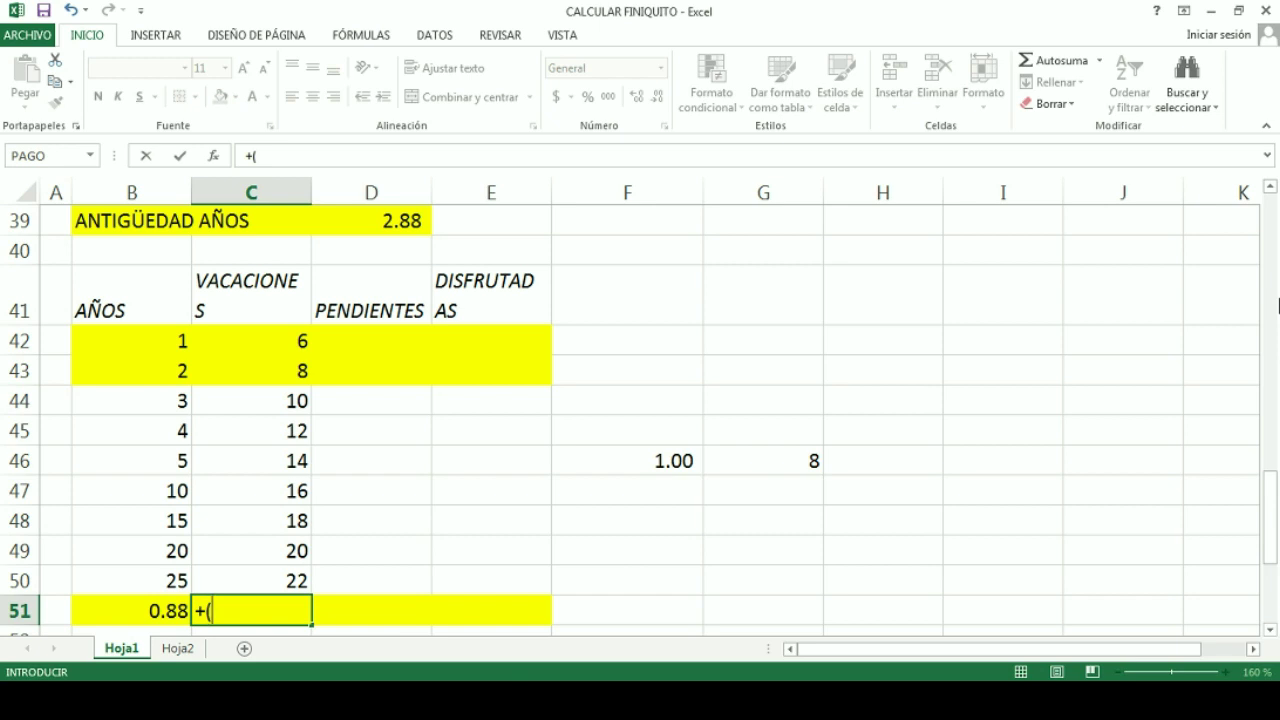
key("Left")
type("*")
key("Right")
key("Right")
key("Right")
key("Right")
key("Up")
key("Up")
key("Up")
key("Up")
key("Up")
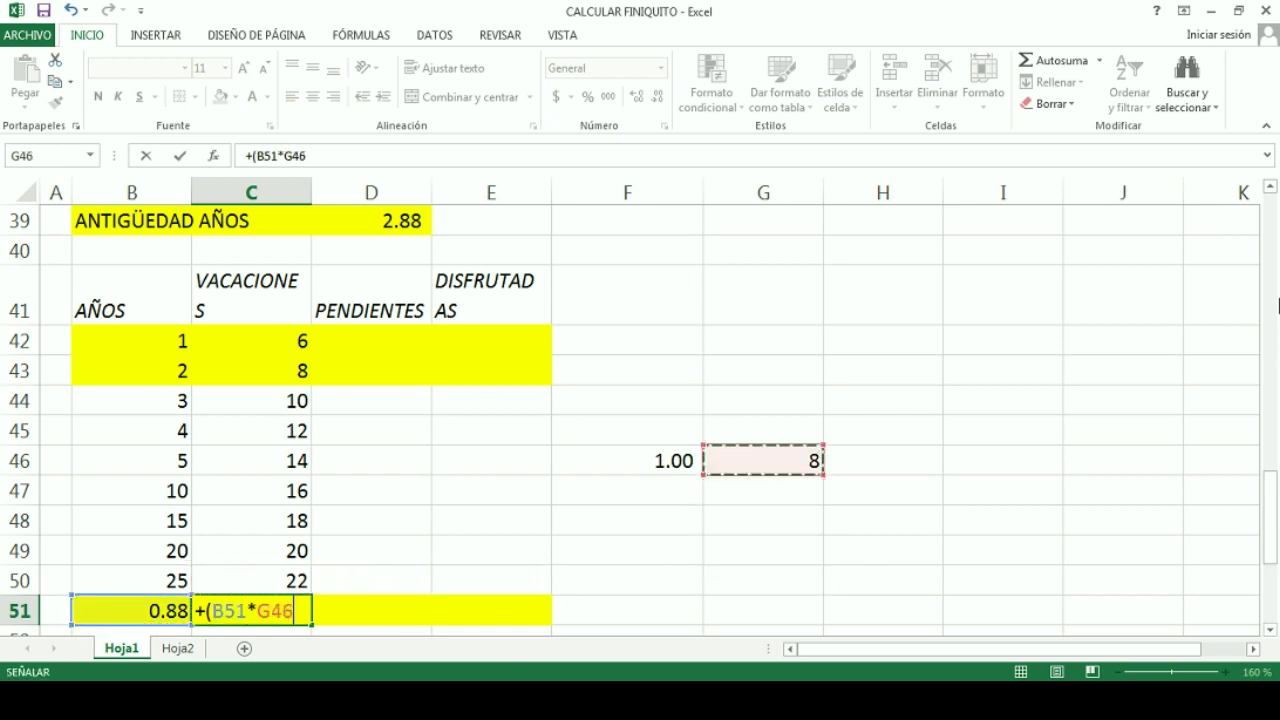
type(")/")
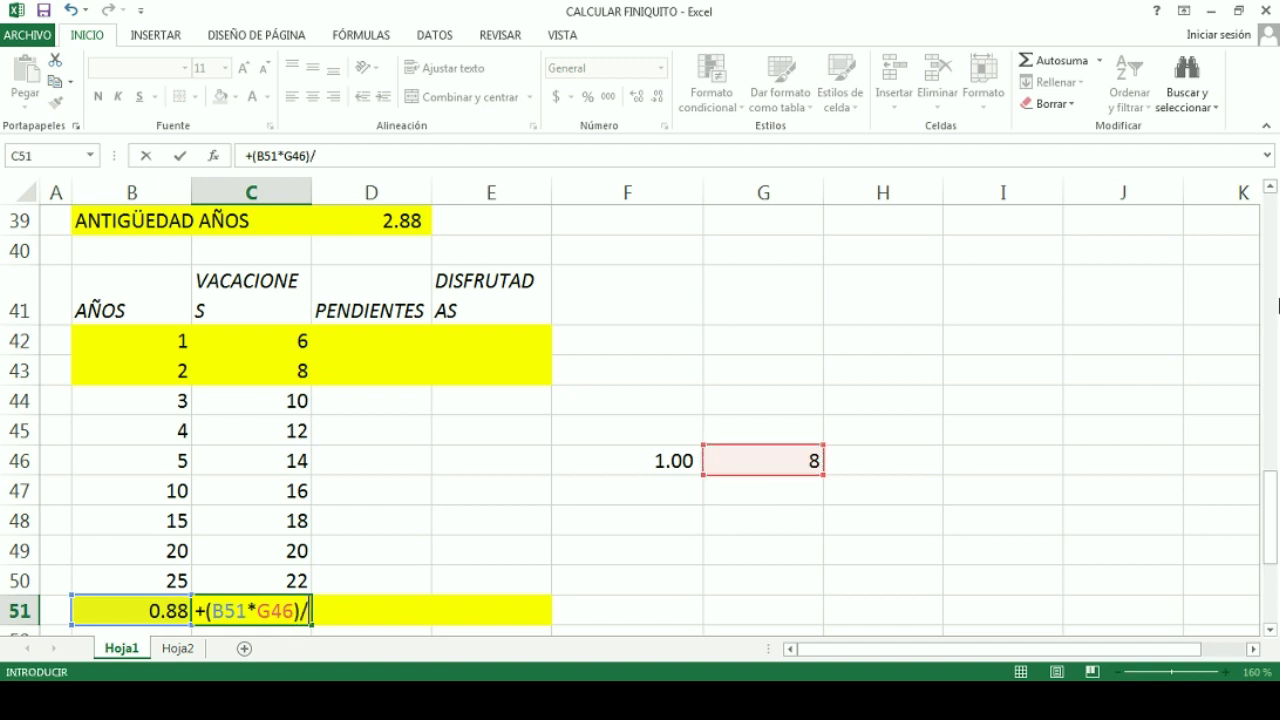
key("Up")
key("Right")
key("Right")
key("Right")
key("Up")
key("Up")
key("Up")
key("Up")
key("Return")
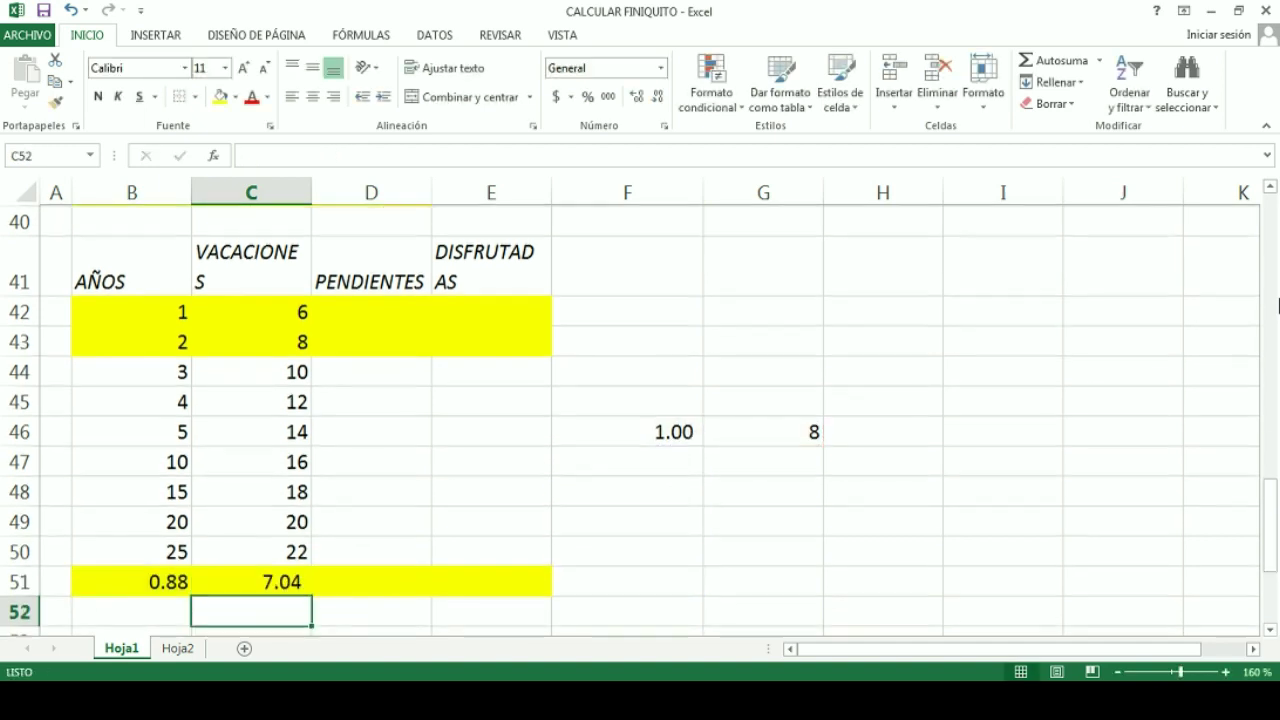
key("Up")
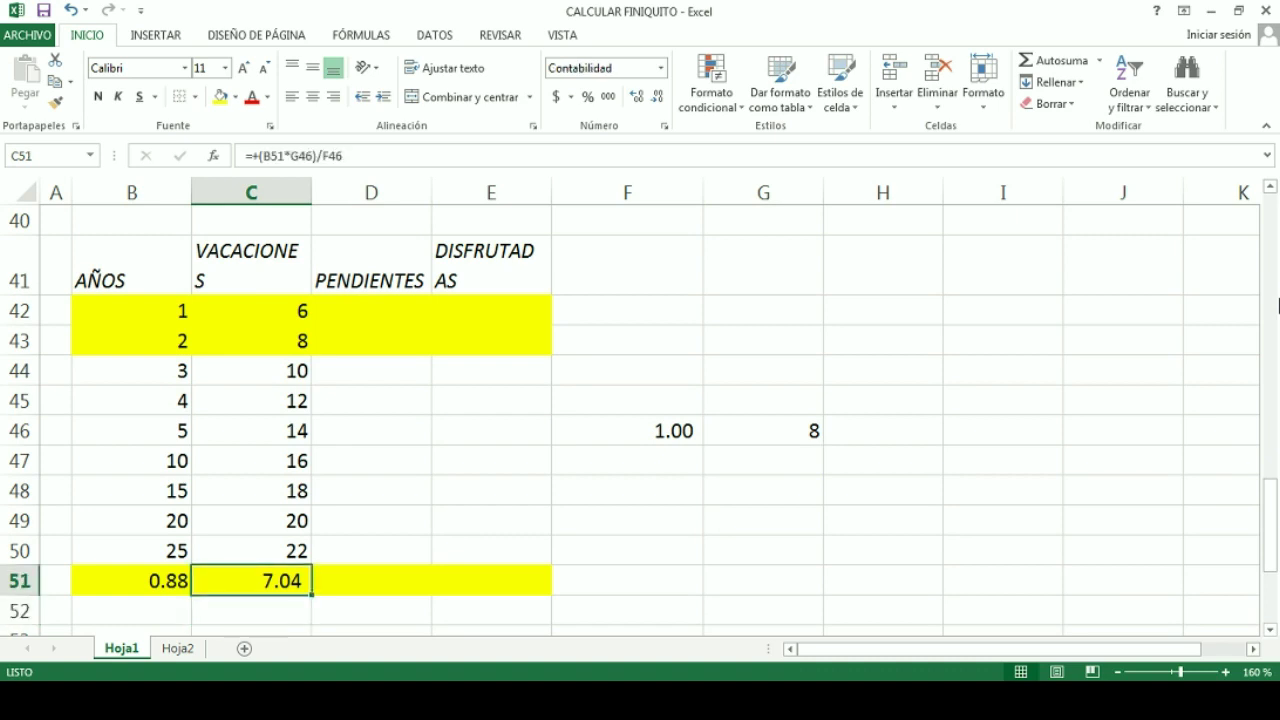
key("Right")
key("Up")
key("Up")
key("Up")
key("Up")
key("Up")
key("Up")
key("Up")
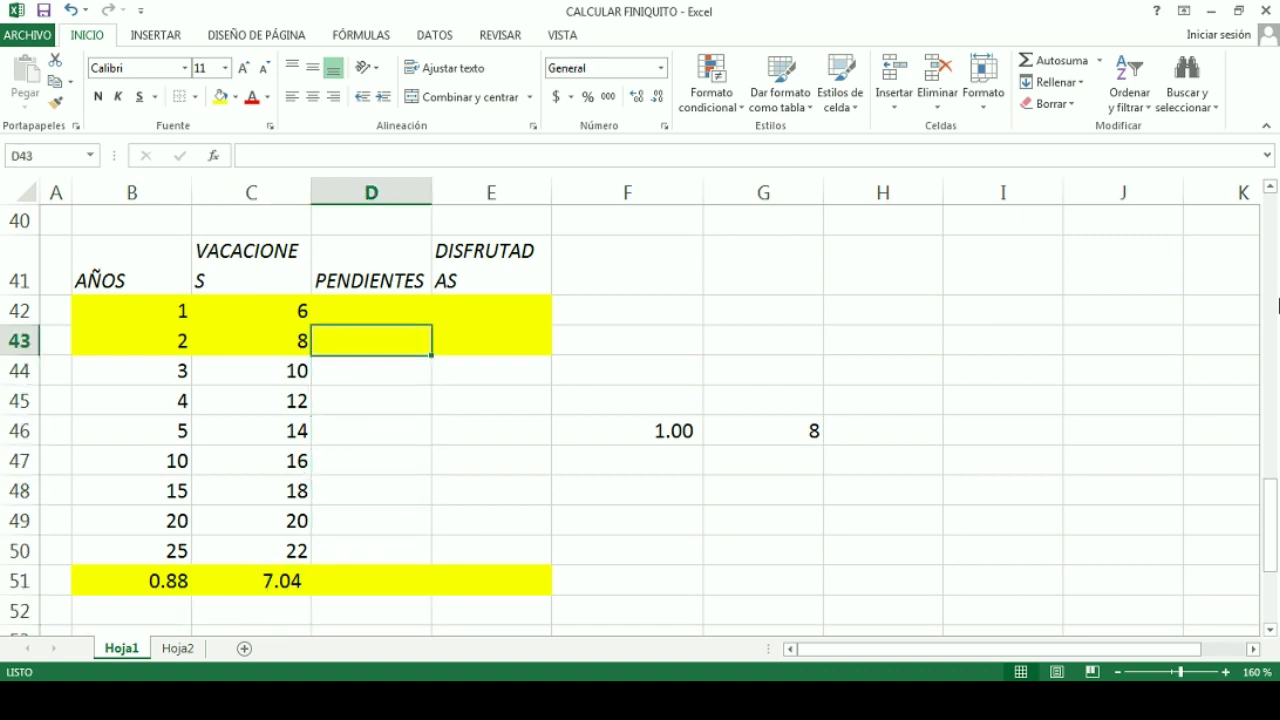
key("Up")
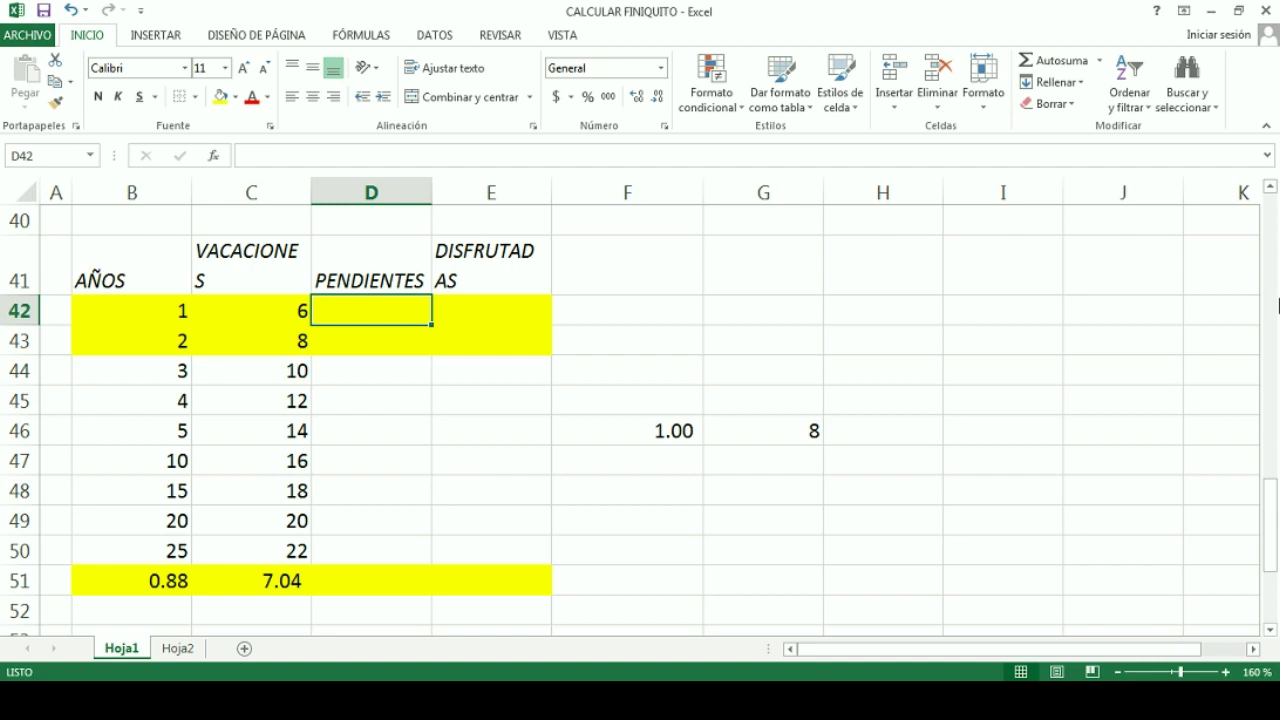
key("Left")
key("Down")
key("Right")
key("Up")
key("Left")
key("Left")
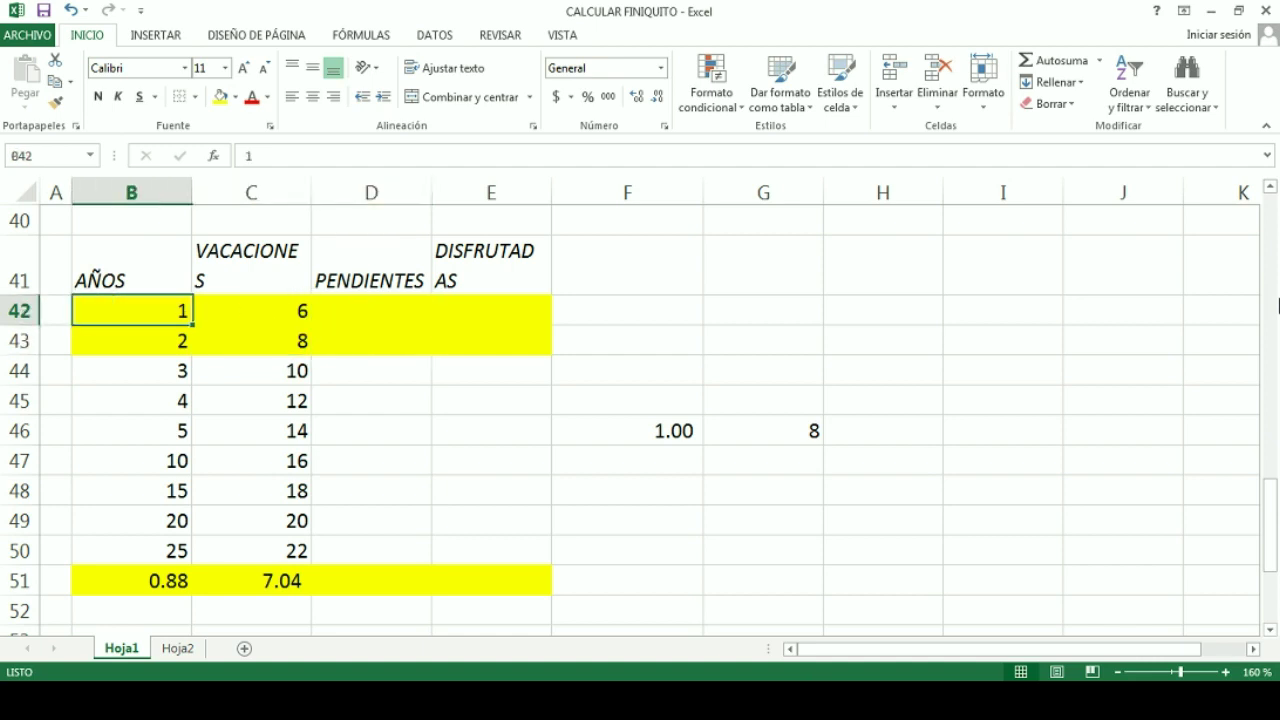
key("Down")
key("Down")
key("Down")
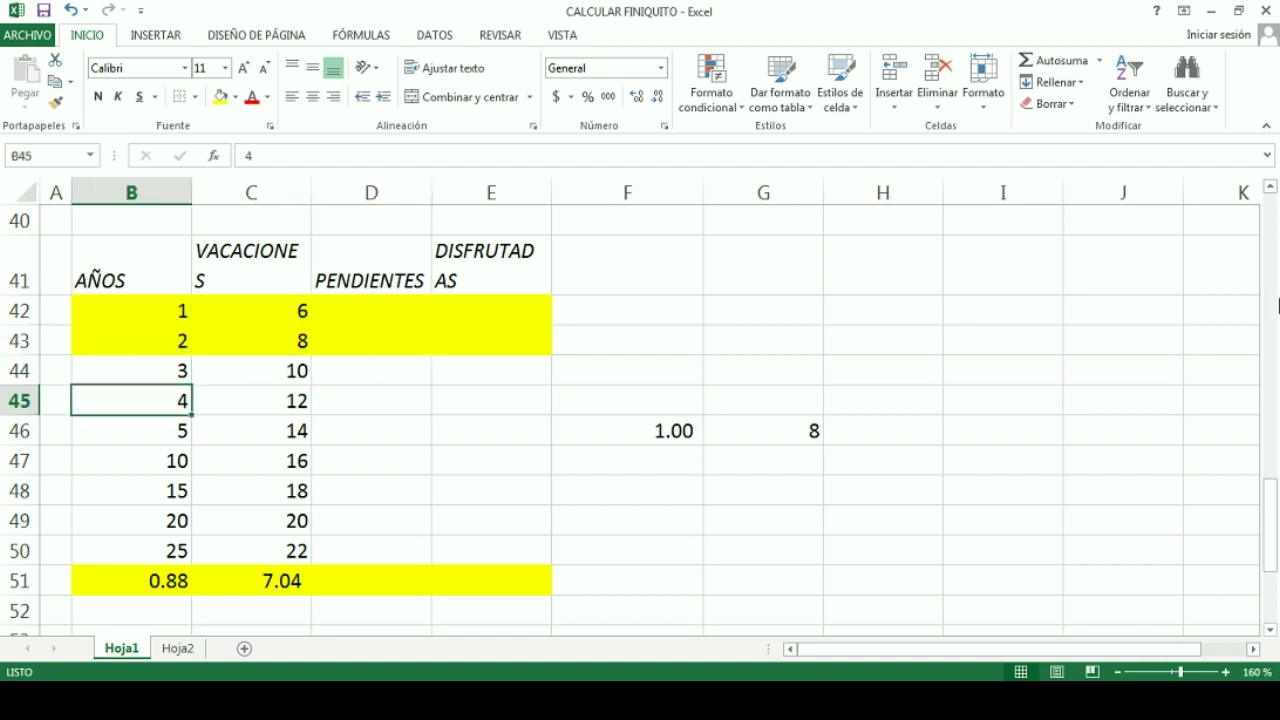
key("Right")
key("Right")
key("Left")
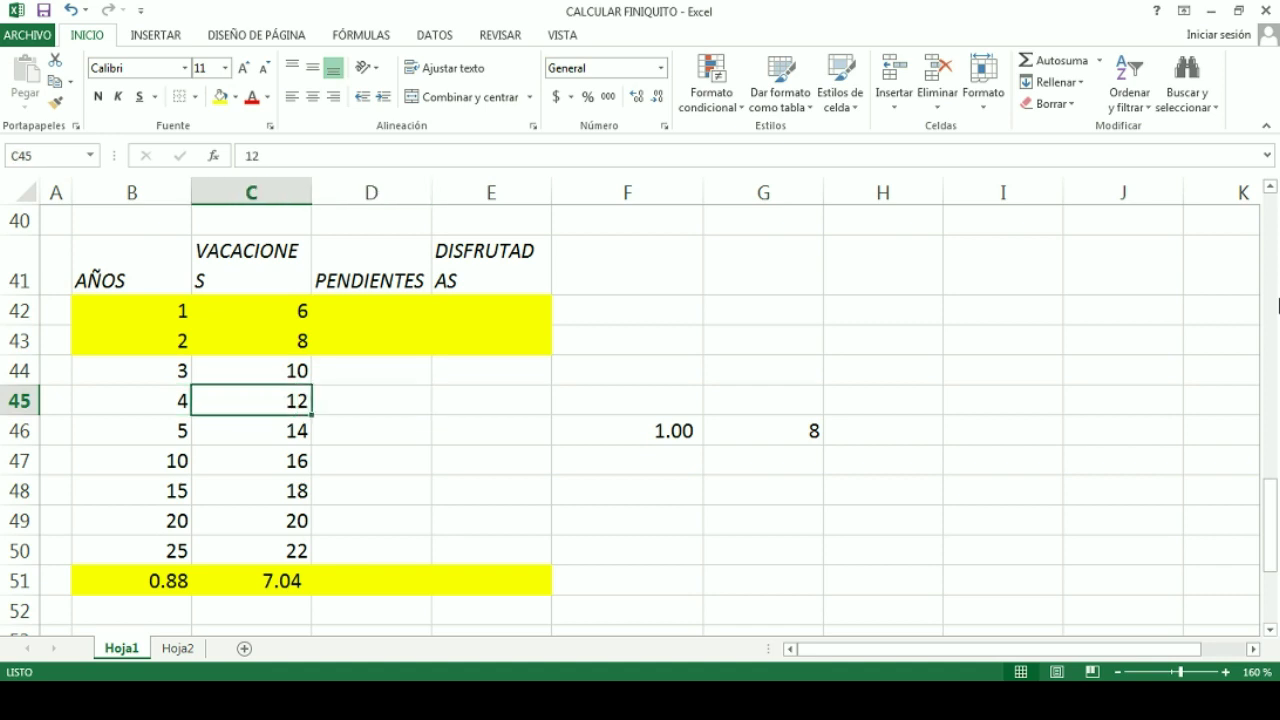
key("Up")
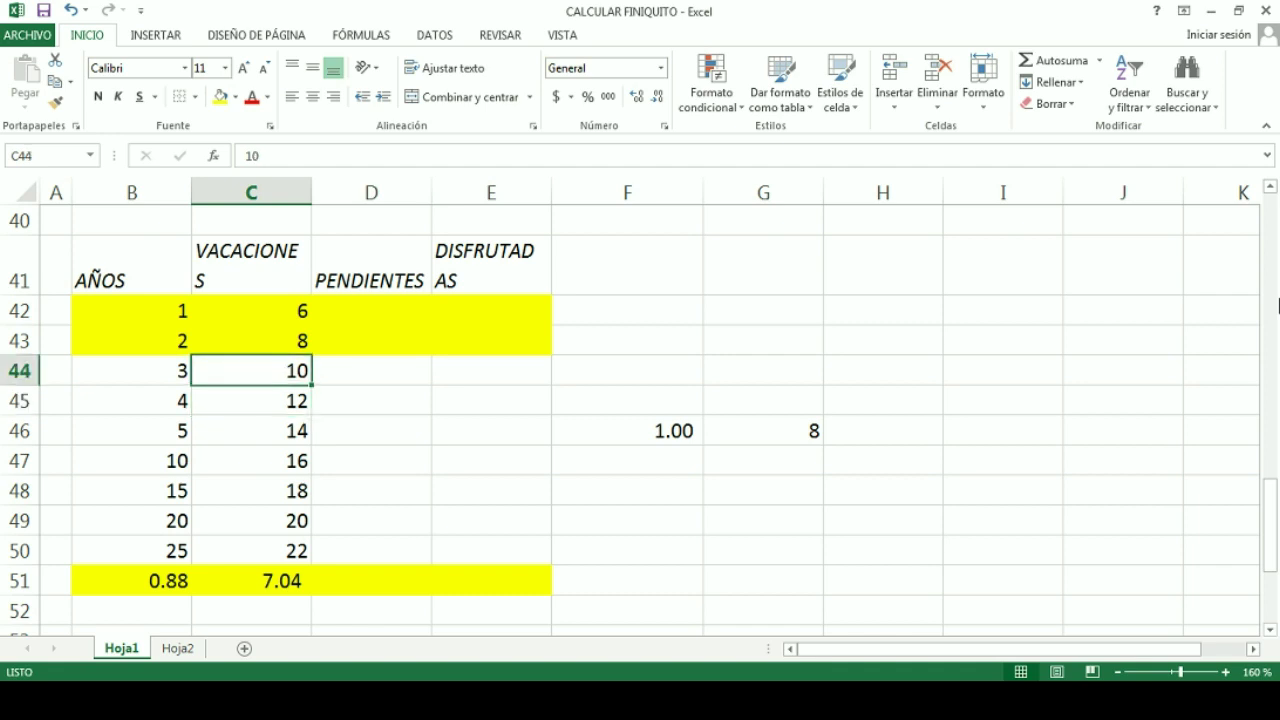
key("Right")
key("Up")
key("Up")
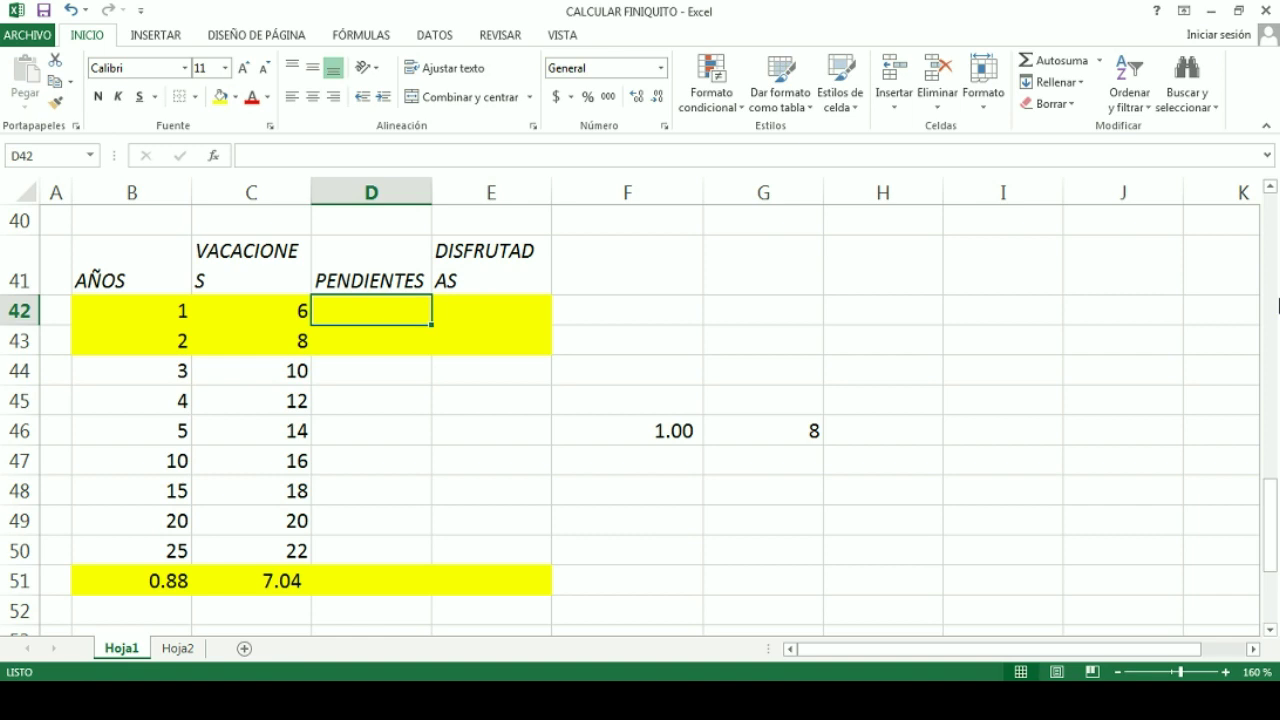
type("6")
Retitle the column D header DISFRUTADAS and the column E header PENDIENTES.
key("BackSpace")
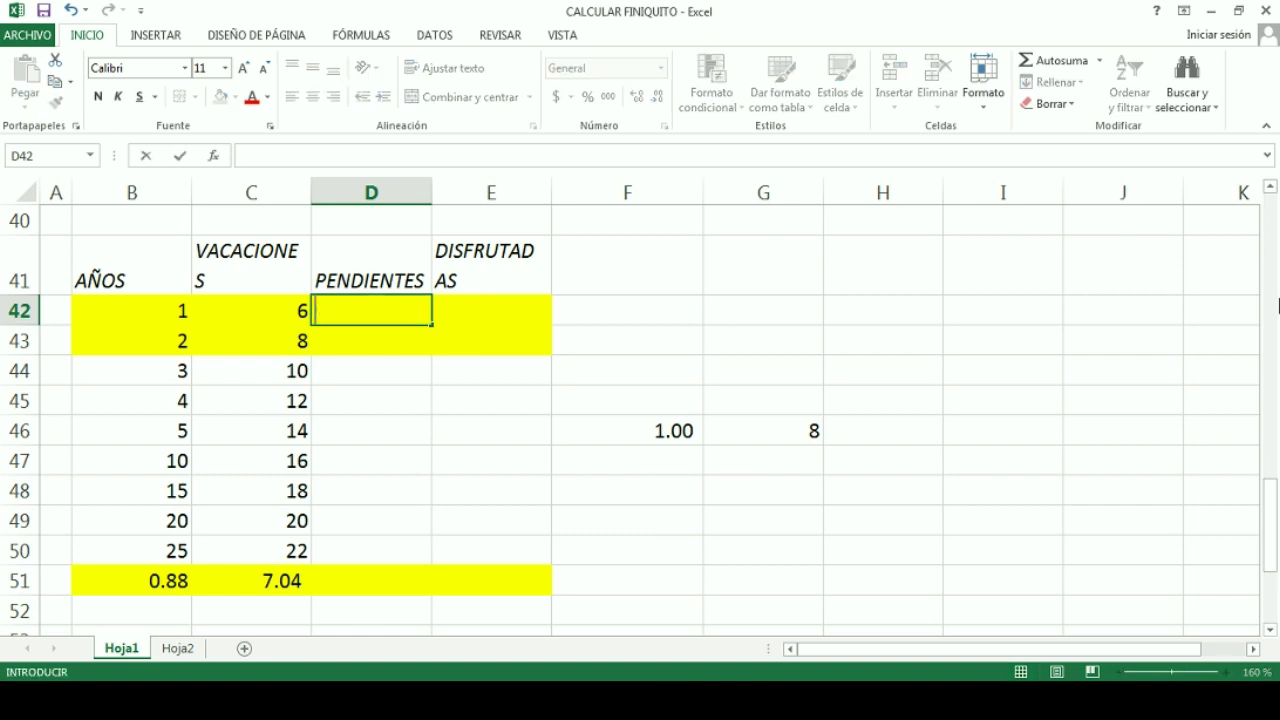
key("Up")
type("DISFRUTA")
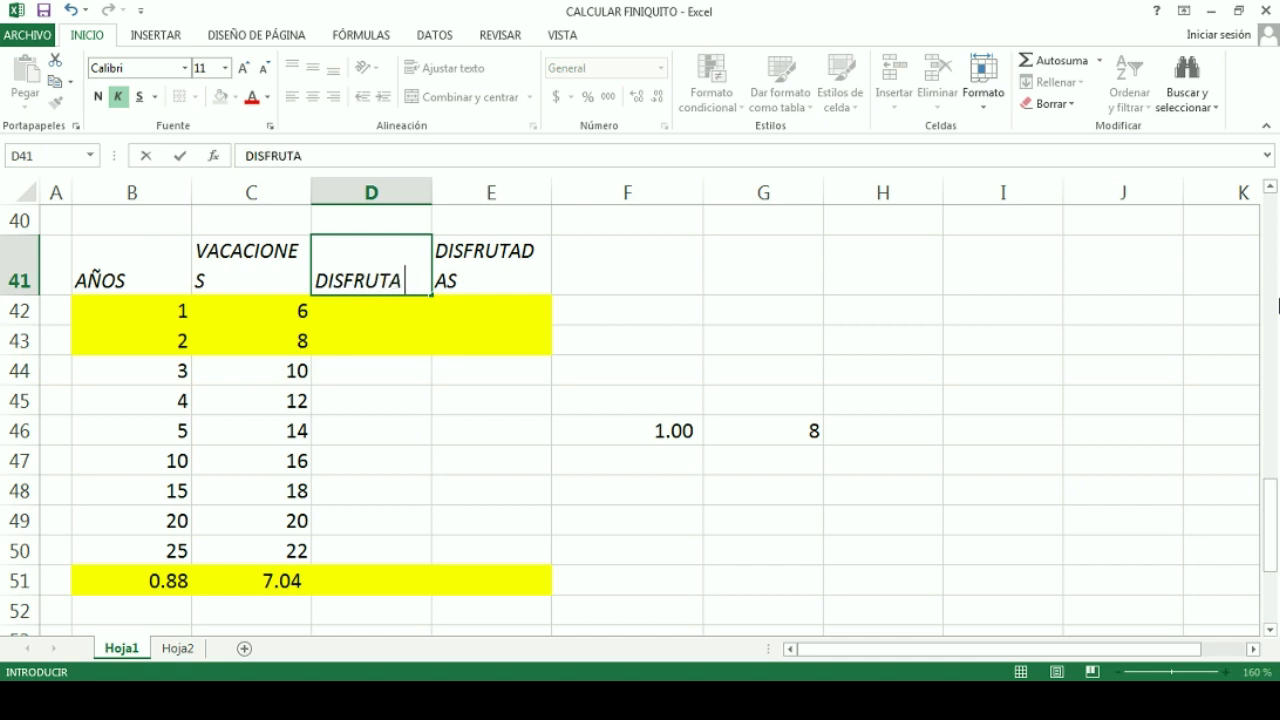
type("DAS")
key("Right")
type("PENDI")
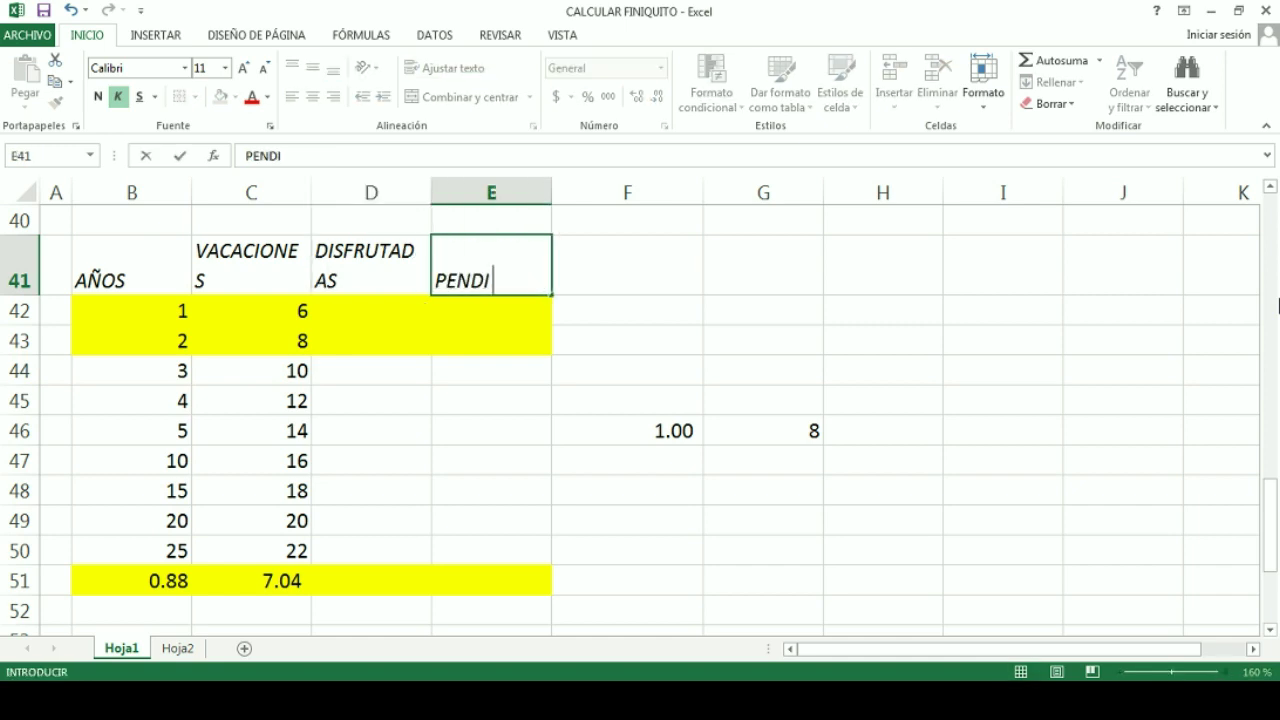
type("ENTES")
key("Return")
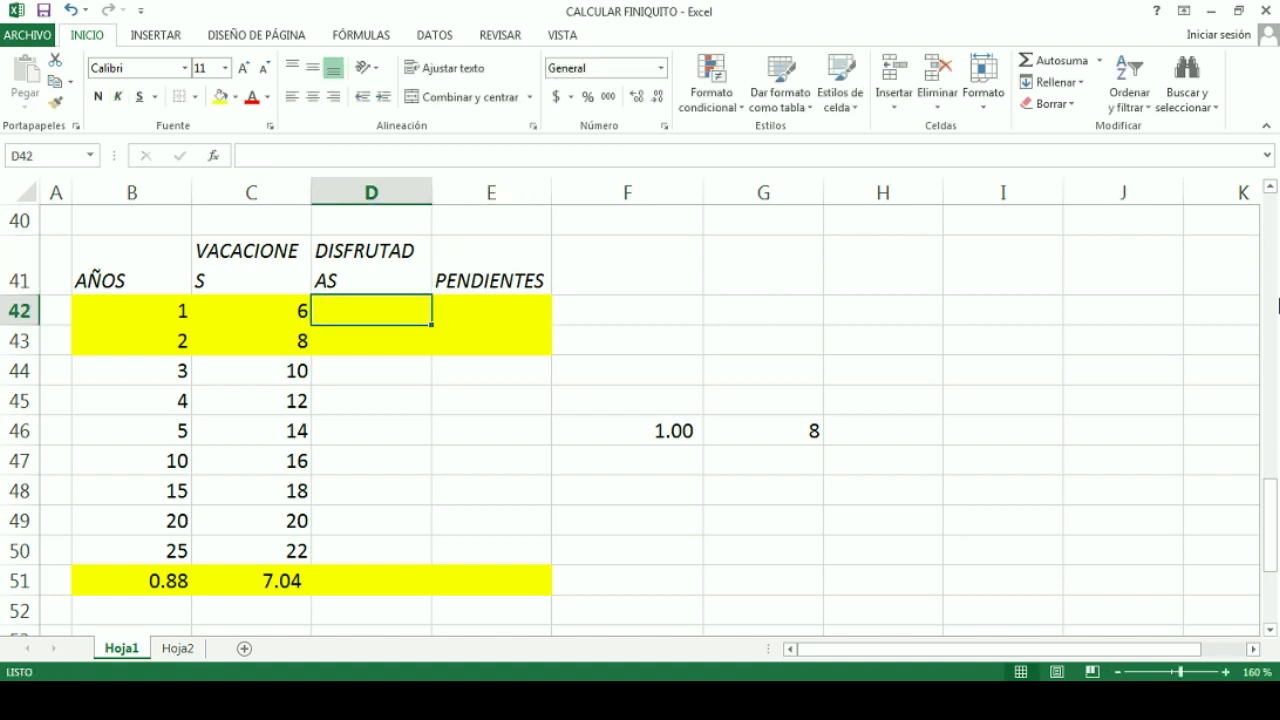
Enter 6 and 8 days taken for years 1 and 2, and 0 in D51.
type("6")
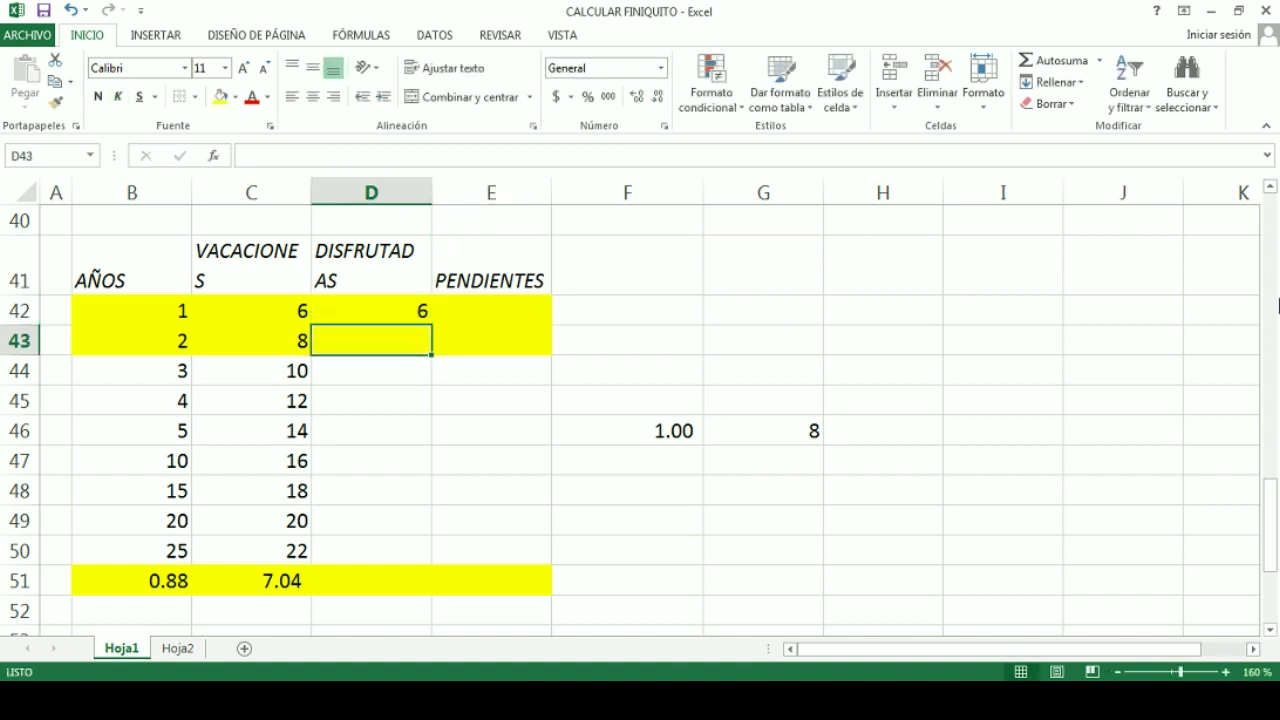
type("8")
key("Return")
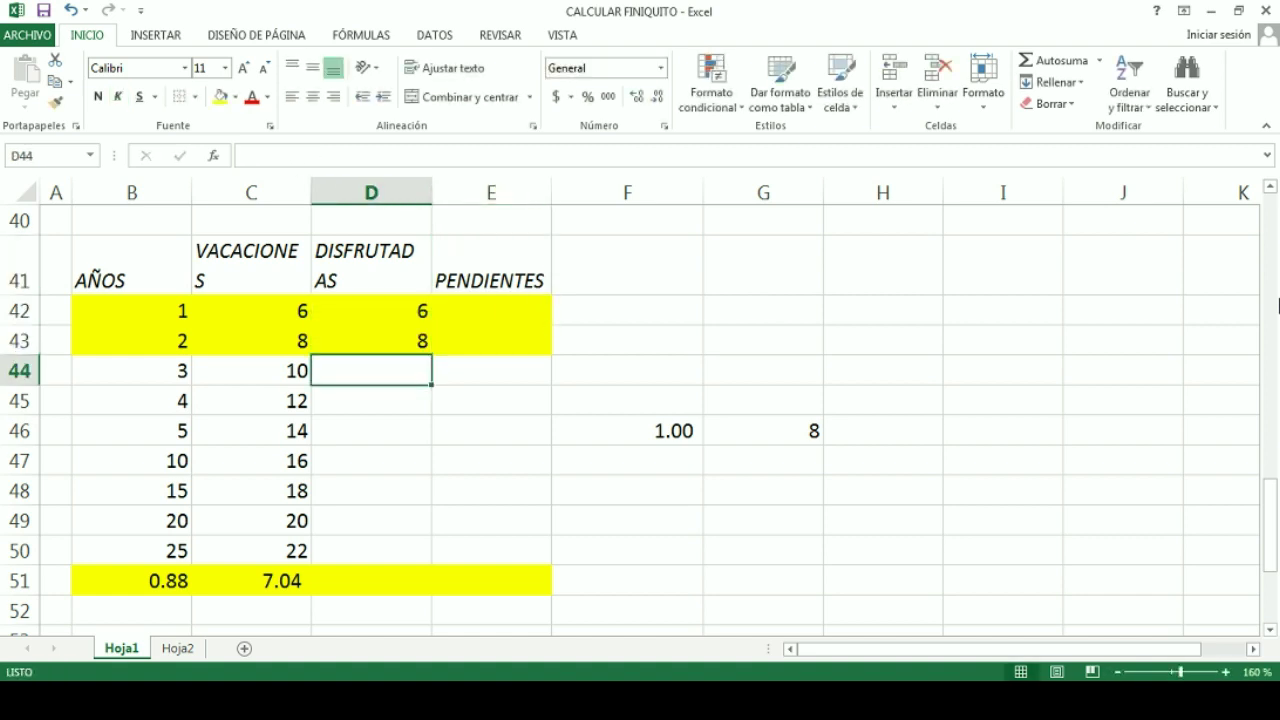
key("Down")
key("Down")
key("Down")
key("Down")
key("Down")
key("Down")
key("Down")
key("Down")
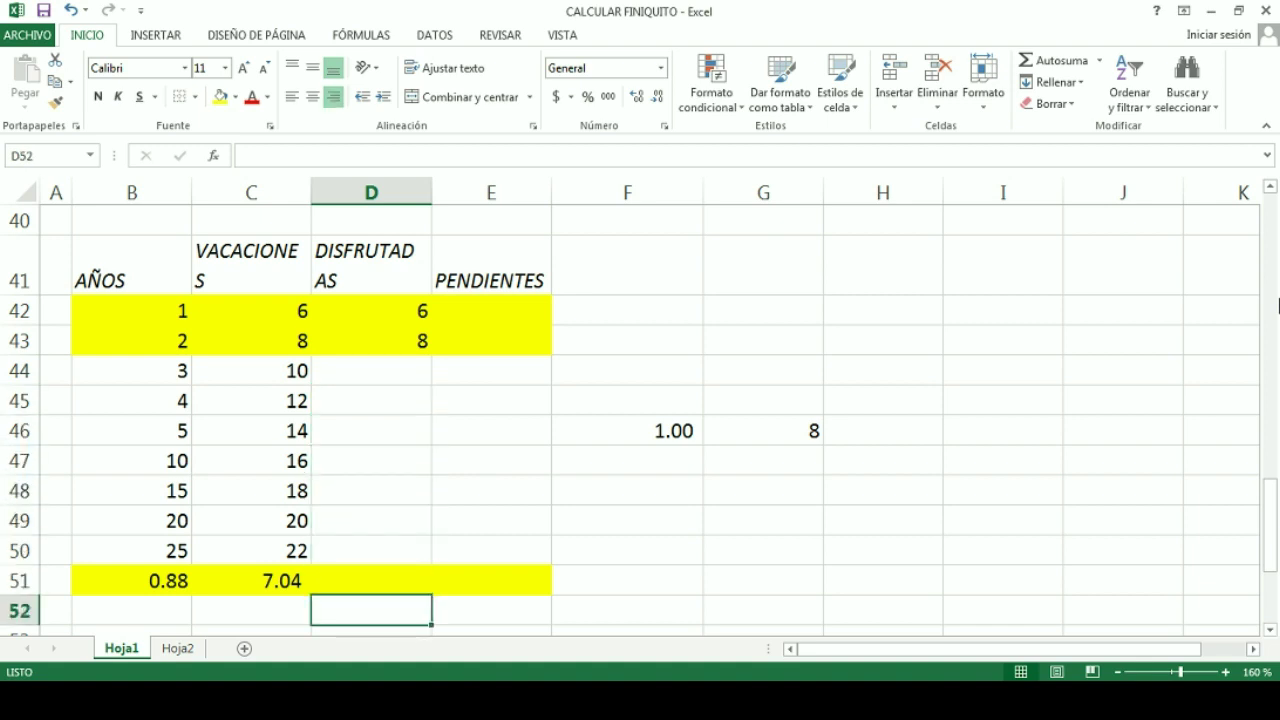
key("Left")
key("Left")
key("Up")
key("Right")
key("Left")
key("Right")
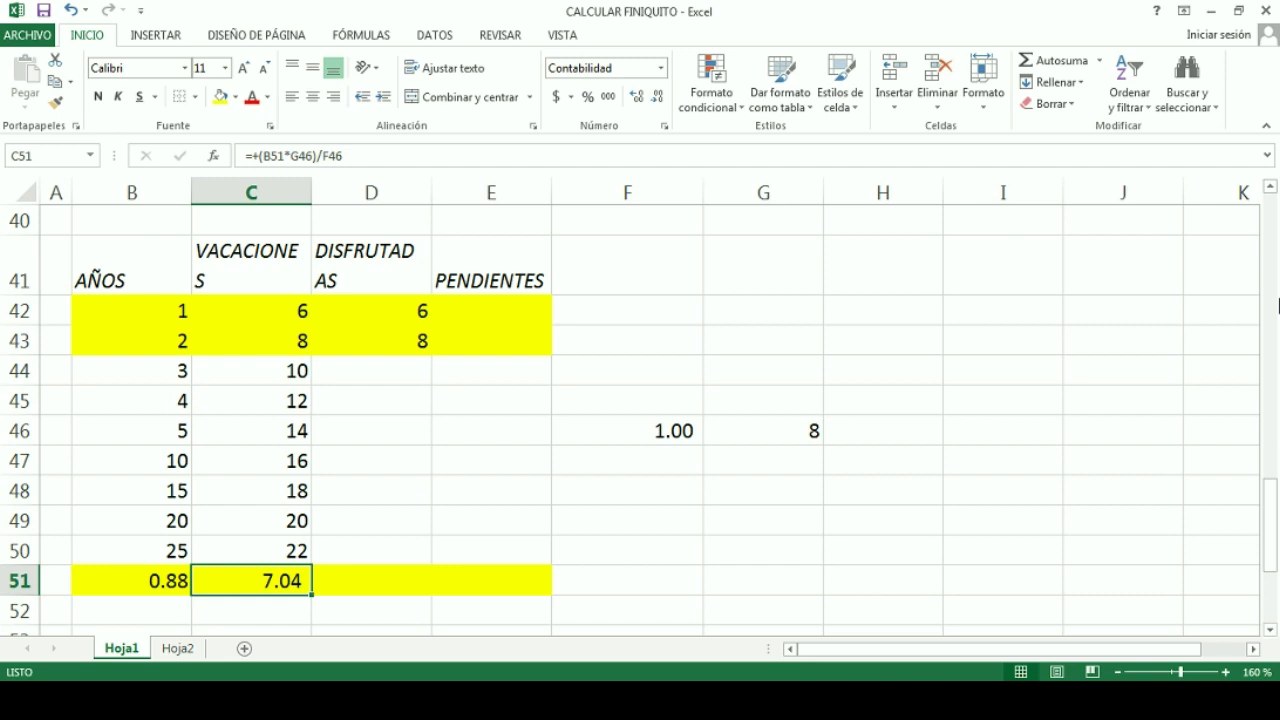
key("Left")
key("Right")
key("Right")
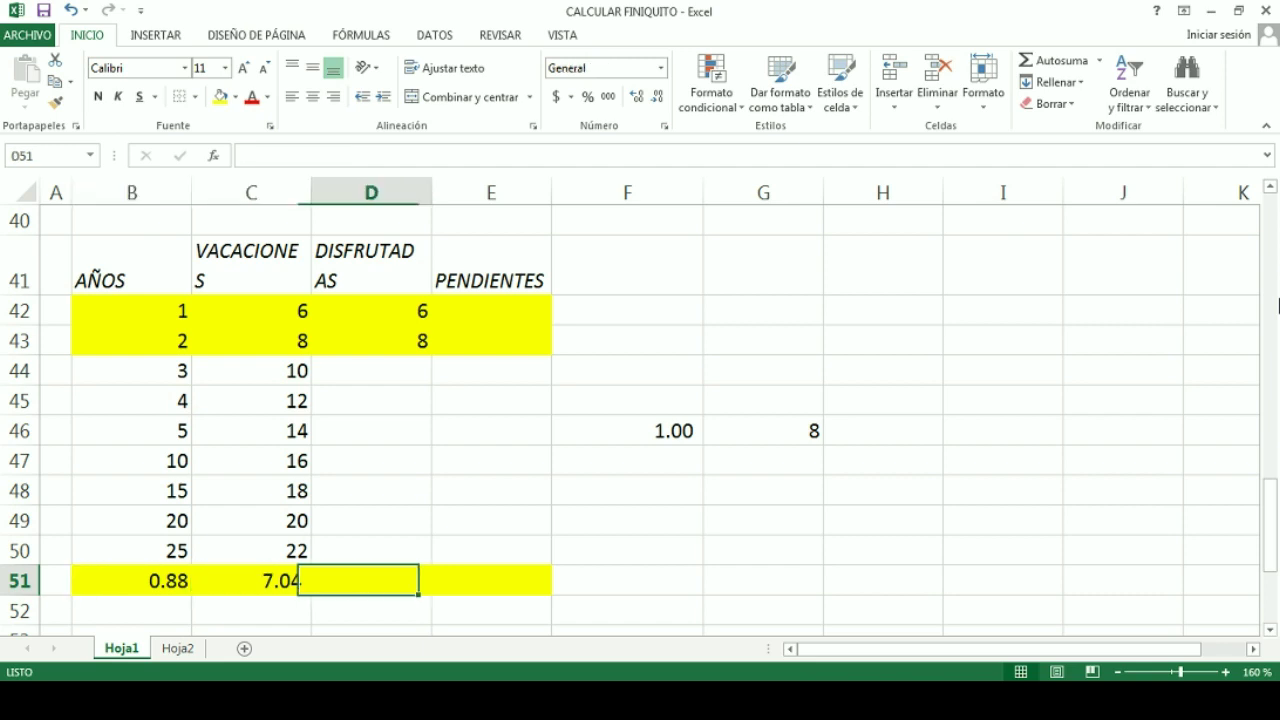
type("0")
key("Right")
key("Right")
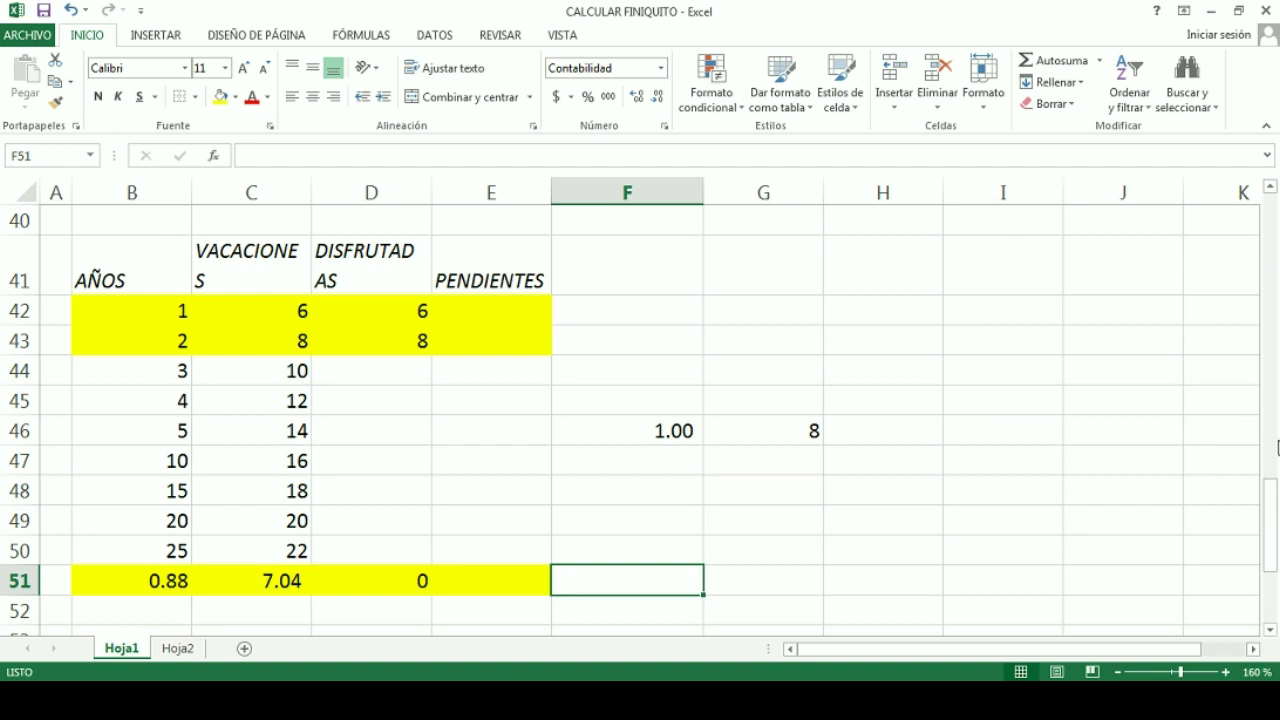
left_click(470, 308)
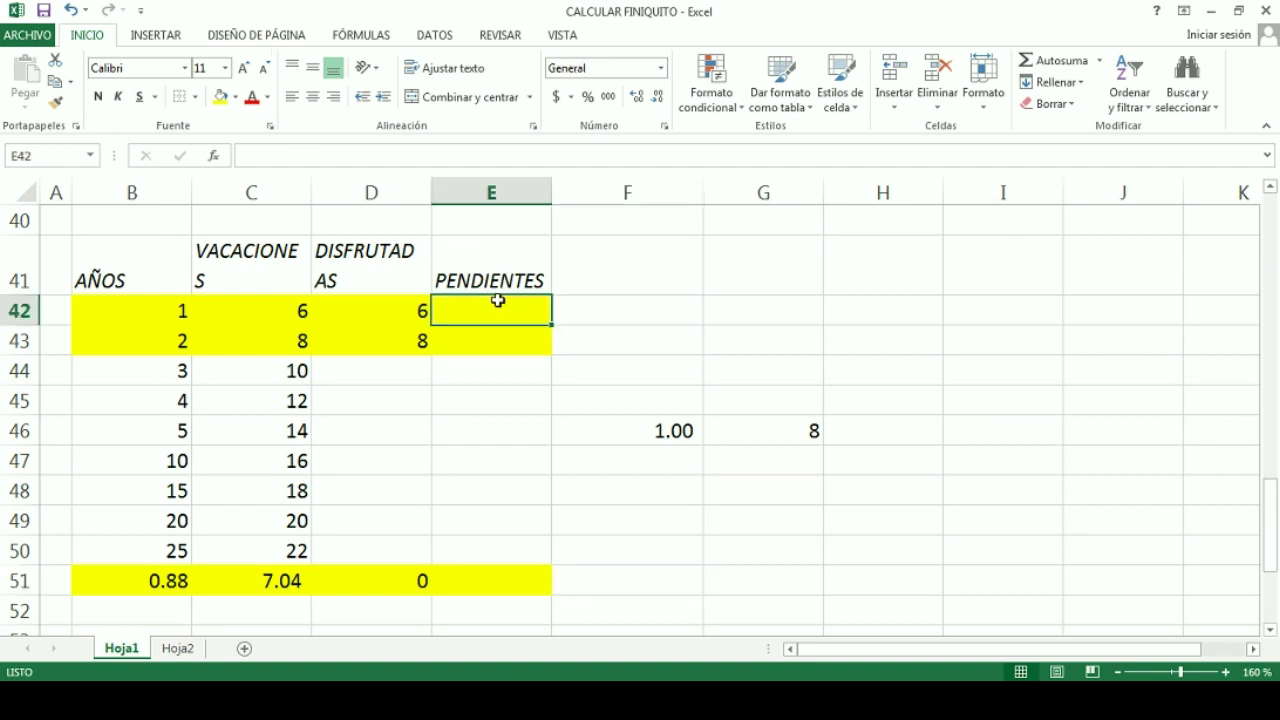
Enter =+C42-D42 in E42 and copy it down the PENDIENTES column to row 51.
type("+")
key("Left")
key("Left")
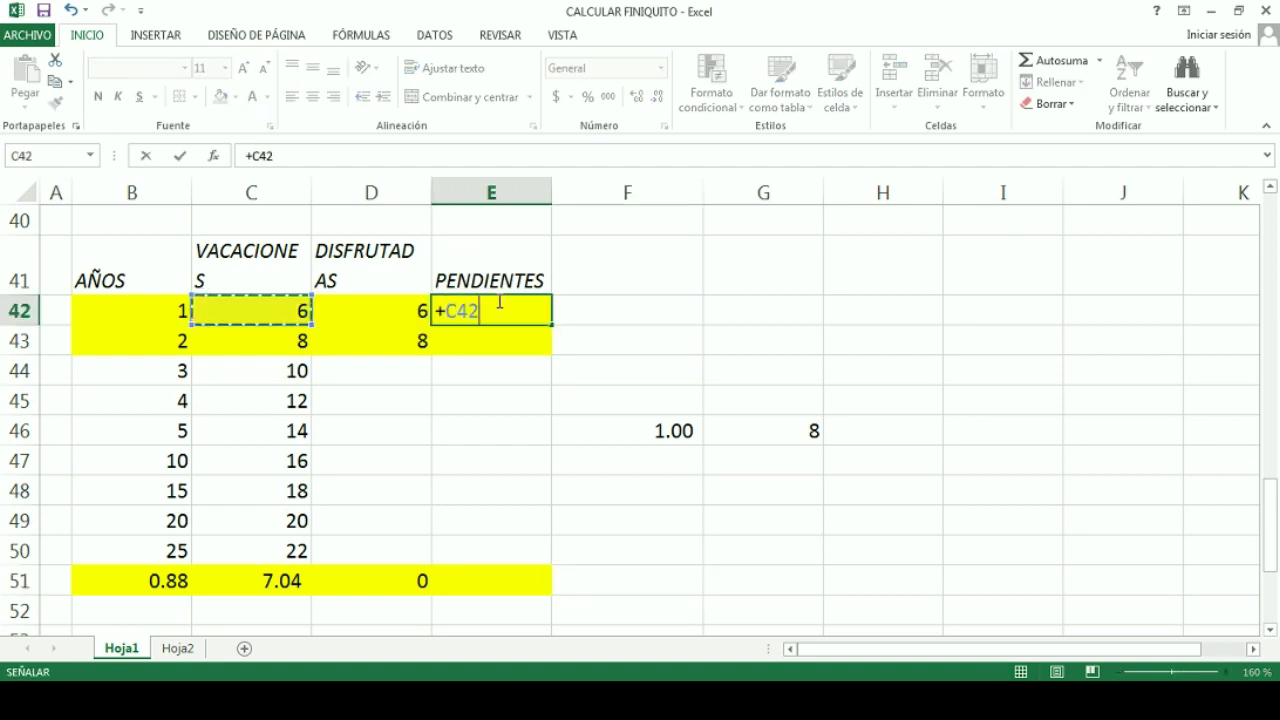
type("-")
key("Left")
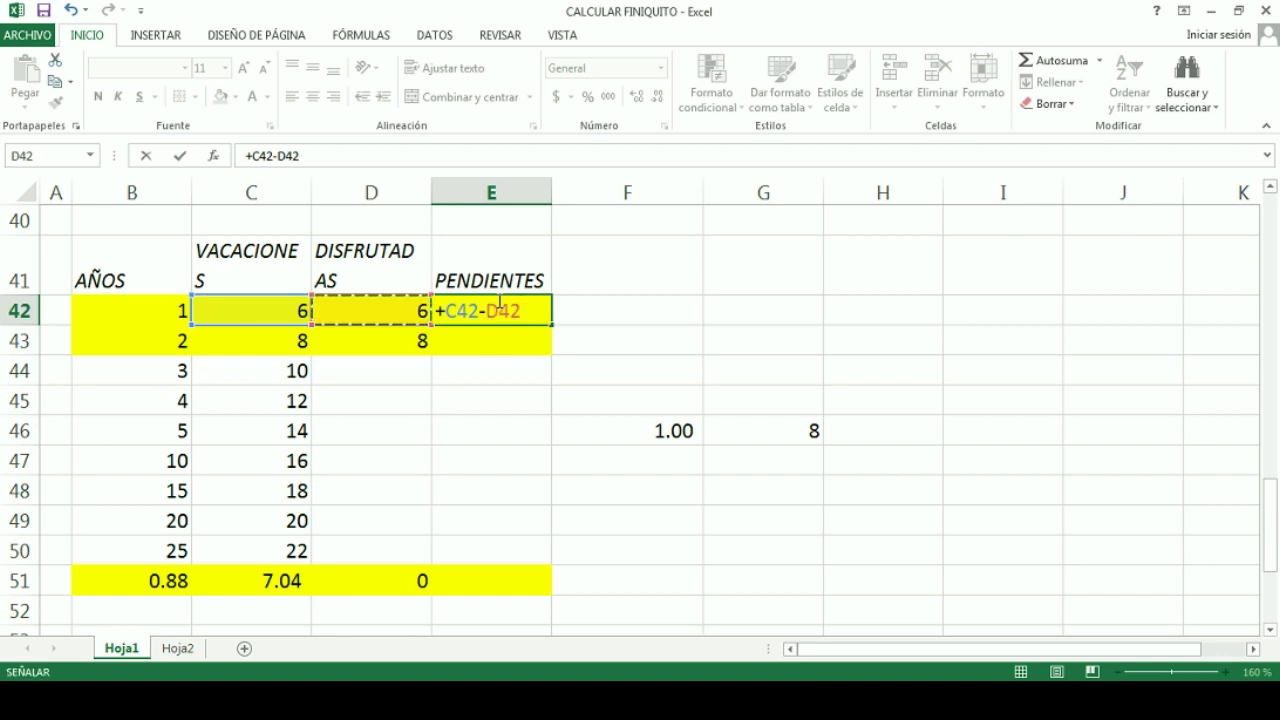
key("ctrl+Return")
key("Return")
left_click(497, 300)
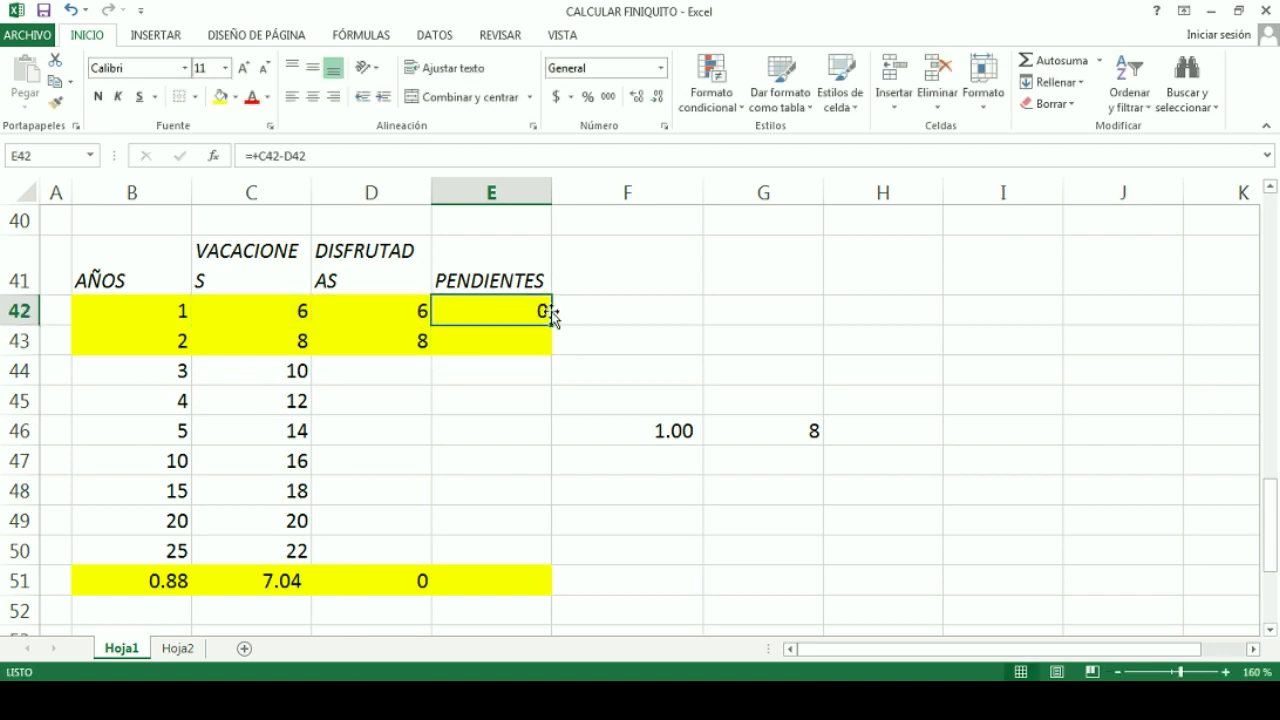
mouse_move(551, 325)
left_mouse_down()
mouse_move(582, 461)
mouse_move(569, 597)
left_mouse_up()
left_click_drag(509, 374, 530, 545)
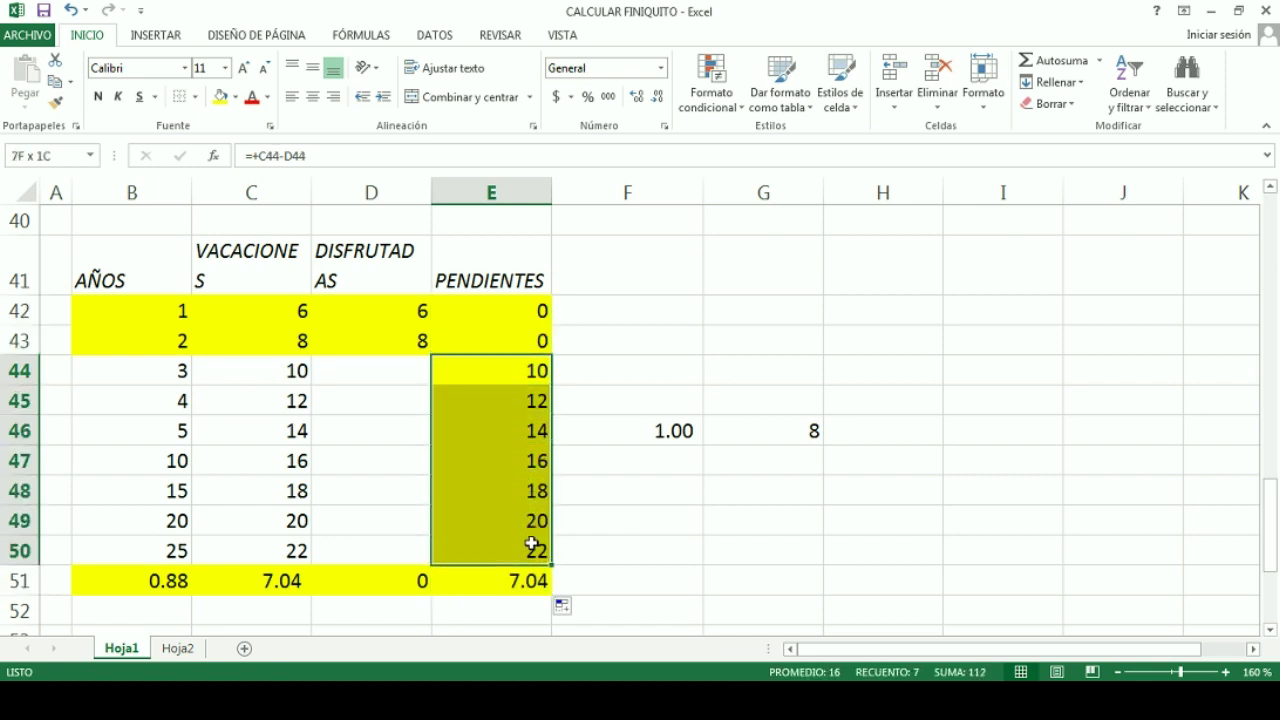
Clear E44:E50 and set its fill to Sin relleno.
key("Delete")
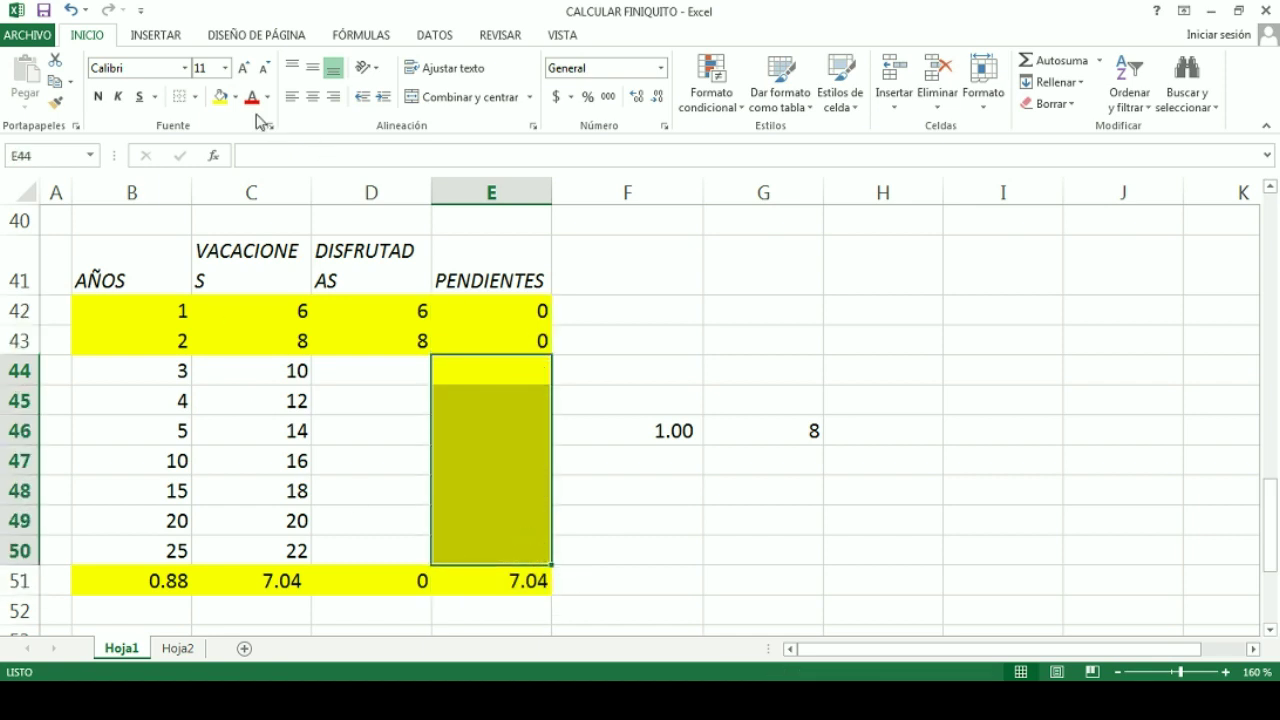
left_click(267, 97)
left_click(260, 262)
left_click(405, 430)
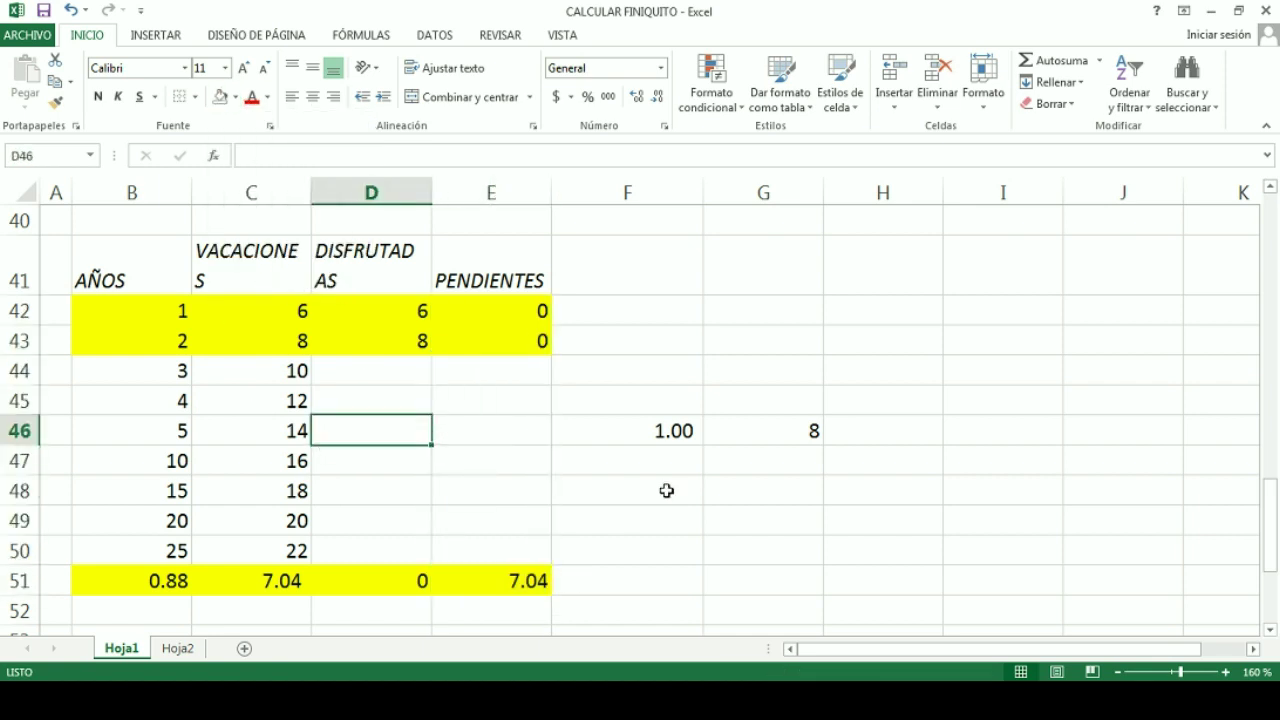
scroll(423, 586, "down", 1)
Add a double bottom border under B52:E52.
mouse_move(143, 491)
left_mouse_down()
mouse_move(500, 514)
mouse_move(545, 480)
left_mouse_up()
left_click(838, 100)
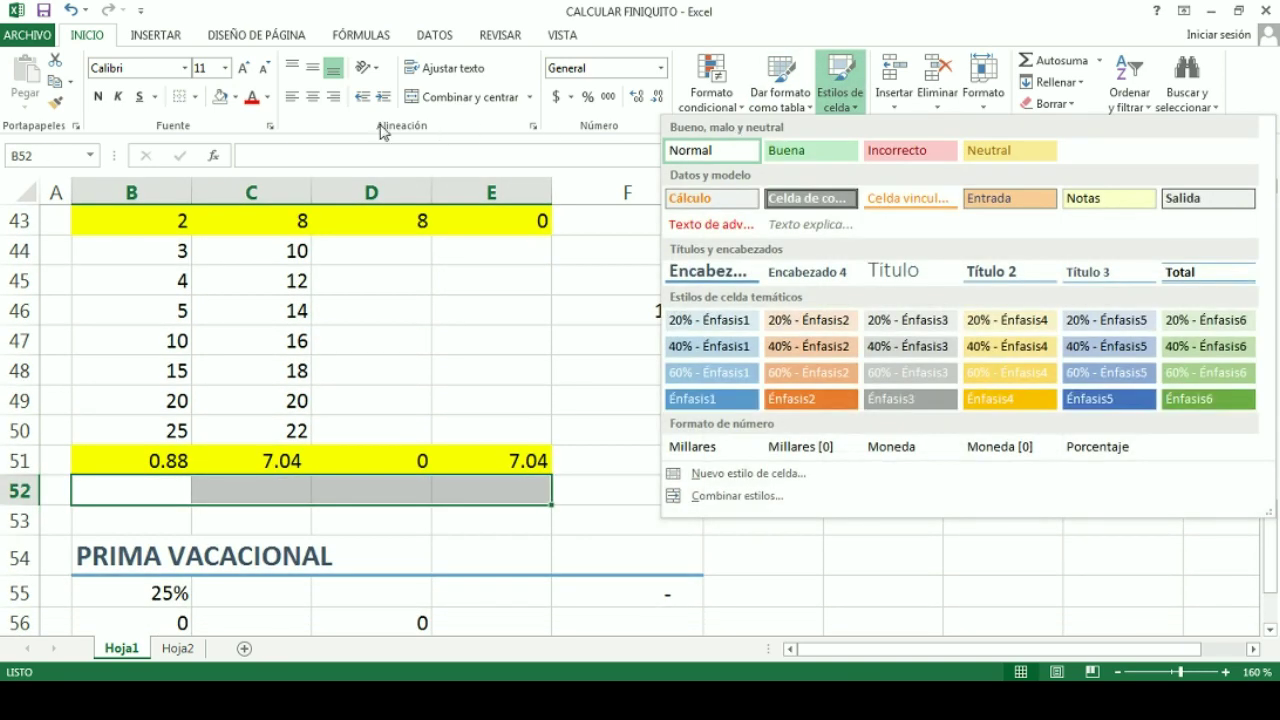
left_click(195, 97)
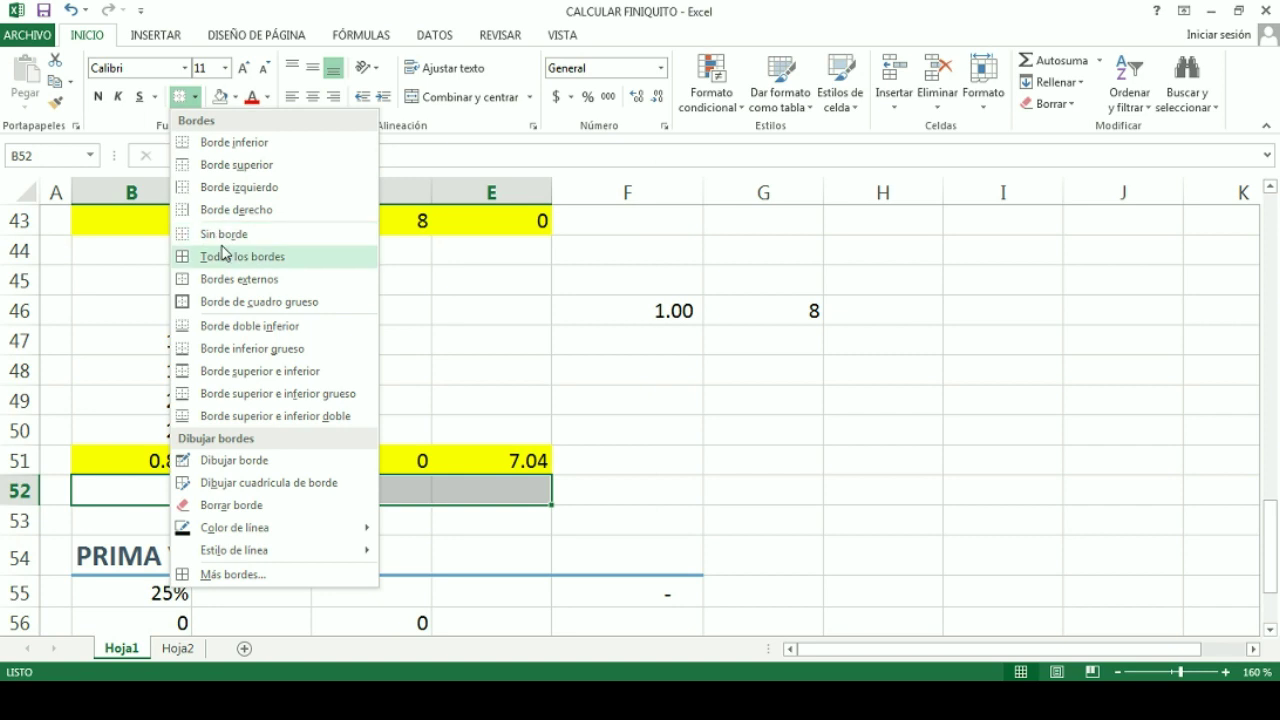
left_click(229, 415)
AutoSum the pending vacation days into E52, totalling 7.04.
left_click(477, 490)
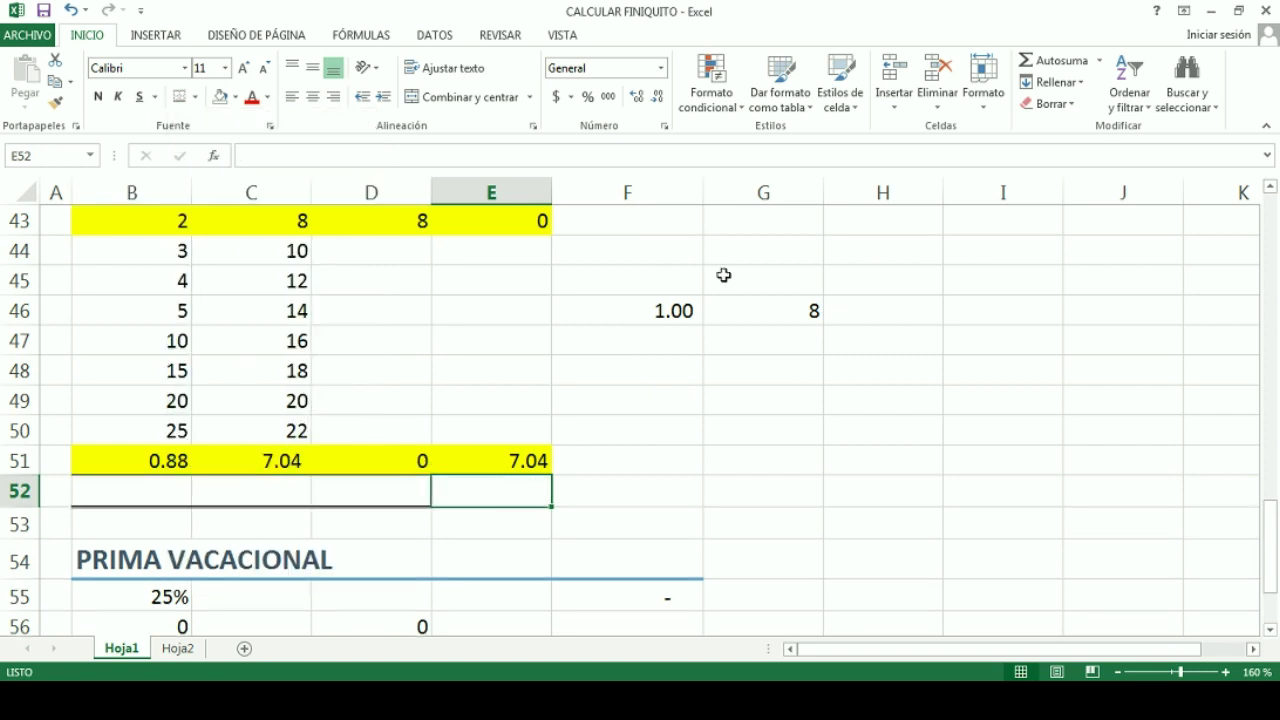
left_click(1055, 68)
scroll(657, 305, "up", 3)
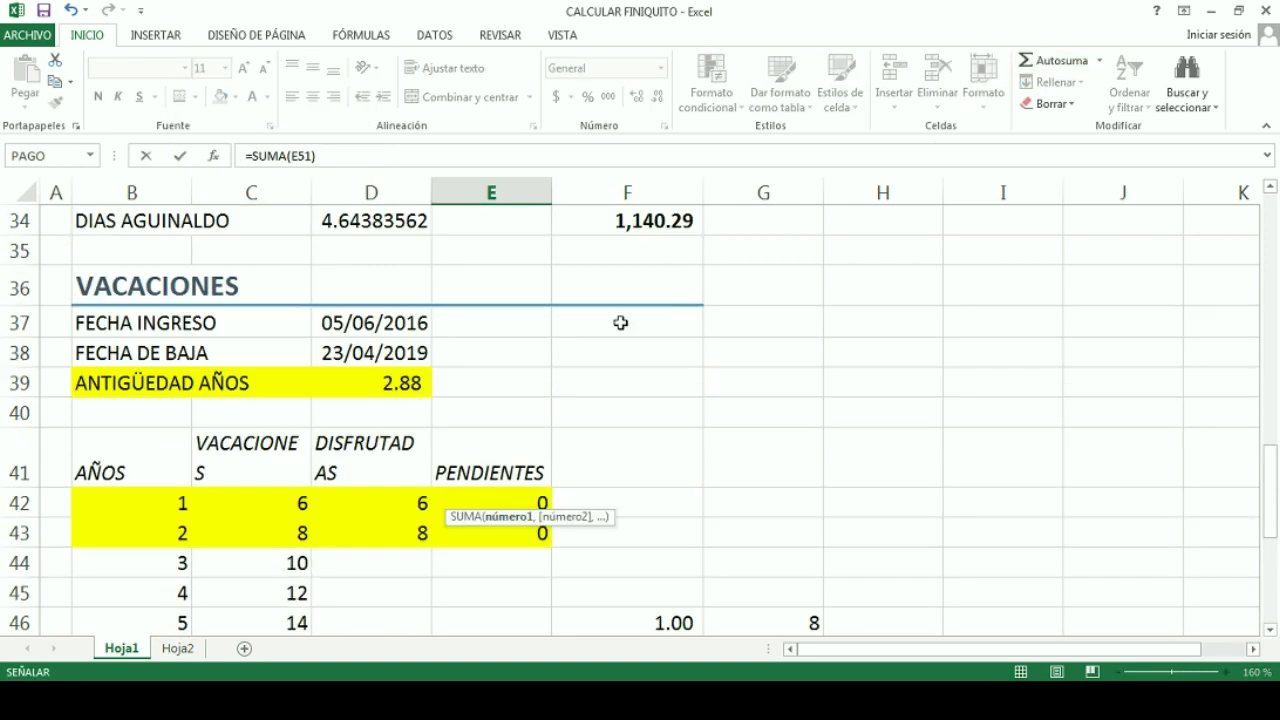
scroll(551, 466, "down", 2)
mouse_move(505, 308)
left_mouse_down()
mouse_move(526, 349)
mouse_move(530, 430)
left_mouse_up()
key("Return")
Label D52 'DIAS VACACIONES' and begin an F52 formula referencing E52.
key("Up")
key("Left")
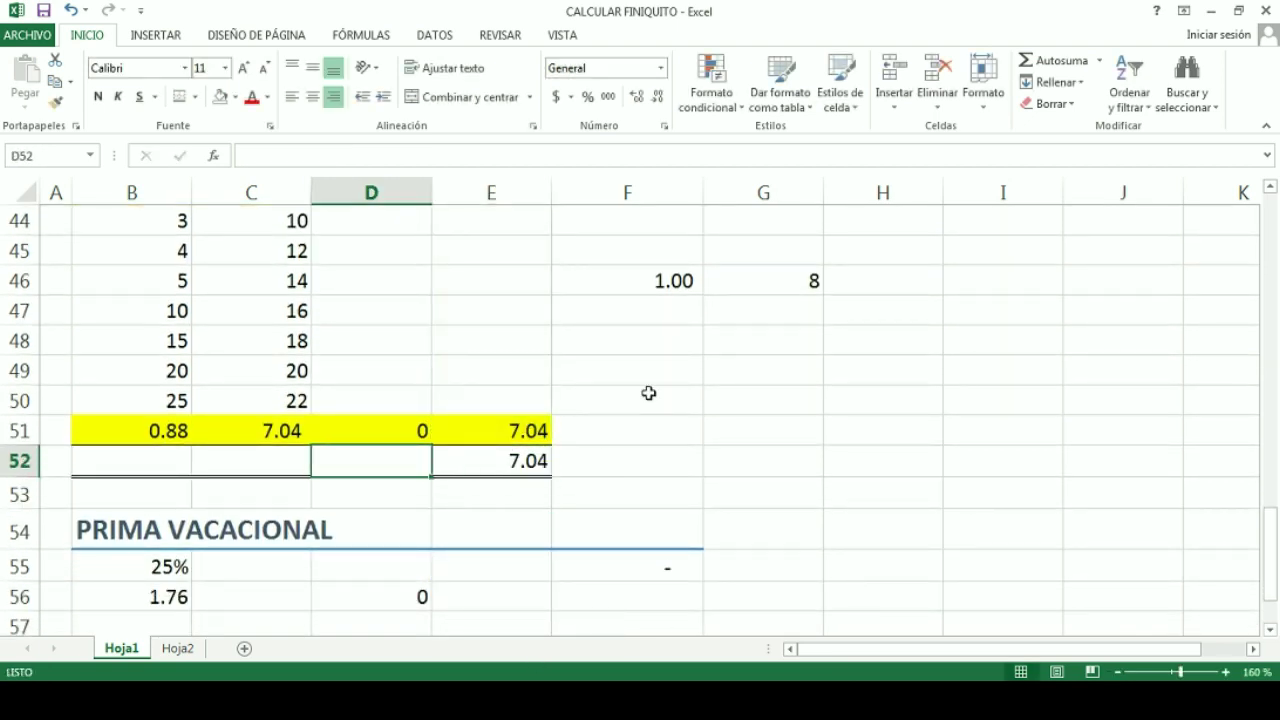
type("DIAS VACACIONES")
key("Tab")
key("Tab")
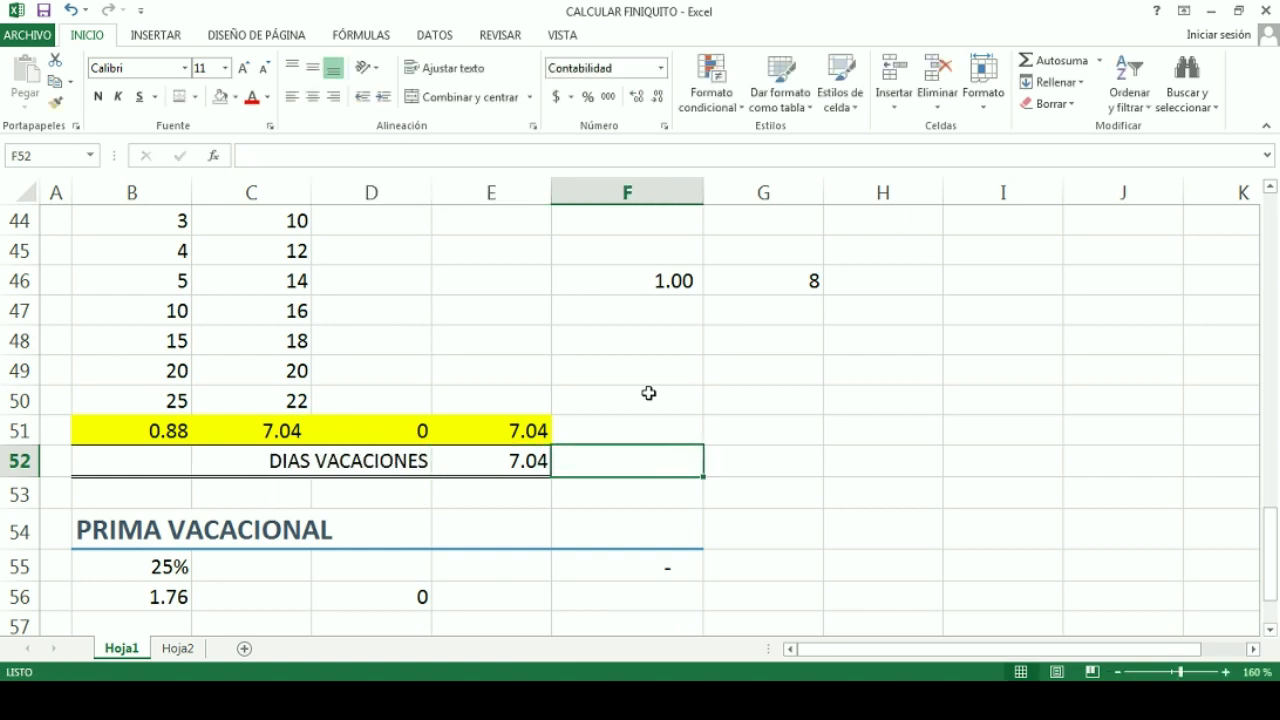
type("+")
key("Left")
Copy the SALARIO DIARIO row B31:E31 into row 40, showing 245.55.
type("*")
scroll(648, 393, "up", 2)
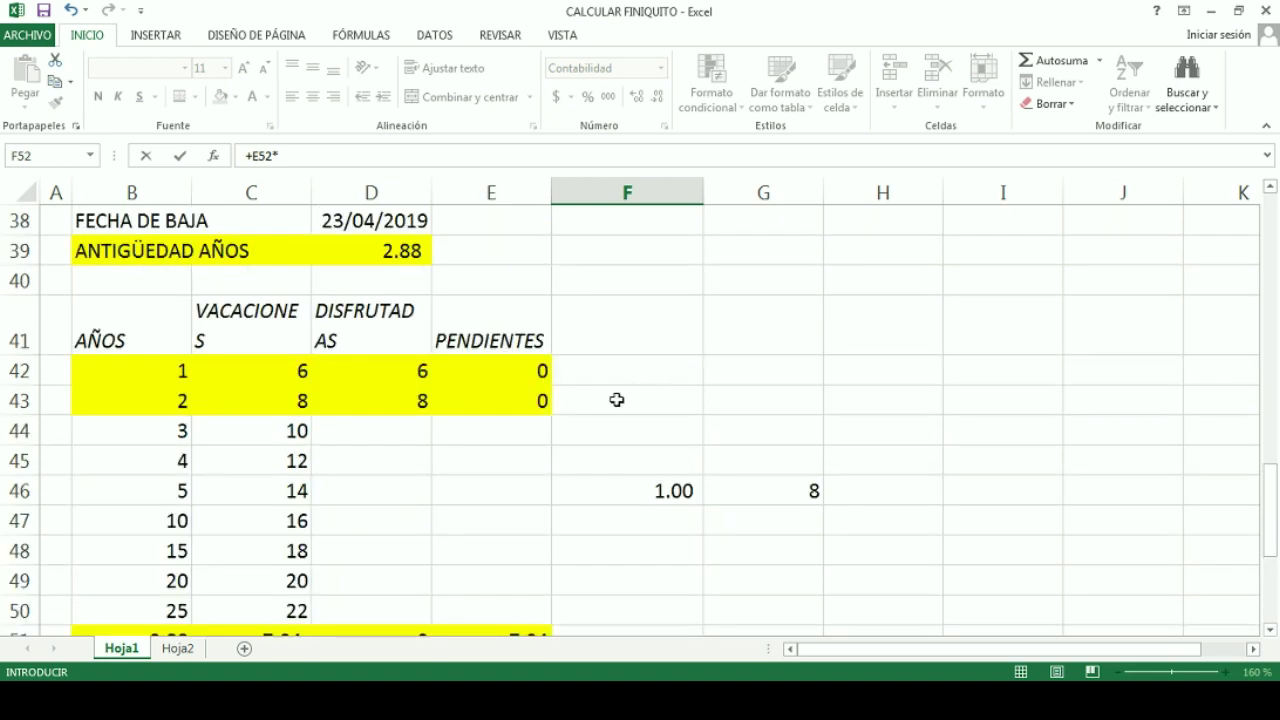
scroll(575, 420, "up", 2)
scroll(543, 437, "up", 1)
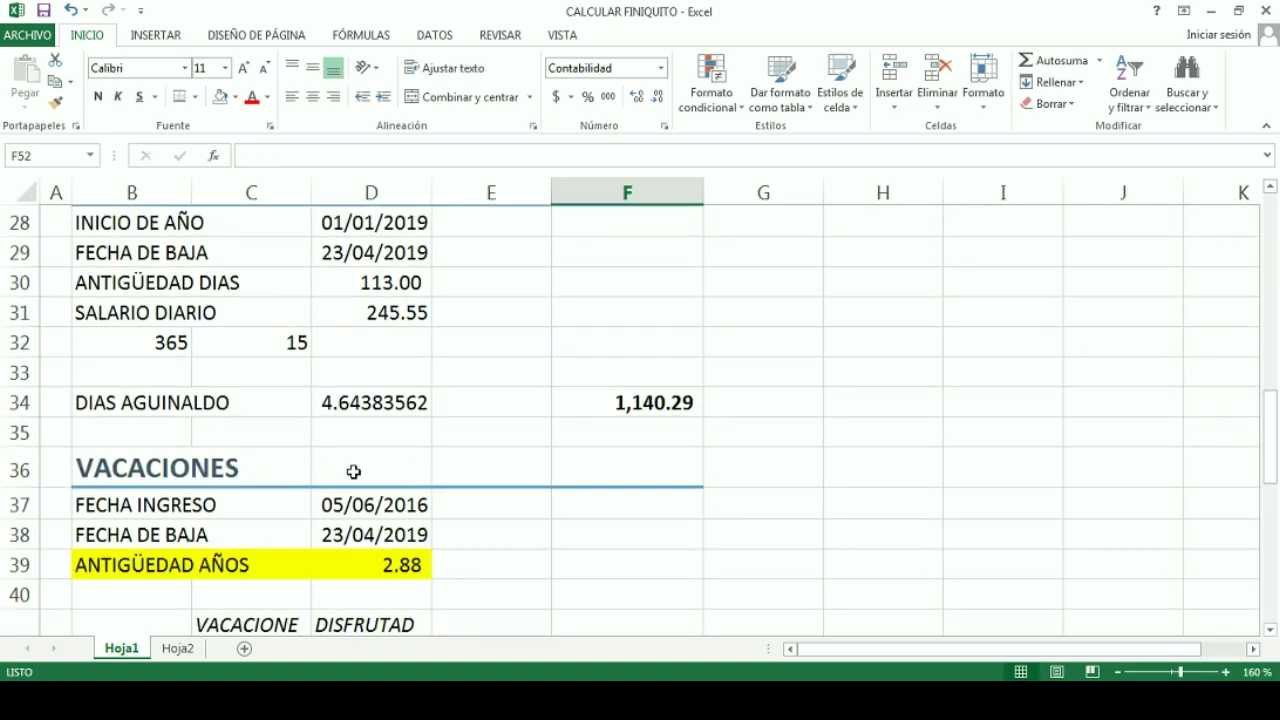
scroll(354, 471, "up", 1)
scroll(199, 395, "up", 2)
left_click_drag(120, 505, 418, 508)
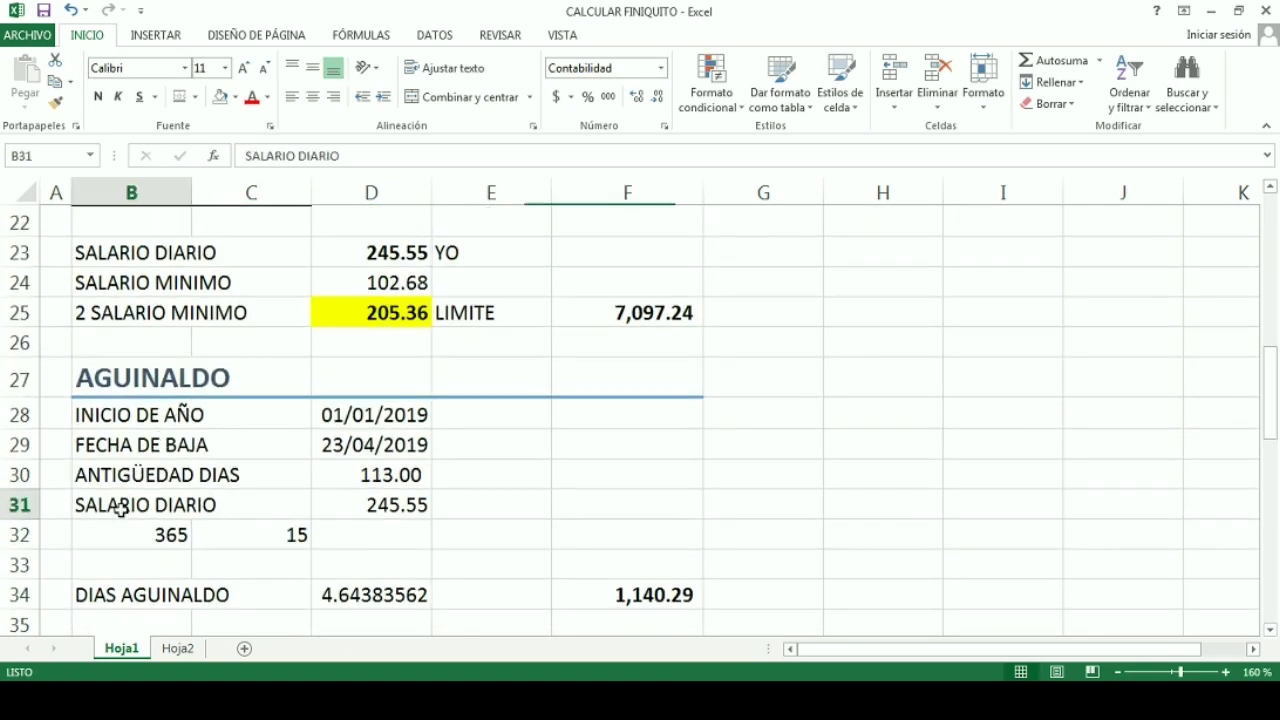
right_click(418, 508)
left_click(480, 169)
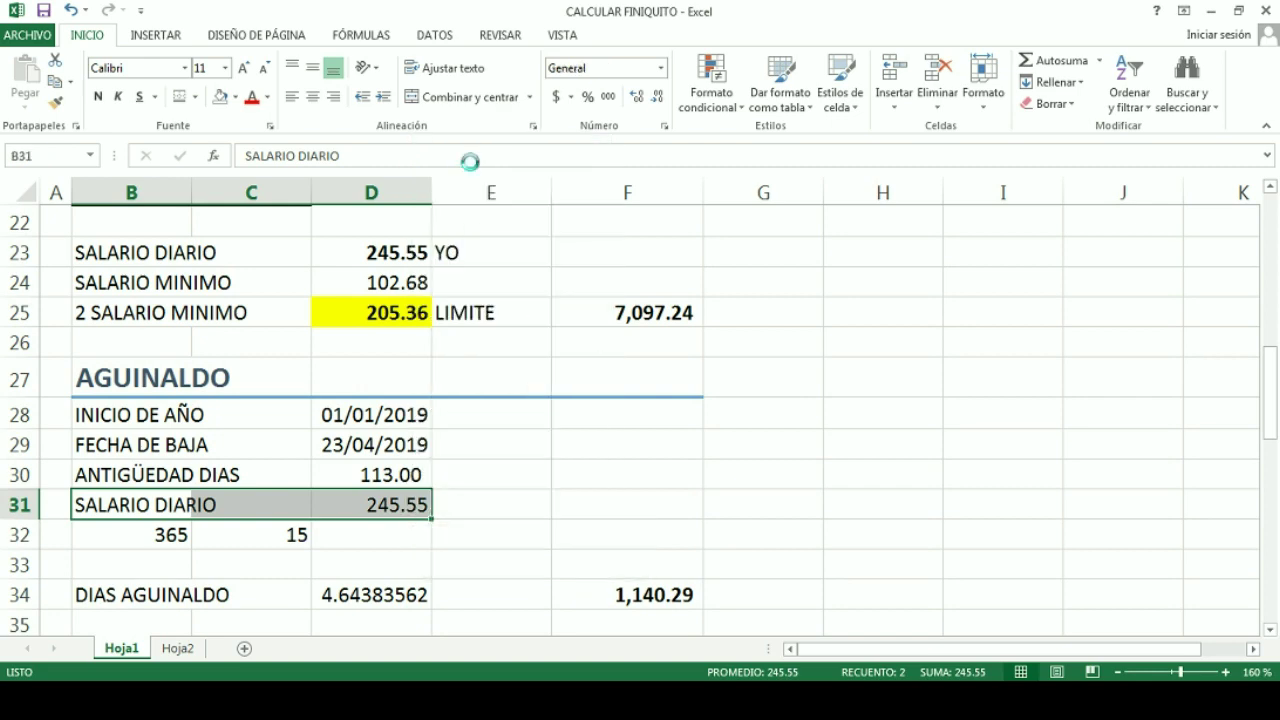
scroll(469, 332, "down", 3)
scroll(469, 332, "down", 1)
right_click(134, 409)
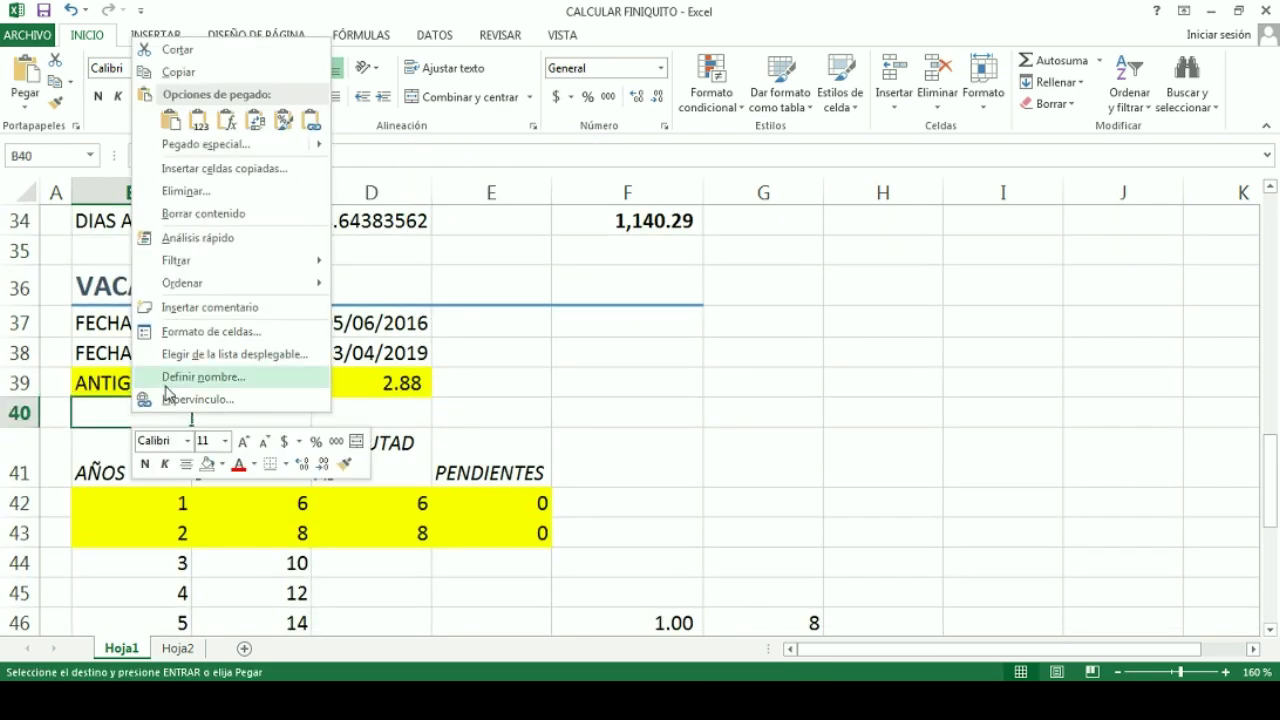
left_click(196, 124)
In F52 enter =+E52*D40, the 7.04 vacation days times 245.55, giving 1,728.67.
scroll(560, 347, "down", 3)
left_click(646, 491)
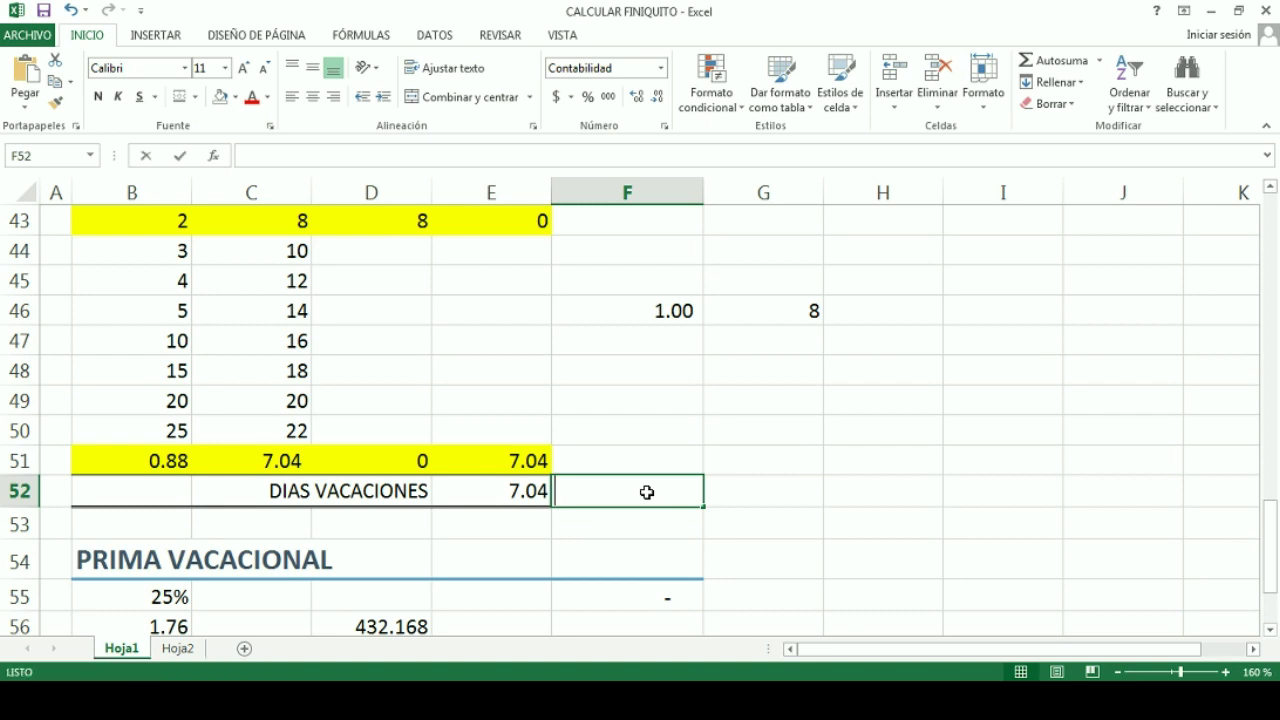
type("+")
key("Left")
type("*")
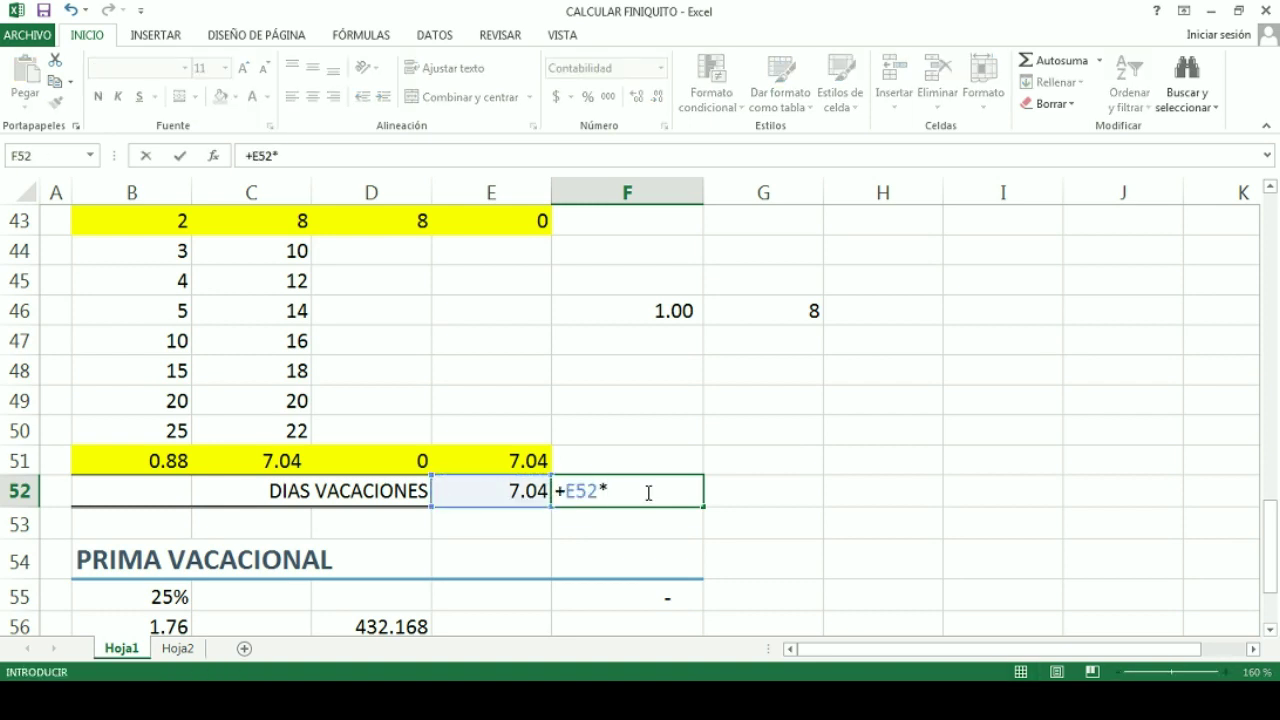
scroll(649, 491, "up", 2)
scroll(649, 491, "up", 1)
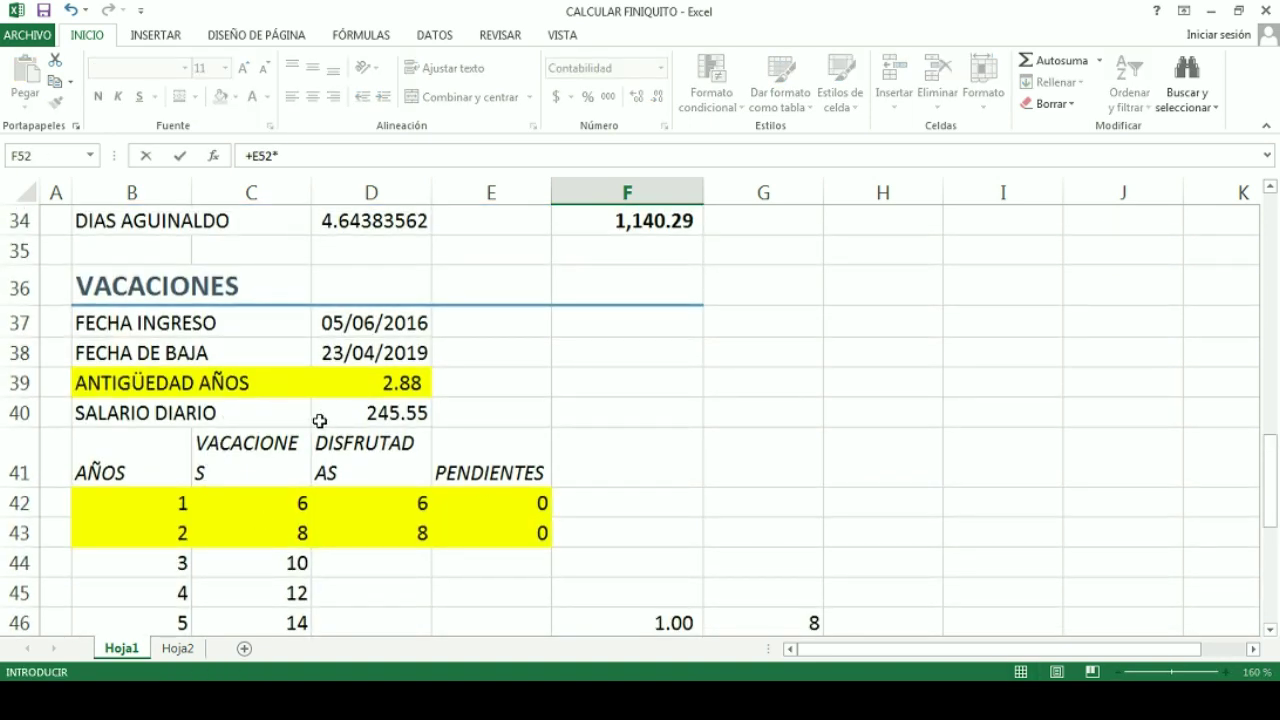
left_click(414, 411)
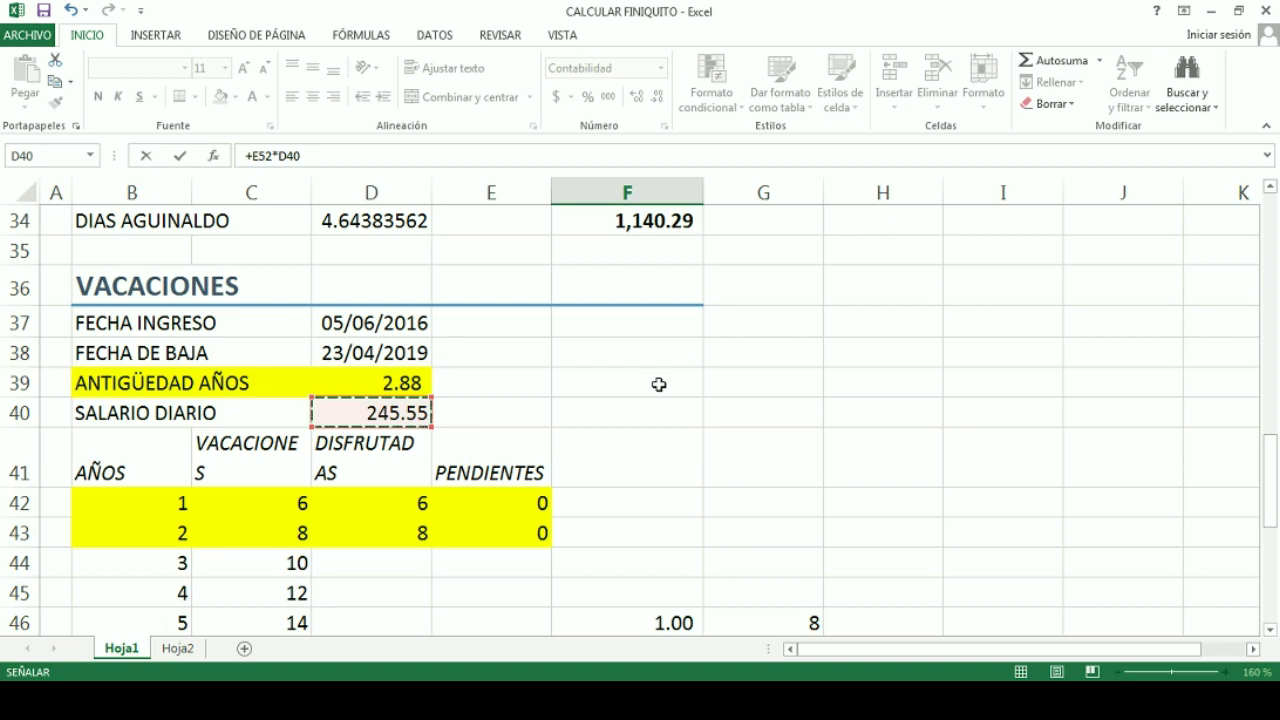
key("Return")
scroll(690, 380, "down", 1)
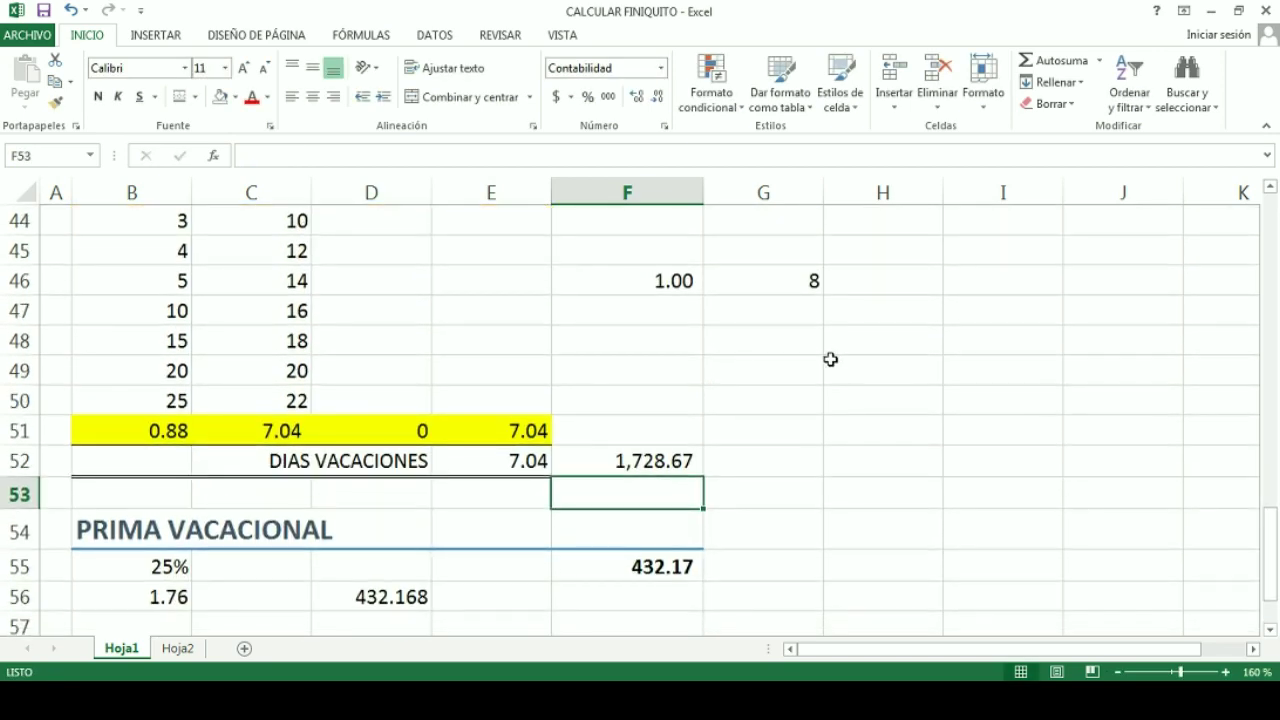
left_click(663, 461)
Bold the 1,728.67 in F52, then switch to Hoja2 and select VACACIONES in row 20.
left_click(97, 100)
left_click(788, 440)
scroll(788, 440, "down", 1)
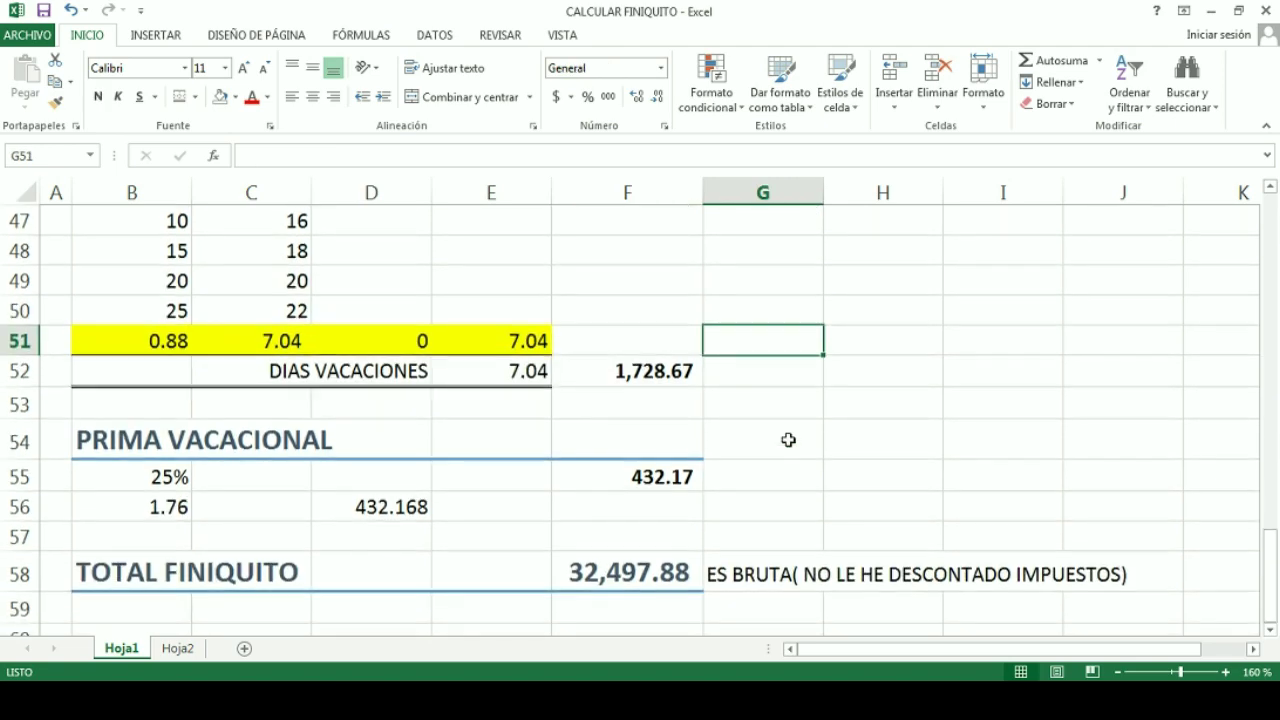
scroll(788, 440, "down", 2)
scroll(788, 440, "up", 1)
scroll(788, 440, "down", 1)
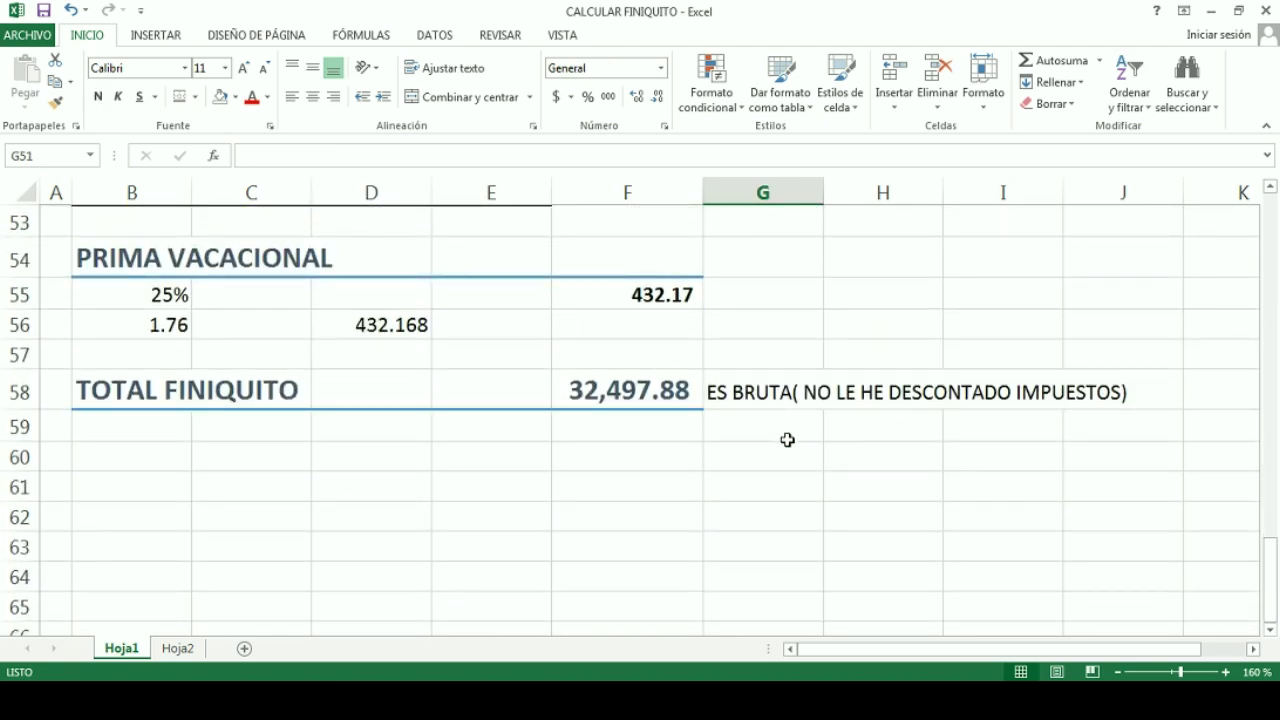
key("ctrl+Page_Down")
left_click_drag(440, 505, 549, 514)
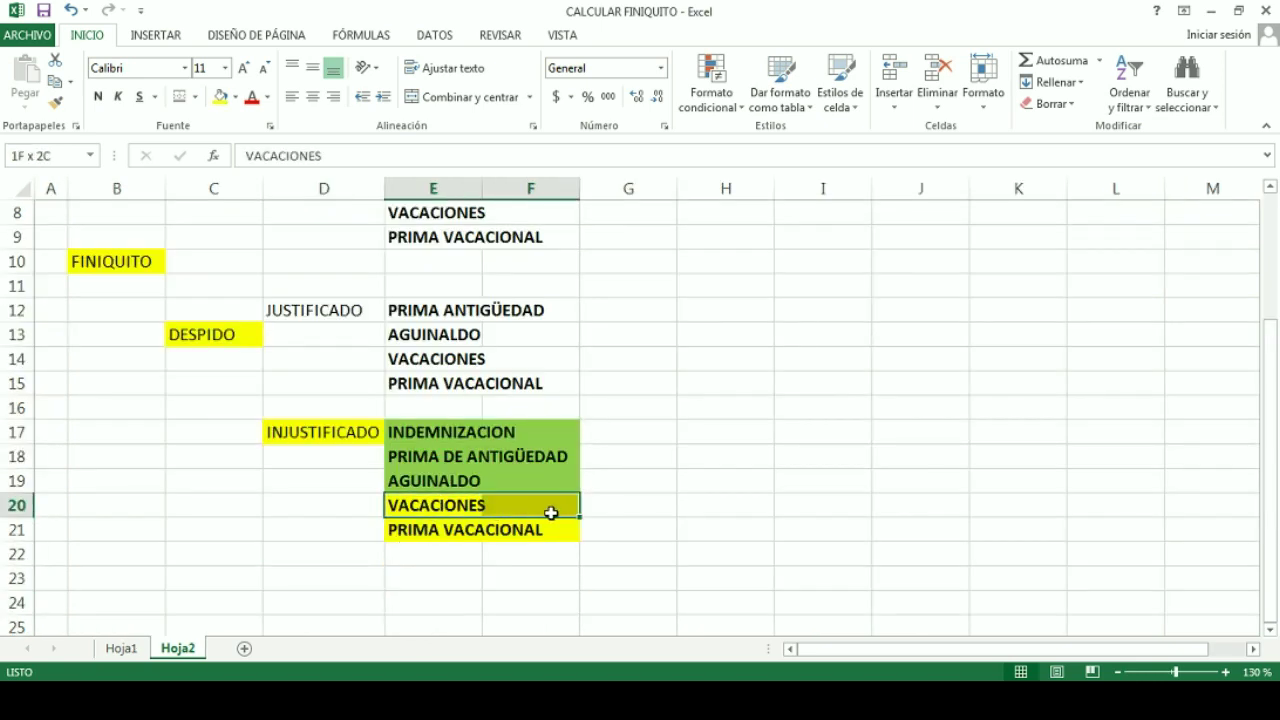
Fill Hoja2's VACACIONES row green, then return to Hoja1 at cell B54.
left_click(236, 97)
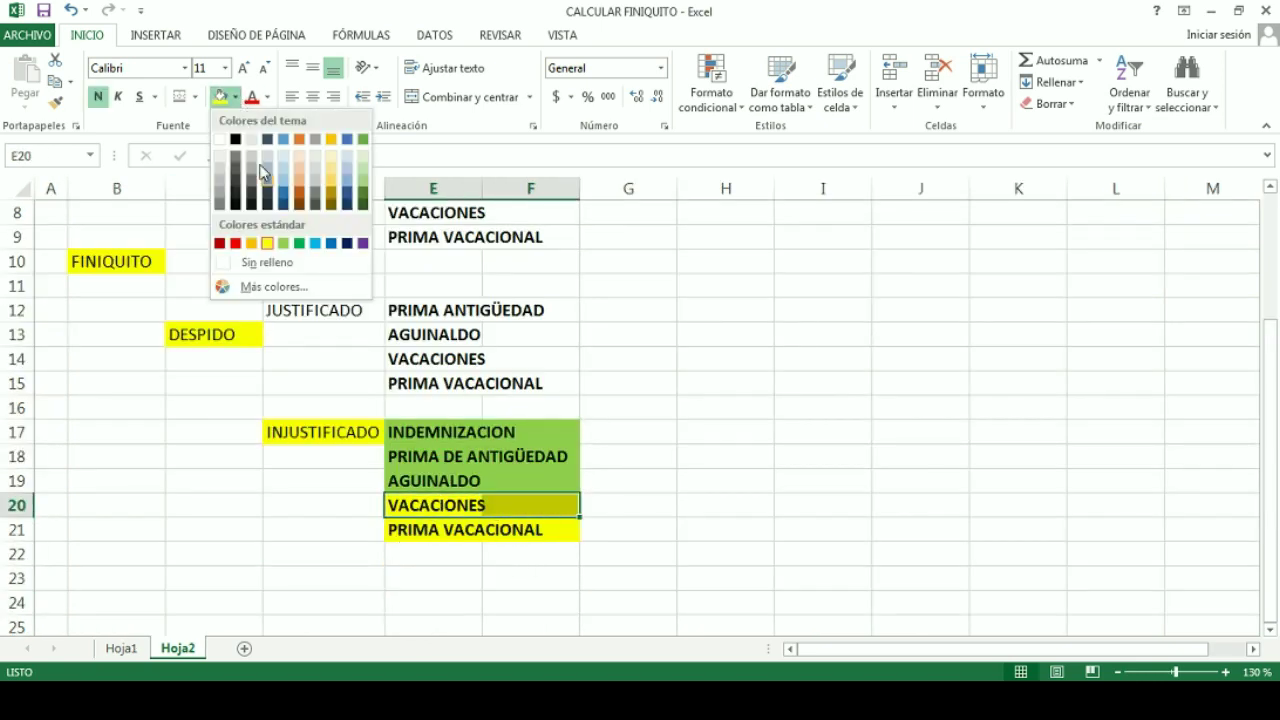
left_click(284, 247)
left_click(224, 575)
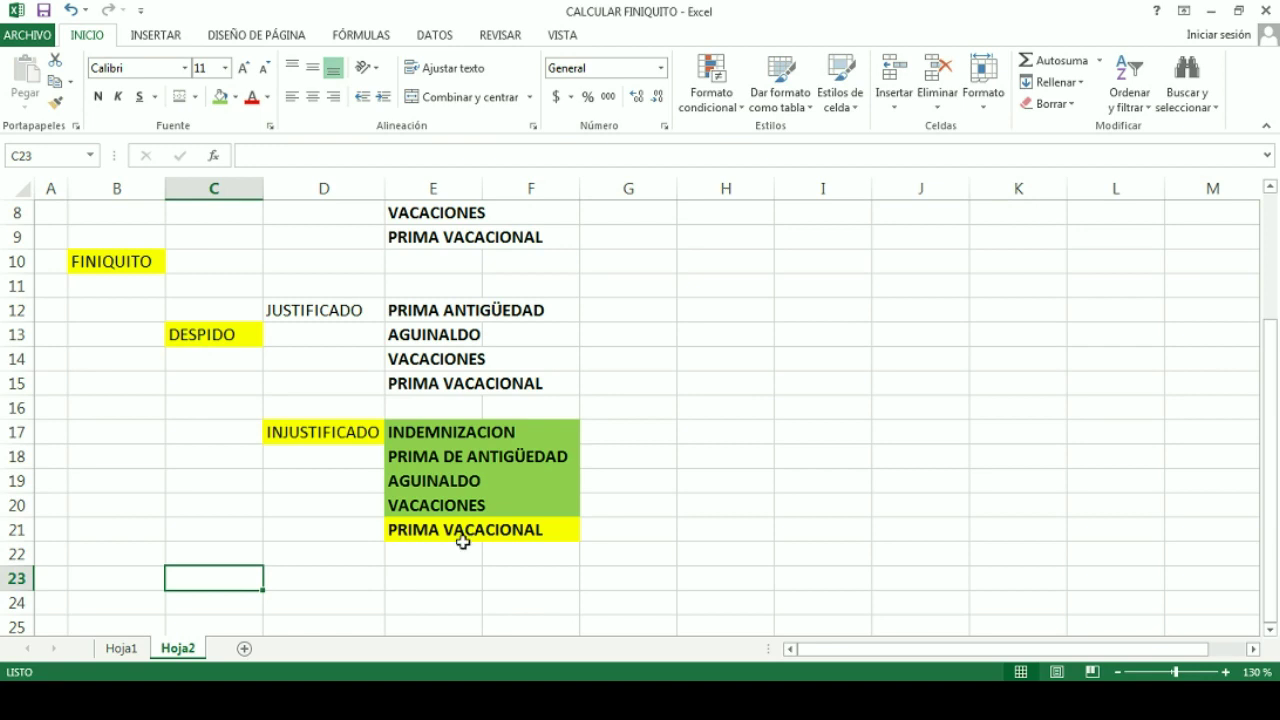
left_click(121, 648)
left_click(163, 355)
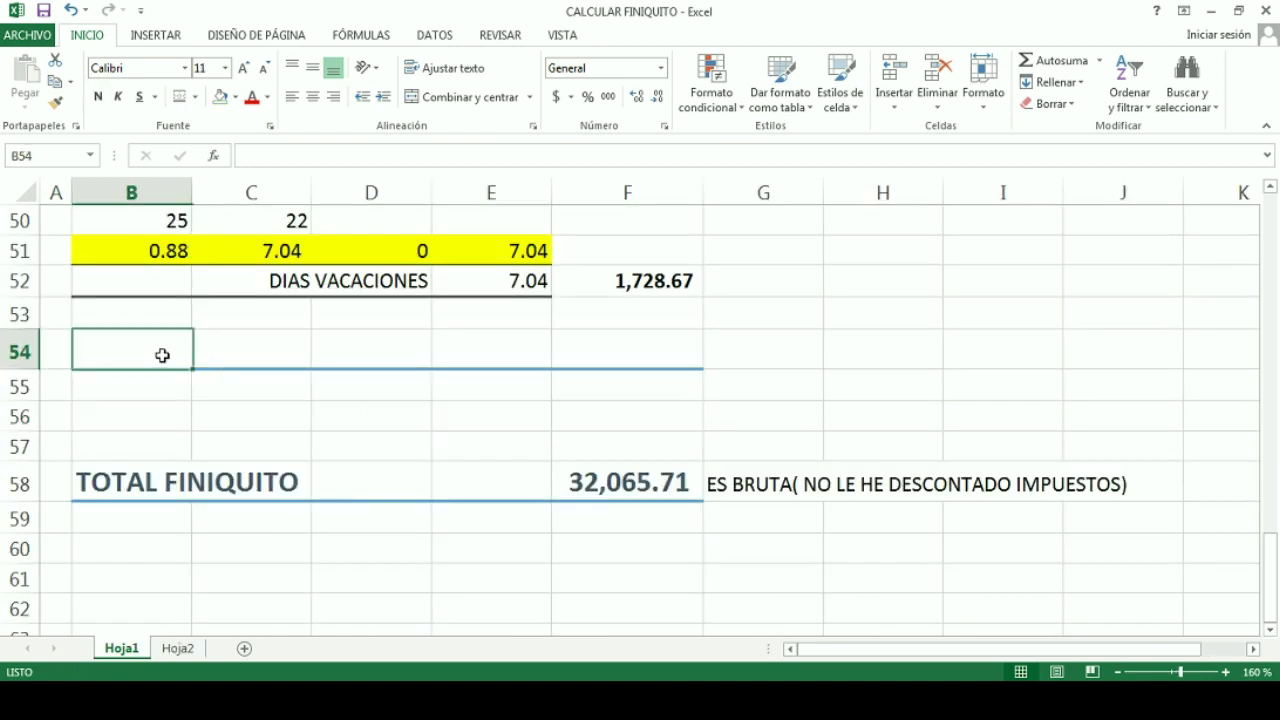
Type the heading PRIMA VACACIONAL in B54, correcting a typo.
scroll(389, 423, "up", 1)
scroll(443, 434, "up", 1)
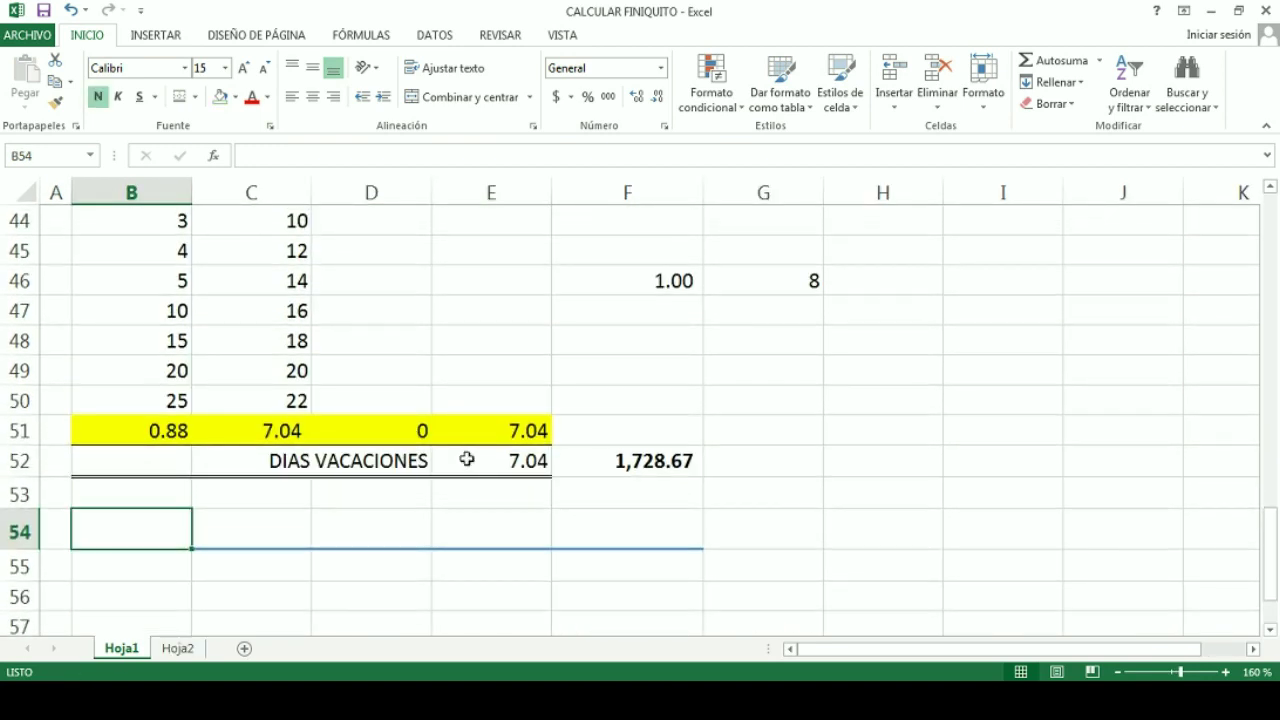
type("P")
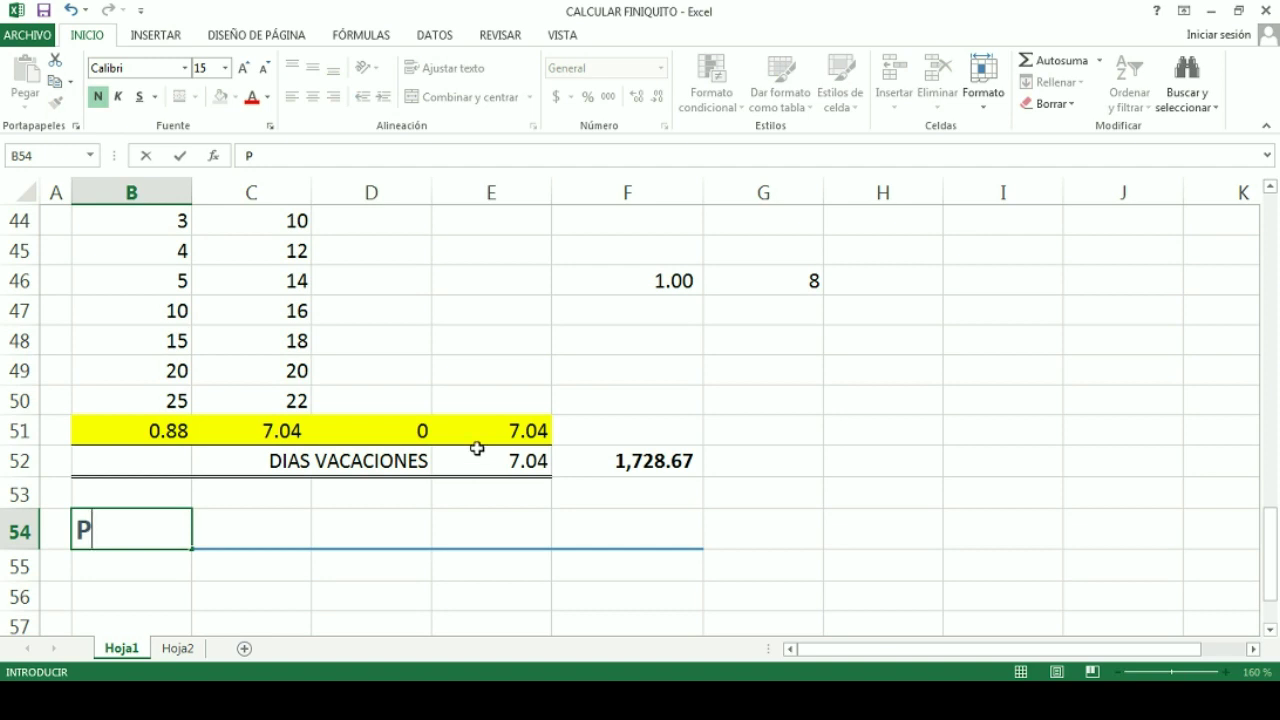
type("RIMVA")
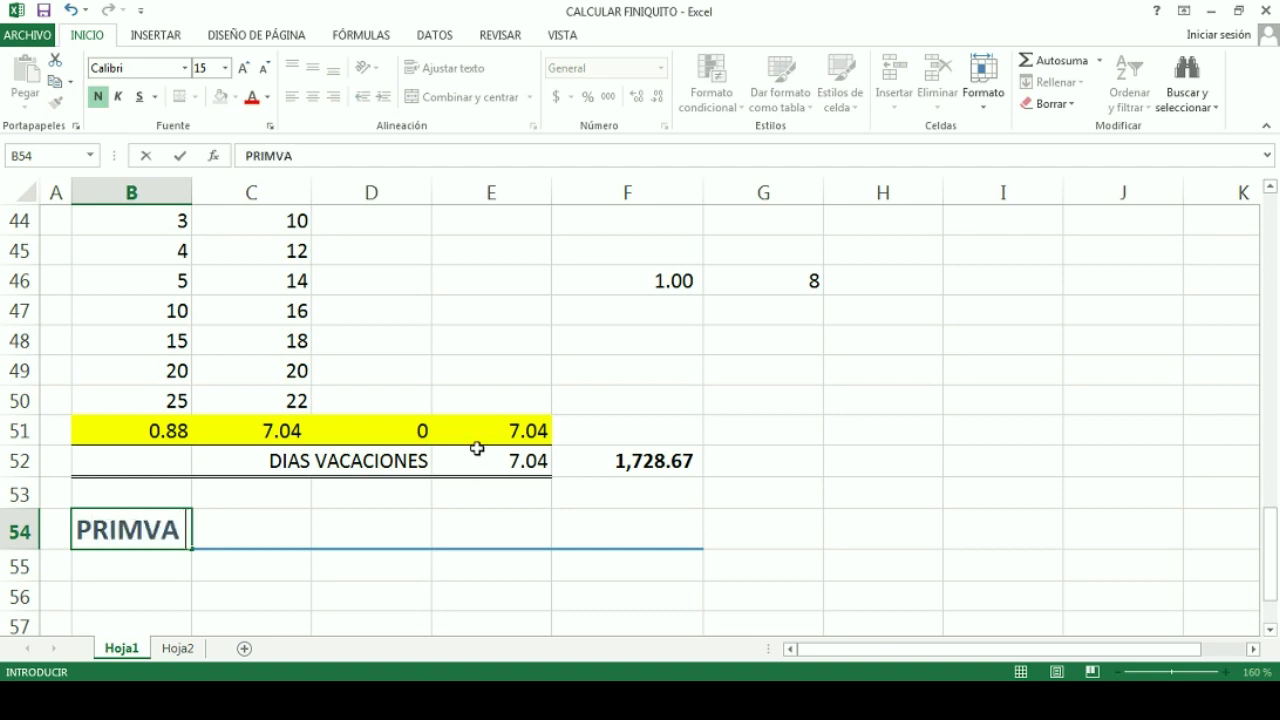
key("BackSpace")
key("BackSpace")
type("A VACA")
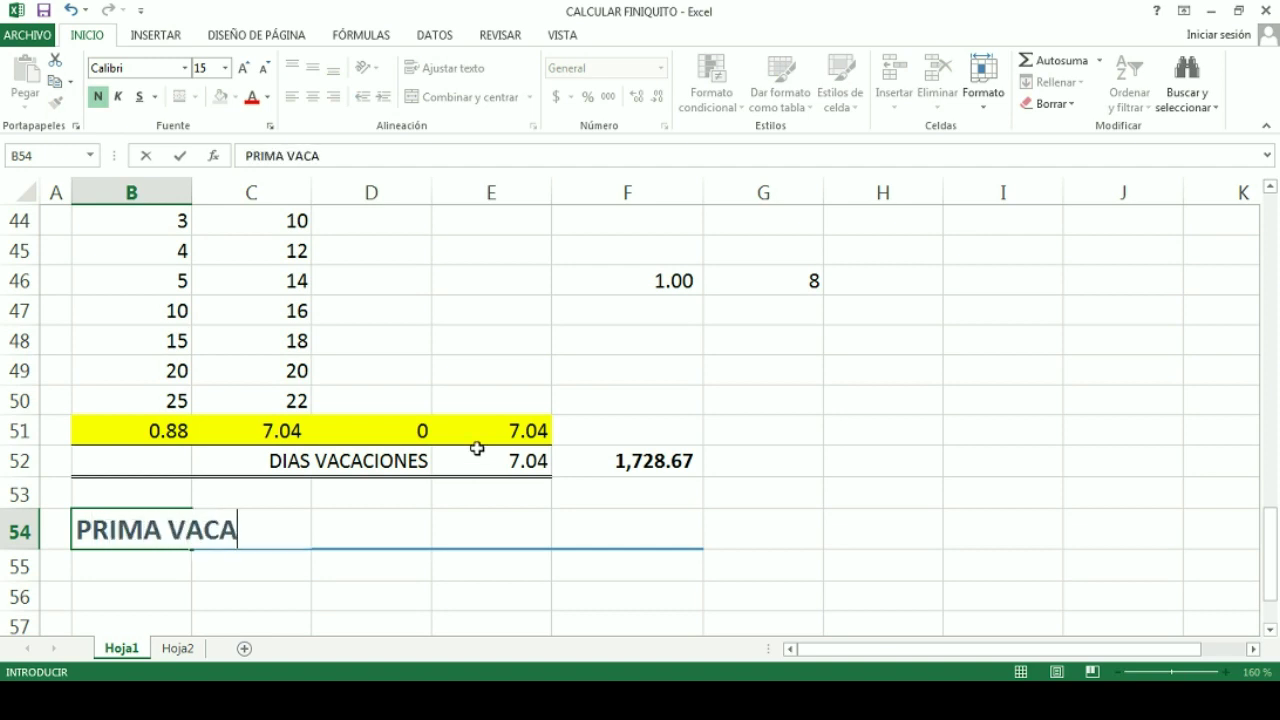
type("CIONAL")
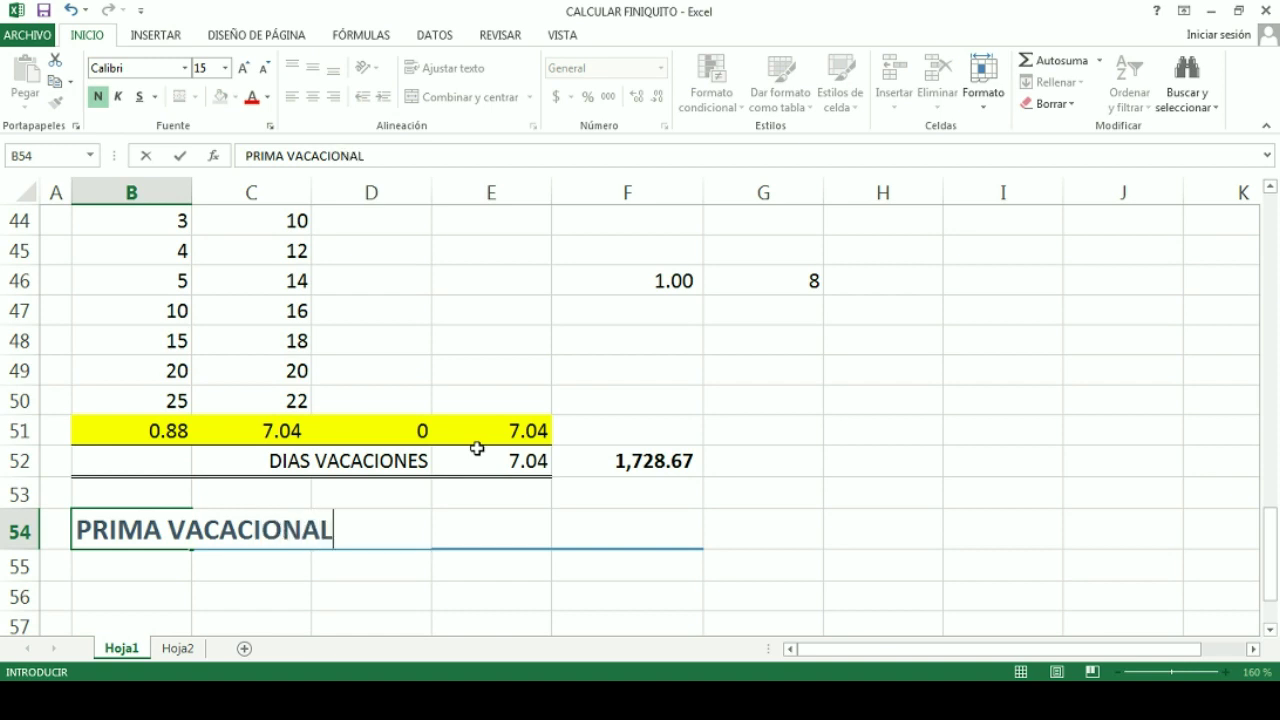
key("Return")
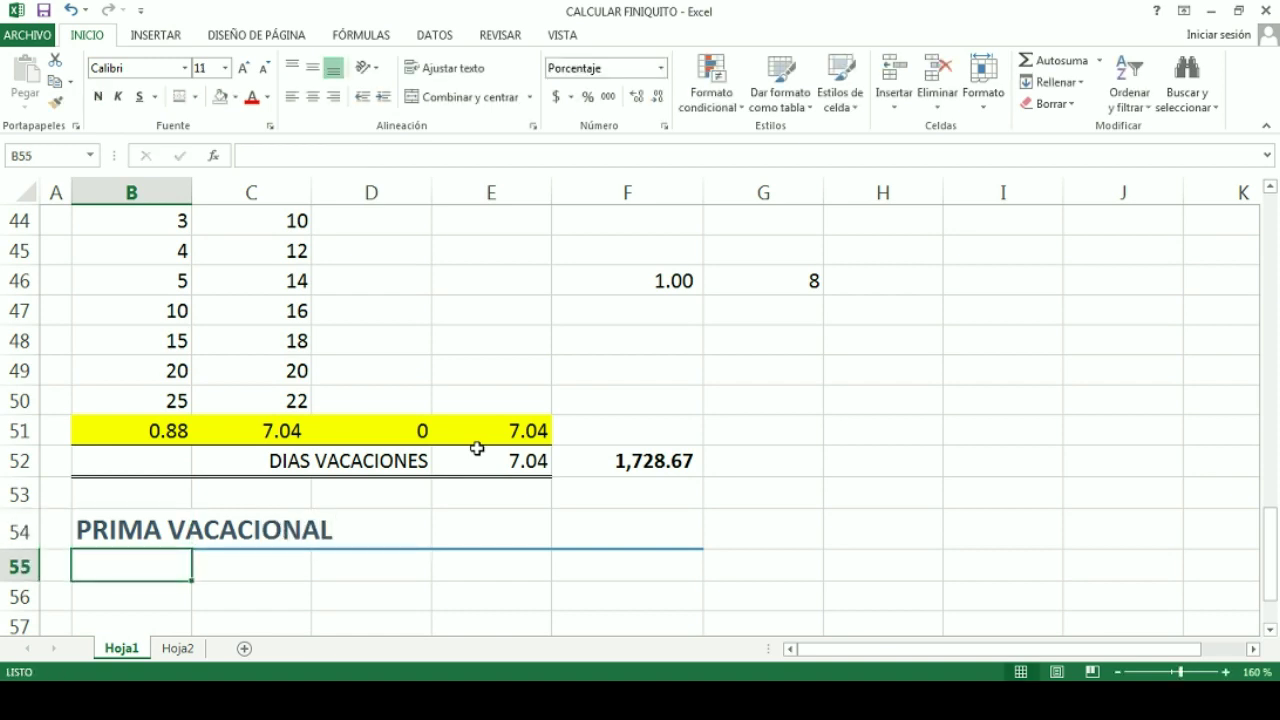
Enter 25% in B55 and in F55 the formula =+B55*F52, giving 432.17.
type("25")
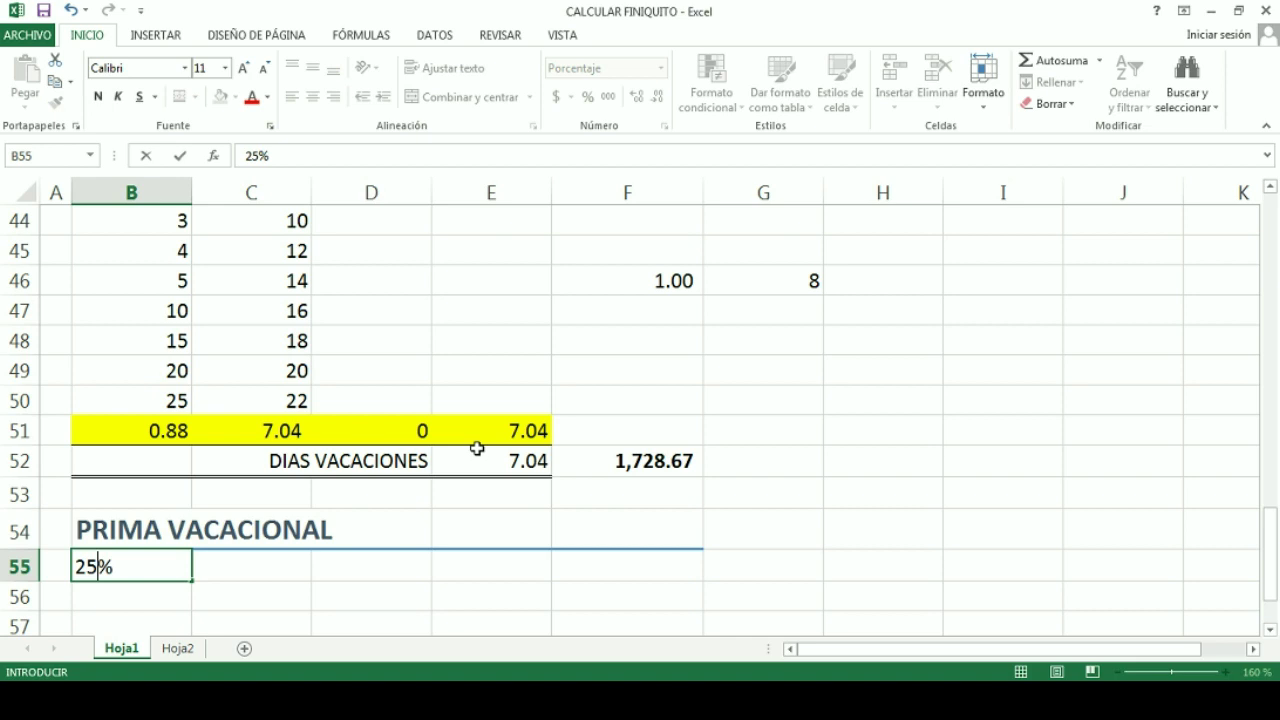
key("Right")
key("Right")
key("Right")
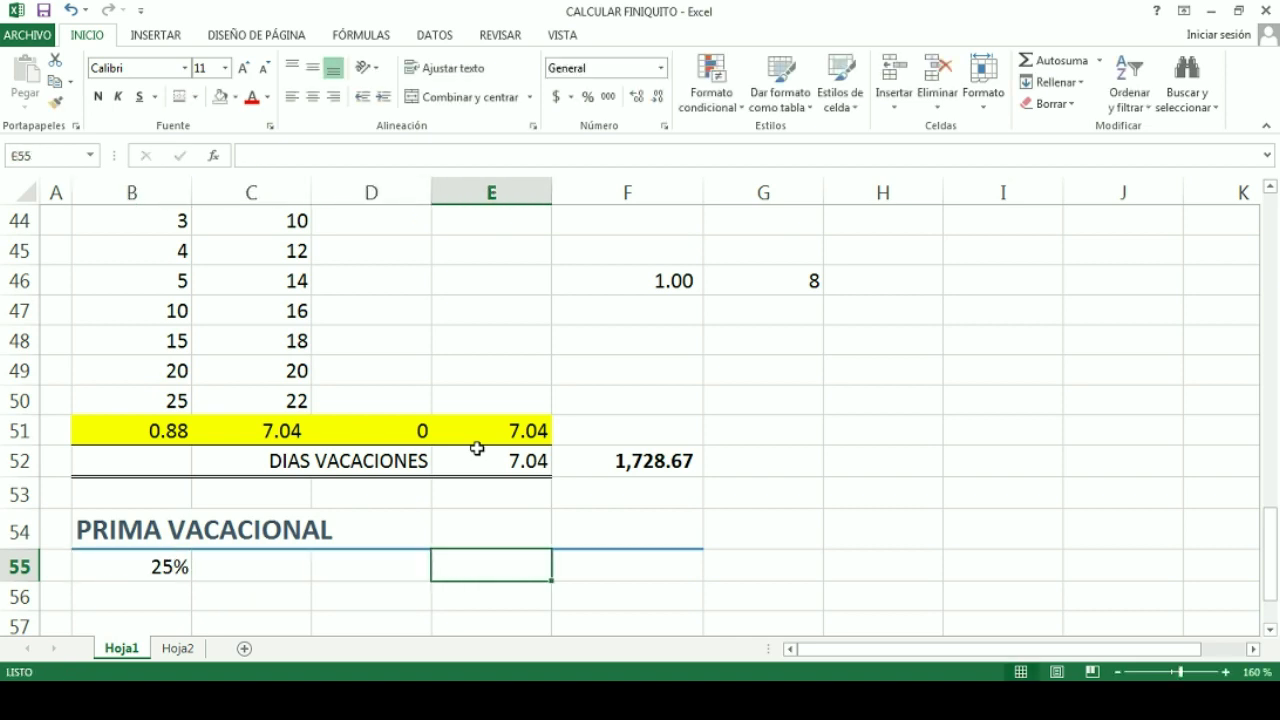
key("Right")
type("+")
key("Left")
key("Left")
key("Left")
key("Left")
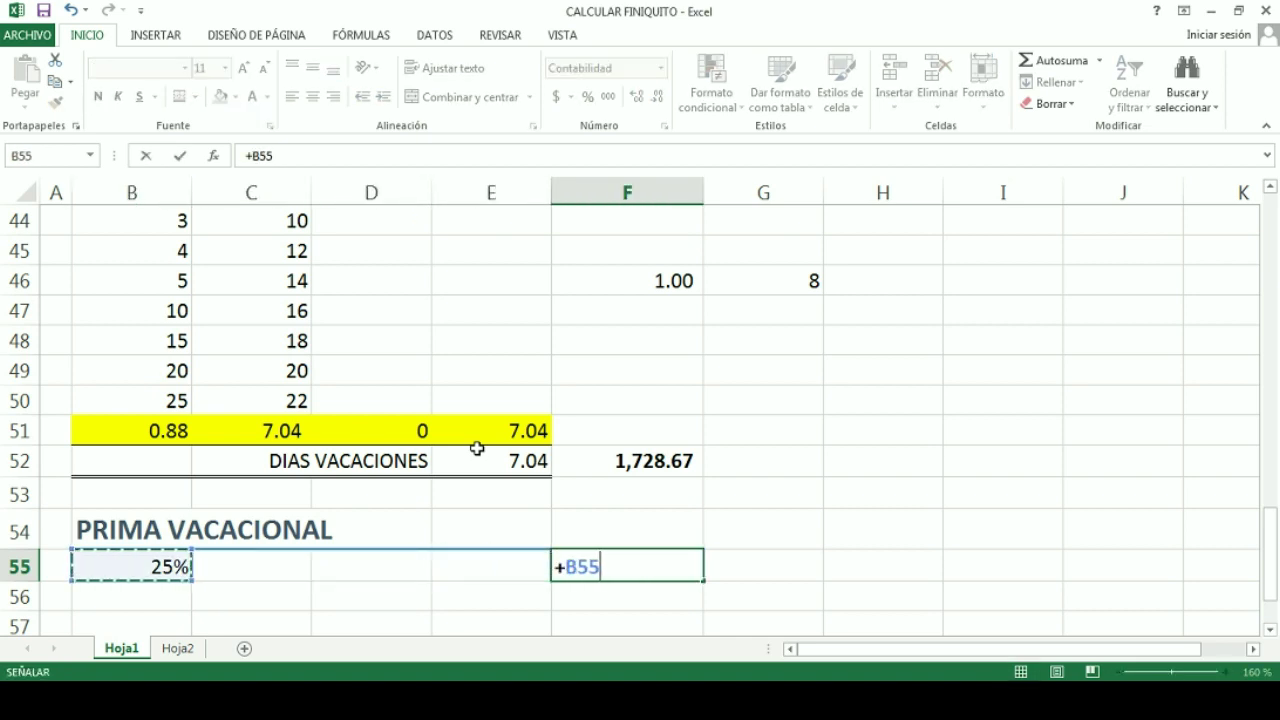
type("*")
key("Up")
key("Up")
key("Up")
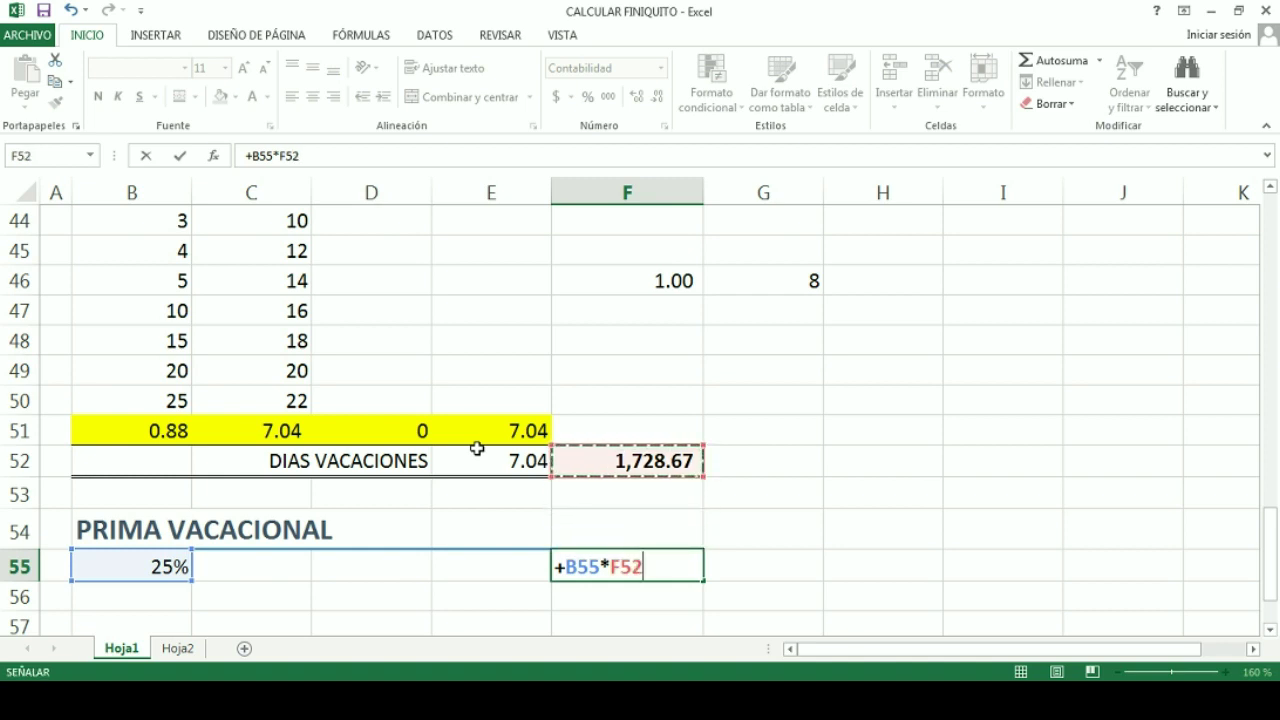
key("Return")
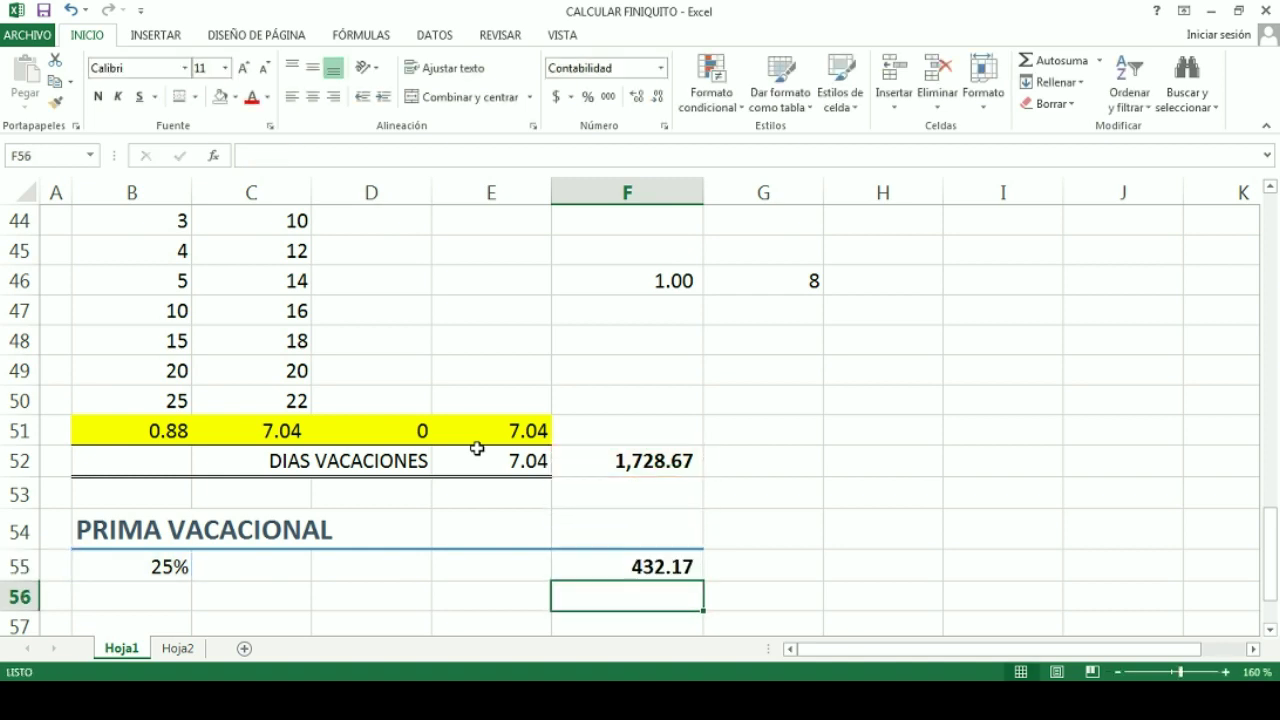
In B56 enter =+B55*E52, 25% of the 7.04 vacation days, giving 1.76.
key("Left")
key("Left")
key("Left")
key("Left")
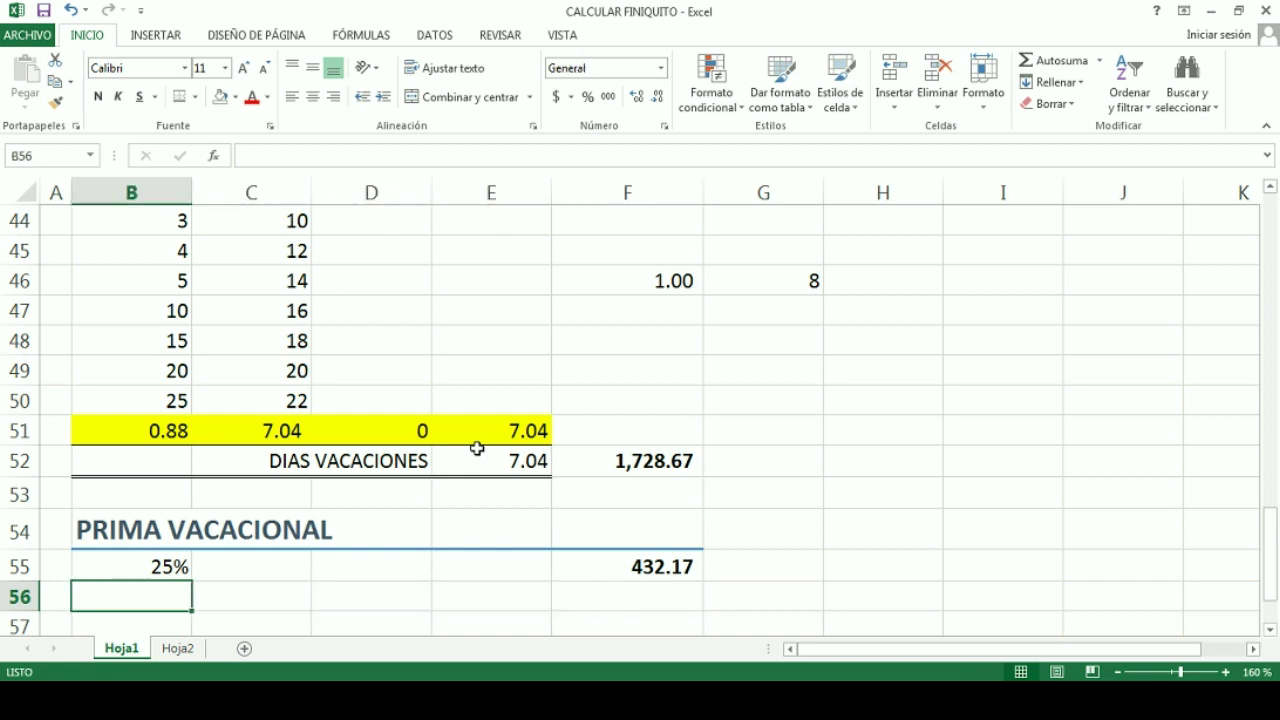
key("Up")
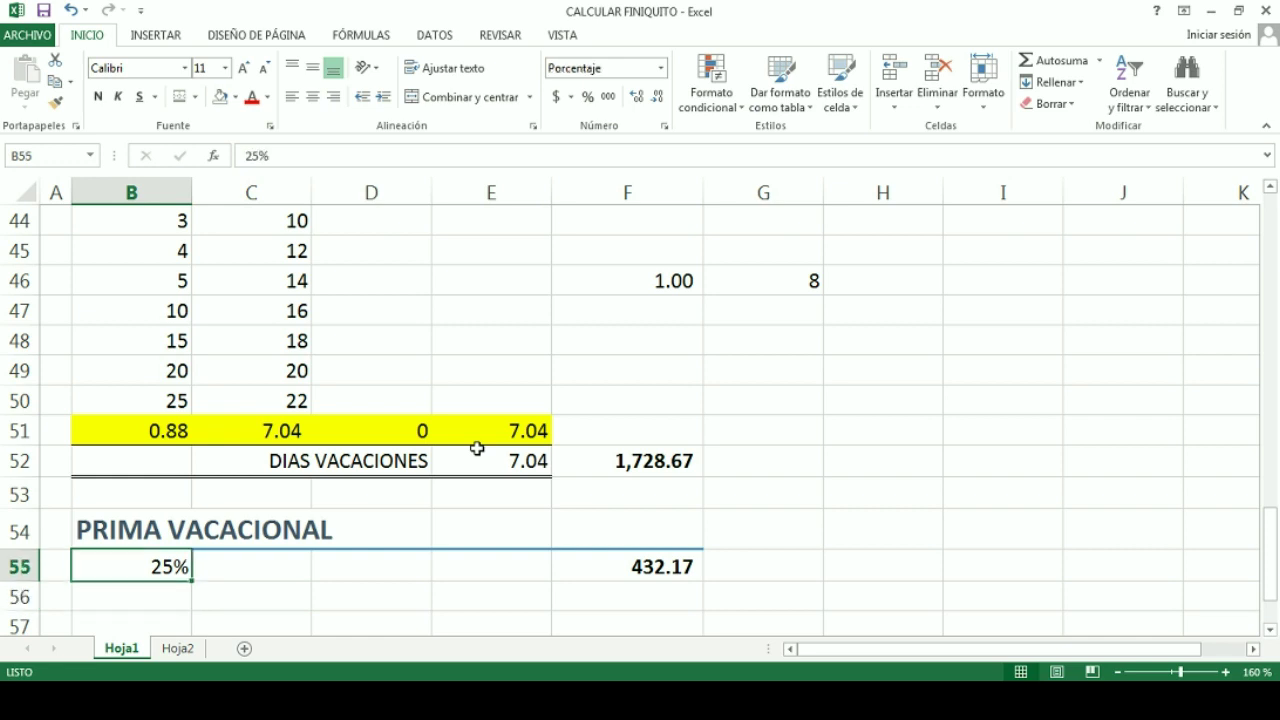
key("Down")
type("+")
key("Up")
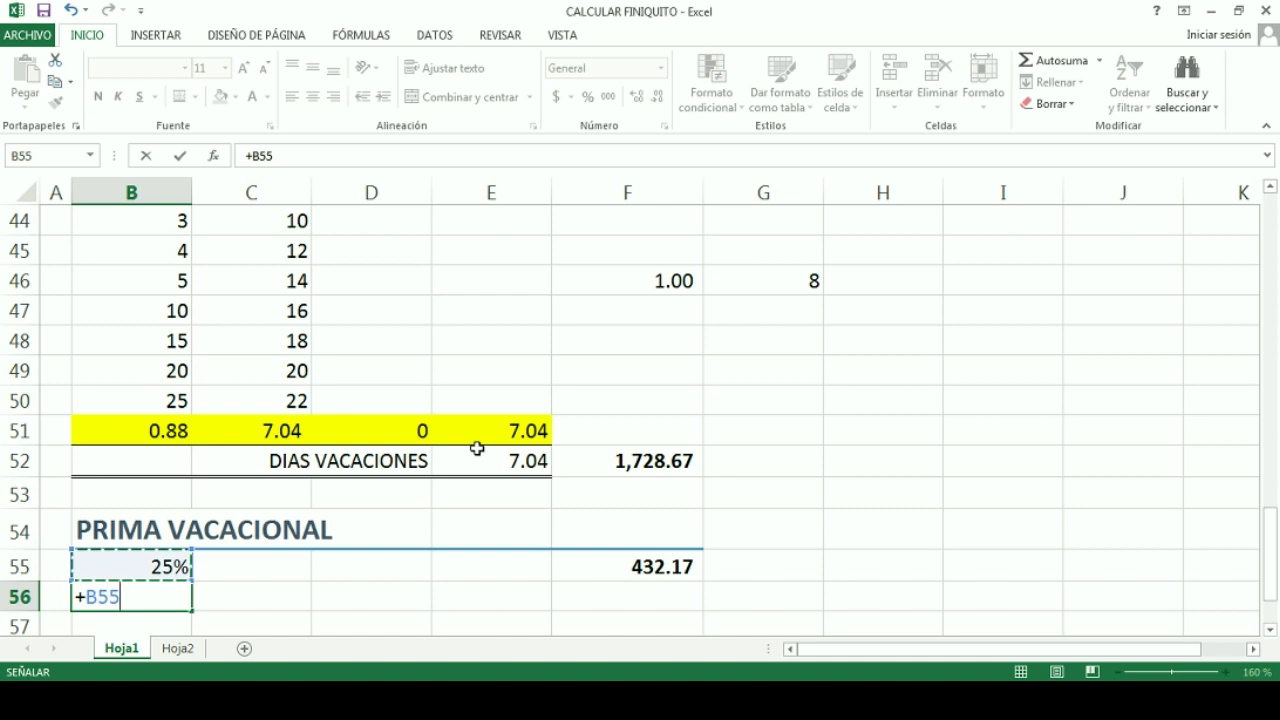
type("*")
key("Up")
key("Up")
key("Up")
key("Right")
key("Right")
key("Right")
key("Up")
key("Return")
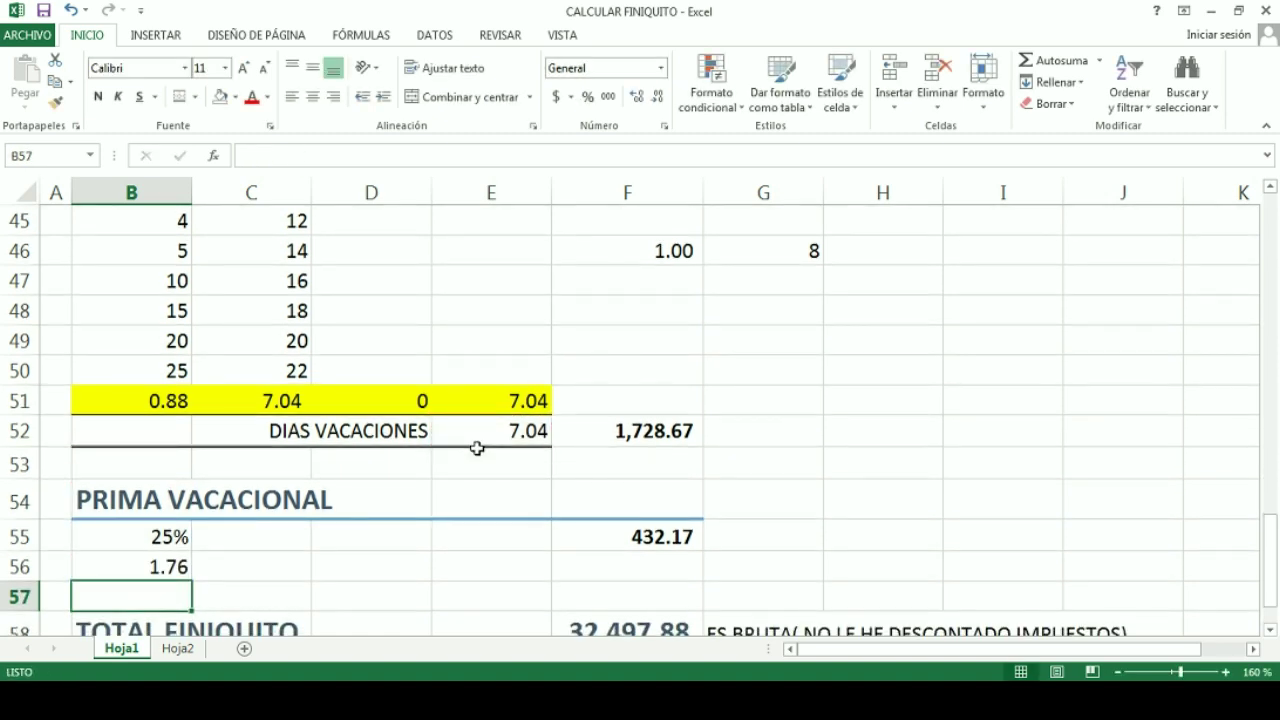
key("Up")
In D56 enter =+B56*D40, 1.76 days times the daily salary, giving 432.168.
key("Right")
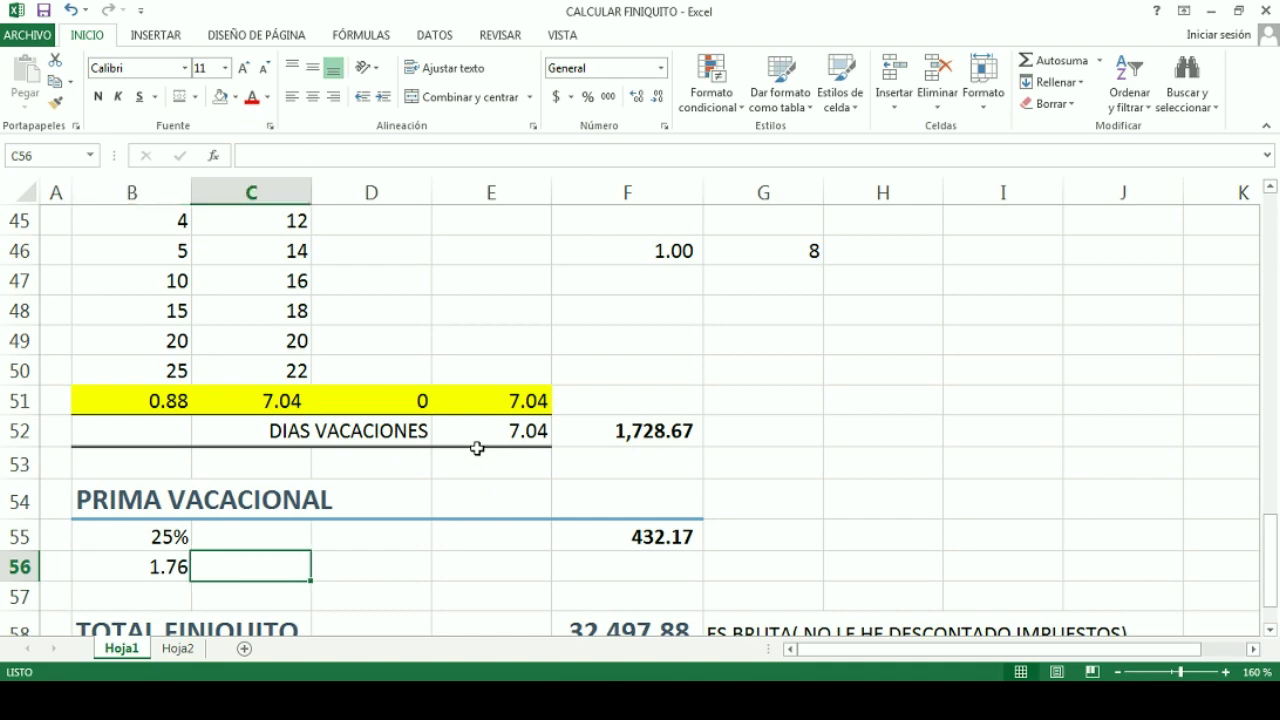
key("Right")
type("+")
key("Left")
key("Left")
type("*")
scroll(531, 454, "up", 3)
left_click(363, 355)
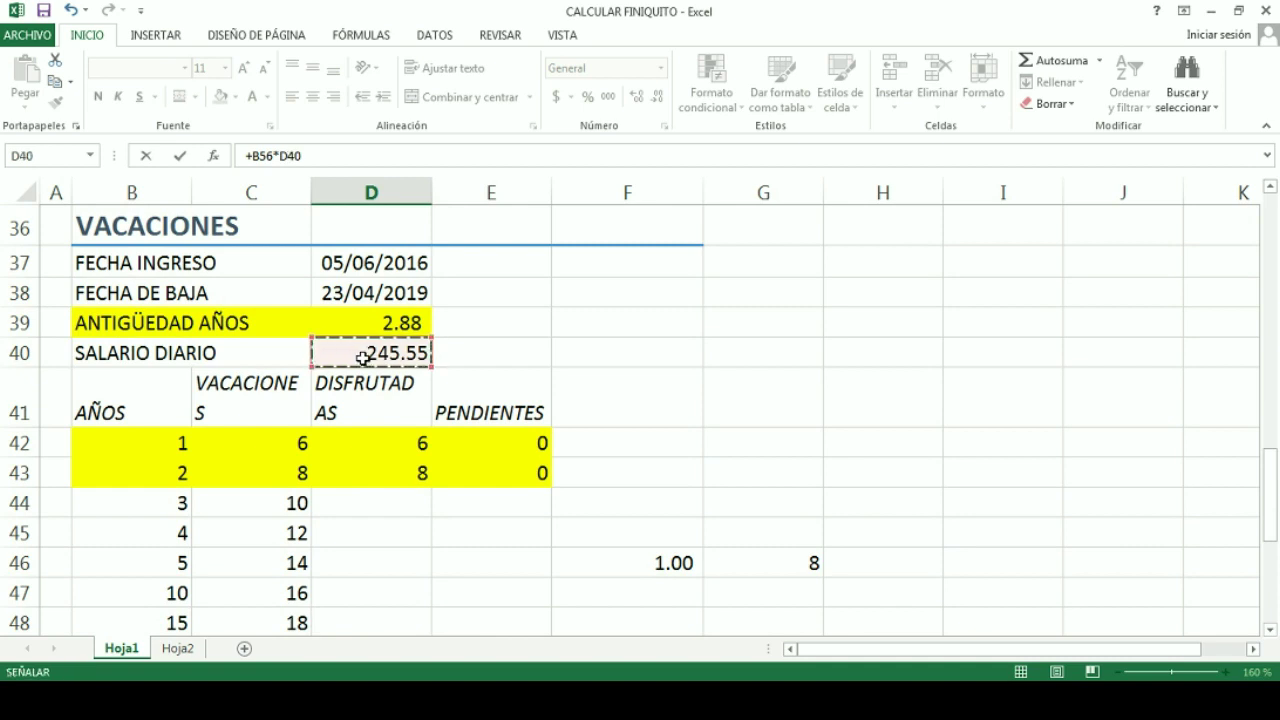
key("Return")
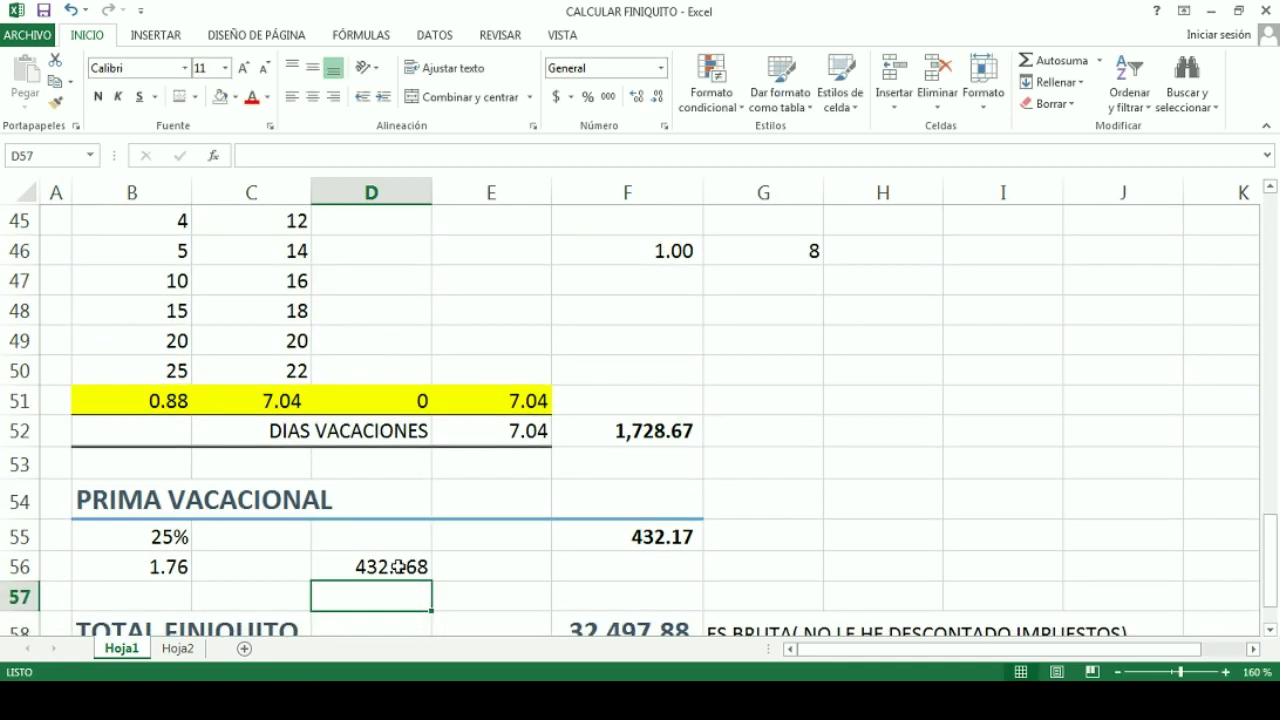
Compare the D56 and F55 formulas and select the row 55 and row 56 cells.
left_click(391, 566)
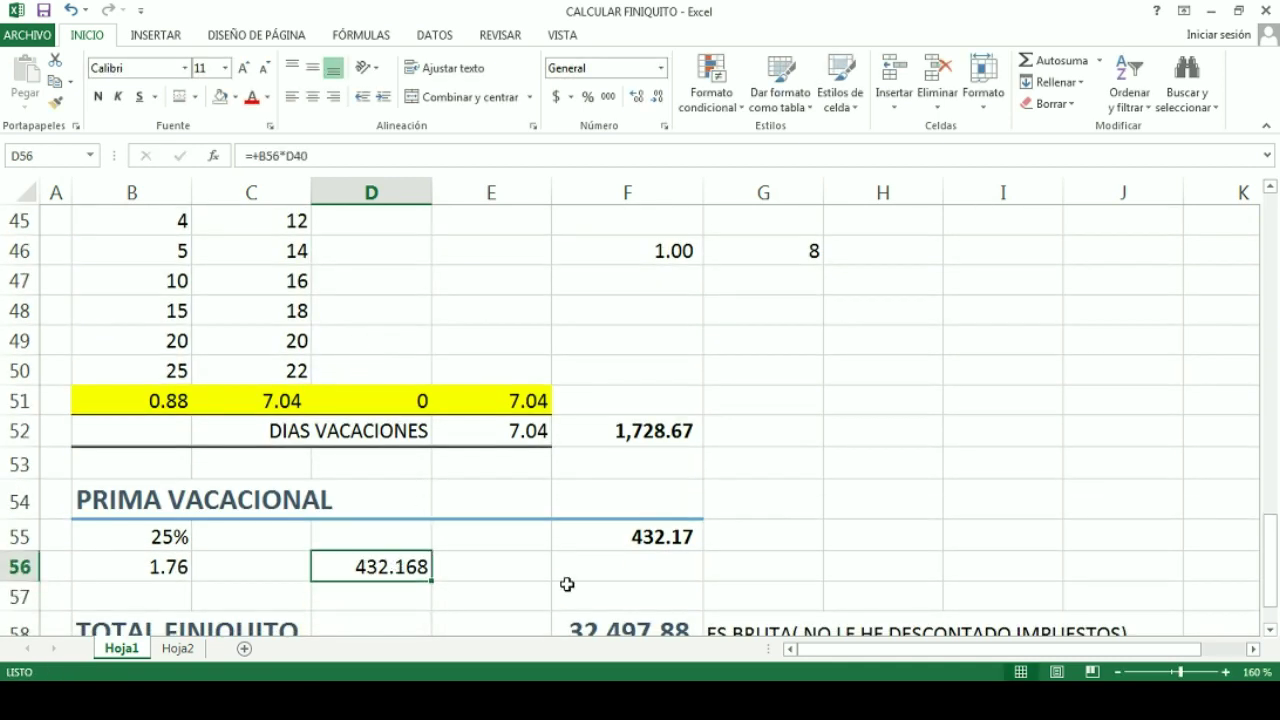
left_click(640, 545)
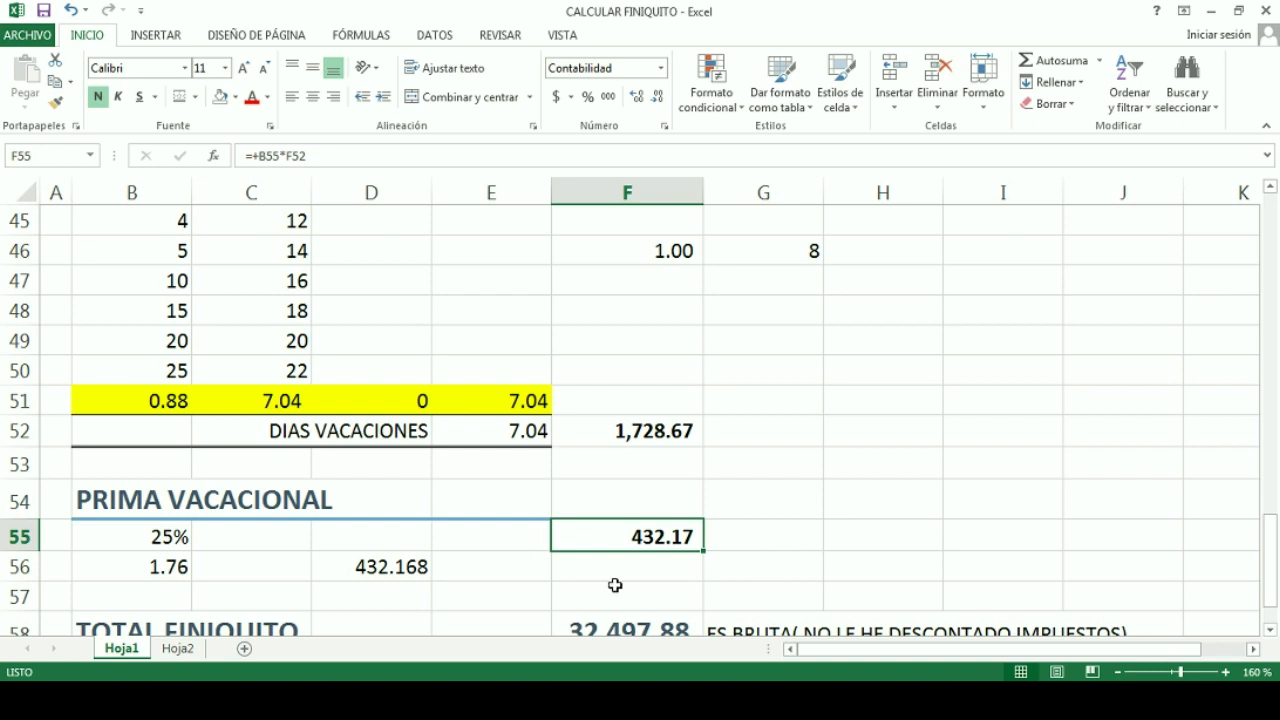
left_click_drag(186, 540, 671, 523)
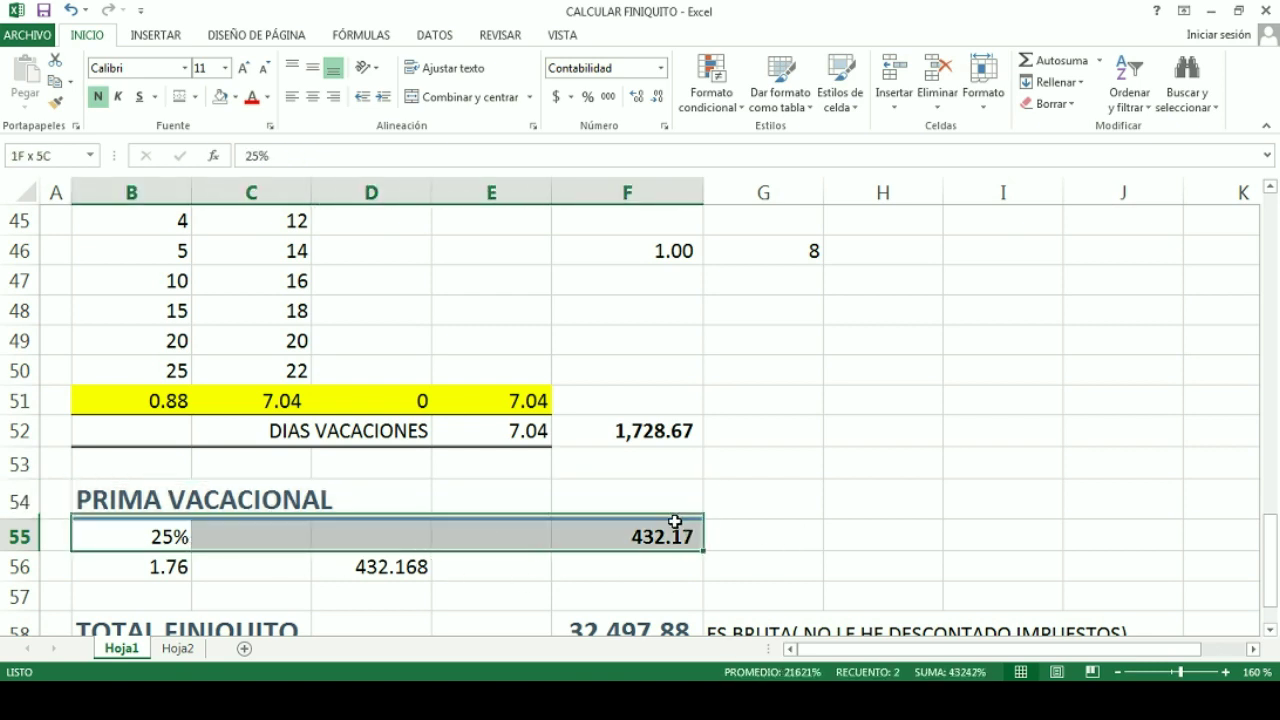
left_click(671, 460)
left_click_drag(178, 566, 403, 560)
left_click(503, 563)
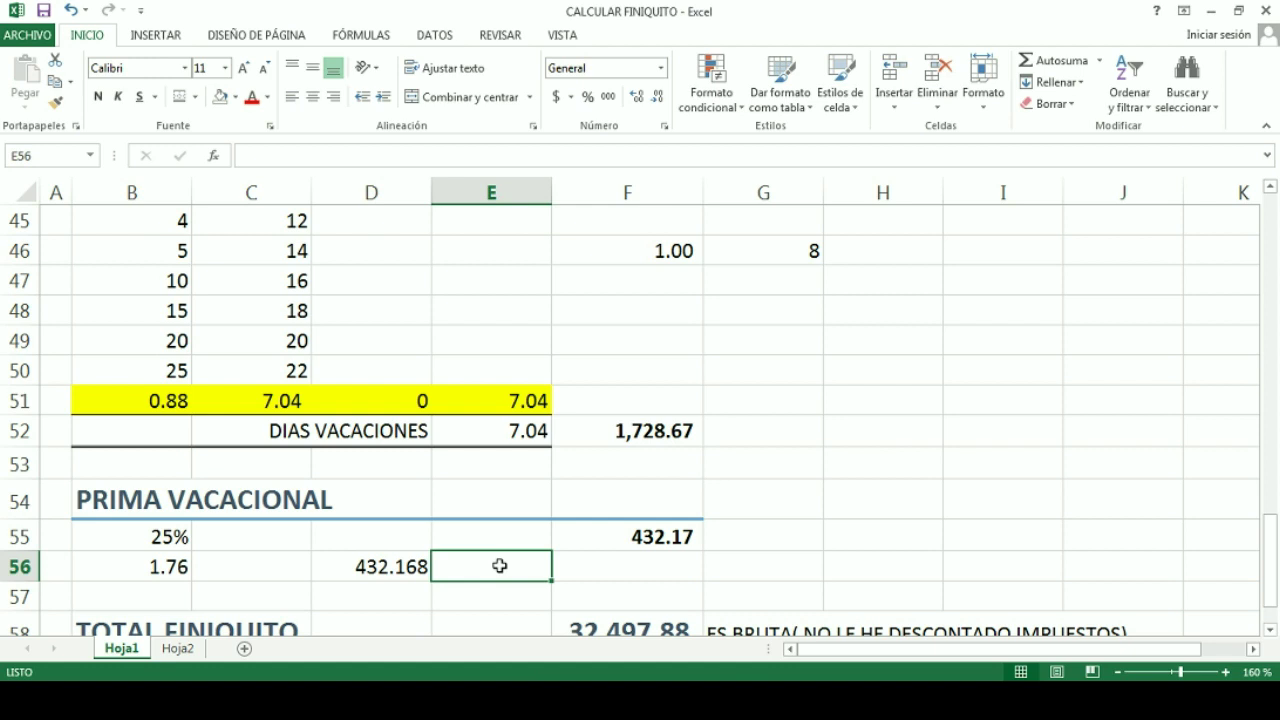
scroll(502, 550, "down", 1)
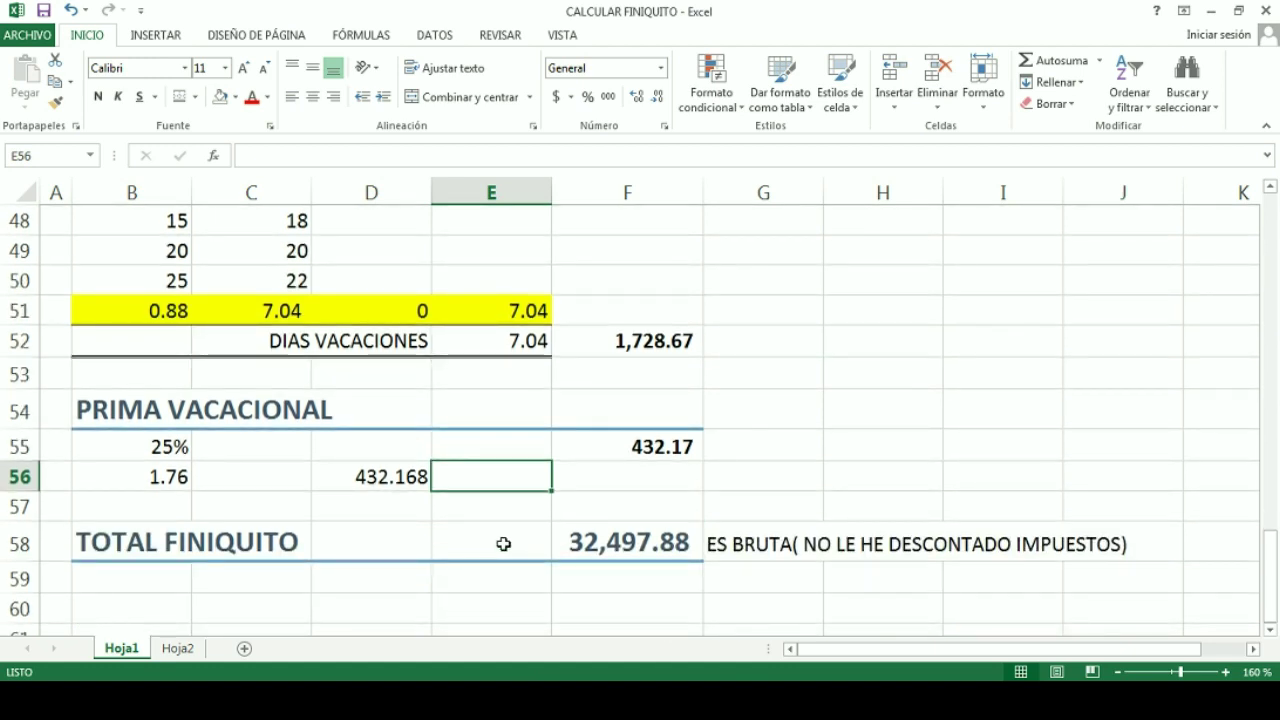
Bring up the TOTAL FINIQUITO formula in F58 for editing to review its components.
scroll(787, 440, "down", 2)
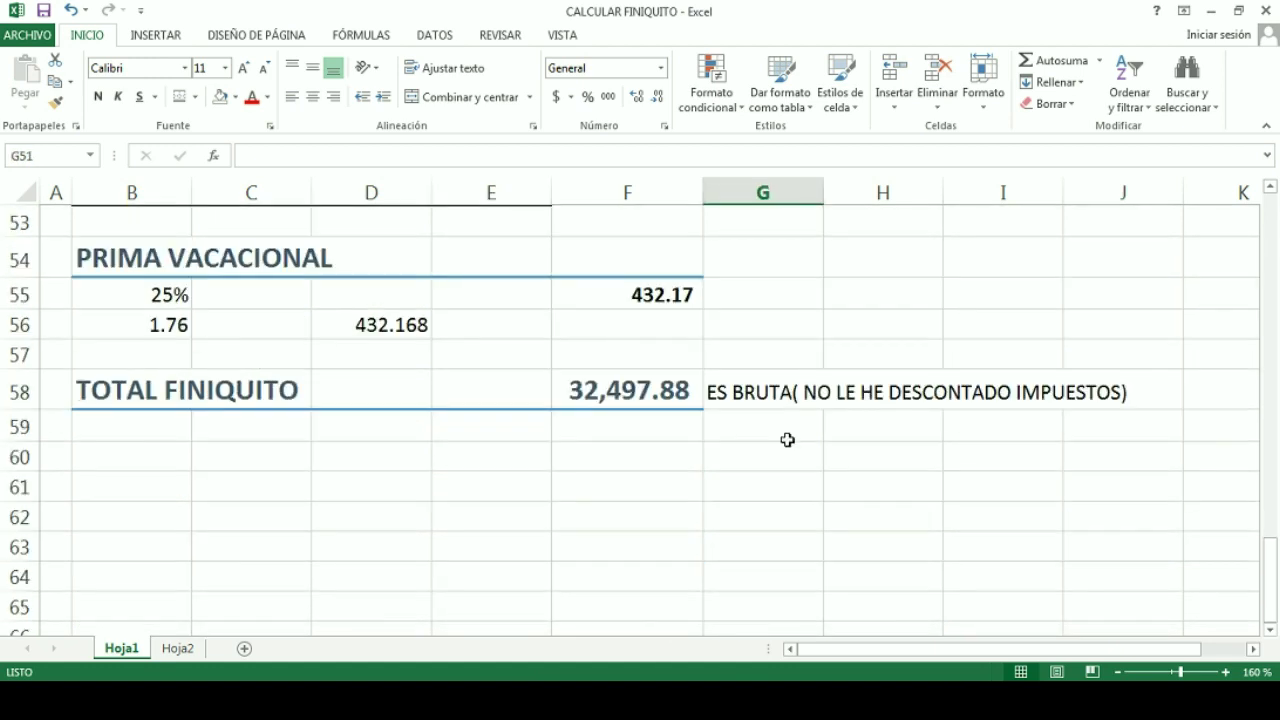
scroll(787, 440, "up", 1)
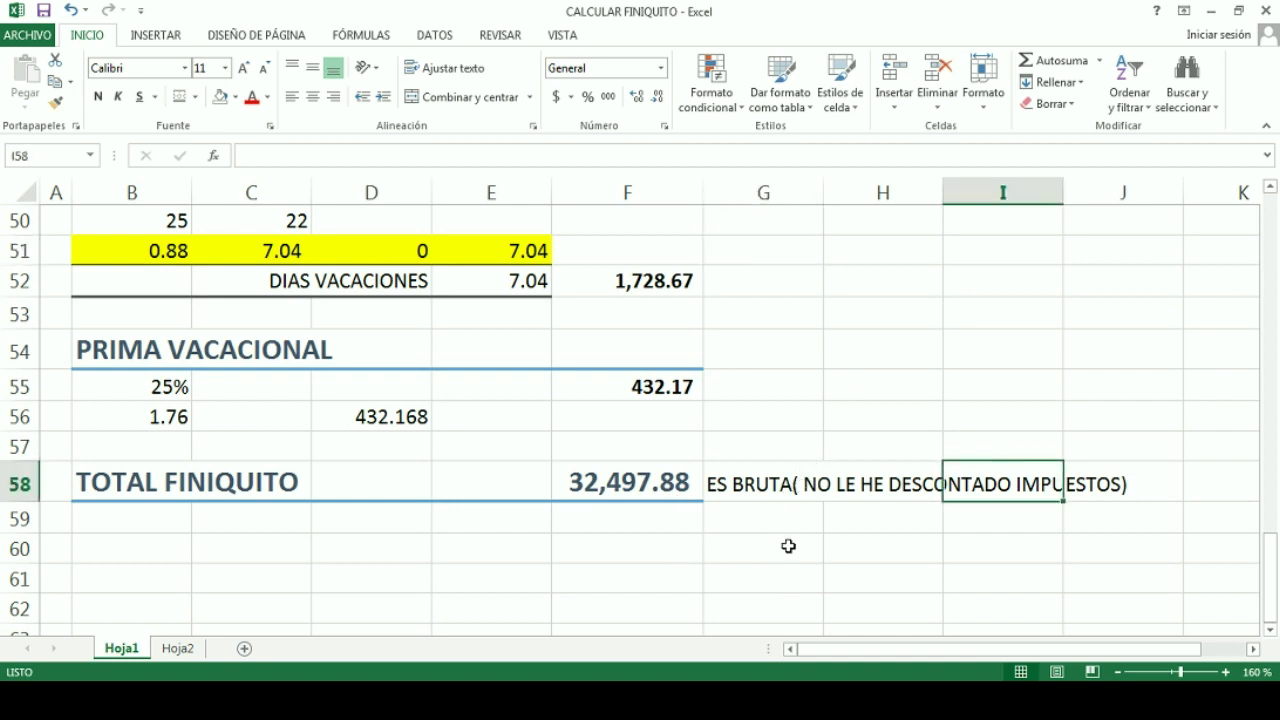
left_click(780, 518)
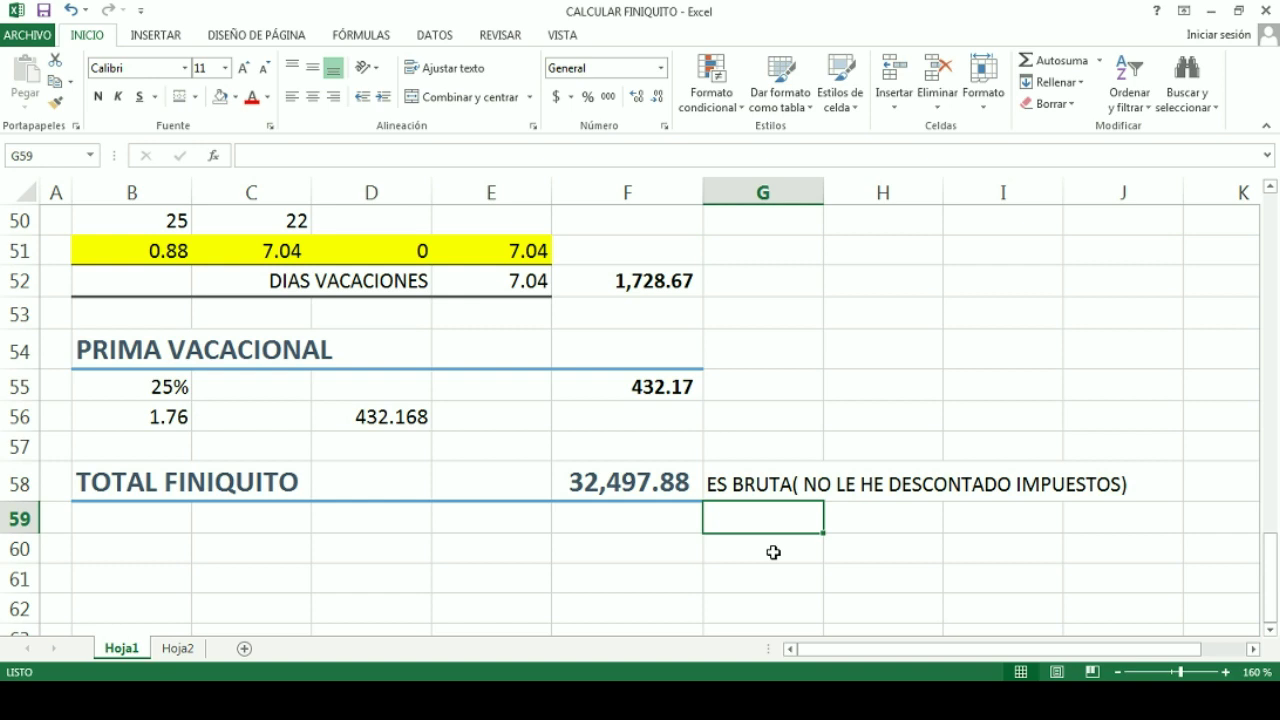
double_click(628, 482)
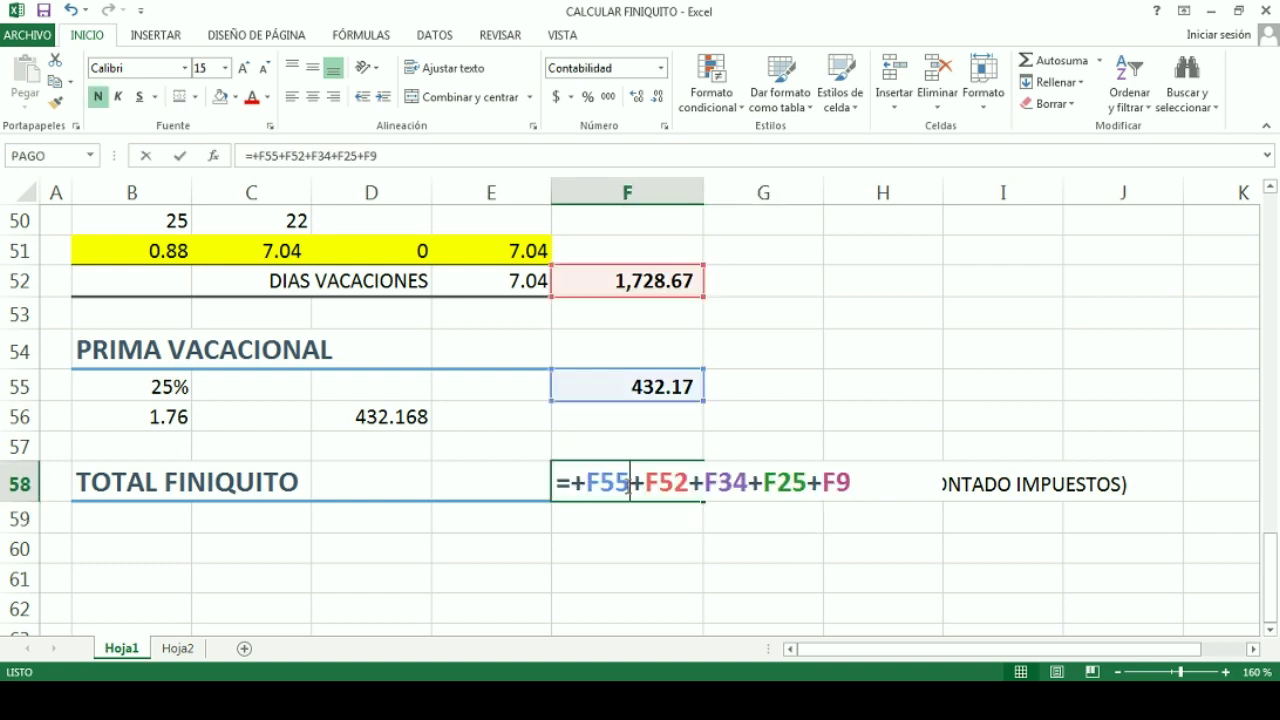
Clear F58 and start a new total adding F55 and F52.
key("Escape")
key("Delete")
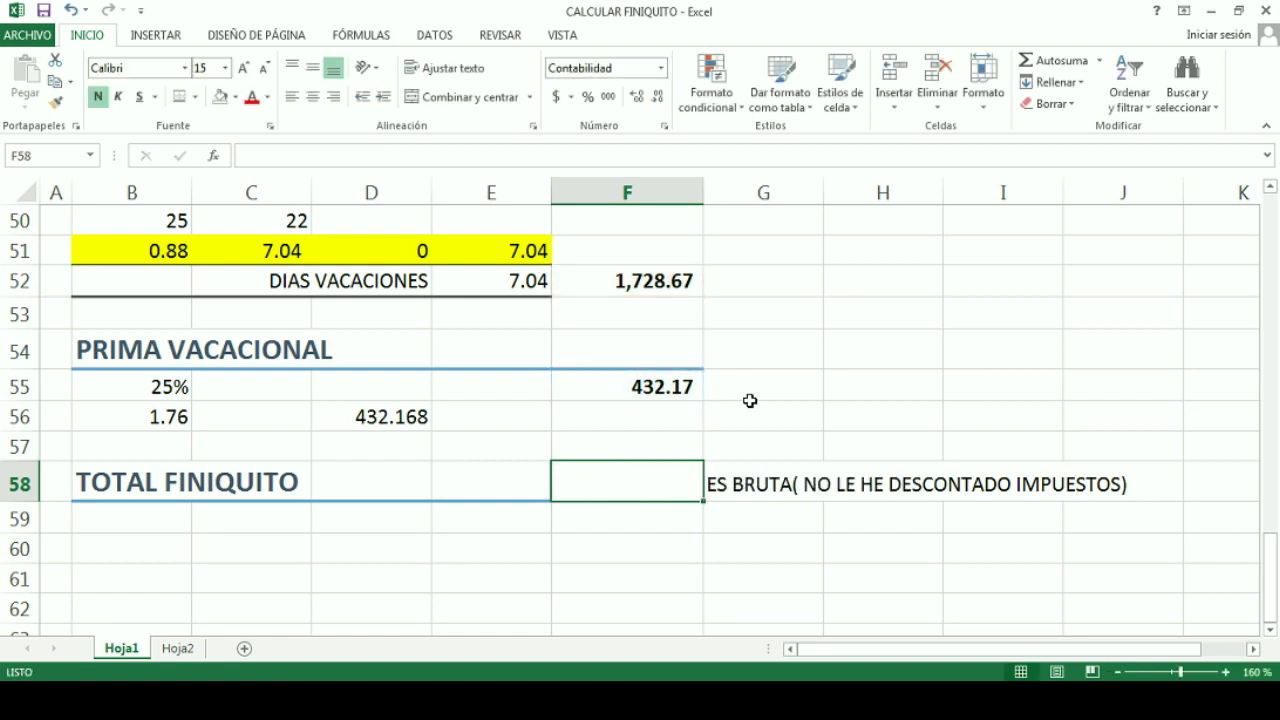
type("+")
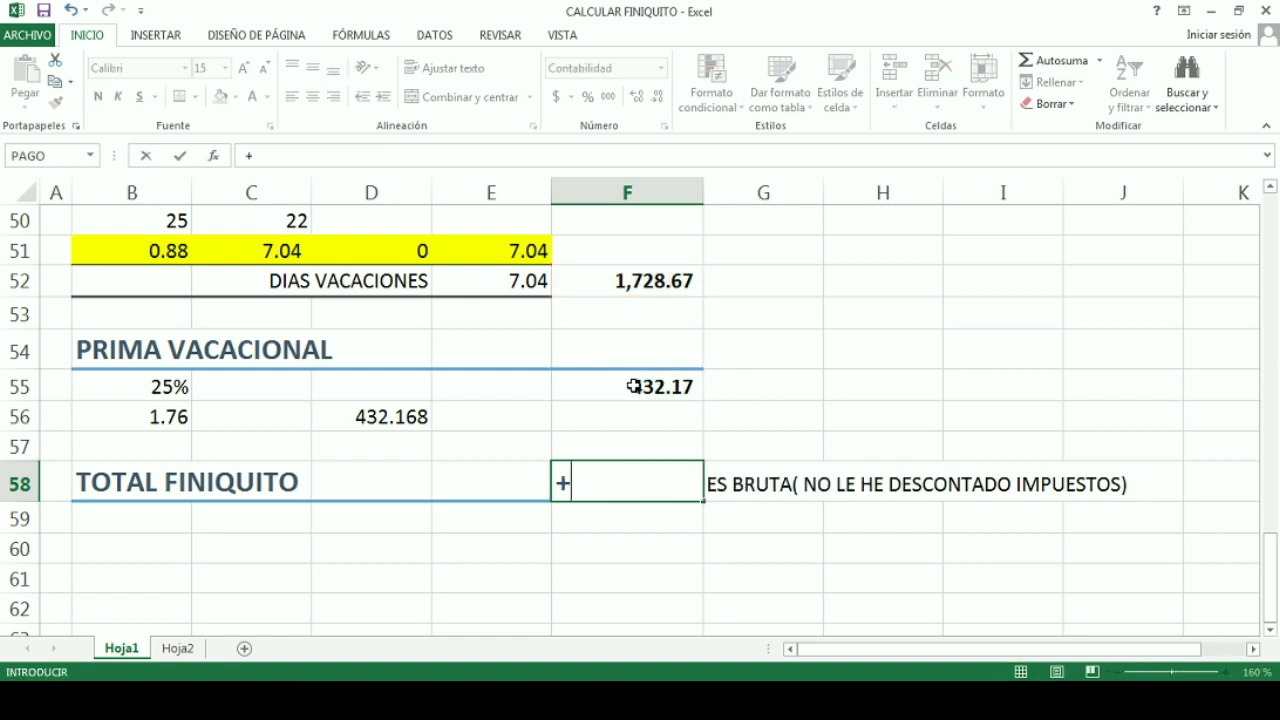
left_click(639, 390)
type("+")
scroll(640, 385, "up", 2)
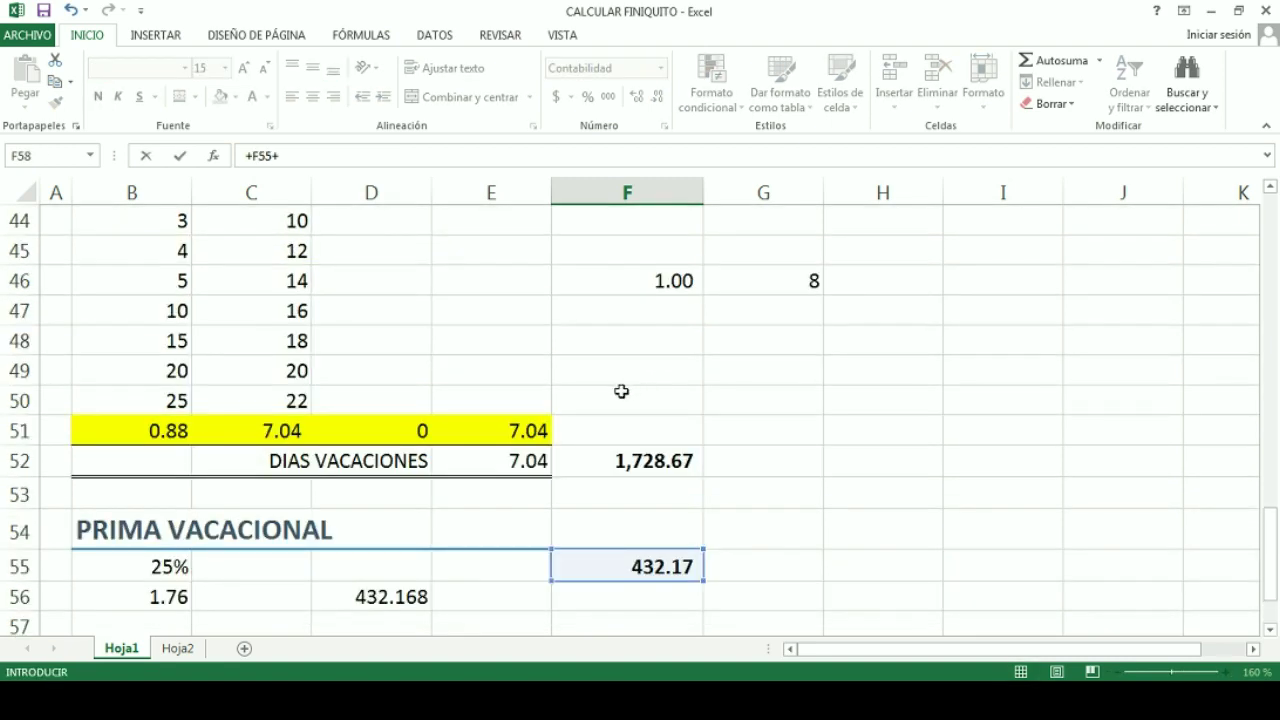
scroll(628, 460, "up", 1)
left_click(661, 578)
Finish the total by adding F34, F25 and F9, giving 32,497.88.
type("+")
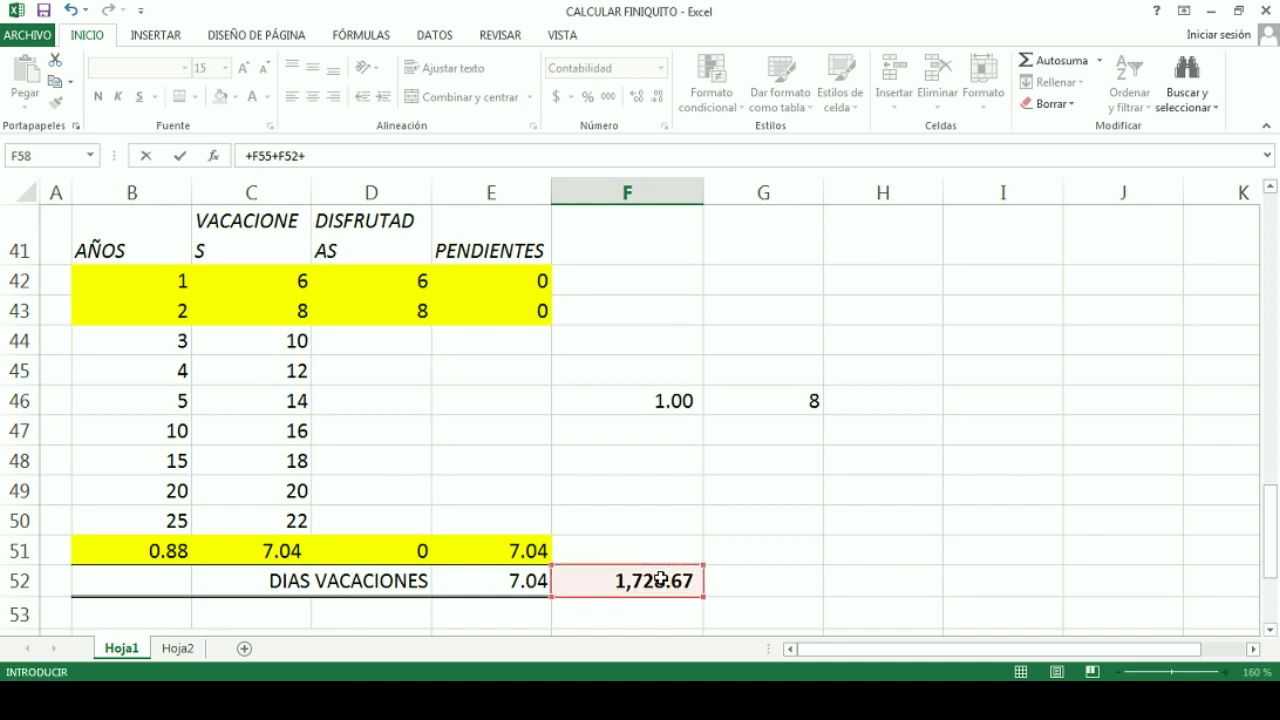
scroll(661, 578, "up", 2)
scroll(661, 578, "up", 2)
scroll(610, 565, "up", 1)
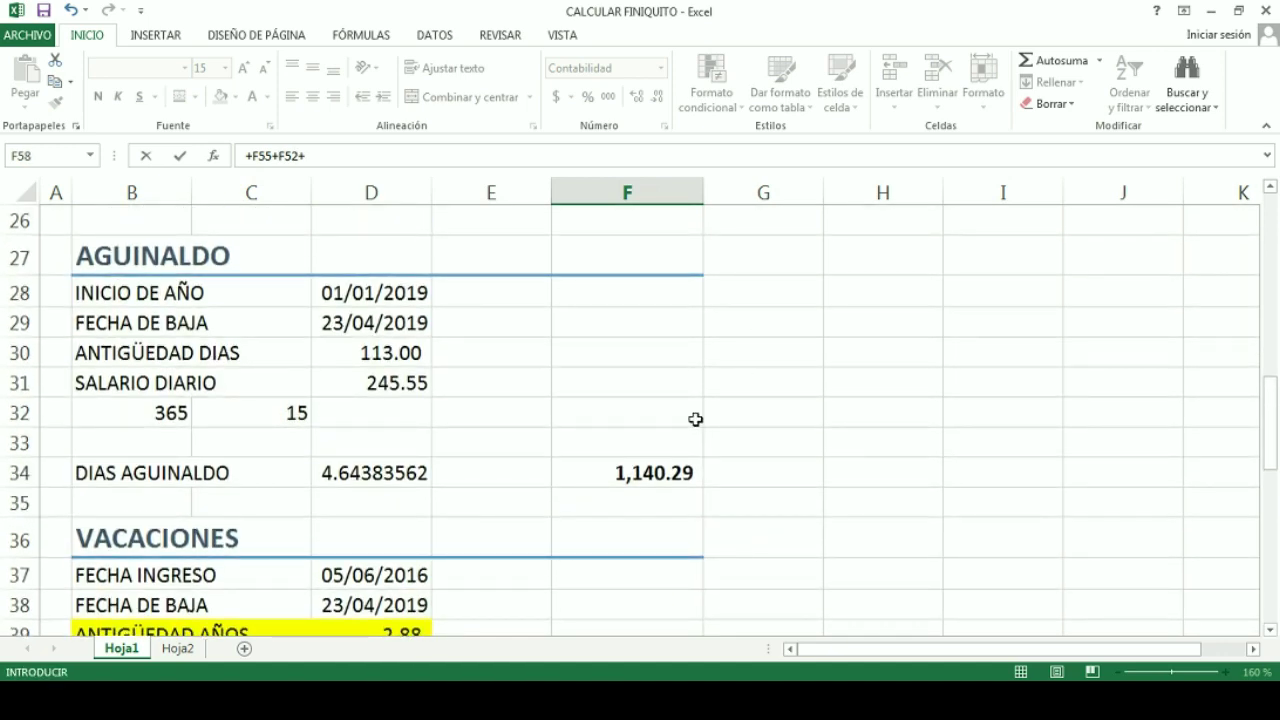
left_click(648, 472)
scroll(648, 472, "up", 2)
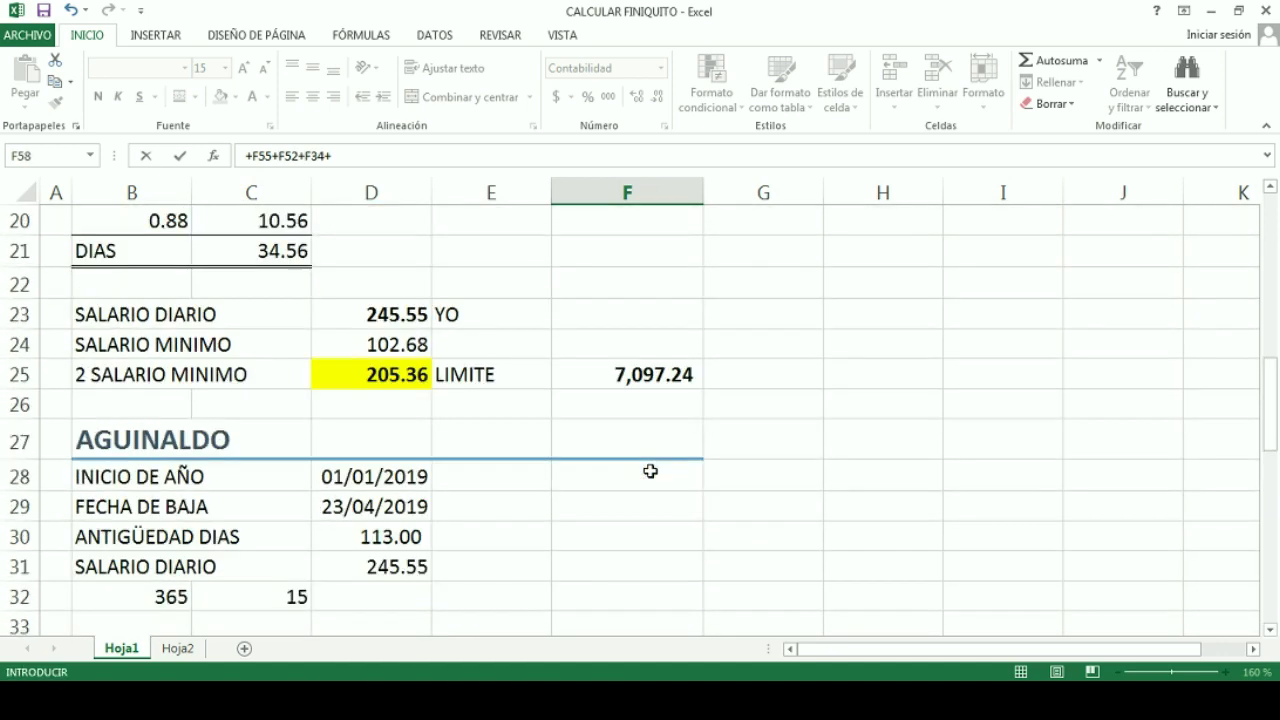
scroll(650, 470, "up", 1)
left_click(636, 462)
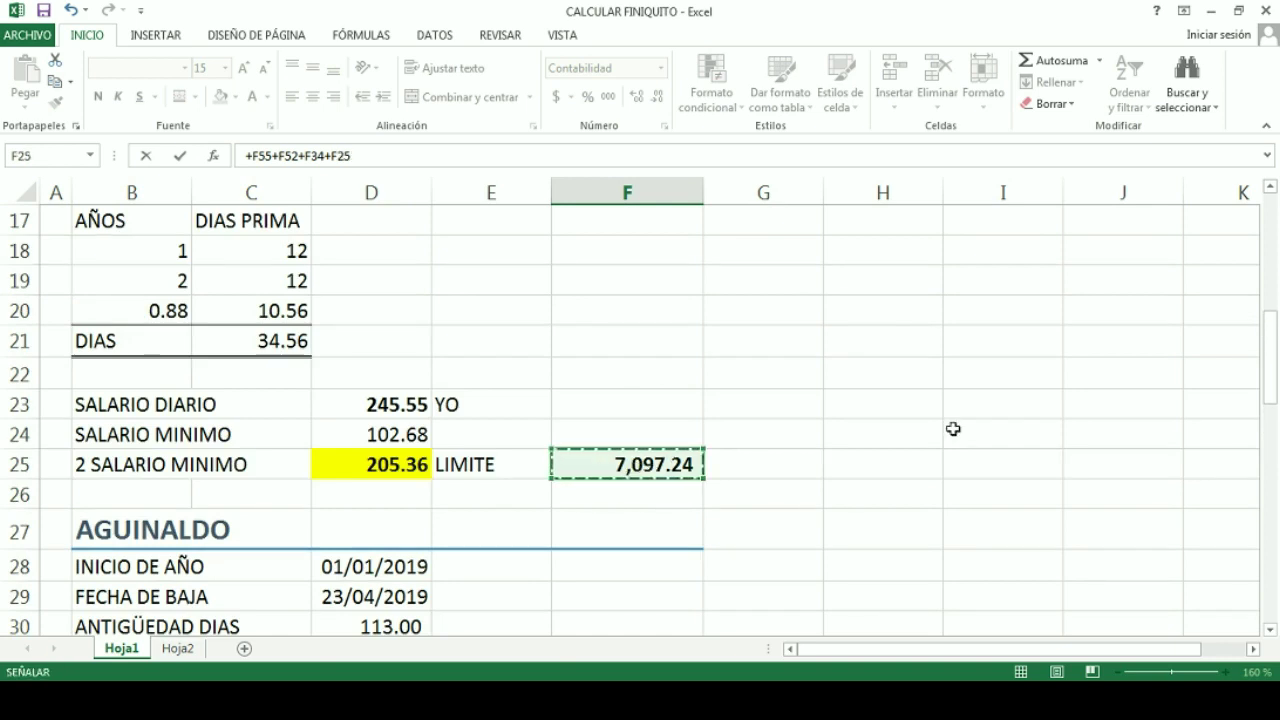
scroll(939, 455, "up", 2)
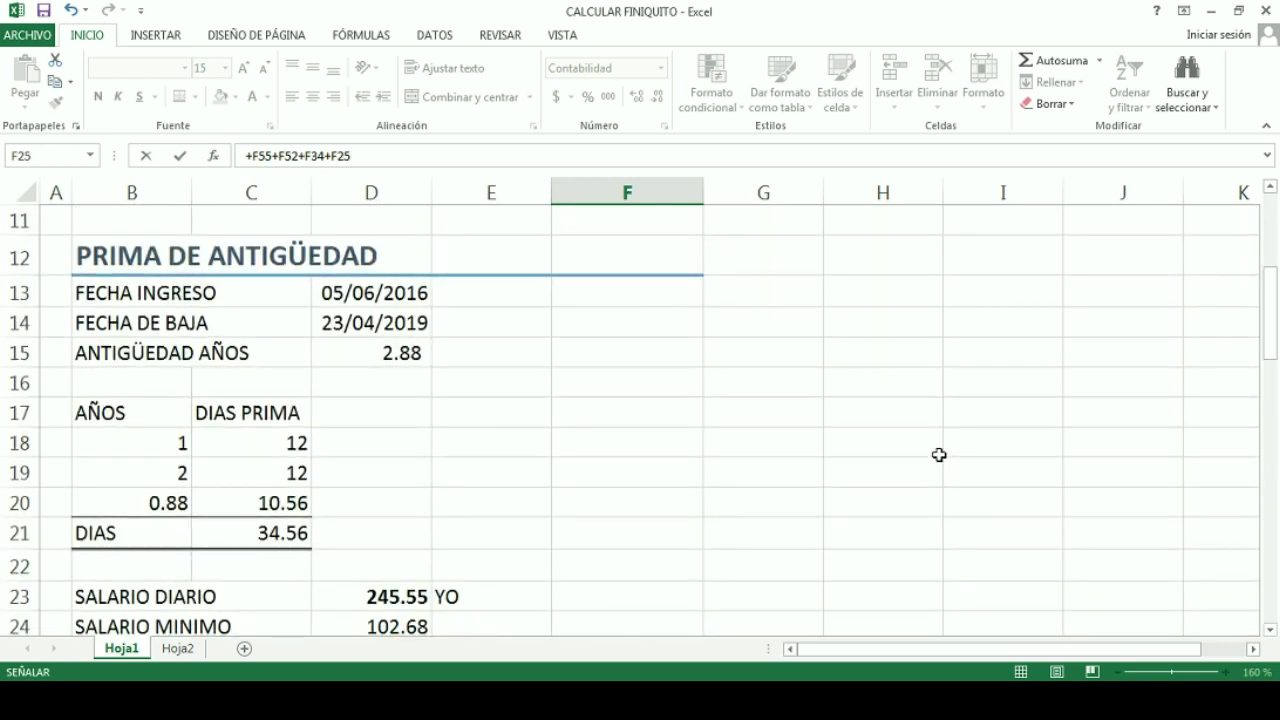
type("+")
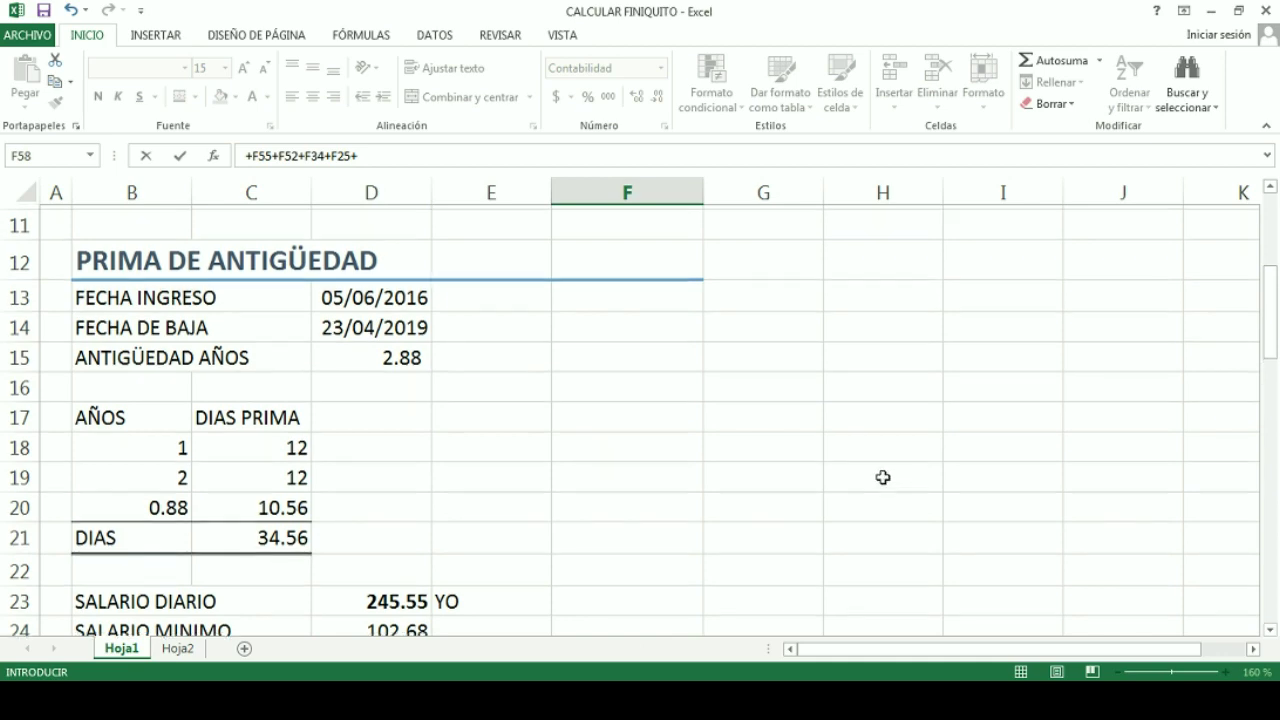
scroll(883, 477, "up", 3)
mouse_move(624, 486)
left_mouse_down()
mouse_move(640, 469)
mouse_move(640, 489)
left_mouse_up()
key("Return")
scroll(711, 503, "down", 1)
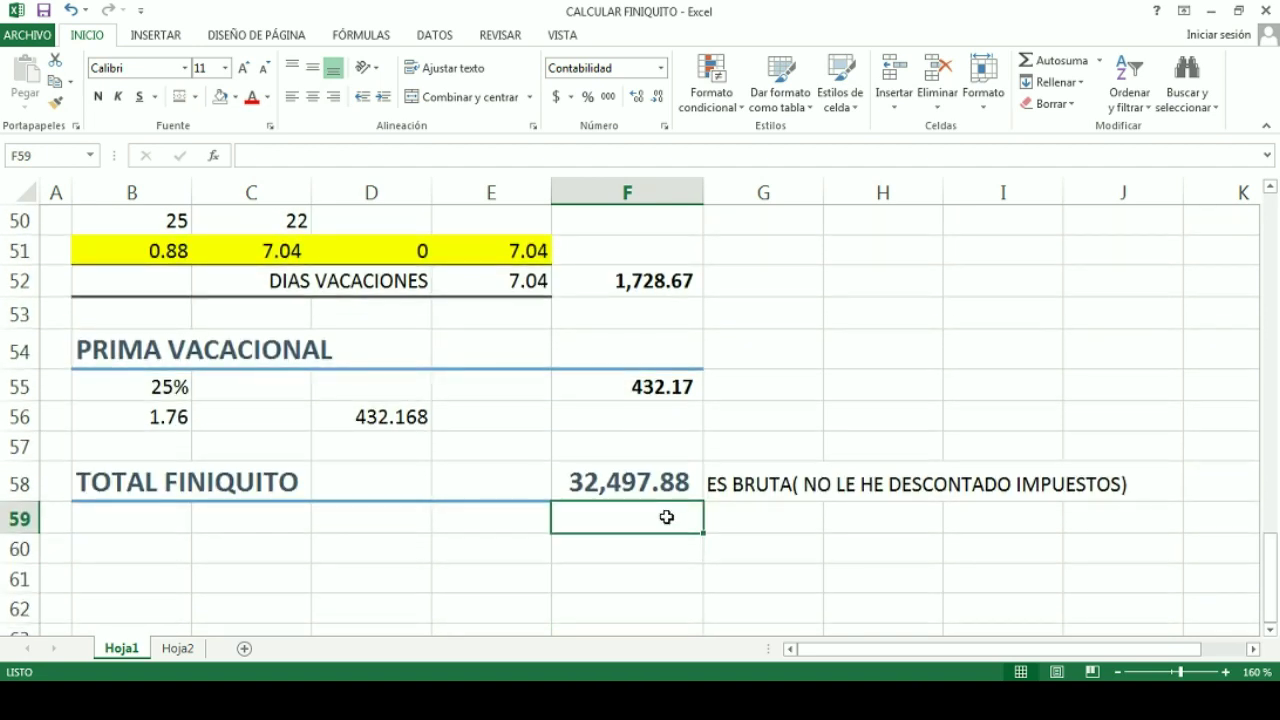